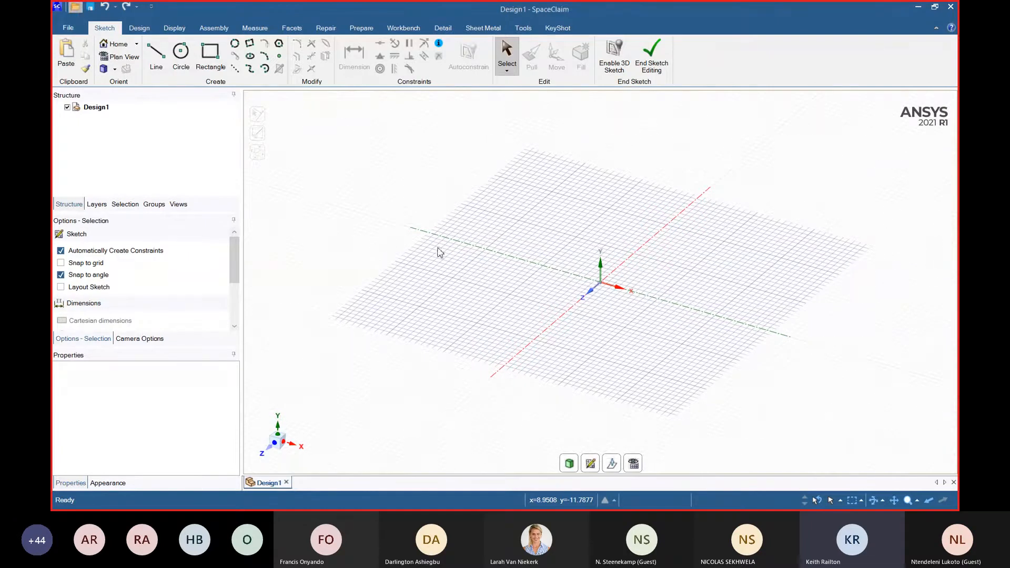
- Open the file tank_initial.scdoc from the CFD Webinar folder
{"action": "key", "text": "ctrl+o"}
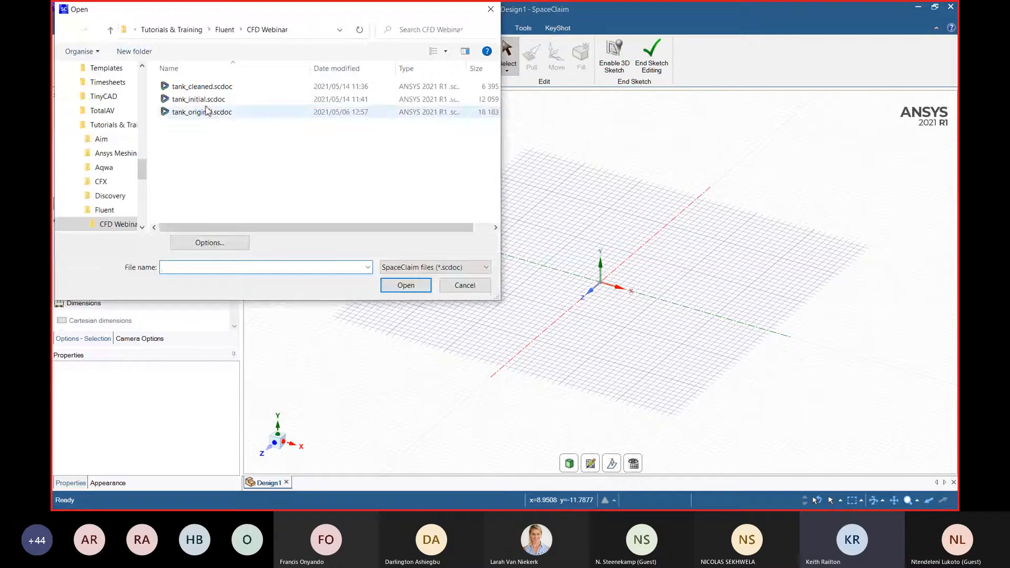
{"action": "left_click", "coordinate": [203, 99]}
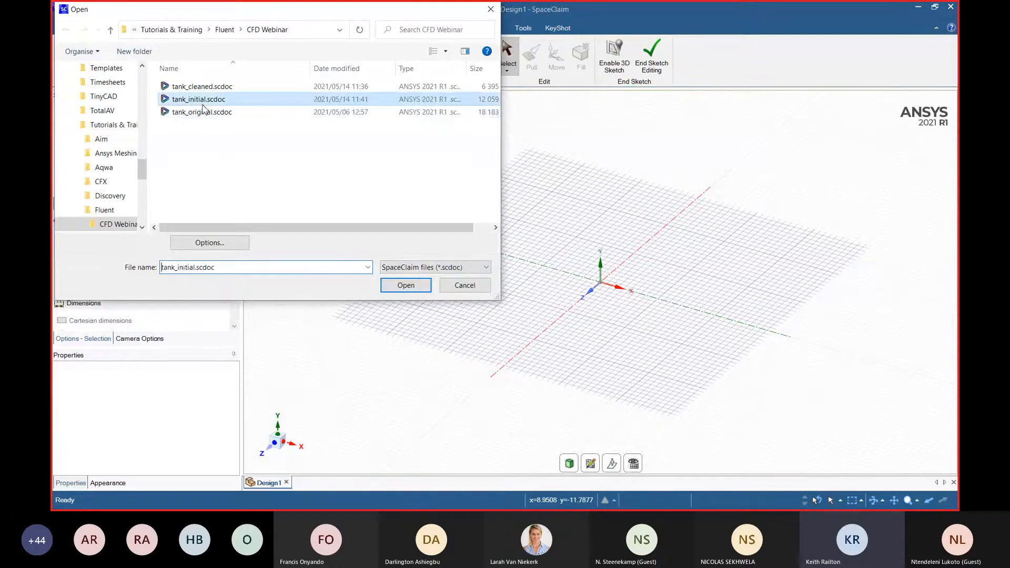
{"action": "left_click", "coordinate": [405, 286]}
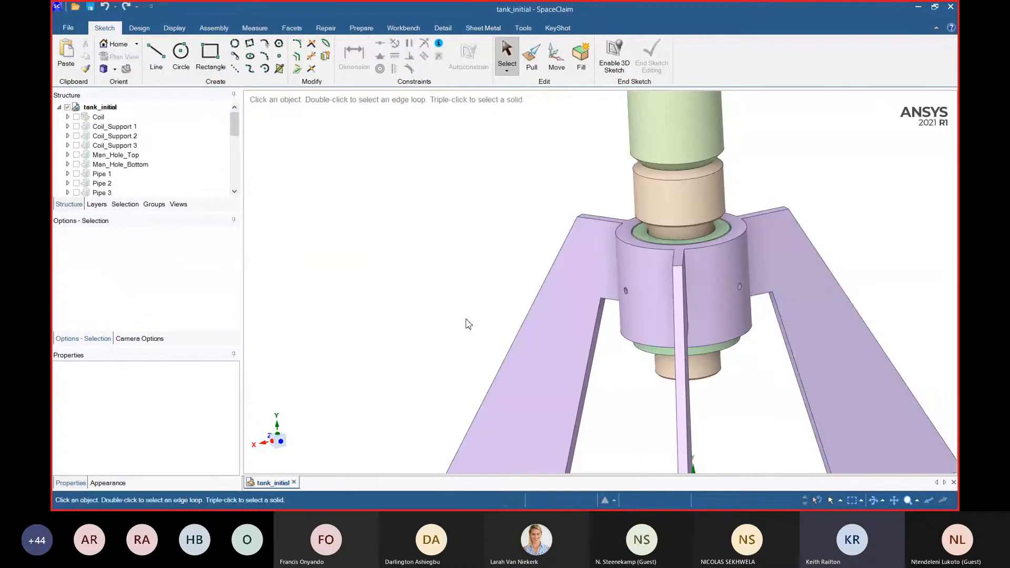
- Show all components of the tank_initial assembly and dismiss the physics suppression tip
{"action": "left_click", "coordinate": [68, 108]}
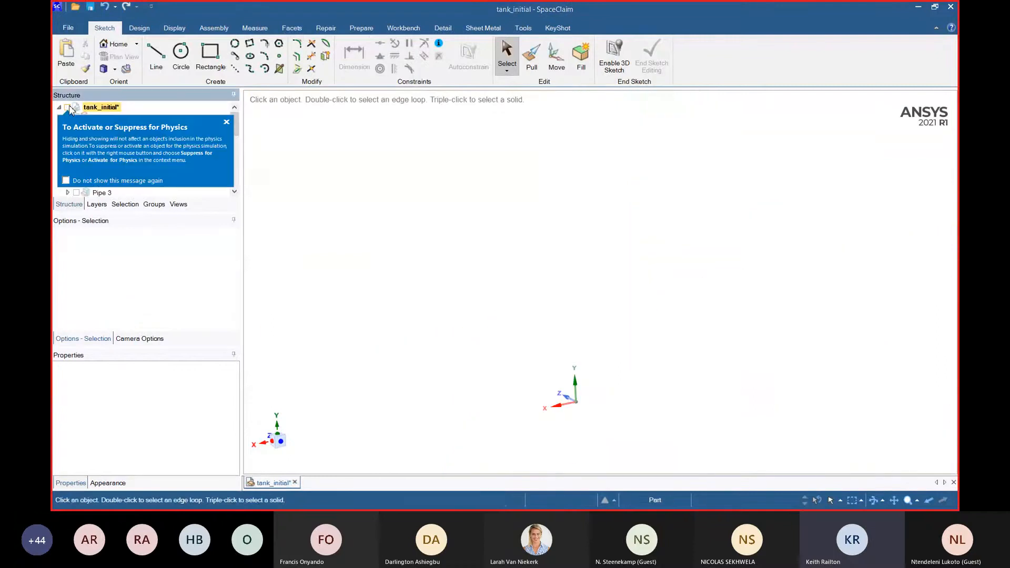
{"action": "left_click", "coordinate": [68, 107]}
{"action": "scroll", "coordinate": [547, 363], "scroll_direction": "down", "scroll_amount": 3}
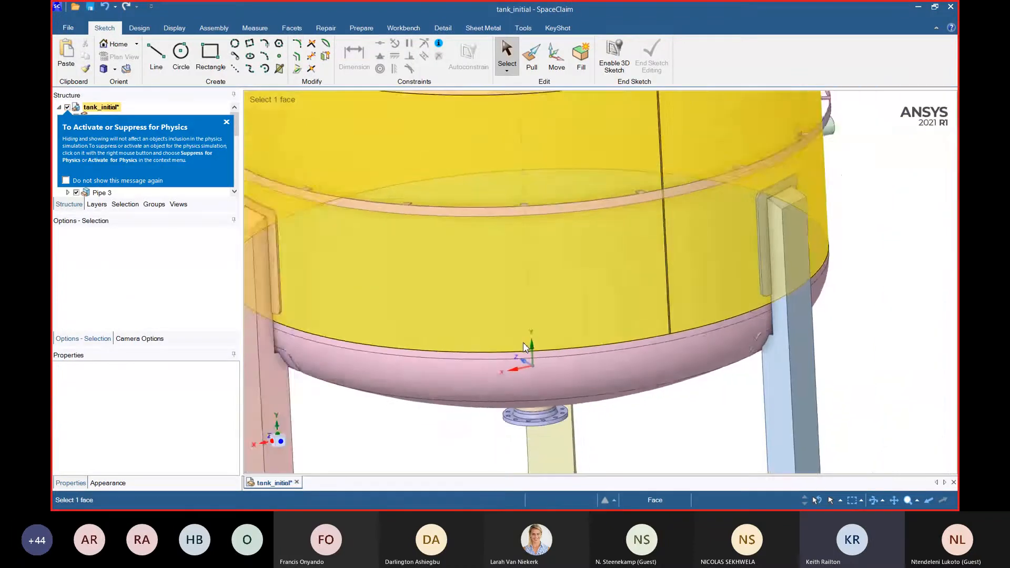
{"action": "scroll", "coordinate": [521, 351], "scroll_direction": "down", "scroll_amount": 5}
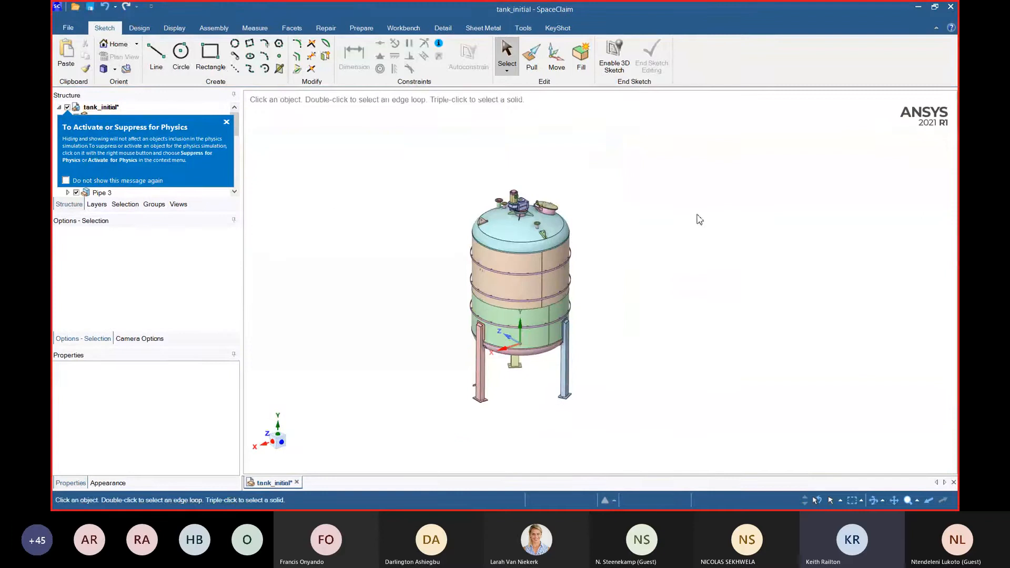
{"action": "left_click", "coordinate": [226, 123]}
- Examine the tank's exterior, including the motor, manhole and nozzles on the top dome and the support legs
{"action": "middle_click_drag", "start_coordinate": [331, 273], "coordinate": [321, 308]}
{"action": "scroll", "coordinate": [462, 278], "scroll_direction": "up", "scroll_amount": 6}
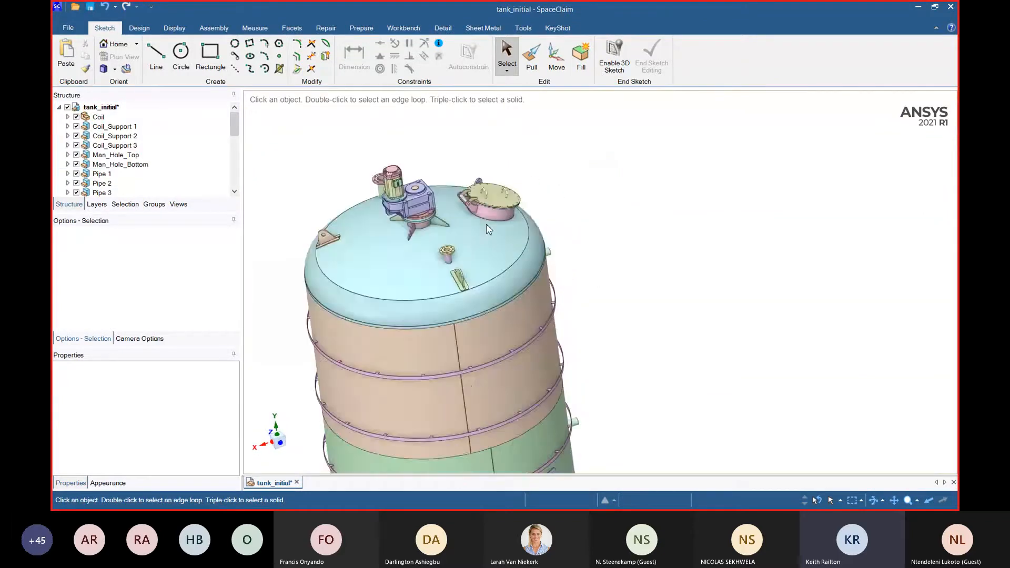
{"action": "scroll", "coordinate": [462, 273], "scroll_direction": "down", "scroll_amount": 5}
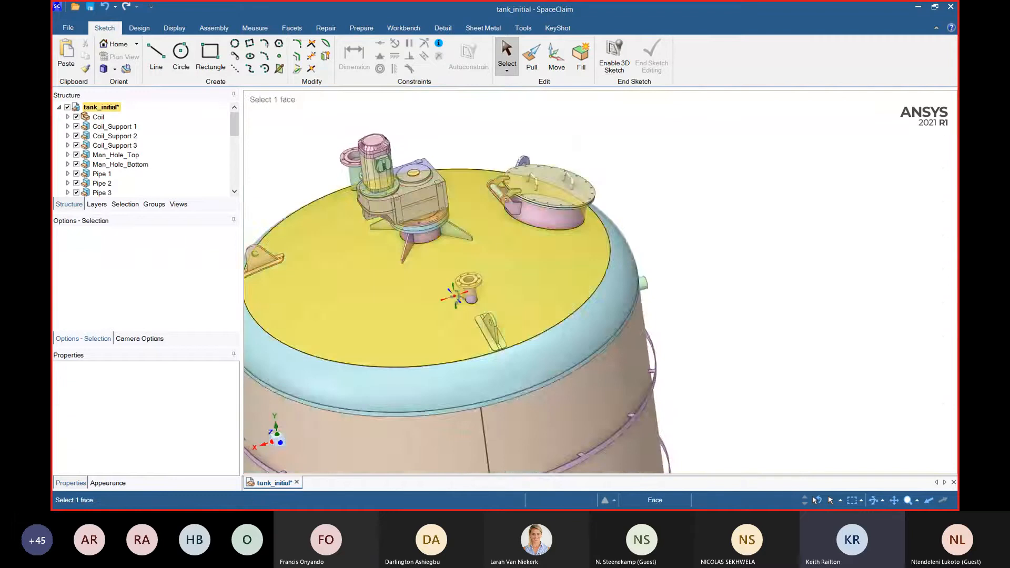
{"action": "middle_click_drag", "start_coordinate": [454, 296], "coordinate": [454, 296]}
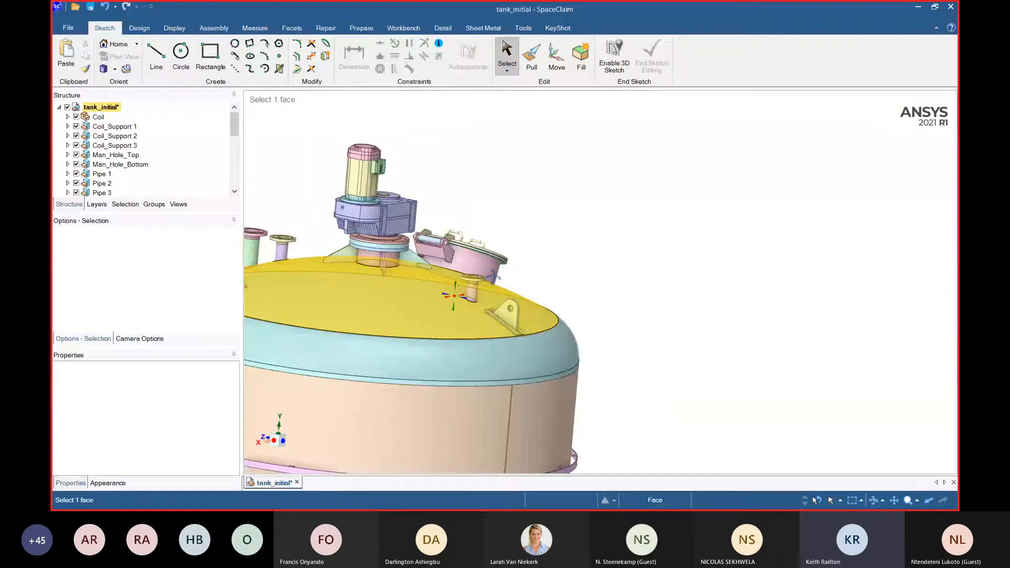
{"action": "scroll", "coordinate": [453, 296], "scroll_direction": "down", "scroll_amount": 6}
{"action": "middle_click_drag", "start_coordinate": [635, 399], "coordinate": [652, 361]}
{"action": "scroll", "coordinate": [489, 368], "scroll_direction": "up", "scroll_amount": 4}
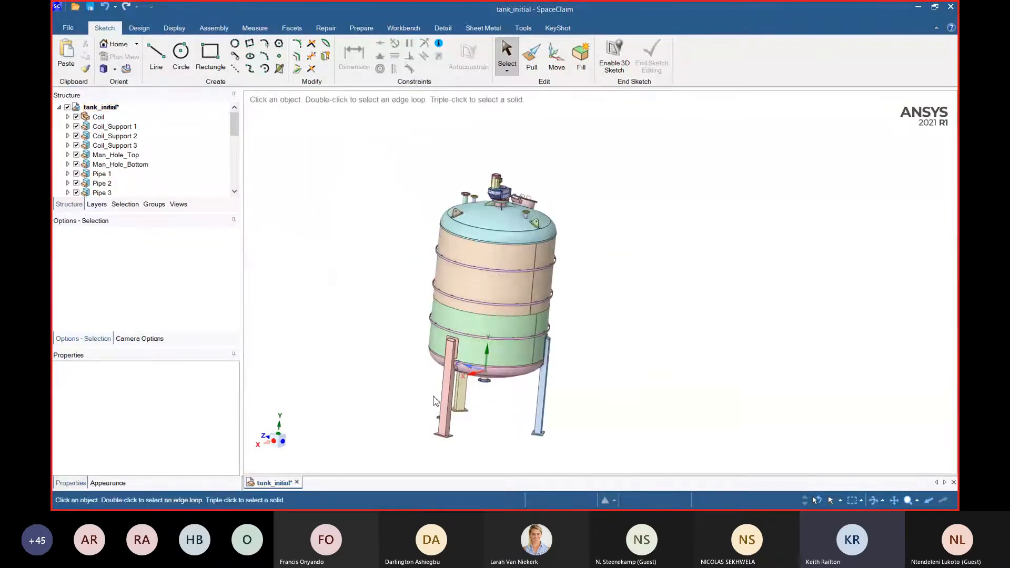
- Section the tank through its origin on the plane normal to the X axis to expose the interior
{"action": "left_click", "coordinate": [497, 367]}
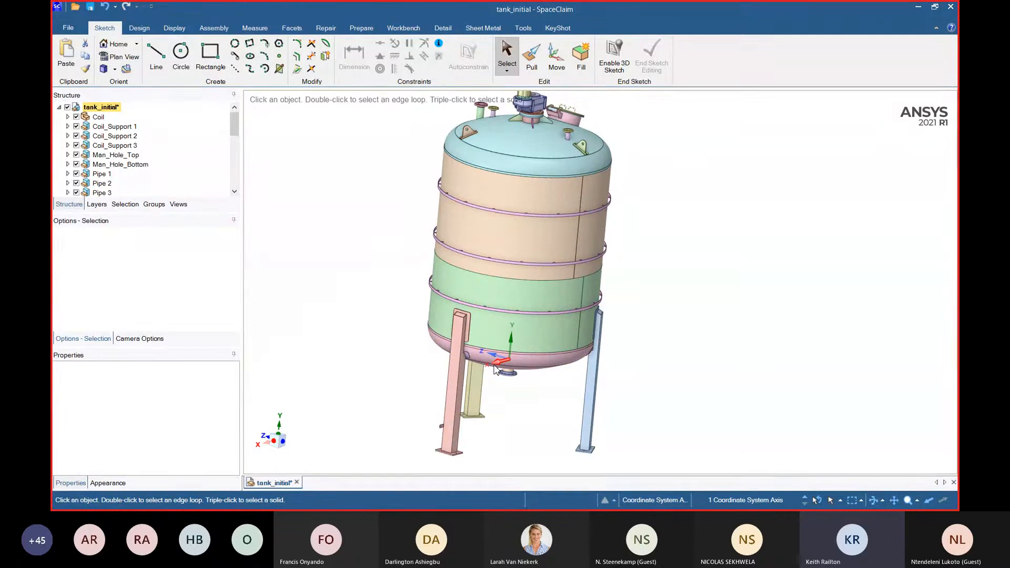
{"action": "left_click", "coordinate": [506, 365]}
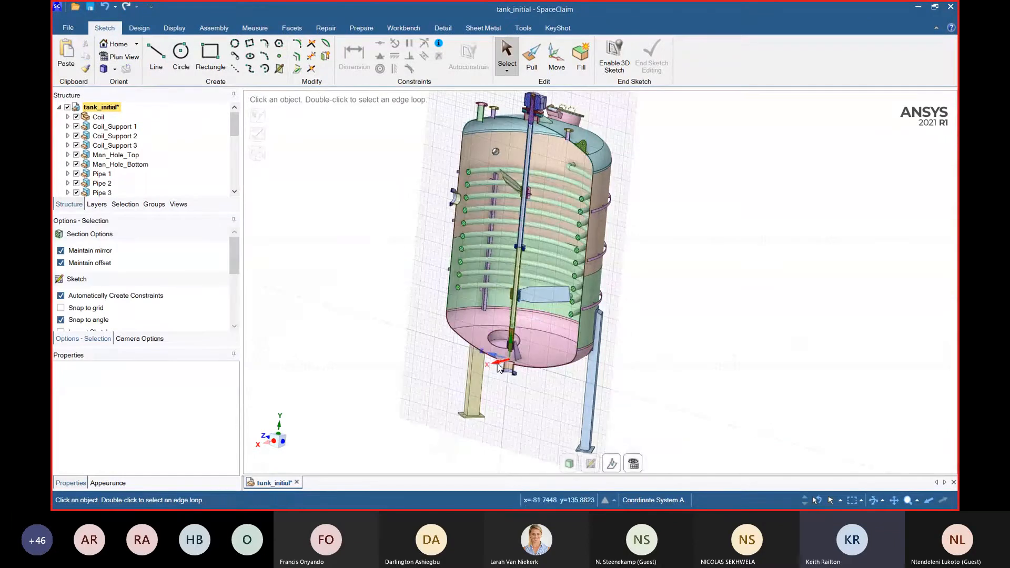
{"action": "middle_click_drag", "start_coordinate": [705, 350], "coordinate": [706, 343]}
{"action": "scroll", "coordinate": [574, 367], "scroll_direction": "down", "scroll_amount": 3}
{"action": "scroll", "coordinate": [574, 366], "scroll_direction": "up", "scroll_amount": 3}
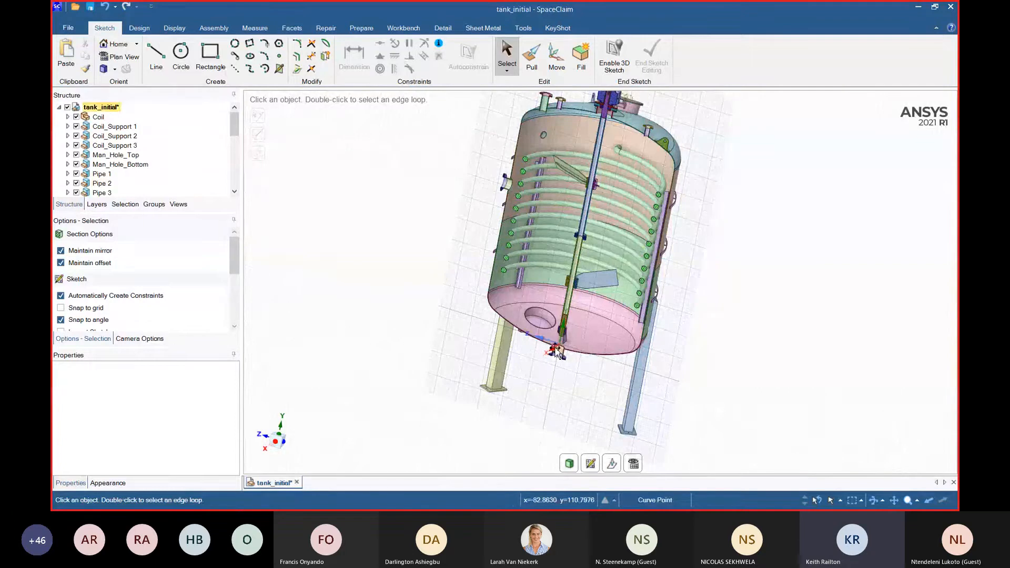
{"action": "middle_click_drag", "start_coordinate": [525, 419], "coordinate": [239, 117]}
{"action": "left_click", "coordinate": [114, 68]}
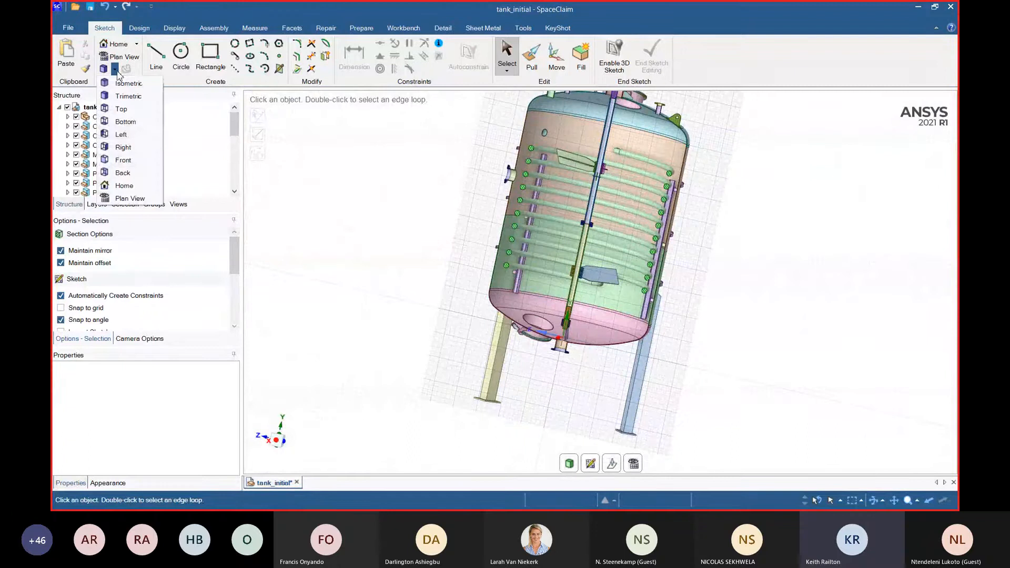
{"action": "left_click", "coordinate": [123, 166]}
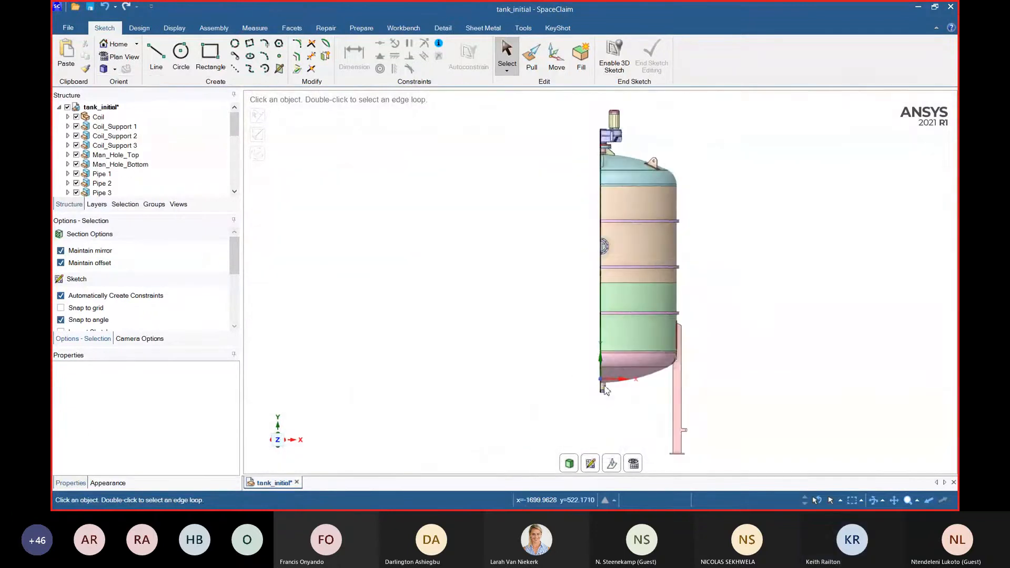
{"action": "key", "text": "v"}
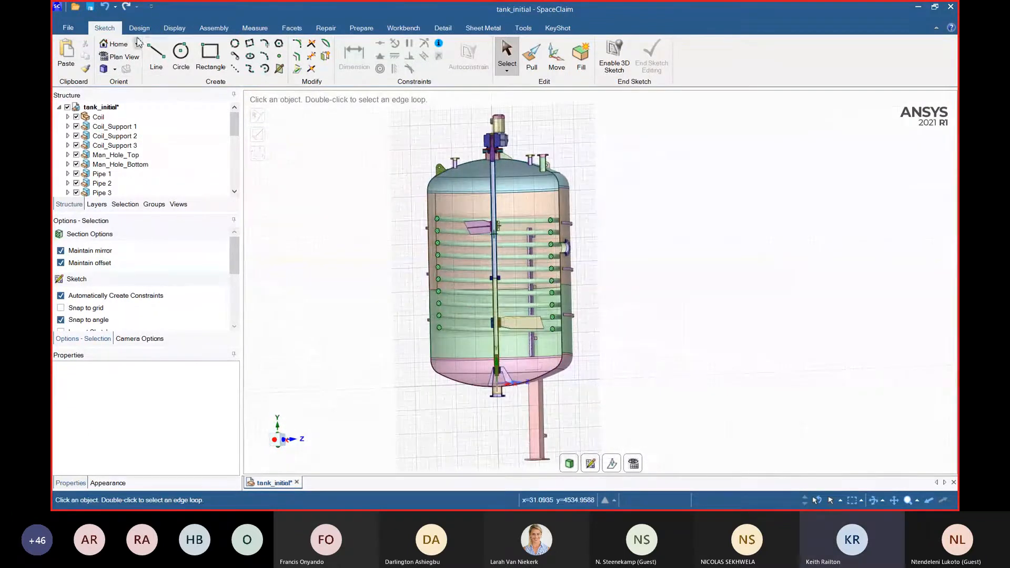
- Orient the sectioned tank to the Right view so the cut plane faces the screen
{"action": "left_click", "coordinate": [115, 69]}
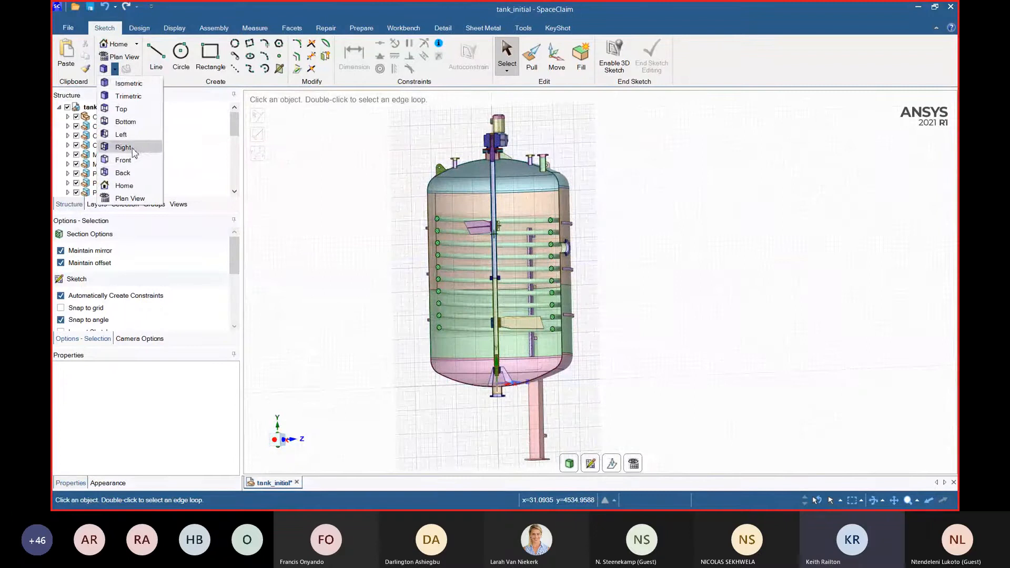
{"action": "left_click", "coordinate": [122, 147]}
{"action": "key", "text": "v"}
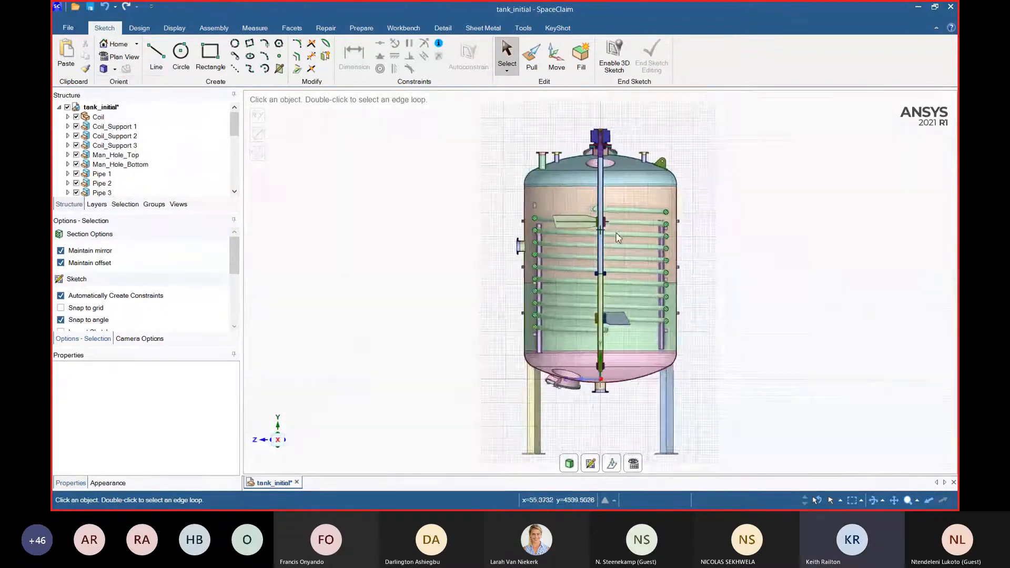
- Examine the sectioned tank's heating coil, agitator shaft and blades, top nozzles, bottom manhole and bottom outlet
{"action": "scroll", "coordinate": [595, 227], "scroll_direction": "down", "scroll_amount": 3}
{"action": "scroll", "coordinate": [419, 276], "scroll_direction": "up", "scroll_amount": 3}
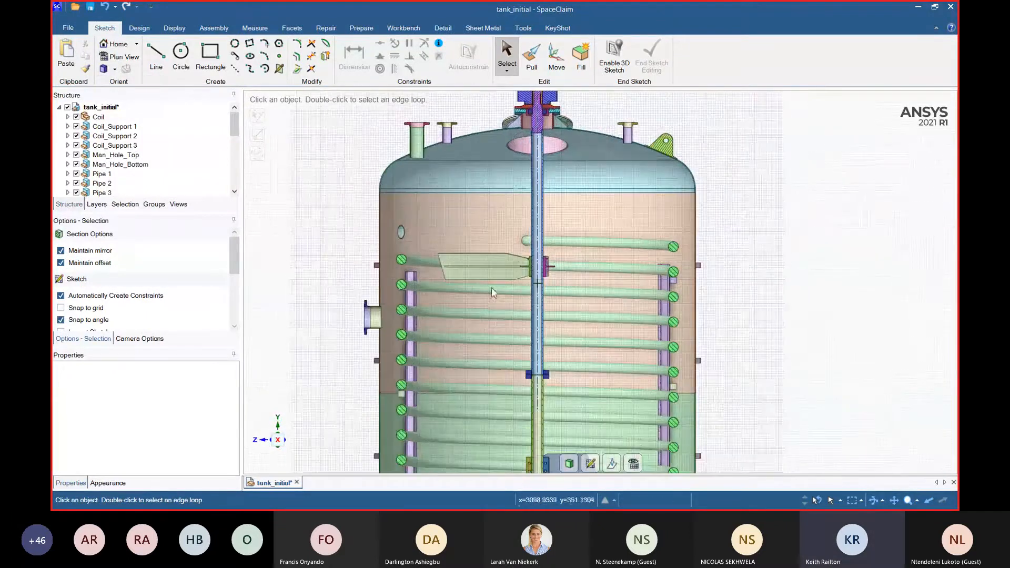
{"action": "scroll", "coordinate": [419, 277], "scroll_direction": "down", "scroll_amount": 2}
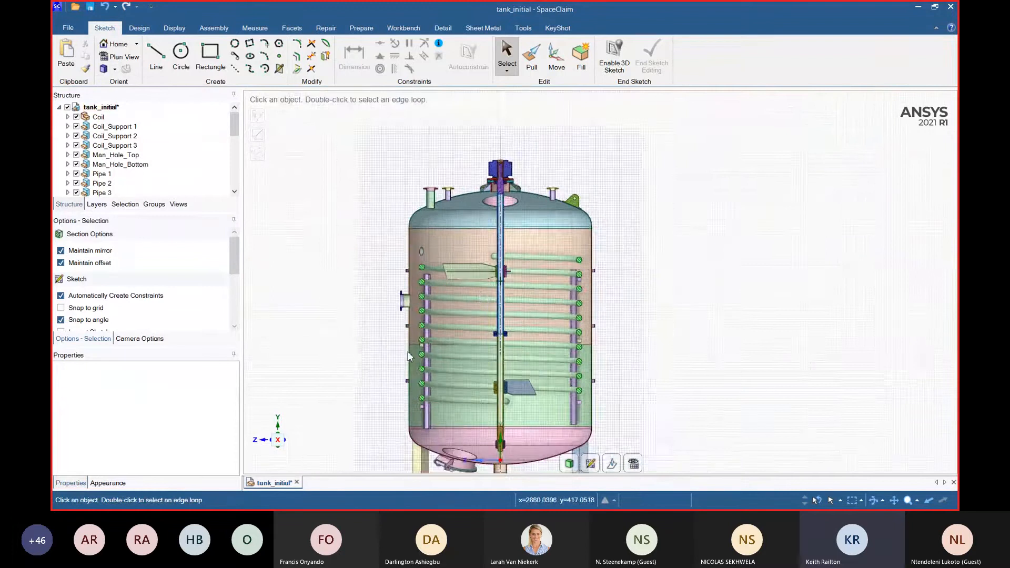
{"action": "scroll", "coordinate": [409, 357], "scroll_direction": "up", "scroll_amount": 4}
{"action": "scroll", "coordinate": [416, 353], "scroll_direction": "down", "scroll_amount": 3}
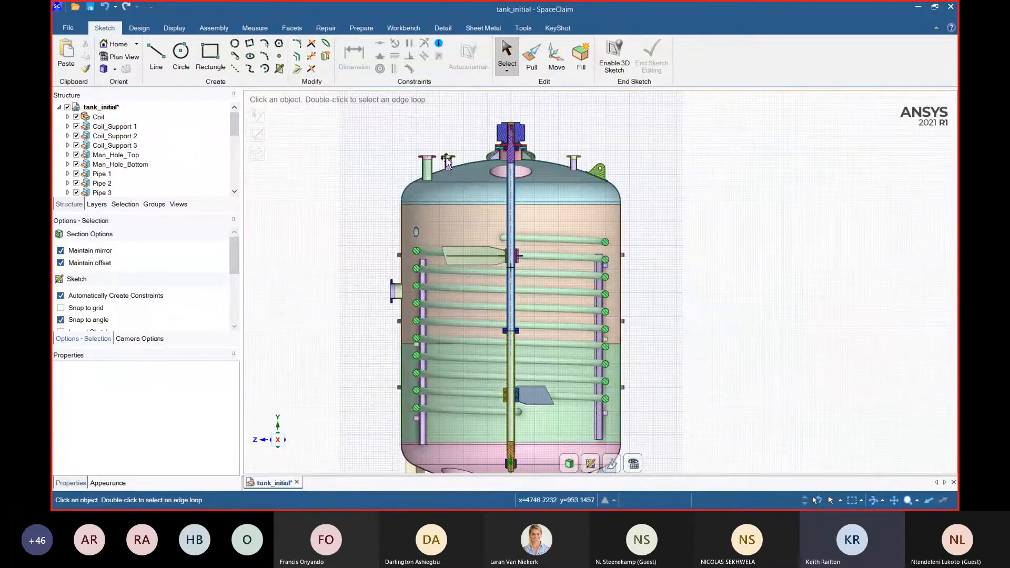
{"action": "left_click", "coordinate": [573, 161]}
{"action": "key", "text": "Escape"}
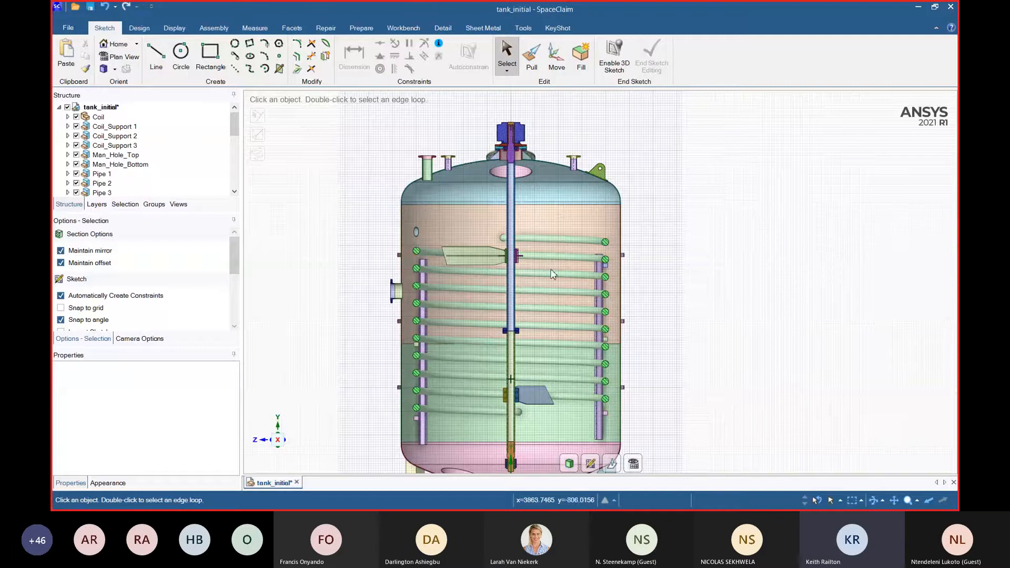
{"action": "scroll", "coordinate": [446, 260], "scroll_direction": "down", "scroll_amount": 3}
{"action": "scroll", "coordinate": [478, 439], "scroll_direction": "up", "scroll_amount": 5}
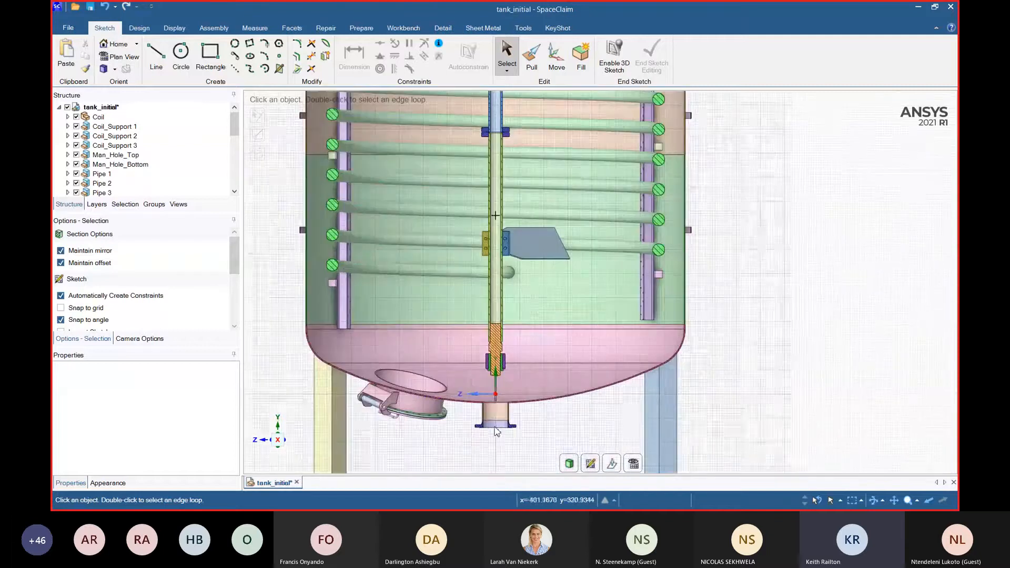
{"action": "scroll", "coordinate": [505, 434], "scroll_direction": "down", "scroll_amount": 5}
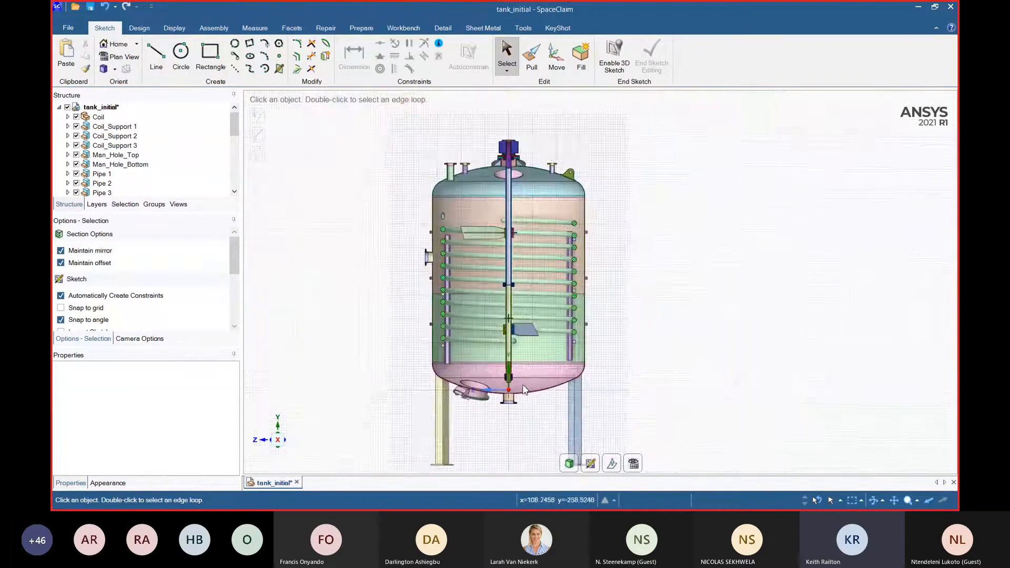
{"action": "scroll", "coordinate": [426, 255], "scroll_direction": "up", "scroll_amount": 2}
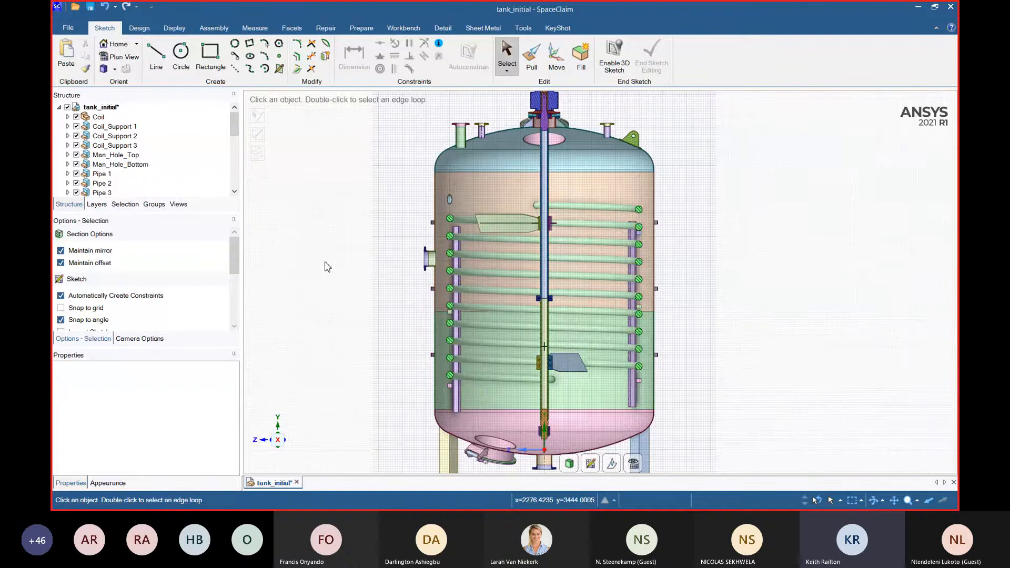
{"action": "scroll", "coordinate": [327, 266], "scroll_direction": "down", "scroll_amount": 3}
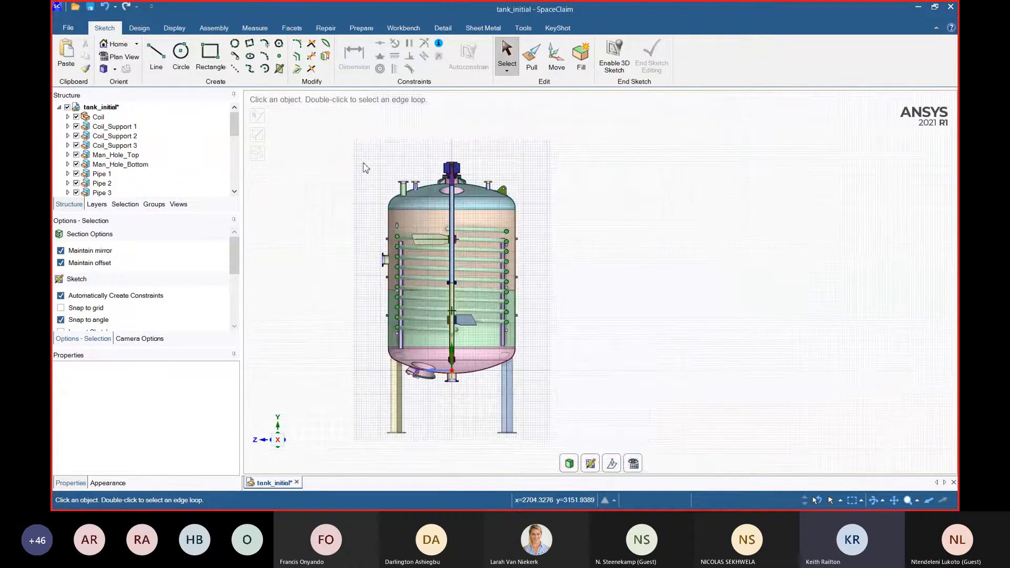
- Leave section mode and return to 3D mode to display the whole tank
{"action": "left_click", "coordinate": [139, 28]}
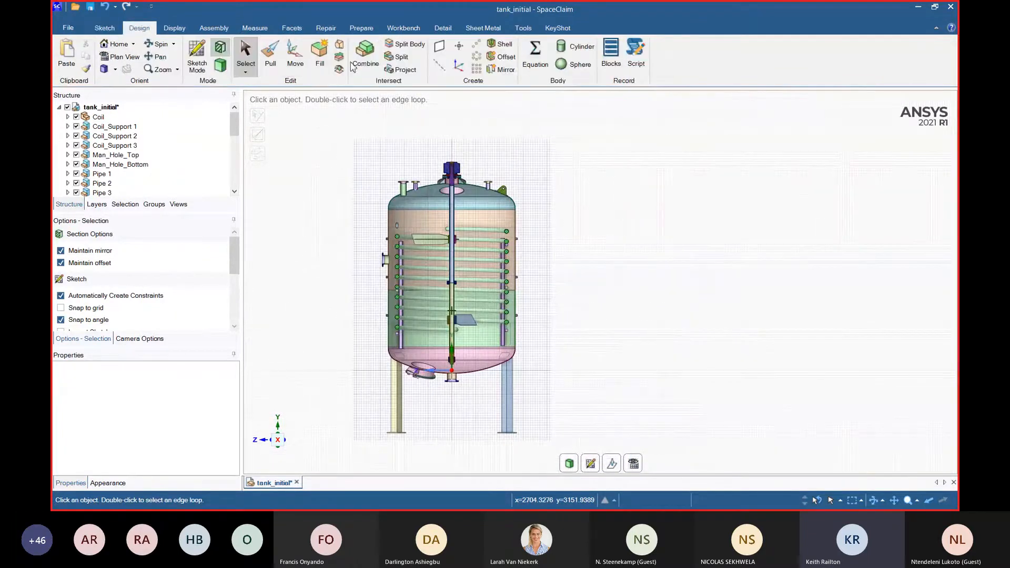
{"action": "left_click", "coordinate": [221, 65]}
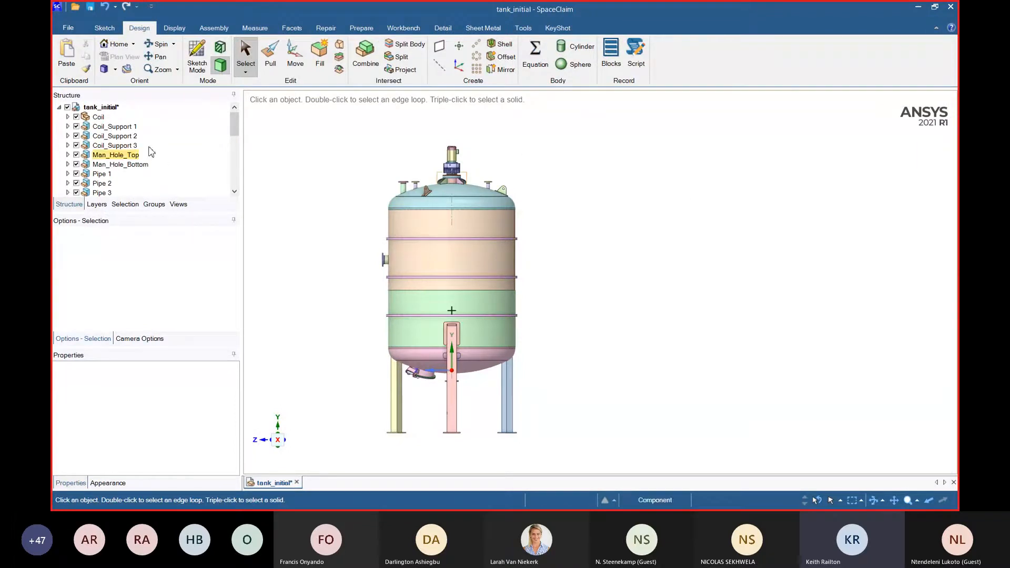
- Review the file commands and the Sketch, Design, Display, Assembly, Measure, Facets, Repair and Prepare tool sets
{"action": "left_click", "coordinate": [83, 29]}
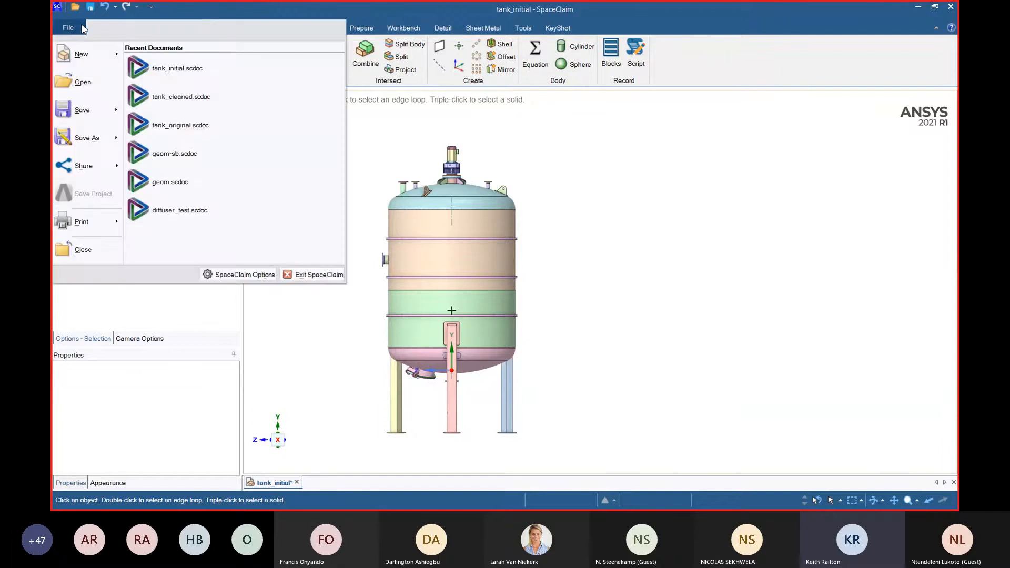
{"action": "left_click", "coordinate": [225, 17]}
{"action": "left_click", "coordinate": [105, 28]}
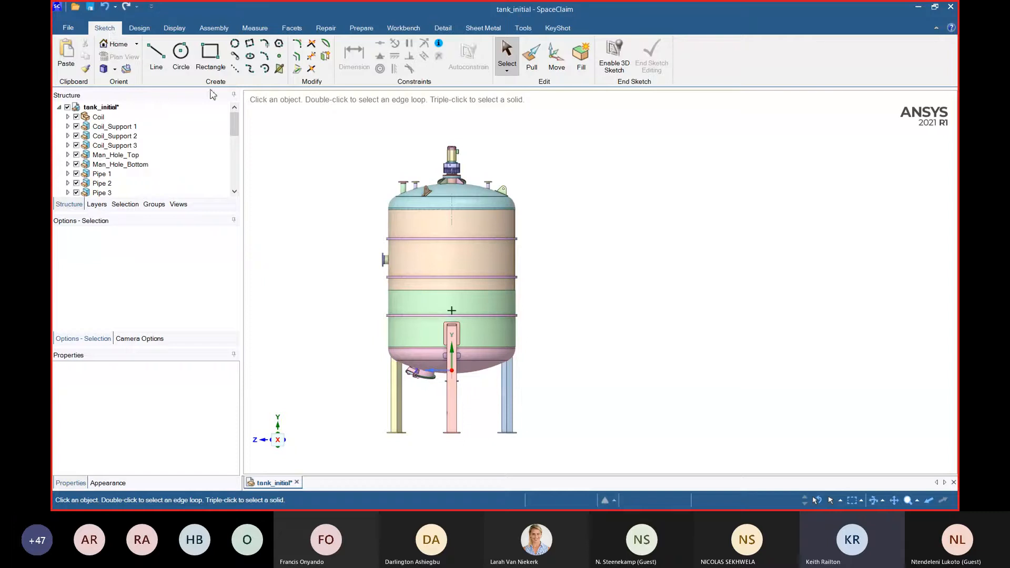
{"action": "left_click", "coordinate": [139, 28]}
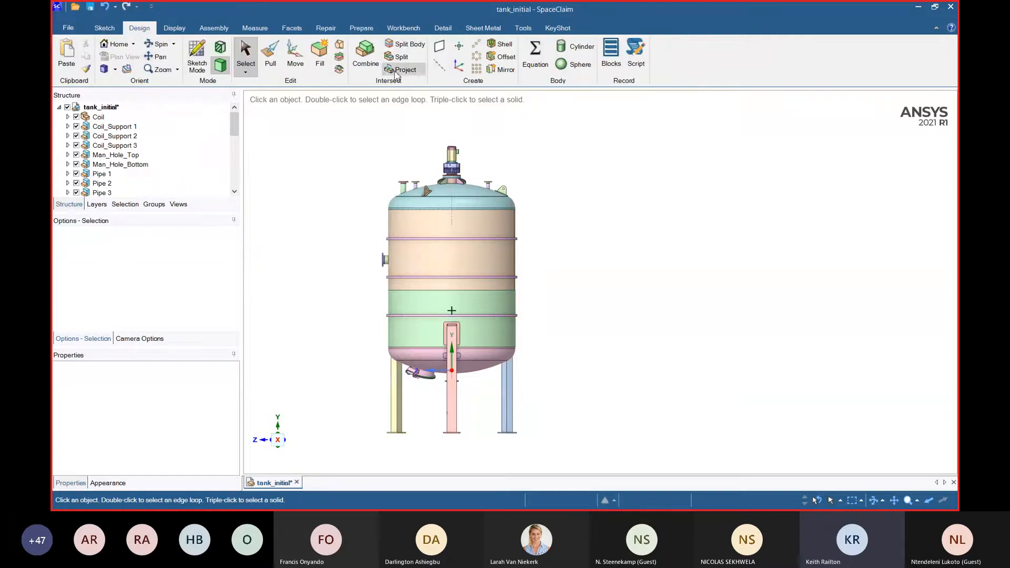
{"action": "left_click", "coordinate": [174, 28]}
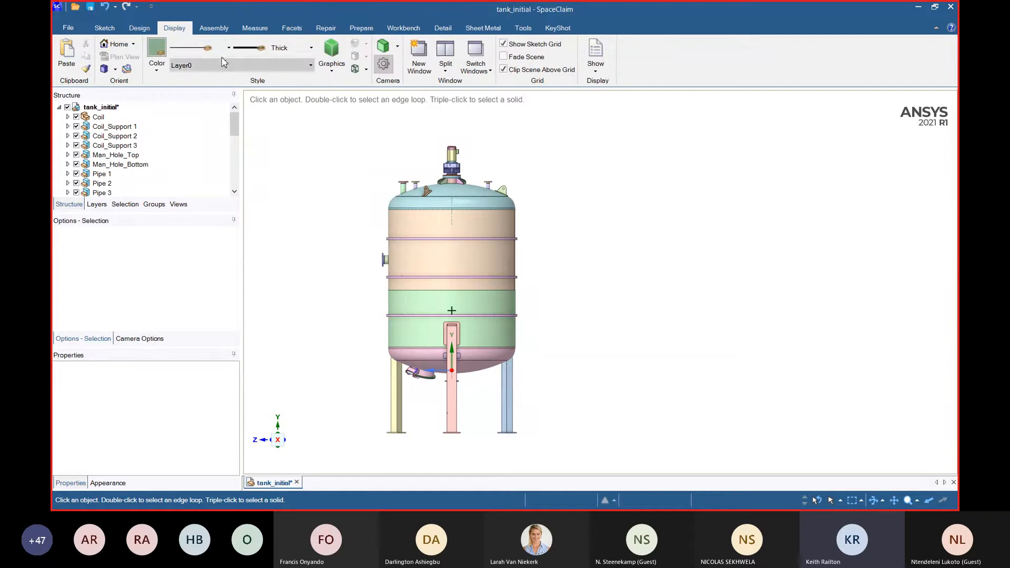
{"action": "left_click", "coordinate": [213, 29]}
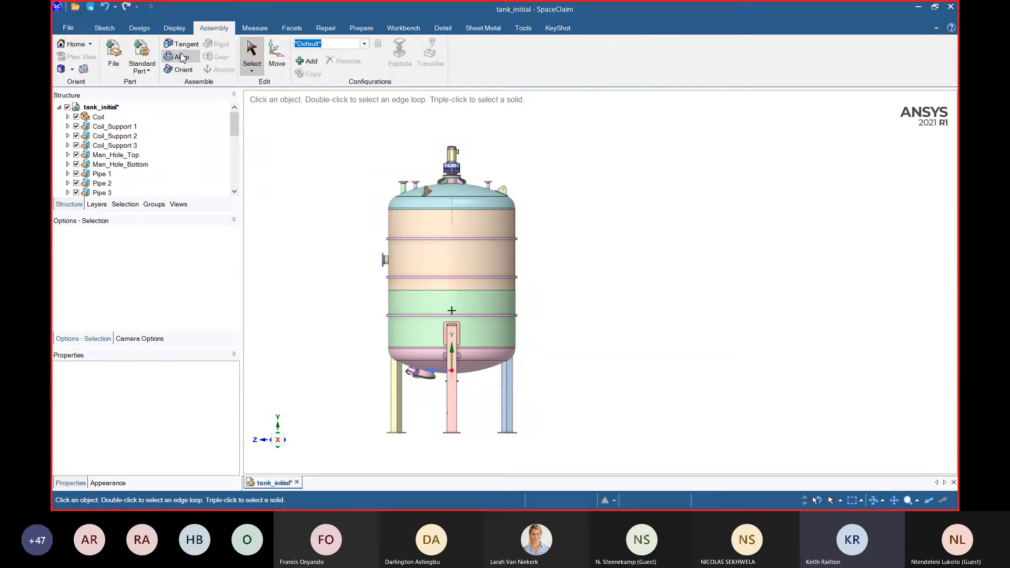
{"action": "left_click", "coordinate": [255, 29]}
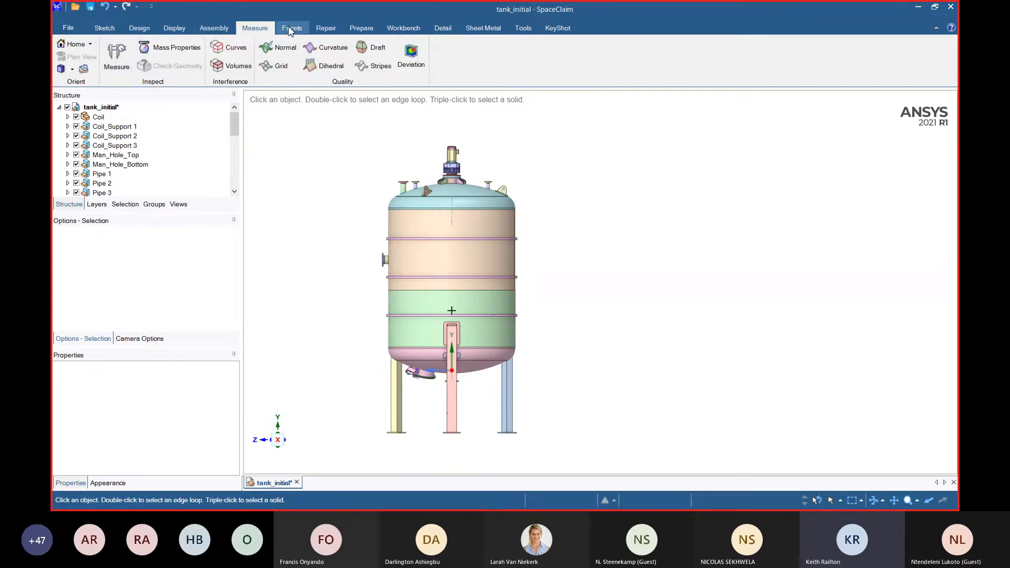
{"action": "left_click", "coordinate": [290, 29]}
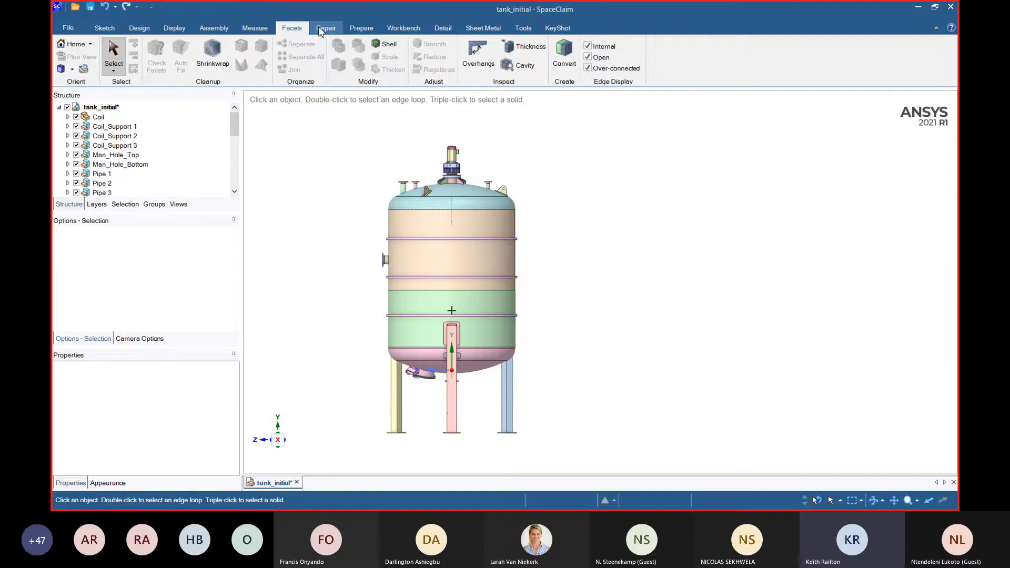
{"action": "left_click", "coordinate": [320, 31]}
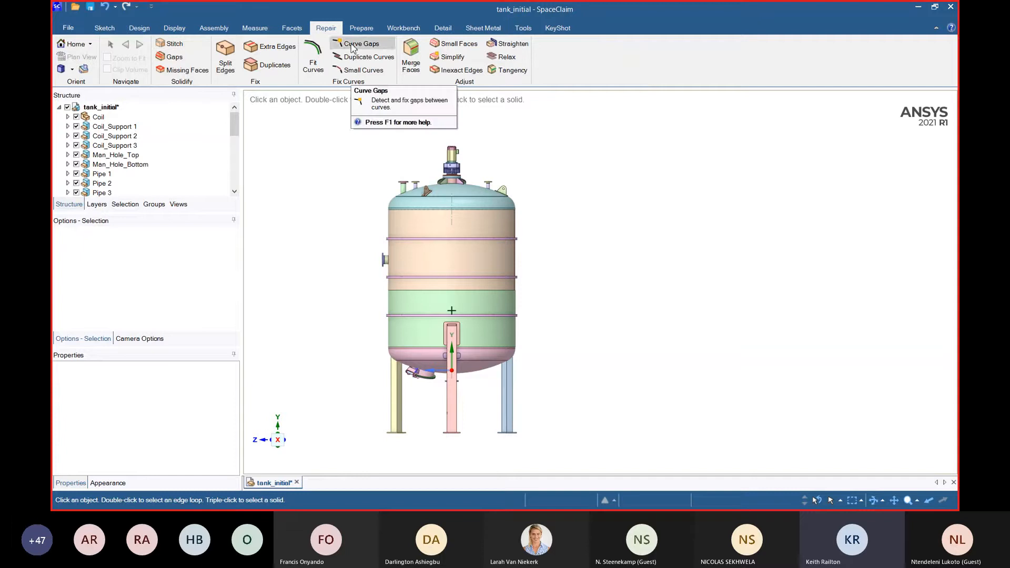
{"action": "left_click", "coordinate": [362, 32]}
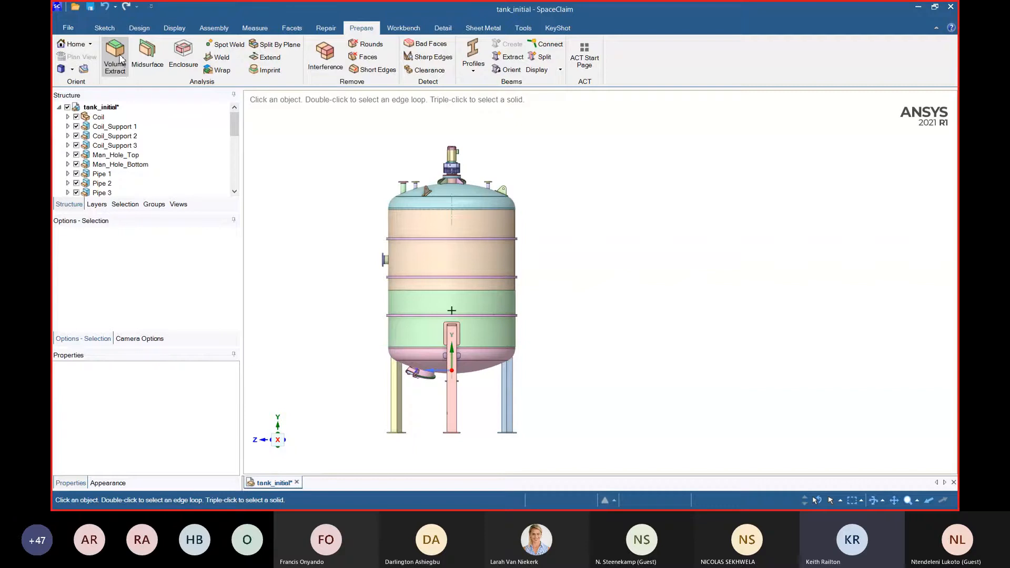
- Make the entire tank_initial assembly transparent so its internals show through the walls
{"action": "middle_click_drag", "start_coordinate": [311, 208], "coordinate": [366, 227]}
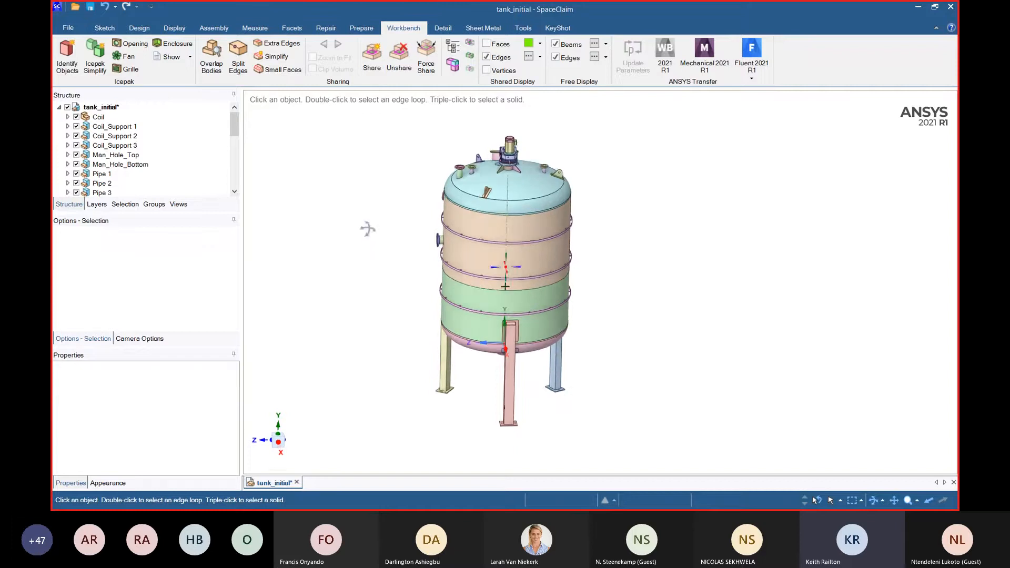
{"action": "scroll", "coordinate": [361, 234], "scroll_direction": "down", "scroll_amount": 5}
{"action": "left_click", "coordinate": [101, 107]}
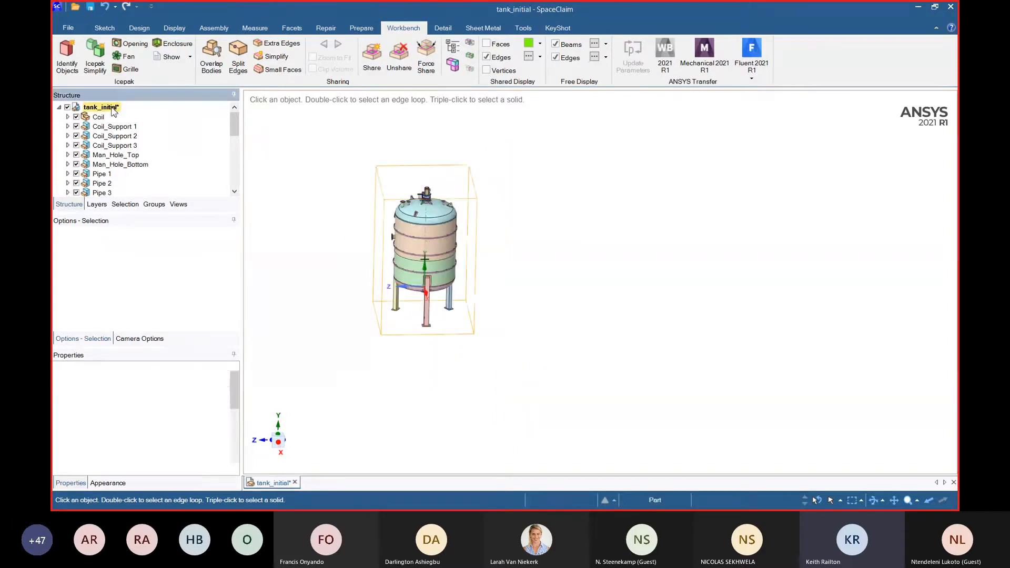
{"action": "left_click", "coordinate": [139, 27]}
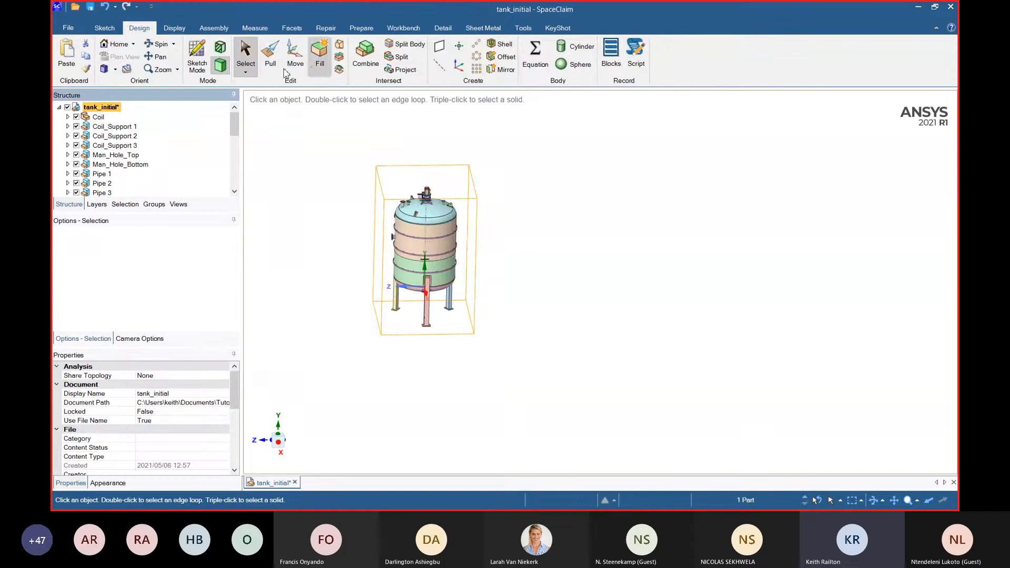
{"action": "left_click", "coordinate": [176, 29]}
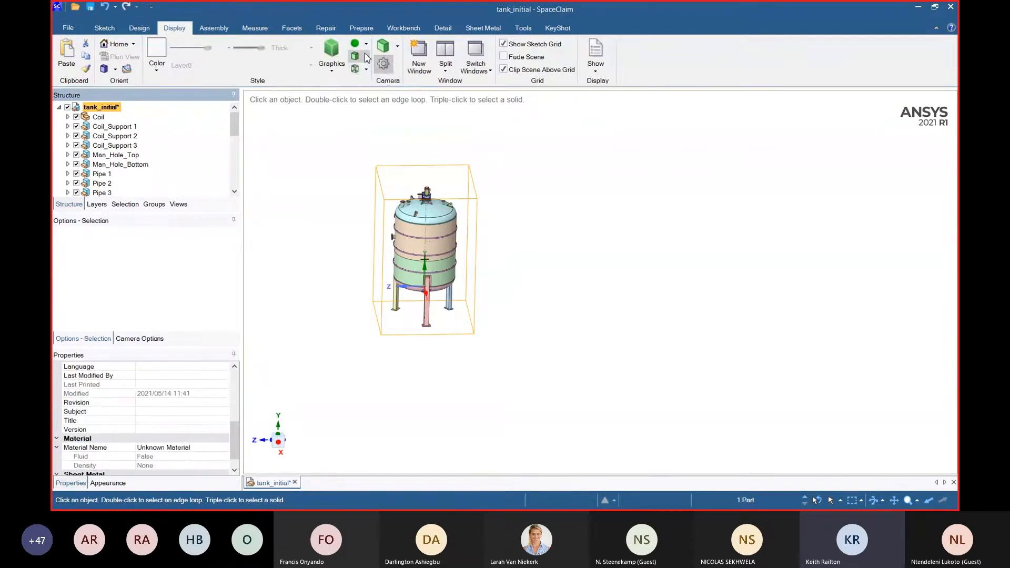
{"action": "left_click", "coordinate": [366, 70]}
{"action": "left_click", "coordinate": [391, 79]}
{"action": "left_click", "coordinate": [549, 331]}
- Examine the transparent tank's interior, lower outlets and top nozzles, including how far the largest nozzle's tube extends inside
{"action": "scroll", "coordinate": [394, 263], "scroll_direction": "up", "scroll_amount": 6}
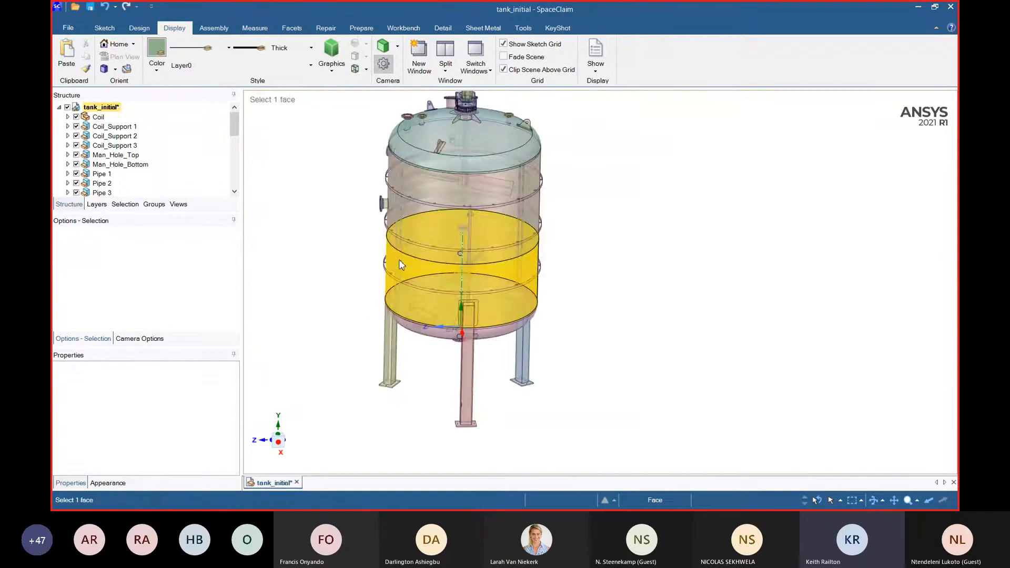
{"action": "middle_click_drag", "start_coordinate": [354, 257], "coordinate": [322, 228]}
{"action": "scroll", "coordinate": [322, 227], "scroll_direction": "down", "scroll_amount": 8}
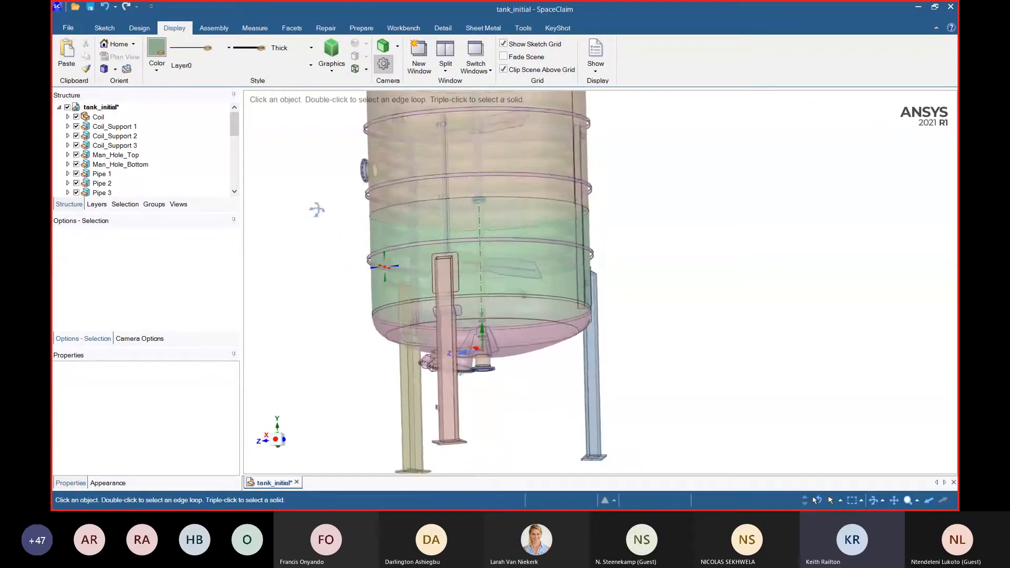
{"action": "scroll", "coordinate": [284, 192], "scroll_direction": "up", "scroll_amount": 3}
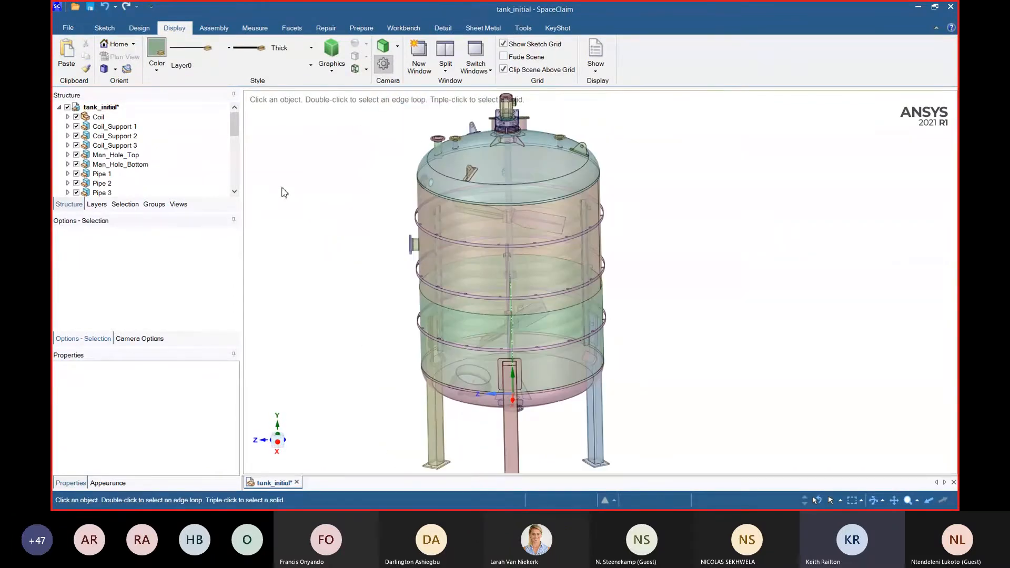
{"action": "scroll", "coordinate": [354, 223], "scroll_direction": "down", "scroll_amount": 2}
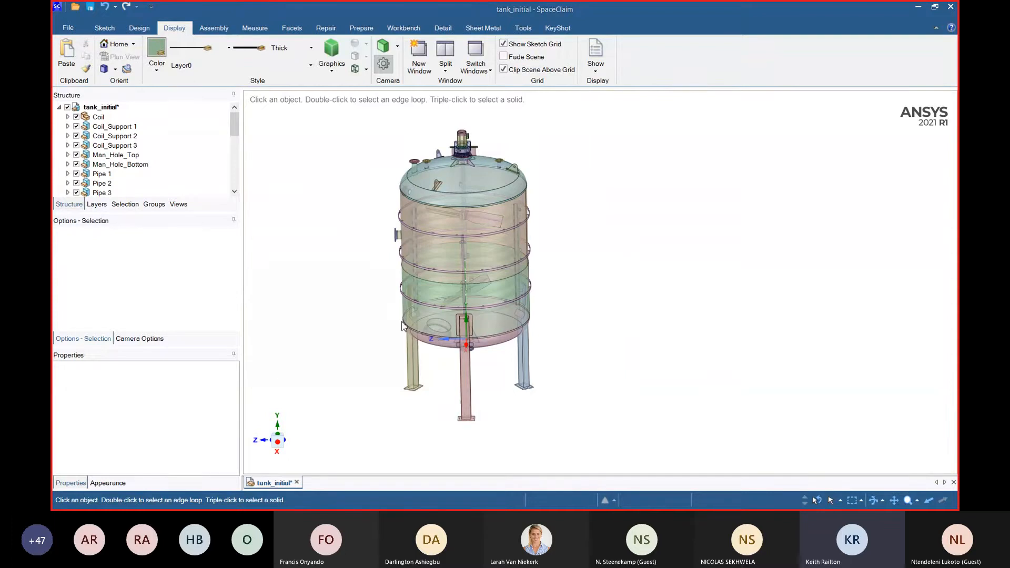
{"action": "scroll", "coordinate": [400, 165], "scroll_direction": "up", "scroll_amount": 5}
{"action": "scroll", "coordinate": [440, 218], "scroll_direction": "up", "scroll_amount": 2}
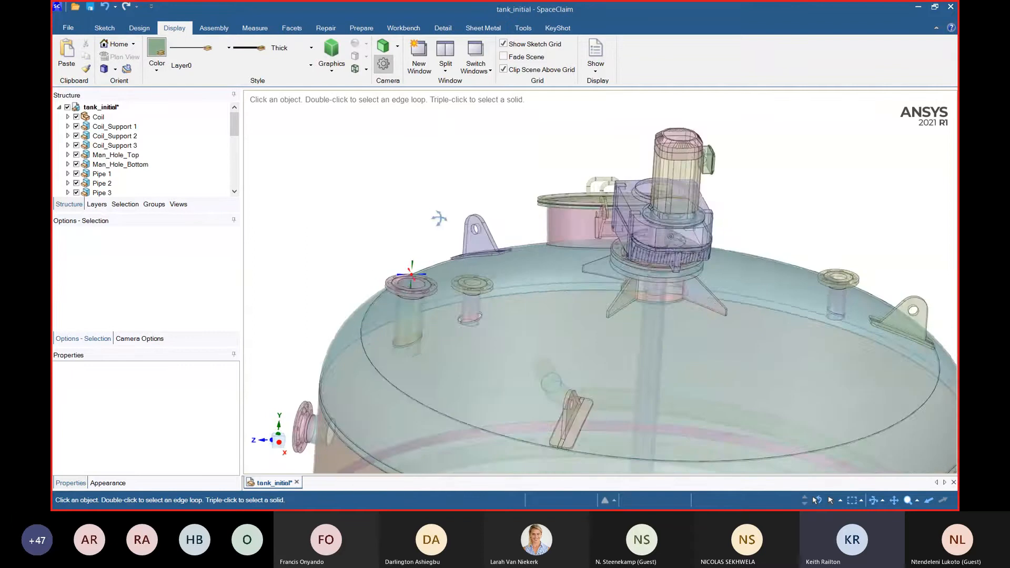
{"action": "scroll", "coordinate": [377, 345], "scroll_direction": "up", "scroll_amount": 5}
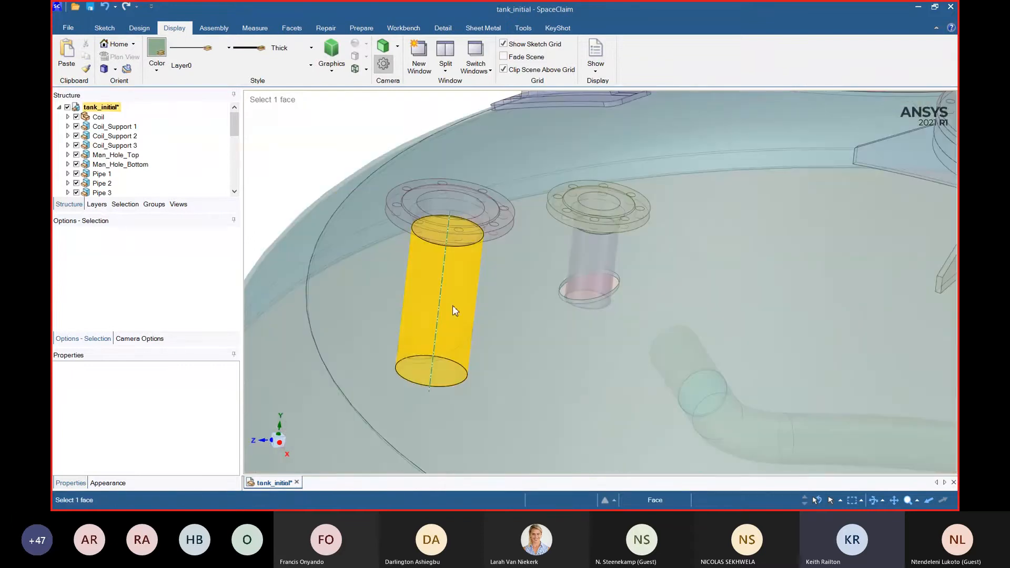
{"action": "scroll", "coordinate": [466, 288], "scroll_direction": "down", "scroll_amount": 6}
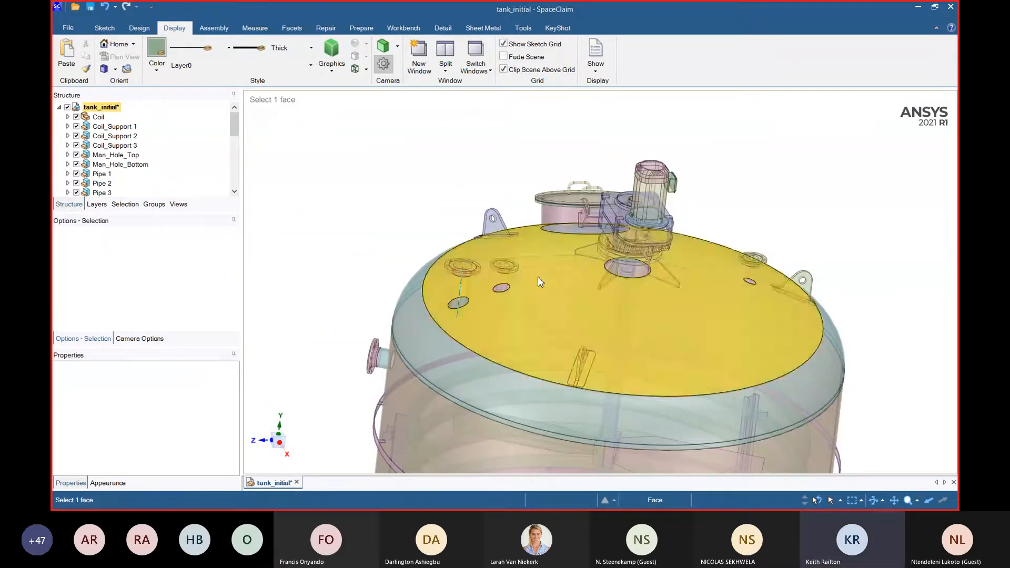
- Compare the two small top nozzles with the larger top nozzle and inspect the flanged nozzle on the tank's side
{"action": "left_click", "coordinate": [504, 285]}
{"action": "left_click", "coordinate": [750, 276], "text": "ctrl"}
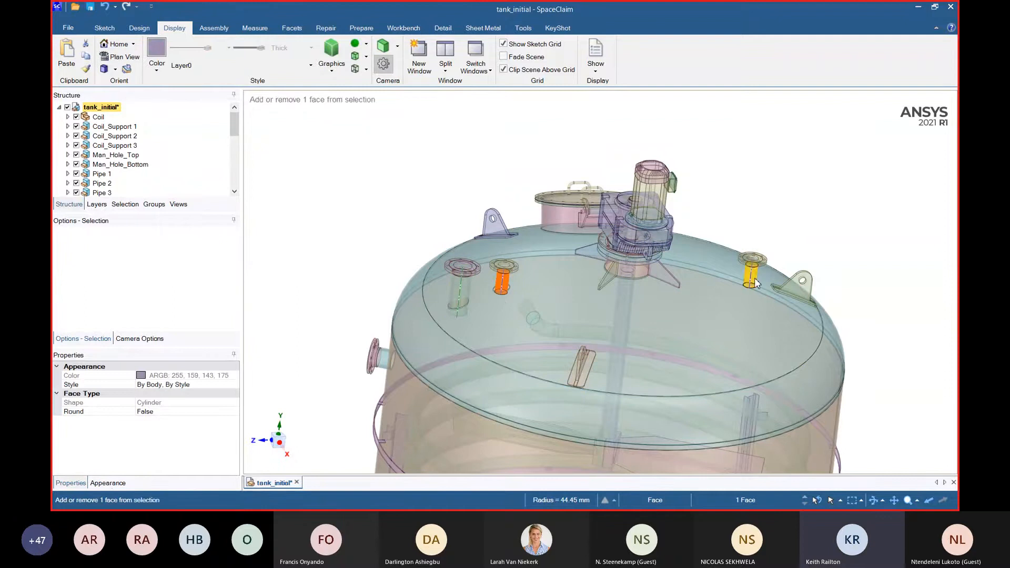
{"action": "left_click", "coordinate": [468, 295]}
{"action": "scroll", "coordinate": [465, 289], "scroll_direction": "down", "scroll_amount": 5}
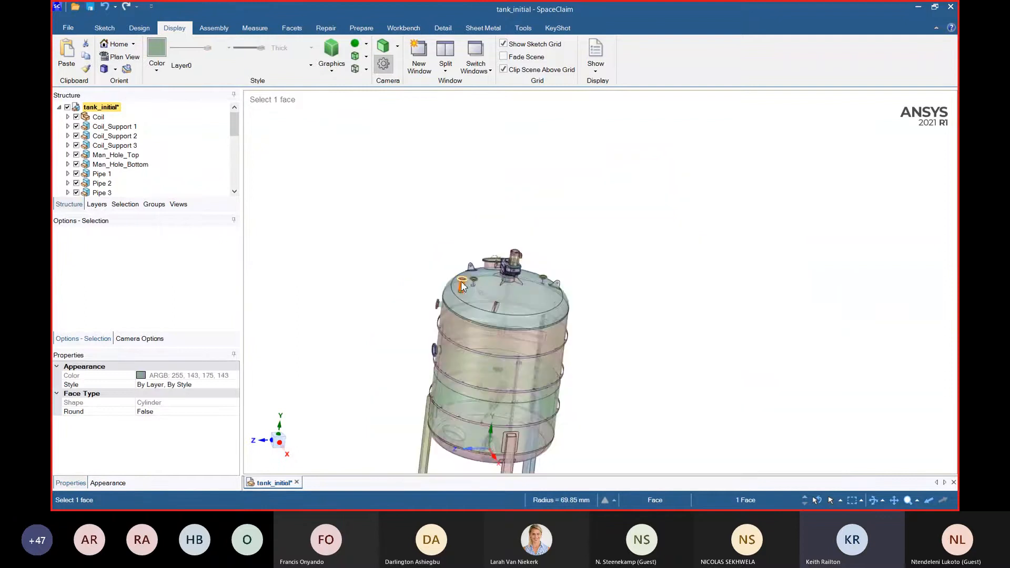
{"action": "scroll", "coordinate": [461, 284], "scroll_direction": "up", "scroll_amount": 7}
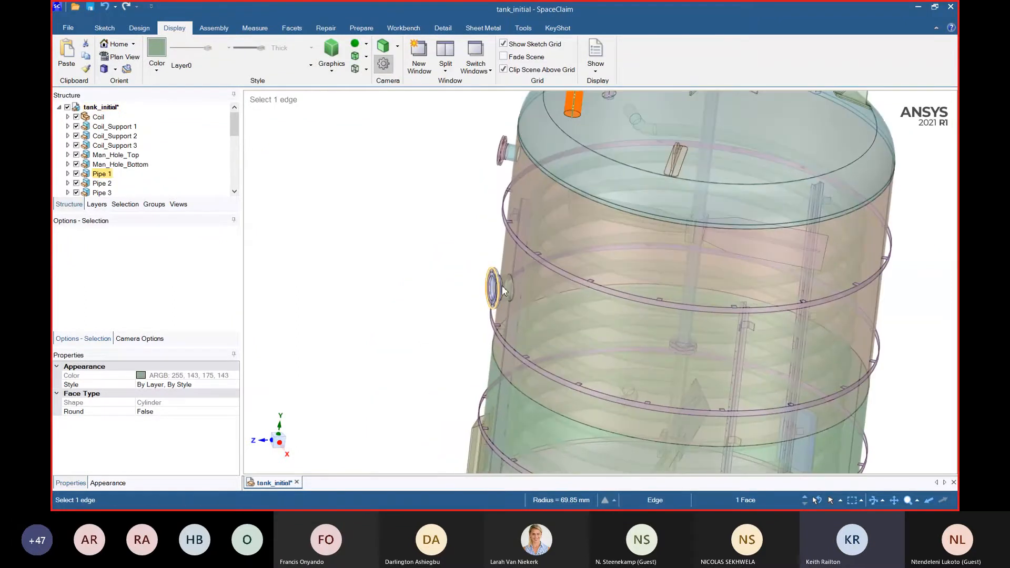
{"action": "scroll", "coordinate": [461, 265], "scroll_direction": "down", "scroll_amount": 7}
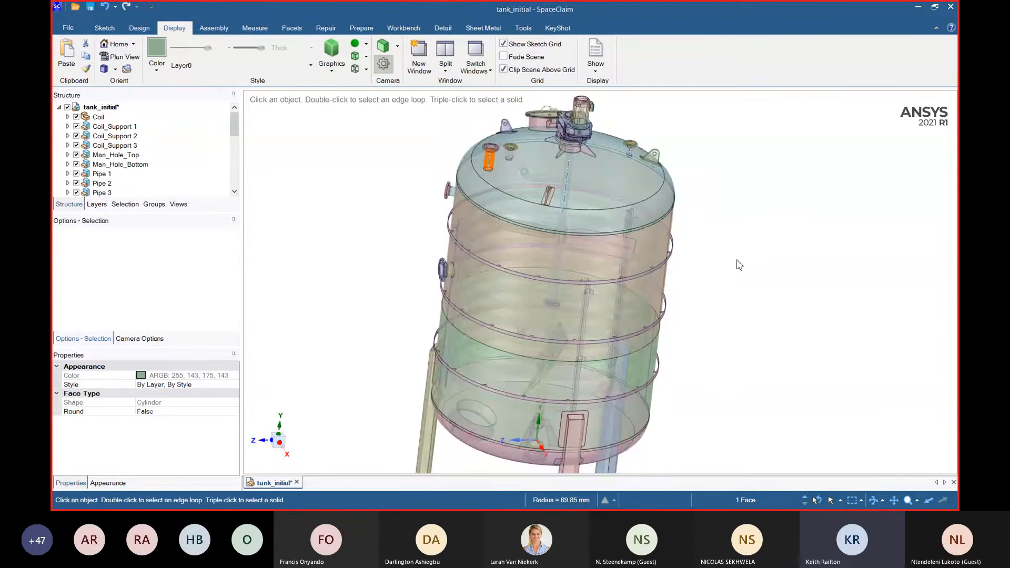
{"action": "middle_click_drag", "start_coordinate": [736, 260], "coordinate": [727, 264]}
- Locate the larger top nozzle's tube in the structure tree and delete its whole parent component, Pipe 4
{"action": "scroll", "coordinate": [407, 148], "scroll_direction": "up", "scroll_amount": 5}
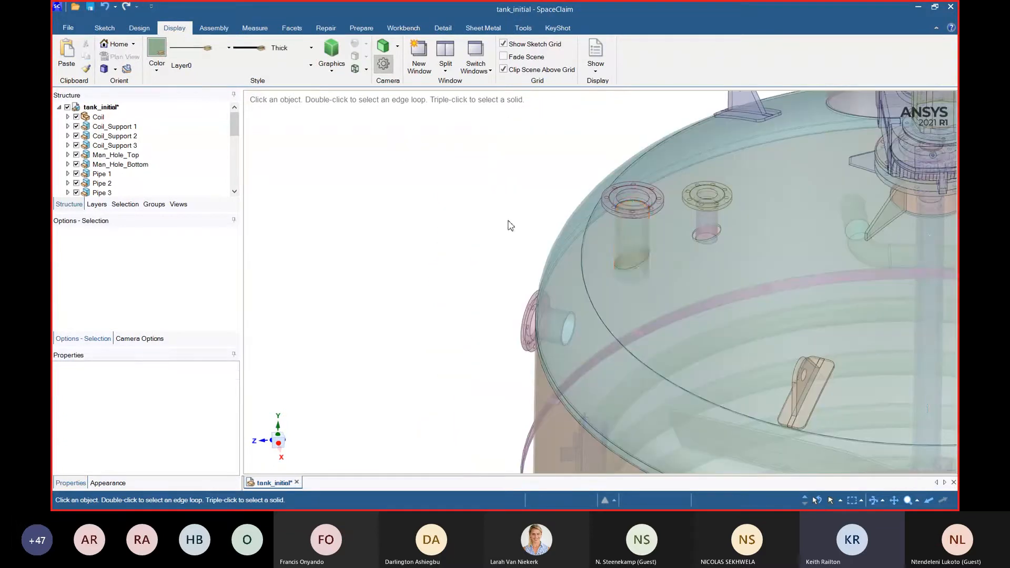
{"action": "scroll", "coordinate": [613, 228], "scroll_direction": "up", "scroll_amount": 4}
{"action": "right_click", "coordinate": [632, 237]}
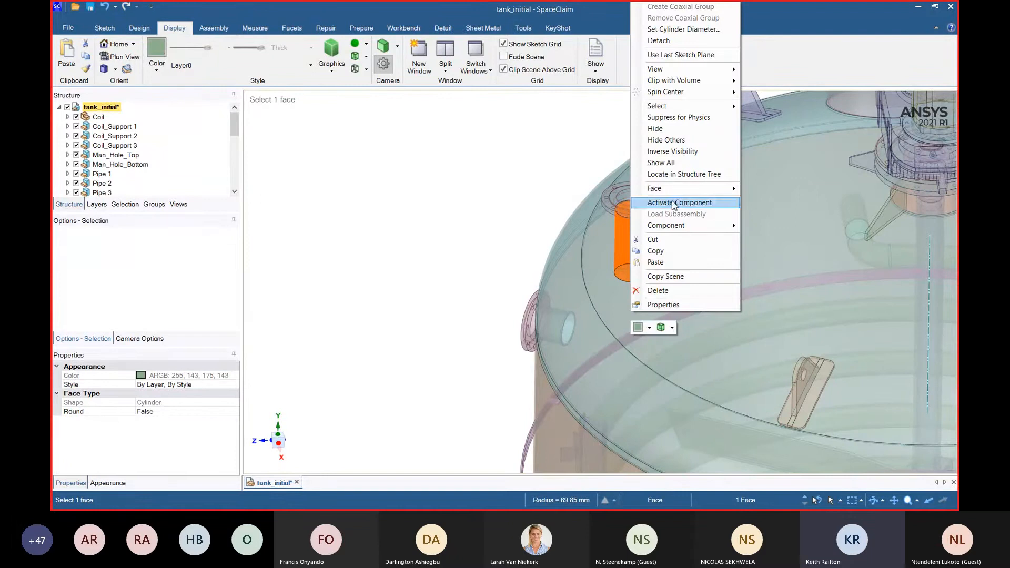
{"action": "left_click", "coordinate": [680, 175]}
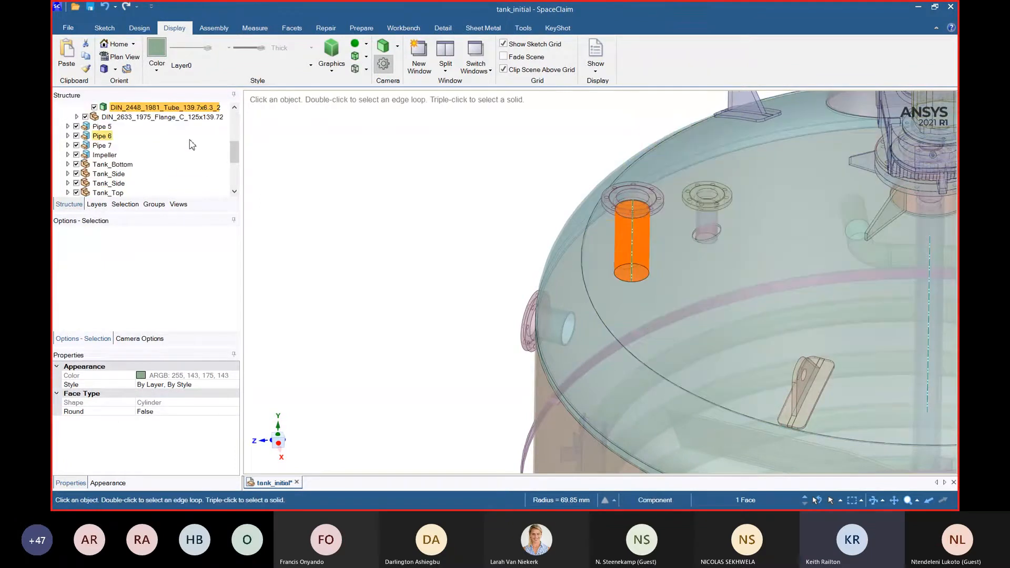
{"action": "scroll", "coordinate": [192, 145], "scroll_direction": "up", "scroll_amount": 3}
{"action": "left_click", "coordinate": [138, 183]}
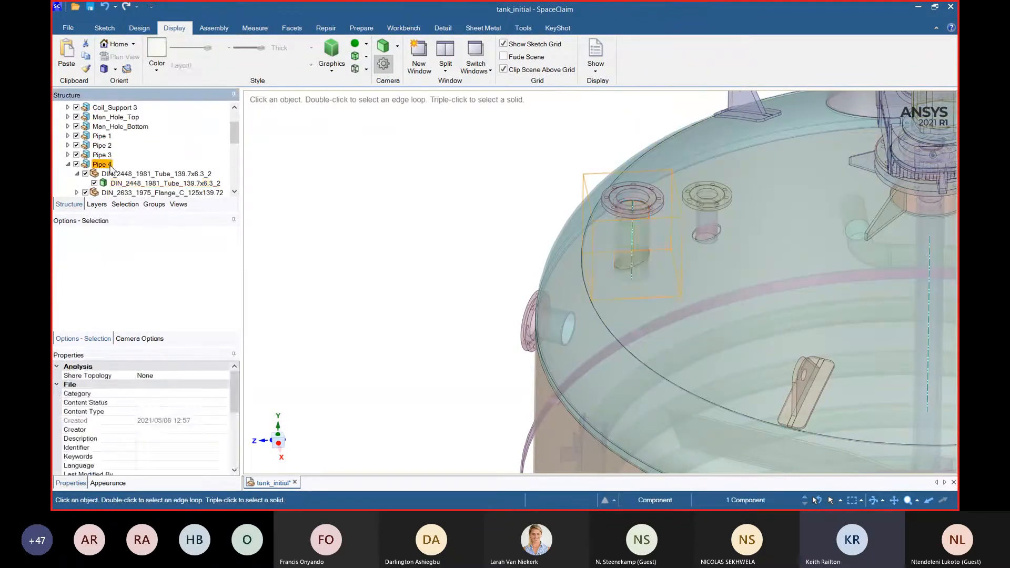
{"action": "left_click", "coordinate": [138, 184]}
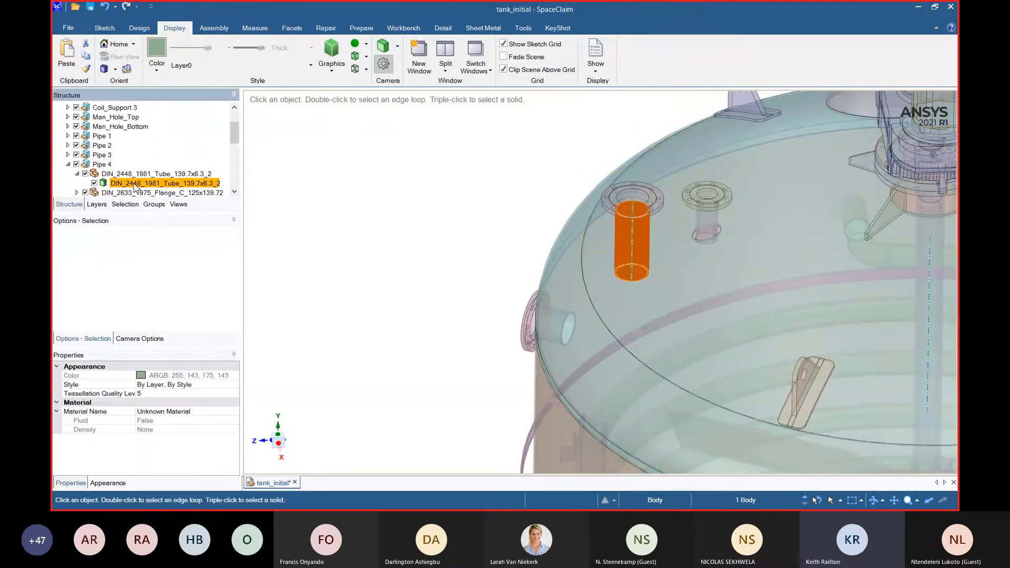
{"action": "right_click", "coordinate": [105, 166]}
{"action": "left_click", "coordinate": [147, 310]}
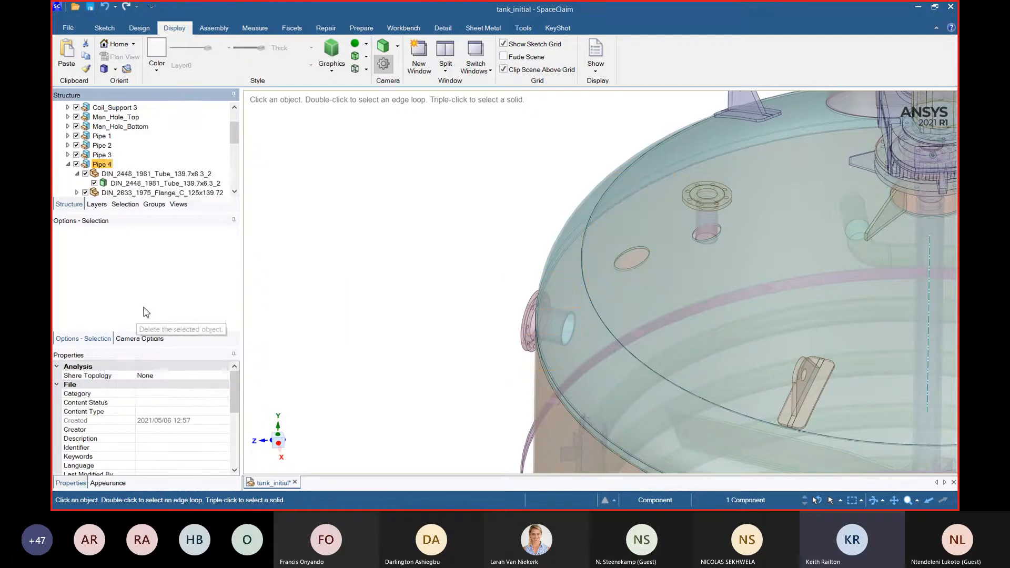
- Fill the circular hole that the deleted nozzle left in the tank's top, using the hole's cylindrical face
{"action": "scroll", "coordinate": [330, 246], "scroll_direction": "down", "scroll_amount": 4}
{"action": "scroll", "coordinate": [381, 235], "scroll_direction": "up", "scroll_amount": 8}
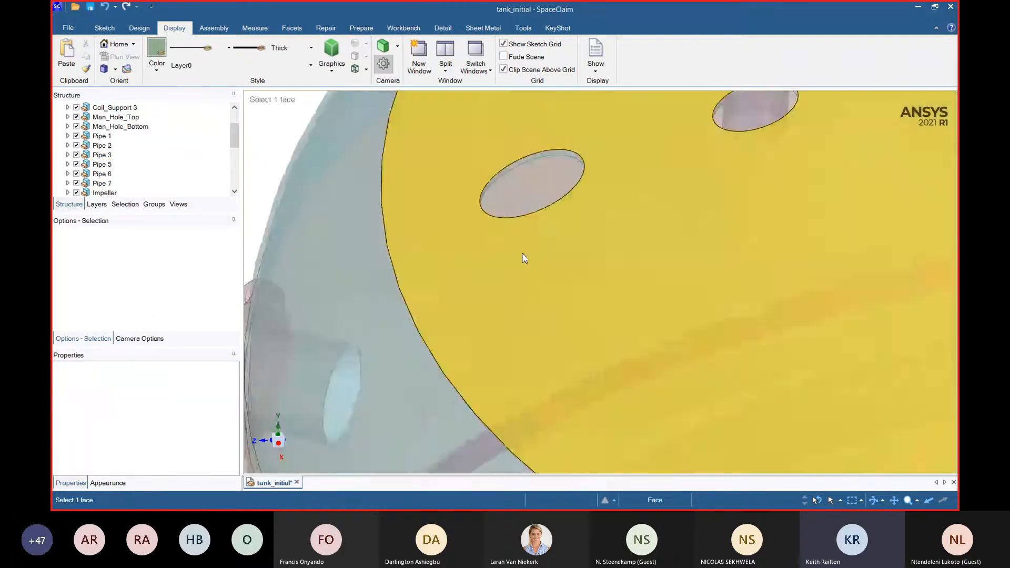
{"action": "scroll", "coordinate": [524, 257], "scroll_direction": "up", "scroll_amount": 2}
{"action": "left_click", "coordinate": [529, 116]}
{"action": "scroll", "coordinate": [462, 327], "scroll_direction": "down", "scroll_amount": 5}
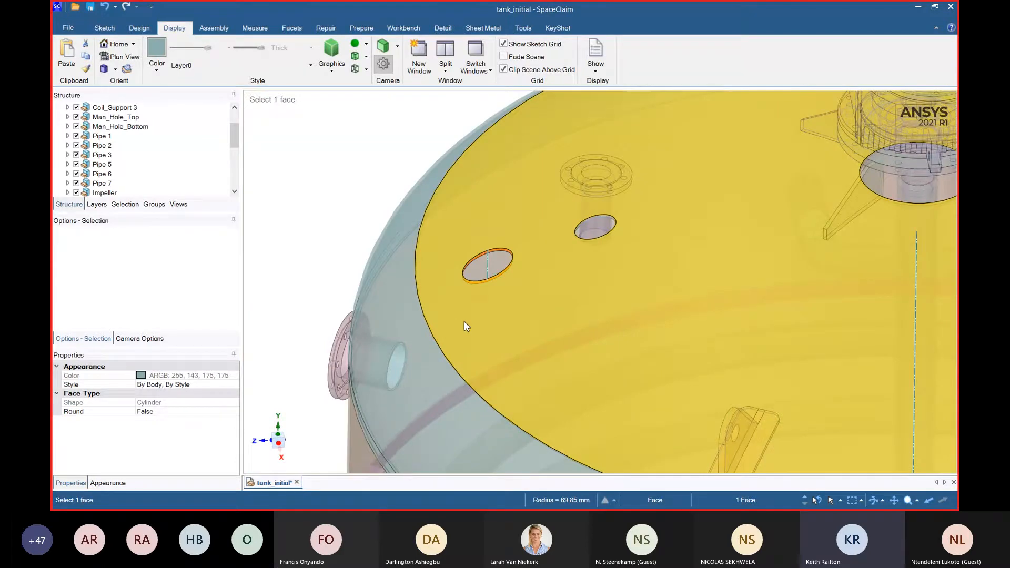
{"action": "key", "text": "Escape"}
{"action": "key", "text": "Escape"}
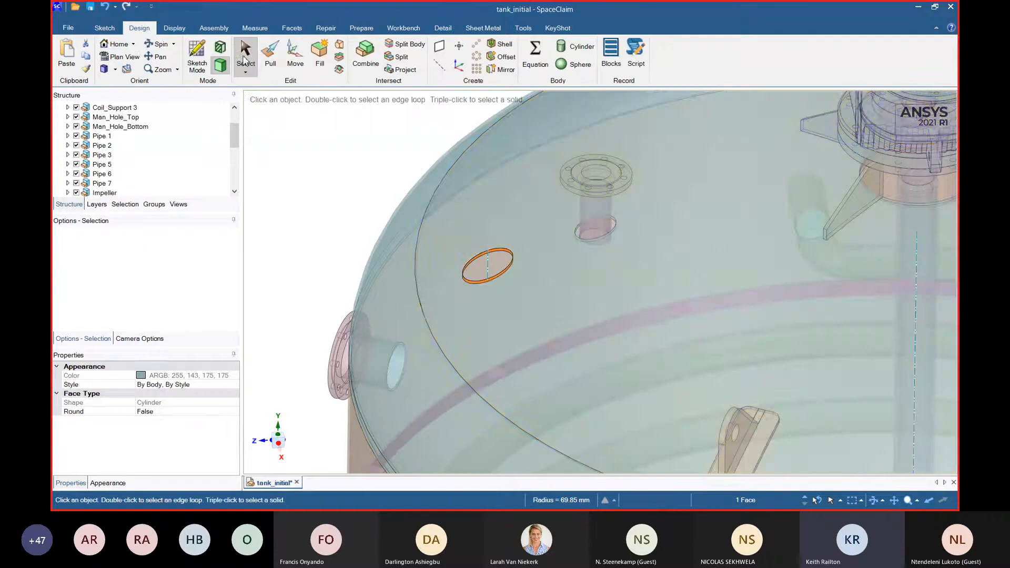
{"action": "scroll", "coordinate": [502, 251], "scroll_direction": "up", "scroll_amount": 4}
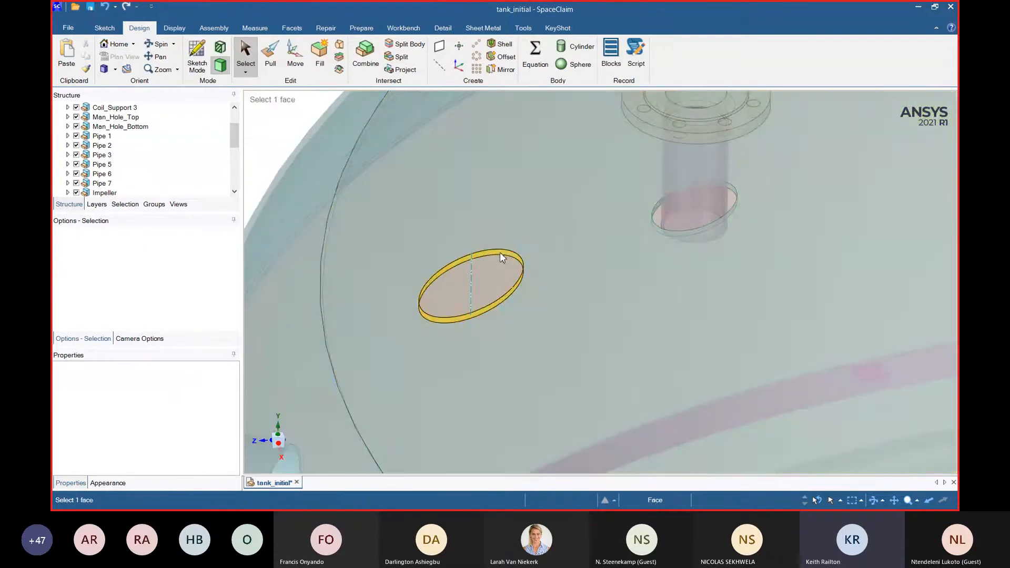
{"action": "left_click", "coordinate": [500, 252]}
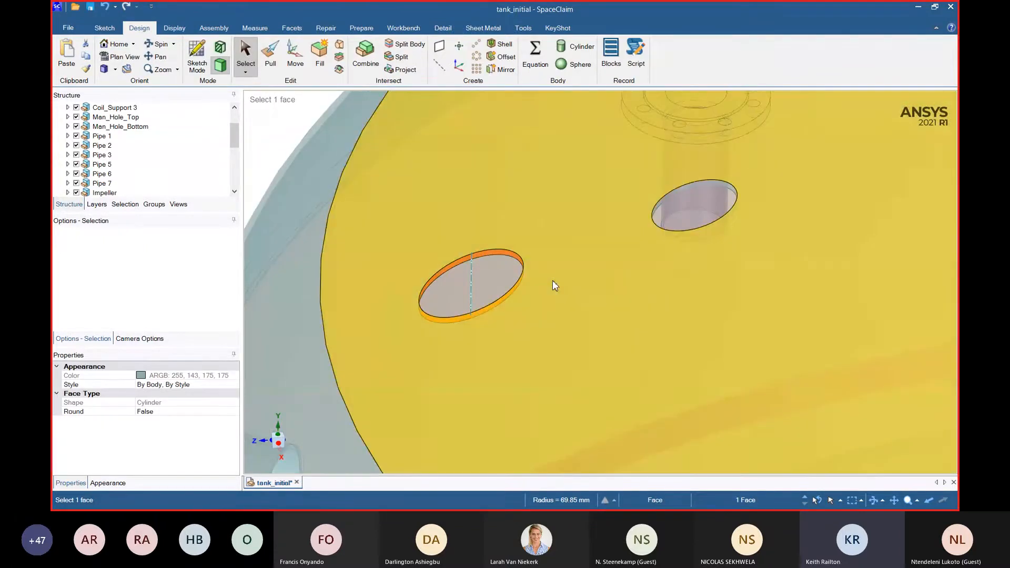
{"action": "left_click", "coordinate": [327, 56]}
{"action": "scroll", "coordinate": [358, 179], "scroll_direction": "down", "scroll_amount": 6}
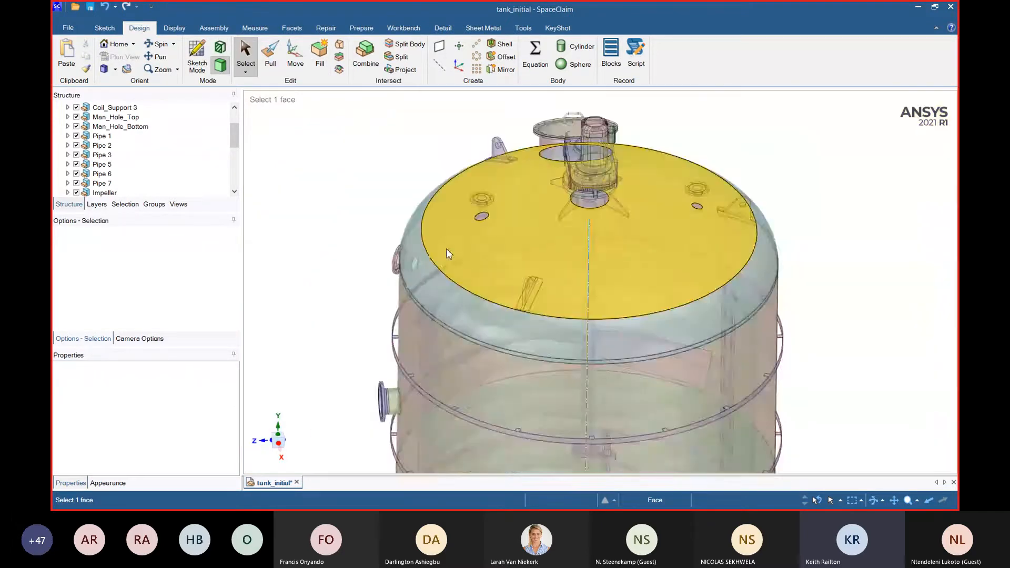
- Delete the tube body of the Pipe 3 nozzle on the tank's upper side
{"action": "scroll", "coordinate": [446, 249], "scroll_direction": "down", "scroll_amount": 2}
{"action": "middle_click_drag", "start_coordinate": [725, 284], "coordinate": [768, 196]}
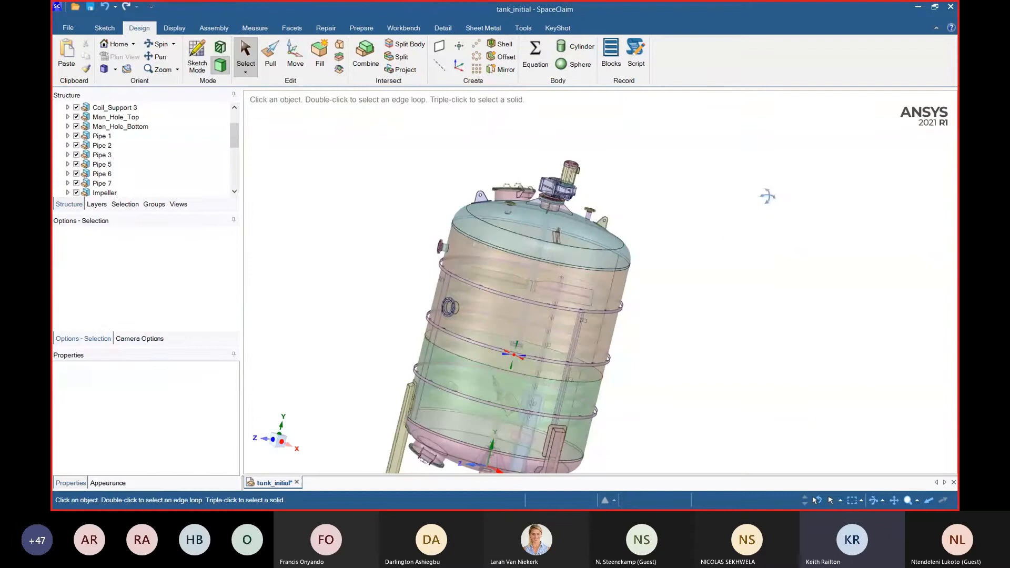
{"action": "scroll", "coordinate": [454, 267], "scroll_direction": "up", "scroll_amount": 10}
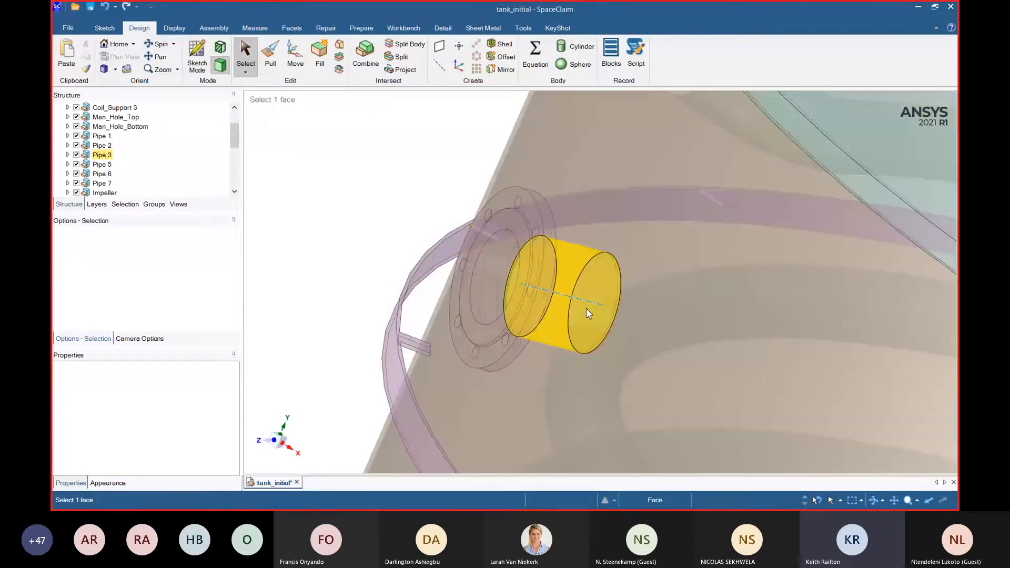
{"action": "left_click", "coordinate": [588, 314]}
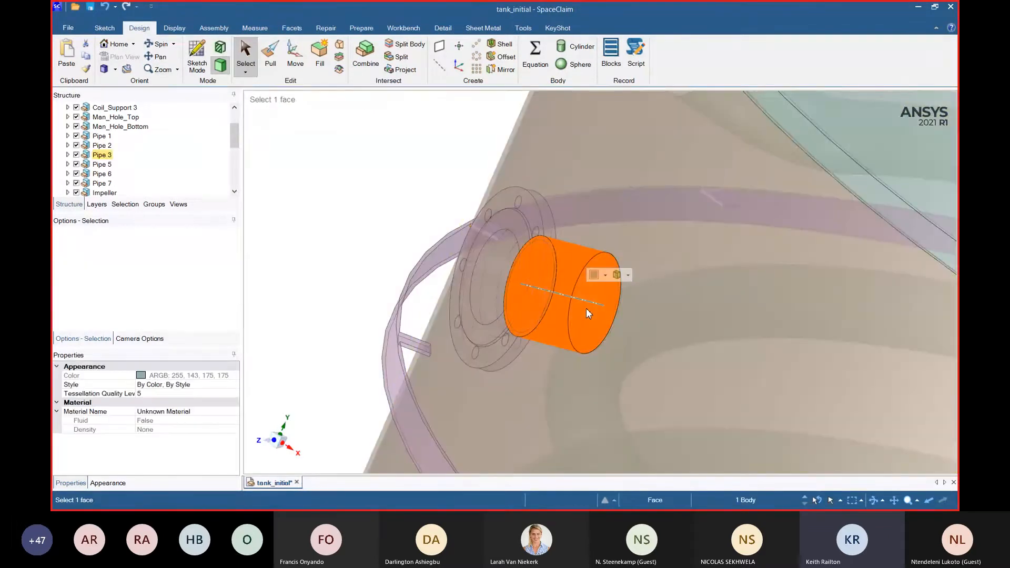
{"action": "key", "text": "Delete"}
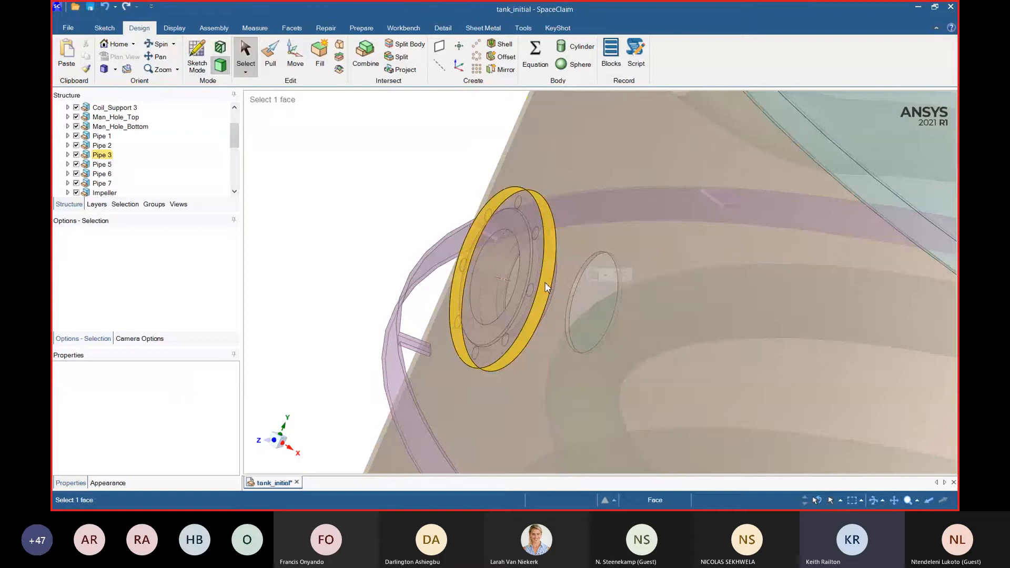
- Locate the Pipe 3 nozzle's flange body in the structure tree and delete it
{"action": "left_click", "coordinate": [547, 287]}
{"action": "triple_click", "coordinate": [545, 286]}
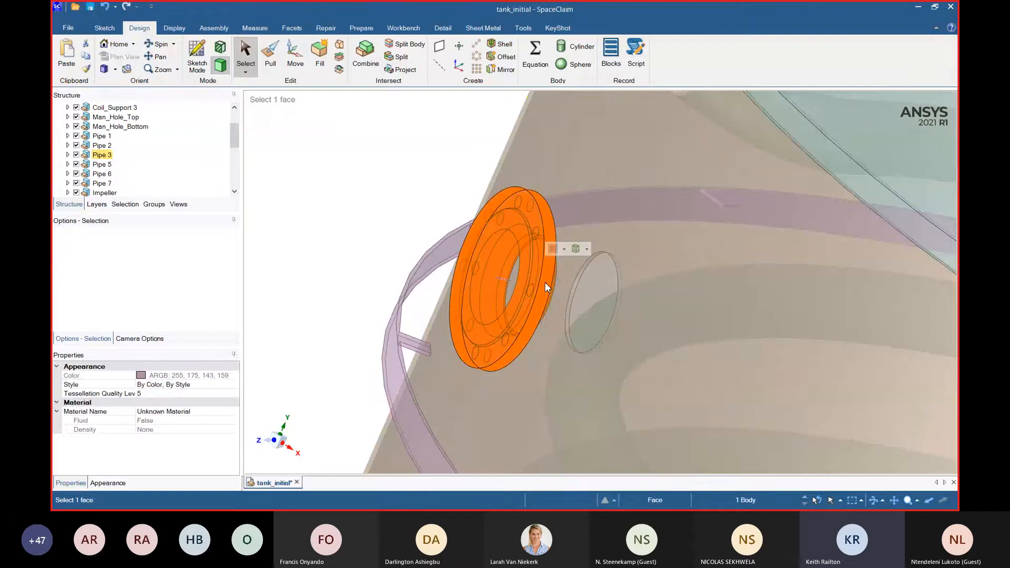
{"action": "right_click", "coordinate": [547, 287]}
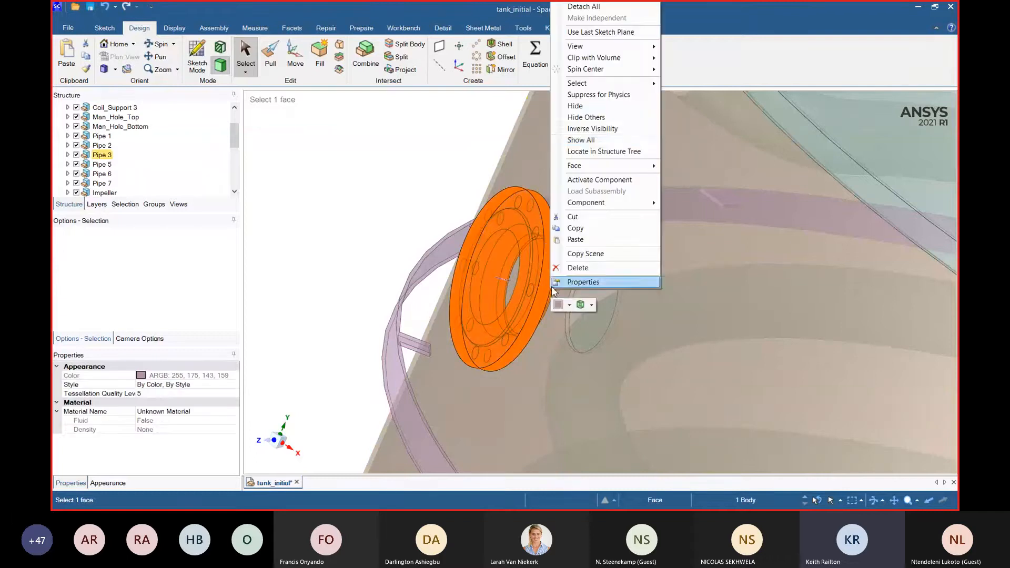
{"action": "left_click", "coordinate": [599, 151]}
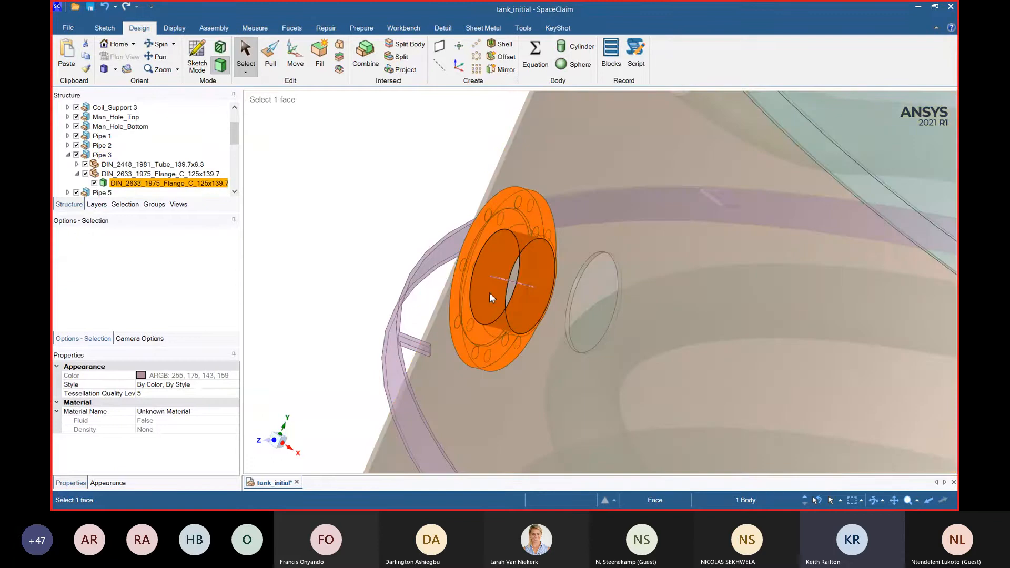
{"action": "key", "text": "Delete"}
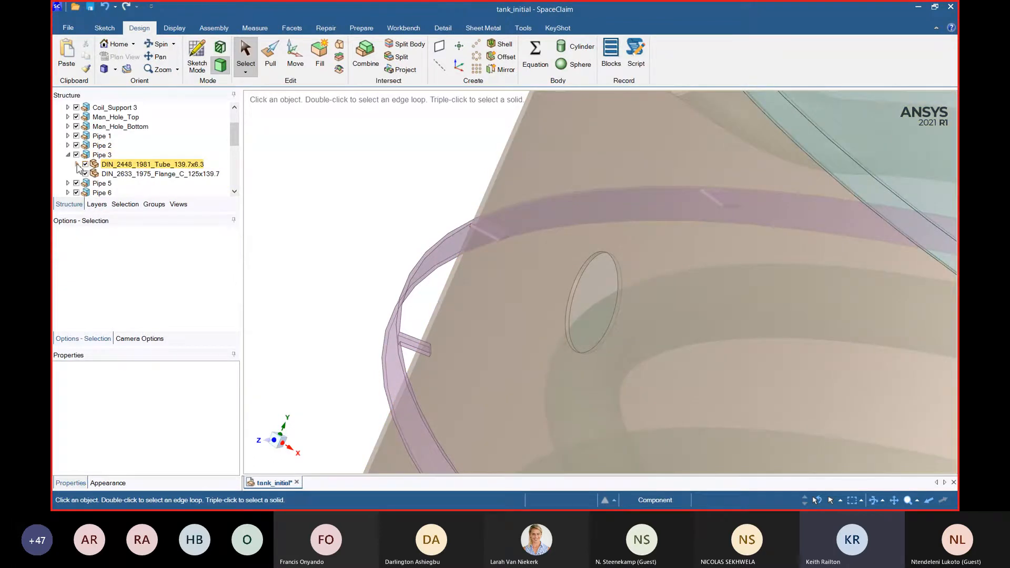
- Delete all empty components from the tank_initial assembly and check the remaining structure tree entries
{"action": "scroll", "coordinate": [78, 167], "scroll_direction": "up", "scroll_amount": 3}
{"action": "left_click", "coordinate": [99, 107]}
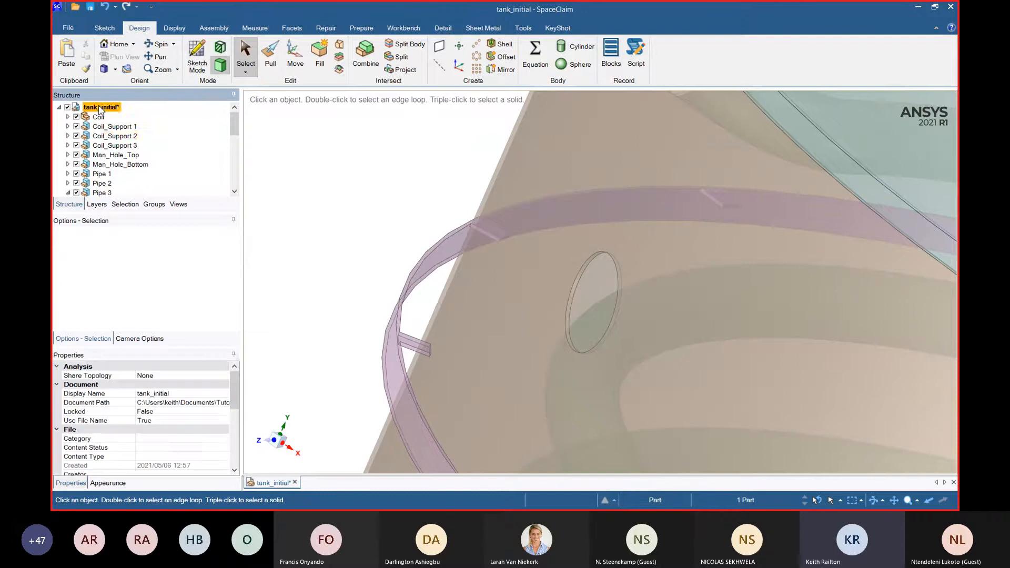
{"action": "right_click", "coordinate": [100, 106]}
{"action": "left_click", "coordinate": [152, 209]}
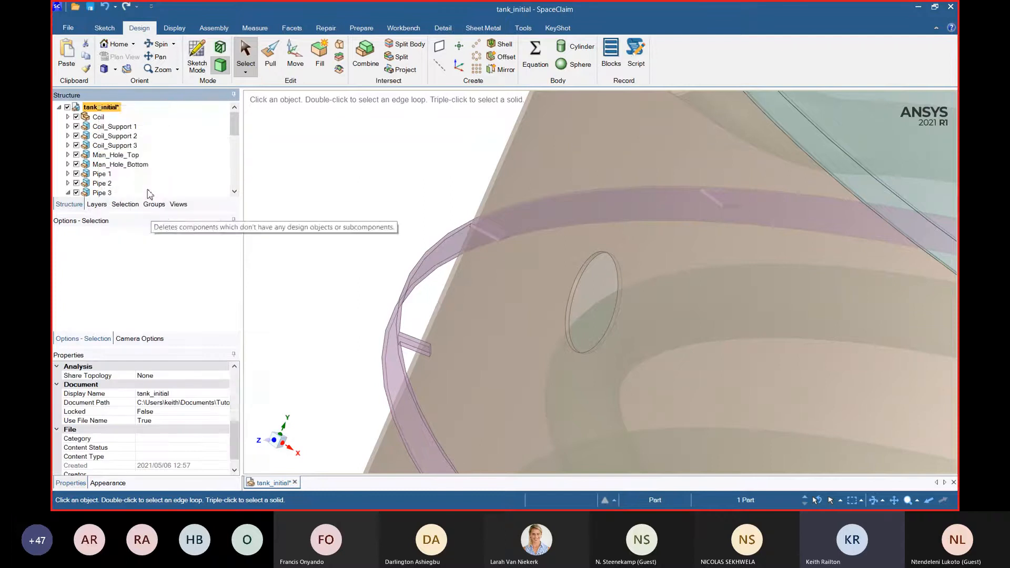
{"action": "scroll", "coordinate": [136, 149], "scroll_direction": "down", "scroll_amount": 3}
{"action": "scroll", "coordinate": [78, 174], "scroll_direction": "up", "scroll_amount": 2}
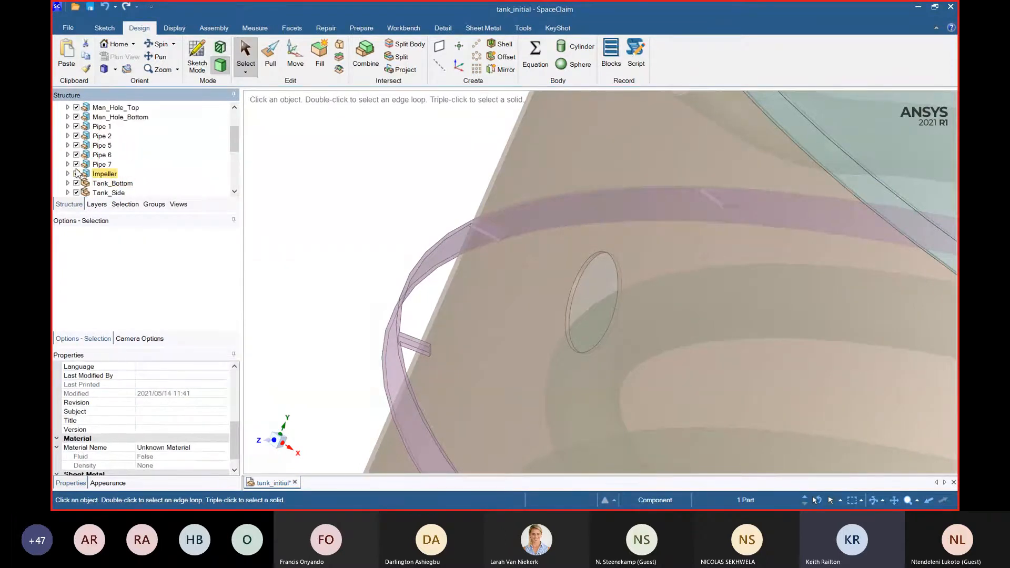
- Fill the hole that the deleted Pipe 3 nozzle left in the tank's side wall
{"action": "scroll", "coordinate": [586, 230], "scroll_direction": "up", "scroll_amount": 3}
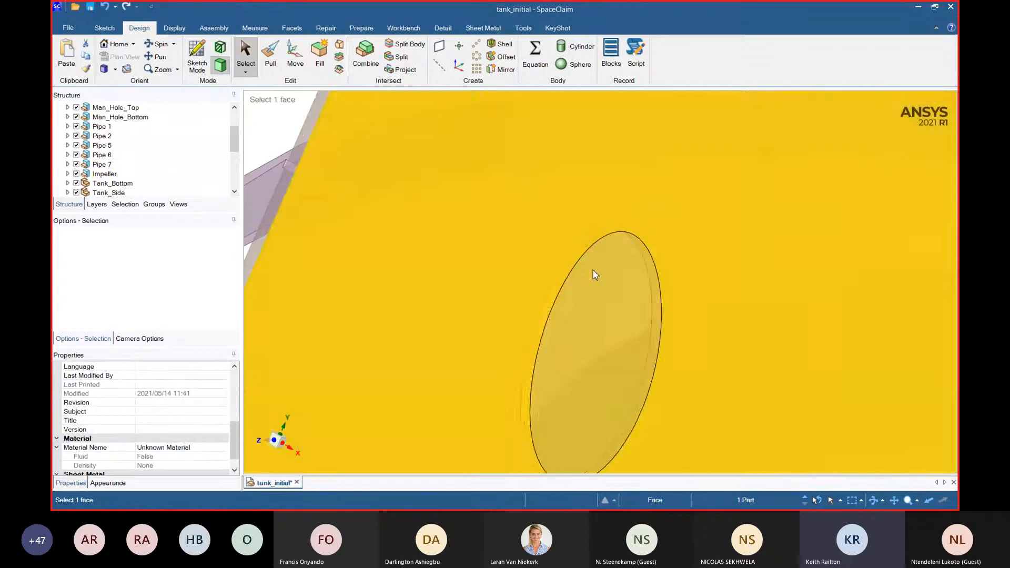
{"action": "left_click", "coordinate": [570, 274]}
{"action": "key", "text": "Escape"}
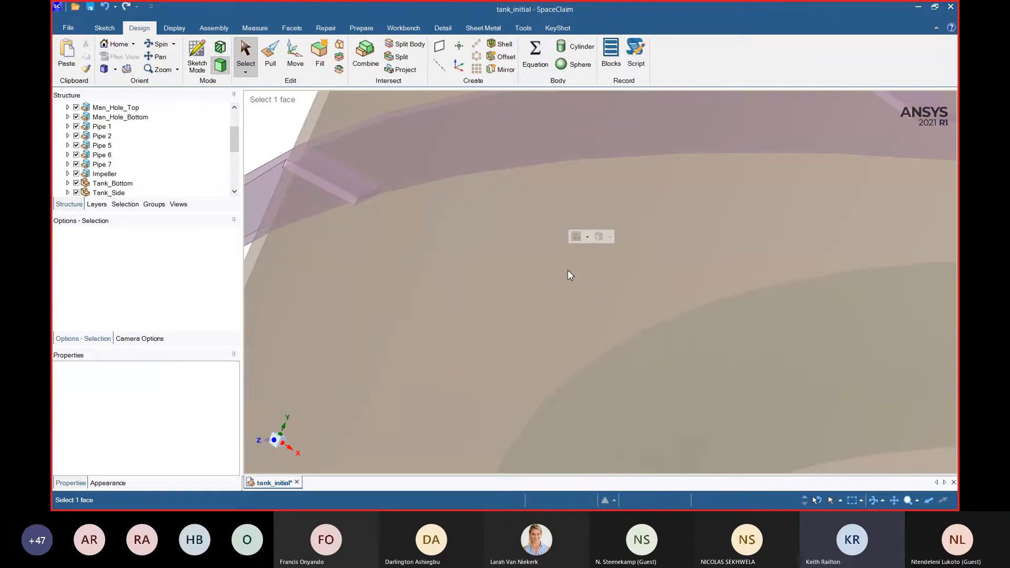
{"action": "scroll", "coordinate": [482, 248], "scroll_direction": "down", "scroll_amount": 10}
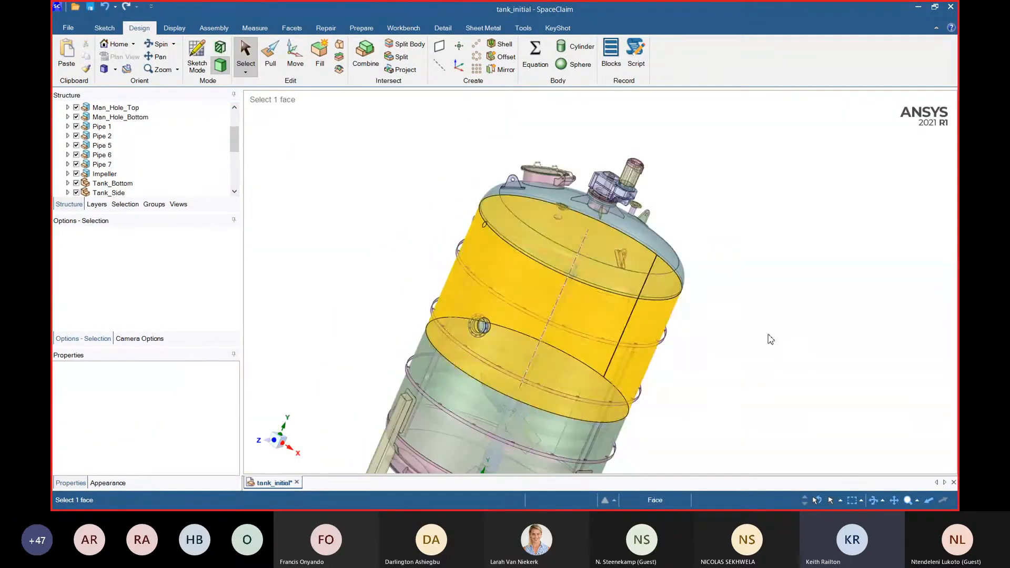
- Select the remaining flanged side nozzle's bodies together with its hole face and remove them, closing the tank wall
{"action": "middle_click_drag", "start_coordinate": [769, 340], "coordinate": [744, 344]}
{"action": "scroll", "coordinate": [457, 387], "scroll_direction": "up", "scroll_amount": 8}
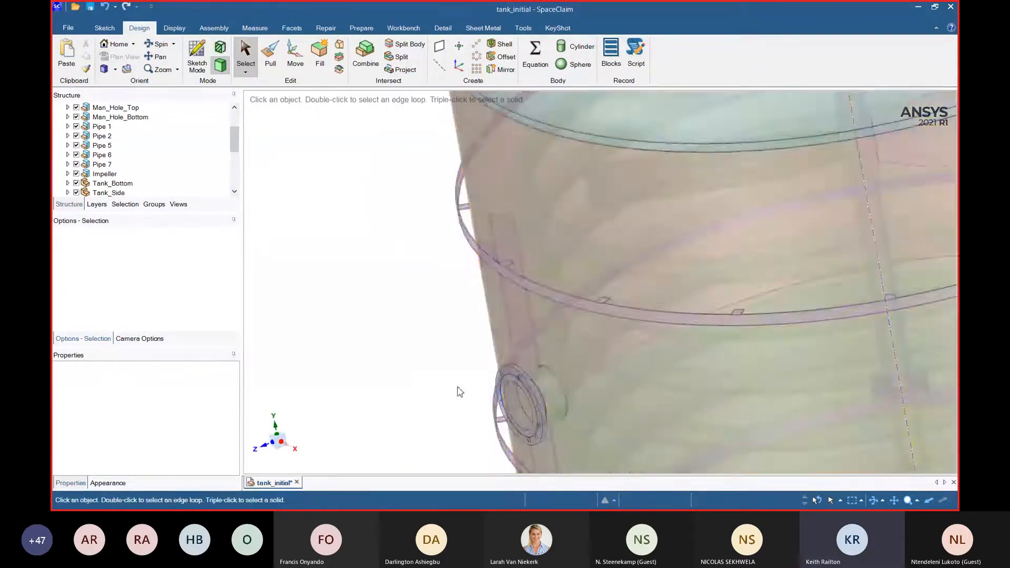
{"action": "scroll", "coordinate": [630, 370], "scroll_direction": "down", "scroll_amount": 6}
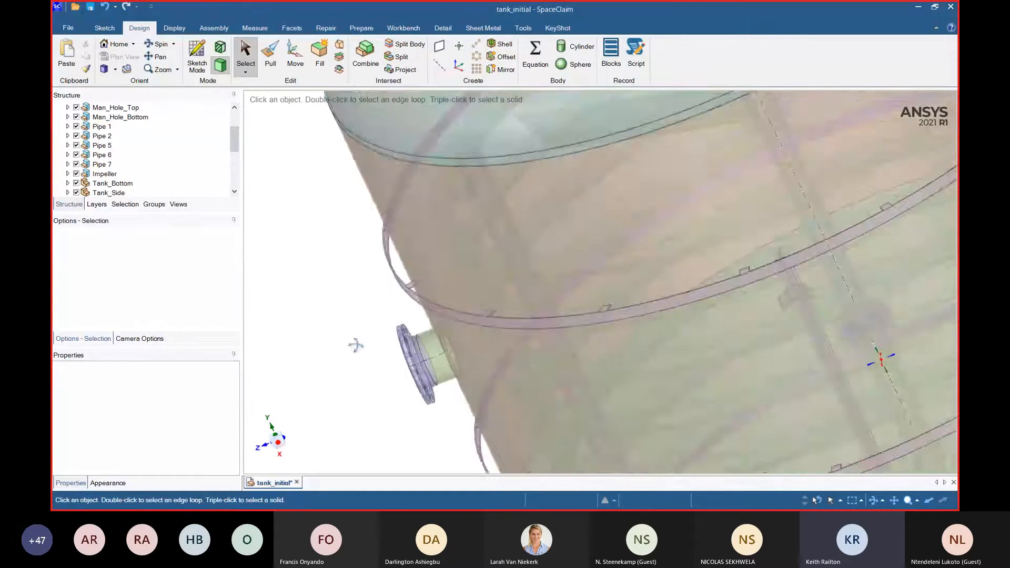
{"action": "left_click_drag", "start_coordinate": [476, 388], "coordinate": [470, 395]}
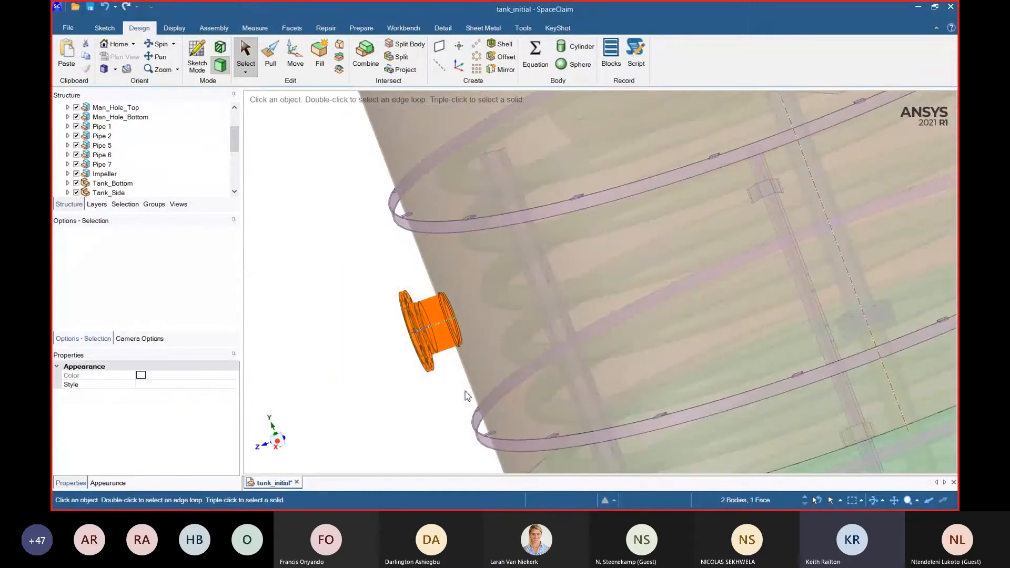
{"action": "left_click", "coordinate": [383, 372]}
{"action": "middle_click_drag", "start_coordinate": [383, 372], "coordinate": [514, 274]}
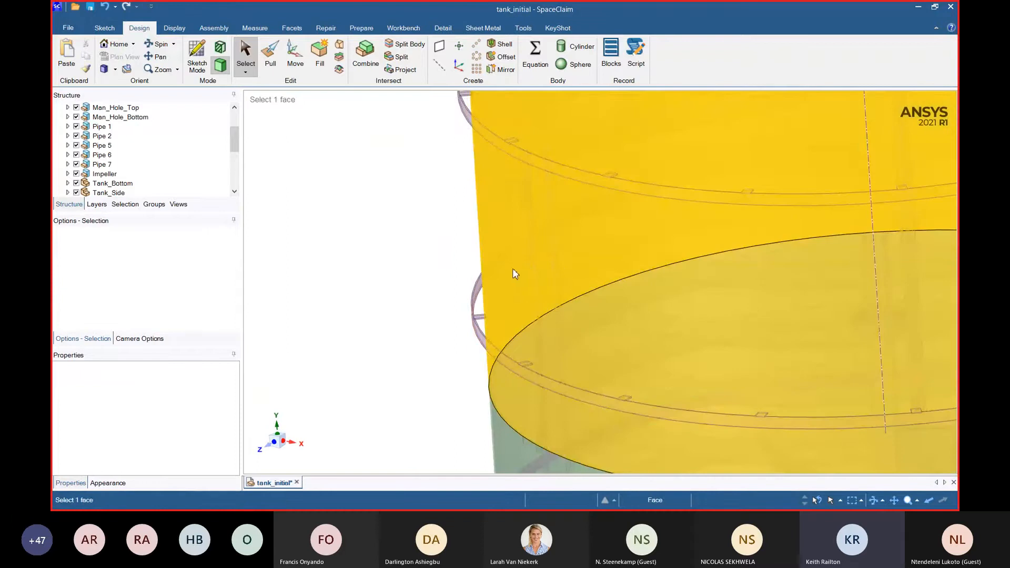
- Locate a lifting bracket on the tank's top in the structure tree and delete the Hoist_Bracket 1, 2 and 3 components
{"action": "scroll", "coordinate": [361, 312], "scroll_direction": "down", "scroll_amount": 5}
{"action": "middle_click_drag", "start_coordinate": [298, 301], "coordinate": [326, 303]}
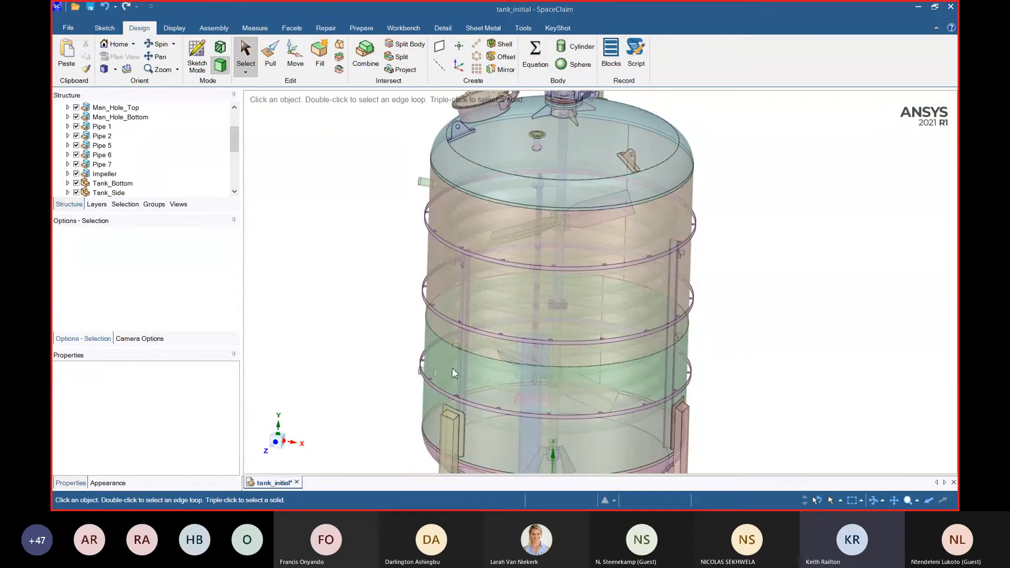
{"action": "scroll", "coordinate": [351, 333], "scroll_direction": "down", "scroll_amount": 5}
{"action": "middle_click_drag", "start_coordinate": [352, 334], "coordinate": [760, 366]}
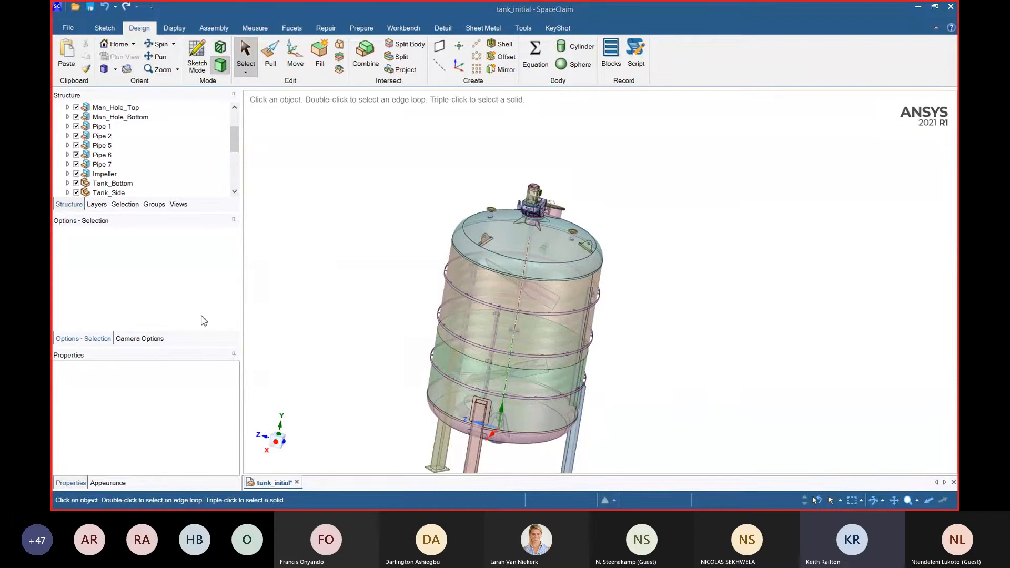
{"action": "scroll", "coordinate": [372, 232], "scroll_direction": "down", "scroll_amount": 1}
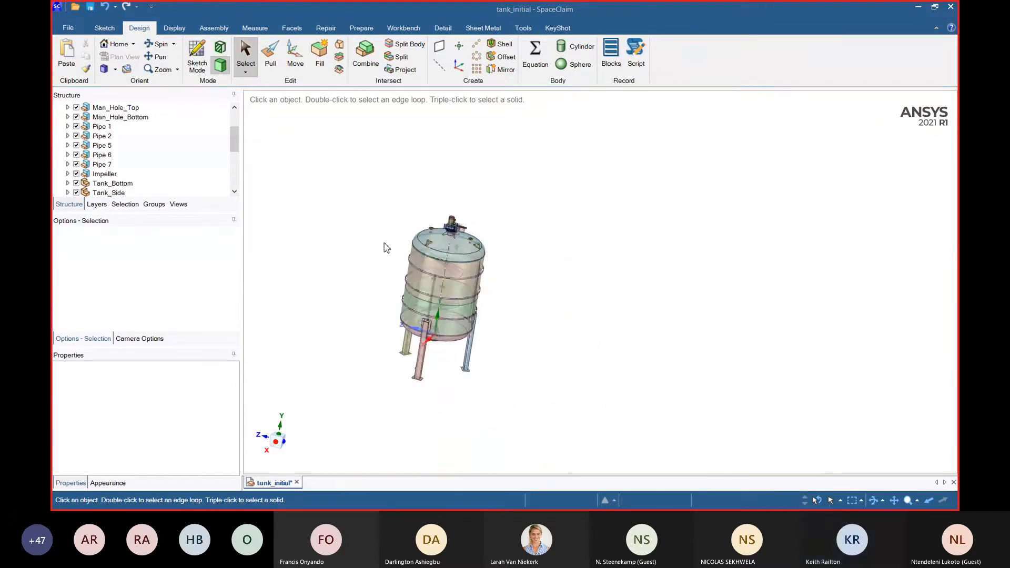
{"action": "scroll", "coordinate": [409, 234], "scroll_direction": "up", "scroll_amount": 3}
{"action": "middle_click_drag", "start_coordinate": [449, 196], "coordinate": [410, 189]}
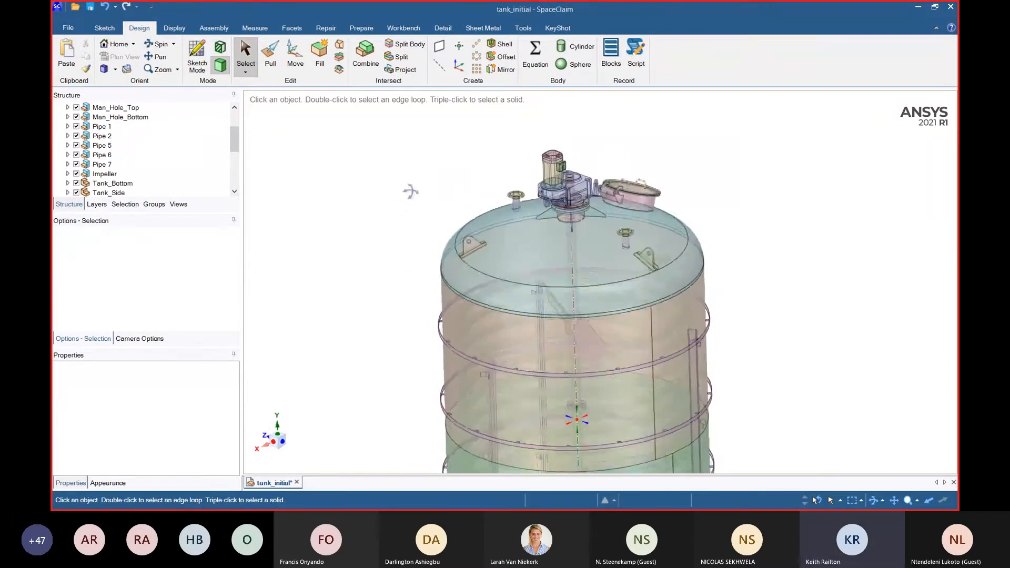
{"action": "scroll", "coordinate": [474, 242], "scroll_direction": "up", "scroll_amount": 4}
{"action": "left_click", "coordinate": [502, 220]}
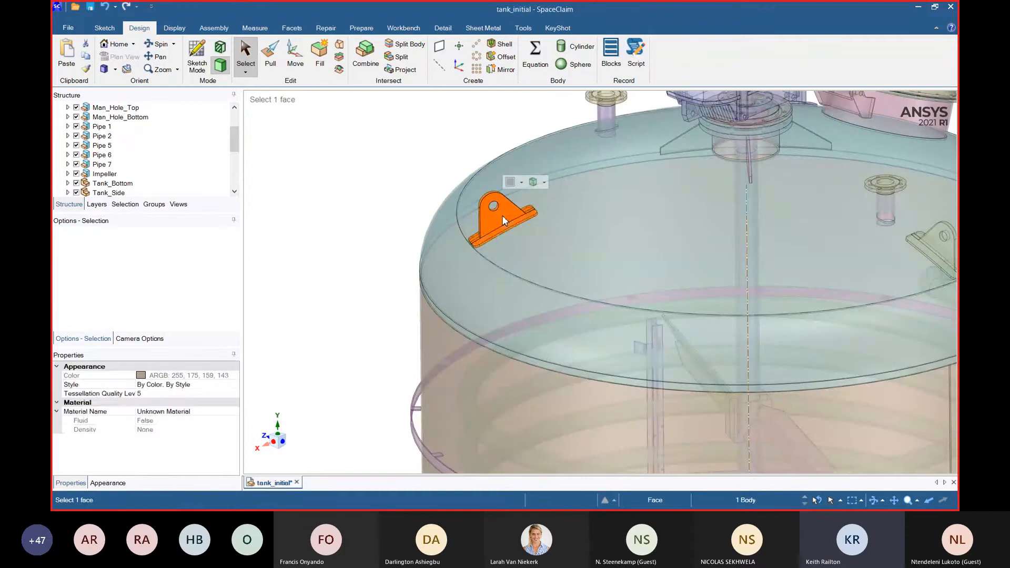
{"action": "right_click", "coordinate": [502, 216]}
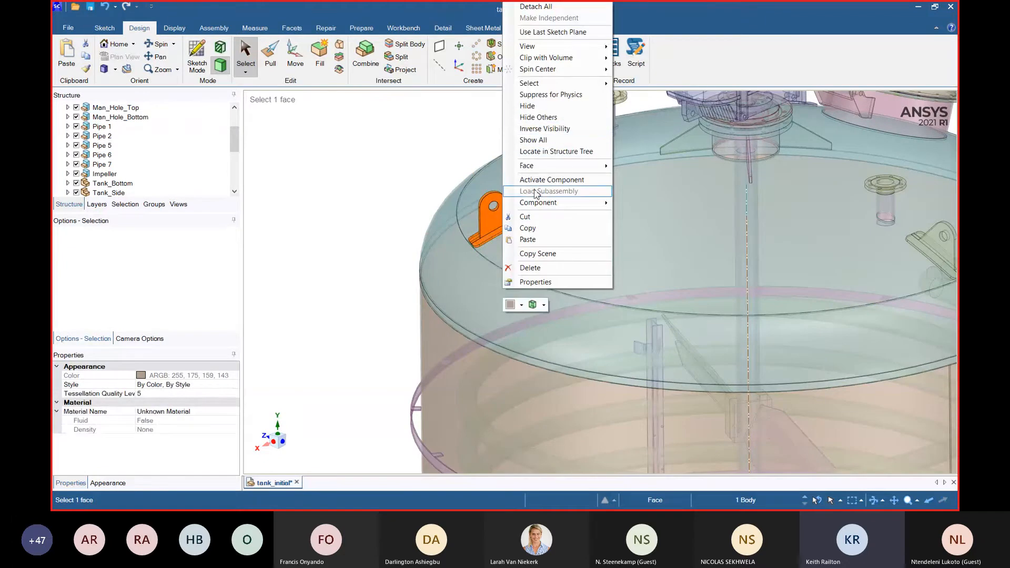
{"action": "left_click", "coordinate": [551, 153]}
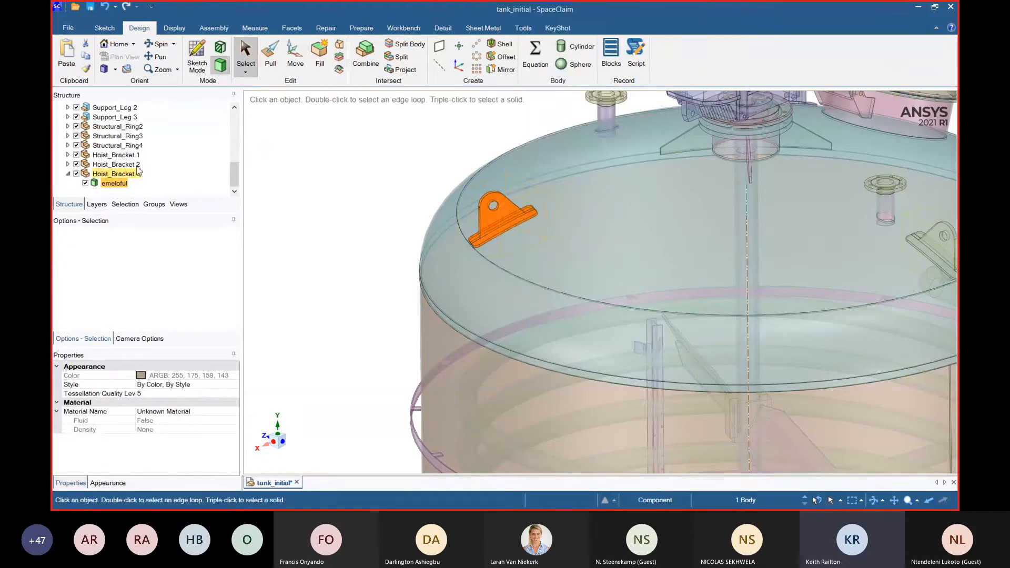
{"action": "left_click", "coordinate": [115, 164]}
{"action": "left_click", "coordinate": [115, 174], "text": "shift"}
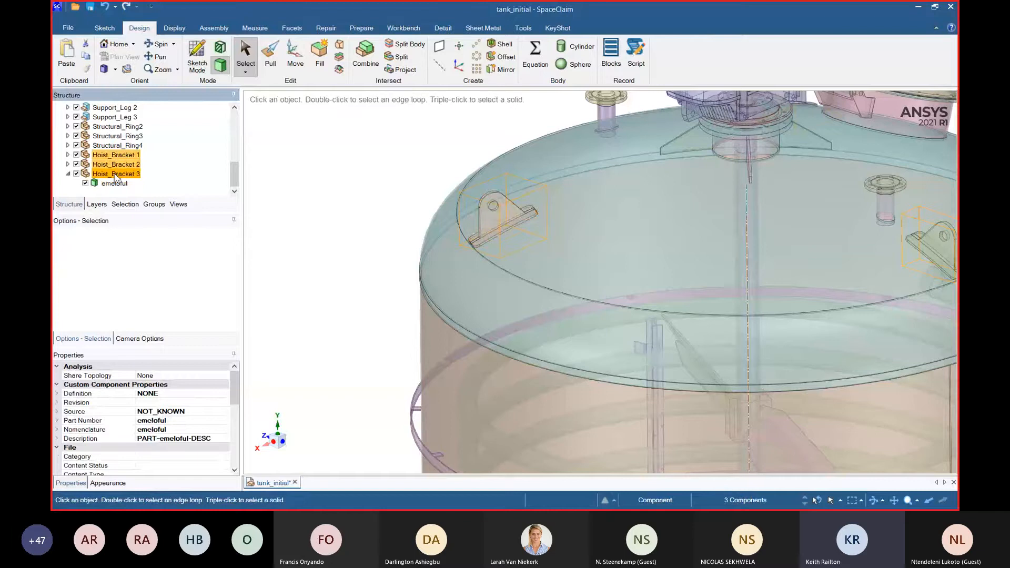
{"action": "right_click", "coordinate": [116, 176]}
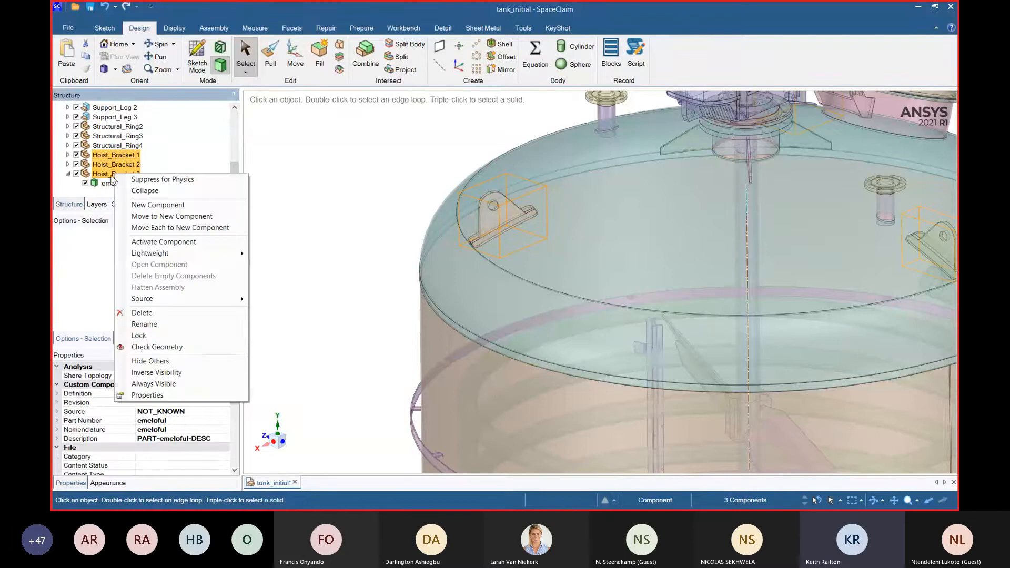
{"action": "left_click", "coordinate": [142, 312]}
- Locate a tank leg in the structure tree and delete the Support_Leg 1, 2 and 3 components
{"action": "key", "text": "z"}
{"action": "middle_click_drag", "start_coordinate": [721, 274], "coordinate": [662, 272]}
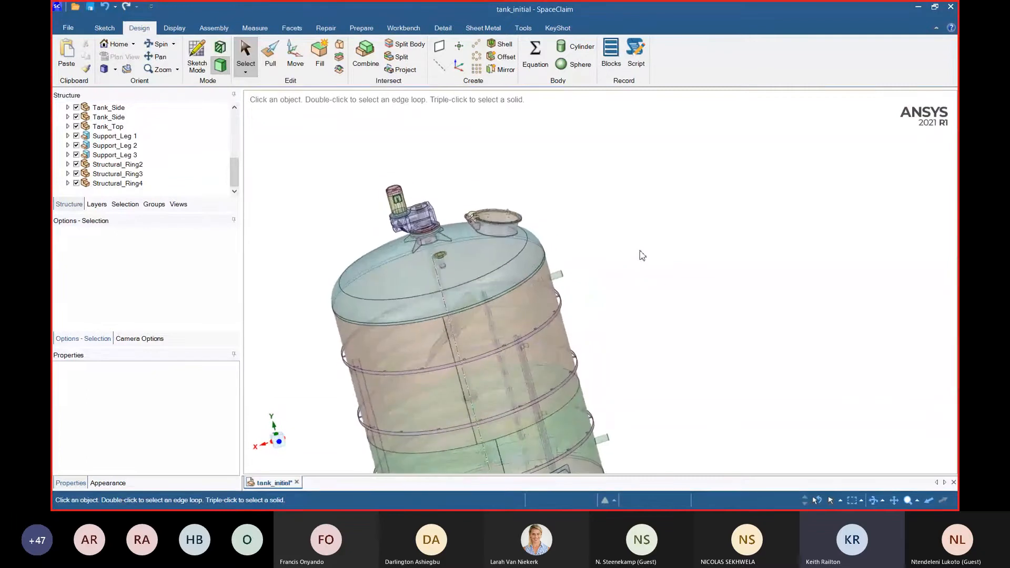
{"action": "scroll", "coordinate": [642, 250], "scroll_direction": "down", "scroll_amount": 5}
{"action": "scroll", "coordinate": [626, 406], "scroll_direction": "up", "scroll_amount": 3}
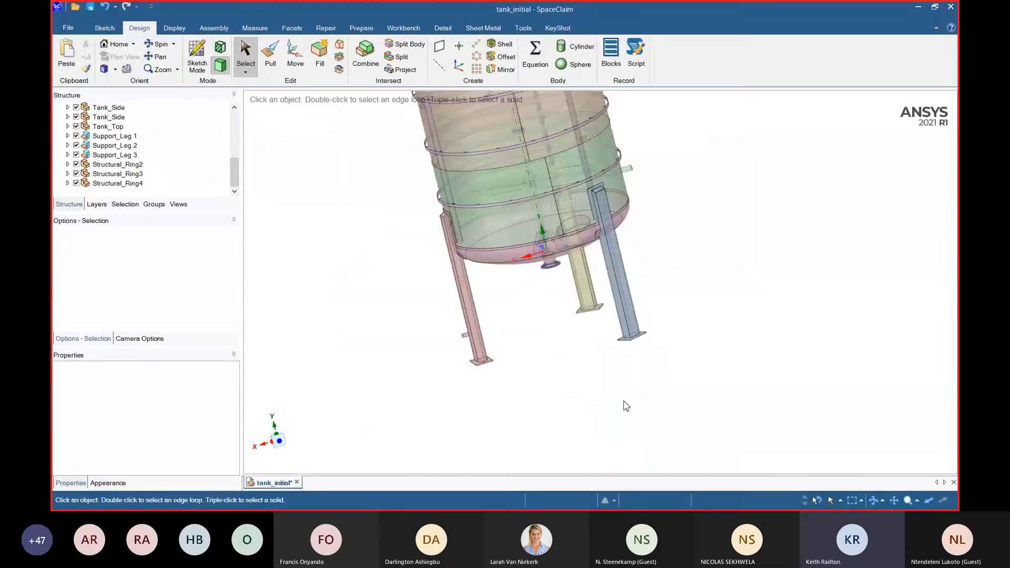
{"action": "left_click", "coordinate": [618, 284]}
{"action": "right_click", "coordinate": [620, 286]}
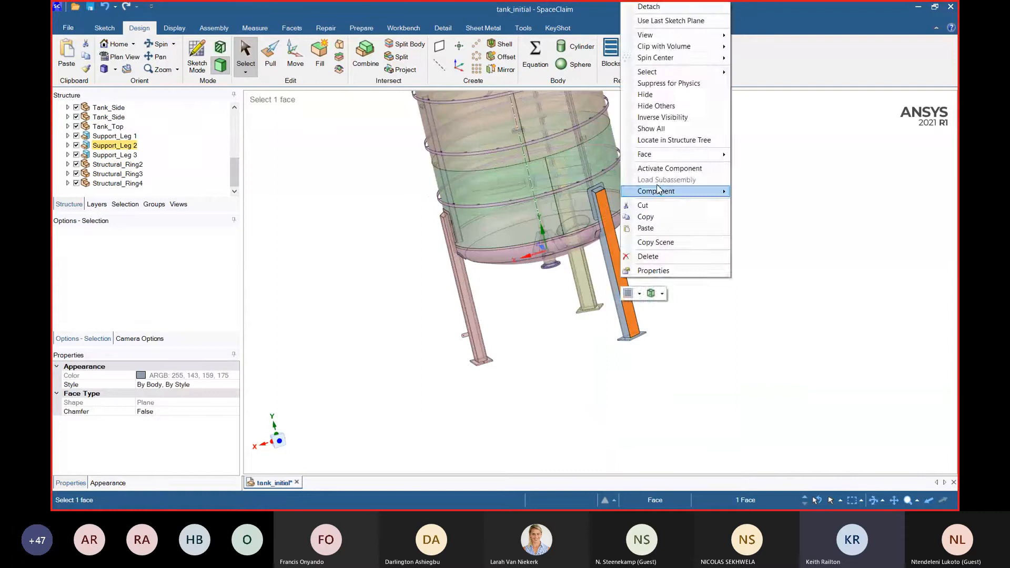
{"action": "left_click", "coordinate": [664, 141]}
{"action": "left_click", "coordinate": [119, 137]}
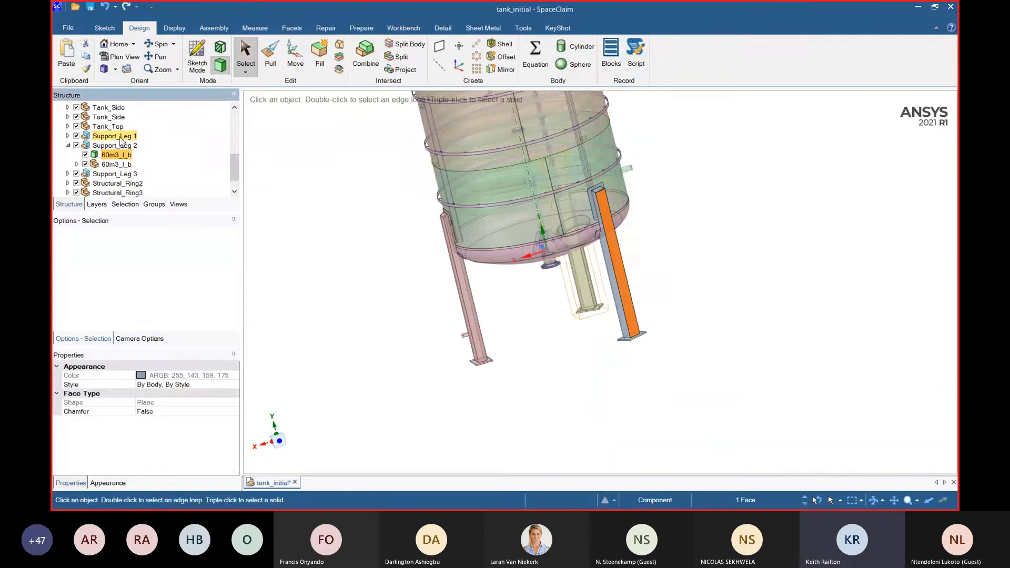
{"action": "left_click", "coordinate": [107, 174], "text": "shift"}
{"action": "right_click", "coordinate": [106, 176]}
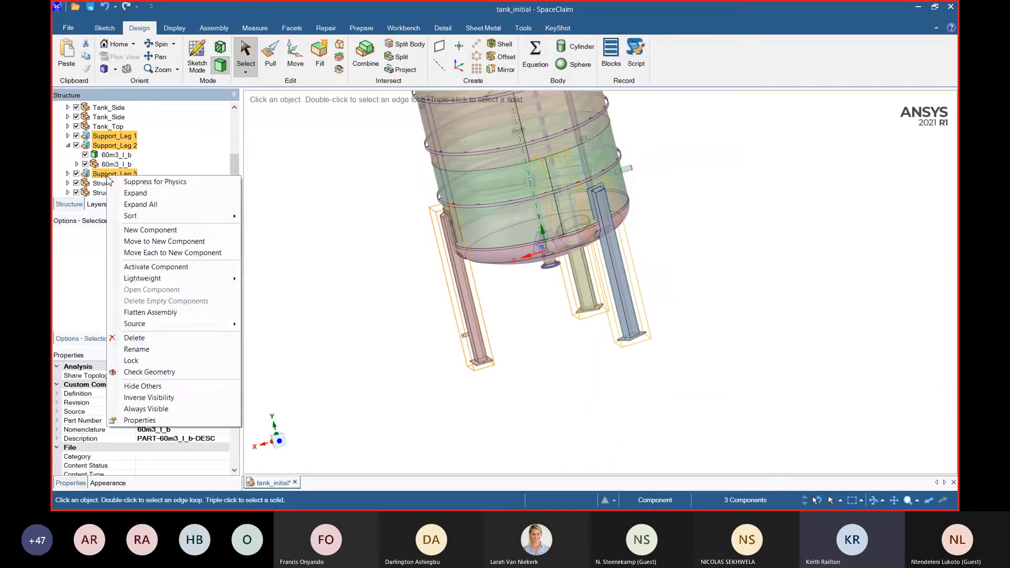
{"action": "left_click", "coordinate": [135, 337]}
- Locate a ring around the tank wall in the structure tree and delete the Structural_Ring2, Structural_Ring3 and Structural_Ring4 components
{"action": "middle_click_drag", "start_coordinate": [452, 316], "coordinate": [512, 274]}
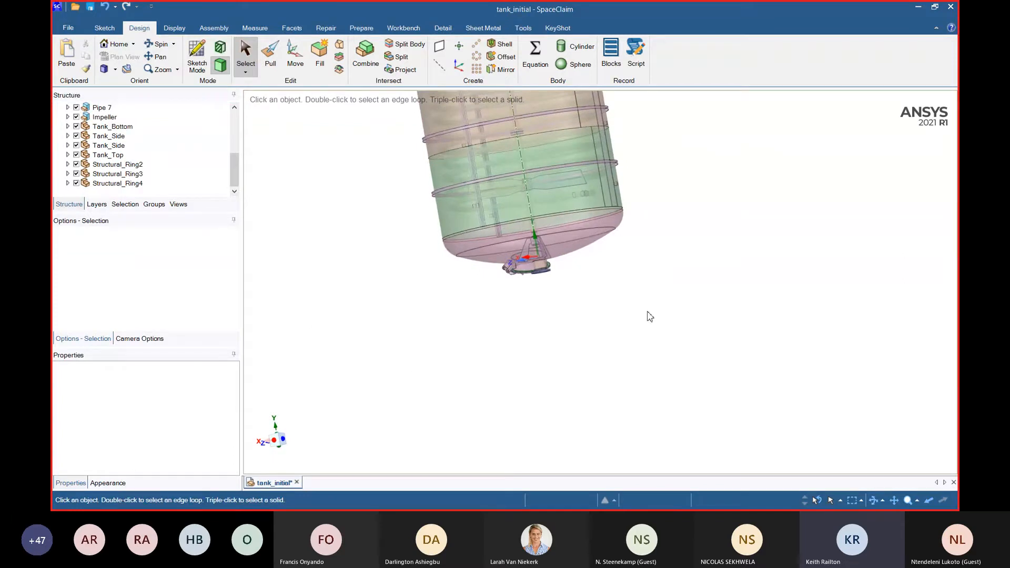
{"action": "scroll", "coordinate": [650, 317], "scroll_direction": "down", "scroll_amount": 4}
{"action": "scroll", "coordinate": [644, 243], "scroll_direction": "up", "scroll_amount": 5}
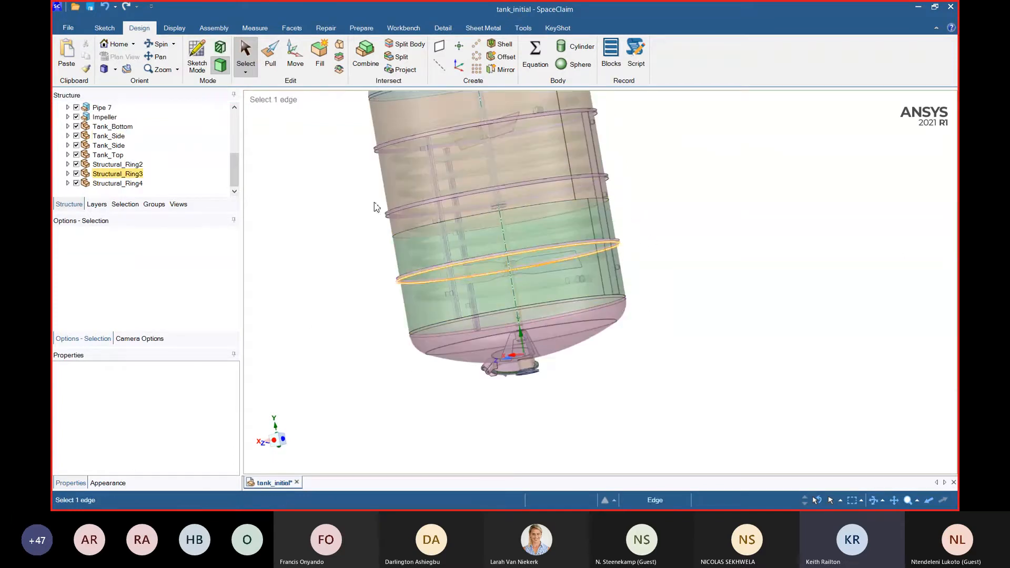
{"action": "scroll", "coordinate": [535, 261], "scroll_direction": "up", "scroll_amount": 5}
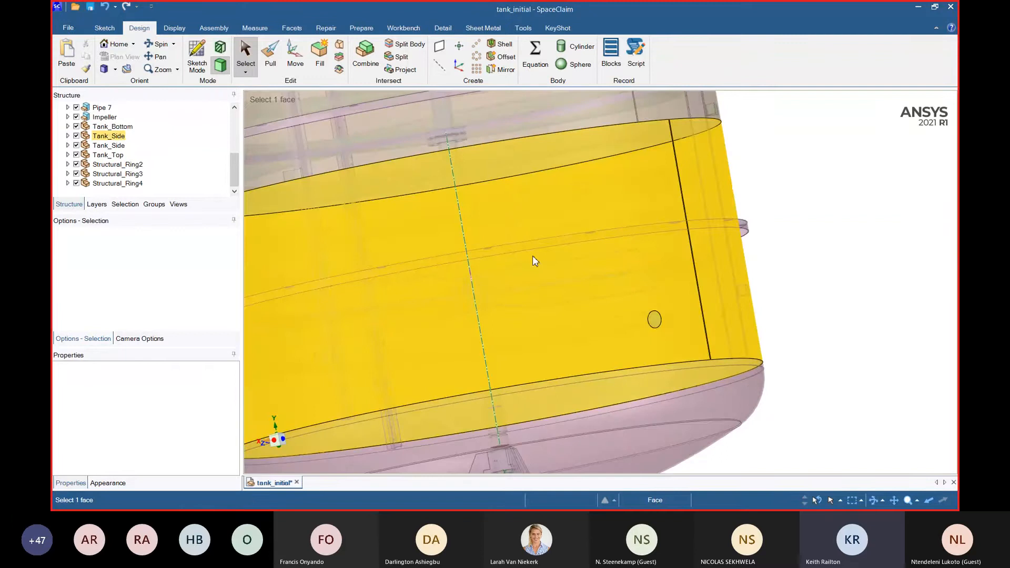
{"action": "right_click", "coordinate": [535, 261]}
{"action": "left_click", "coordinate": [597, 174]}
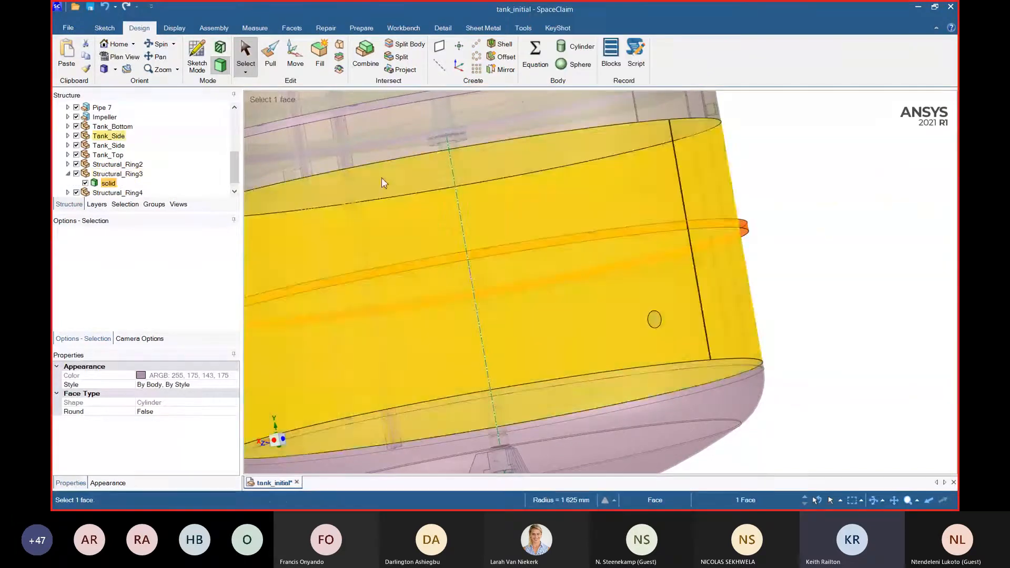
{"action": "left_click", "coordinate": [124, 165]}
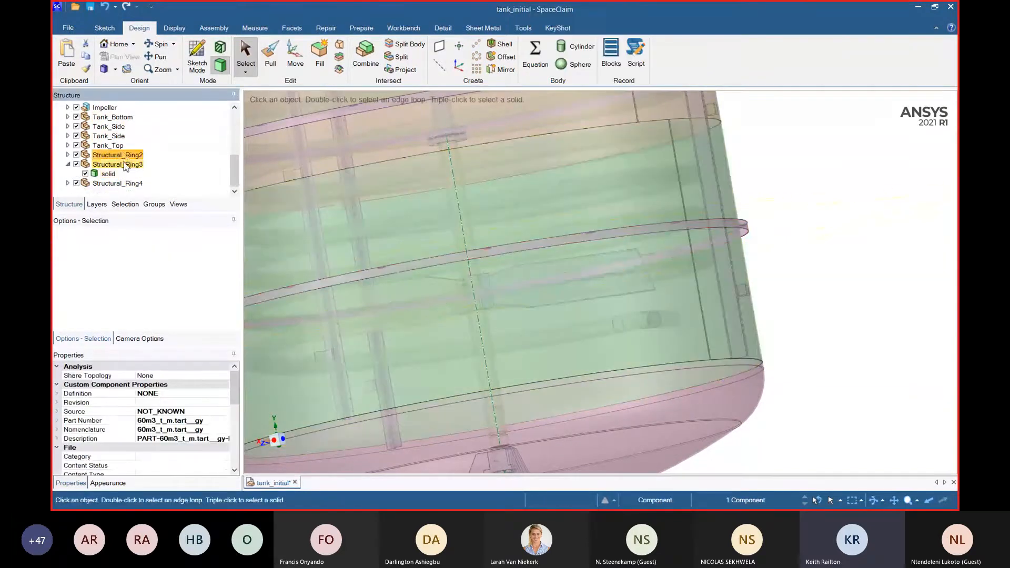
{"action": "left_click", "coordinate": [101, 183], "text": "ctrl"}
{"action": "right_click", "coordinate": [100, 183]}
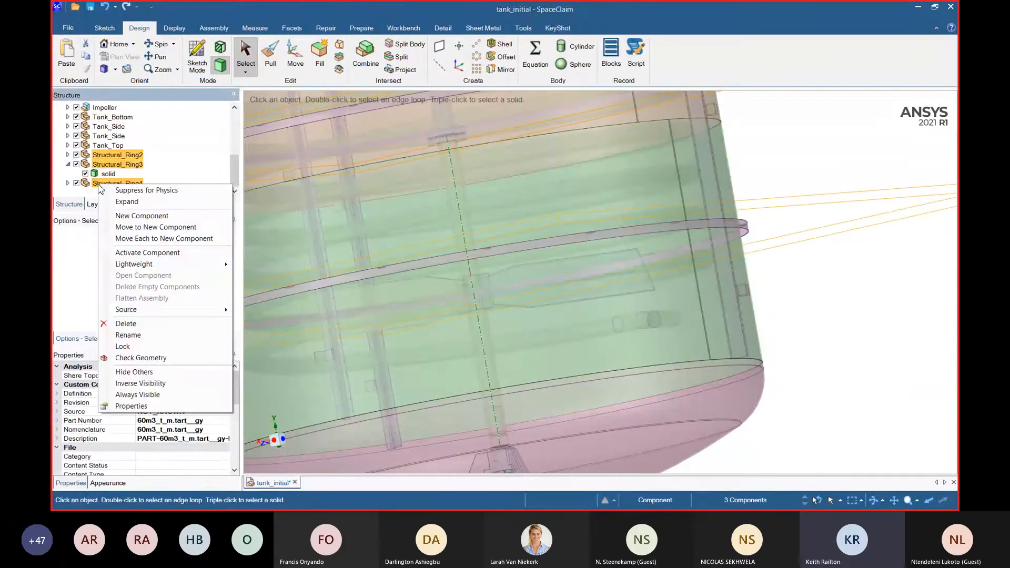
{"action": "left_click", "coordinate": [149, 330]}
- Locate the motor on the tank's top in the structure tree and delete the Motor_Gearbox component of the Impeller assembly
{"action": "key", "text": "h"}
{"action": "middle_click_drag", "start_coordinate": [634, 264], "coordinate": [709, 312]}
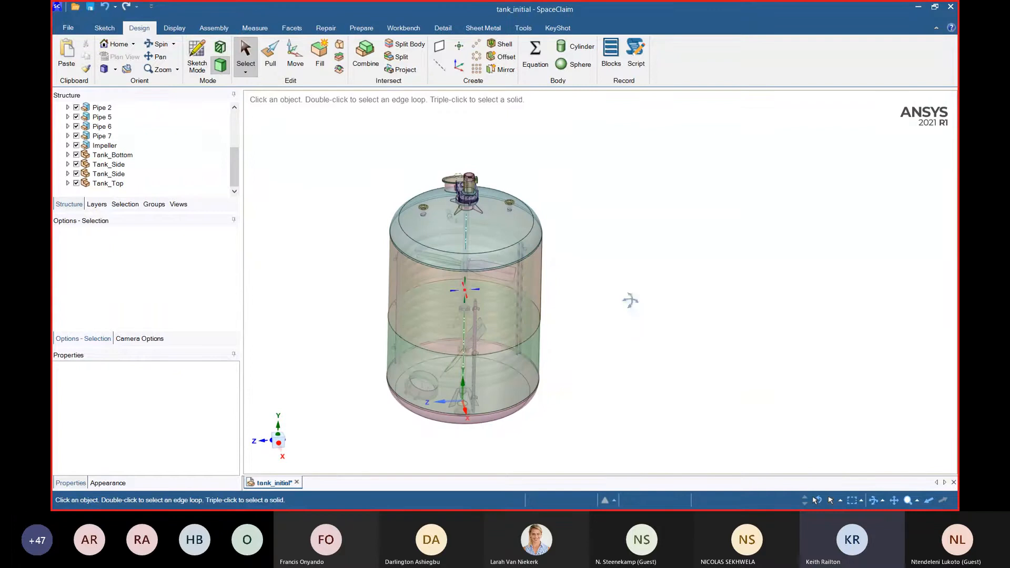
{"action": "middle_click_drag", "start_coordinate": [630, 300], "coordinate": [516, 273]}
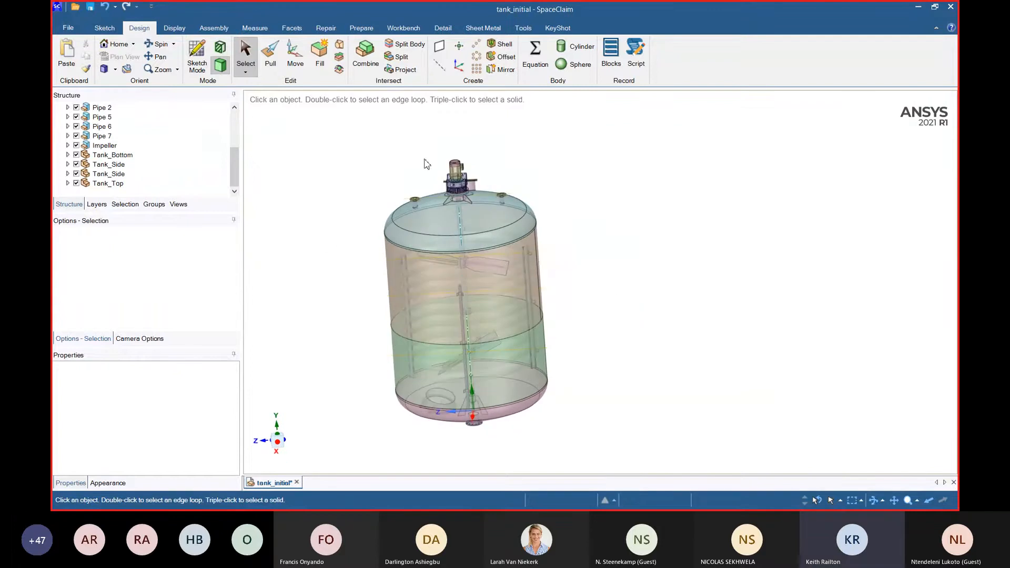
{"action": "scroll", "coordinate": [426, 164], "scroll_direction": "up", "scroll_amount": 5}
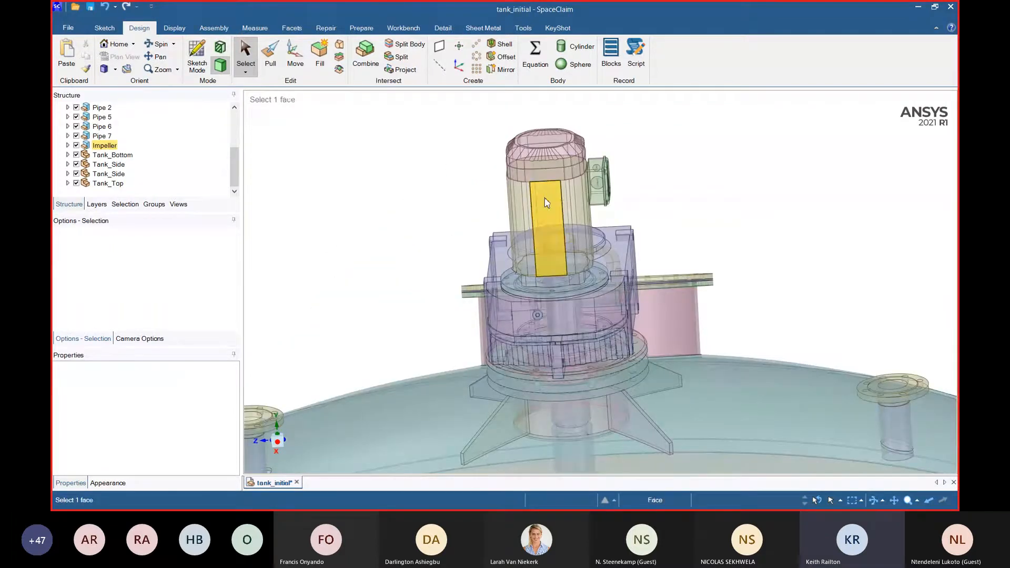
{"action": "right_click", "coordinate": [546, 203]}
{"action": "left_click", "coordinate": [597, 333]}
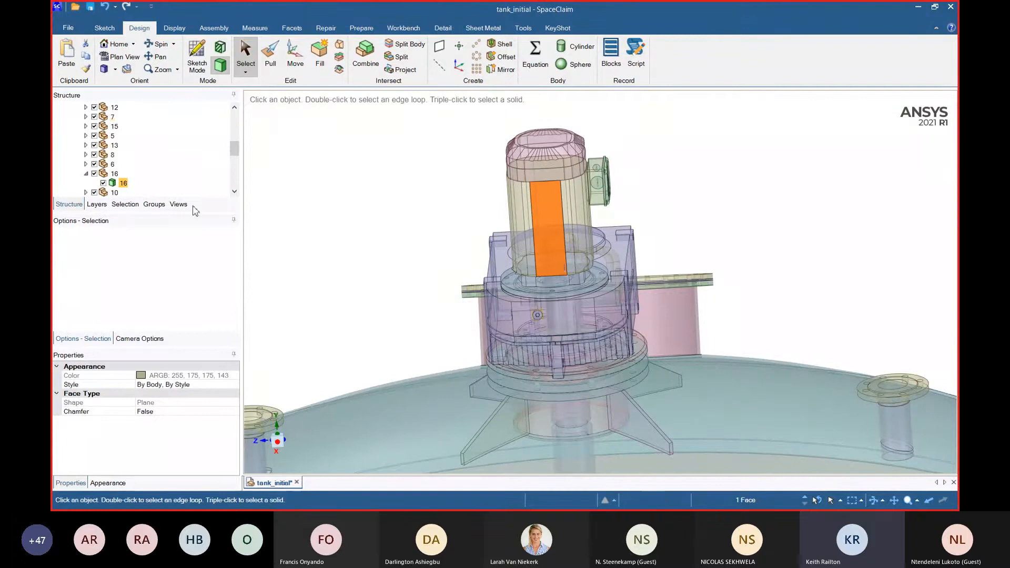
{"action": "scroll", "coordinate": [129, 165], "scroll_direction": "up", "scroll_amount": 2}
{"action": "left_click", "coordinate": [113, 164]}
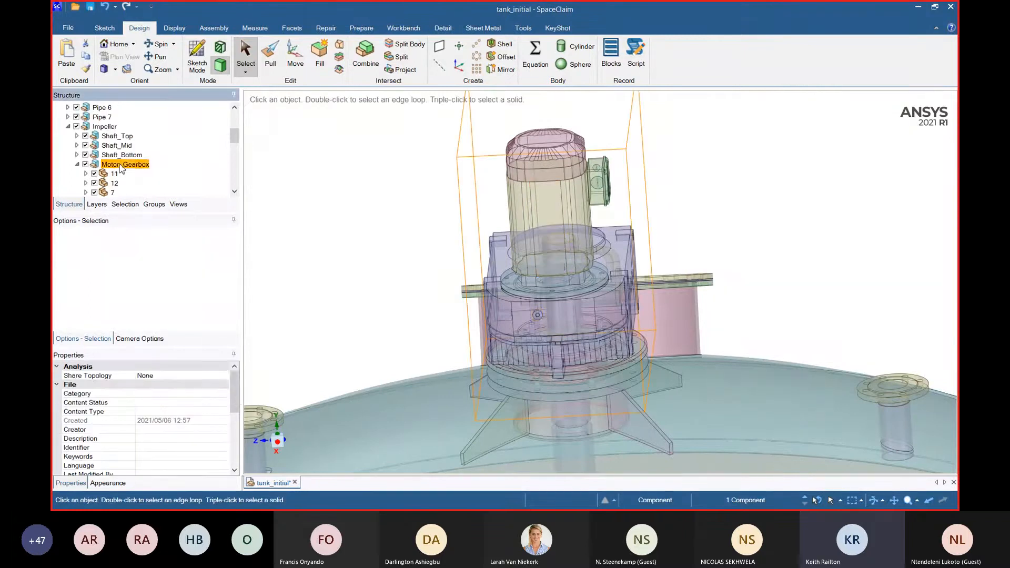
{"action": "right_click", "coordinate": [122, 164]}
{"action": "left_click", "coordinate": [148, 314]}
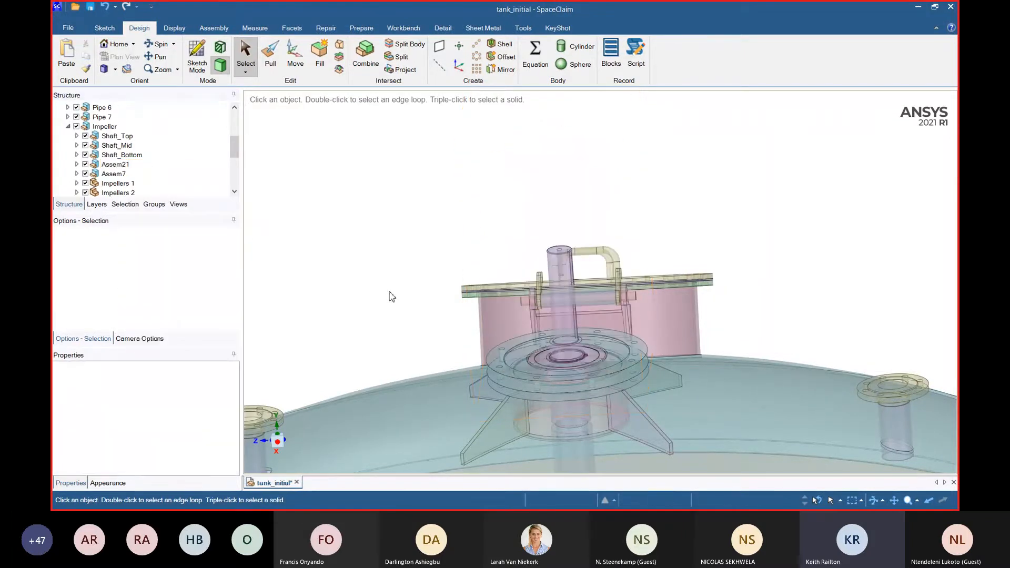
- Examine the exposed agitator shaft end and its mounting flange, and check the whole tank for remaining external parts
{"action": "middle_click_drag", "start_coordinate": [387, 293], "coordinate": [403, 381]}
{"action": "left_click", "coordinate": [403, 380]}
{"action": "scroll", "coordinate": [402, 381], "scroll_direction": "up", "scroll_amount": 3}
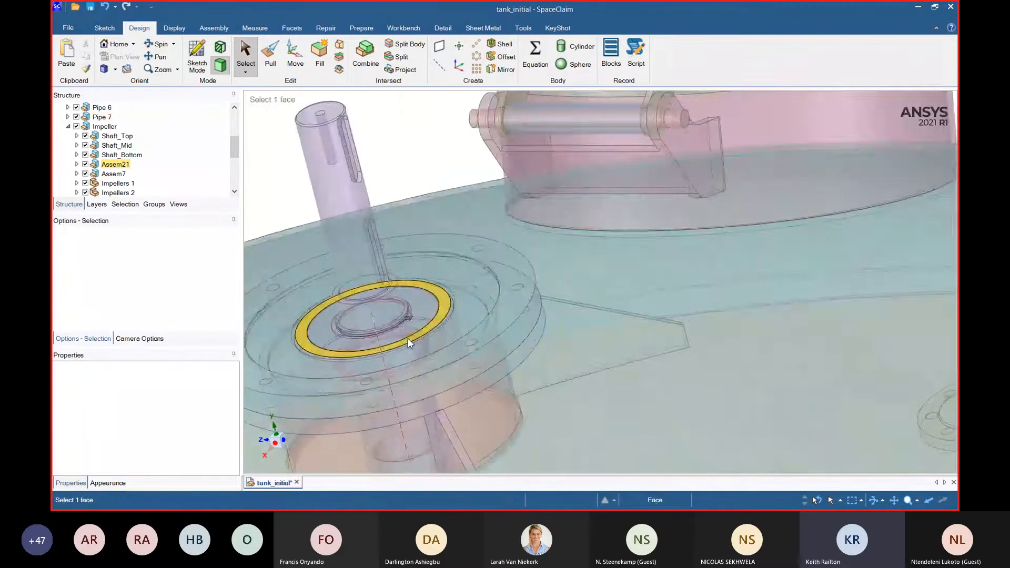
{"action": "scroll", "coordinate": [456, 285], "scroll_direction": "down", "scroll_amount": 3}
{"action": "scroll", "coordinate": [455, 285], "scroll_direction": "down", "scroll_amount": 3}
{"action": "key", "text": "Escape"}
{"action": "middle_click_drag", "start_coordinate": [455, 285], "coordinate": [538, 365]}
{"action": "scroll", "coordinate": [538, 365], "scroll_direction": "down", "scroll_amount": 3}
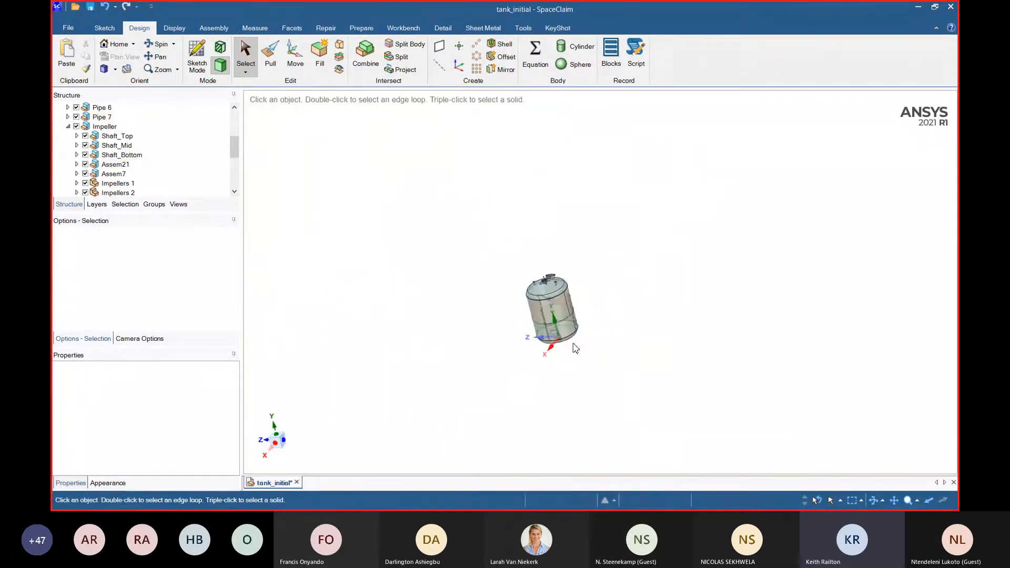
{"action": "scroll", "coordinate": [534, 284], "scroll_direction": "up", "scroll_amount": 5}
{"action": "scroll", "coordinate": [521, 371], "scroll_direction": "down", "scroll_amount": 5}
{"action": "middle_click_drag", "start_coordinate": [337, 315], "coordinate": [382, 277]}
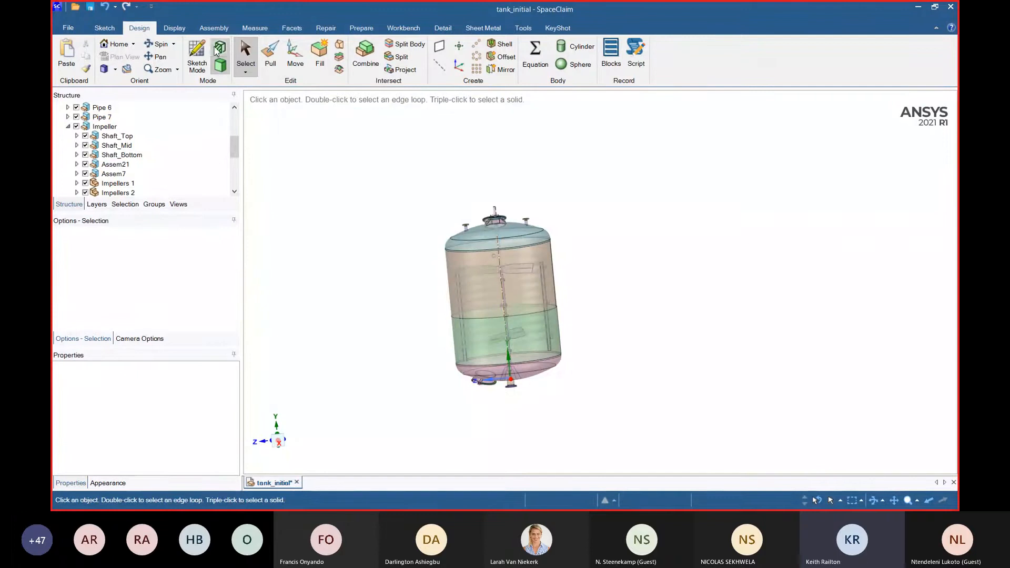
- Examine the coil and its support beams inside the tank in Section mode, and return to 3D mode
{"action": "left_click", "coordinate": [220, 52]}
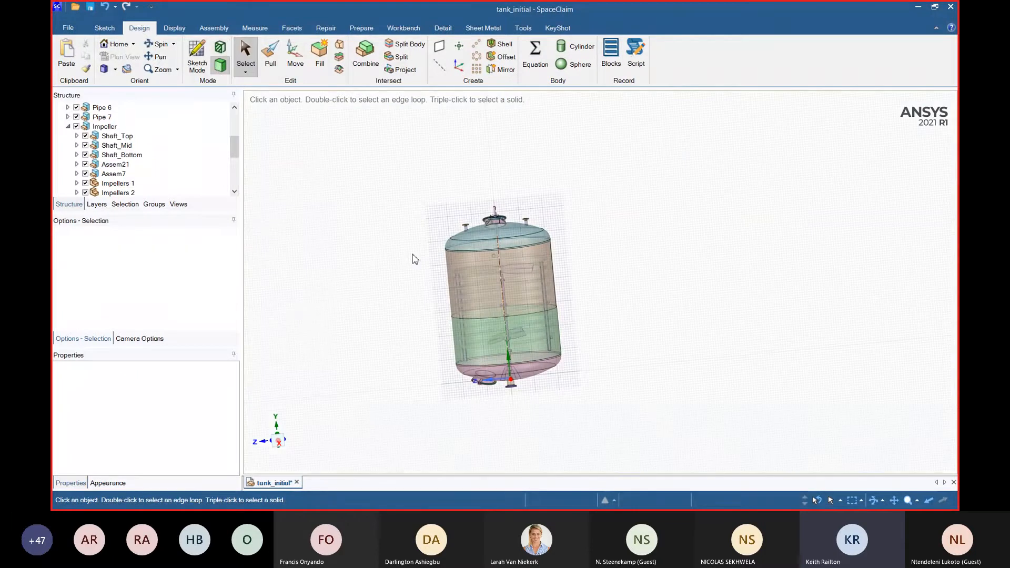
{"action": "middle_click_drag", "start_coordinate": [414, 259], "coordinate": [507, 384]}
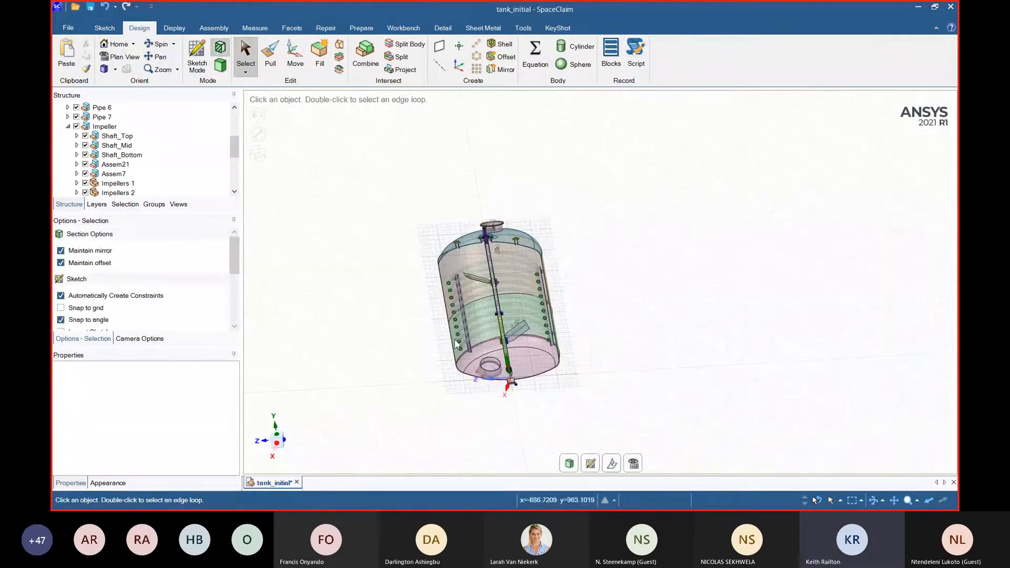
{"action": "scroll", "coordinate": [456, 345], "scroll_direction": "up", "scroll_amount": 10}
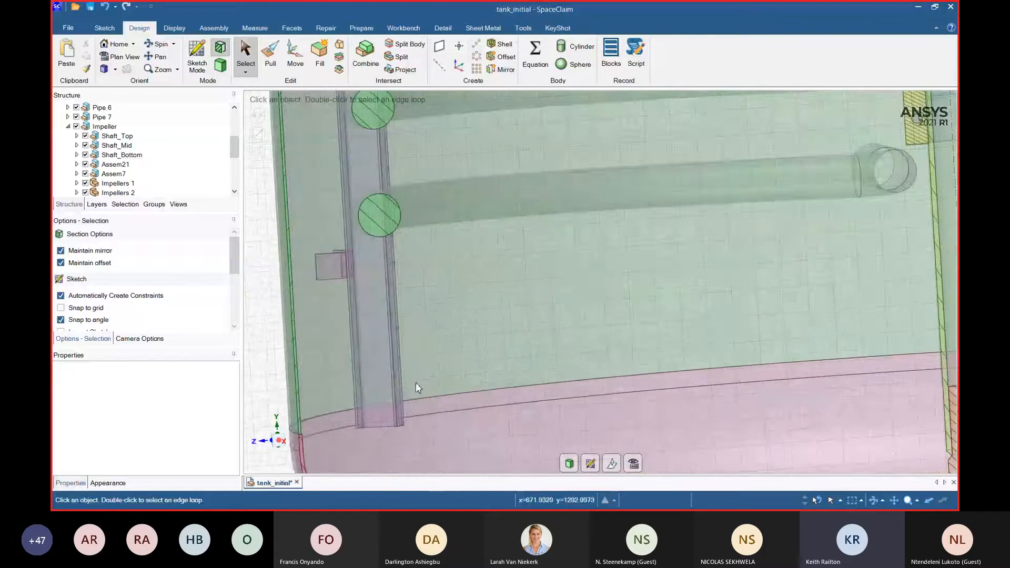
{"action": "scroll", "coordinate": [416, 383], "scroll_direction": "down", "scroll_amount": 10}
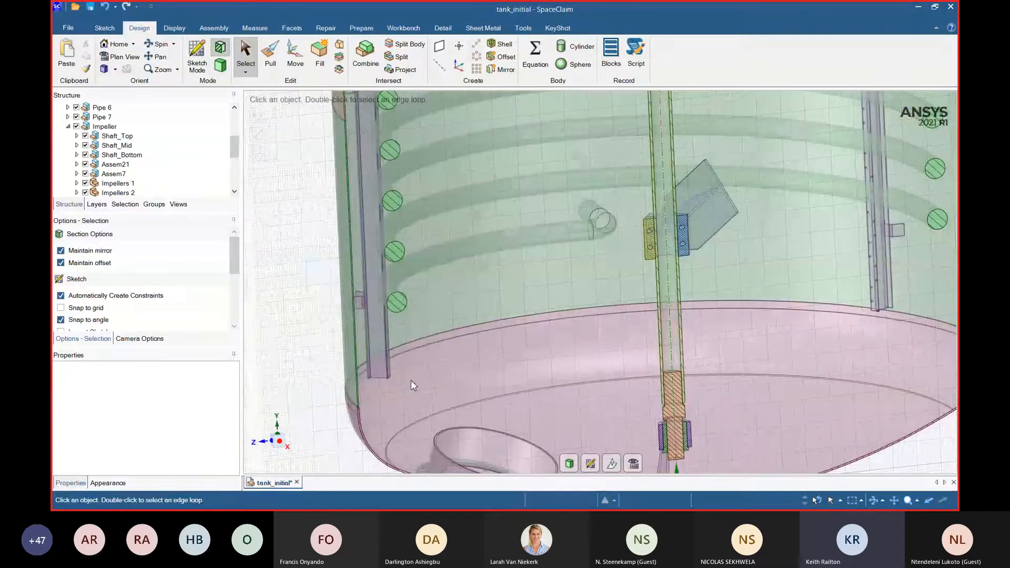
{"action": "scroll", "coordinate": [411, 386], "scroll_direction": "down", "scroll_amount": 10}
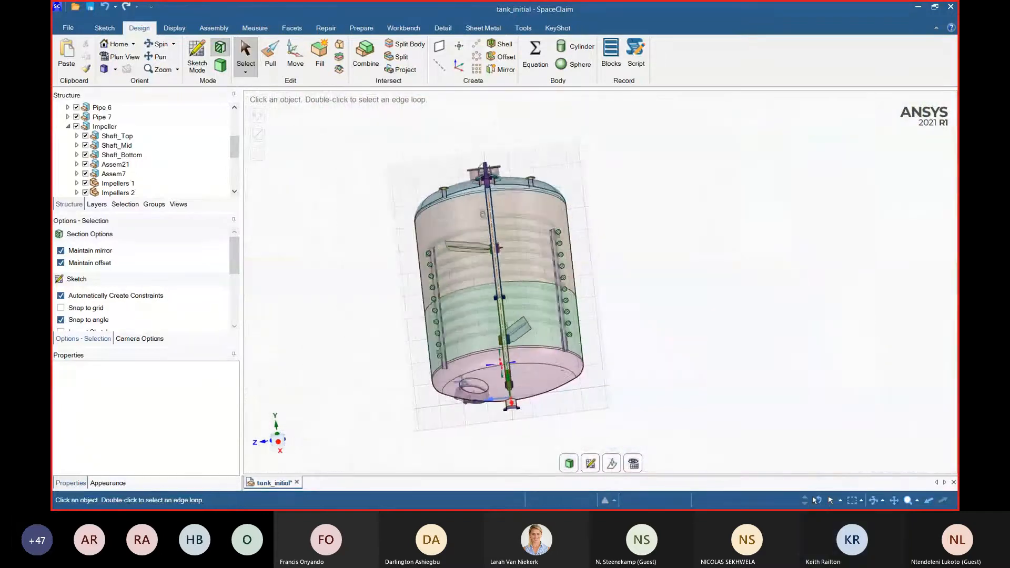
{"action": "middle_click_drag", "start_coordinate": [411, 386], "coordinate": [447, 352]}
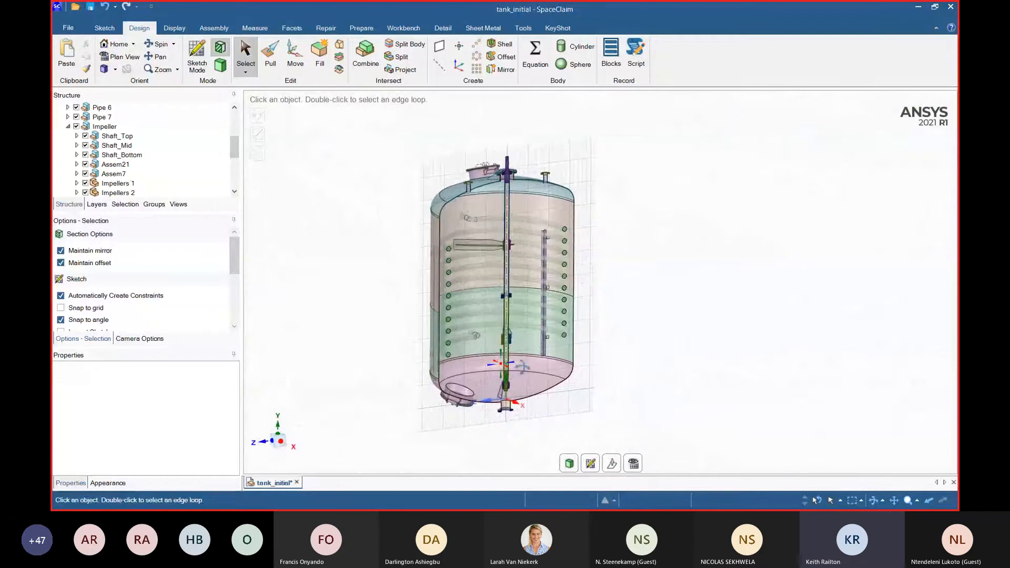
{"action": "scroll", "coordinate": [426, 289], "scroll_direction": "up", "scroll_amount": 5}
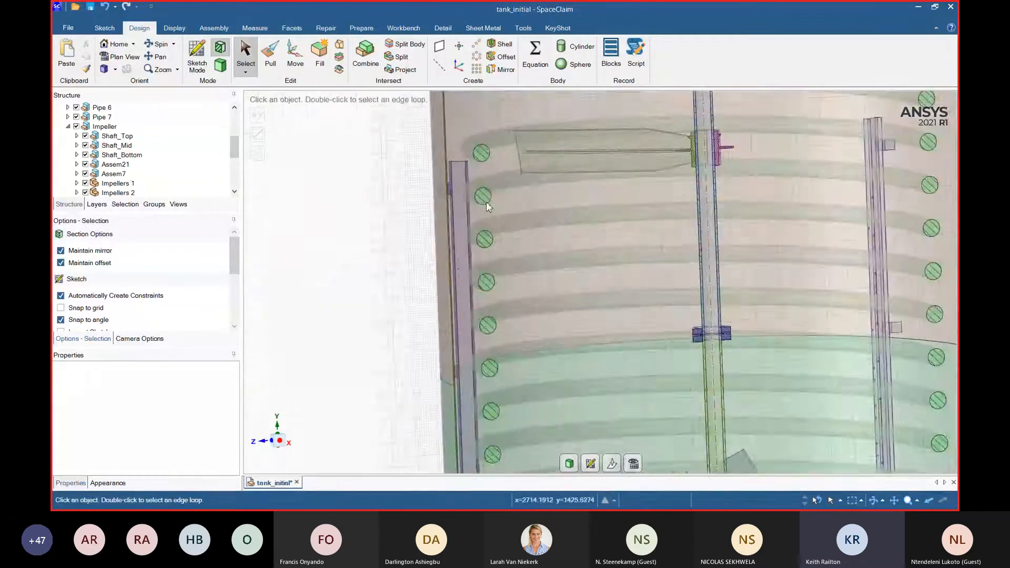
{"action": "scroll", "coordinate": [486, 204], "scroll_direction": "up", "scroll_amount": 4}
{"action": "scroll", "coordinate": [415, 135], "scroll_direction": "down", "scroll_amount": 6}
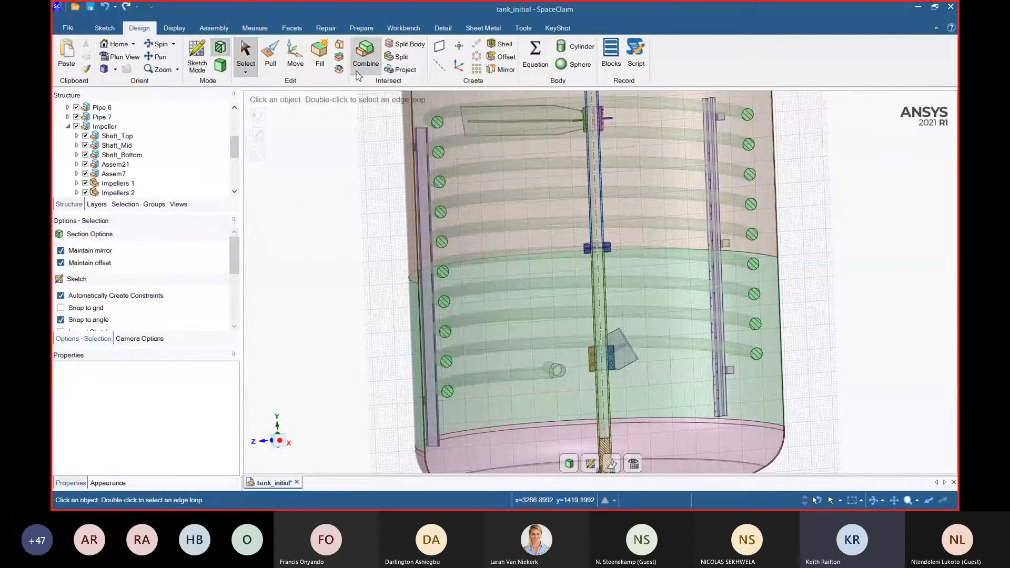
{"action": "left_click", "coordinate": [220, 65]}
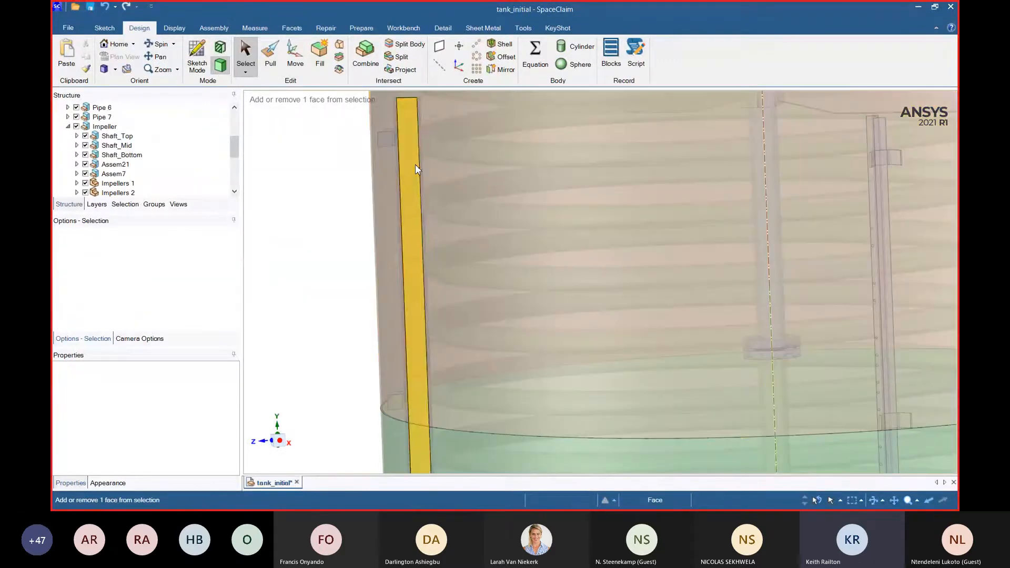
- Locate a vertical beam inside the tank in the structure tree and delete the Coil_Support 1, 2 and 3 components
{"action": "left_click", "coordinate": [414, 168]}
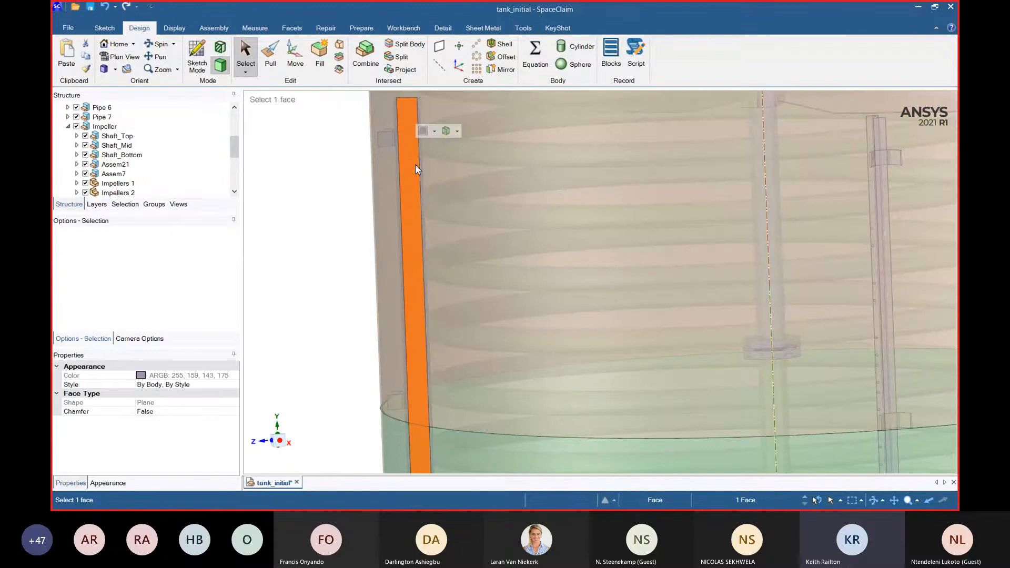
{"action": "right_click", "coordinate": [416, 168]}
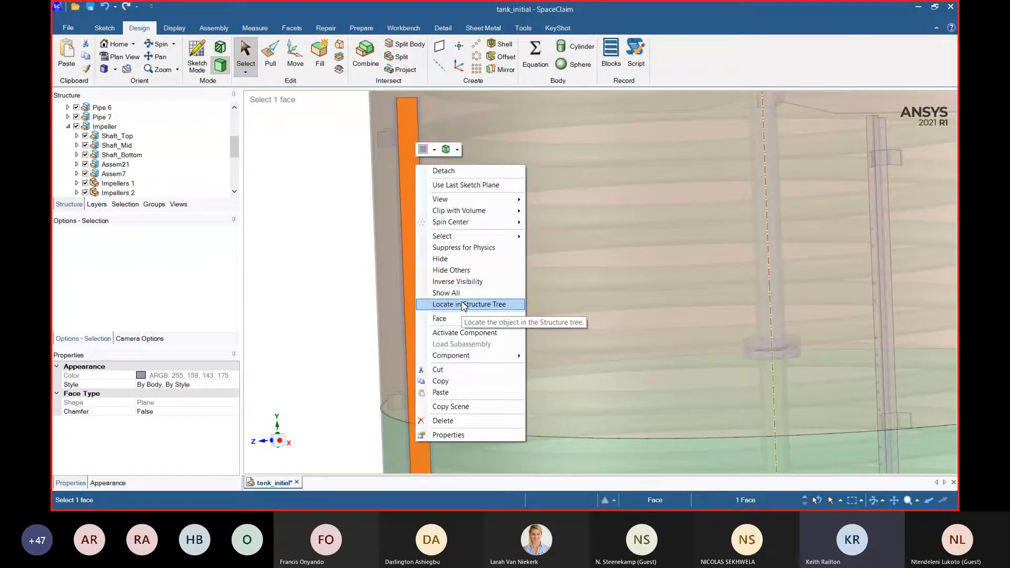
{"action": "left_click", "coordinate": [463, 305]}
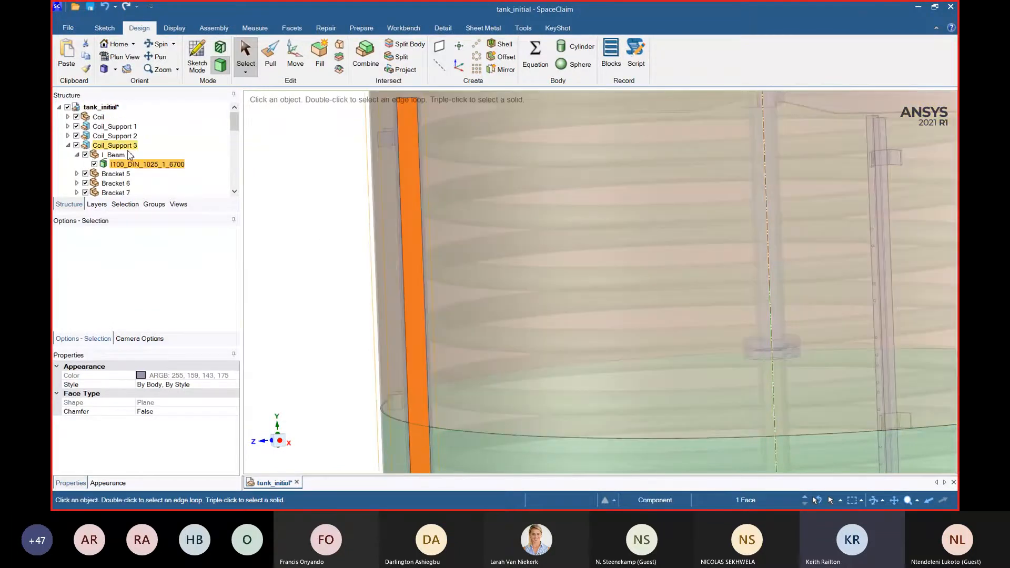
{"action": "left_click", "coordinate": [119, 156]}
{"action": "left_click", "coordinate": [113, 126]}
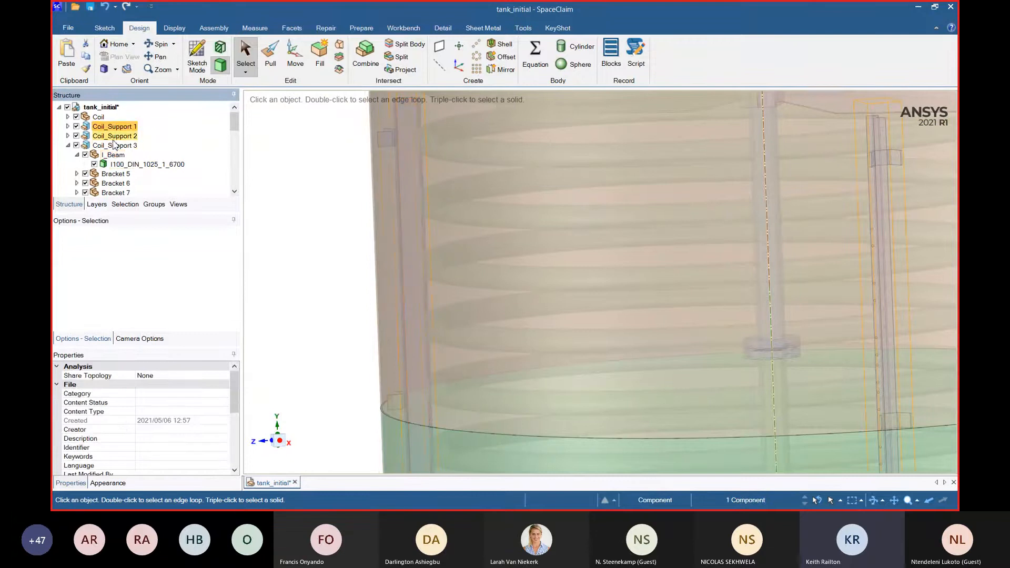
{"action": "left_click", "coordinate": [113, 145], "text": "shift"}
{"action": "right_click", "coordinate": [114, 138]}
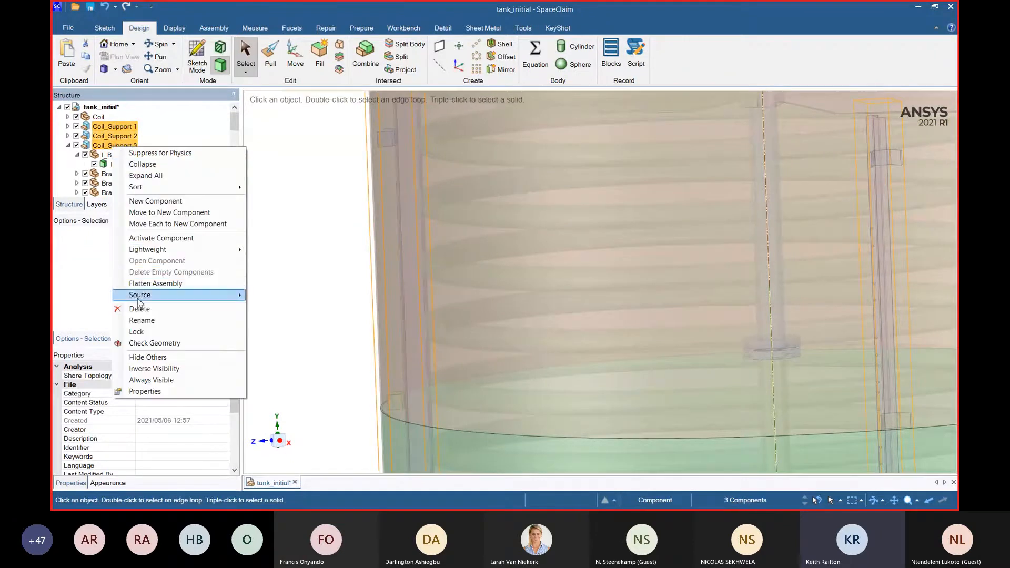
{"action": "left_click", "coordinate": [138, 307]}
{"action": "scroll", "coordinate": [388, 198], "scroll_direction": "down", "scroll_amount": 5}
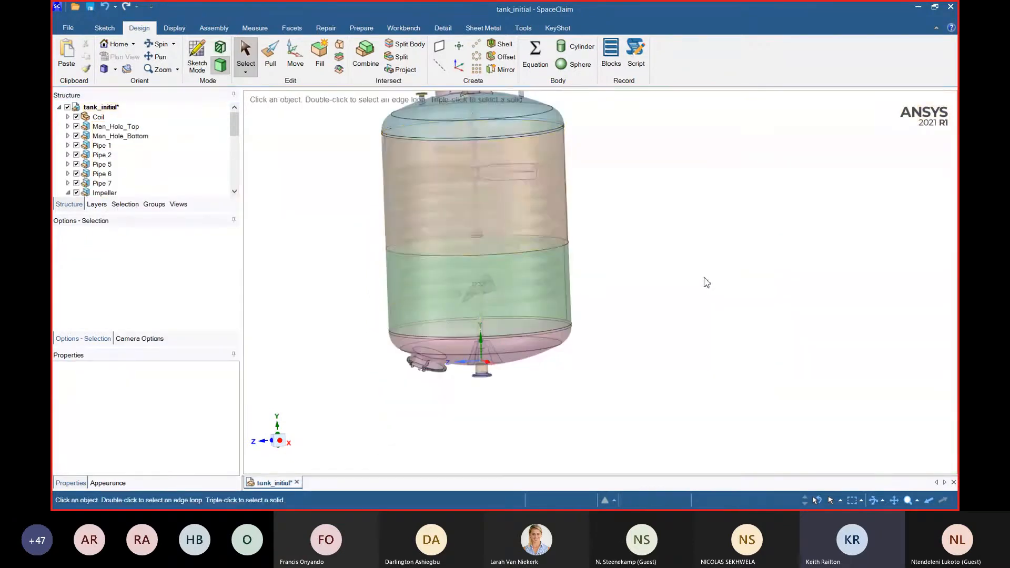
- Check the simplified tank from several sides and save the tank_initial document
{"action": "middle_click_drag", "start_coordinate": [705, 282], "coordinate": [735, 325]}
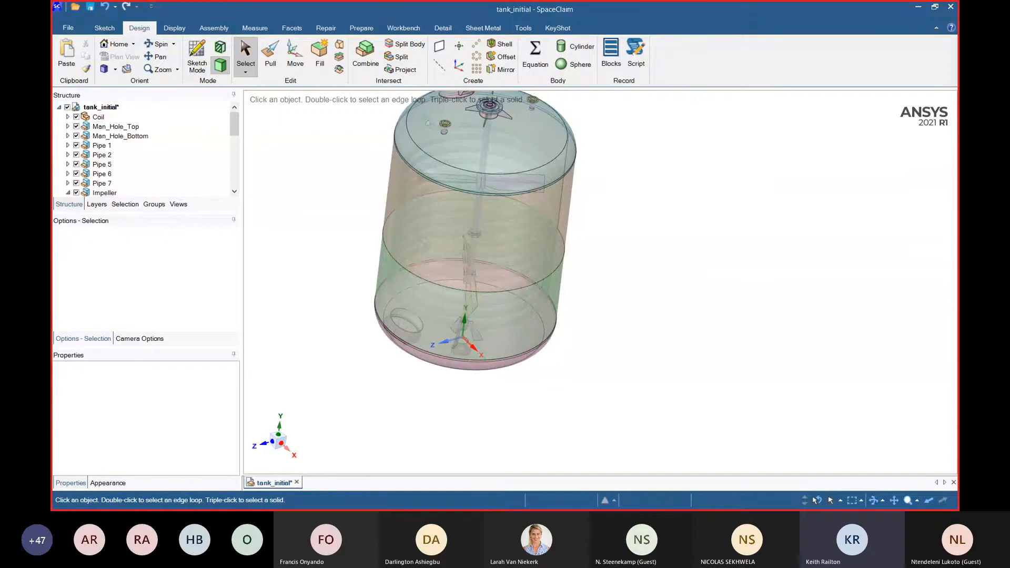
{"action": "middle_click_drag", "start_coordinate": [638, 423], "coordinate": [698, 291]}
{"action": "scroll", "coordinate": [660, 302], "scroll_direction": "down", "scroll_amount": 2}
{"action": "scroll", "coordinate": [601, 235], "scroll_direction": "up", "scroll_amount": 2}
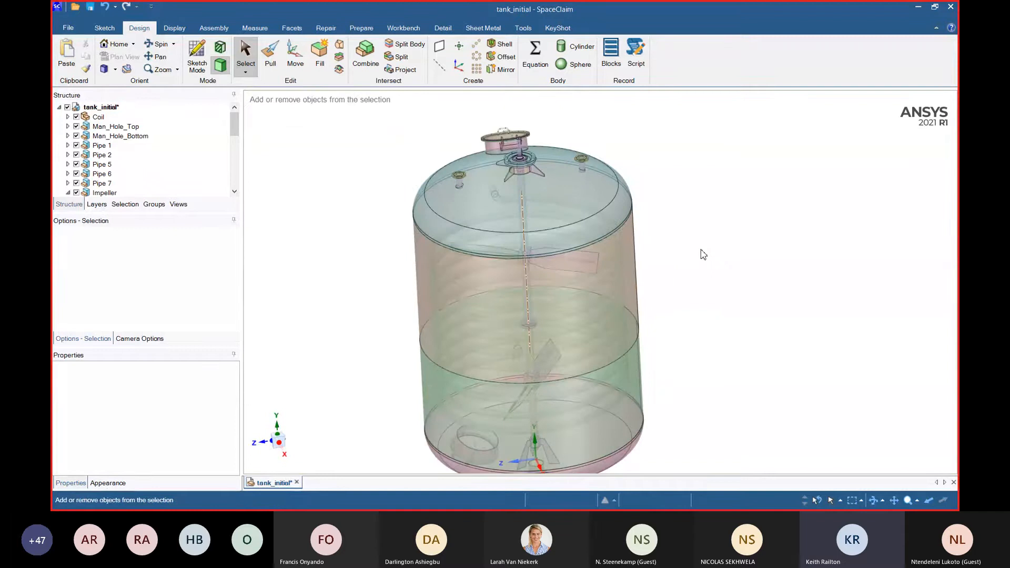
{"action": "key", "text": "ctrl+s"}
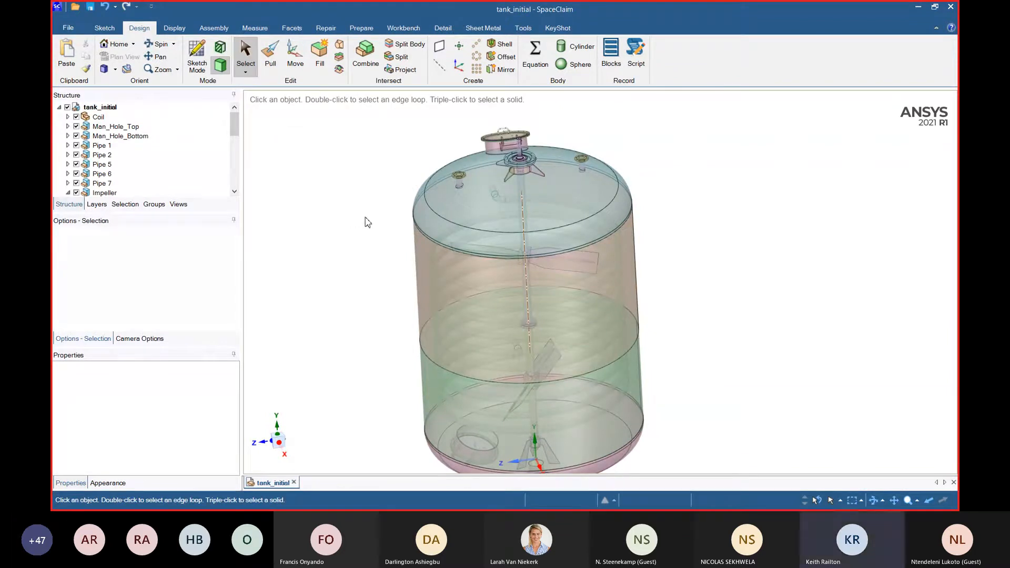
{"action": "middle_click_drag", "start_coordinate": [365, 219], "coordinate": [378, 227]}
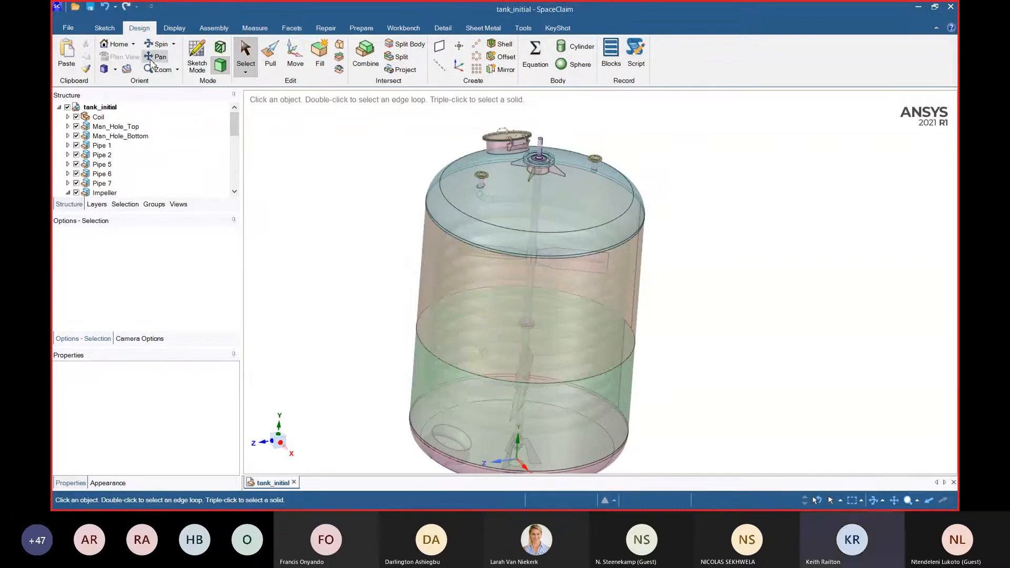
{"action": "left_click", "coordinate": [68, 28]}
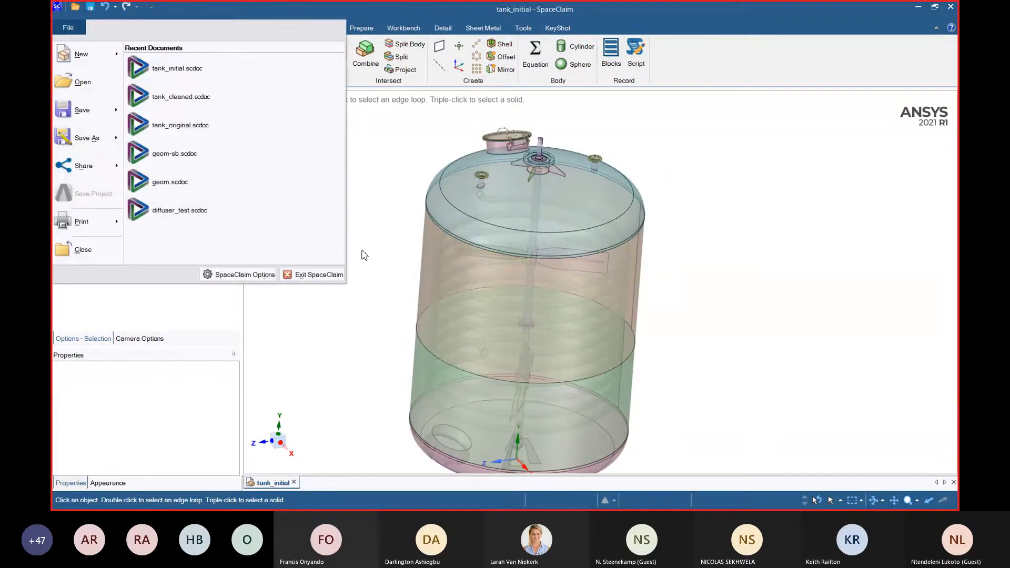
{"action": "mouse_move", "coordinate": [103, 140]}
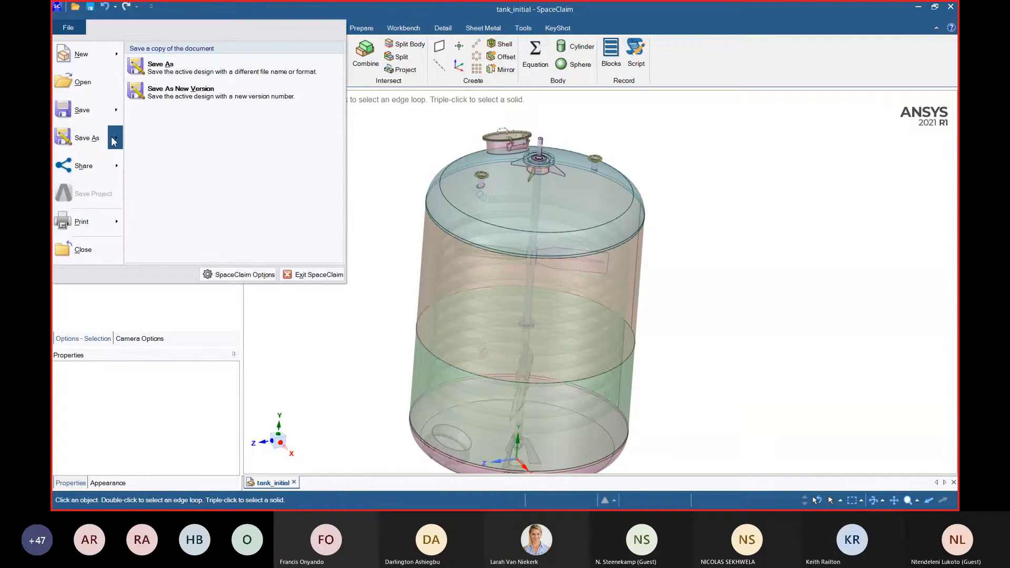
{"action": "key", "text": "Escape"}
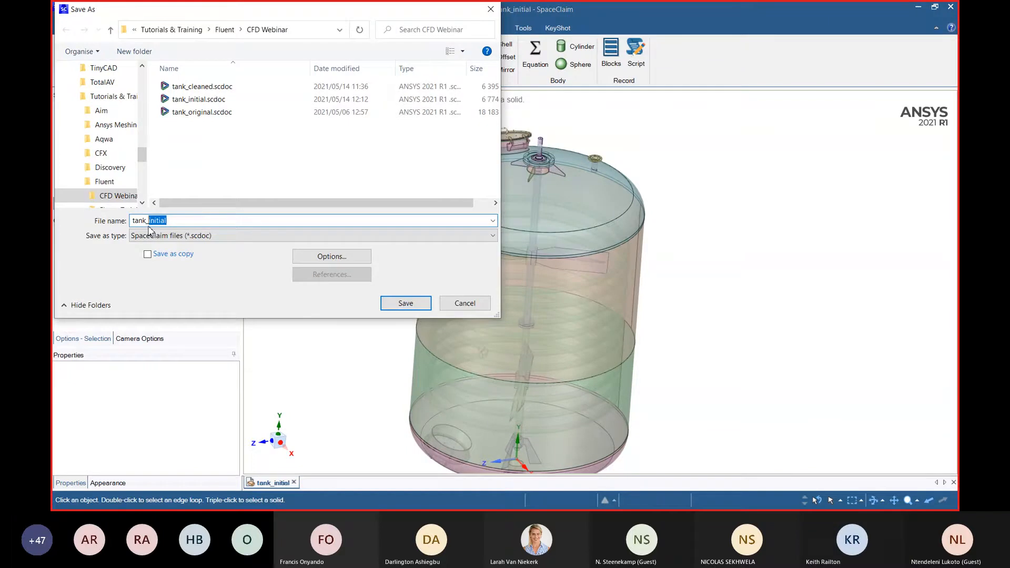
{"action": "left_click", "coordinate": [472, 307]}
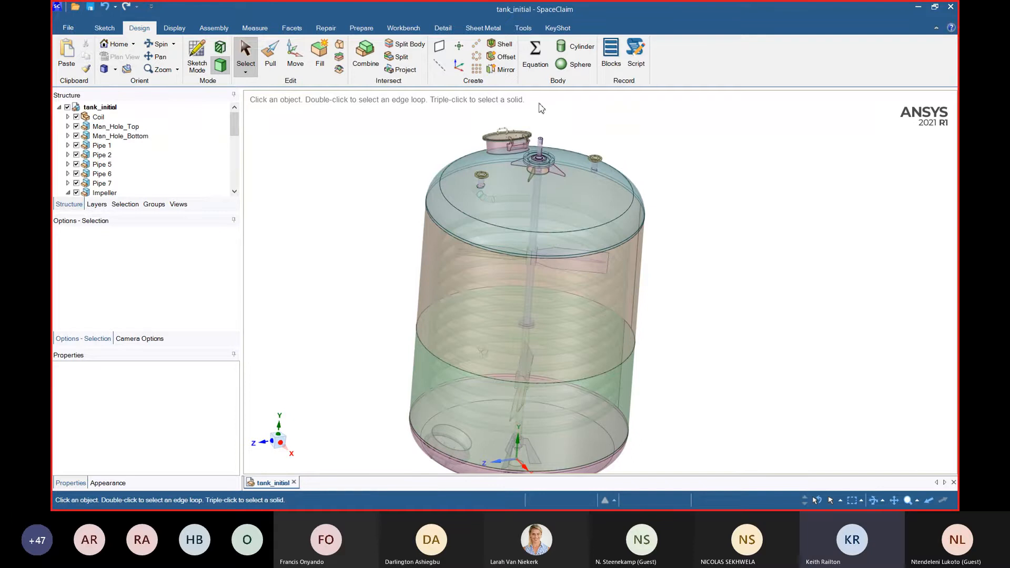
- Search the model for stitchable edges with the Stitch tool and examine the highlighted edges on the tank's top dome
{"action": "scroll", "coordinate": [507, 179], "scroll_direction": "up", "scroll_amount": 5}
{"action": "left_click", "coordinate": [508, 185]}
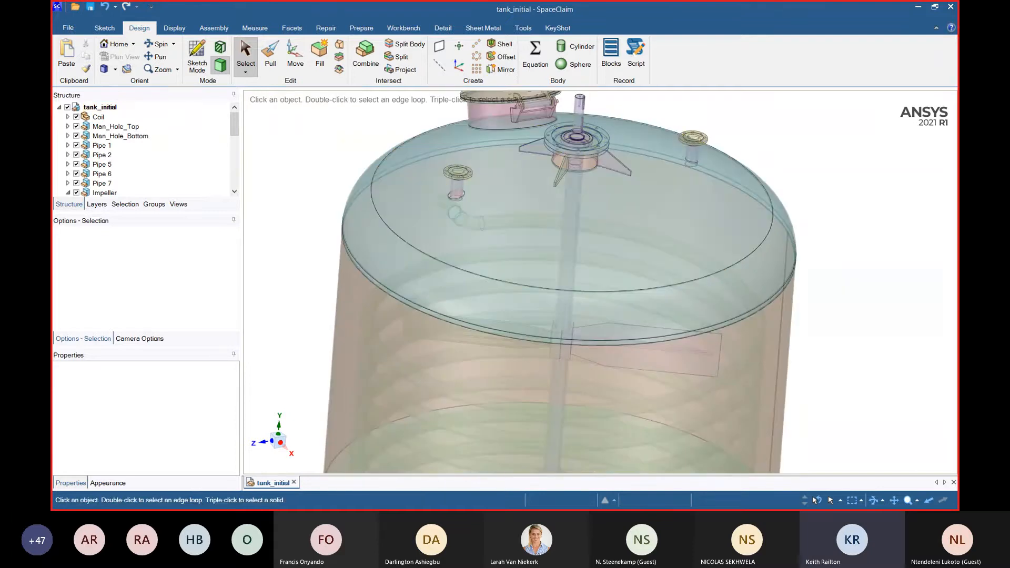
{"action": "scroll", "coordinate": [653, 218], "scroll_direction": "down", "scroll_amount": 5}
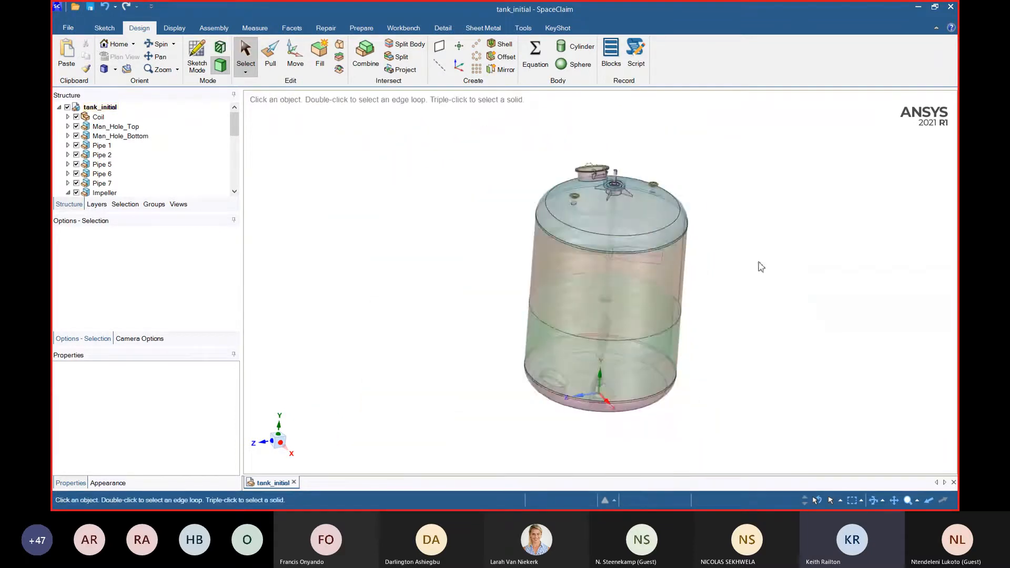
{"action": "mouse_move", "coordinate": [695, 266]}
{"action": "middle_mouse_down"}
{"action": "mouse_move", "coordinate": [761, 298]}
{"action": "mouse_move", "coordinate": [747, 292]}
{"action": "middle_mouse_up"}
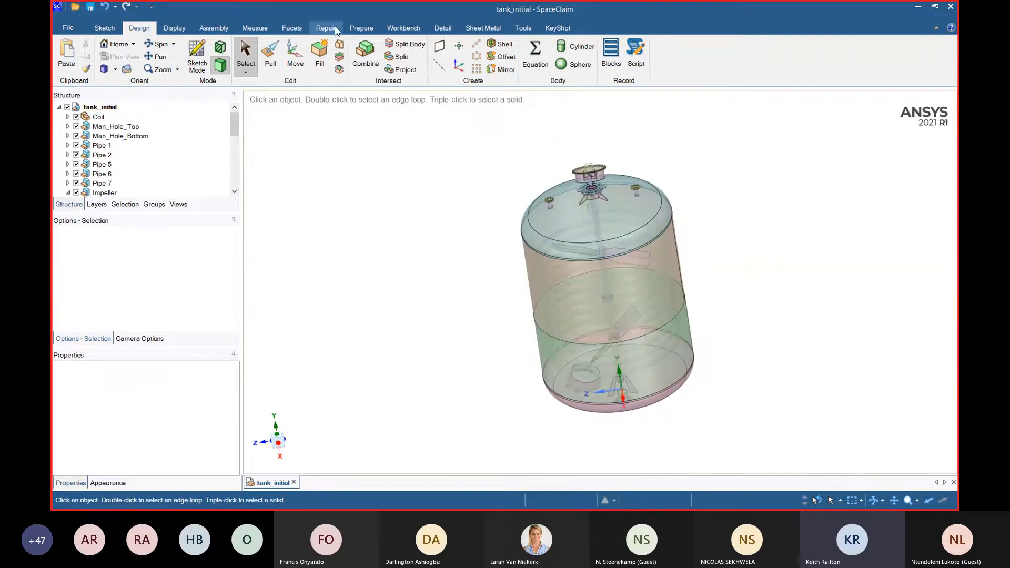
{"action": "left_click", "coordinate": [326, 28]}
{"action": "left_click", "coordinate": [173, 43]}
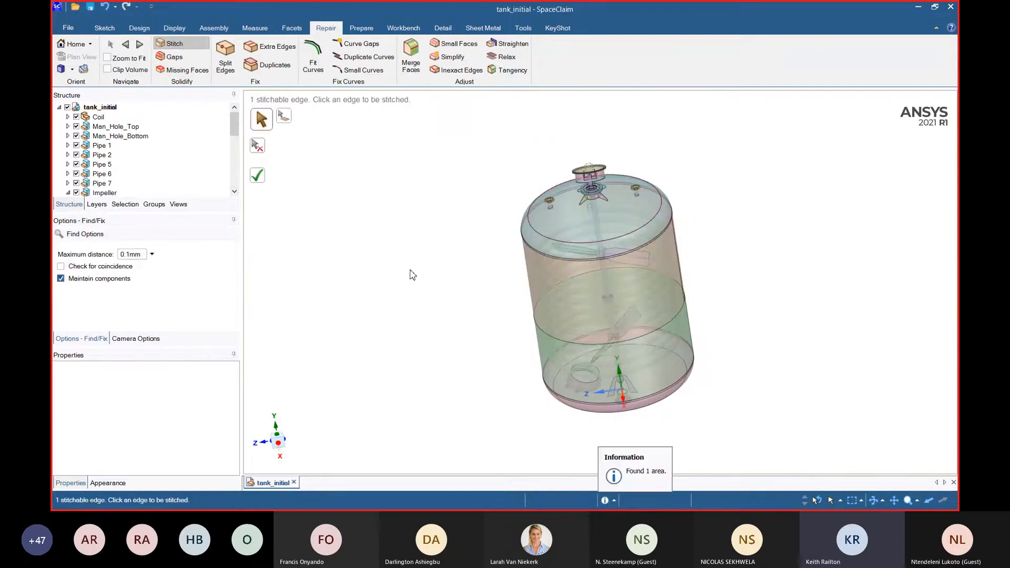
{"action": "middle_click_drag", "start_coordinate": [413, 274], "coordinate": [431, 235]}
{"action": "scroll", "coordinate": [565, 229], "scroll_direction": "up", "scroll_amount": 5}
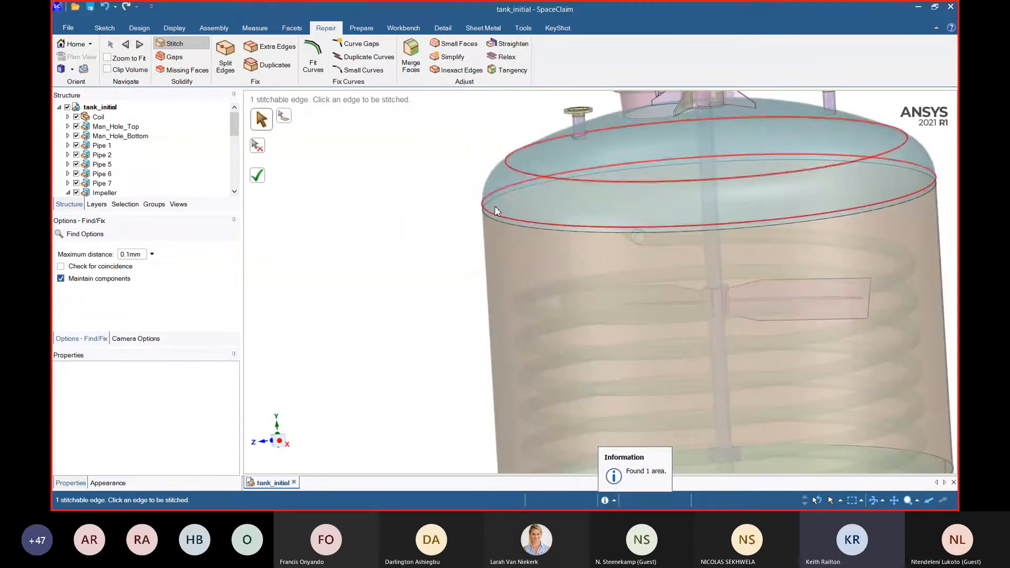
{"action": "right_click", "coordinate": [529, 198]}
{"action": "left_click", "coordinate": [444, 185]}
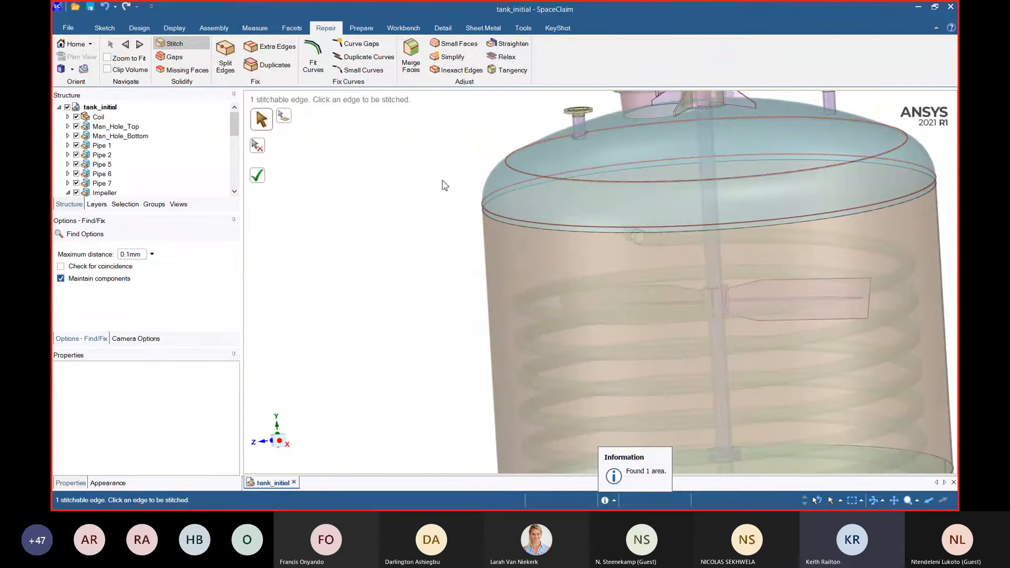
{"action": "key", "text": "Escape"}
- Locate the dome's rim face in the structure tree and highlight the deckel and Surface bodies of Tank_Top
{"action": "left_click", "coordinate": [550, 201]}
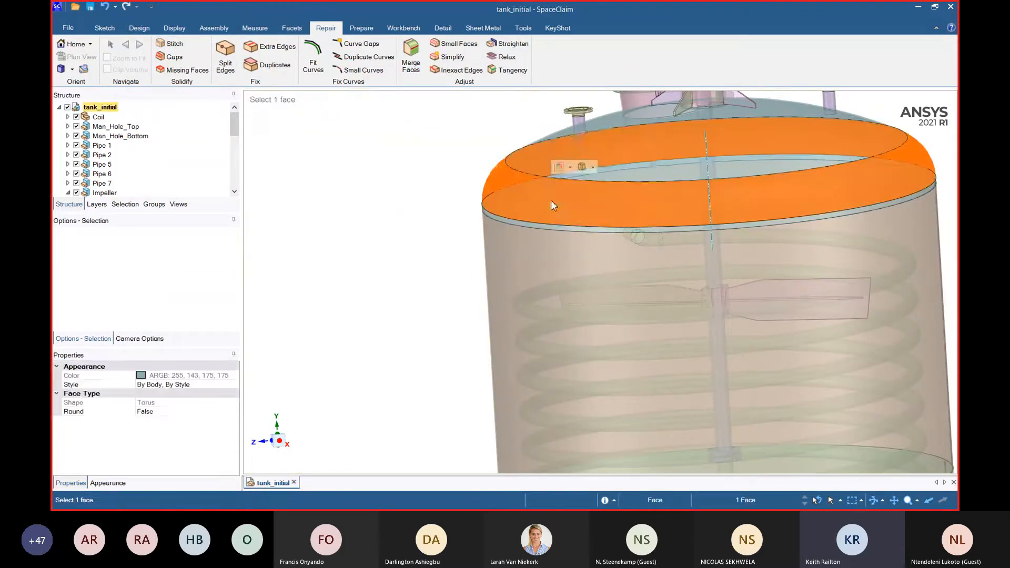
{"action": "right_click", "coordinate": [550, 200]}
{"action": "left_click", "coordinate": [604, 162]}
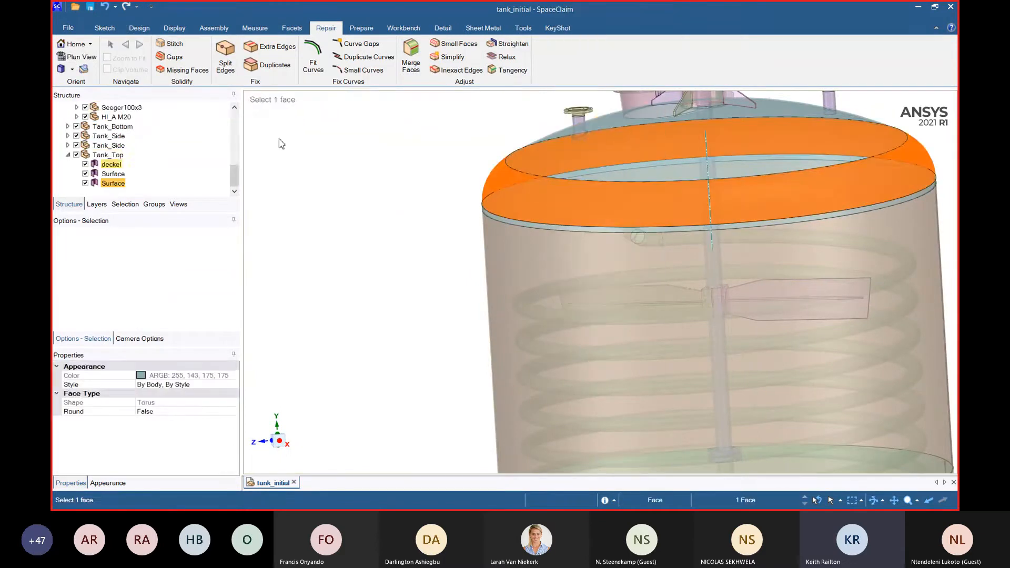
{"action": "left_click", "coordinate": [108, 164]}
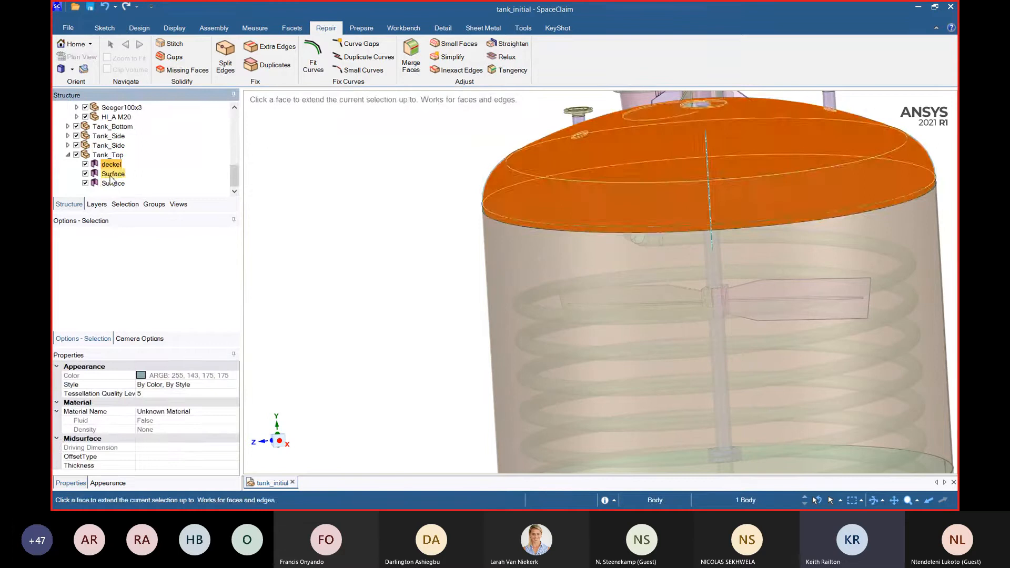
{"action": "left_click", "coordinate": [128, 183], "text": "shift"}
{"action": "left_click", "coordinate": [320, 272]}
{"action": "scroll", "coordinate": [349, 286], "scroll_direction": "down", "scroll_amount": 3}
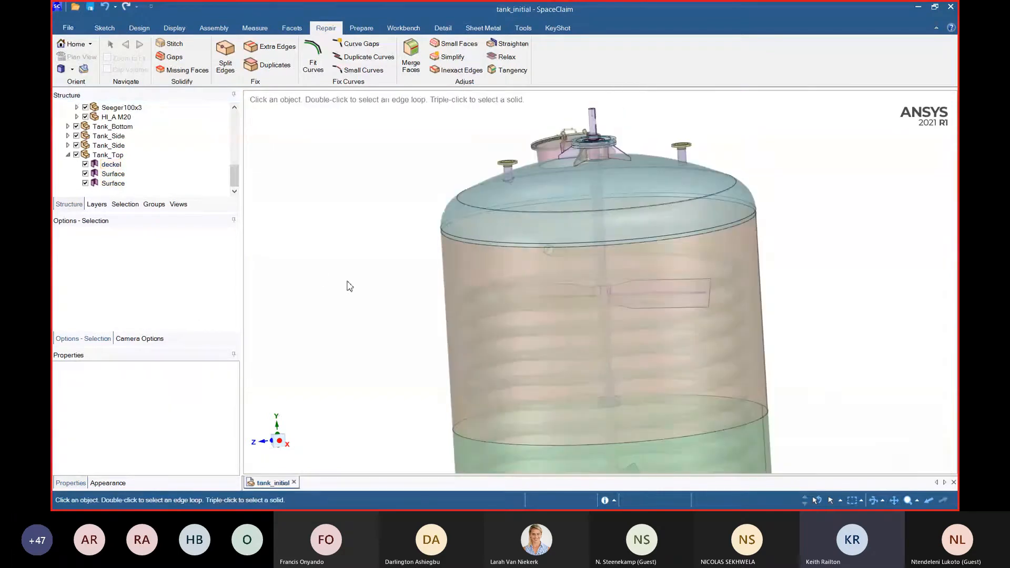
- Stitch the separate surface bodies of Tank_Top together with a maximum distance of 0.1 mm
{"action": "middle_click_drag", "start_coordinate": [323, 226], "coordinate": [330, 241]}
{"action": "left_click", "coordinate": [174, 43]}
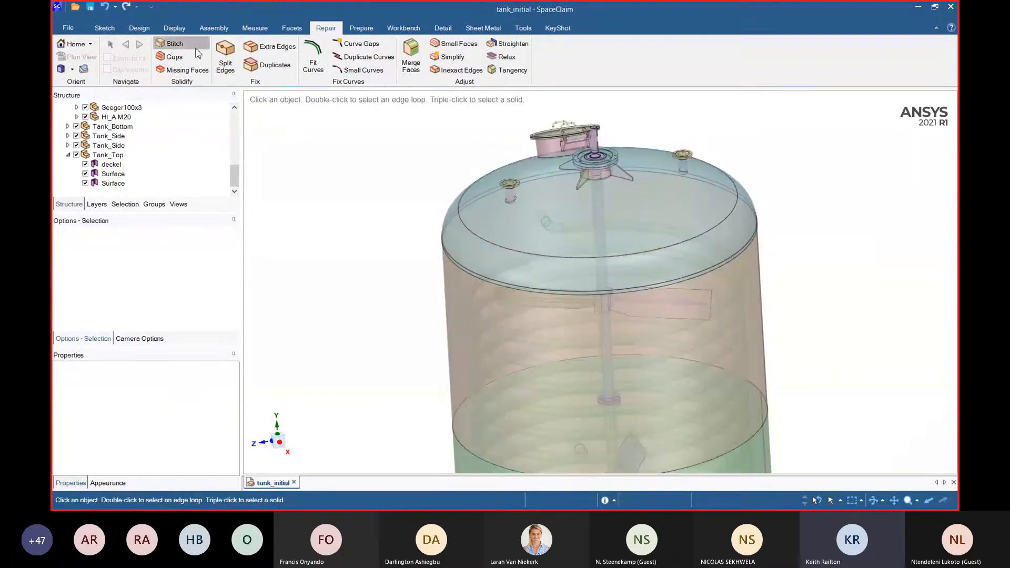
{"action": "left_click", "coordinate": [257, 175]}
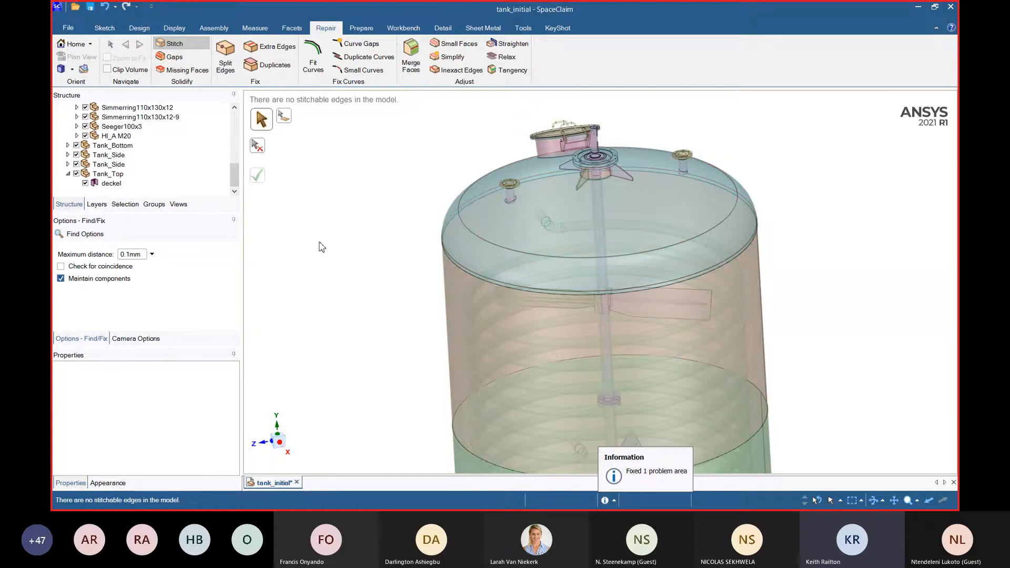
- Check the model for gaps, and close the tank top's missing faces with the Missing Faces tool's Patch option
{"action": "left_click", "coordinate": [174, 56]}
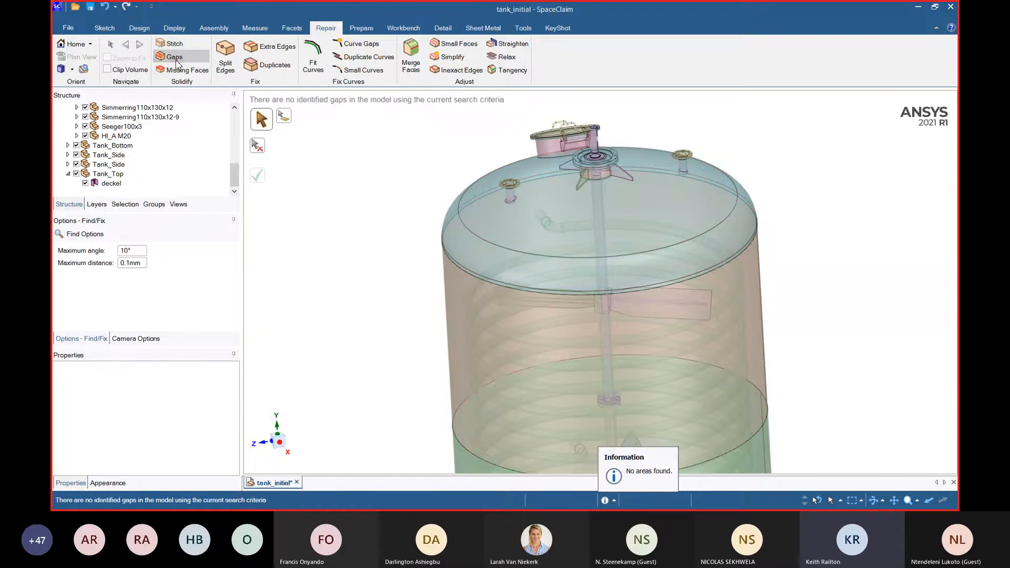
{"action": "left_click", "coordinate": [179, 70]}
{"action": "scroll", "coordinate": [479, 284], "scroll_direction": "up", "scroll_amount": 5}
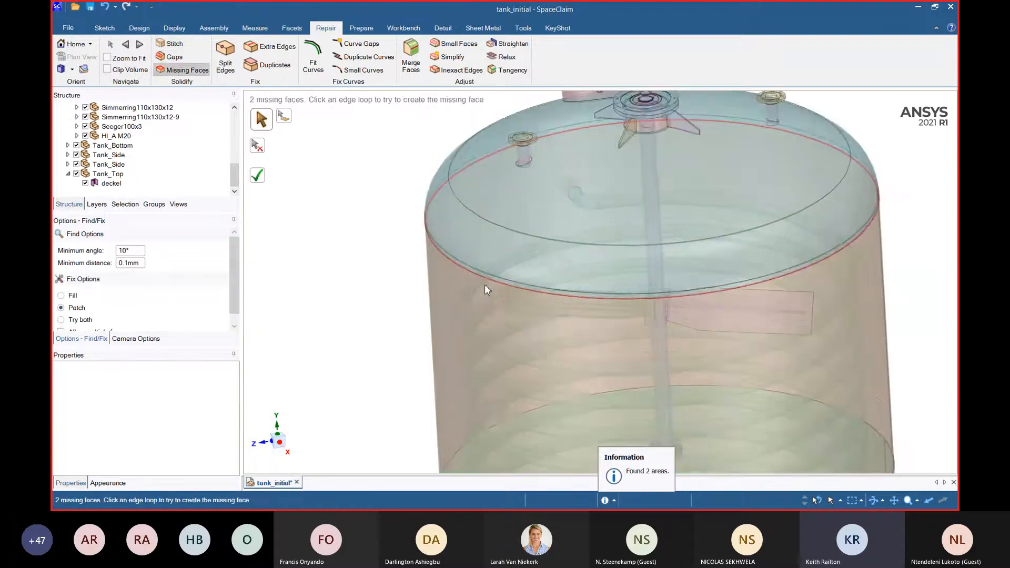
{"action": "left_click", "coordinate": [258, 177]}
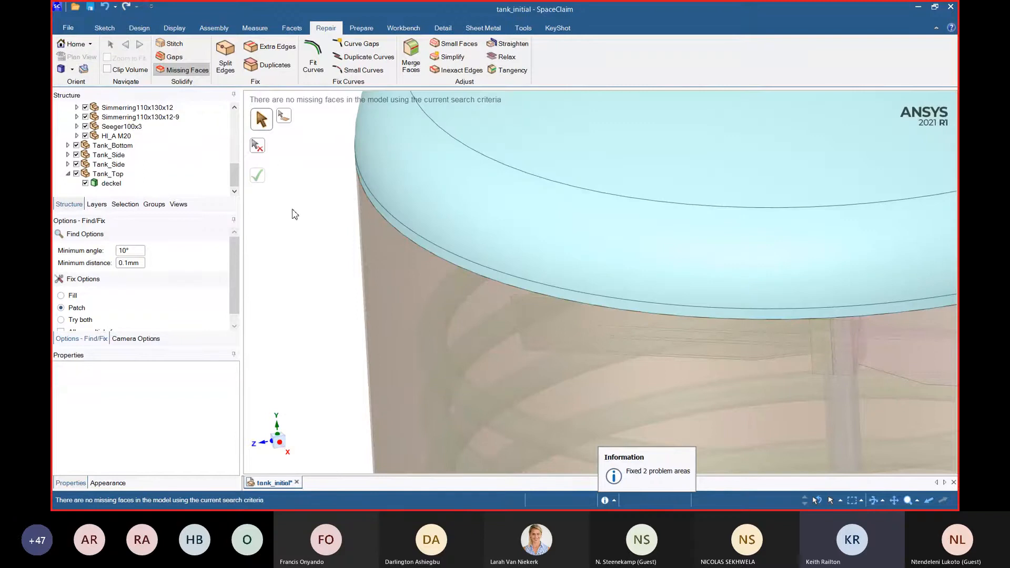
{"action": "left_click", "coordinate": [111, 183]}
{"action": "scroll", "coordinate": [453, 285], "scroll_direction": "down", "scroll_amount": 6}
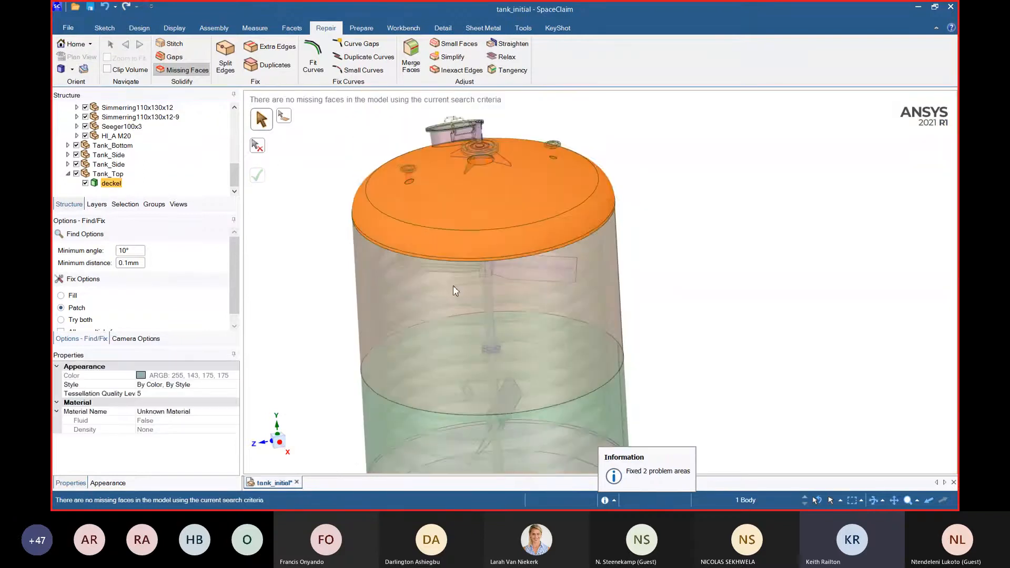
{"action": "middle_click_drag", "start_coordinate": [678, 216], "coordinate": [672, 202]}
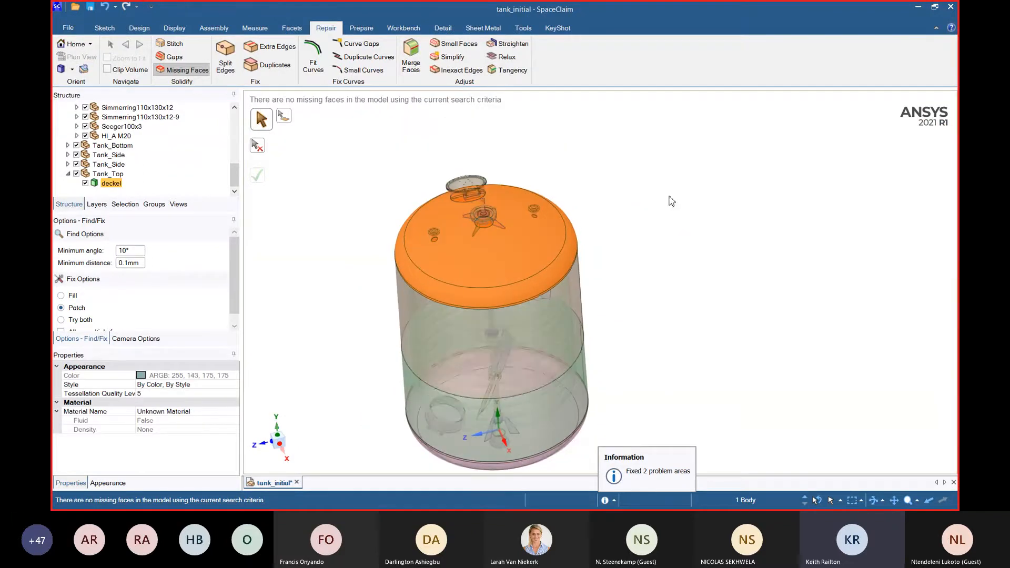
{"action": "left_click", "coordinate": [672, 201]}
{"action": "key", "text": "Escape"}
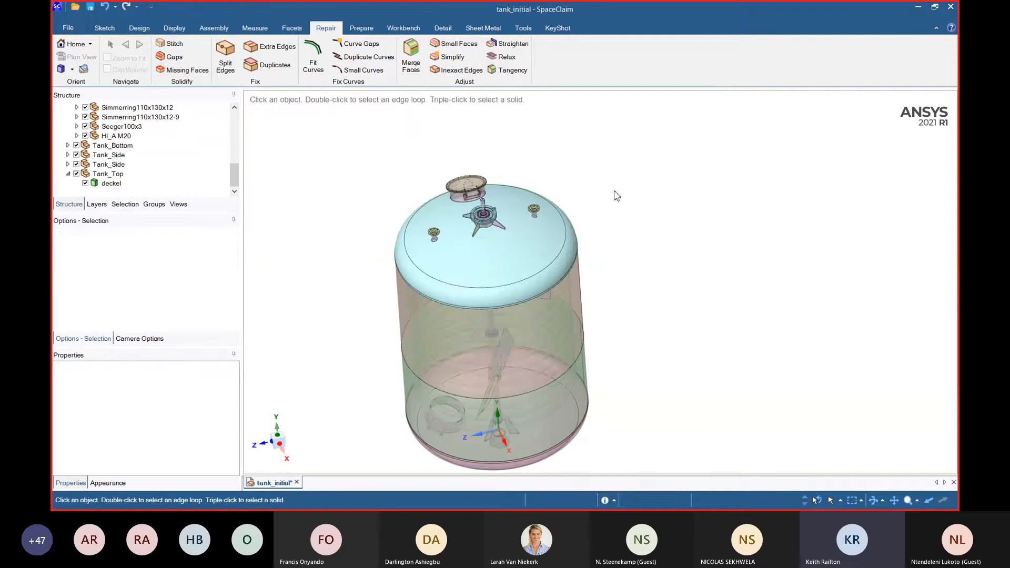
- Set the display style of the whole tank_initial assembly to Transparent
{"action": "scroll", "coordinate": [116, 137], "scroll_direction": "up", "scroll_amount": 5}
{"action": "left_click", "coordinate": [100, 107]}
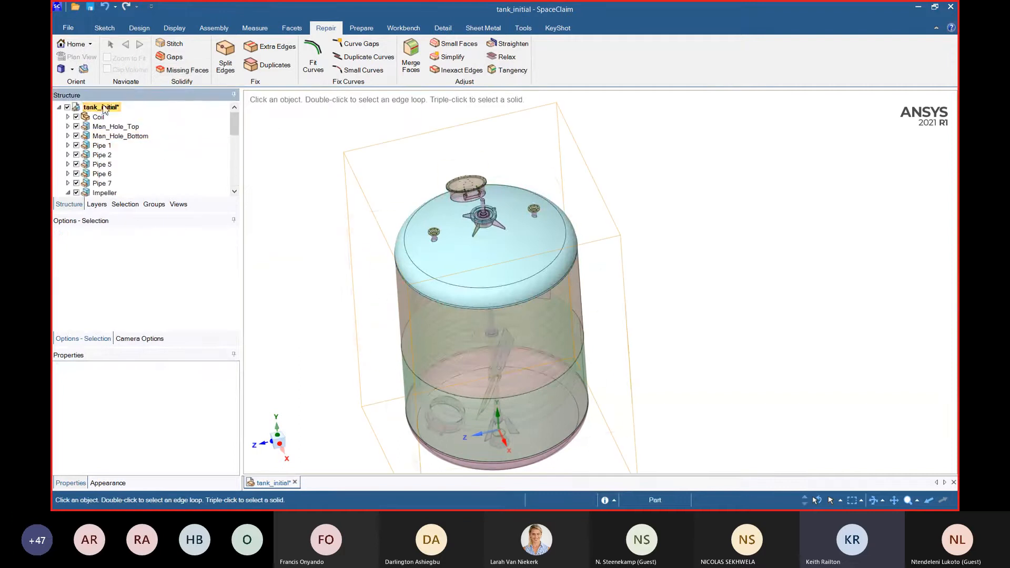
{"action": "left_click", "coordinate": [174, 28]}
{"action": "left_click", "coordinate": [358, 56]}
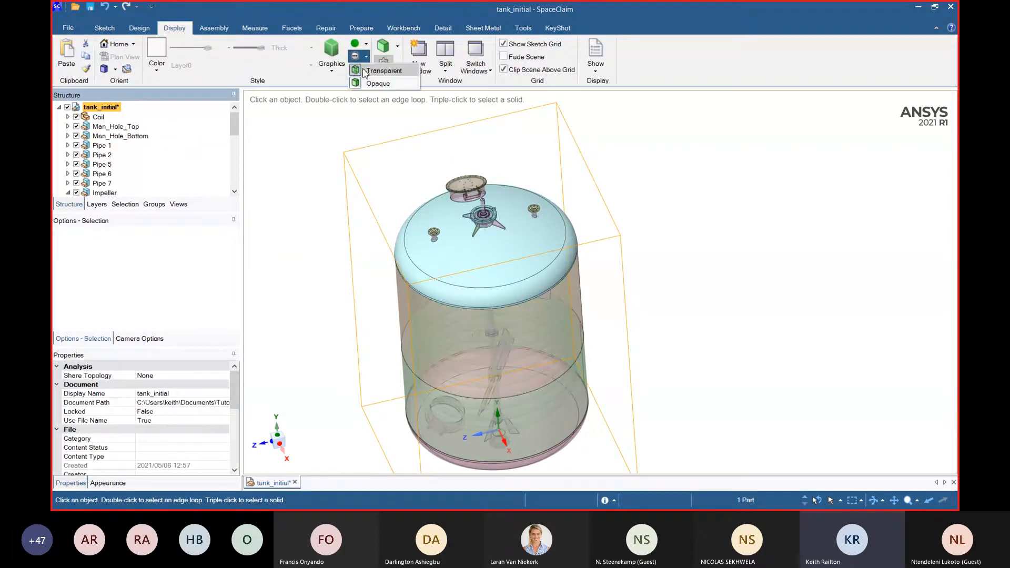
{"action": "left_click", "coordinate": [699, 194]}
- Hide everything except the Impeller component and examine its shaft and blades along the full length
{"action": "middle_click_drag", "start_coordinate": [699, 194], "coordinate": [683, 297]}
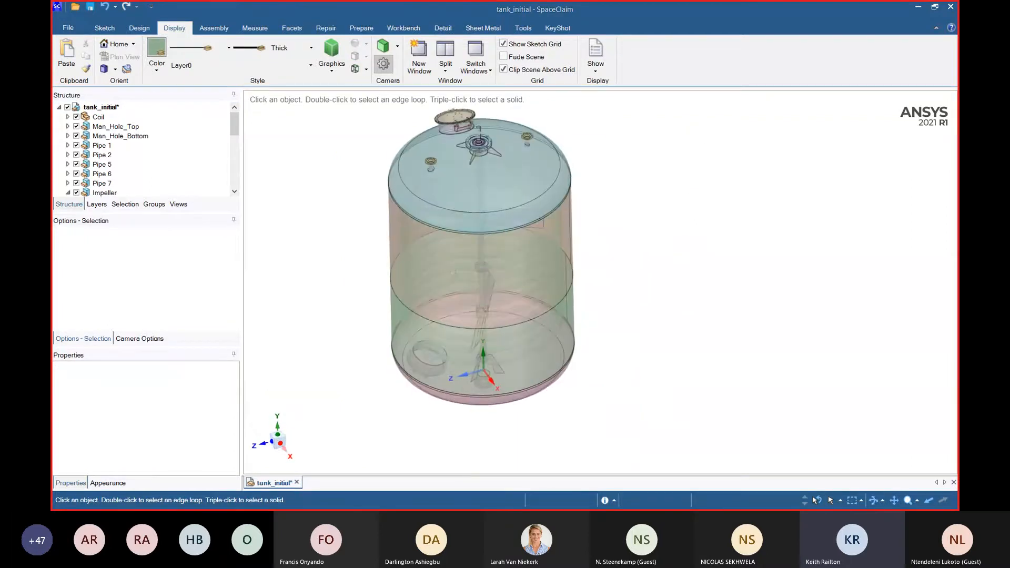
{"action": "middle_click_drag", "start_coordinate": [456, 229], "coordinate": [471, 225]}
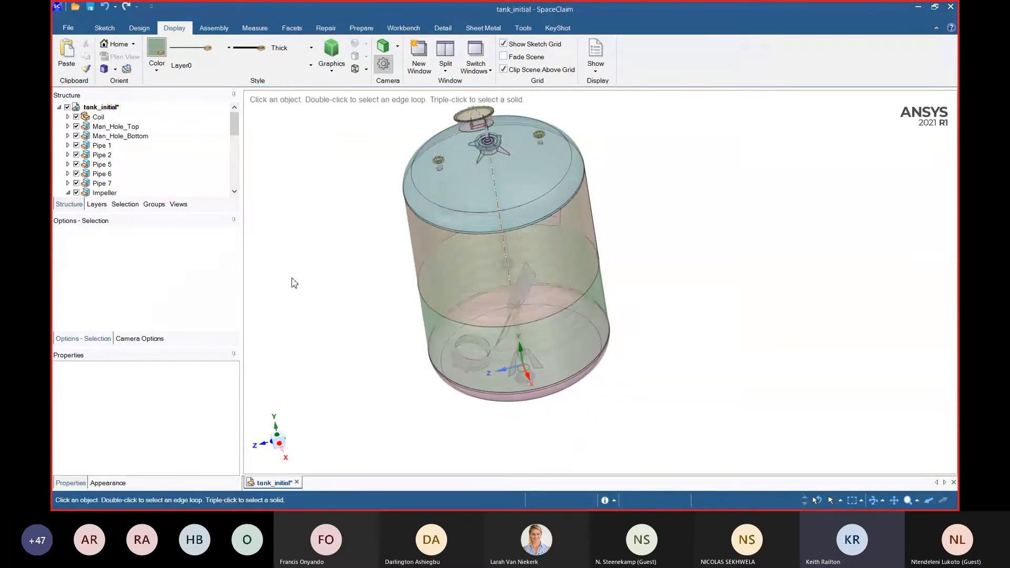
{"action": "middle_click_drag", "start_coordinate": [354, 279], "coordinate": [368, 244]}
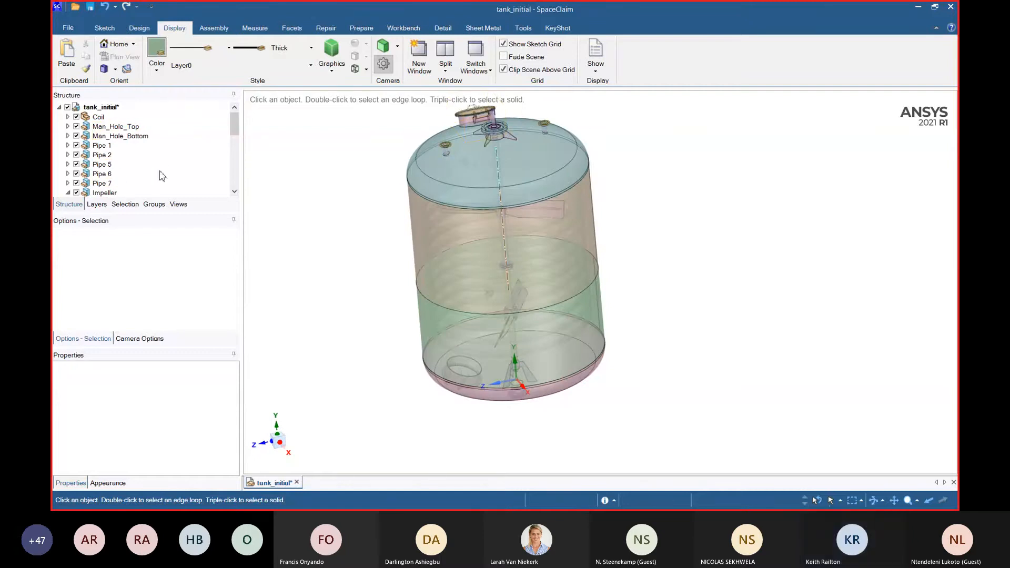
{"action": "scroll", "coordinate": [106, 148], "scroll_direction": "down", "scroll_amount": 2}
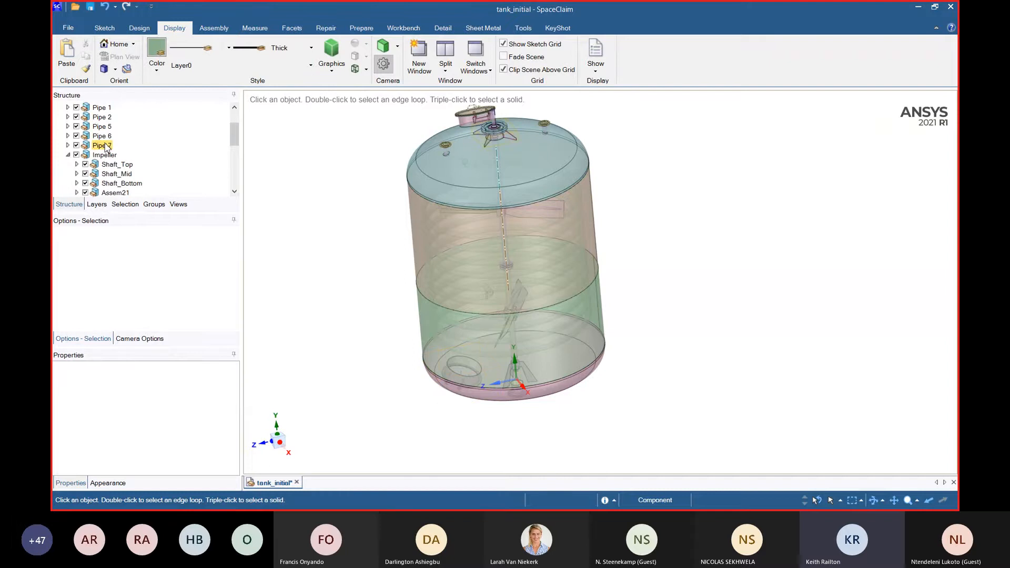
{"action": "left_click", "coordinate": [100, 155]}
{"action": "right_click", "coordinate": [102, 156]}
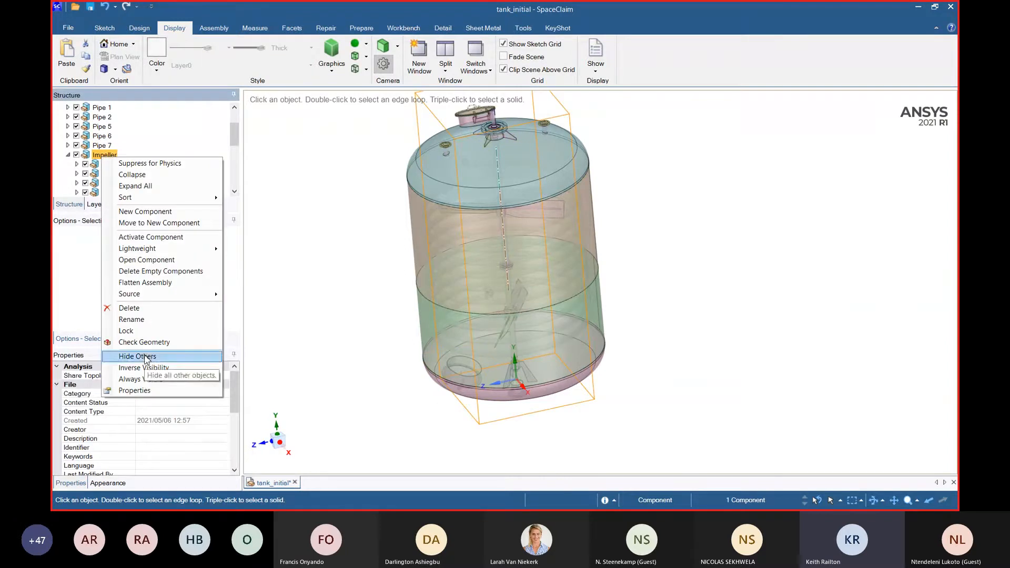
{"action": "left_click", "coordinate": [137, 356]}
{"action": "middle_click_drag", "start_coordinate": [390, 354], "coordinate": [428, 300]}
{"action": "scroll", "coordinate": [433, 304], "scroll_direction": "up", "scroll_amount": 2}
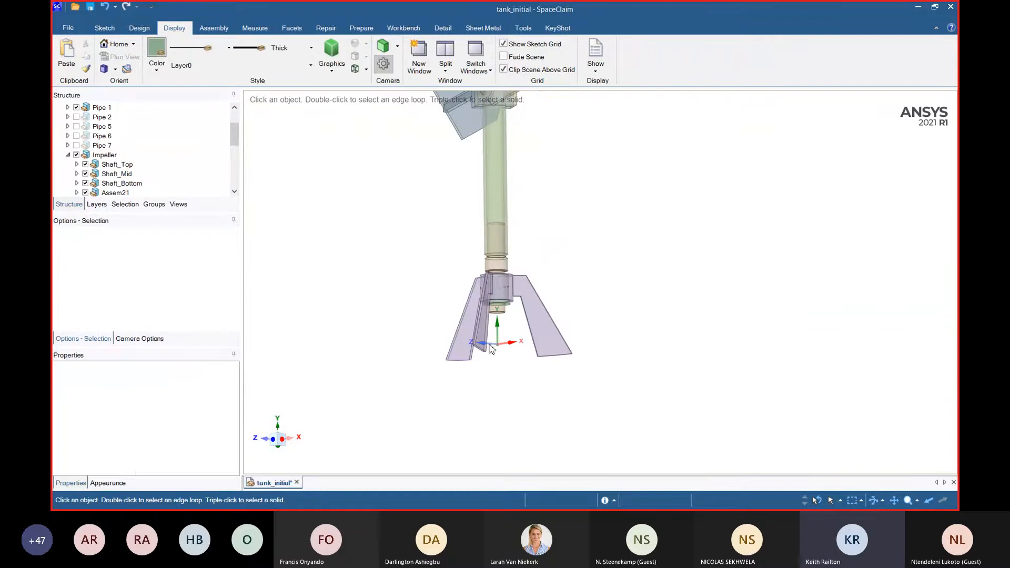
{"action": "scroll", "coordinate": [489, 162], "scroll_direction": "down", "scroll_amount": 5}
{"action": "scroll", "coordinate": [489, 162], "scroll_direction": "up", "scroll_amount": 5}
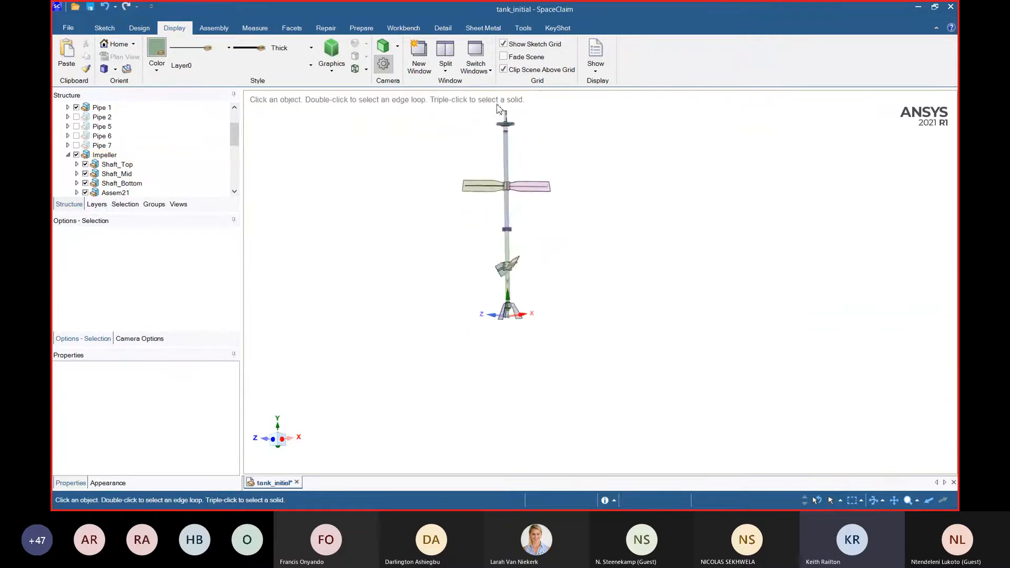
- Inspect the impeller up close from the top flange past the blade mounts down to the hub at the shaft's lower end
{"action": "middle_click_drag", "start_coordinate": [447, 210], "coordinate": [434, 220]}
{"action": "scroll", "coordinate": [434, 220], "scroll_direction": "down", "scroll_amount": 3}
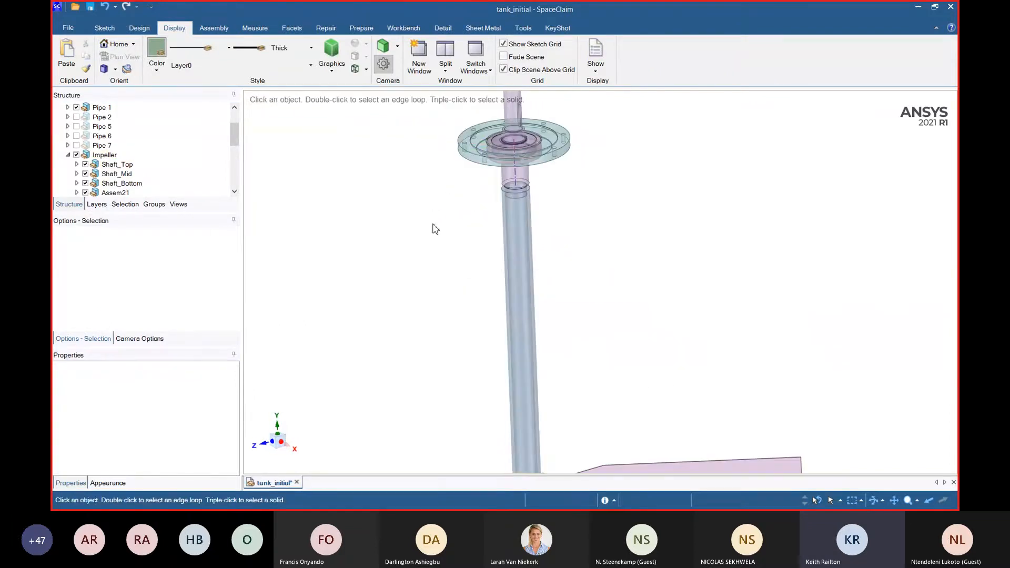
{"action": "scroll", "coordinate": [469, 374], "scroll_direction": "up", "scroll_amount": 4}
{"action": "middle_click_drag", "start_coordinate": [395, 311], "coordinate": [462, 319]}
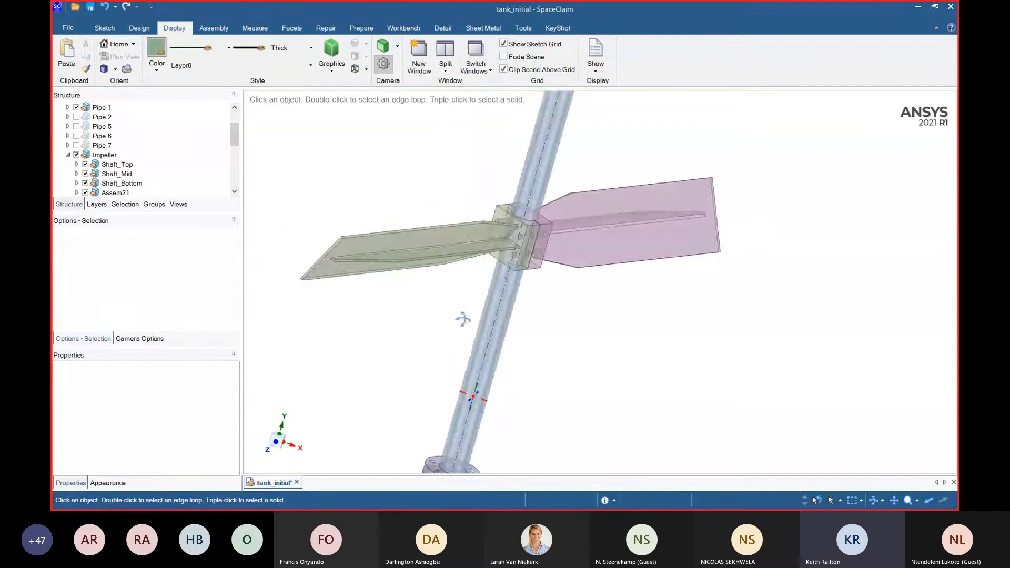
{"action": "scroll", "coordinate": [462, 319], "scroll_direction": "down", "scroll_amount": 3}
{"action": "middle_click_drag", "start_coordinate": [625, 376], "coordinate": [500, 378]}
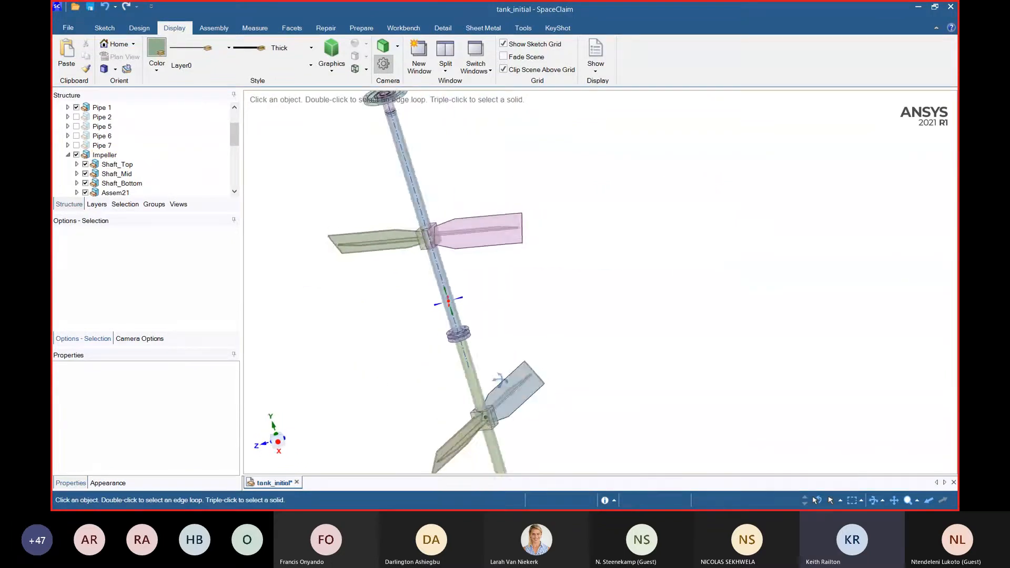
{"action": "scroll", "coordinate": [499, 379], "scroll_direction": "down", "scroll_amount": 2}
{"action": "scroll", "coordinate": [474, 410], "scroll_direction": "up", "scroll_amount": 6}
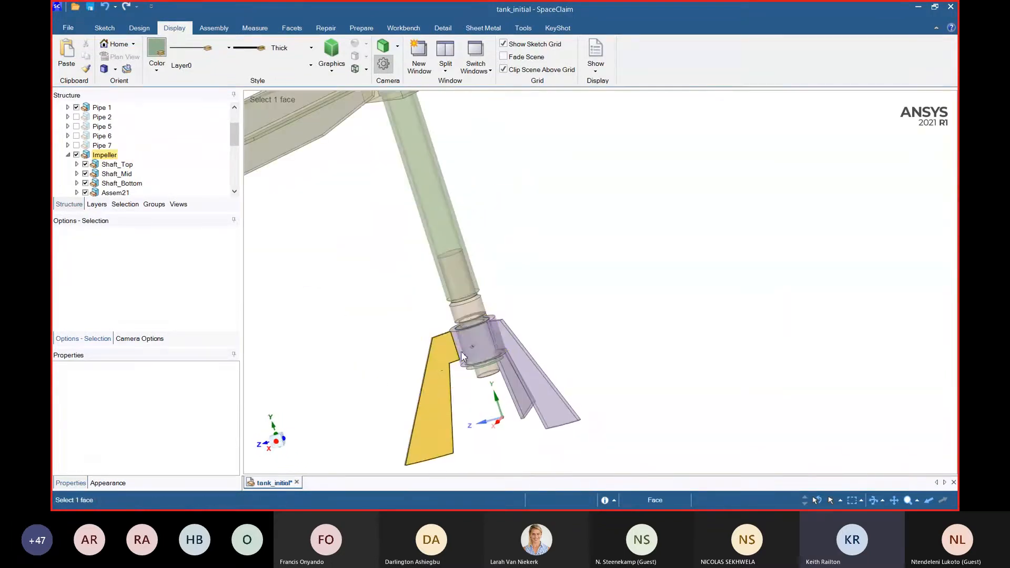
{"action": "middle_click_drag", "start_coordinate": [460, 351], "coordinate": [638, 379]}
{"action": "scroll", "coordinate": [638, 379], "scroll_direction": "up", "scroll_amount": 5}
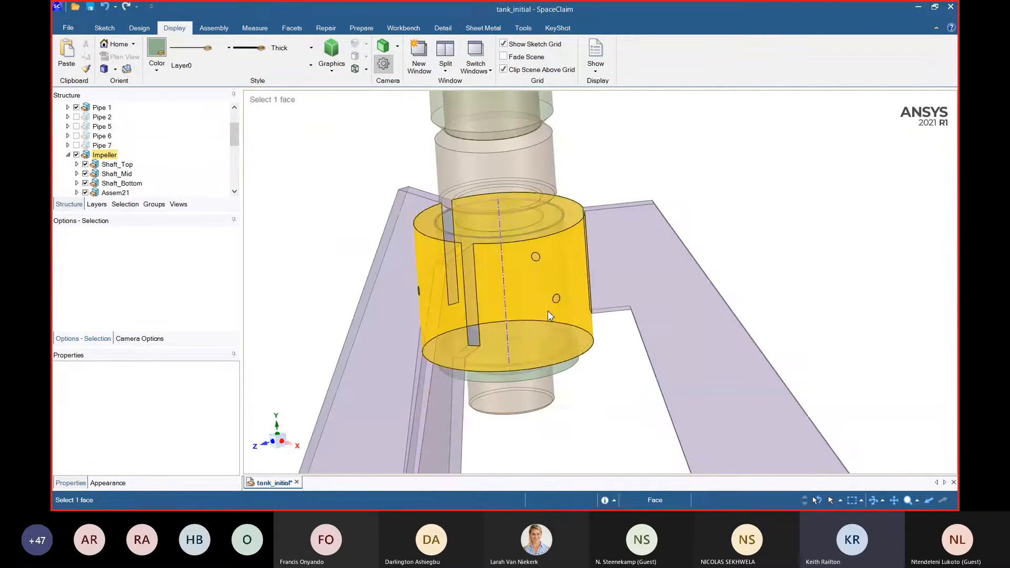
{"action": "scroll", "coordinate": [547, 311], "scroll_direction": "up", "scroll_amount": 4}
{"action": "scroll", "coordinate": [410, 265], "scroll_direction": "down", "scroll_amount": 5}
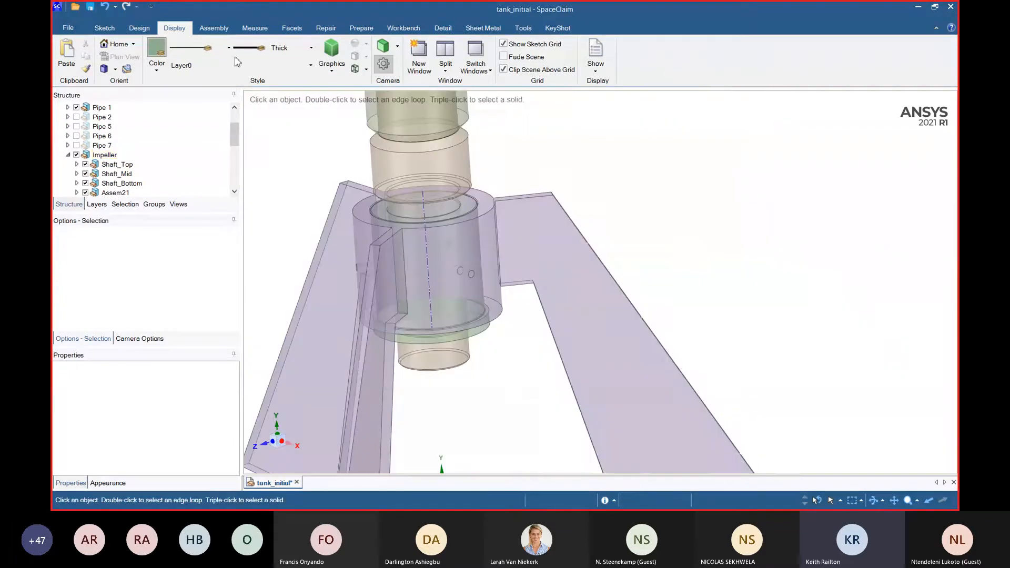
- Delete the solid stepped plug body that connects the lower shaft tube to the bottom hub
{"action": "left_click", "coordinate": [138, 28]}
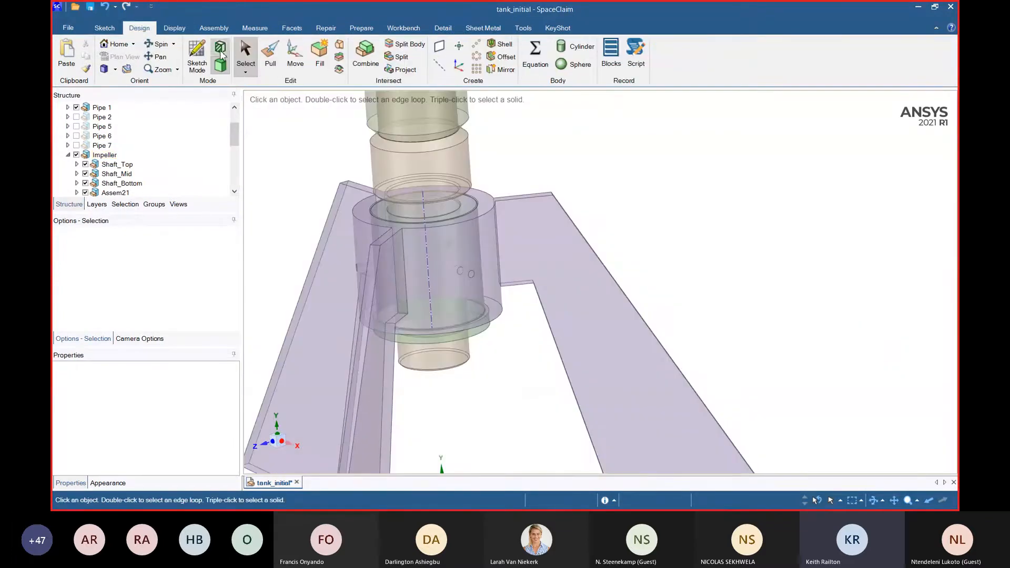
{"action": "left_click", "coordinate": [247, 55]}
{"action": "left_click", "coordinate": [463, 274]}
{"action": "scroll", "coordinate": [473, 287], "scroll_direction": "up", "scroll_amount": 5}
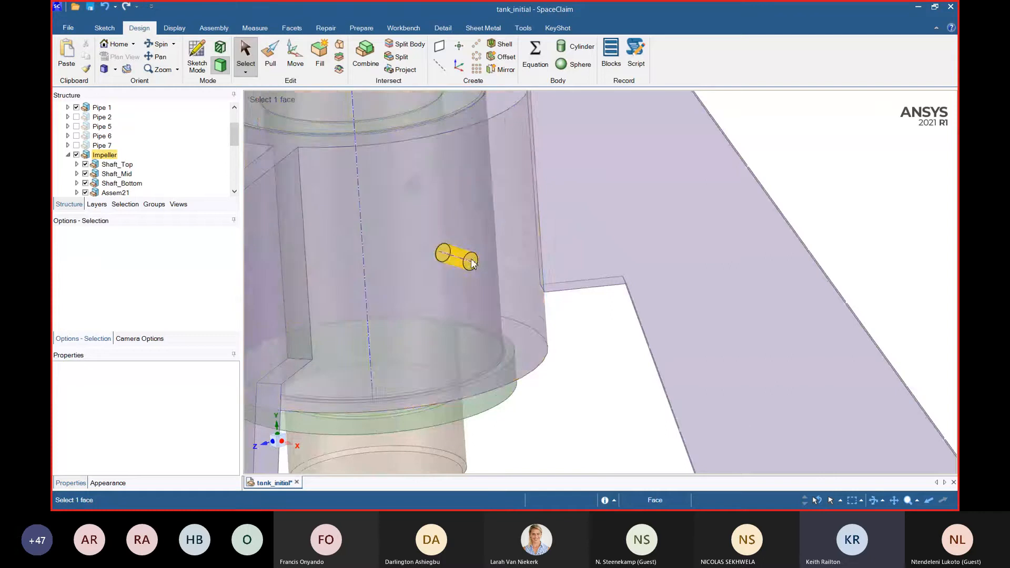
{"action": "scroll", "coordinate": [534, 378], "scroll_direction": "down", "scroll_amount": 6}
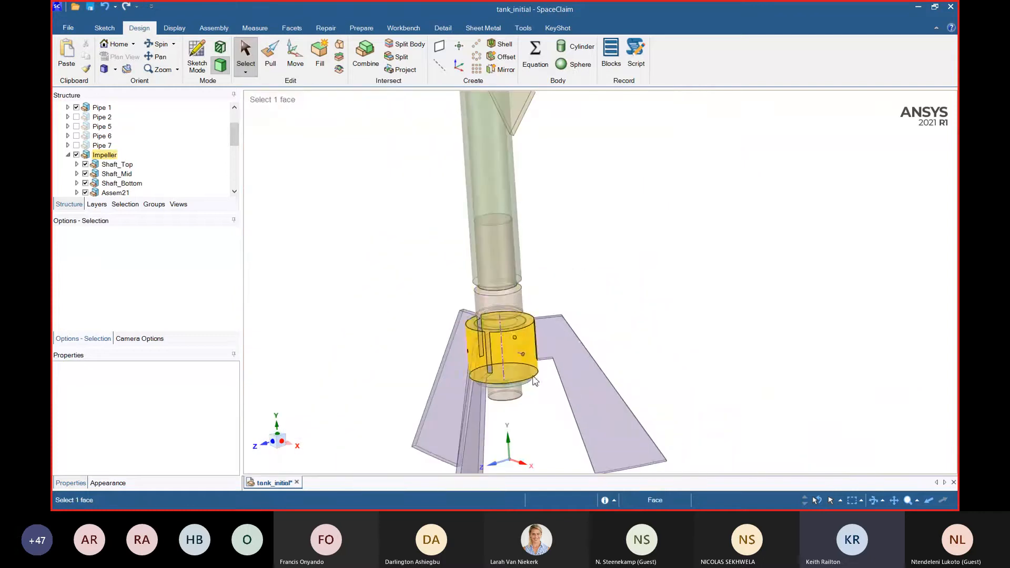
{"action": "left_click", "coordinate": [516, 316]}
{"action": "left_click", "coordinate": [515, 316]}
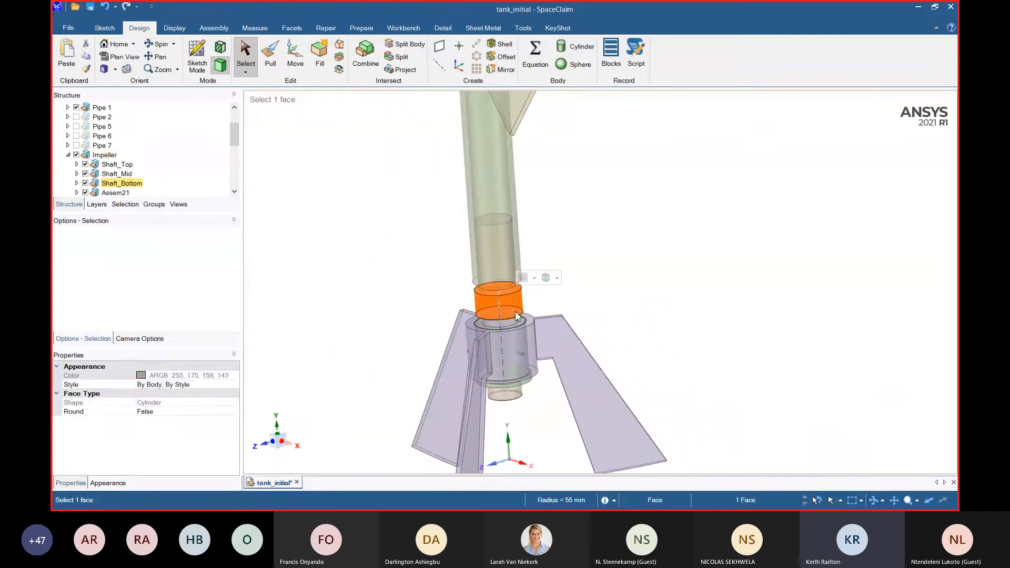
{"action": "triple_click", "coordinate": [515, 316]}
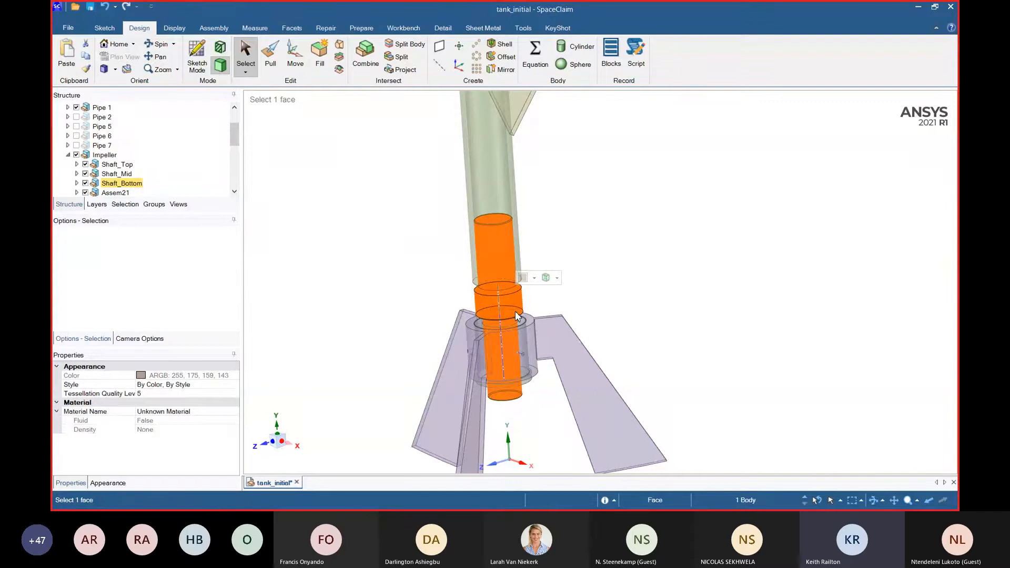
{"action": "key", "text": "Delete"}
- Remove the conical chamfer face at the lower shaft's end and delete the sleeve body inside the bottom hub
{"action": "scroll", "coordinate": [515, 315], "scroll_direction": "up", "scroll_amount": 3}
{"action": "left_click", "coordinate": [487, 265]}
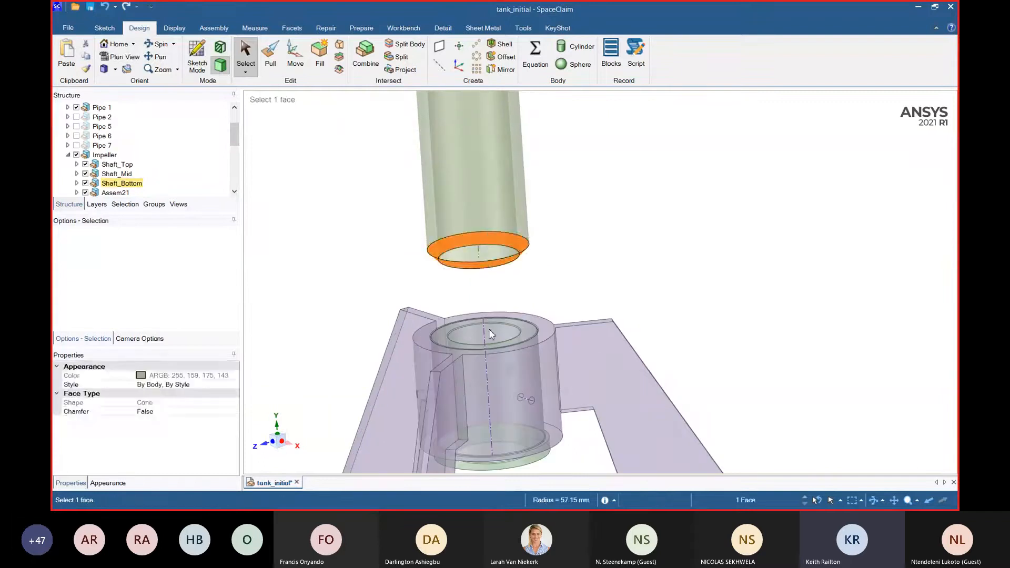
{"action": "left_click", "coordinate": [524, 338]}
{"action": "triple_click", "coordinate": [524, 335]}
{"action": "key", "text": "Delete"}
- Remove the narrow chamfer face around the lower edge of the bottom hub's bore
{"action": "scroll", "coordinate": [524, 335], "scroll_direction": "up", "scroll_amount": 3}
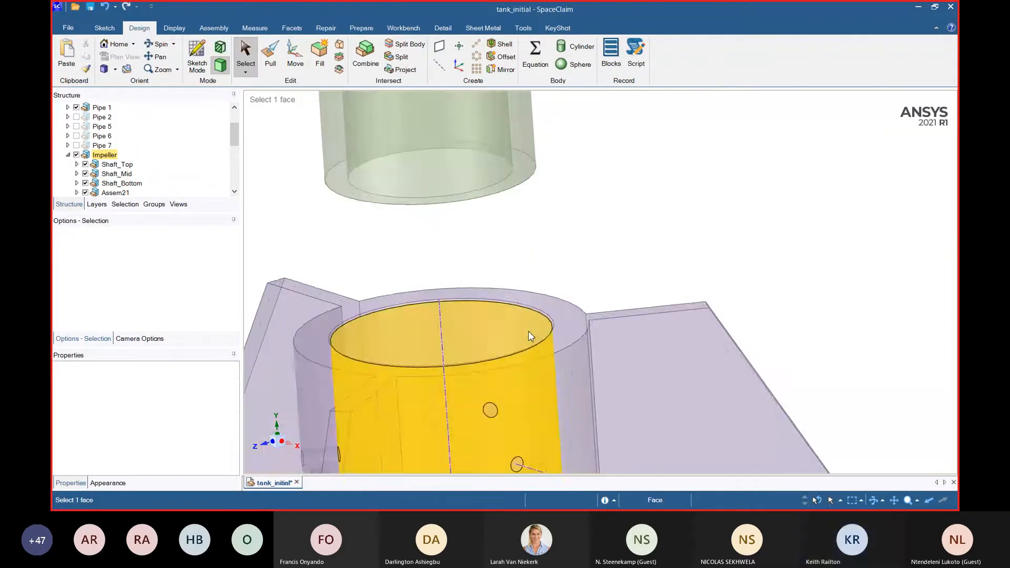
{"action": "scroll", "coordinate": [528, 330], "scroll_direction": "up", "scroll_amount": 2}
{"action": "scroll", "coordinate": [417, 232], "scroll_direction": "down", "scroll_amount": 5}
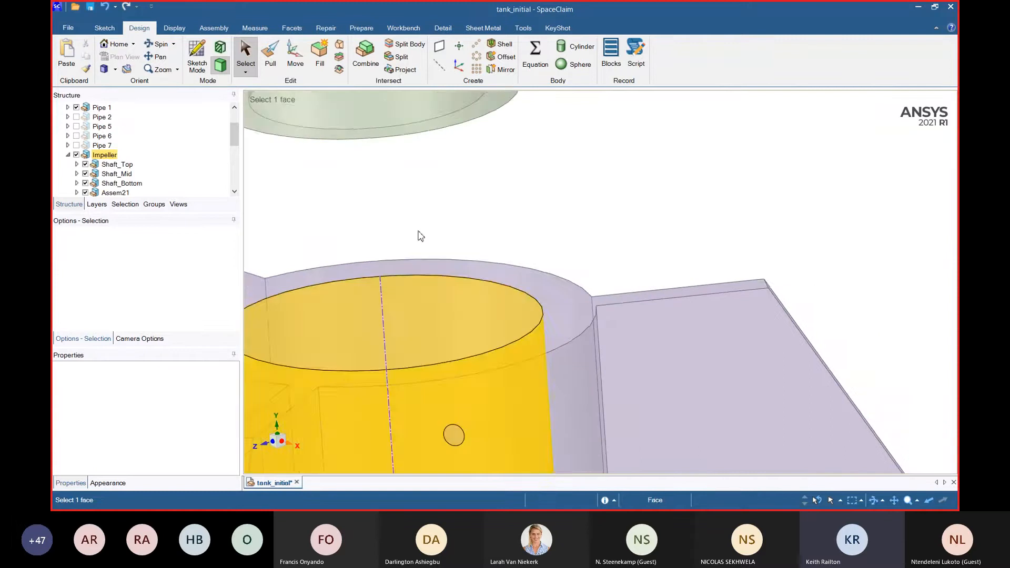
{"action": "scroll", "coordinate": [463, 347], "scroll_direction": "up", "scroll_amount": 6}
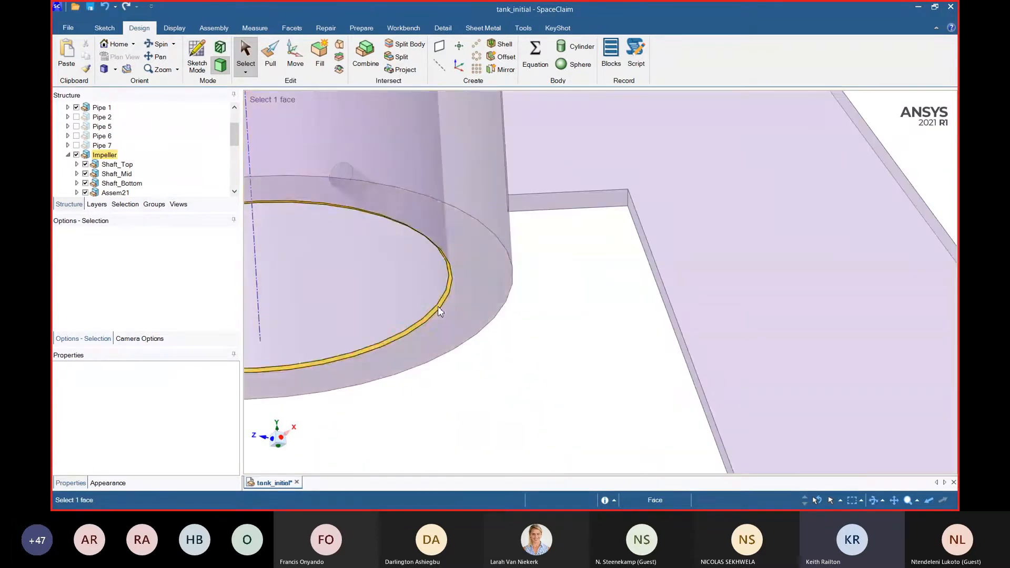
{"action": "left_click", "coordinate": [438, 310]}
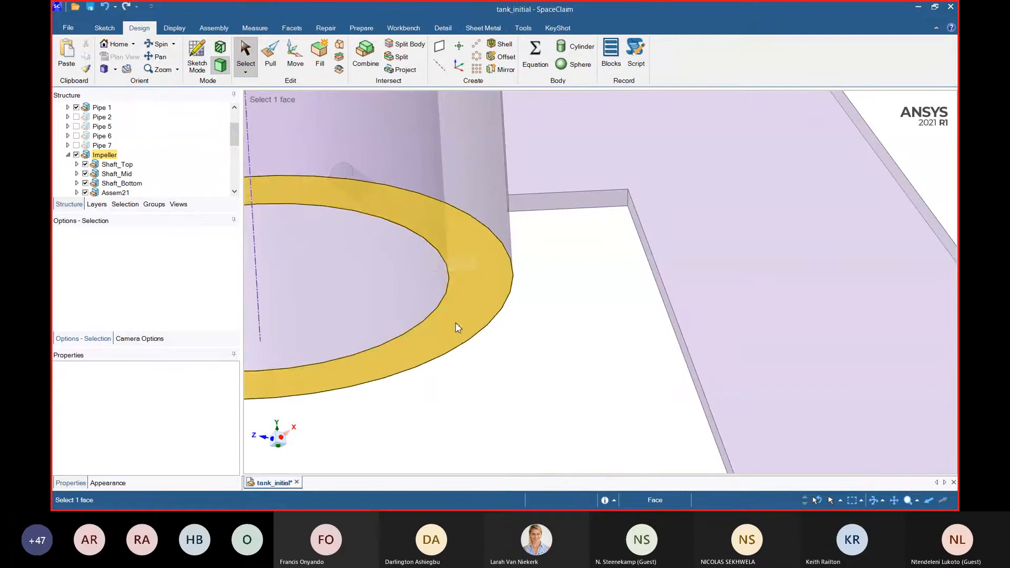
- Select the small radial holes in the bottom hub by equal cylinder radius and fill them
{"action": "scroll", "coordinate": [457, 342], "scroll_direction": "down", "scroll_amount": 5}
{"action": "scroll", "coordinate": [440, 279], "scroll_direction": "up", "scroll_amount": 5}
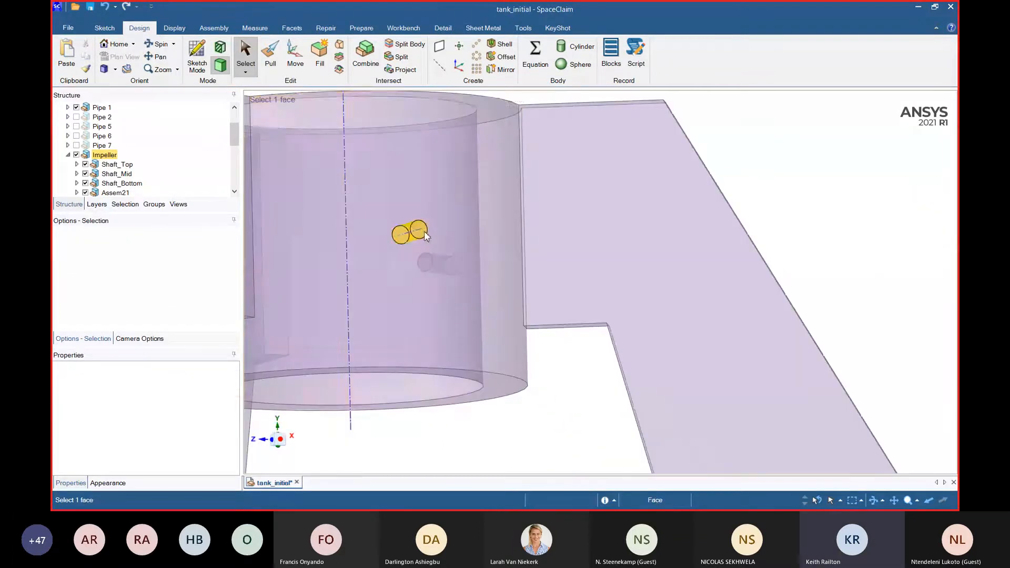
{"action": "left_click", "coordinate": [424, 231]}
{"action": "left_click", "coordinate": [126, 204]}
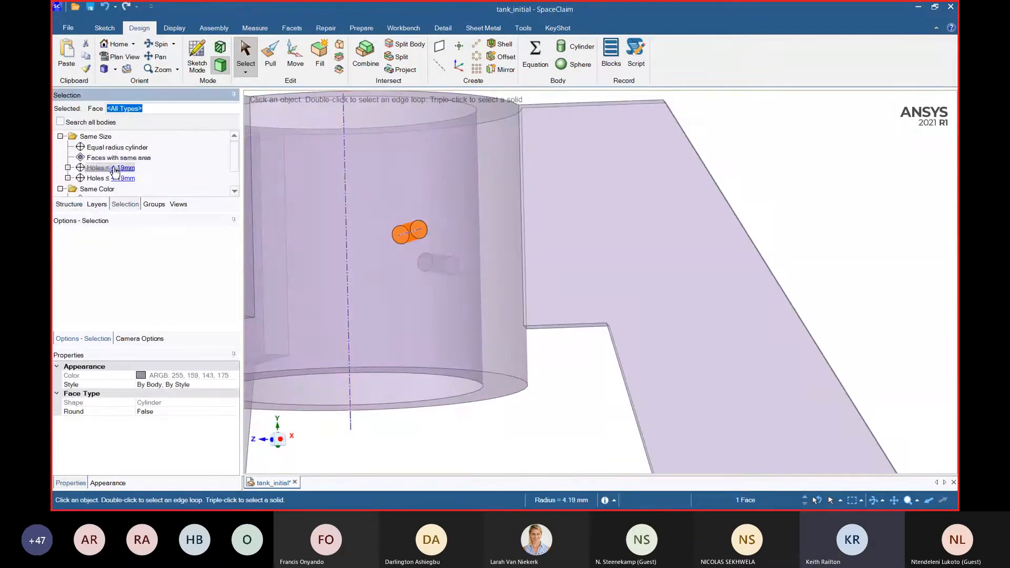
{"action": "scroll", "coordinate": [492, 415], "scroll_direction": "down", "scroll_amount": 5}
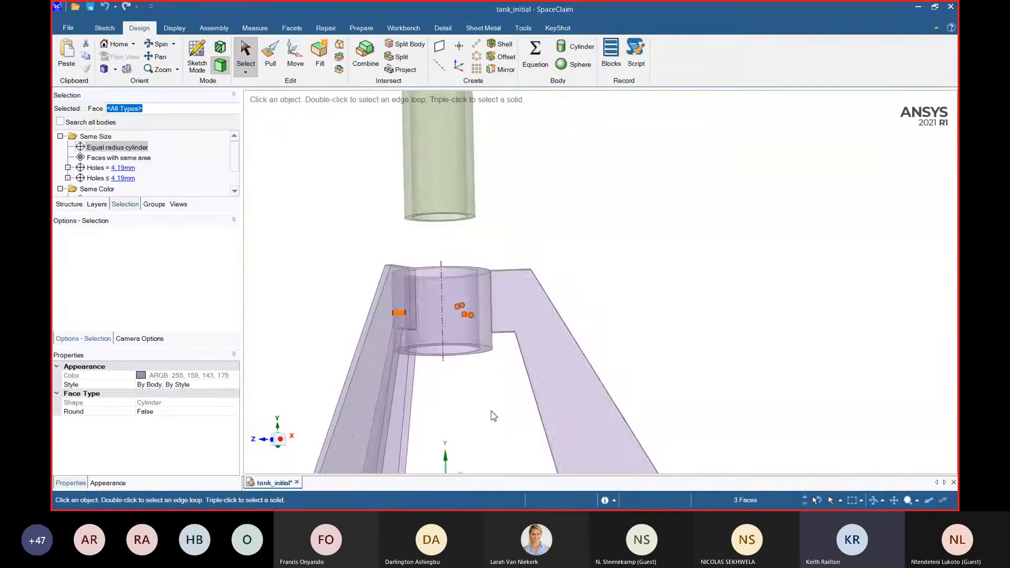
{"action": "left_click", "coordinate": [486, 421]}
- Fill the central bore of the bottom hub and the hollow inside of the lower shaft tube
{"action": "scroll", "coordinate": [480, 405], "scroll_direction": "down", "scroll_amount": 5}
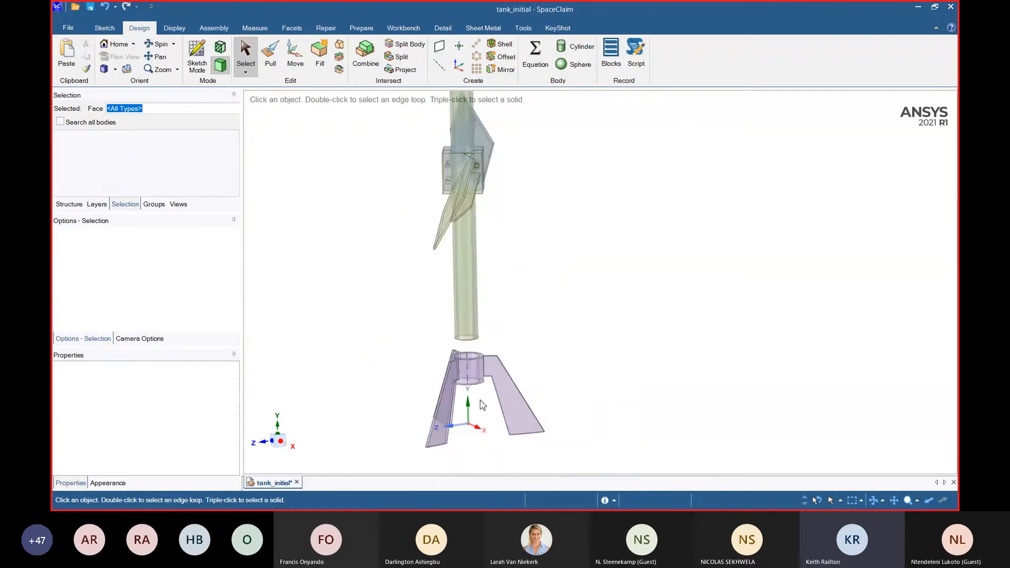
{"action": "middle_click_drag", "start_coordinate": [480, 406], "coordinate": [491, 419]}
{"action": "scroll", "coordinate": [487, 406], "scroll_direction": "up", "scroll_amount": 5}
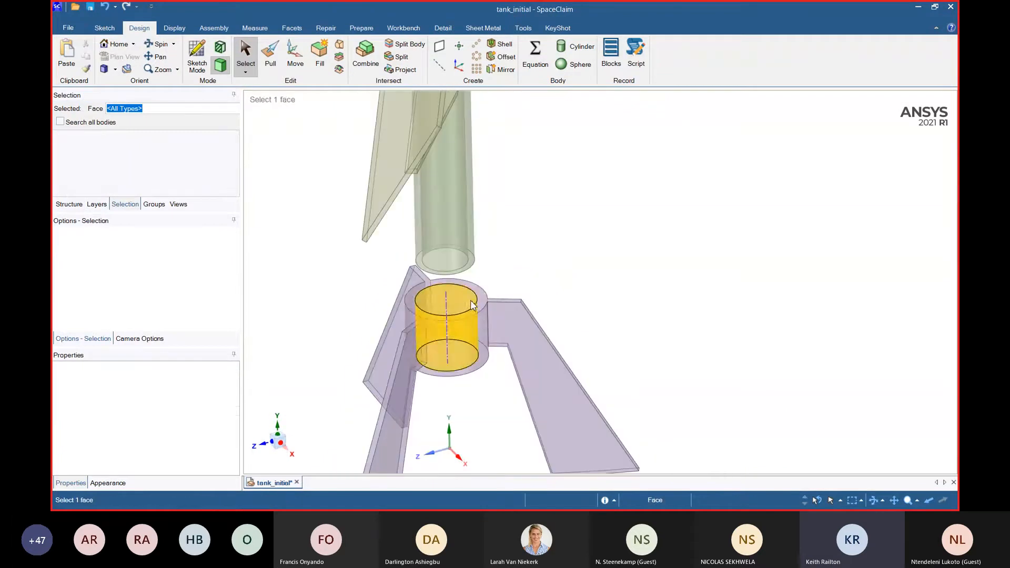
{"action": "middle_click_drag", "start_coordinate": [458, 322], "coordinate": [457, 232]}
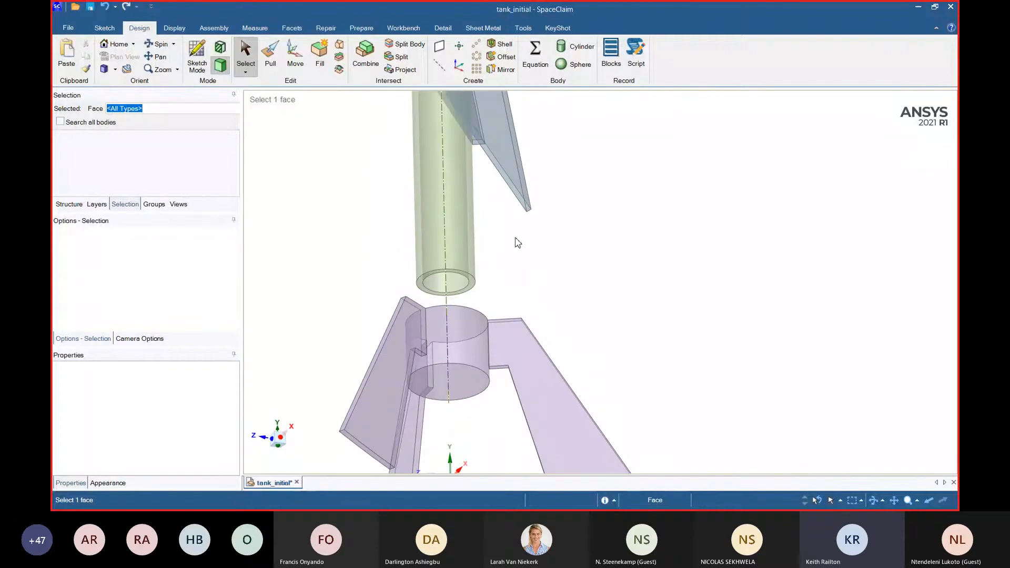
{"action": "left_click", "coordinate": [459, 281]}
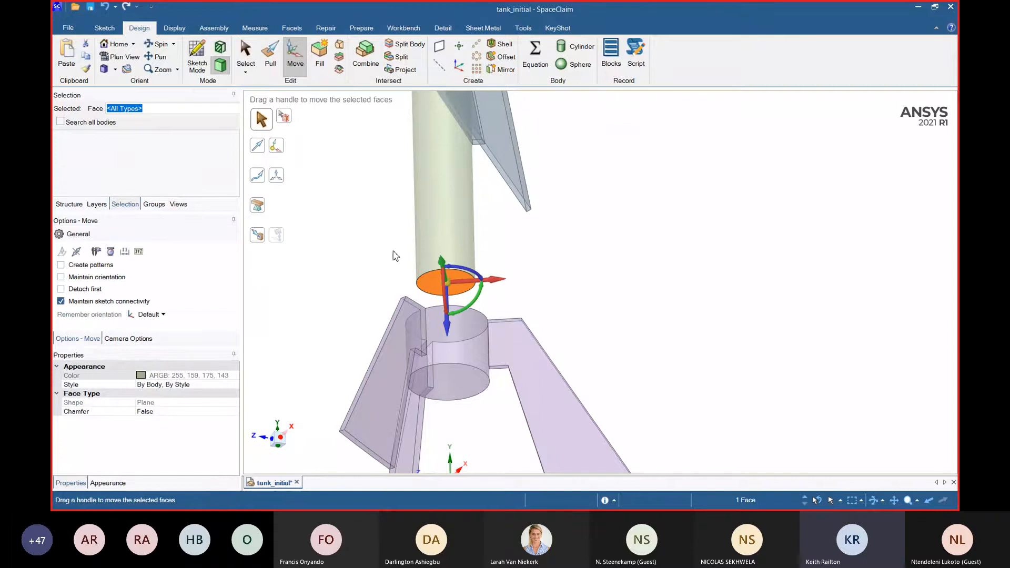
- Move the lower shaft's end face along its axis up to the top face of the bottom hub
{"action": "left_click", "coordinate": [446, 323]}
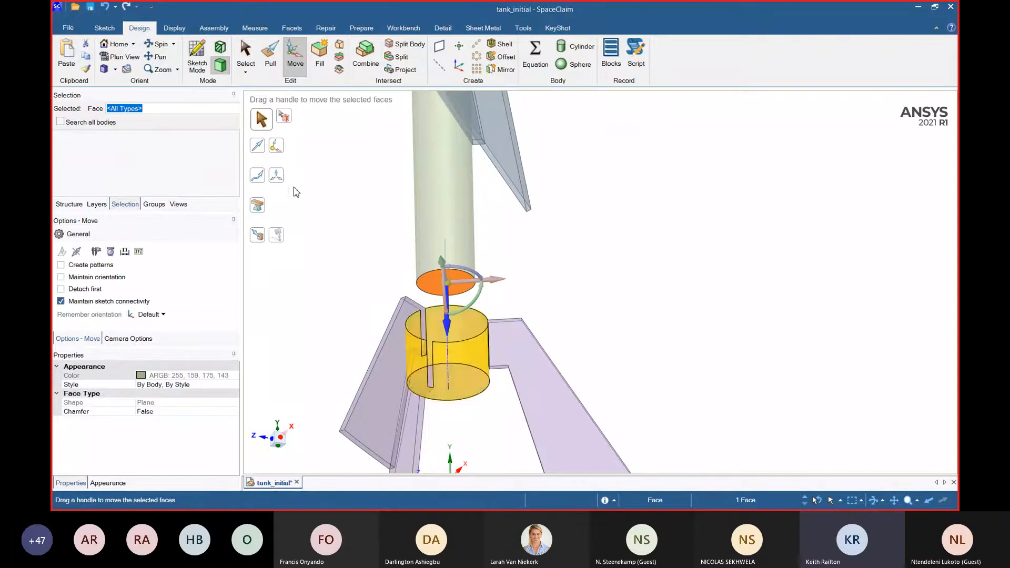
{"action": "left_click", "coordinate": [259, 236]}
{"action": "middle_click_drag", "start_coordinate": [365, 251], "coordinate": [447, 321]}
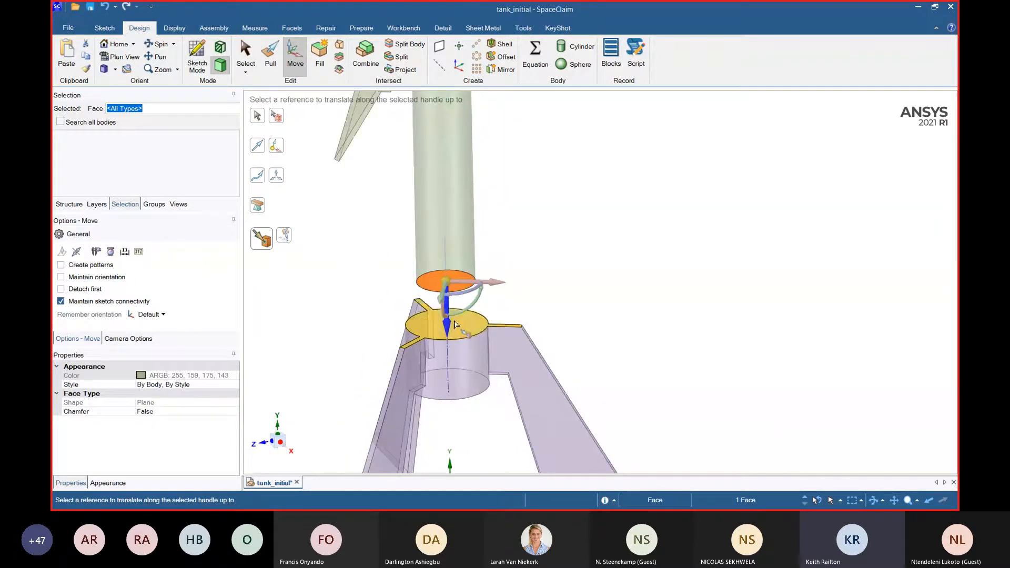
{"action": "left_click", "coordinate": [536, 293]}
{"action": "left_click", "coordinate": [521, 247]}
- Delete the small nut body on the block that clamps the lower blades to the shaft
{"action": "scroll", "coordinate": [526, 274], "scroll_direction": "down", "scroll_amount": 5}
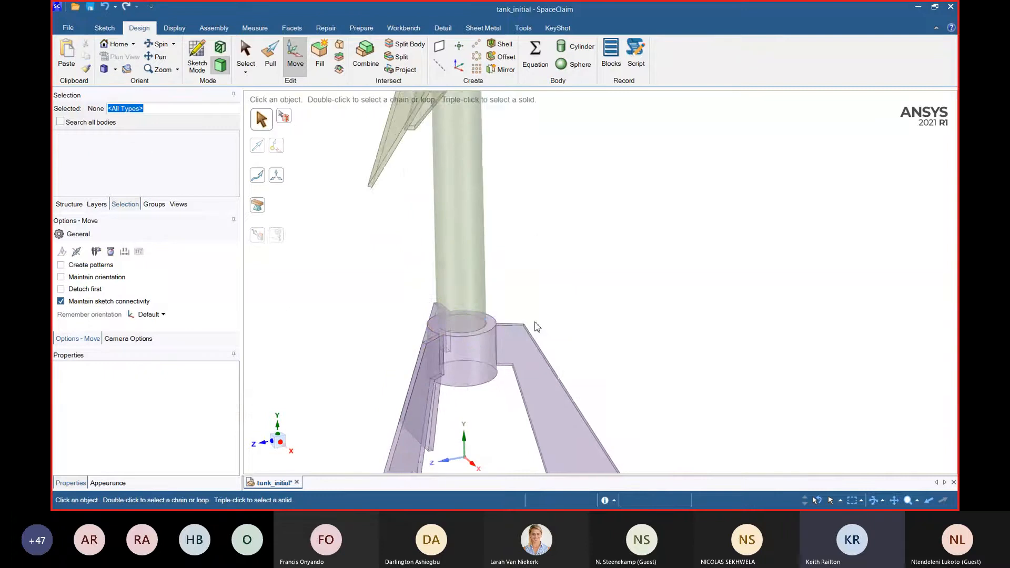
{"action": "middle_click_drag", "start_coordinate": [534, 315], "coordinate": [556, 264]}
{"action": "scroll", "coordinate": [505, 221], "scroll_direction": "up", "scroll_amount": 6}
{"action": "left_click", "coordinate": [529, 260]}
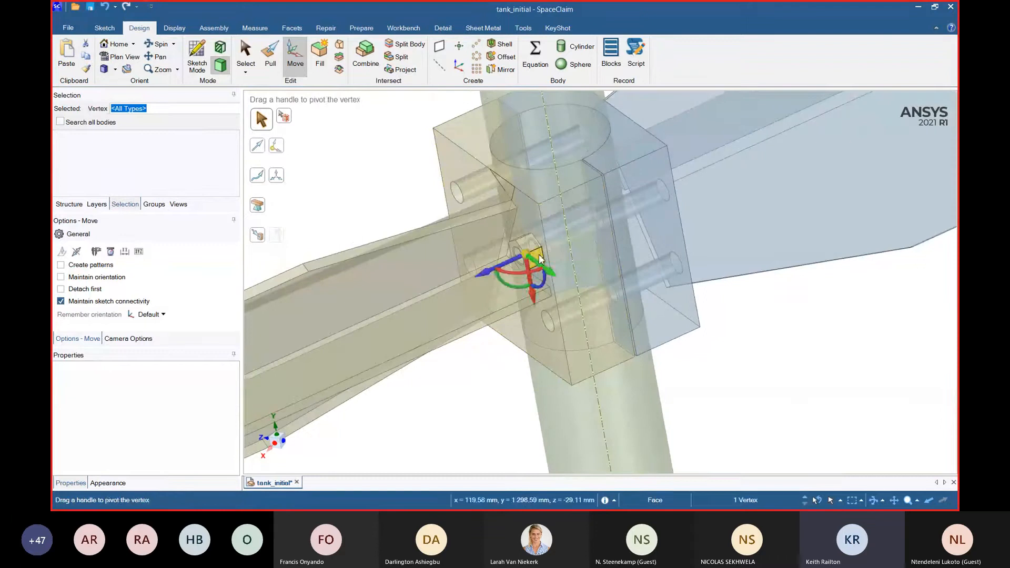
{"action": "left_click", "coordinate": [538, 254]}
{"action": "triple_click", "coordinate": [539, 253]}
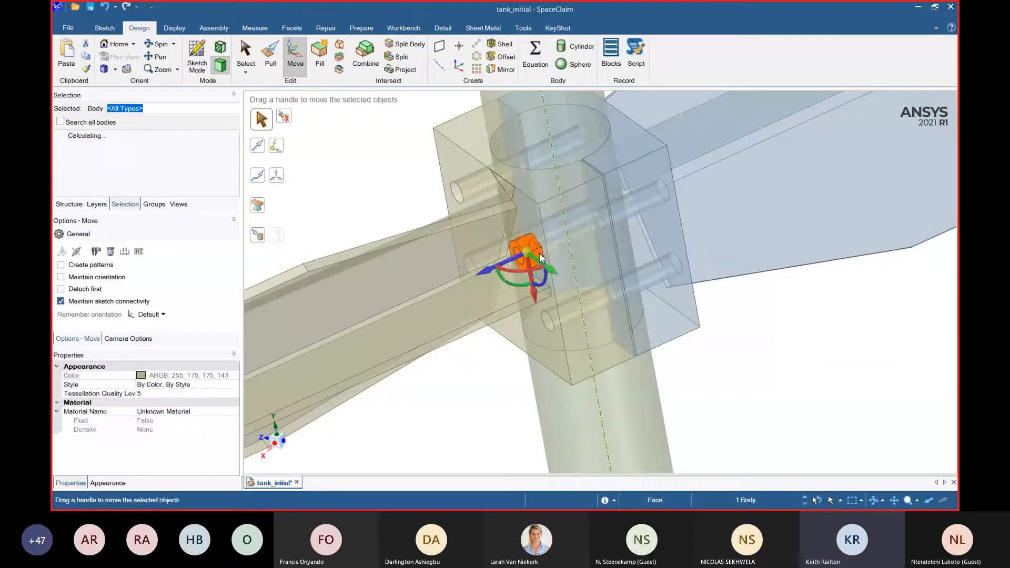
{"action": "left_click", "coordinate": [539, 254]}
{"action": "triple_click", "coordinate": [539, 254]}
{"action": "double_click", "coordinate": [539, 252]}
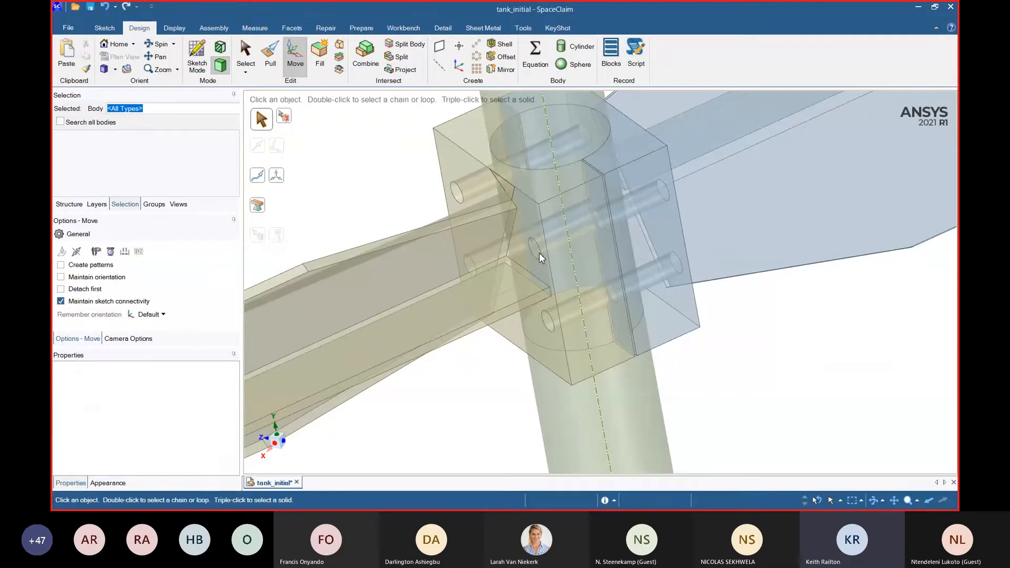
{"action": "scroll", "coordinate": [538, 252], "scroll_direction": "down", "scroll_amount": 5}
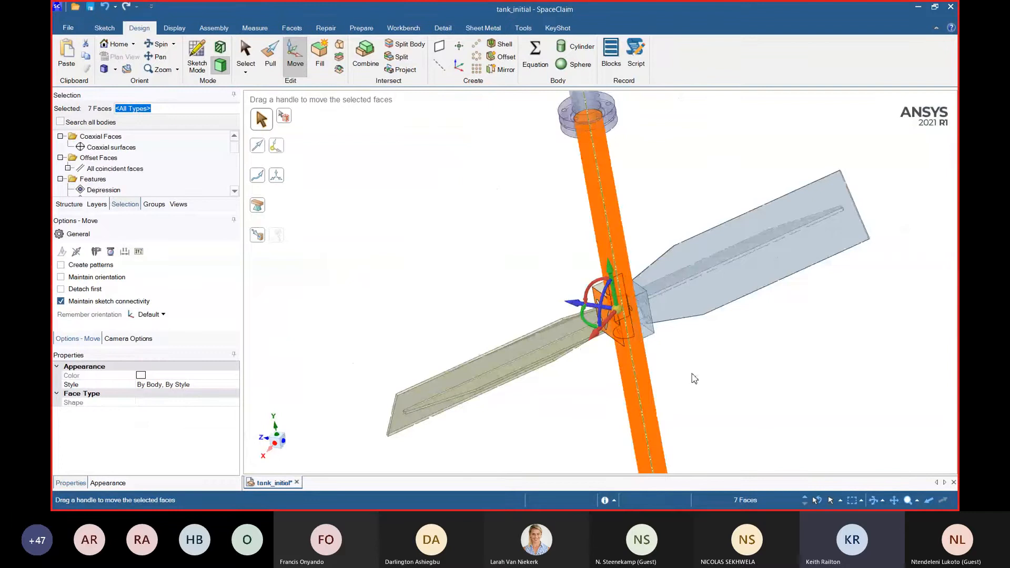
{"action": "double_click", "coordinate": [736, 284]}
{"action": "scroll", "coordinate": [744, 200], "scroll_direction": "up", "scroll_amount": 5}
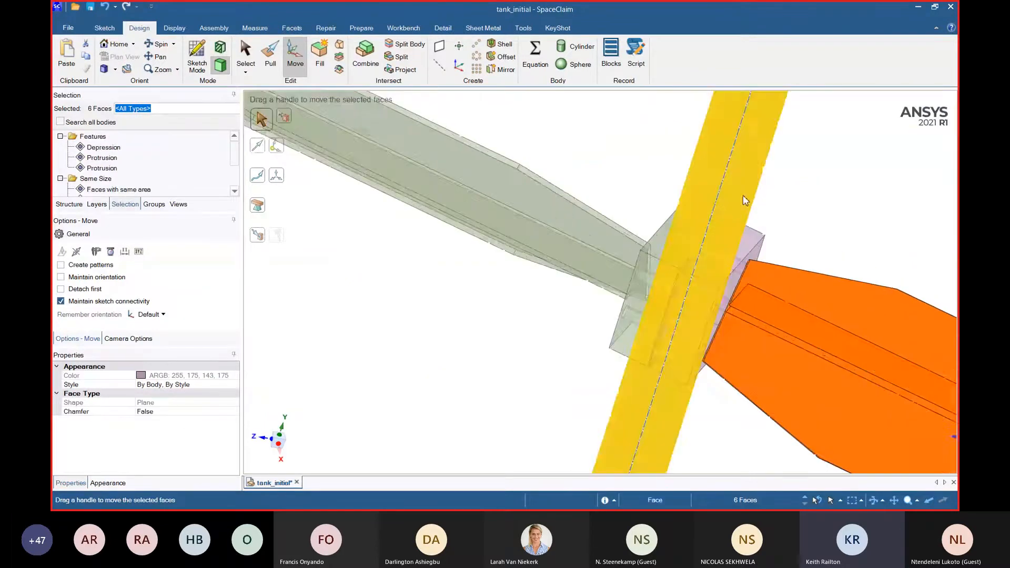
{"action": "scroll", "coordinate": [568, 373], "scroll_direction": "down", "scroll_amount": 3}
- Select every cylinder with the same 11 mm radius as the clamp block's bolt hole across all bodies and fill the holes
{"action": "middle_click_drag", "start_coordinate": [568, 374], "coordinate": [535, 329]}
{"action": "scroll", "coordinate": [557, 316], "scroll_direction": "up", "scroll_amount": 10}
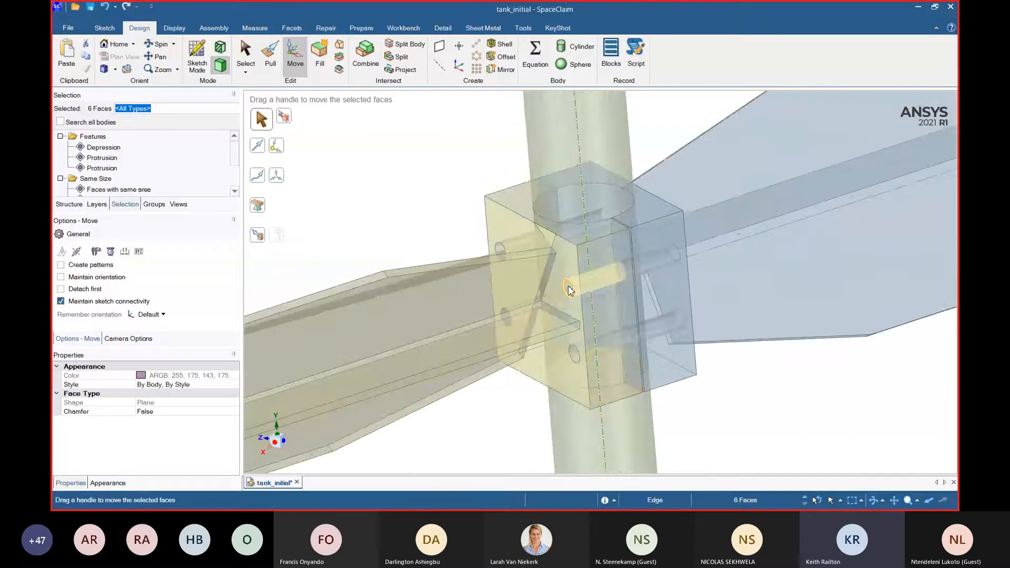
{"action": "left_click", "coordinate": [573, 291]}
{"action": "scroll", "coordinate": [532, 311], "scroll_direction": "down", "scroll_amount": 8}
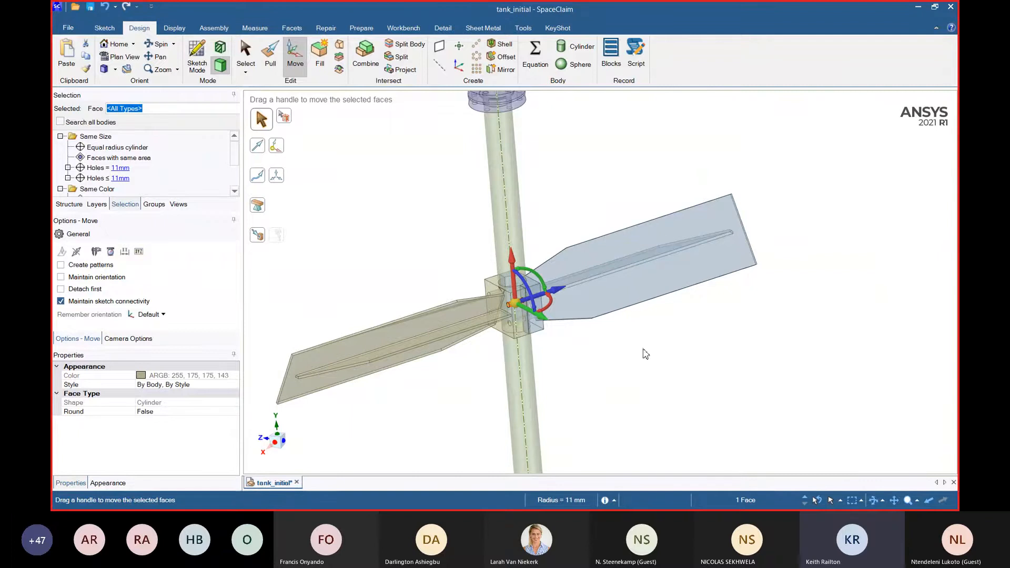
{"action": "left_click", "coordinate": [60, 121]}
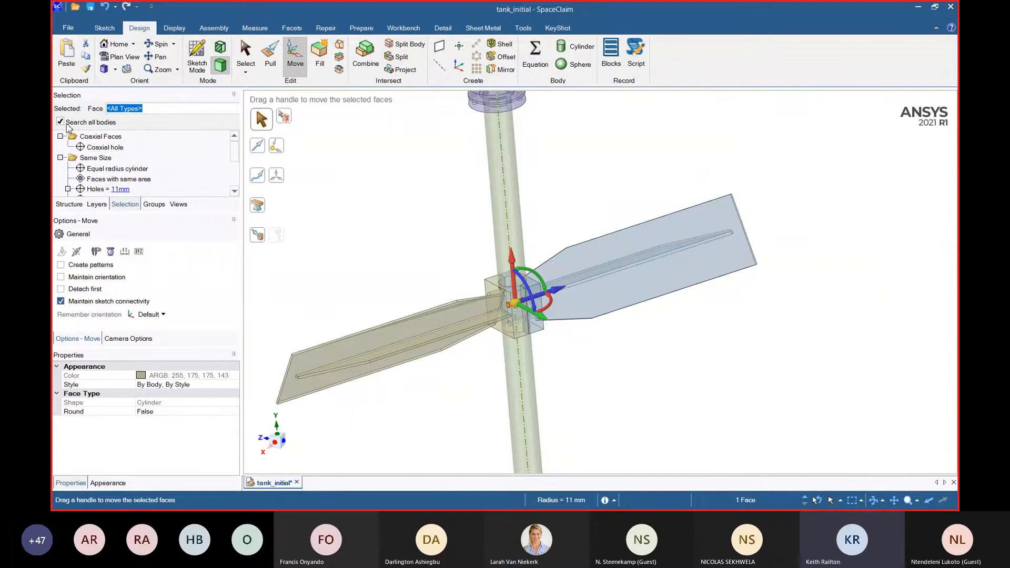
{"action": "left_click", "coordinate": [127, 169]}
{"action": "scroll", "coordinate": [549, 343], "scroll_direction": "down", "scroll_amount": 3}
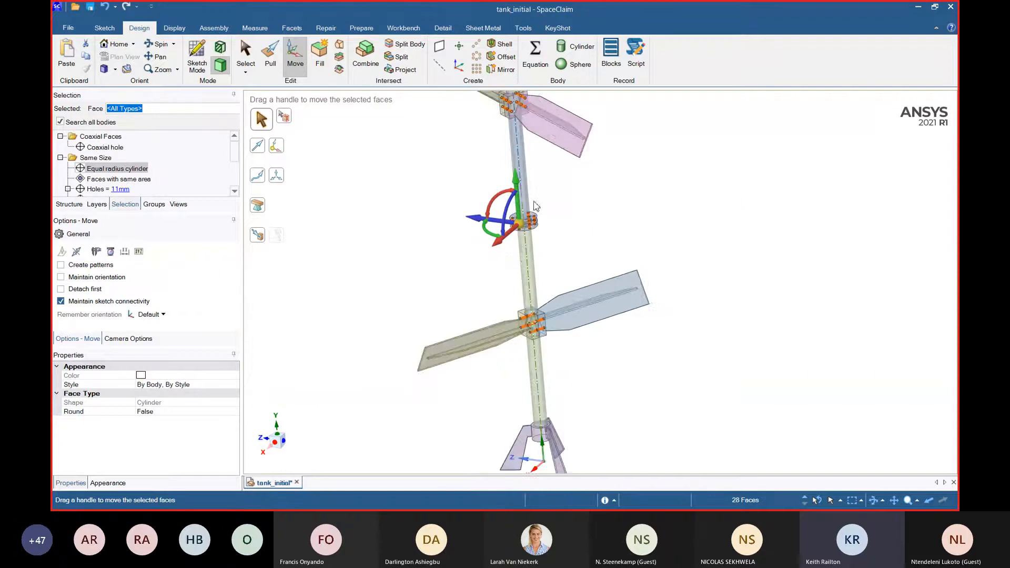
{"action": "scroll", "coordinate": [530, 195], "scroll_direction": "down", "scroll_amount": 3}
{"action": "scroll", "coordinate": [550, 145], "scroll_direction": "up", "scroll_amount": 6}
{"action": "scroll", "coordinate": [473, 195], "scroll_direction": "down", "scroll_amount": 3}
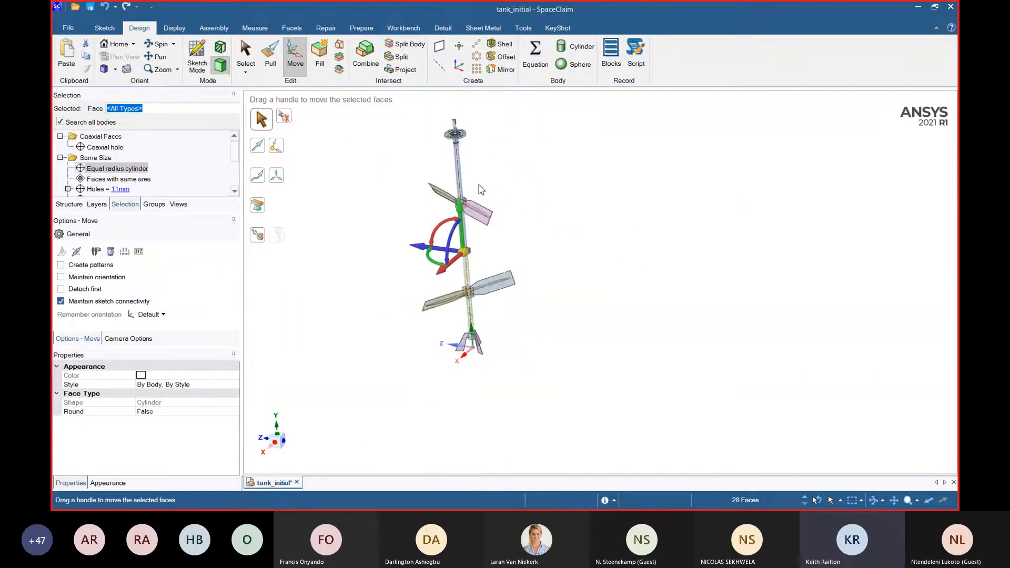
{"action": "scroll", "coordinate": [447, 273], "scroll_direction": "up", "scroll_amount": 6}
{"action": "scroll", "coordinate": [496, 377], "scroll_direction": "down", "scroll_amount": 3}
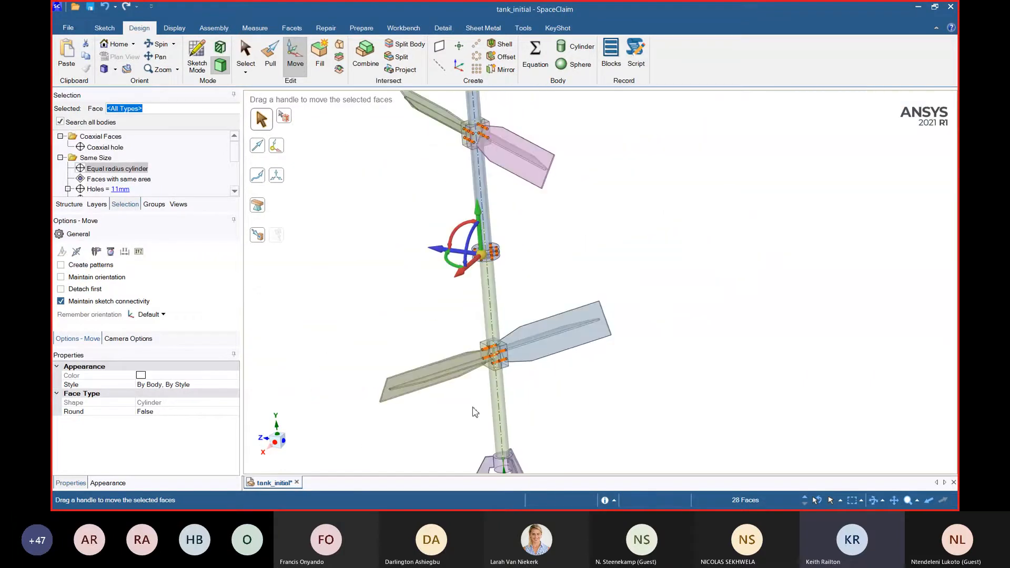
{"action": "left_click", "coordinate": [419, 310]}
{"action": "scroll", "coordinate": [509, 228], "scroll_direction": "up", "scroll_amount": 5}
{"action": "scroll", "coordinate": [484, 274], "scroll_direction": "down", "scroll_amount": 2}
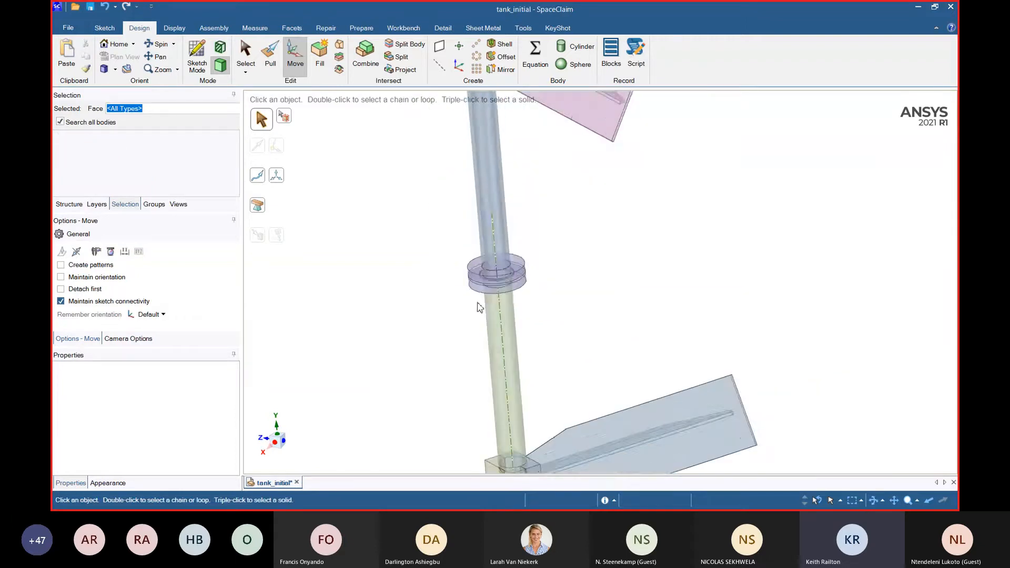
- Examine the impeller's shaft, coupling flanges, blade clamp blocks and bottom hub for remaining holes or small features
{"action": "scroll", "coordinate": [479, 308], "scroll_direction": "down", "scroll_amount": 3}
{"action": "scroll", "coordinate": [444, 312], "scroll_direction": "down", "scroll_amount": 4}
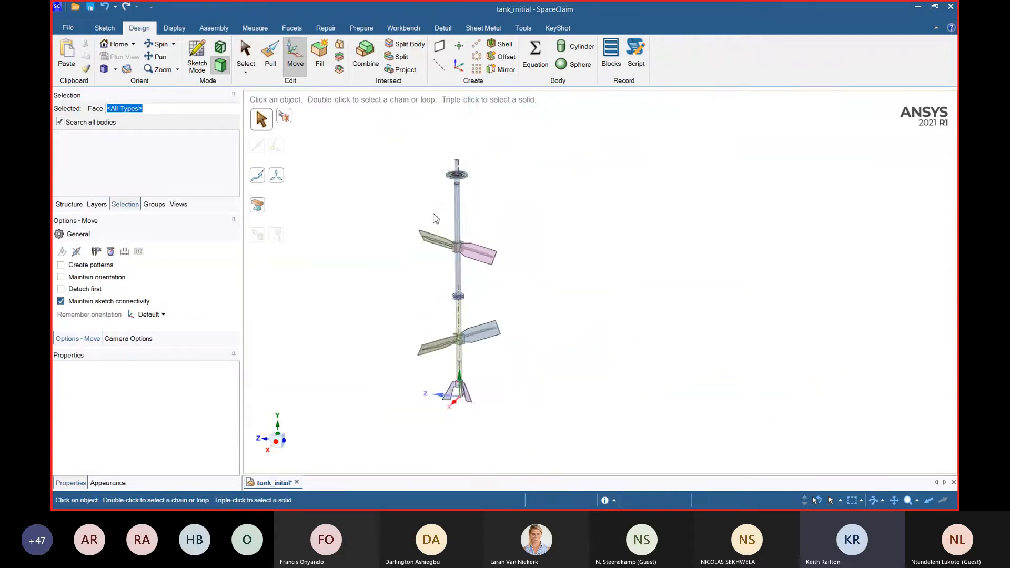
{"action": "scroll", "coordinate": [436, 213], "scroll_direction": "up", "scroll_amount": 2}
{"action": "scroll", "coordinate": [439, 205], "scroll_direction": "down", "scroll_amount": 2}
{"action": "scroll", "coordinate": [475, 338], "scroll_direction": "up", "scroll_amount": 5}
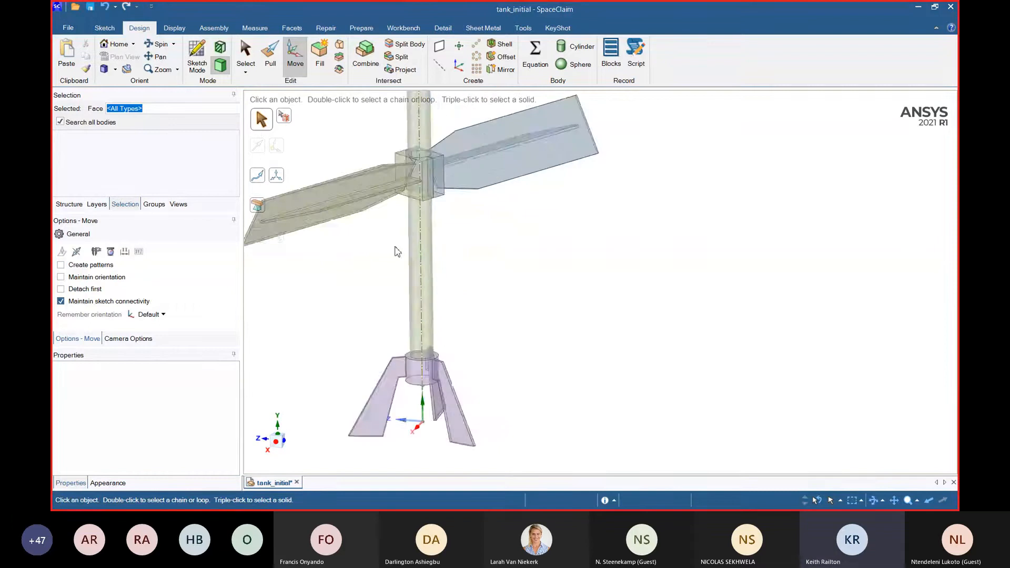
{"action": "scroll", "coordinate": [468, 315], "scroll_direction": "down", "scroll_amount": 2}
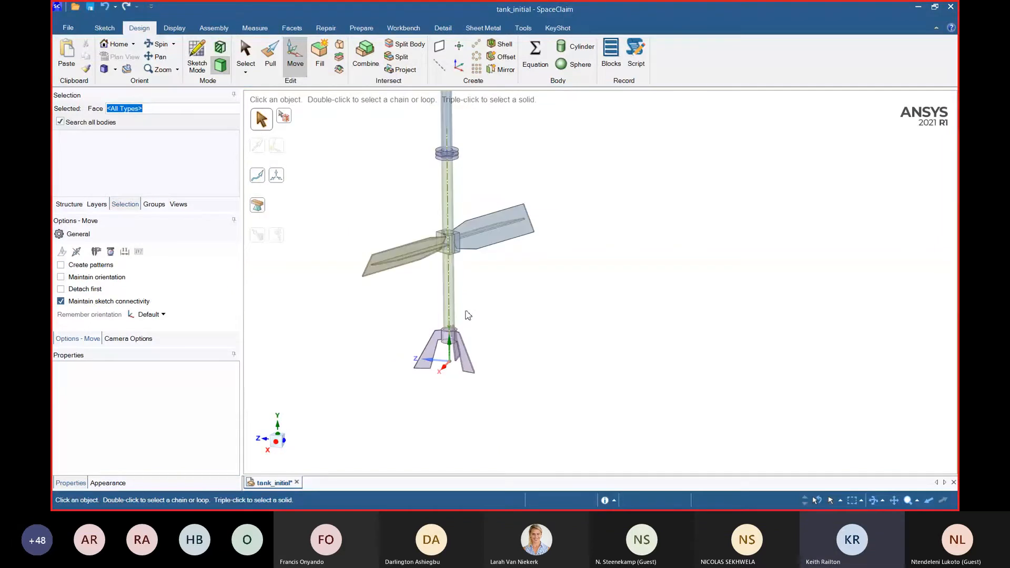
{"action": "scroll", "coordinate": [415, 264], "scroll_direction": "up", "scroll_amount": 8}
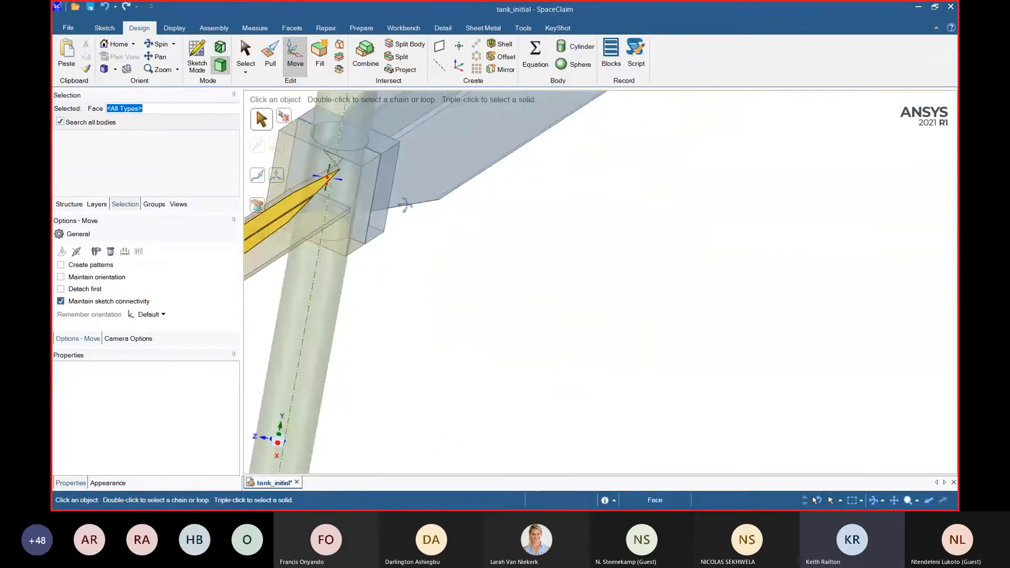
- Try to fill the small triangular face where the olive lower blade enters its clamp block half
{"action": "scroll", "coordinate": [316, 152], "scroll_direction": "up", "scroll_amount": 5}
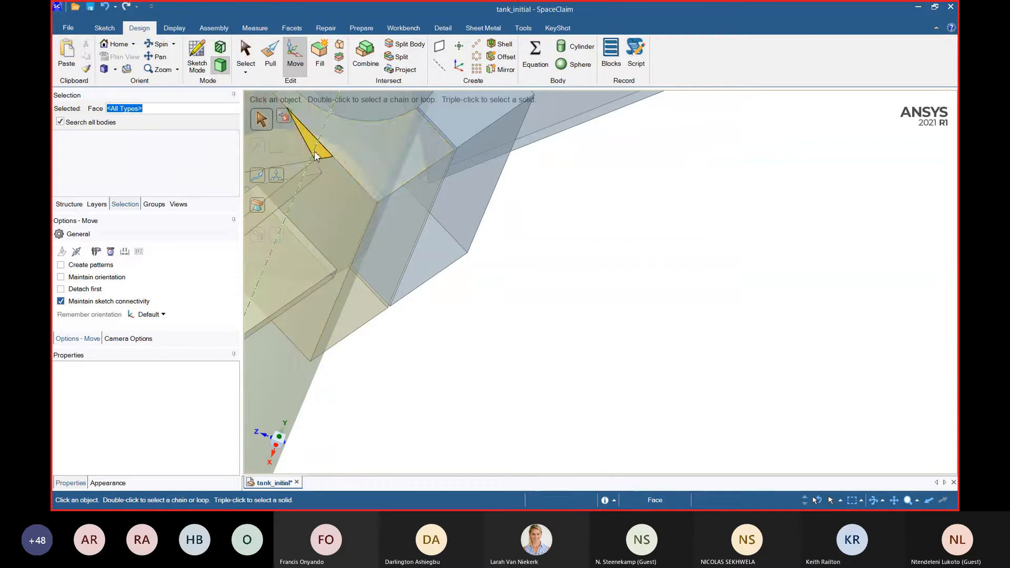
{"action": "left_click", "coordinate": [347, 158]}
{"action": "left_click", "coordinate": [317, 160]}
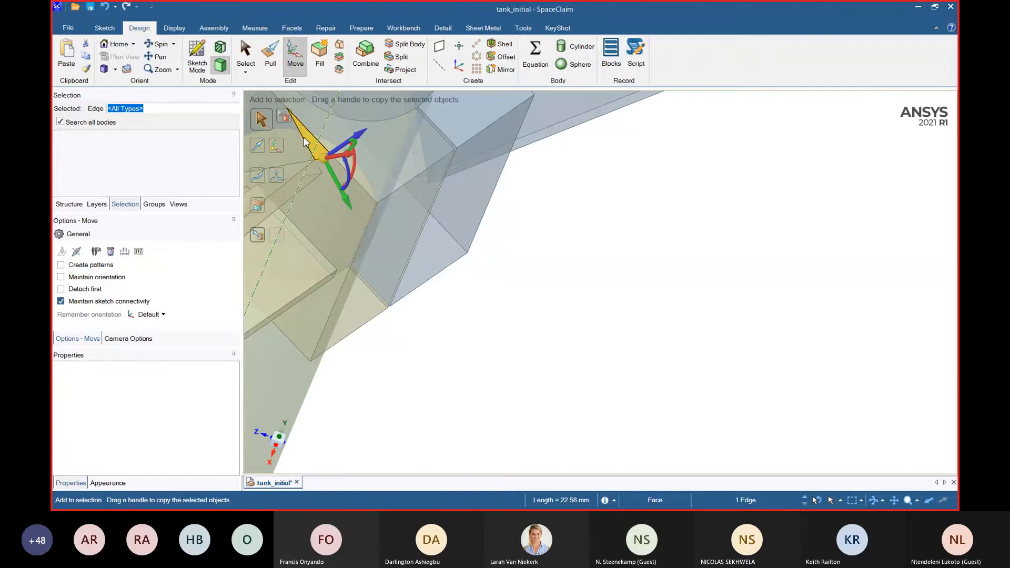
{"action": "left_click", "coordinate": [304, 138]}
{"action": "scroll", "coordinate": [538, 302], "scroll_direction": "down", "scroll_amount": 4}
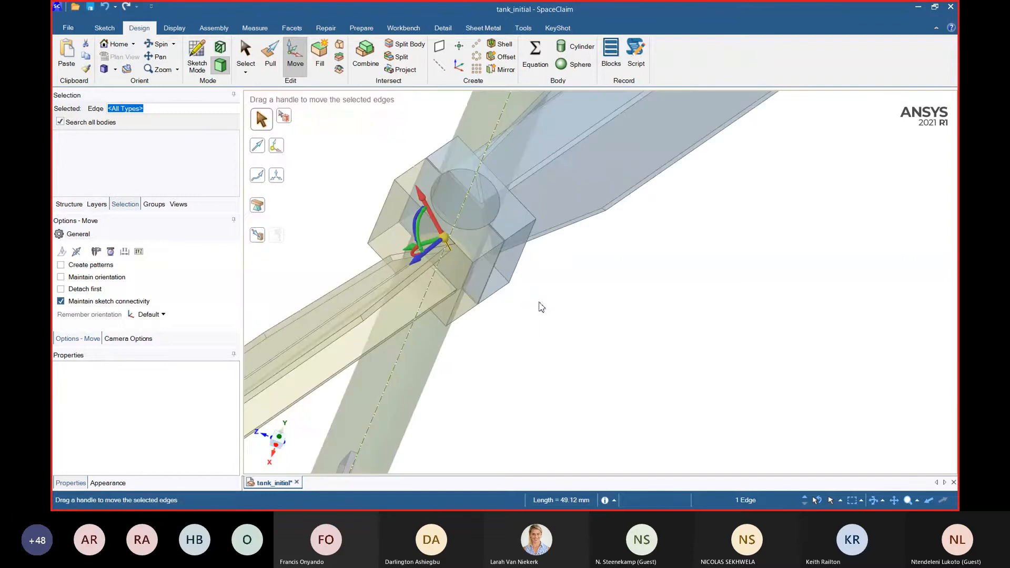
{"action": "middle_click_drag", "start_coordinate": [625, 400], "coordinate": [579, 330]}
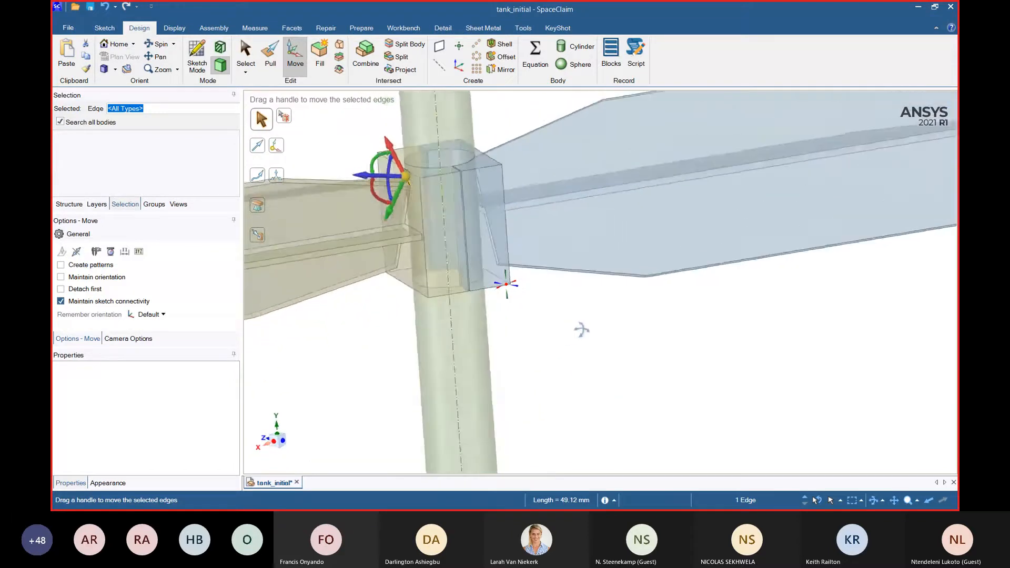
{"action": "left_click", "coordinate": [586, 330]}
{"action": "scroll", "coordinate": [404, 175], "scroll_direction": "up", "scroll_amount": 4}
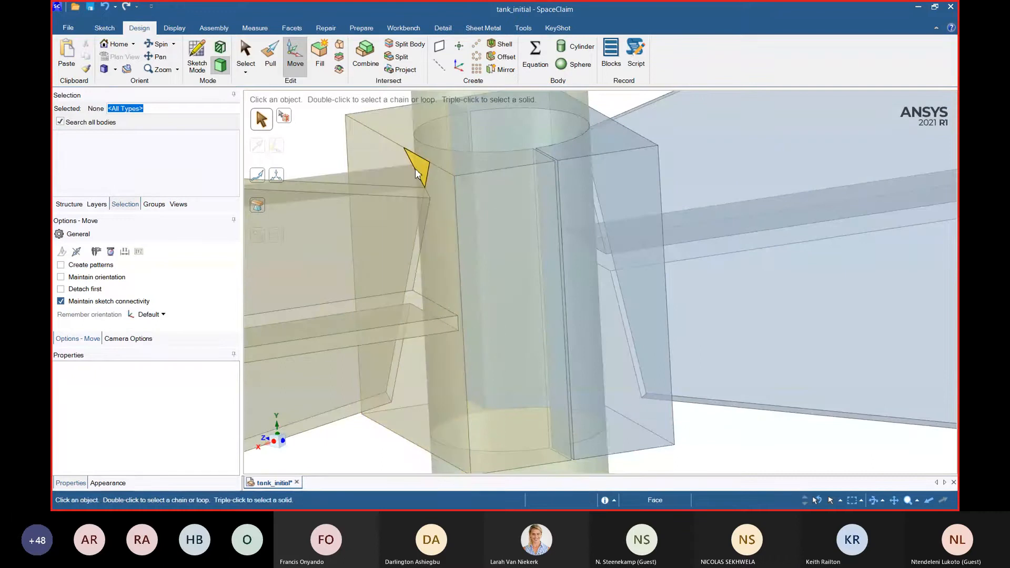
{"action": "left_click", "coordinate": [421, 167]}
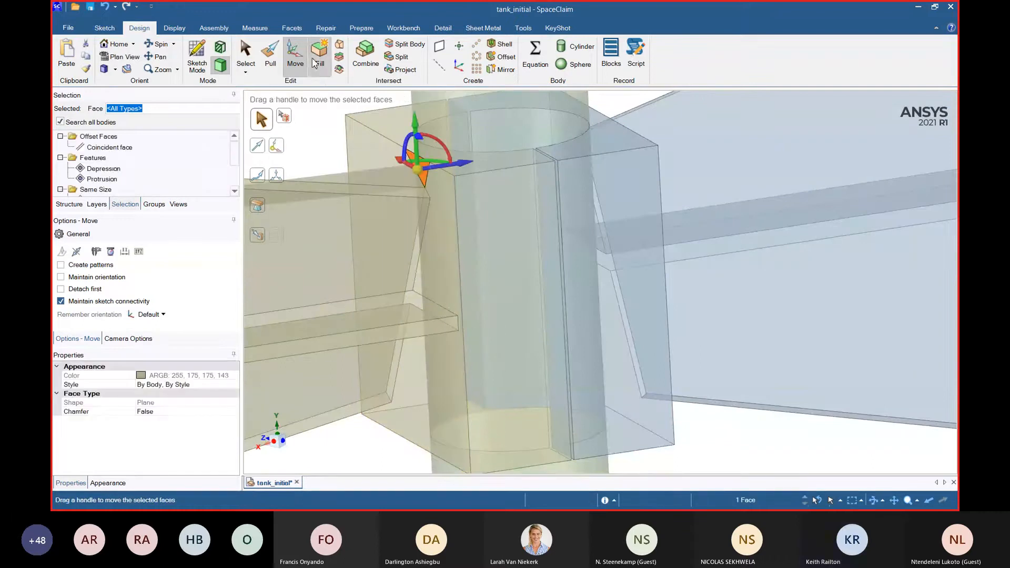
{"action": "left_click", "coordinate": [316, 59]}
{"action": "left_click", "coordinate": [421, 171]}
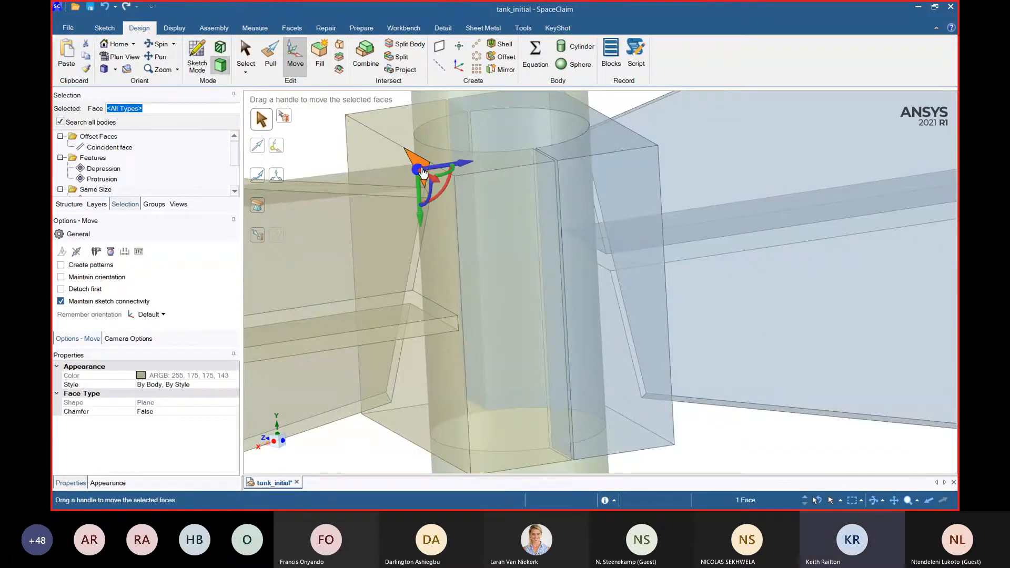
{"action": "key", "text": "Escape"}
{"action": "scroll", "coordinate": [446, 186], "scroll_direction": "up", "scroll_amount": 5}
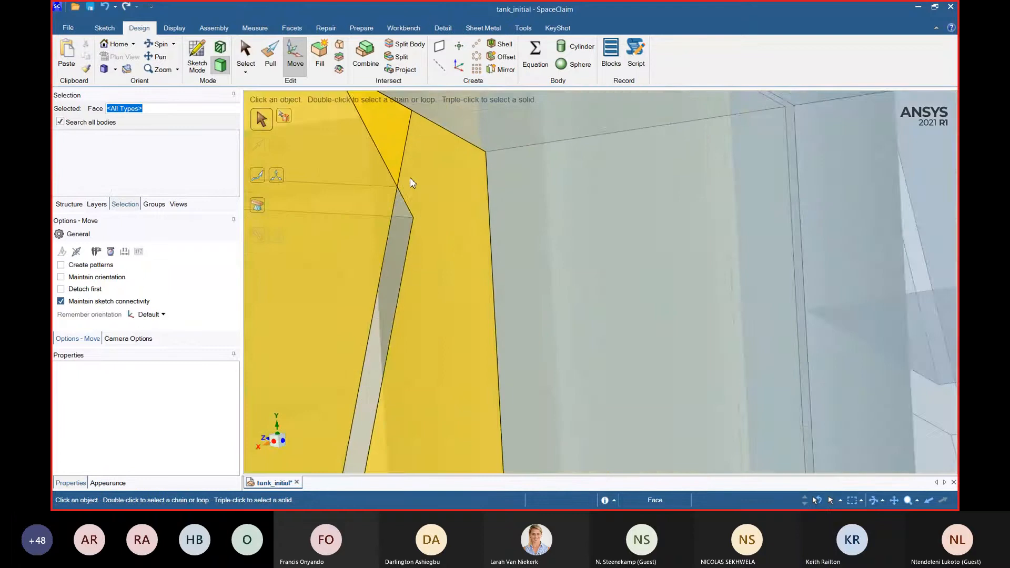
{"action": "scroll", "coordinate": [441, 225], "scroll_direction": "down", "scroll_amount": 8}
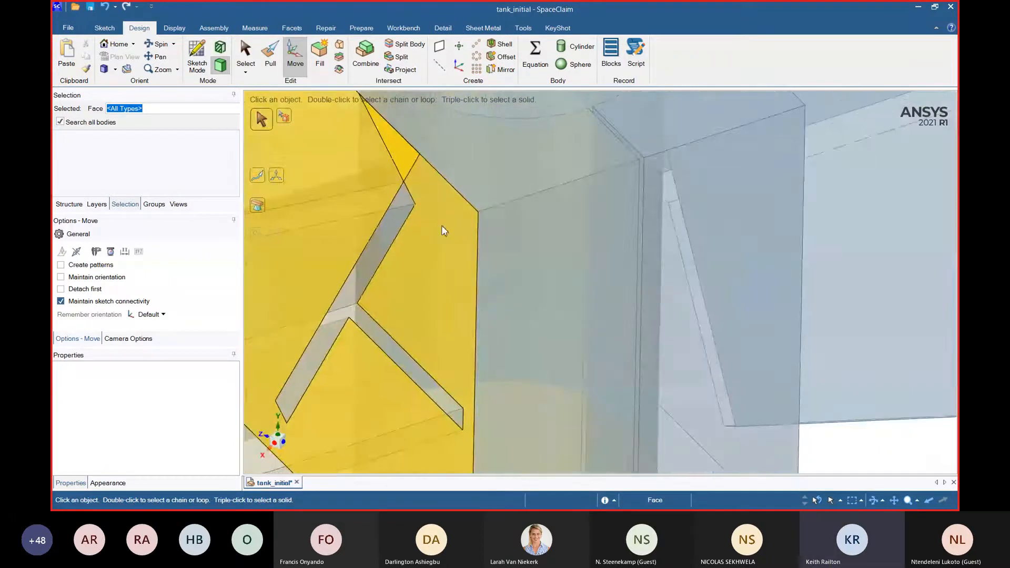
{"action": "mouse_move", "coordinate": [663, 341]}
{"action": "middle_mouse_down"}
{"action": "mouse_move", "coordinate": [564, 343]}
{"action": "mouse_move", "coordinate": [552, 322]}
{"action": "mouse_move", "coordinate": [659, 329]}
{"action": "middle_mouse_up"}
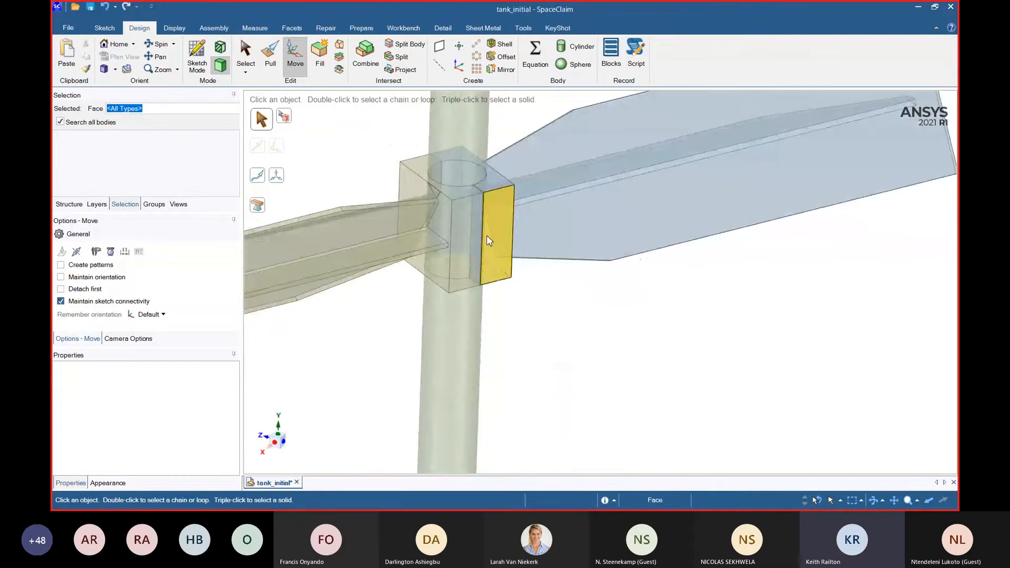
- Pull the narrow gap face of the olive clamp block half up to the facing surface of the blue half
{"action": "scroll", "coordinate": [476, 222], "scroll_direction": "up", "scroll_amount": 3}
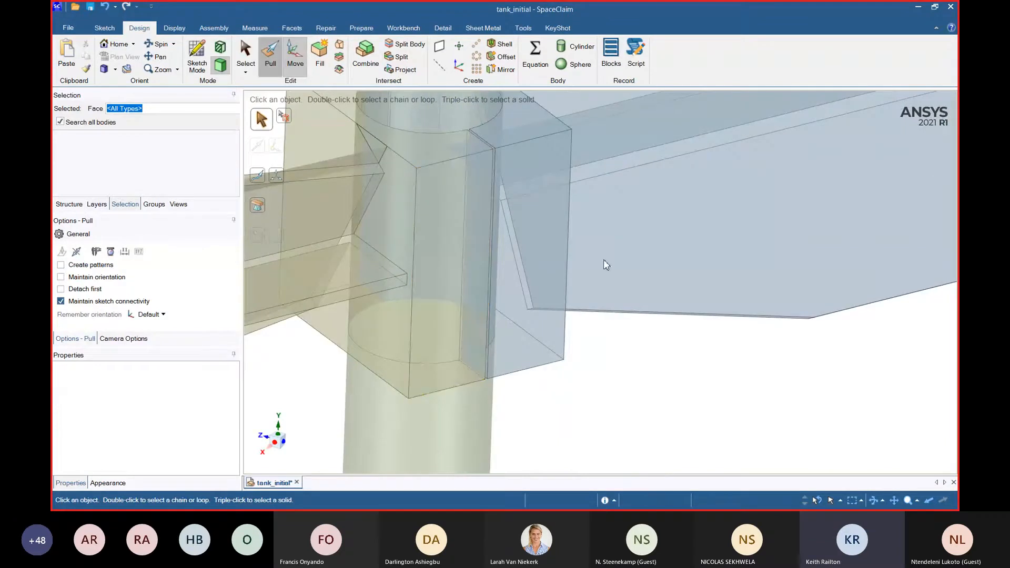
{"action": "middle_click_drag", "start_coordinate": [561, 235], "coordinate": [486, 236]}
{"action": "scroll", "coordinate": [451, 137], "scroll_direction": "up", "scroll_amount": 3}
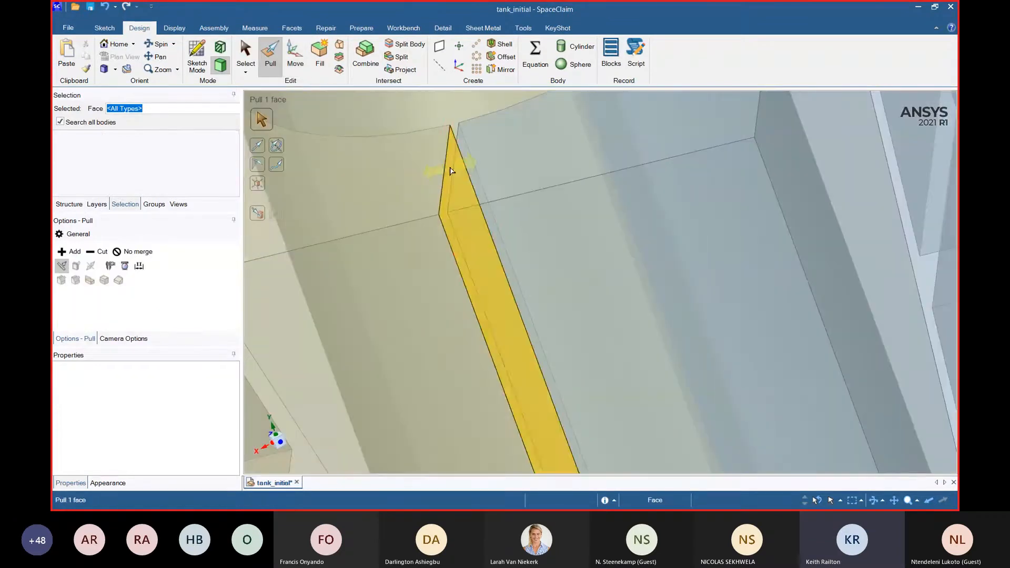
{"action": "left_click", "coordinate": [451, 171]}
{"action": "left_click", "coordinate": [257, 212]}
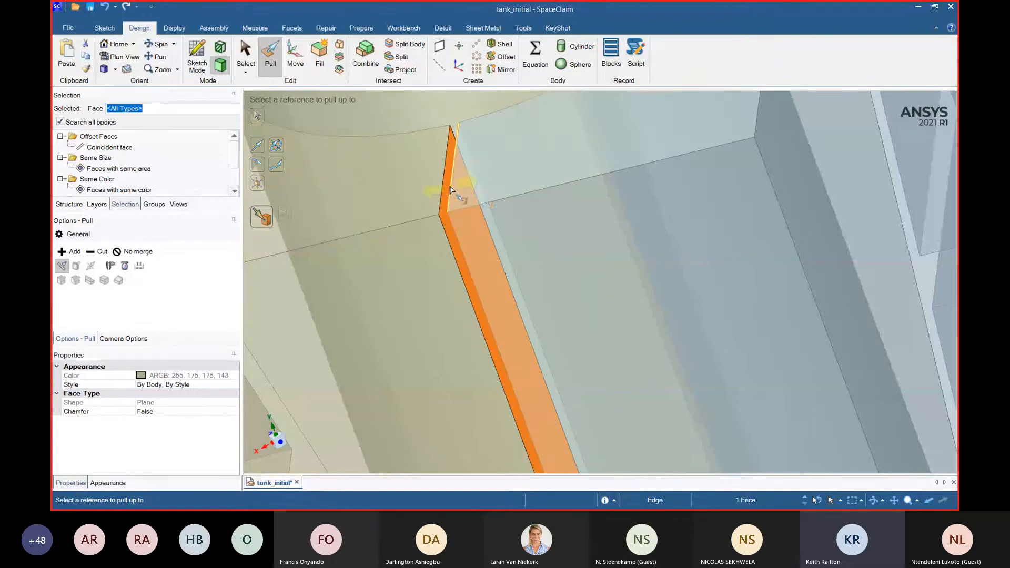
{"action": "left_click", "coordinate": [479, 197]}
{"action": "scroll", "coordinate": [472, 201], "scroll_direction": "down", "scroll_amount": 6}
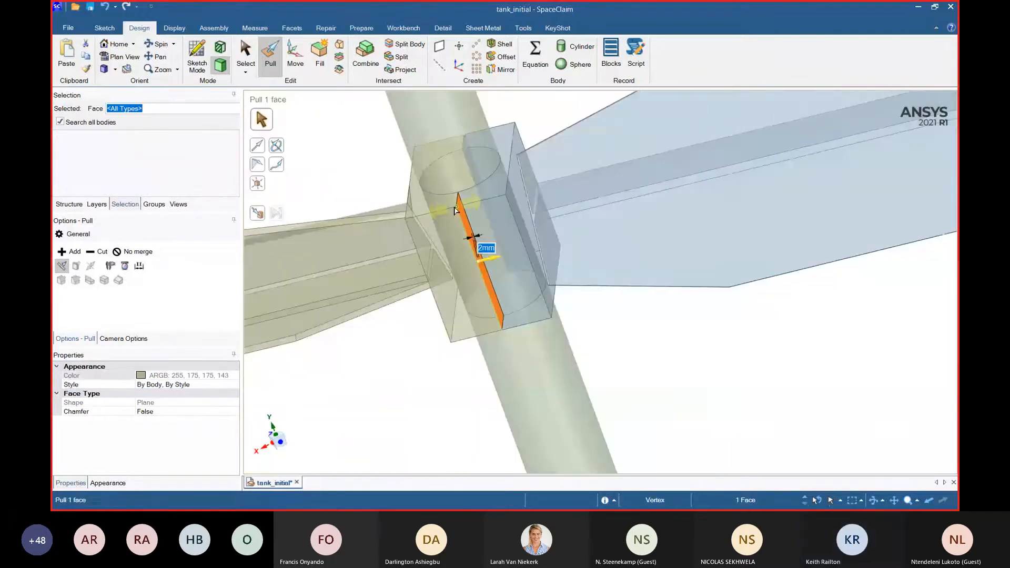
{"action": "scroll", "coordinate": [454, 209], "scroll_direction": "down", "scroll_amount": 3}
{"action": "middle_click_drag", "start_coordinate": [661, 305], "coordinate": [717, 300]}
{"action": "scroll", "coordinate": [467, 210], "scroll_direction": "up", "scroll_amount": 5}
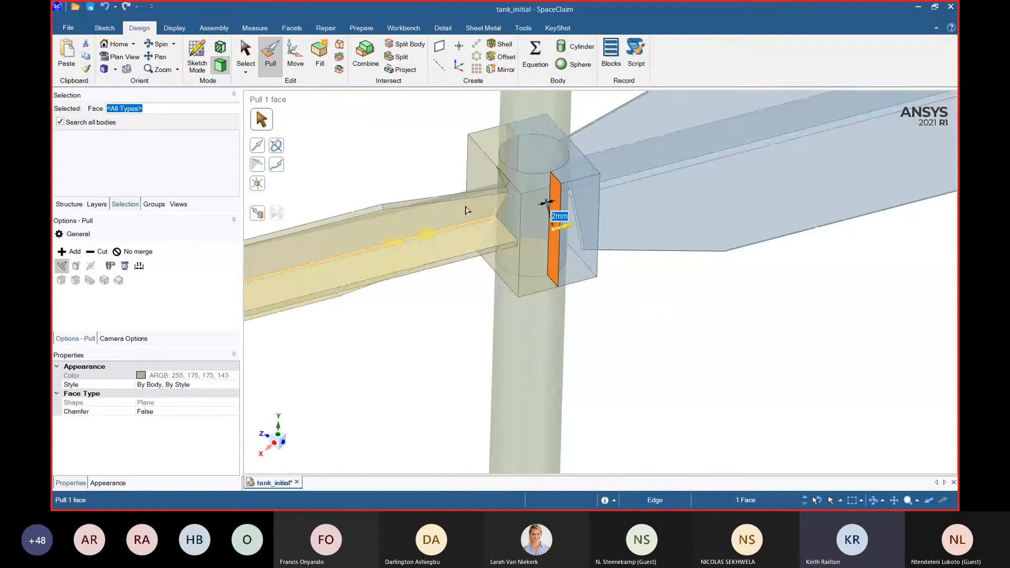
{"action": "scroll", "coordinate": [573, 130], "scroll_direction": "down", "scroll_amount": 5}
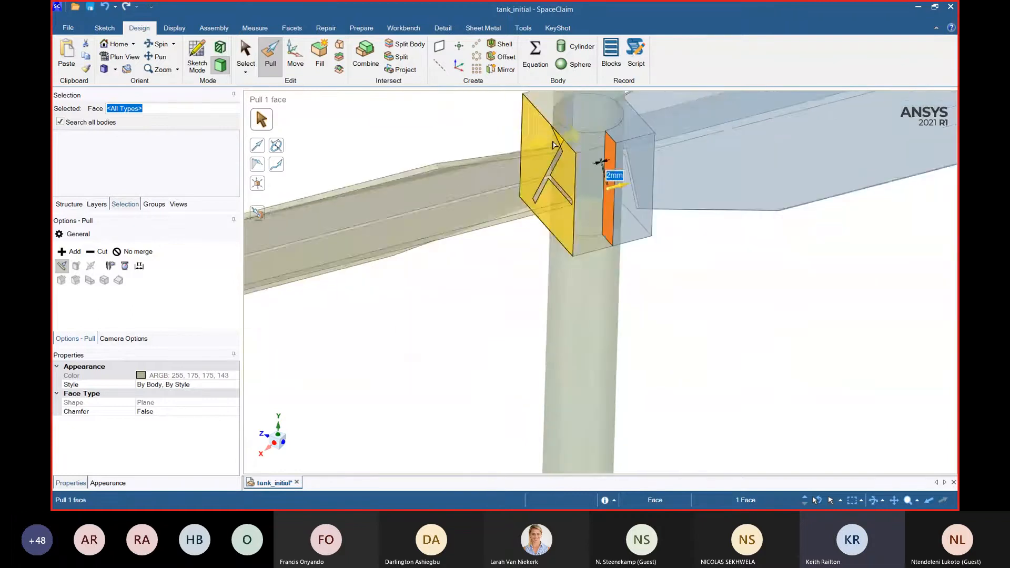
{"action": "left_click", "coordinate": [682, 263]}
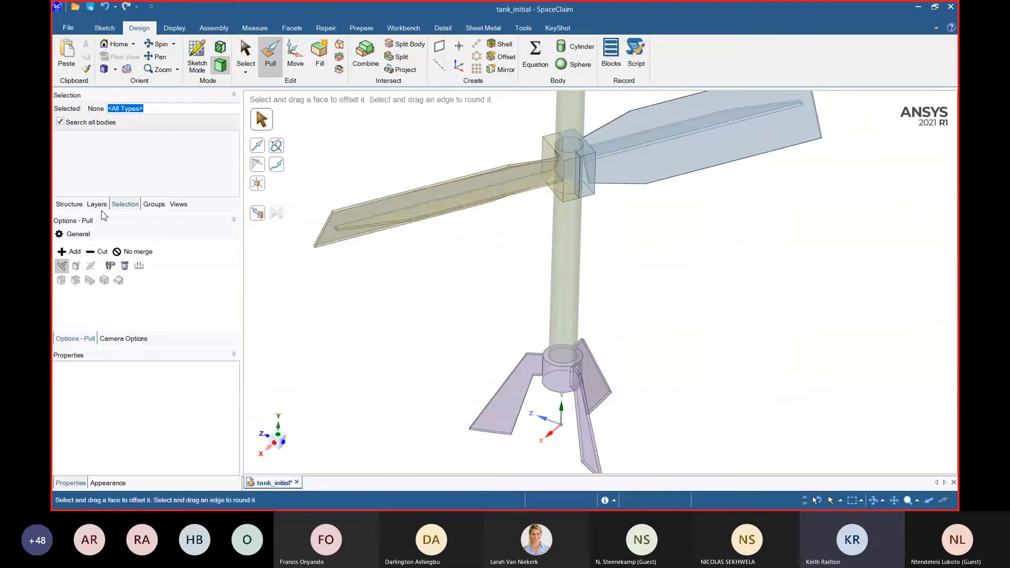
- Delete the olive lower blade body together with its half of the clamp block
{"action": "left_click", "coordinate": [73, 204]}
{"action": "left_click", "coordinate": [491, 182]}
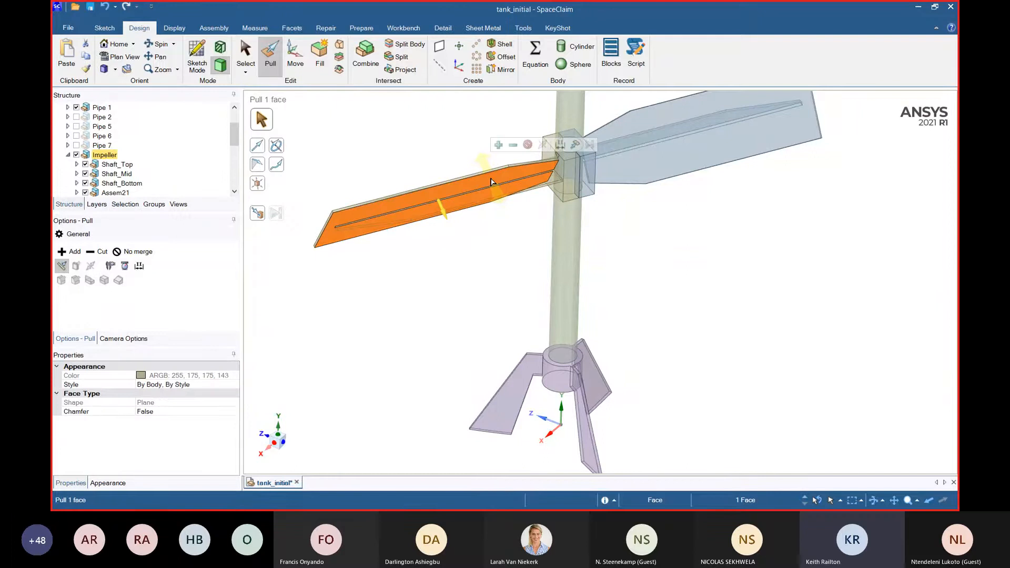
{"action": "triple_click", "coordinate": [491, 182]}
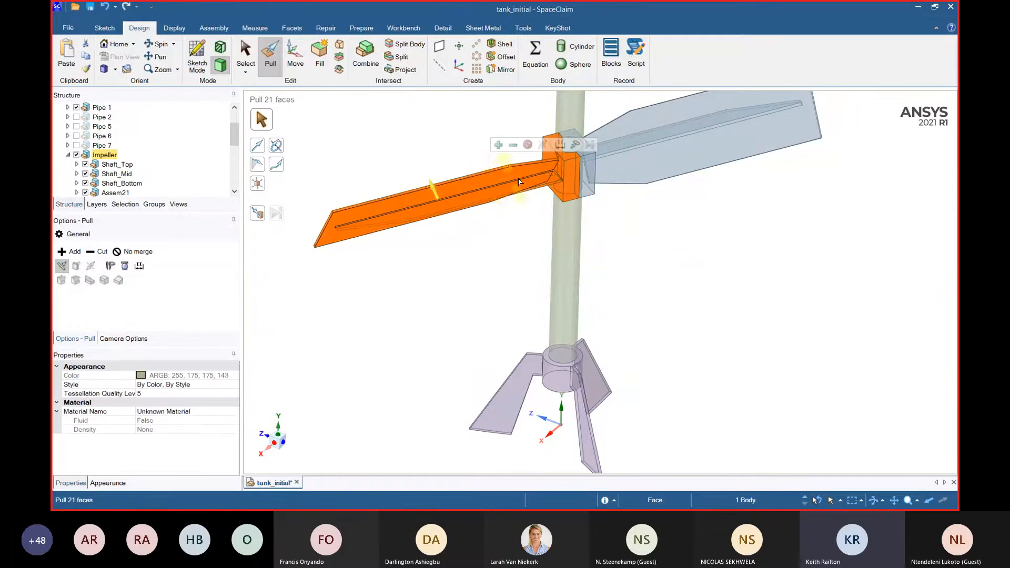
{"action": "key", "text": "Delete"}
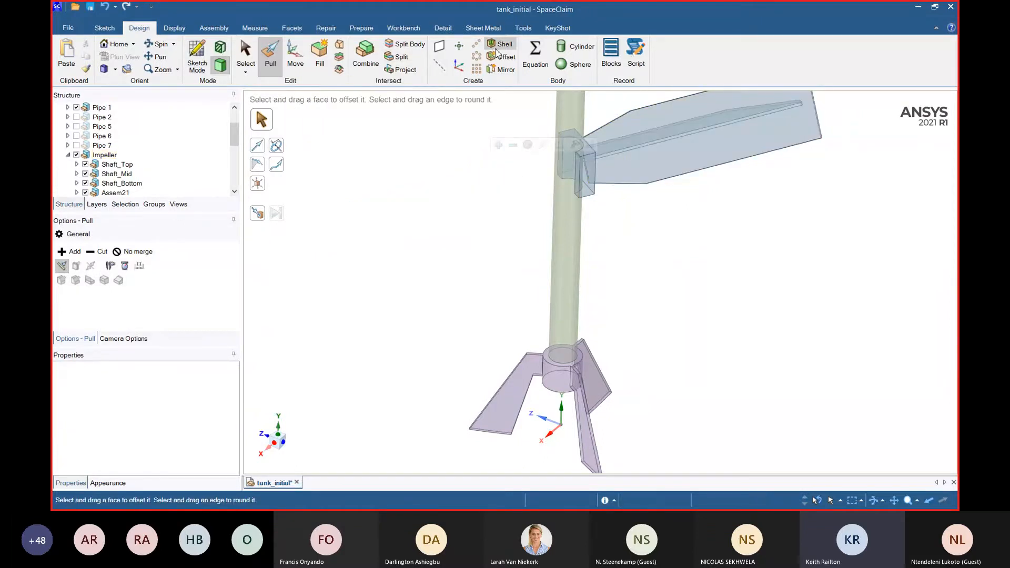
- Mirror the blue lower blade and its clamp block half across the block's narrow gap face, merging the mirrored objects
{"action": "scroll", "coordinate": [462, 169], "scroll_direction": "down", "scroll_amount": 5}
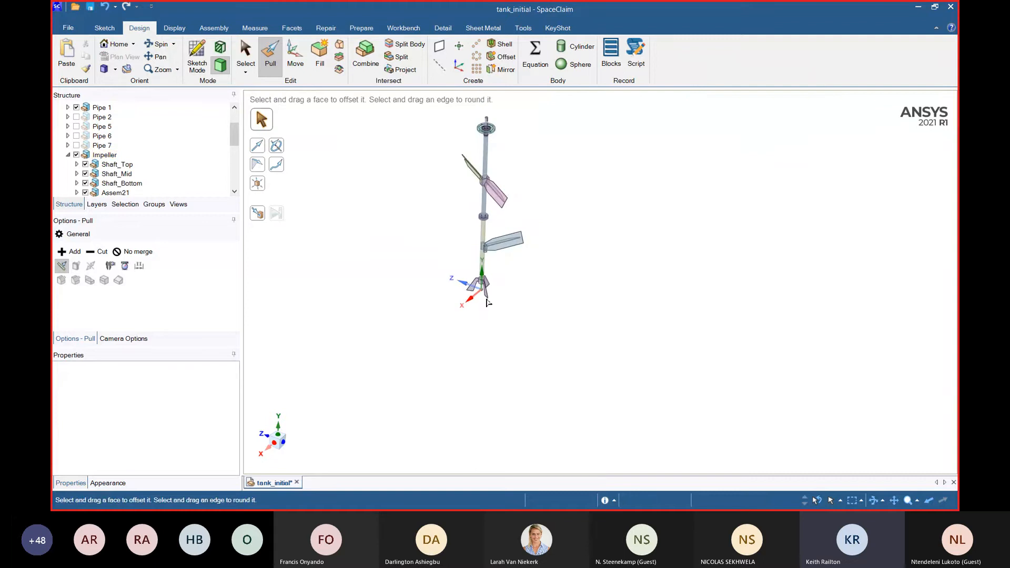
{"action": "left_click", "coordinate": [502, 70]}
{"action": "scroll", "coordinate": [466, 275], "scroll_direction": "up", "scroll_amount": 10}
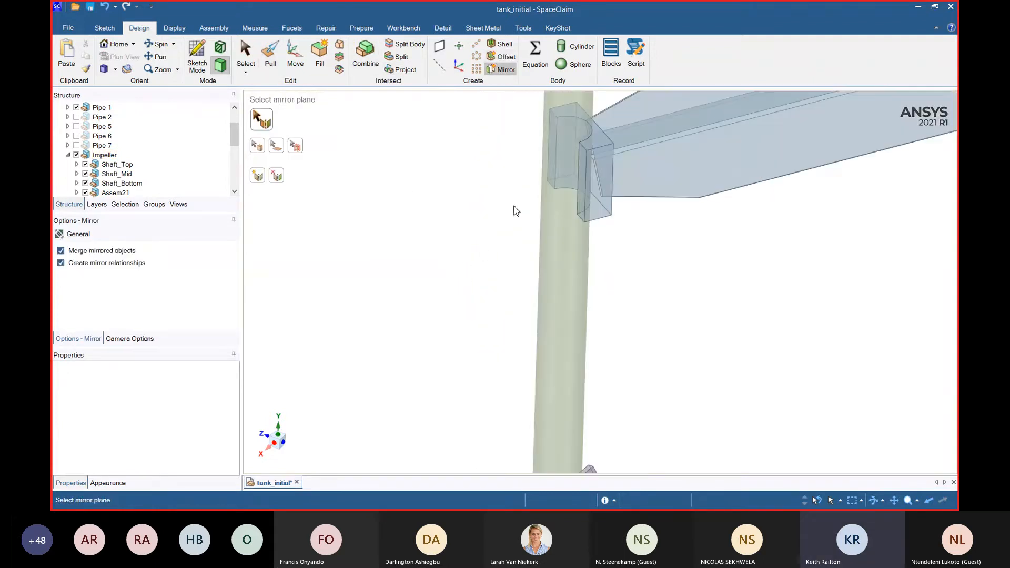
{"action": "scroll", "coordinate": [513, 211], "scroll_direction": "down", "scroll_amount": 8}
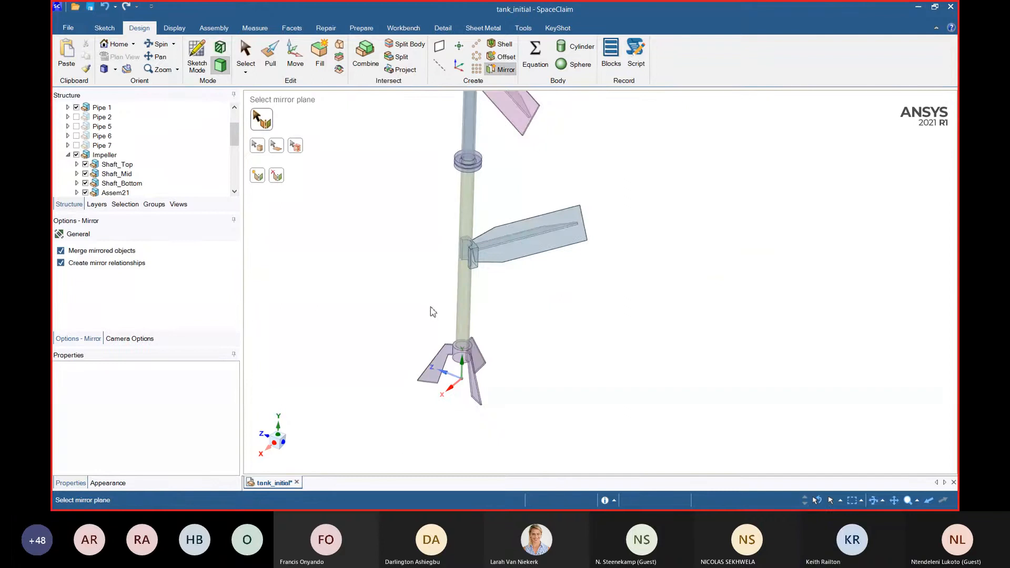
{"action": "middle_click_drag", "start_coordinate": [431, 311], "coordinate": [444, 277]}
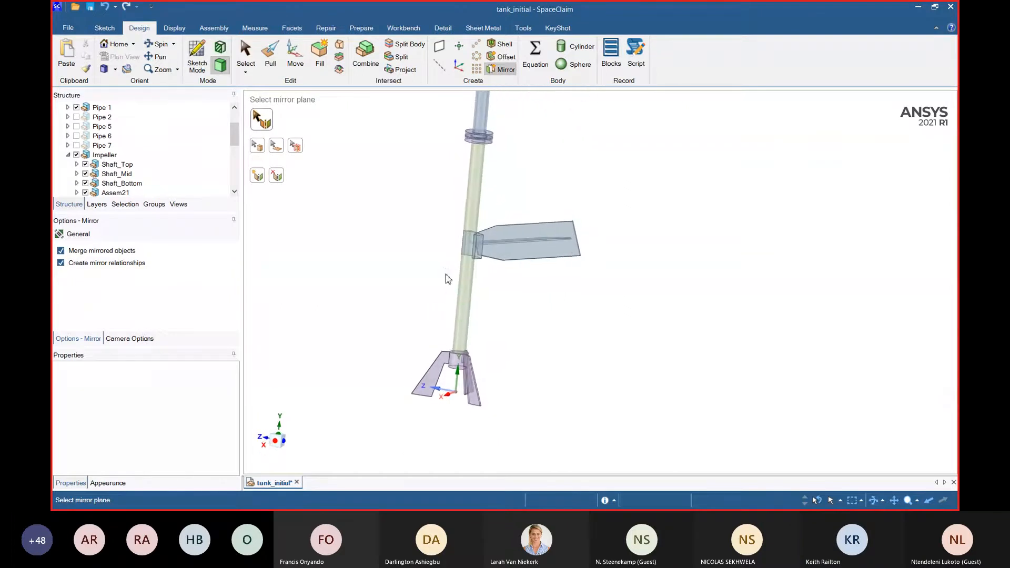
{"action": "scroll", "coordinate": [461, 273], "scroll_direction": "up", "scroll_amount": 8}
{"action": "scroll", "coordinate": [482, 210], "scroll_direction": "up", "scroll_amount": 3}
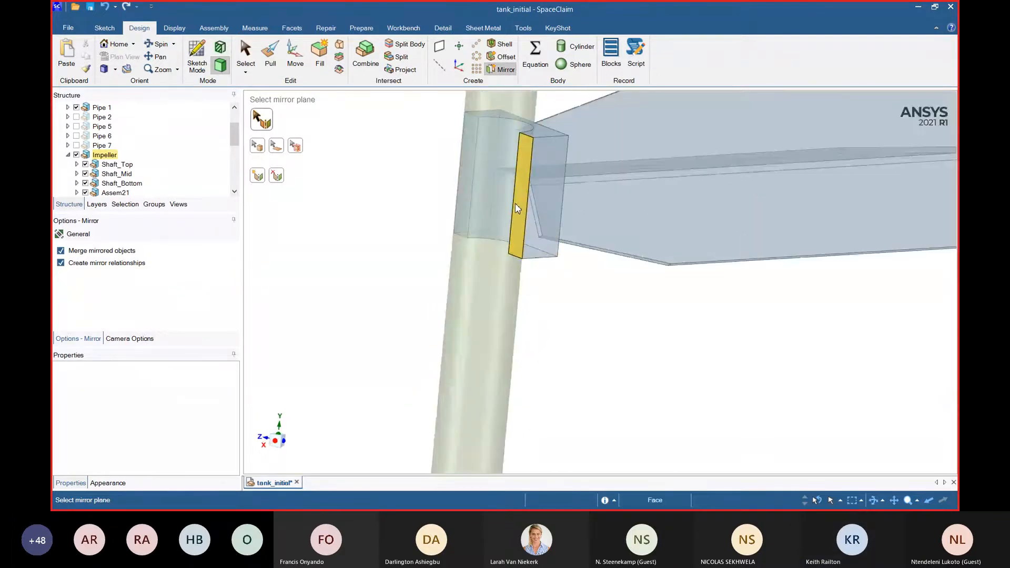
{"action": "left_click", "coordinate": [519, 206]}
{"action": "middle_click_drag", "start_coordinate": [524, 296], "coordinate": [702, 219]}
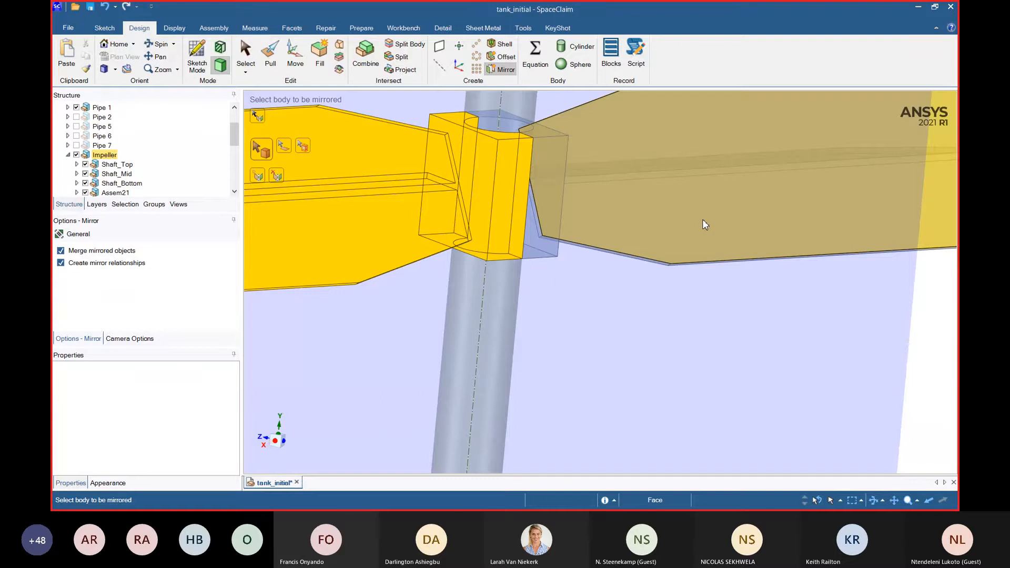
{"action": "scroll", "coordinate": [487, 274], "scroll_direction": "down", "scroll_amount": 3}
{"action": "scroll", "coordinate": [487, 275], "scroll_direction": "down", "scroll_amount": 3}
{"action": "middle_click_drag", "start_coordinate": [721, 317], "coordinate": [686, 350]}
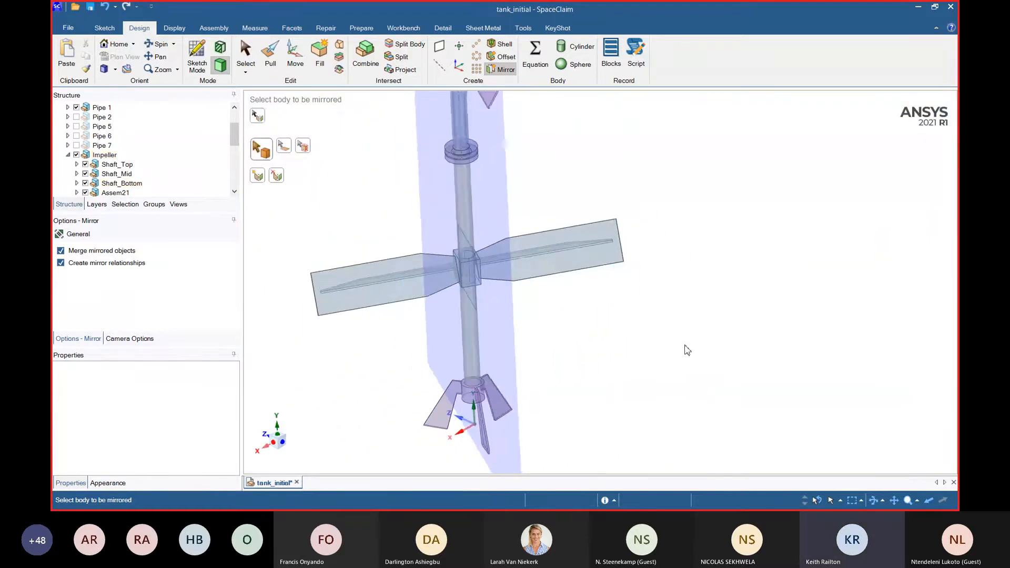
- Try to select the mirrored lower blade for moving, and undo the merged mirror
{"action": "left_click", "coordinate": [295, 55]}
{"action": "scroll", "coordinate": [444, 292], "scroll_direction": "up", "scroll_amount": 3}
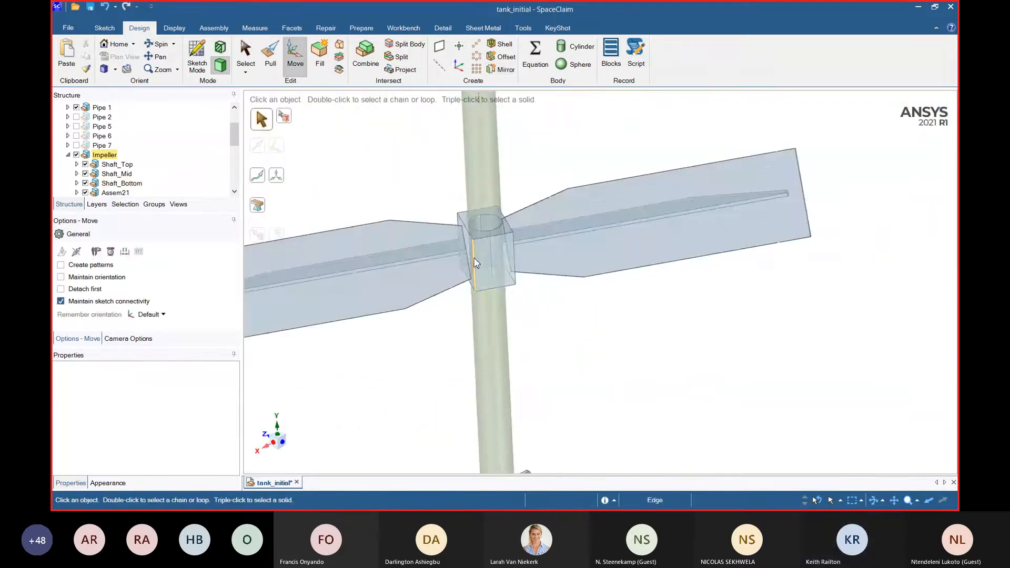
{"action": "left_click", "coordinate": [362, 299]}
{"action": "triple_click", "coordinate": [362, 299]}
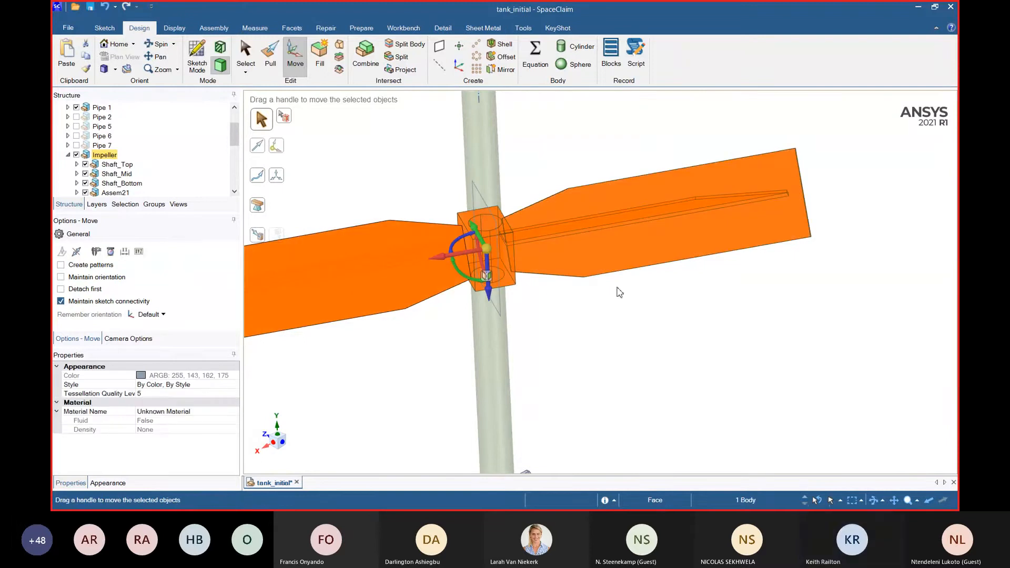
{"action": "left_click", "coordinate": [647, 321]}
{"action": "key", "text": "ctrl+z"}
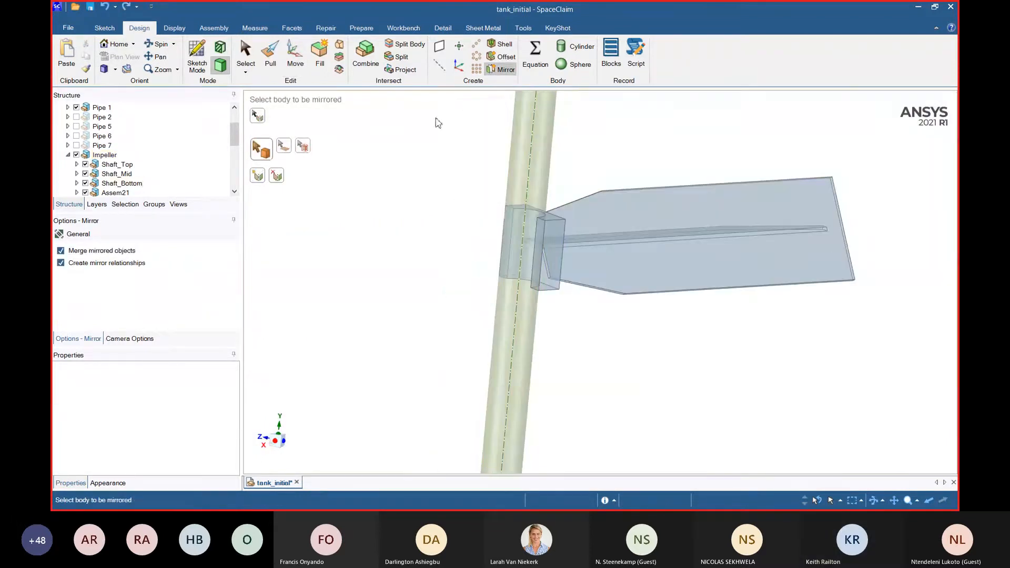
{"action": "left_click", "coordinate": [99, 252]}
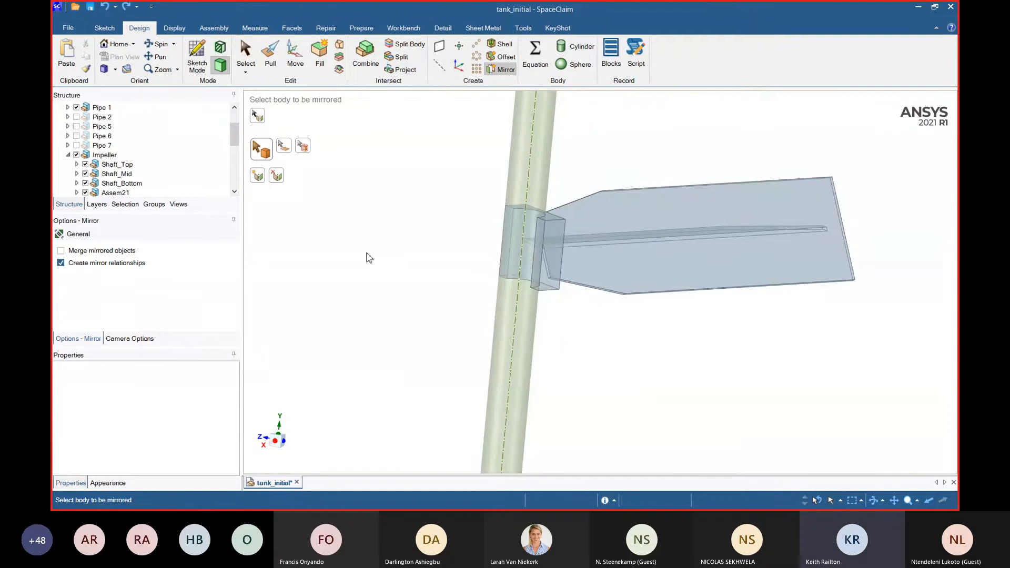
{"action": "left_click", "coordinate": [540, 242]}
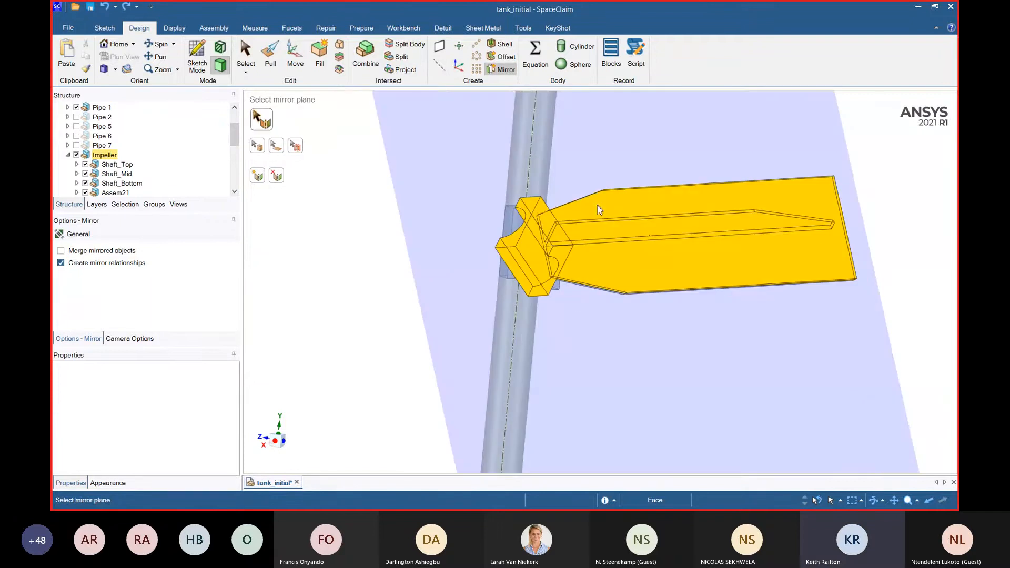
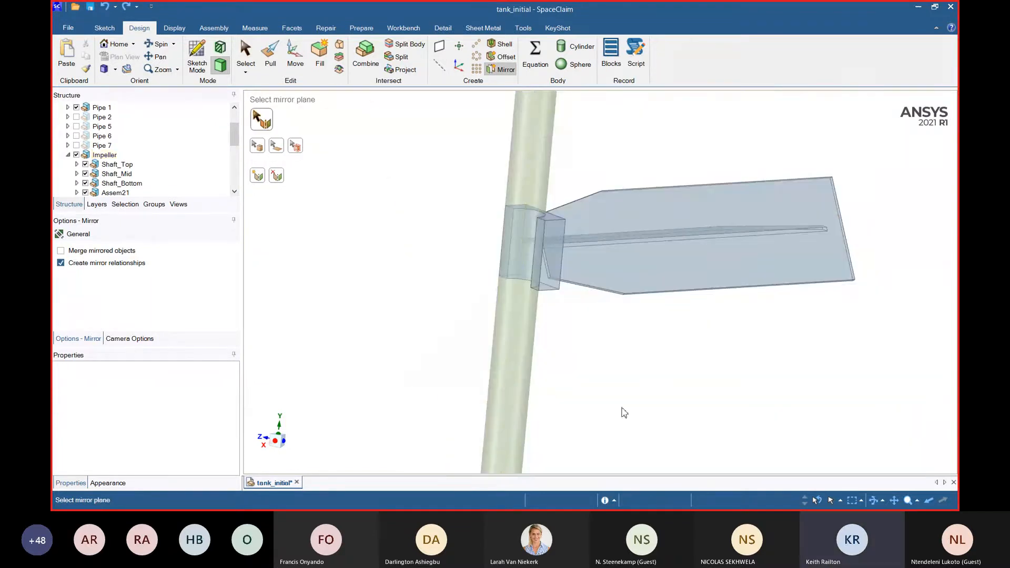
{"action": "key", "text": "Escape"}
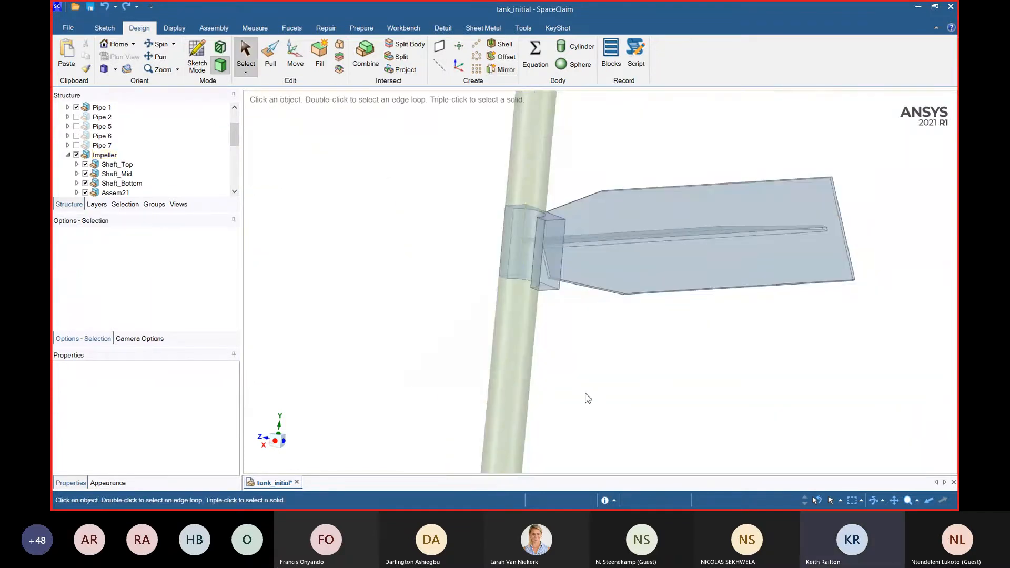
- Mirror the lower blade and its clamp block half across the block's narrow gap face as a separate body, with merging turned off
{"action": "left_click", "coordinate": [497, 71]}
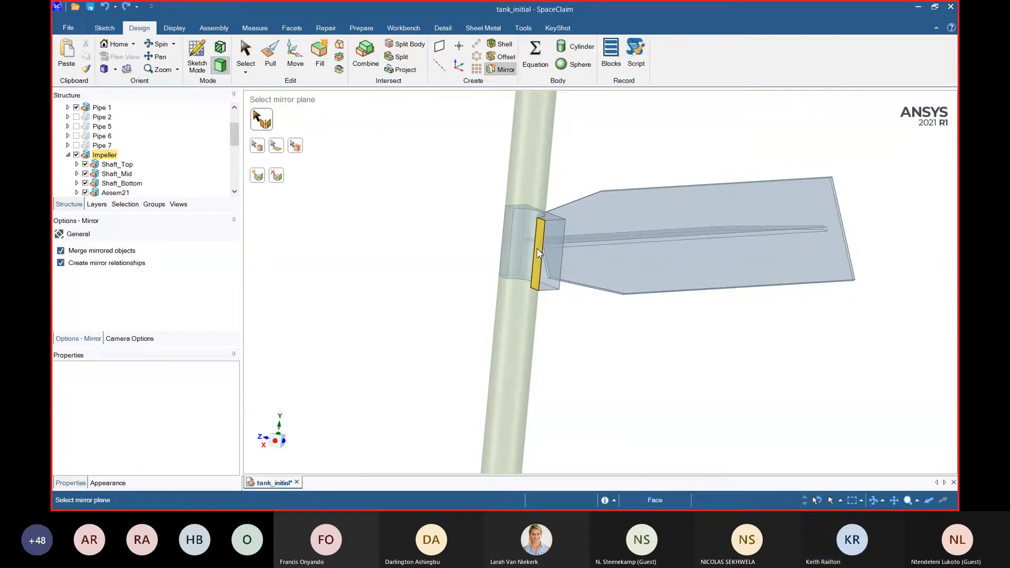
{"action": "left_click", "coordinate": [61, 250]}
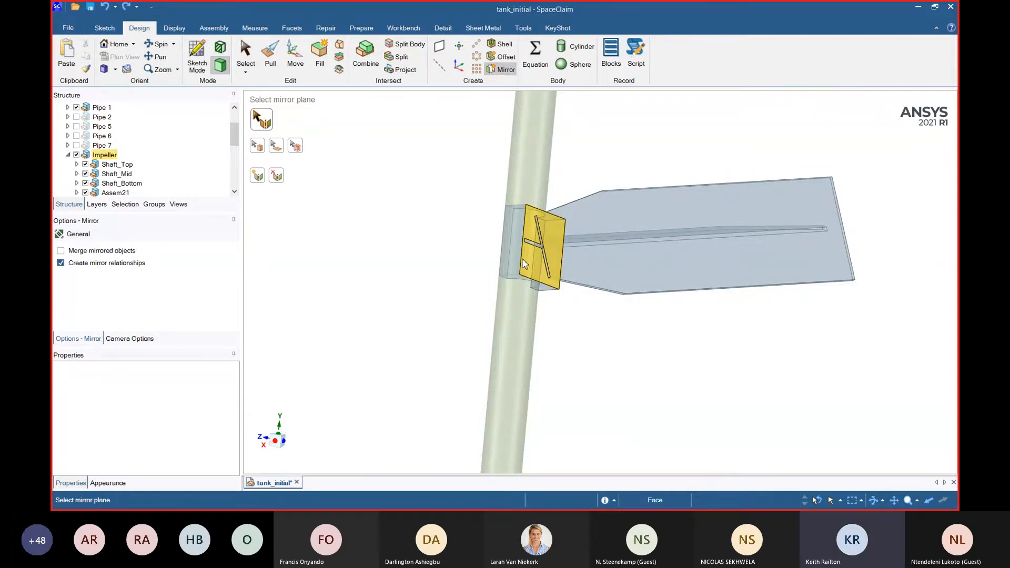
{"action": "left_click", "coordinate": [537, 257]}
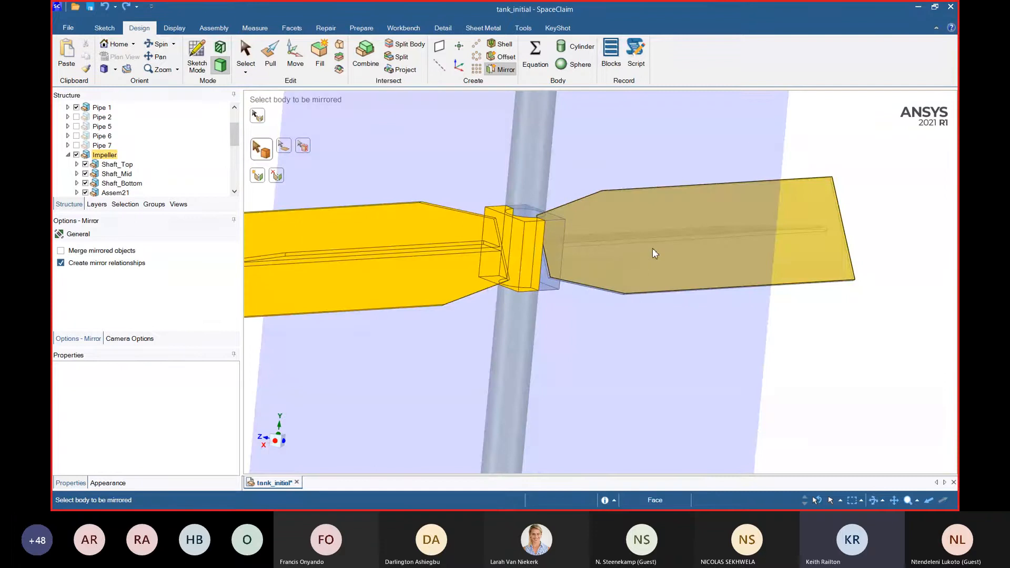
{"action": "middle_click_drag", "start_coordinate": [652, 247], "coordinate": [691, 437]}
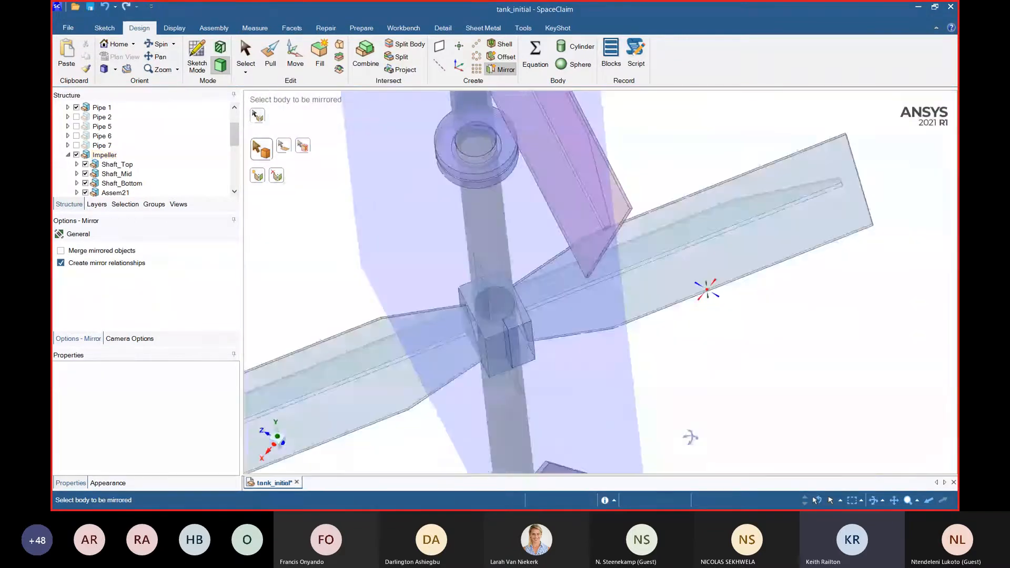
{"action": "scroll", "coordinate": [629, 363], "scroll_direction": "down", "scroll_amount": 4}
{"action": "scroll", "coordinate": [608, 345], "scroll_direction": "up", "scroll_amount": 8}
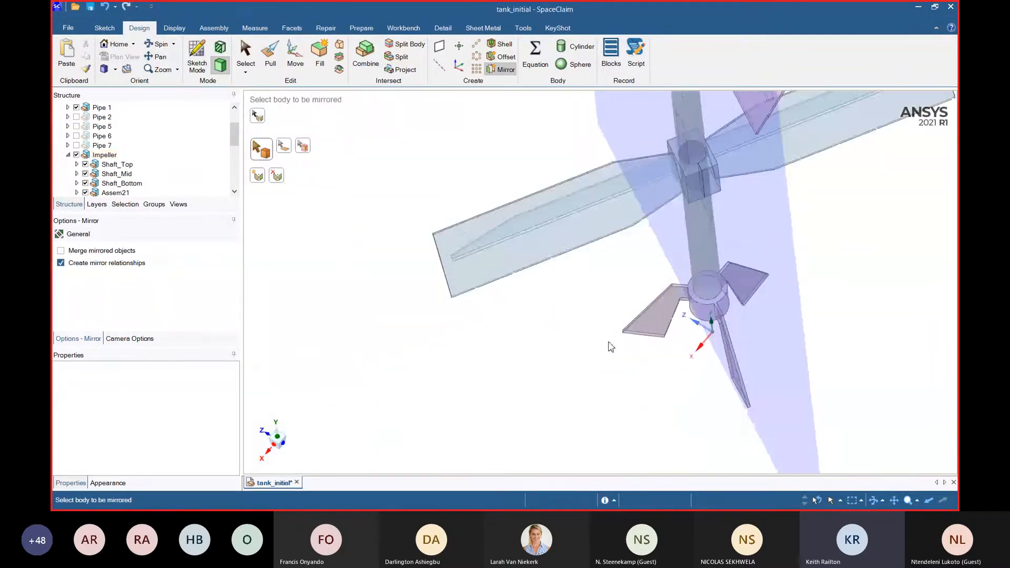
{"action": "scroll", "coordinate": [494, 112], "scroll_direction": "down", "scroll_amount": 2}
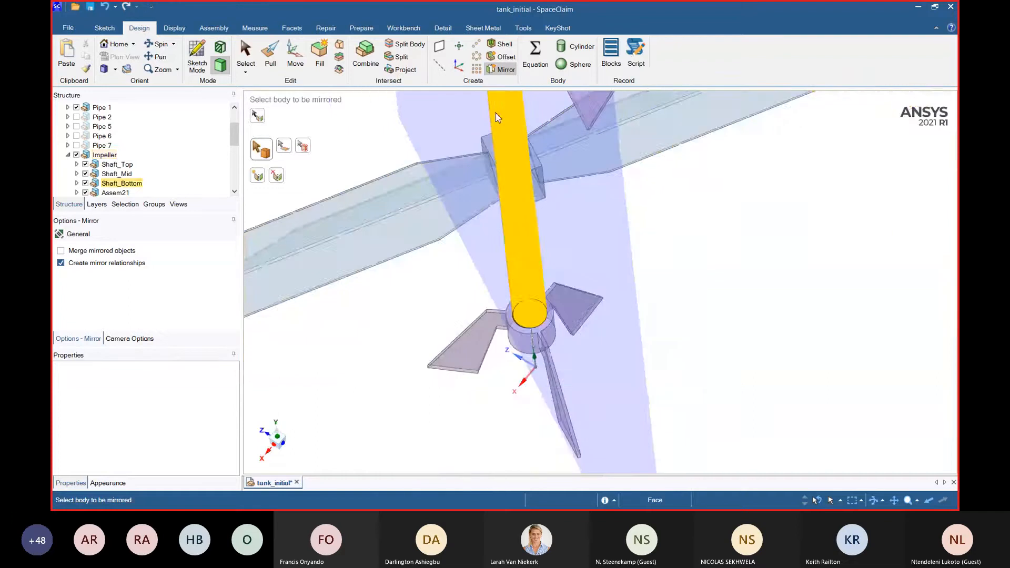
{"action": "scroll", "coordinate": [495, 111], "scroll_direction": "up", "scroll_amount": 8}
{"action": "scroll", "coordinate": [454, 301], "scroll_direction": "down", "scroll_amount": 8}
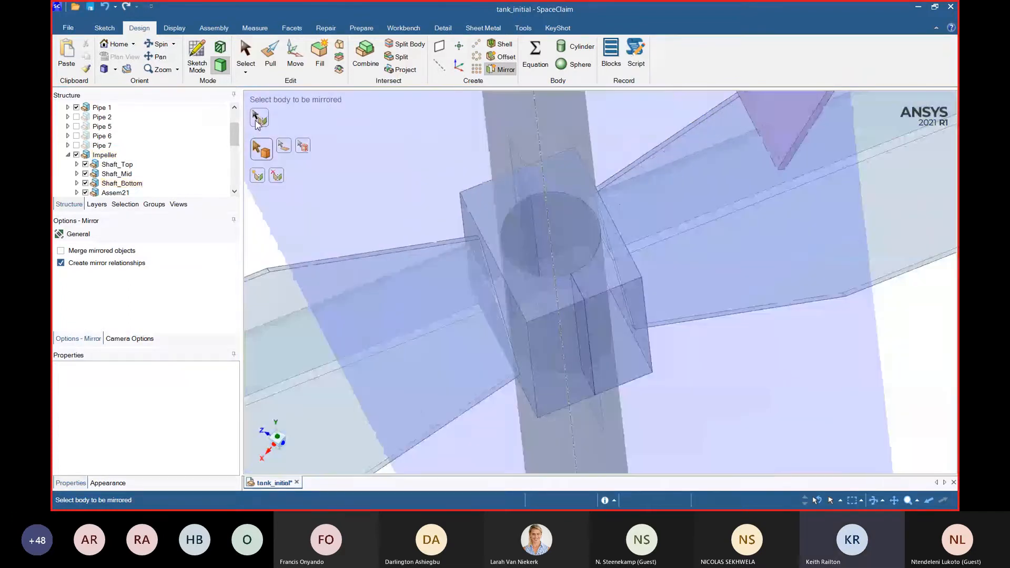
{"action": "scroll", "coordinate": [696, 318], "scroll_direction": "down", "scroll_amount": 1}
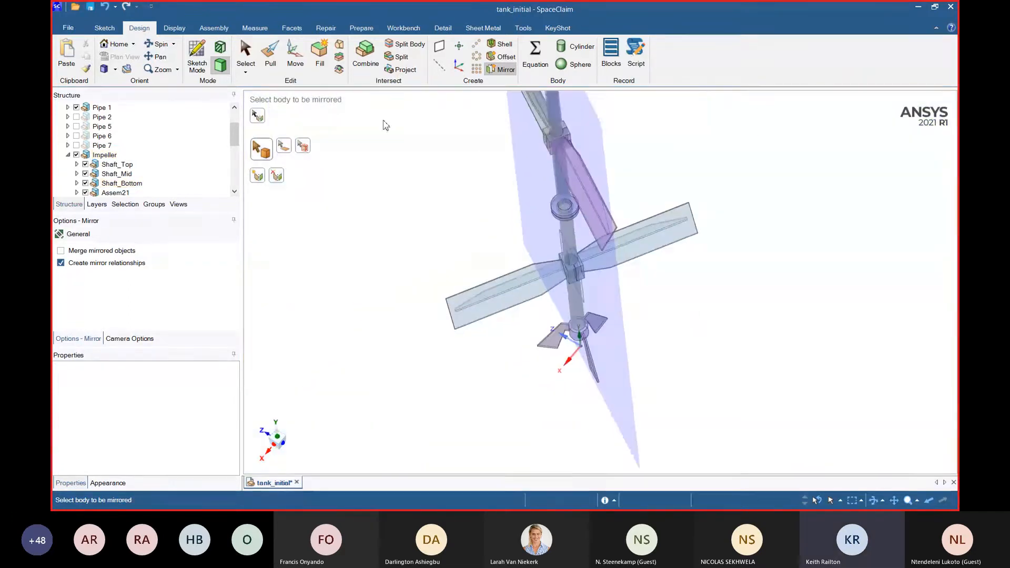
- Try to align the bore of the mirrored clamp block half with the cylindrical face of the bottom shaft
{"action": "left_click", "coordinate": [214, 28]}
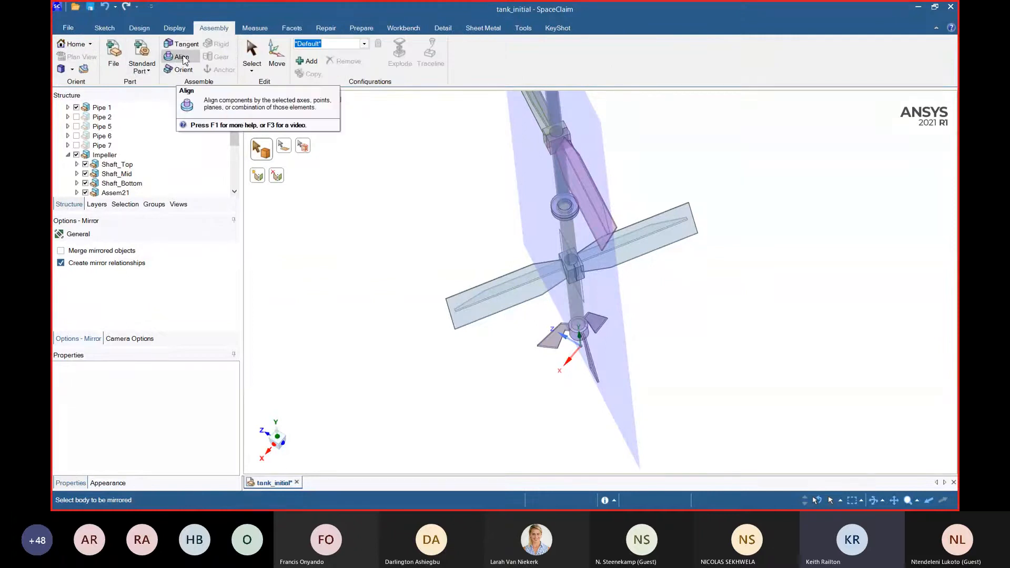
{"action": "left_click", "coordinate": [182, 57]}
{"action": "scroll", "coordinate": [631, 265], "scroll_direction": "up", "scroll_amount": 5}
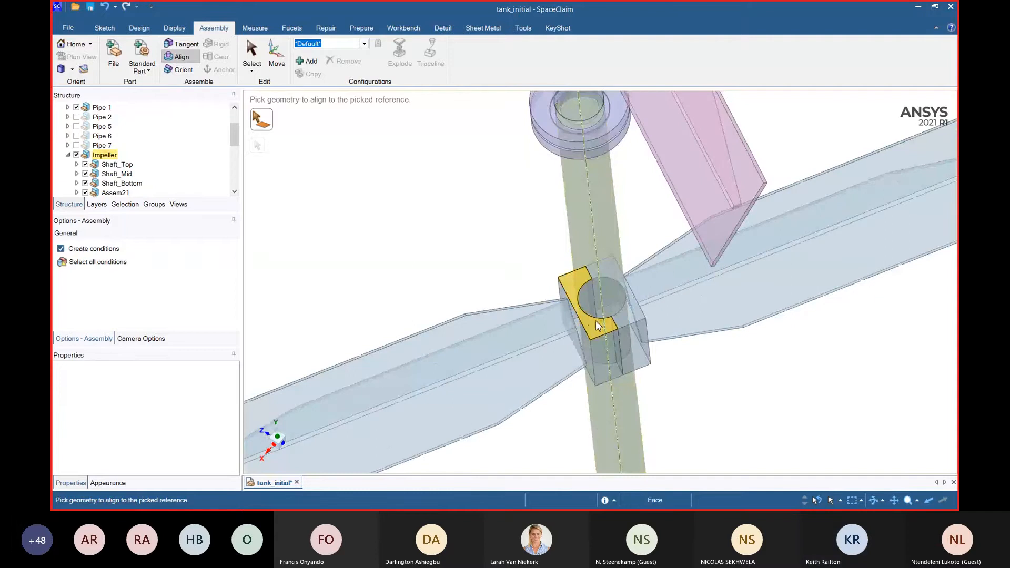
{"action": "left_click", "coordinate": [595, 321]}
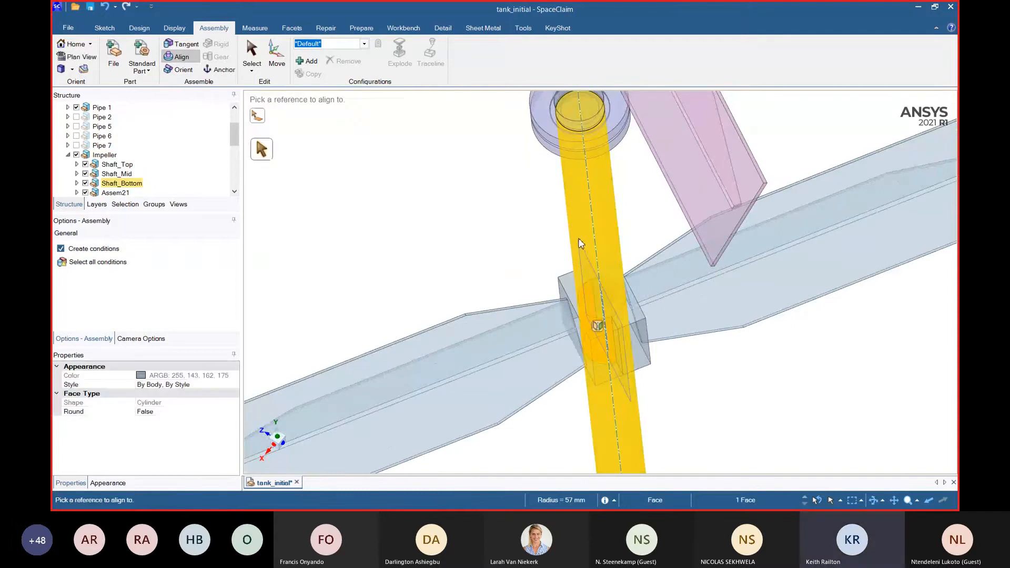
{"action": "left_click", "coordinate": [601, 347]}
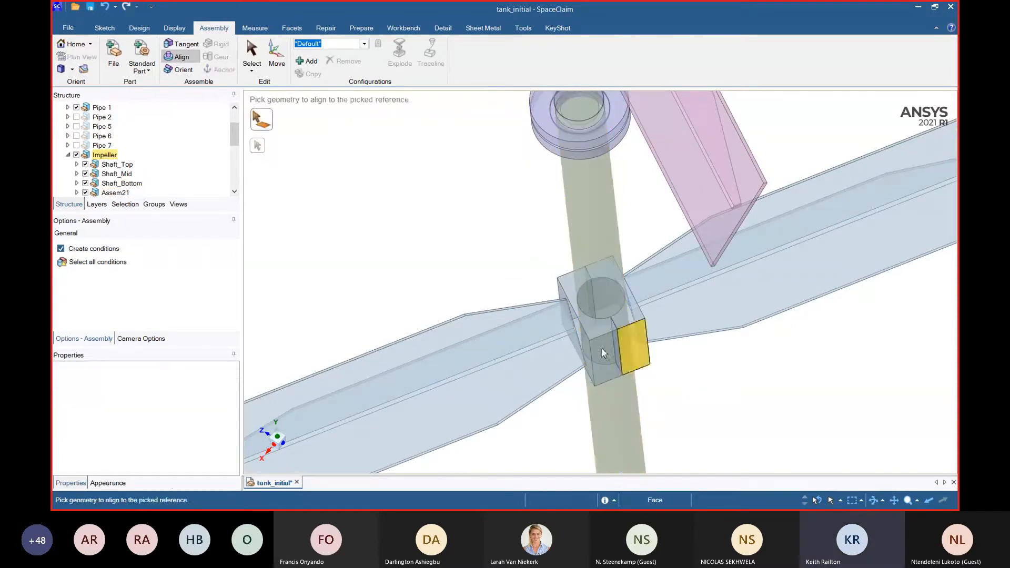
{"action": "left_click", "coordinate": [573, 345]}
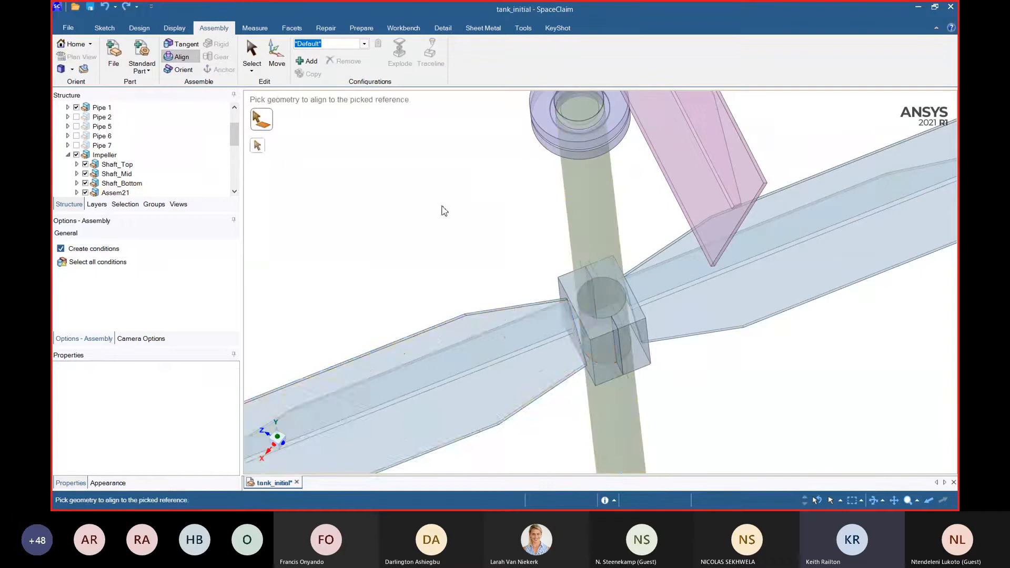
{"action": "scroll", "coordinate": [440, 210], "scroll_direction": "up", "scroll_amount": 5}
{"action": "left_click", "coordinate": [107, 30]}
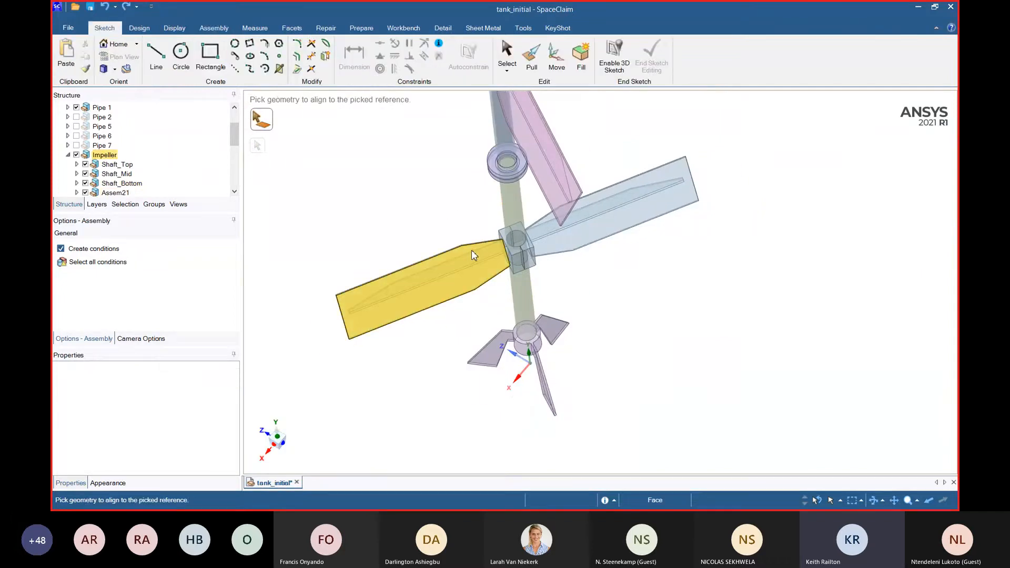
{"action": "left_click", "coordinate": [466, 284]}
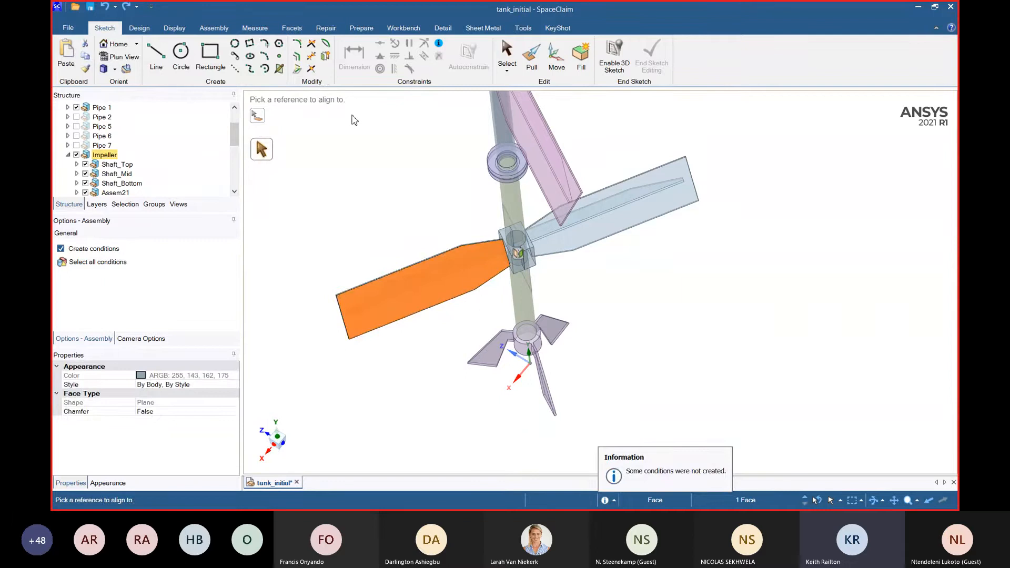
{"action": "key", "text": "Escape"}
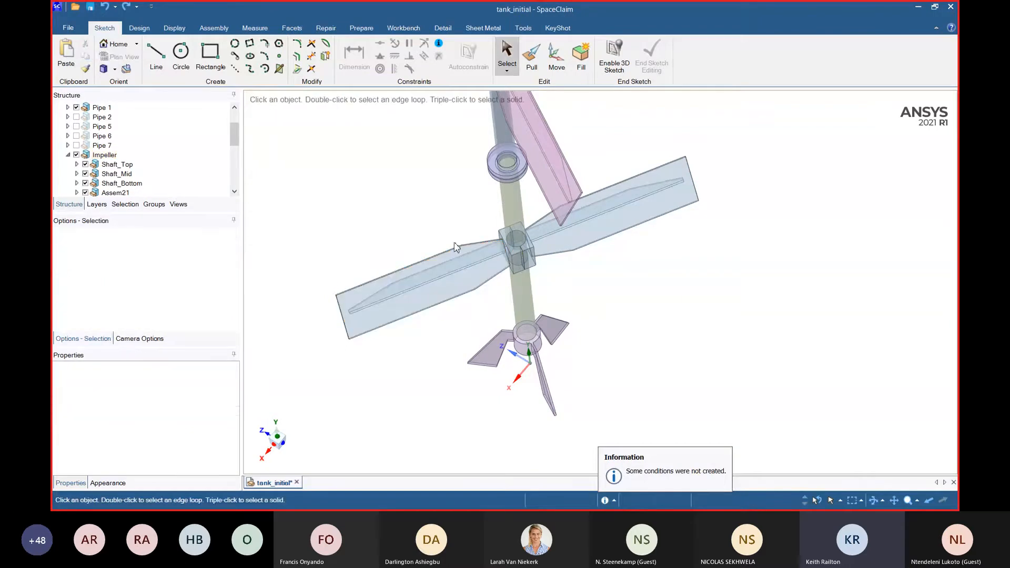
- Delete the mirrored lower blade body, and undo the deletion
{"action": "left_click", "coordinate": [449, 276]}
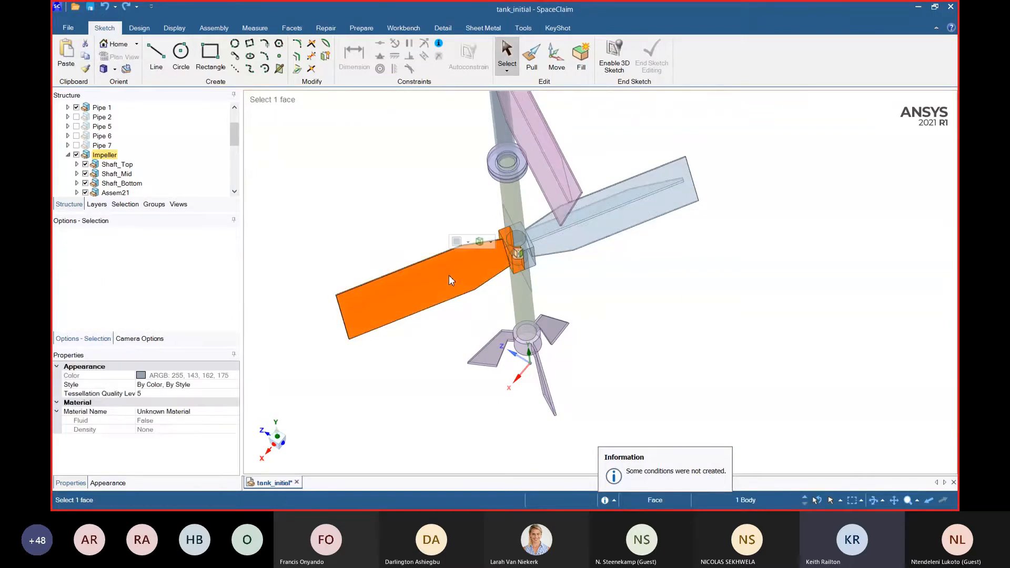
{"action": "key", "text": "Delete"}
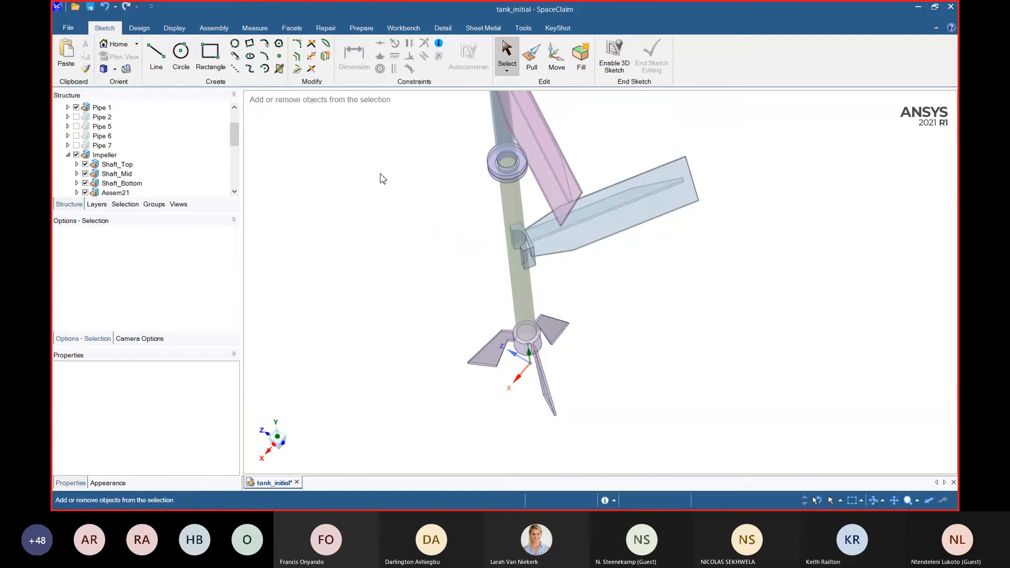
{"action": "key", "text": "ctrl+z"}
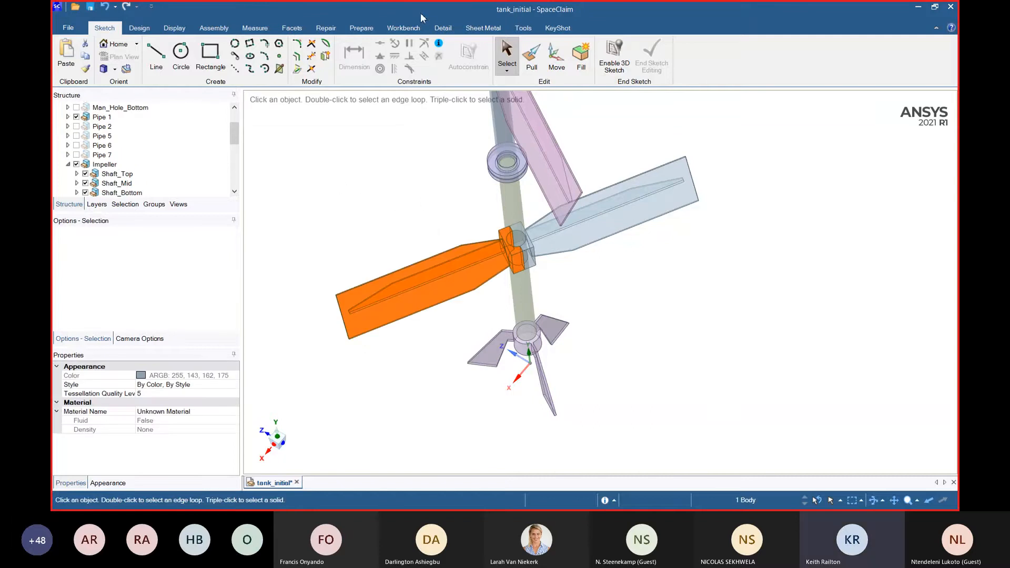
- Align the bore of the mirrored lower clamp block half with the bottom shaft's cylindrical face
{"action": "left_click", "coordinate": [205, 29]}
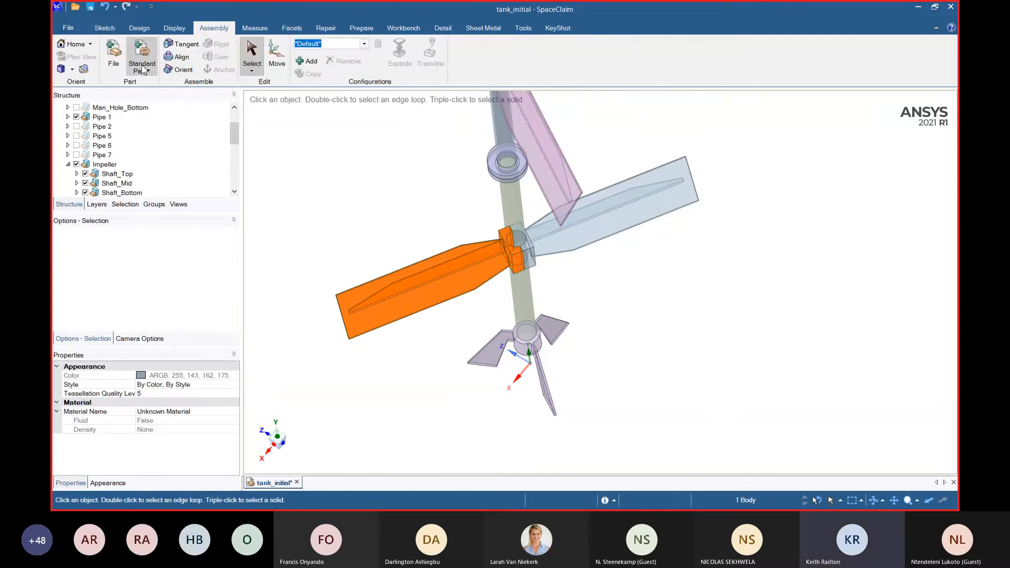
{"action": "left_click", "coordinate": [179, 56]}
{"action": "scroll", "coordinate": [516, 242], "scroll_direction": "up", "scroll_amount": 5}
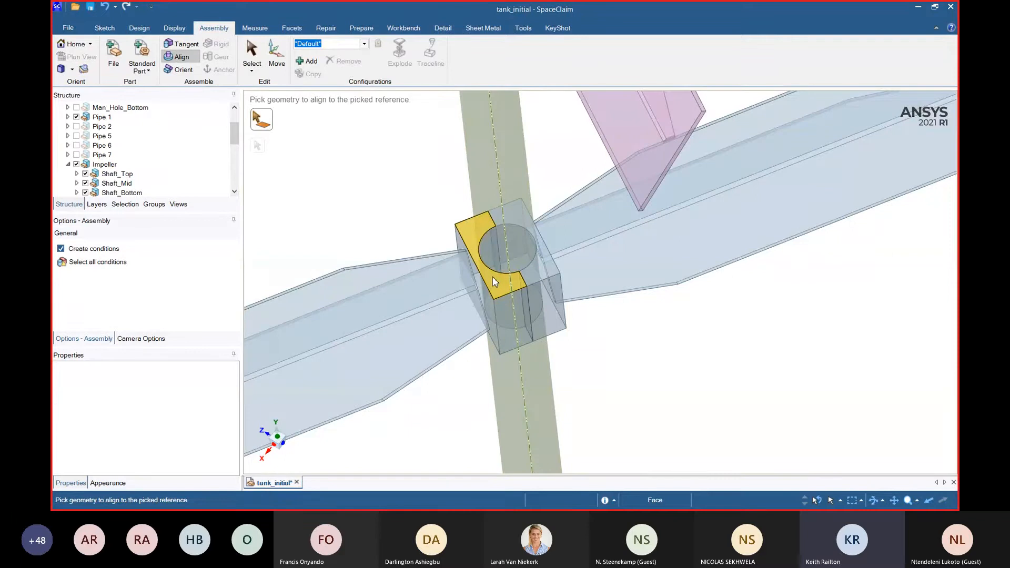
{"action": "left_click", "coordinate": [485, 193]}
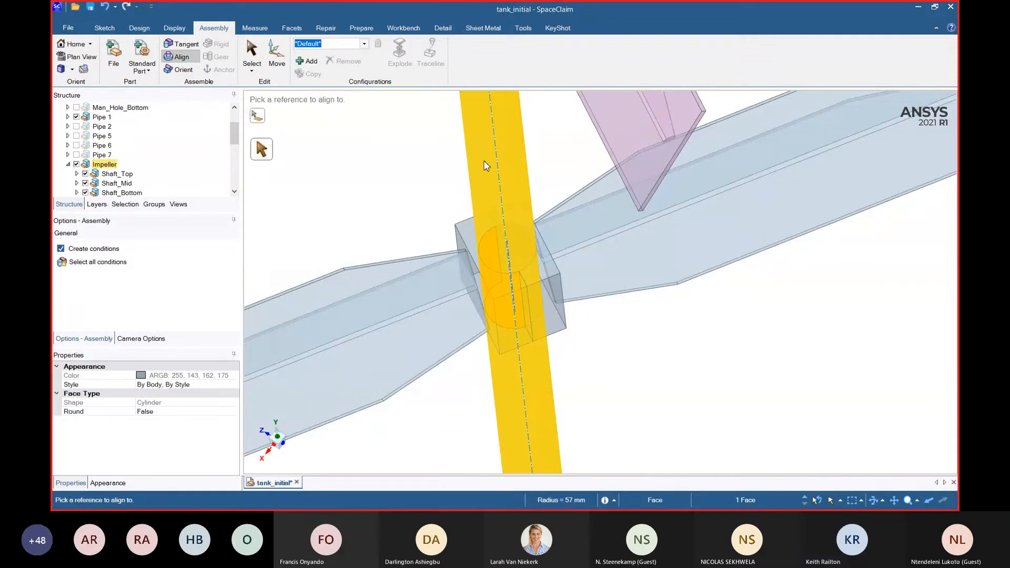
{"action": "left_click", "coordinate": [491, 208]}
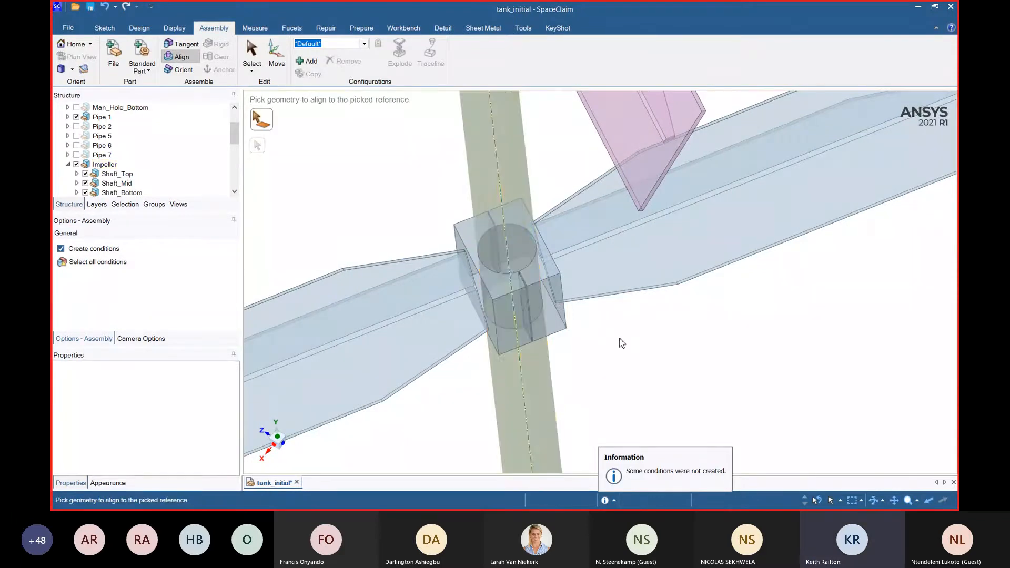
- Examine from several sides how both lower blades and their clamp block halves sit on the shaft, compared with the upper blades
{"action": "scroll", "coordinate": [621, 343], "scroll_direction": "down", "scroll_amount": 5}
{"action": "middle_click_drag", "start_coordinate": [620, 343], "coordinate": [417, 295]}
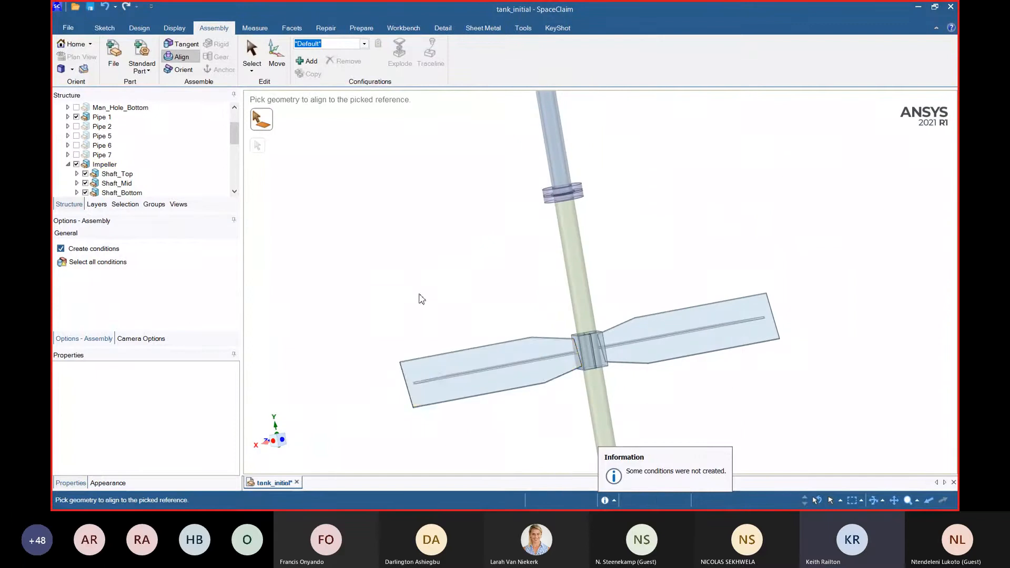
{"action": "scroll", "coordinate": [632, 296], "scroll_direction": "up", "scroll_amount": 5}
{"action": "scroll", "coordinate": [632, 296], "scroll_direction": "up", "scroll_amount": 1}
{"action": "scroll", "coordinate": [375, 257], "scroll_direction": "down", "scroll_amount": 1}
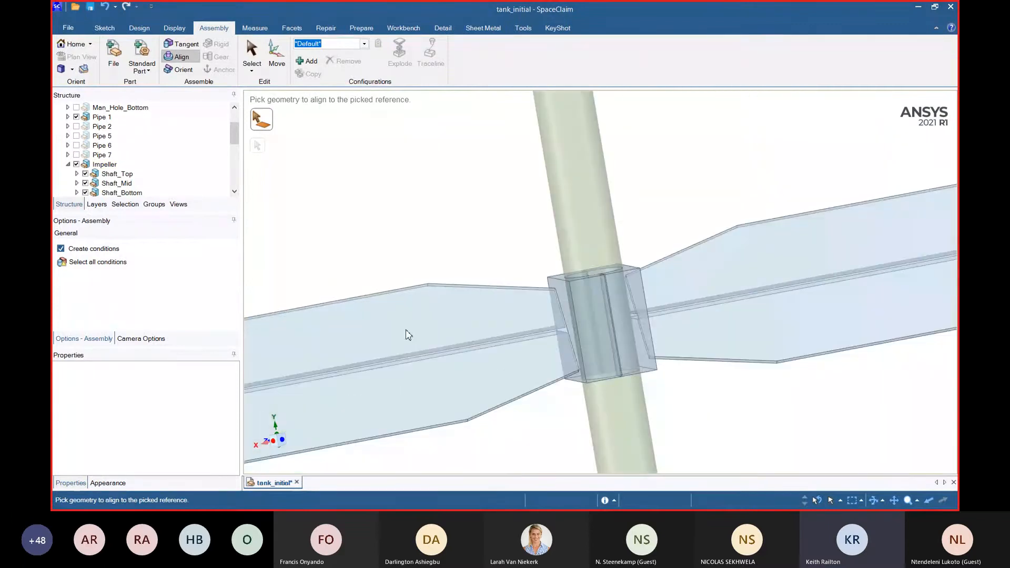
{"action": "scroll", "coordinate": [409, 334], "scroll_direction": "down", "scroll_amount": 3}
{"action": "middle_click_drag", "start_coordinate": [409, 334], "coordinate": [406, 263]}
{"action": "scroll", "coordinate": [508, 305], "scroll_direction": "up", "scroll_amount": 6}
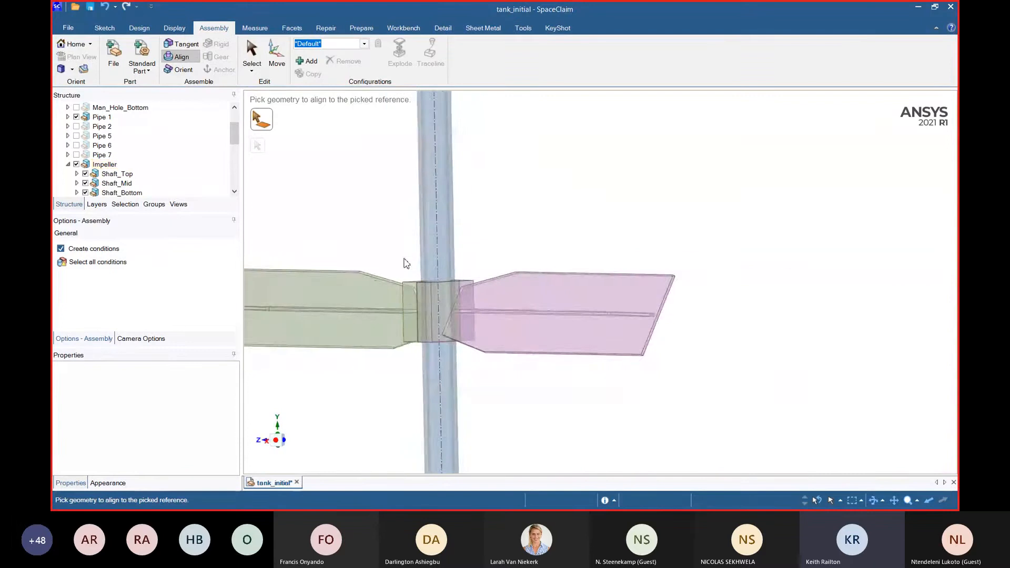
{"action": "scroll", "coordinate": [519, 293], "scroll_direction": "down", "scroll_amount": 3}
{"action": "middle_click_drag", "start_coordinate": [518, 293], "coordinate": [474, 443]}
{"action": "scroll", "coordinate": [473, 444], "scroll_direction": "up", "scroll_amount": 3}
{"action": "scroll", "coordinate": [563, 412], "scroll_direction": "up", "scroll_amount": 3}
{"action": "middle_click_drag", "start_coordinate": [563, 412], "coordinate": [515, 447]}
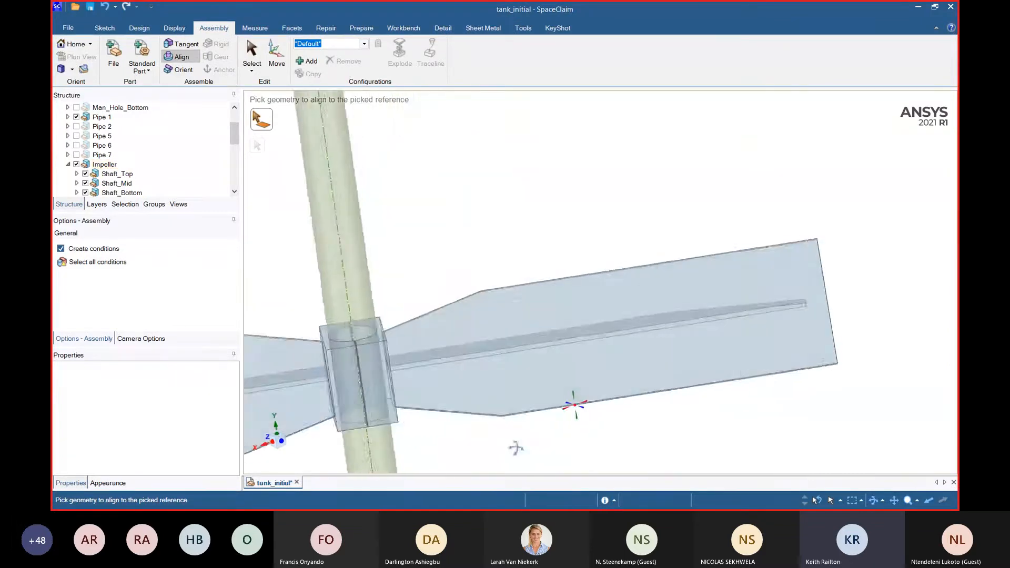
{"action": "scroll", "coordinate": [496, 228], "scroll_direction": "down", "scroll_amount": 3}
{"action": "middle_click_drag", "start_coordinate": [496, 227], "coordinate": [487, 352]}
- Pull the narrow gap face of one lower clamp block half up to the opposite block half
{"action": "scroll", "coordinate": [500, 227], "scroll_direction": "up", "scroll_amount": 5}
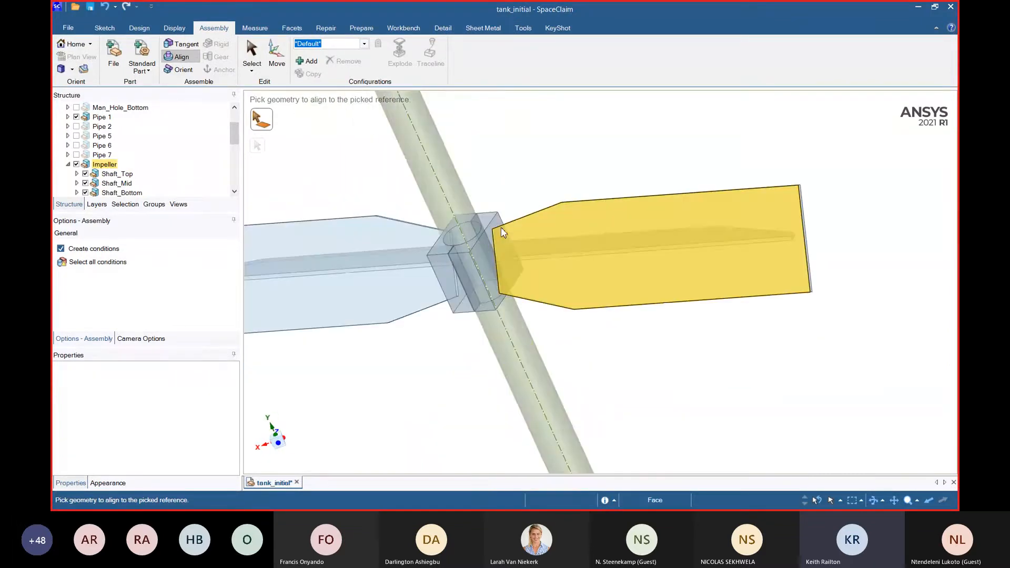
{"action": "scroll", "coordinate": [501, 228], "scroll_direction": "up", "scroll_amount": 3}
{"action": "left_click", "coordinate": [139, 28]}
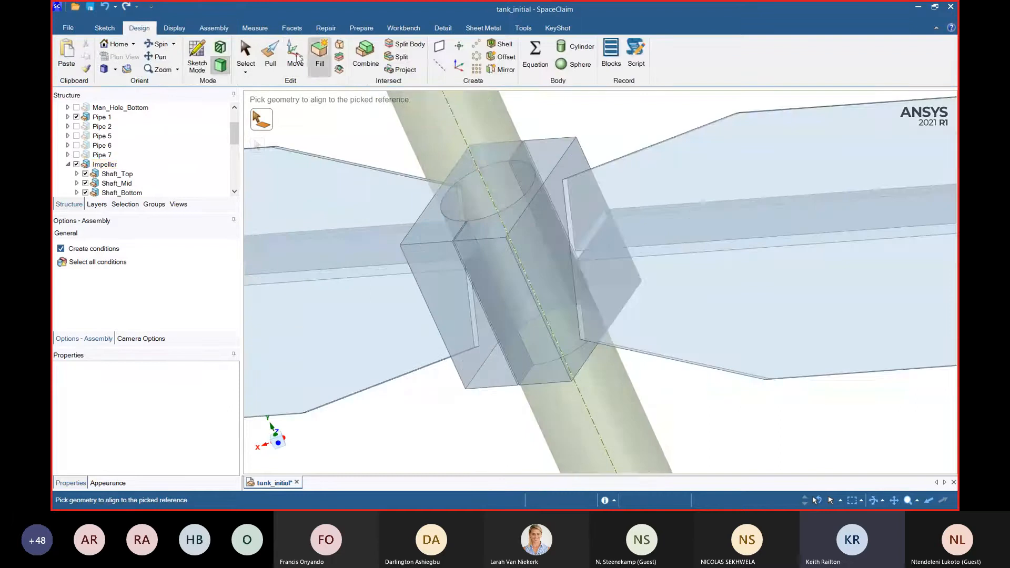
{"action": "scroll", "coordinate": [465, 249], "scroll_direction": "up", "scroll_amount": 6}
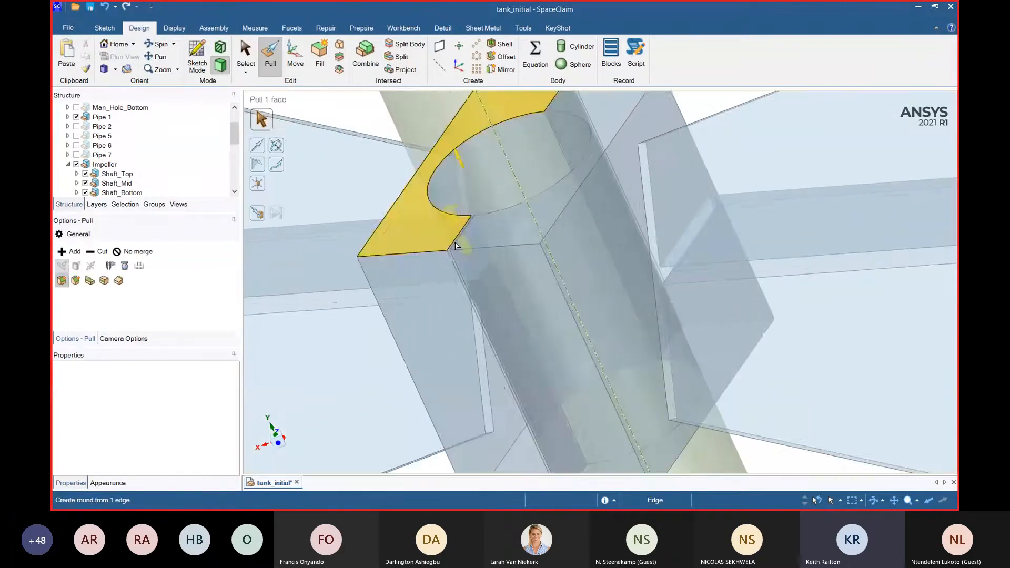
{"action": "left_click", "coordinate": [458, 240]}
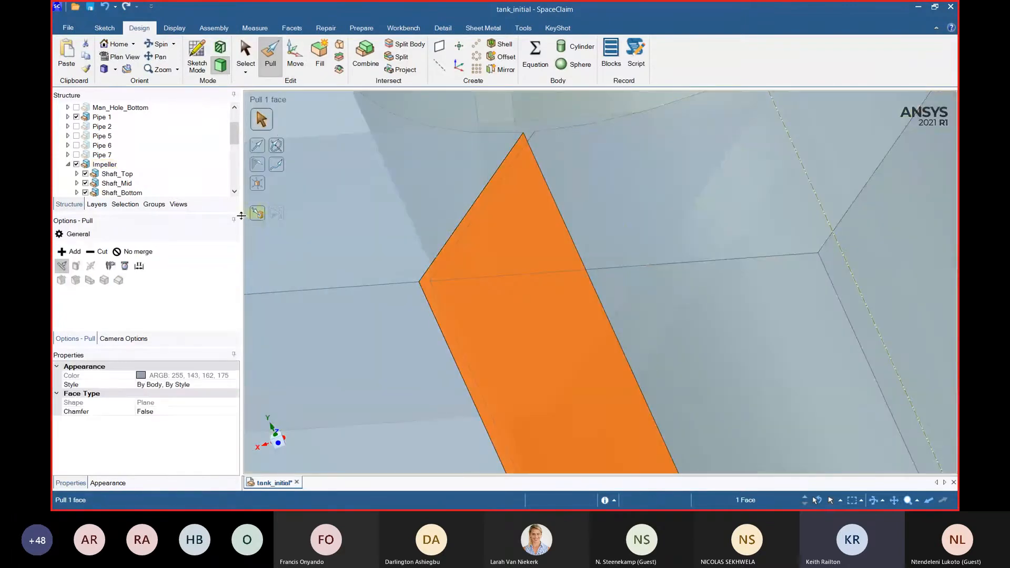
{"action": "left_click", "coordinate": [258, 213]}
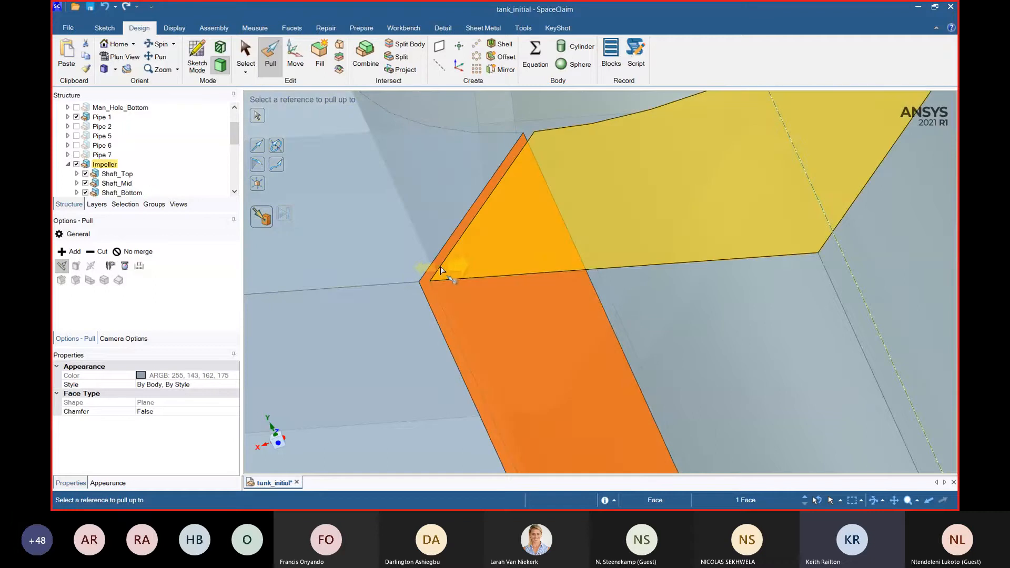
{"action": "left_click", "coordinate": [441, 271]}
{"action": "scroll", "coordinate": [523, 350], "scroll_direction": "down", "scroll_amount": 5}
- Close the gap on the clamp block's other side by pulling its narrow face up to the facing block half
{"action": "scroll", "coordinate": [528, 286], "scroll_direction": "up", "scroll_amount": 4}
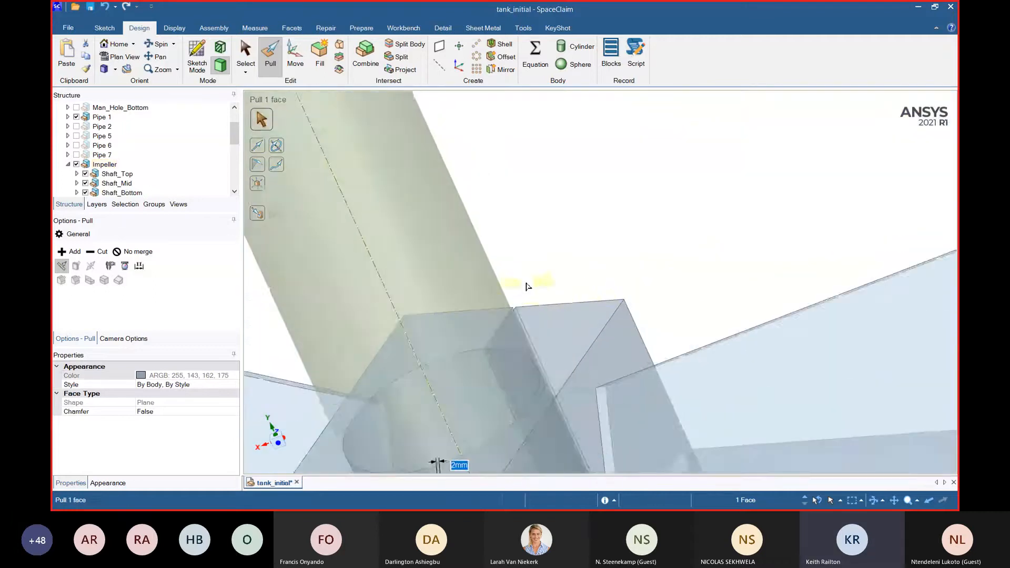
{"action": "scroll", "coordinate": [516, 311], "scroll_direction": "up", "scroll_amount": 4}
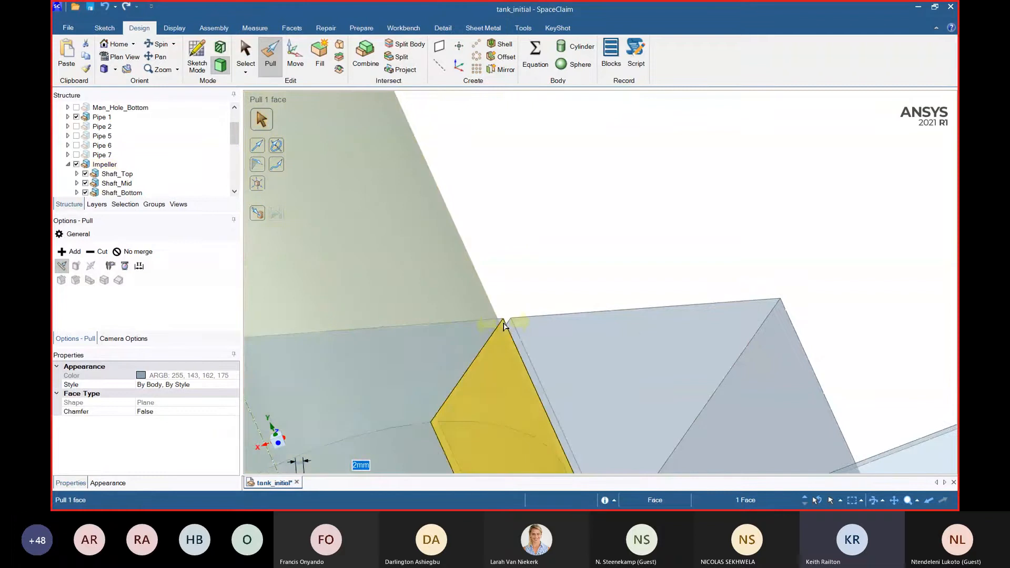
{"action": "left_click", "coordinate": [503, 326]}
{"action": "left_click", "coordinate": [261, 215]}
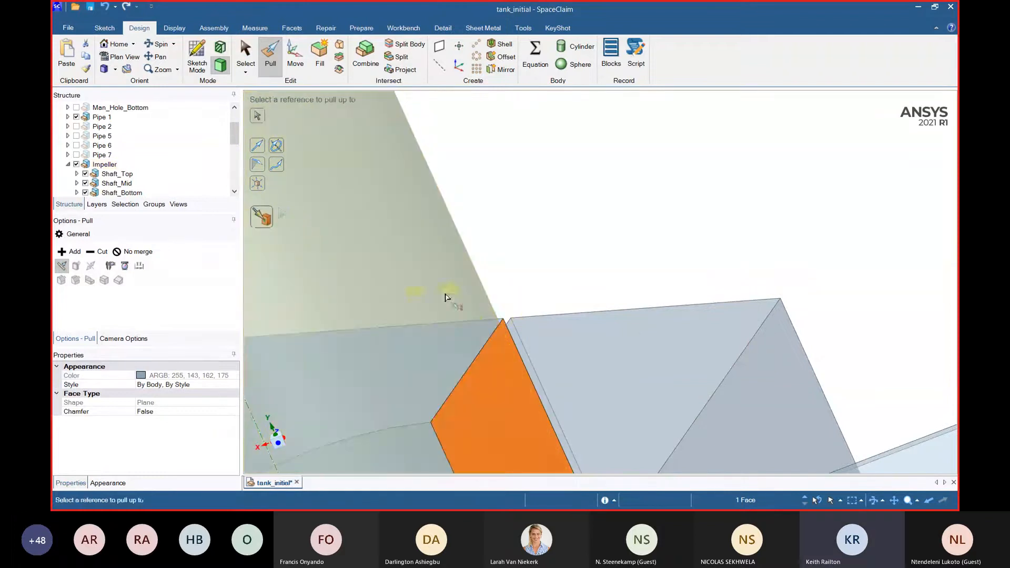
{"action": "left_click", "coordinate": [504, 327]}
{"action": "scroll", "coordinate": [514, 201], "scroll_direction": "down", "scroll_amount": 5}
{"action": "scroll", "coordinate": [720, 427], "scroll_direction": "down", "scroll_amount": 3}
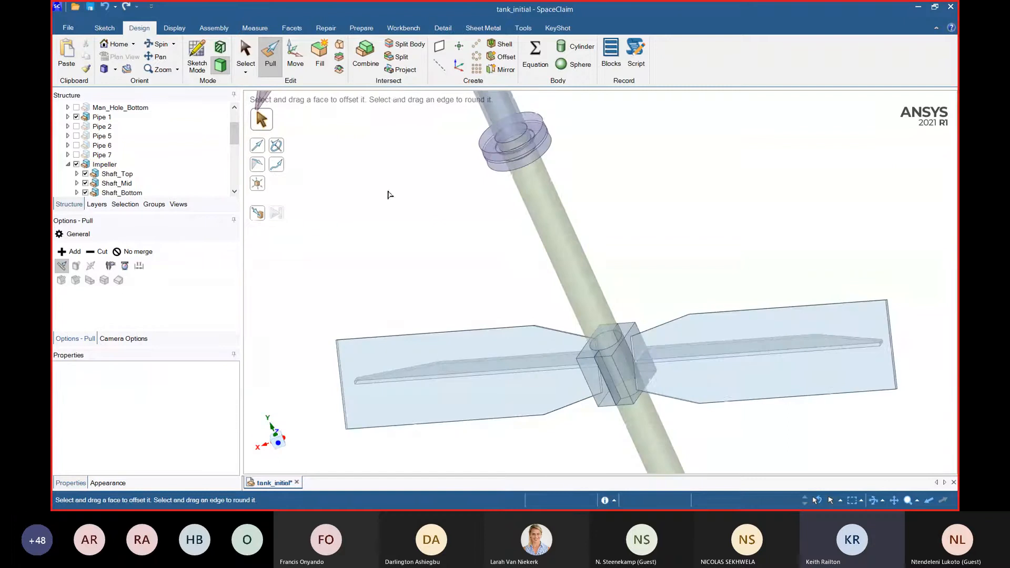
- Combine the two lower blade bodies with the bottom shaft and the small propeller at its end
{"action": "left_click", "coordinate": [365, 53]}
{"action": "left_click", "coordinate": [549, 388]}
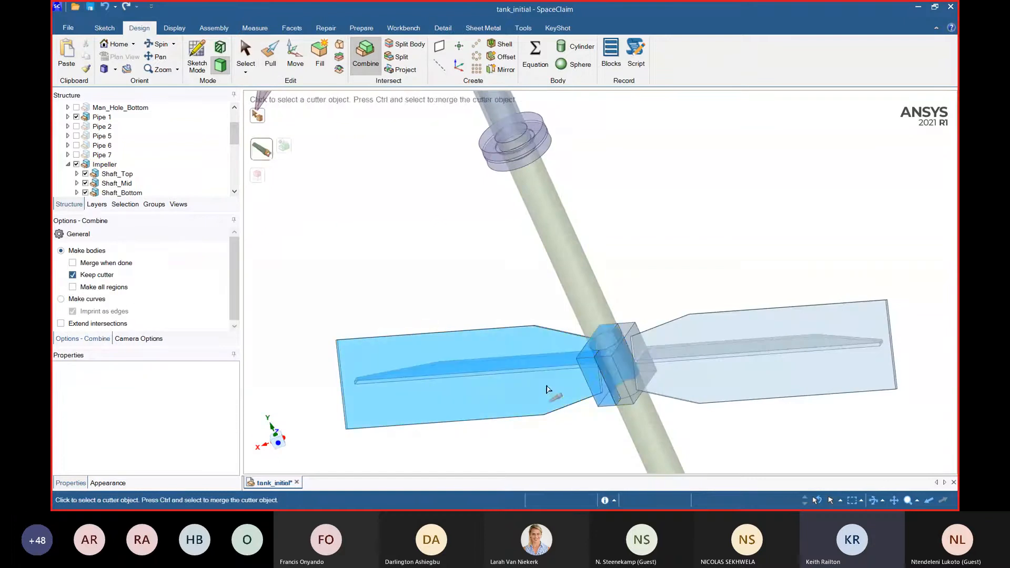
{"action": "left_click", "coordinate": [720, 379]}
{"action": "left_click", "coordinate": [587, 286]}
{"action": "scroll", "coordinate": [469, 282], "scroll_direction": "down", "scroll_amount": 4}
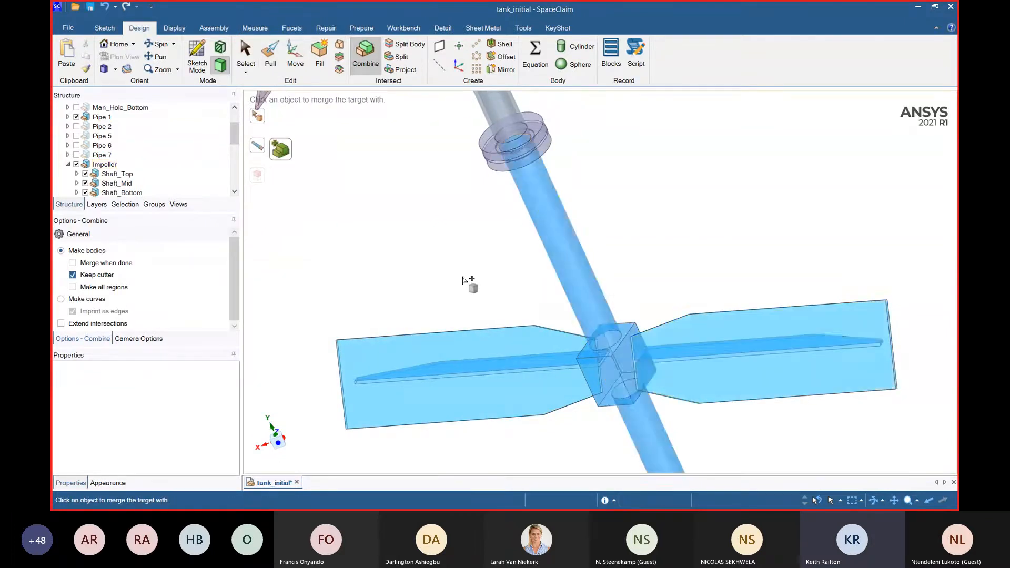
{"action": "left_click", "coordinate": [521, 400]}
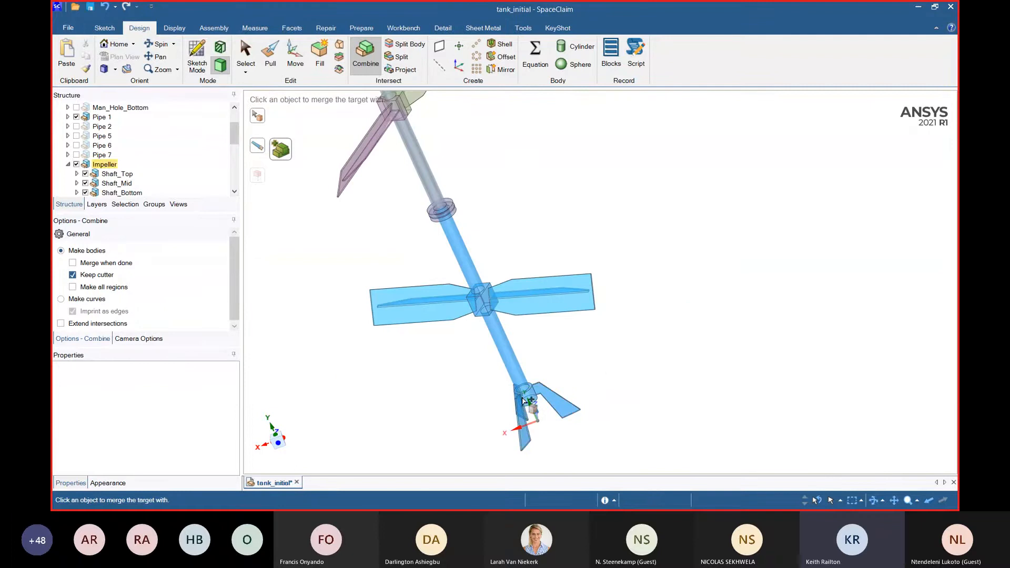
{"action": "left_click", "coordinate": [652, 366]}
- Delete the two conical chamfer faces on the raised mating faces of the coupling between the middle and bottom shafts
{"action": "middle_click_drag", "start_coordinate": [651, 365], "coordinate": [717, 326]}
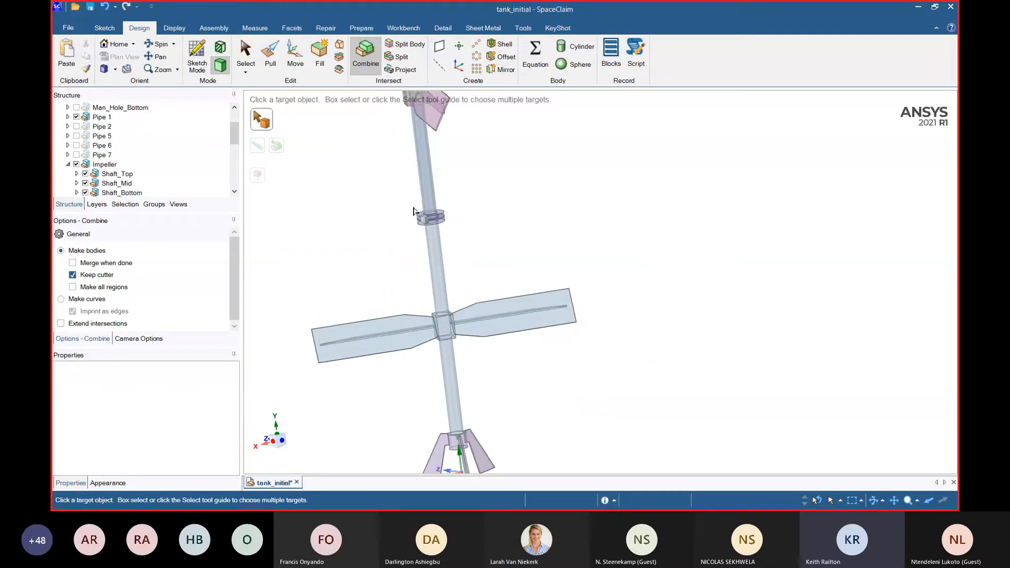
{"action": "scroll", "coordinate": [421, 214], "scroll_direction": "up", "scroll_amount": 5}
{"action": "scroll", "coordinate": [412, 300], "scroll_direction": "down", "scroll_amount": 5}
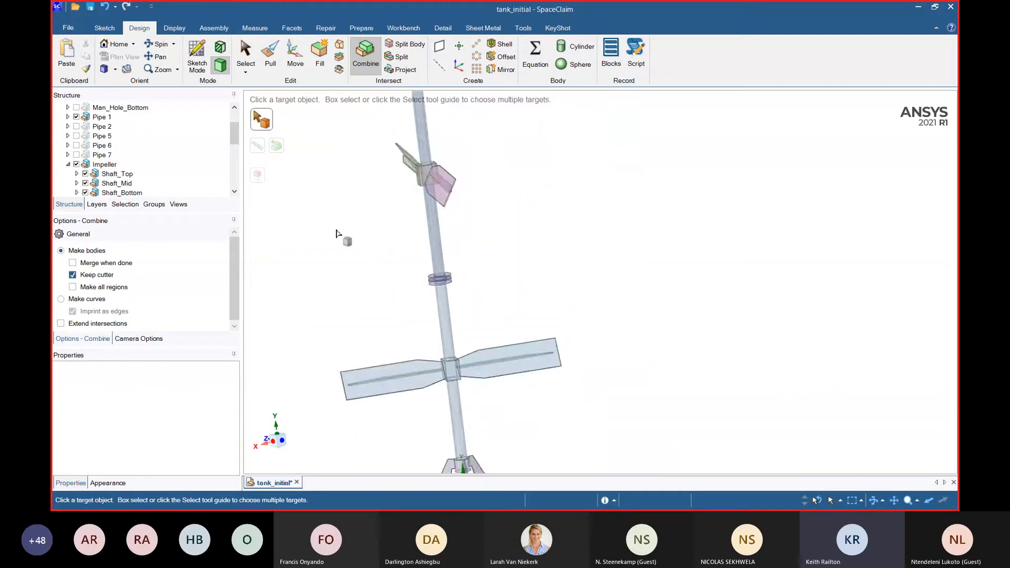
{"action": "scroll", "coordinate": [337, 233], "scroll_direction": "up", "scroll_amount": 5}
{"action": "middle_click_drag", "start_coordinate": [492, 383], "coordinate": [415, 368]}
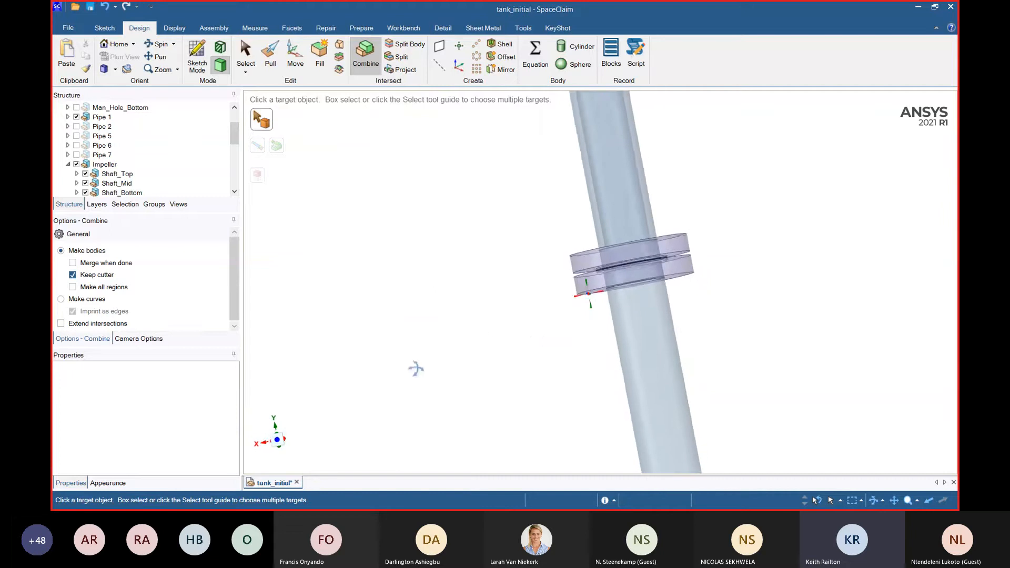
{"action": "scroll", "coordinate": [663, 316], "scroll_direction": "up", "scroll_amount": 4}
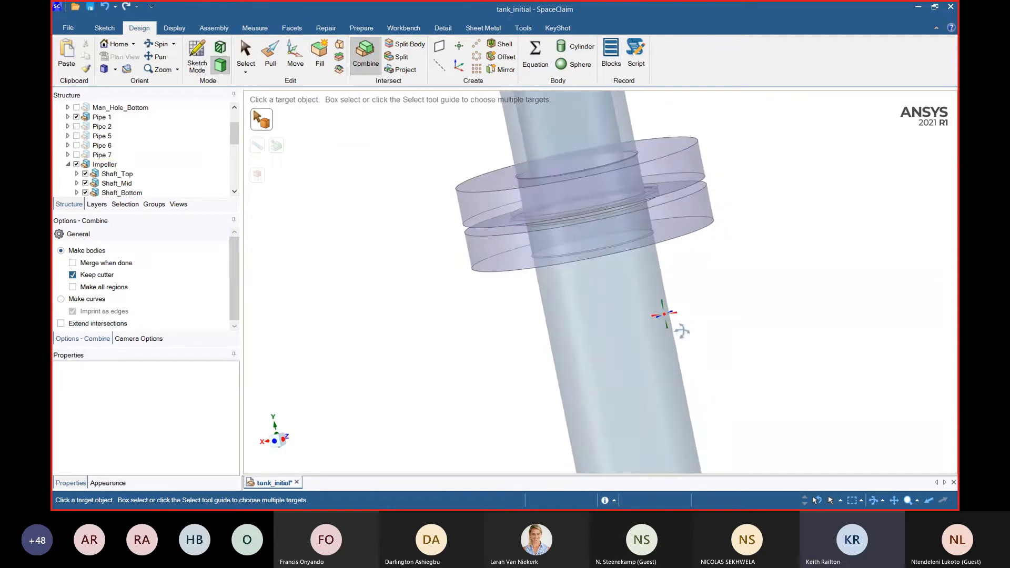
{"action": "left_click", "coordinate": [270, 57]}
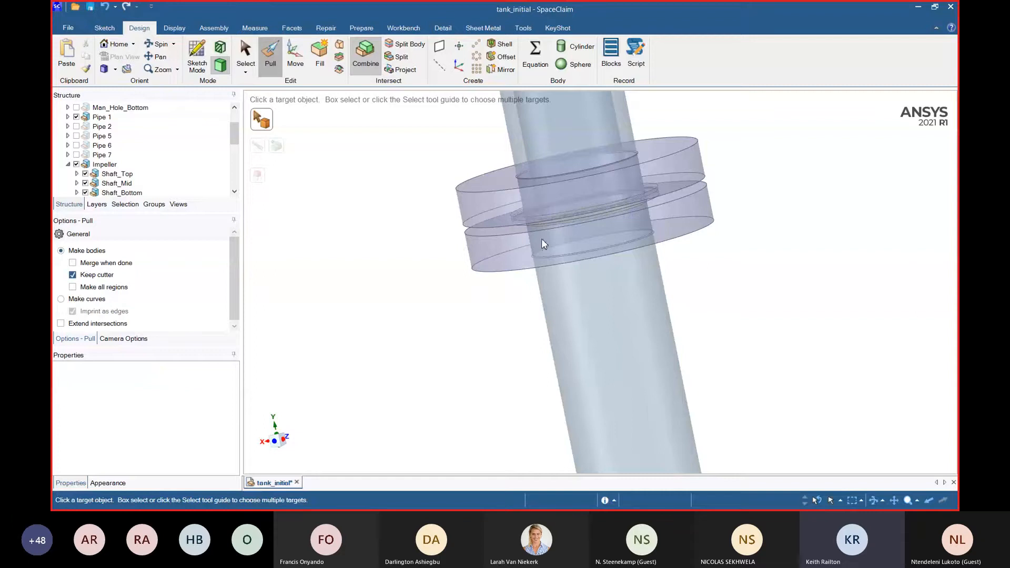
{"action": "left_click", "coordinate": [477, 205]}
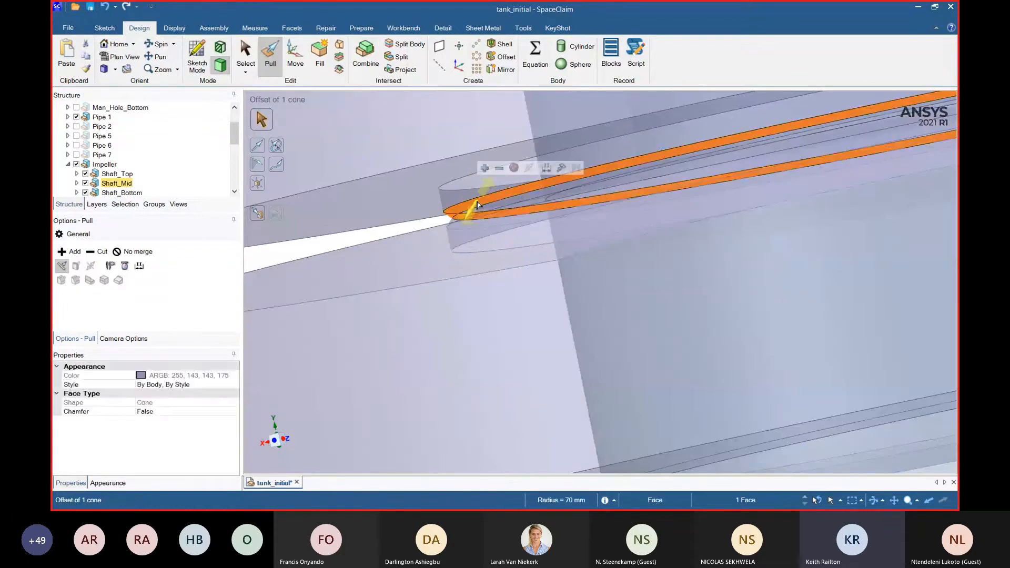
{"action": "key", "text": "Delete"}
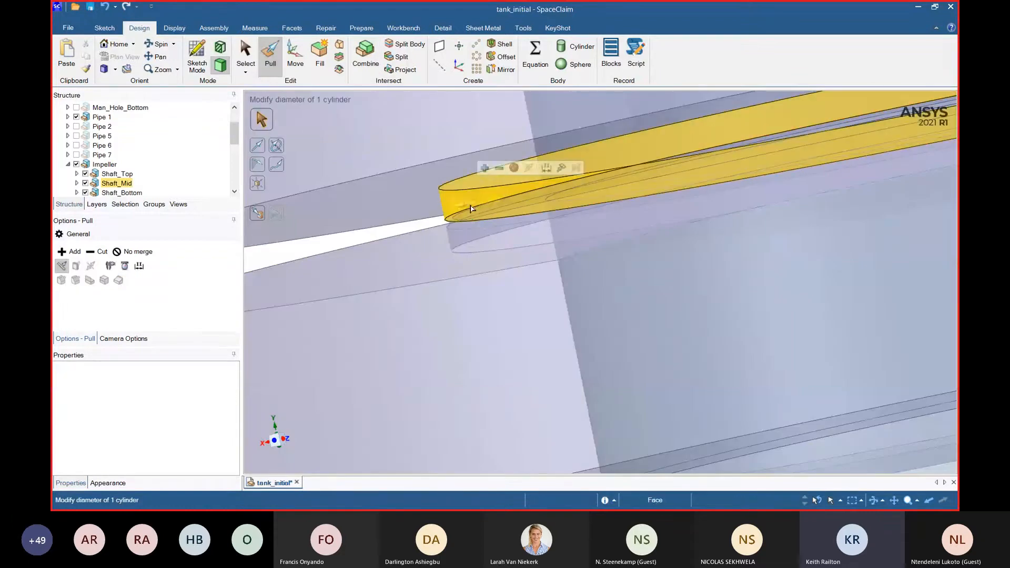
{"action": "mouse_move", "coordinate": [469, 207]}
{"action": "middle_mouse_down"}
{"action": "mouse_move", "coordinate": [469, 221]}
{"action": "mouse_move", "coordinate": [469, 210]}
{"action": "middle_mouse_up"}
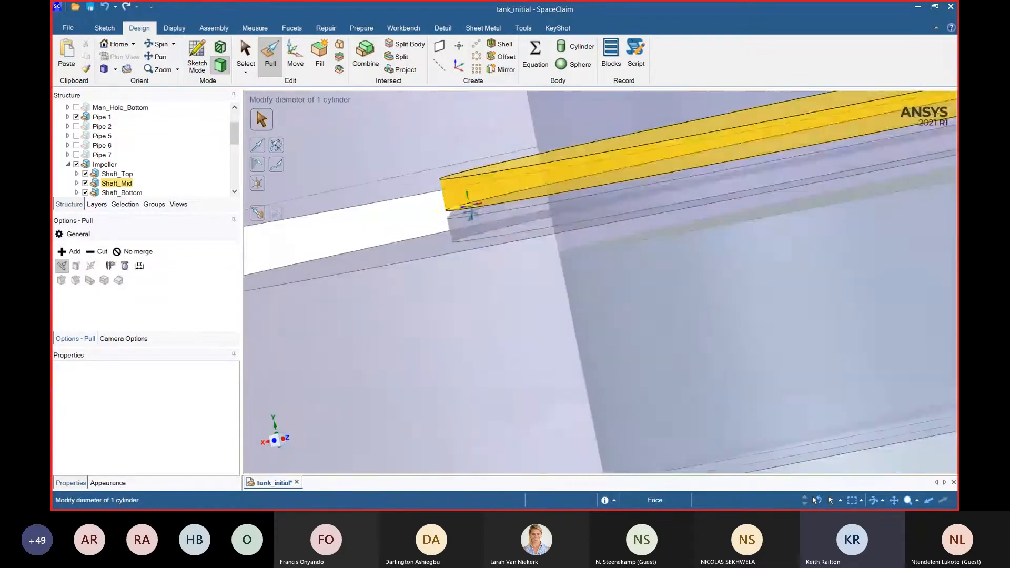
{"action": "left_click", "coordinate": [464, 218]}
{"action": "key", "text": "Delete"}
- Pull the upper coupling flange's ring-shaped underside up to the raised mating face of the lower flange
{"action": "mouse_move", "coordinate": [398, 198]}
{"action": "middle_mouse_down"}
{"action": "mouse_move", "coordinate": [401, 216]}
{"action": "mouse_move", "coordinate": [388, 218]}
{"action": "mouse_move", "coordinate": [387, 199]}
{"action": "middle_mouse_up"}
{"action": "left_click", "coordinate": [390, 211]}
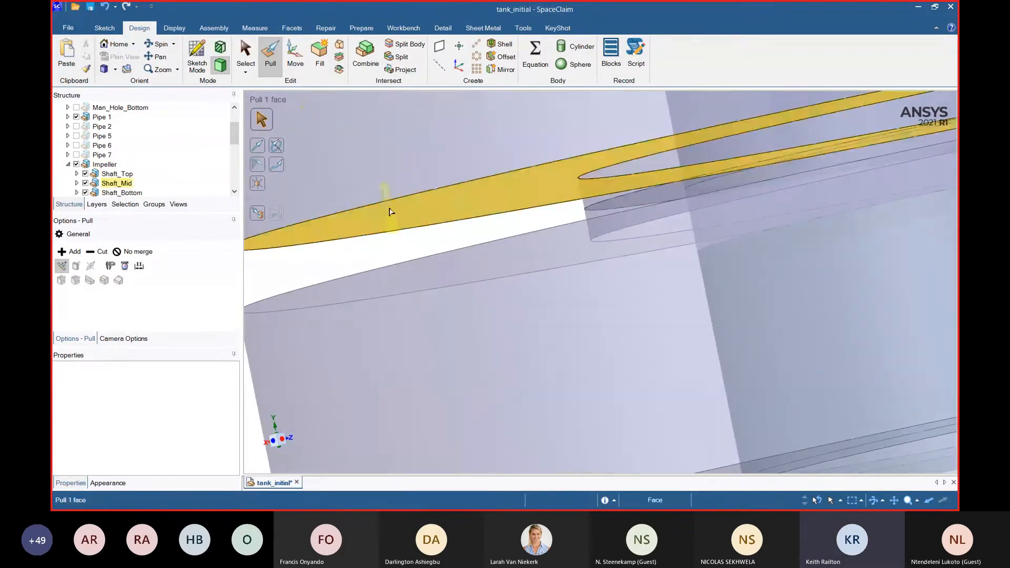
{"action": "left_click", "coordinate": [391, 211]}
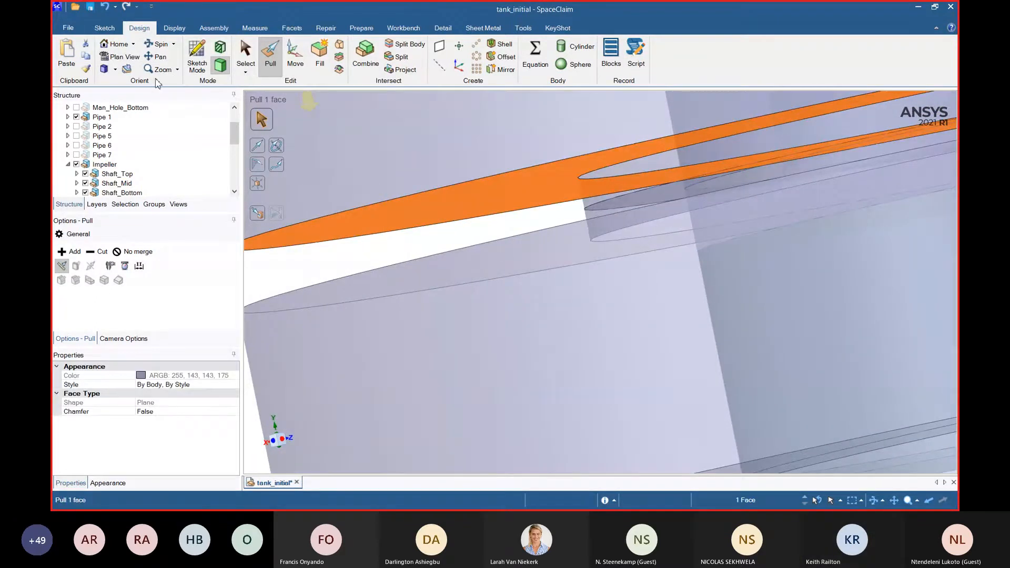
{"action": "left_click", "coordinate": [257, 212]}
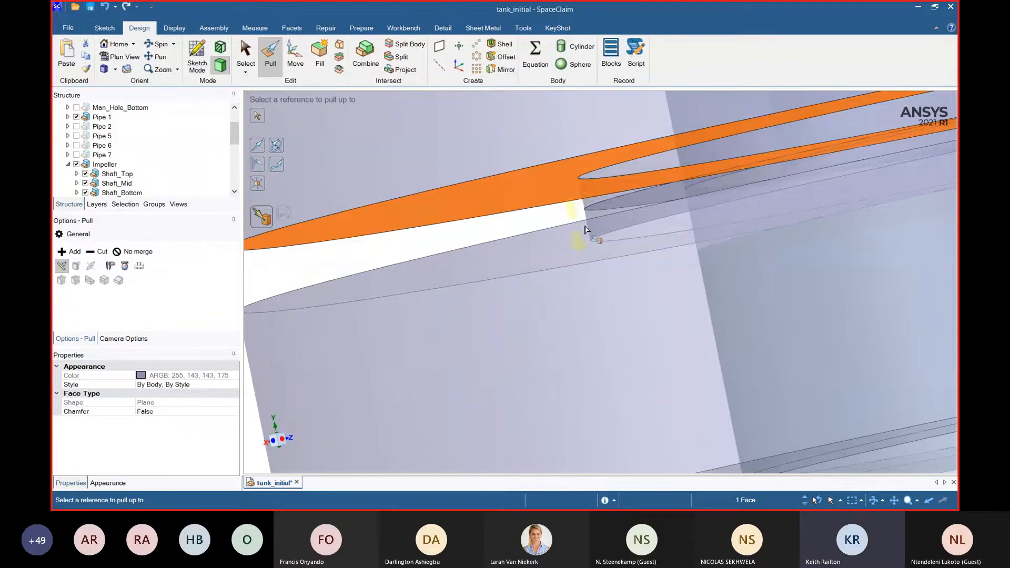
{"action": "left_click", "coordinate": [591, 208]}
- Close the coupling gap by pulling the lower flange's ring-shaped top face up to the underside of the upper flange
{"action": "middle_click_drag", "start_coordinate": [491, 223], "coordinate": [498, 252]}
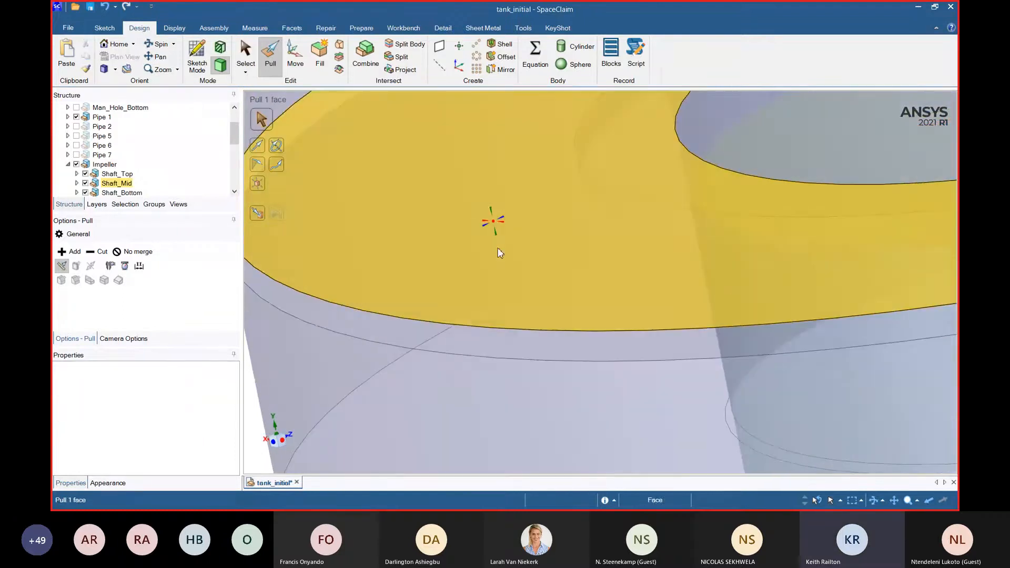
{"action": "left_click", "coordinate": [400, 298]}
{"action": "left_click", "coordinate": [259, 214]}
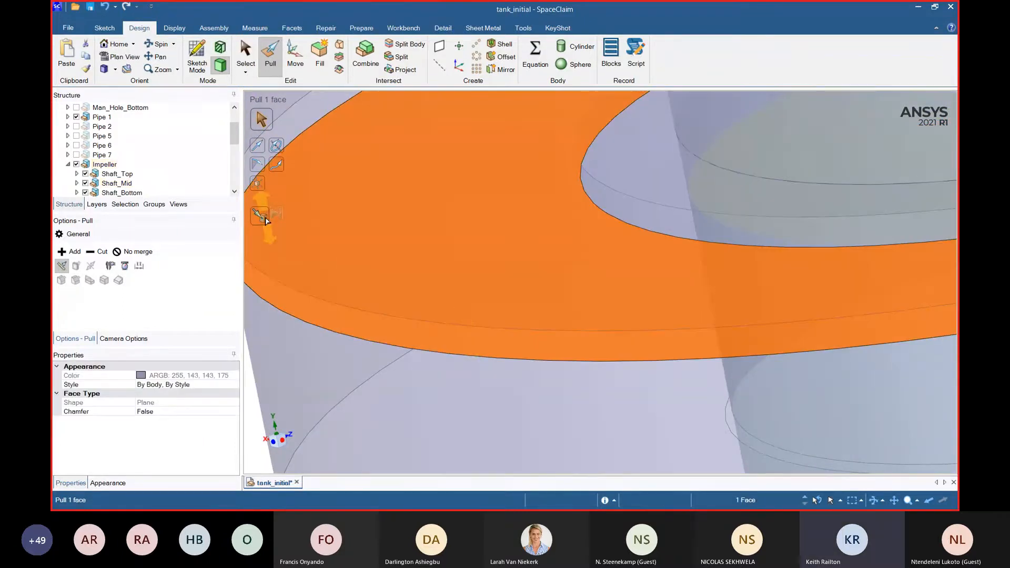
{"action": "middle_click_drag", "start_coordinate": [264, 216], "coordinate": [507, 241]}
{"action": "middle_click_drag", "start_coordinate": [589, 308], "coordinate": [588, 316]}
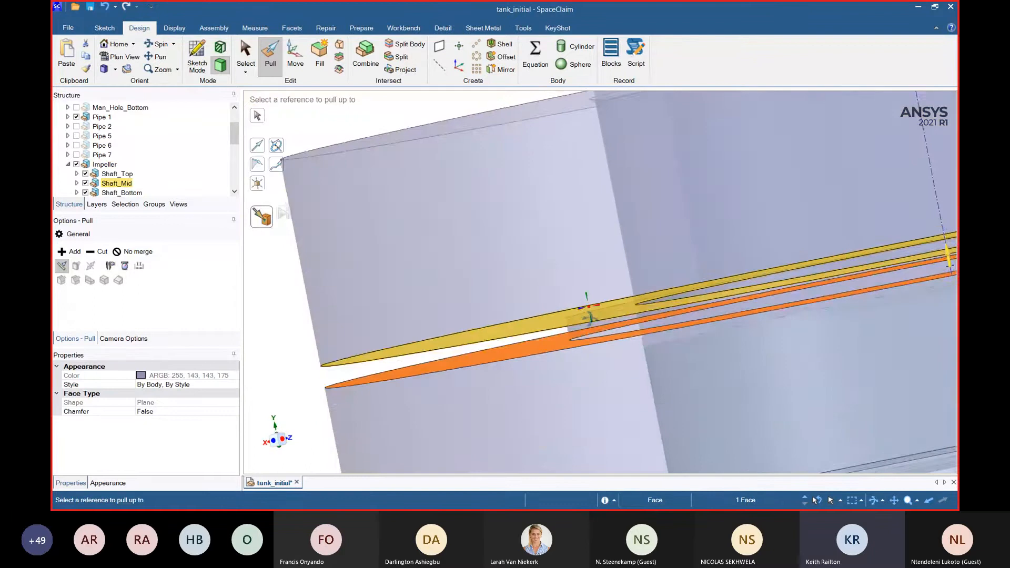
{"action": "scroll", "coordinate": [591, 343], "scroll_direction": "up", "scroll_amount": 4}
{"action": "middle_click_drag", "start_coordinate": [527, 274], "coordinate": [541, 286]}
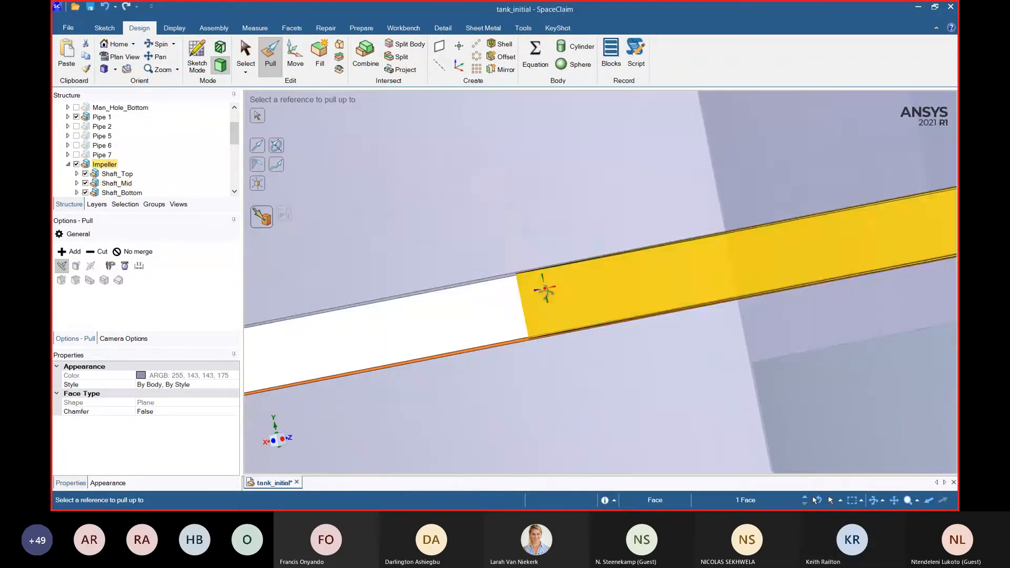
{"action": "left_click", "coordinate": [479, 279]}
{"action": "scroll", "coordinate": [468, 302], "scroll_direction": "down", "scroll_amount": 5}
{"action": "scroll", "coordinate": [416, 284], "scroll_direction": "down", "scroll_amount": 4}
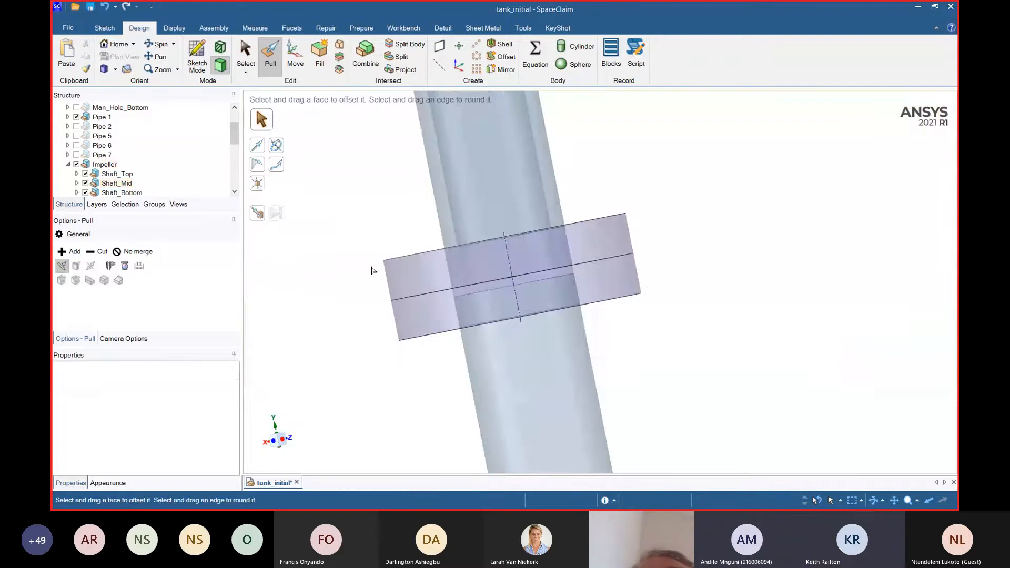
{"action": "middle_click_drag", "start_coordinate": [755, 269], "coordinate": [762, 279]}
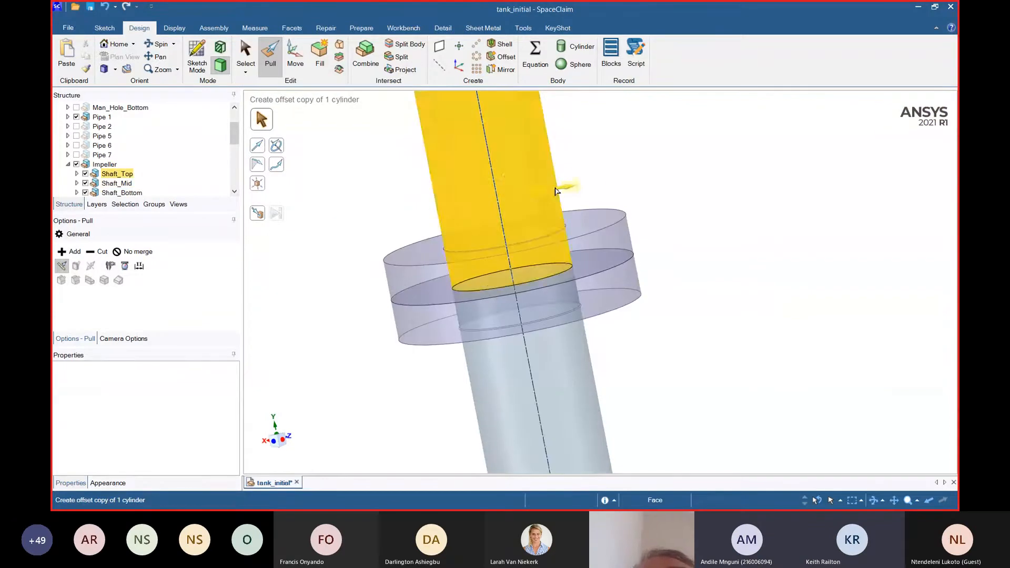
{"action": "left_click", "coordinate": [509, 180]}
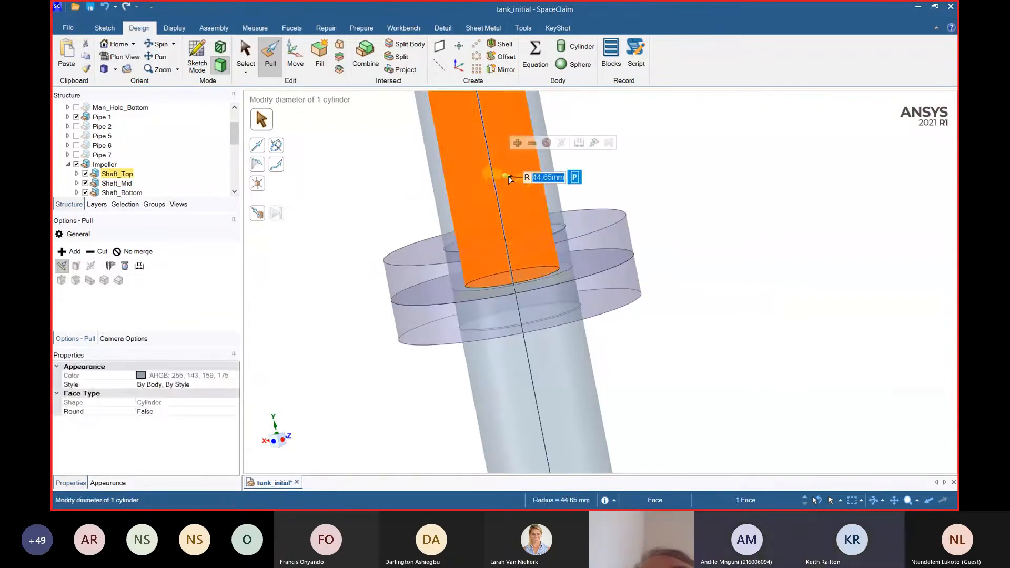
{"action": "key", "text": "Escape"}
{"action": "scroll", "coordinate": [529, 223], "scroll_direction": "down", "scroll_amount": 3}
{"action": "scroll", "coordinate": [476, 261], "scroll_direction": "up", "scroll_amount": 8}
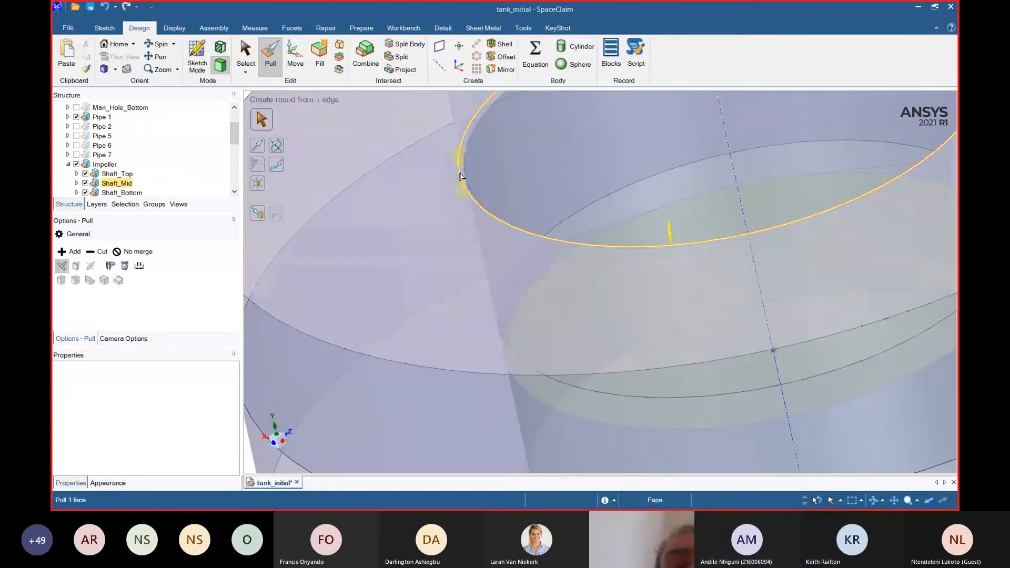
{"action": "scroll", "coordinate": [460, 175], "scroll_direction": "down", "scroll_amount": 6}
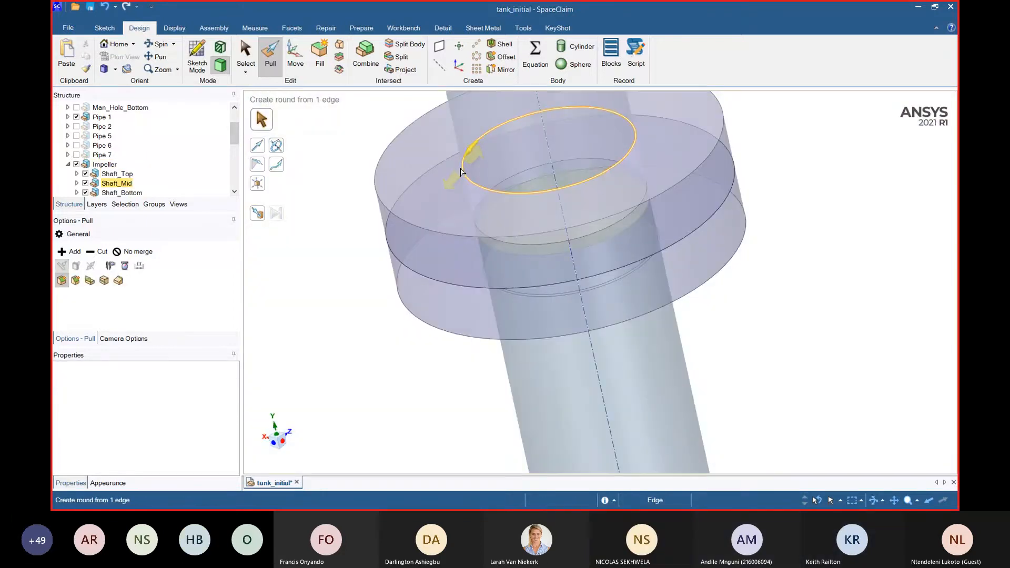
- Delete the small face around the inner edge of the shaft opening on the lower flange's underside
{"action": "middle_click_drag", "start_coordinate": [460, 172], "coordinate": [487, 288]}
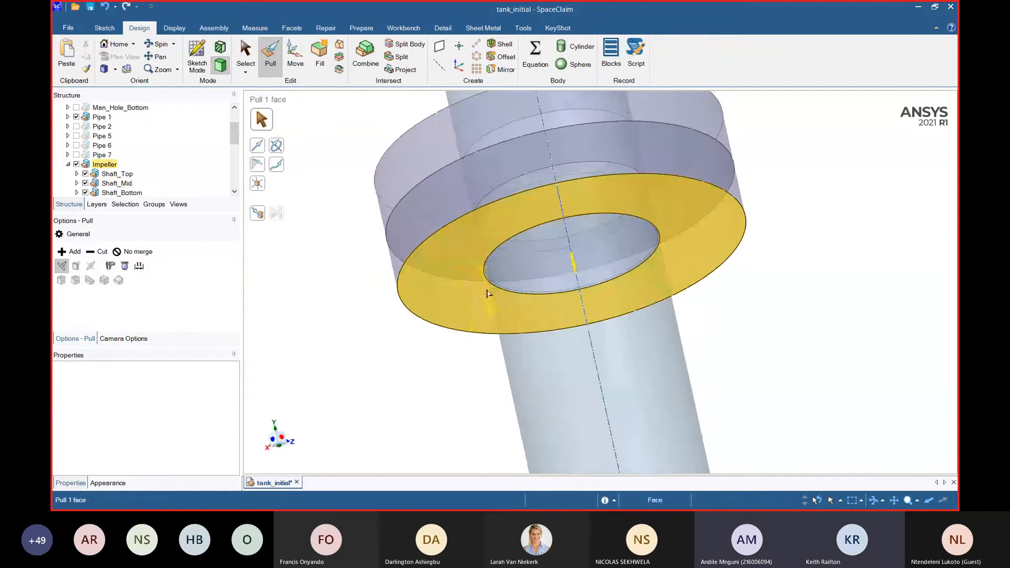
{"action": "scroll", "coordinate": [483, 256], "scroll_direction": "up", "scroll_amount": 4}
{"action": "scroll", "coordinate": [482, 255], "scroll_direction": "up", "scroll_amount": 5}
{"action": "left_click", "coordinate": [481, 255]}
{"action": "key", "text": "Delete"}
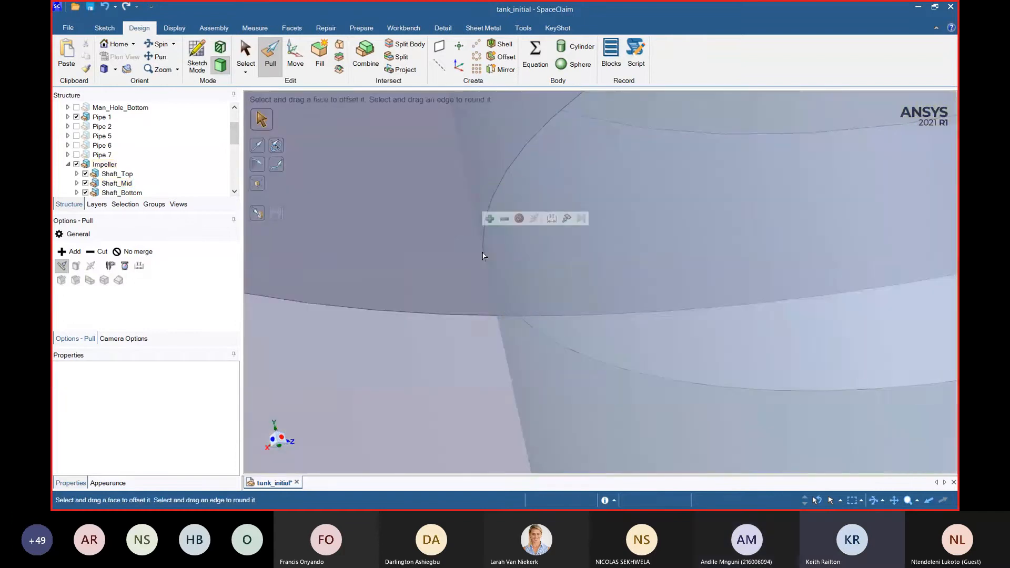
- Combine the bottom shaft with the coupling flanges and the middle shaft into one body
{"action": "scroll", "coordinate": [452, 275], "scroll_direction": "down", "scroll_amount": 2}
{"action": "scroll", "coordinate": [444, 275], "scroll_direction": "down", "scroll_amount": 8}
{"action": "middle_click_drag", "start_coordinate": [656, 262], "coordinate": [654, 312]}
{"action": "left_click", "coordinate": [365, 53]}
{"action": "left_click", "coordinate": [517, 332]}
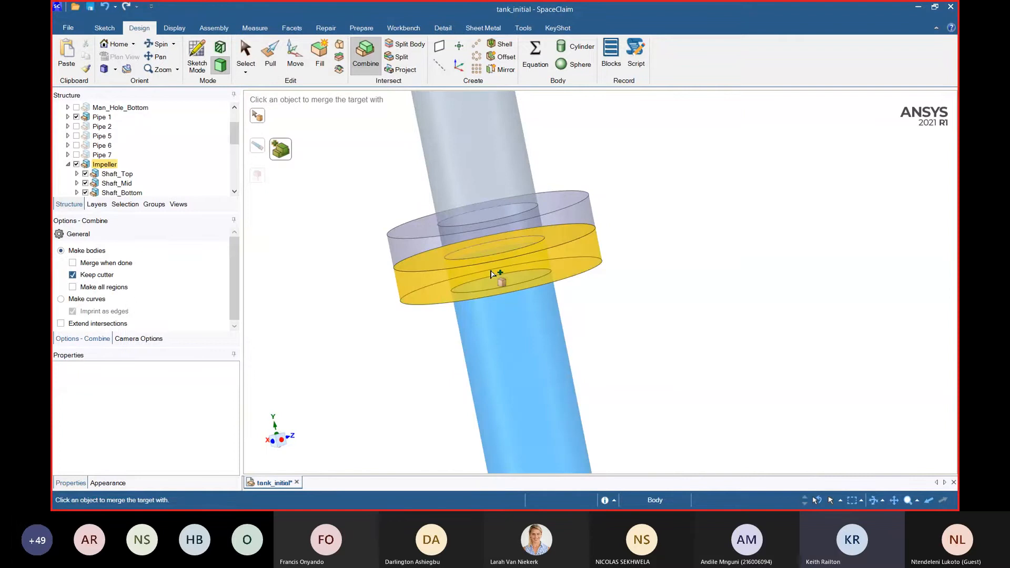
{"action": "left_click", "coordinate": [489, 254]}
{"action": "left_click", "coordinate": [489, 192]}
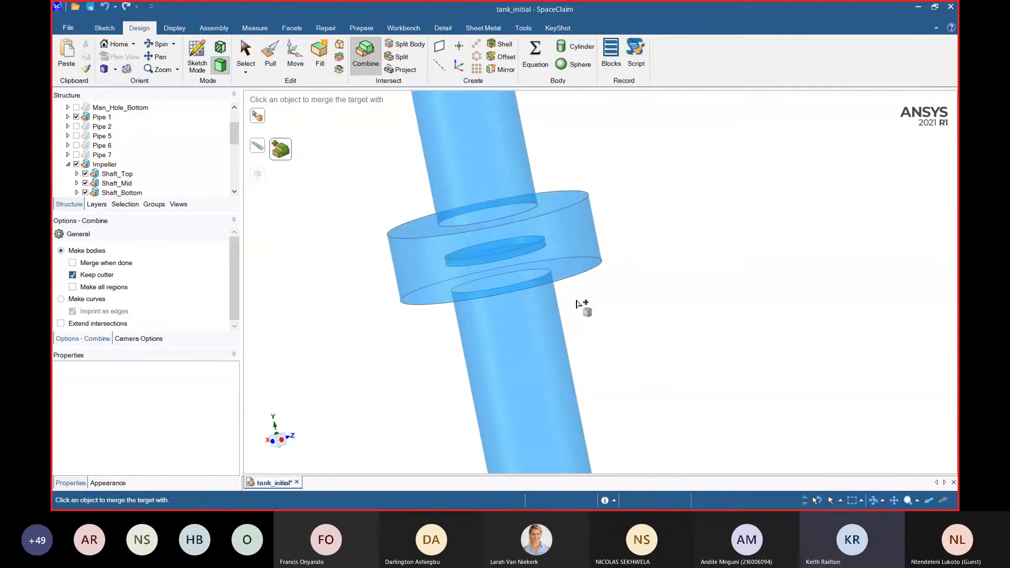
{"action": "left_click", "coordinate": [594, 303]}
- Delete the faces of the enclosed disc-shaped void inside the merged coupling, box-selecting them in the front view
{"action": "scroll", "coordinate": [514, 258], "scroll_direction": "down", "scroll_amount": 6}
{"action": "scroll", "coordinate": [515, 258], "scroll_direction": "up", "scroll_amount": 8}
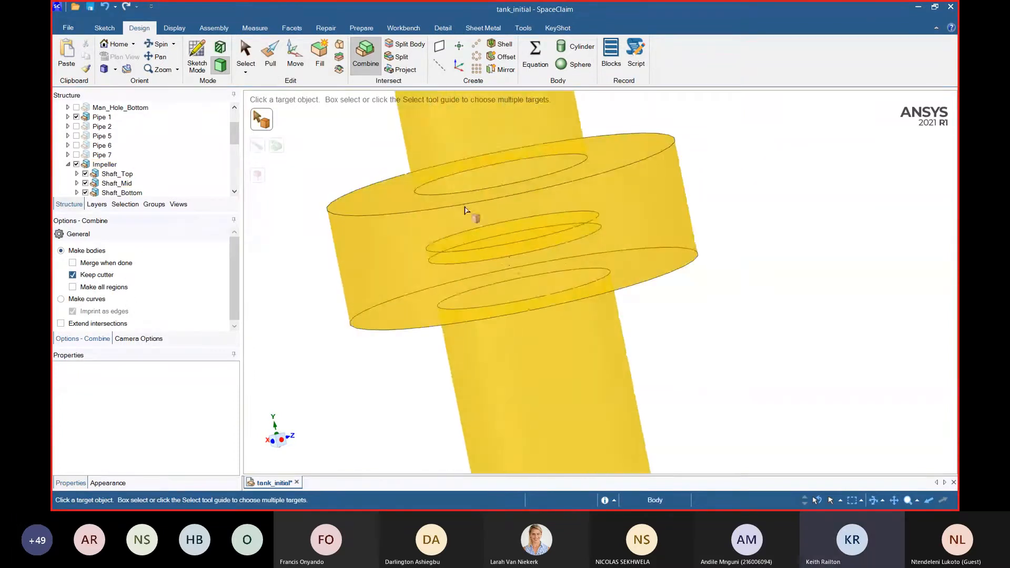
{"action": "key", "text": "Escape"}
{"action": "left_click_drag", "start_coordinate": [388, 221], "coordinate": [671, 269]}
{"action": "left_click", "coordinate": [115, 69]}
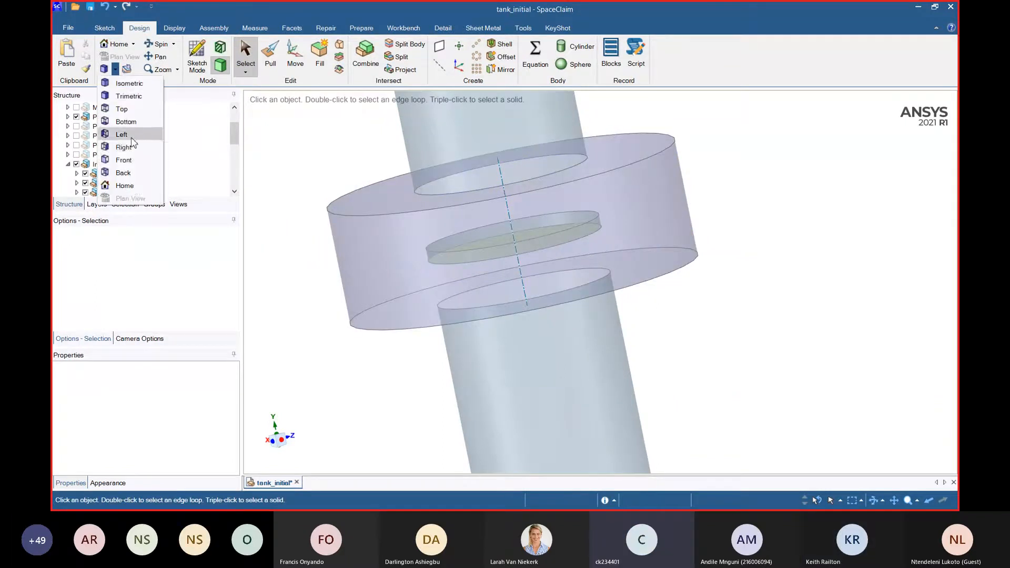
{"action": "left_click", "coordinate": [124, 160]}
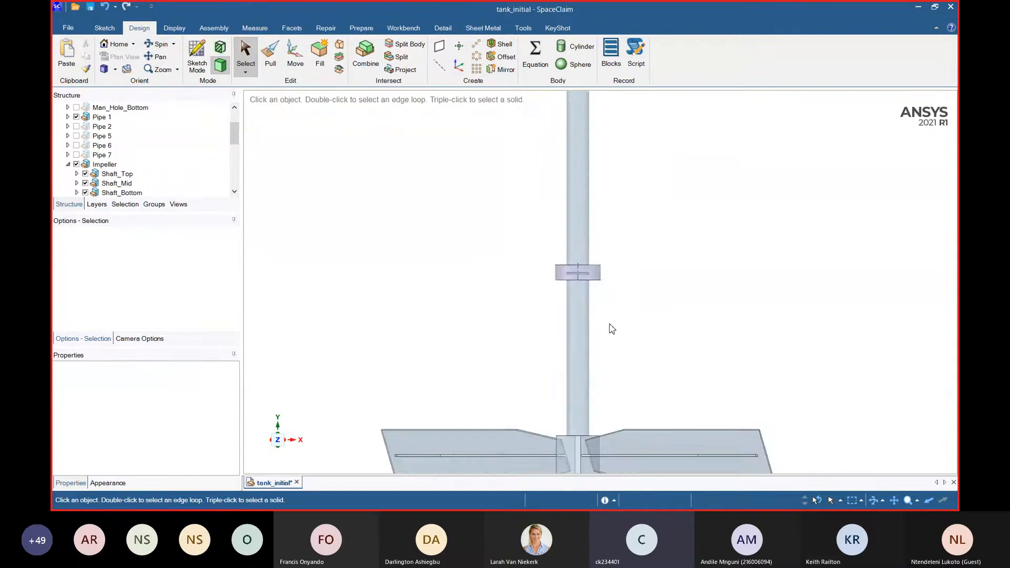
{"action": "left_click", "coordinate": [585, 279]}
{"action": "scroll", "coordinate": [586, 279], "scroll_direction": "up", "scroll_amount": 4}
{"action": "left_click_drag", "start_coordinate": [386, 218], "coordinate": [675, 305]}
{"action": "key", "text": "Escape"}
{"action": "left_click", "coordinate": [674, 308]}
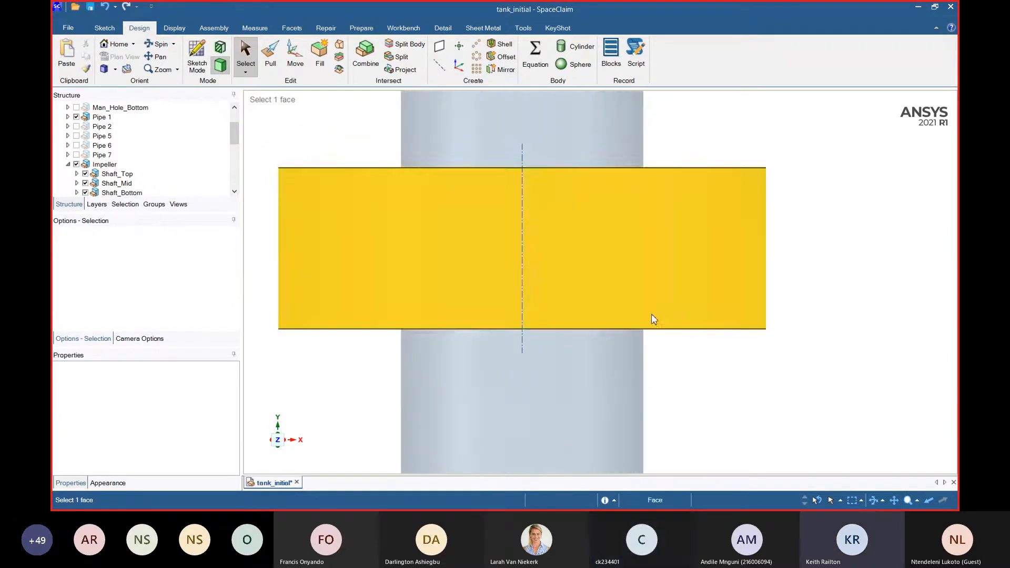
- Close the gap on one side of the upper blade clamp by pulling the green half's narrow face up to the pink half
{"action": "scroll", "coordinate": [651, 317], "scroll_direction": "down", "scroll_amount": 8}
{"action": "left_click", "coordinate": [510, 405]}
{"action": "scroll", "coordinate": [568, 211], "scroll_direction": "up", "scroll_amount": 3}
{"action": "middle_click_drag", "start_coordinate": [565, 208], "coordinate": [575, 361]}
{"action": "left_click", "coordinate": [575, 361]}
{"action": "scroll", "coordinate": [575, 361], "scroll_direction": "up", "scroll_amount": 5}
{"action": "left_click", "coordinate": [269, 58]}
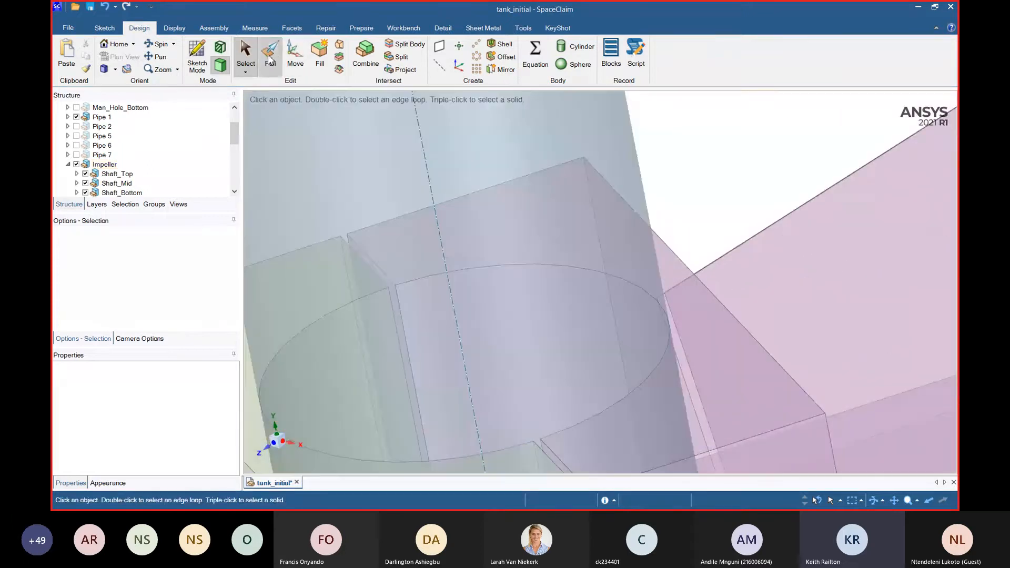
{"action": "scroll", "coordinate": [557, 342], "scroll_direction": "down", "scroll_amount": 2}
{"action": "left_click", "coordinate": [548, 383]}
{"action": "scroll", "coordinate": [547, 342], "scroll_direction": "up", "scroll_amount": 4}
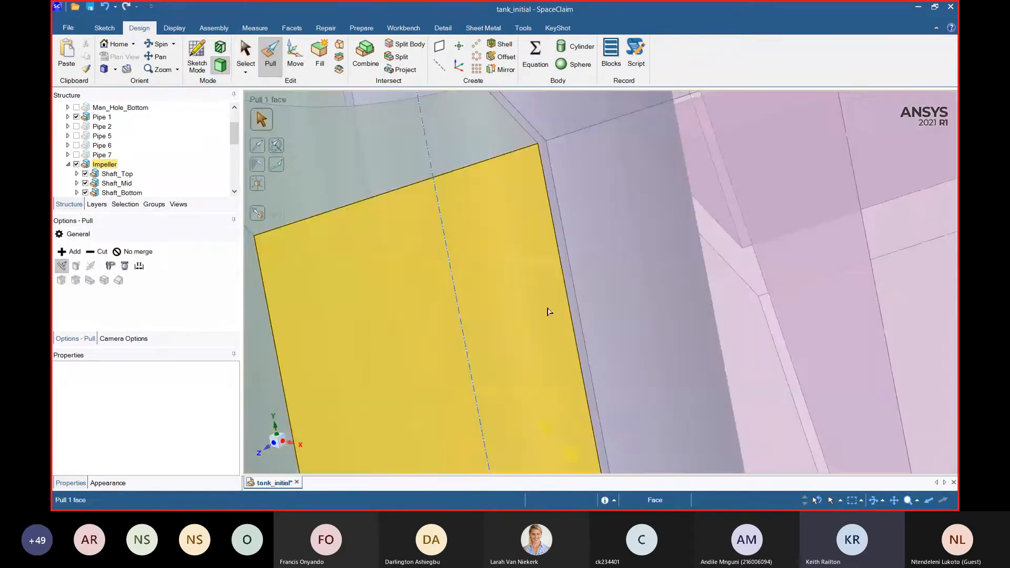
{"action": "left_click", "coordinate": [556, 231]}
{"action": "left_click", "coordinate": [548, 232]}
{"action": "left_click", "coordinate": [547, 234]}
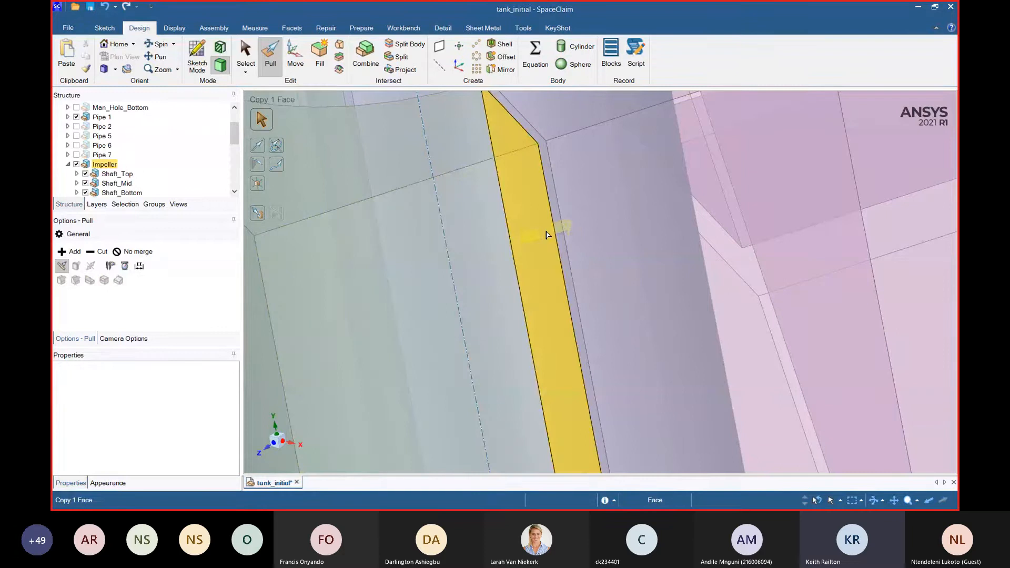
{"action": "left_click", "coordinate": [546, 235]}
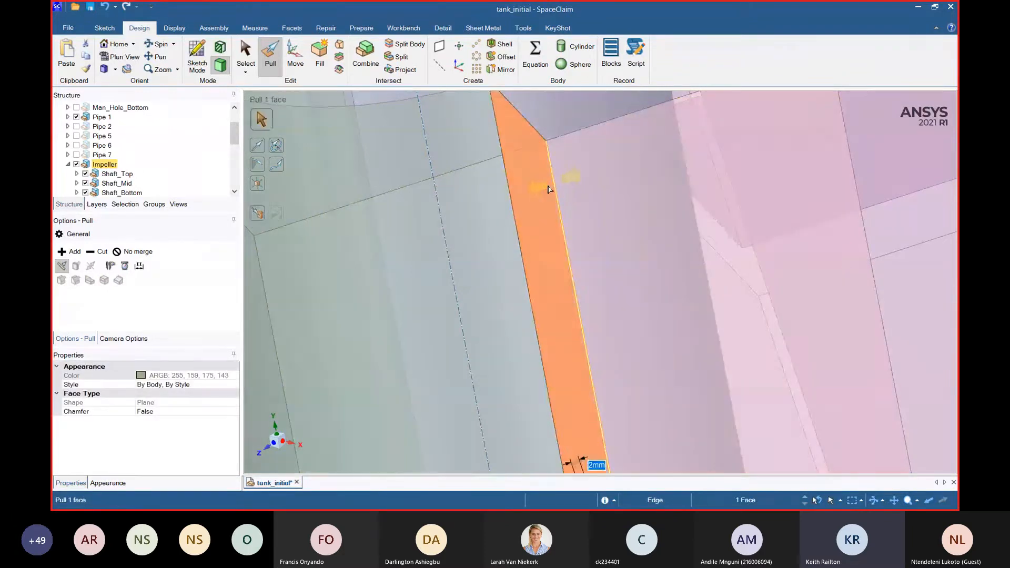
- Close the gap on the upper clamp's opposite side by pulling the pink half's narrow face up to the green half
{"action": "scroll", "coordinate": [547, 190], "scroll_direction": "down", "scroll_amount": 4}
{"action": "middle_click_drag", "start_coordinate": [597, 336], "coordinate": [575, 209]}
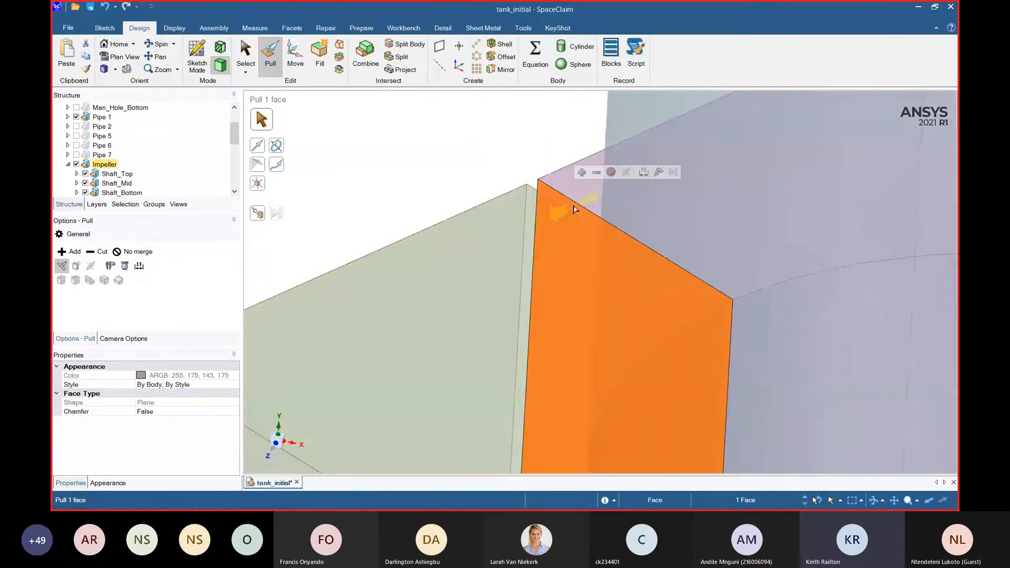
{"action": "key", "text": "u"}
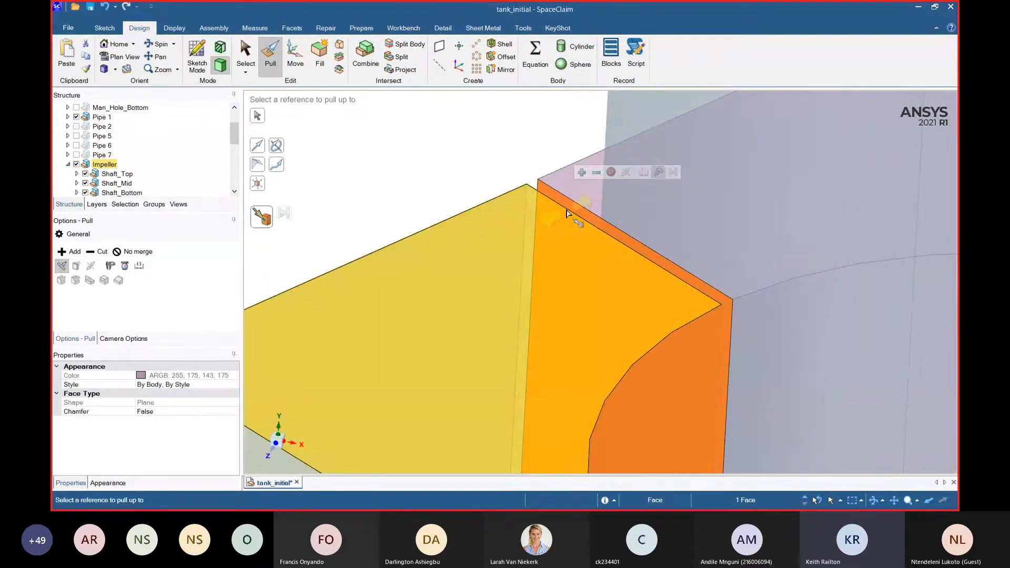
{"action": "left_click", "coordinate": [568, 213]}
{"action": "scroll", "coordinate": [402, 155], "scroll_direction": "down", "scroll_amount": 4}
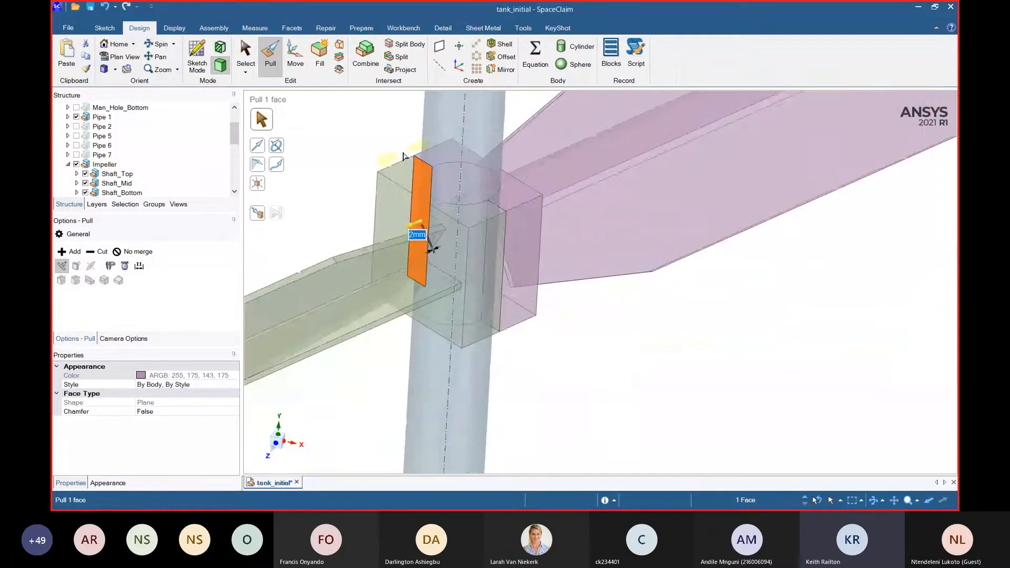
- Combine the two upper blade bodies with the merged impeller shaft
{"action": "left_click", "coordinate": [365, 53]}
{"action": "left_click", "coordinate": [406, 255]}
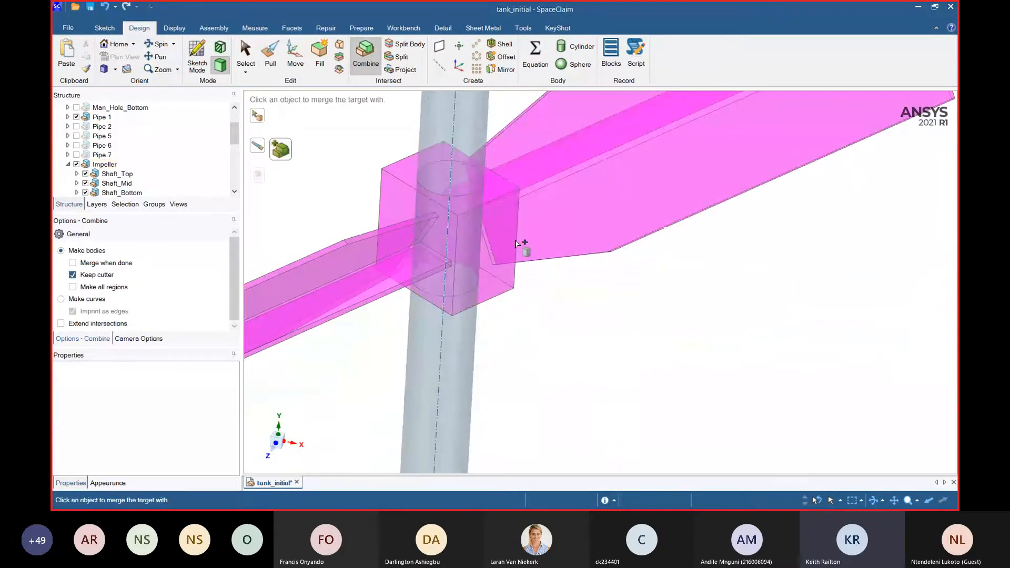
{"action": "left_click", "coordinate": [464, 154]}
{"action": "scroll", "coordinate": [577, 338], "scroll_direction": "down", "scroll_amount": 5}
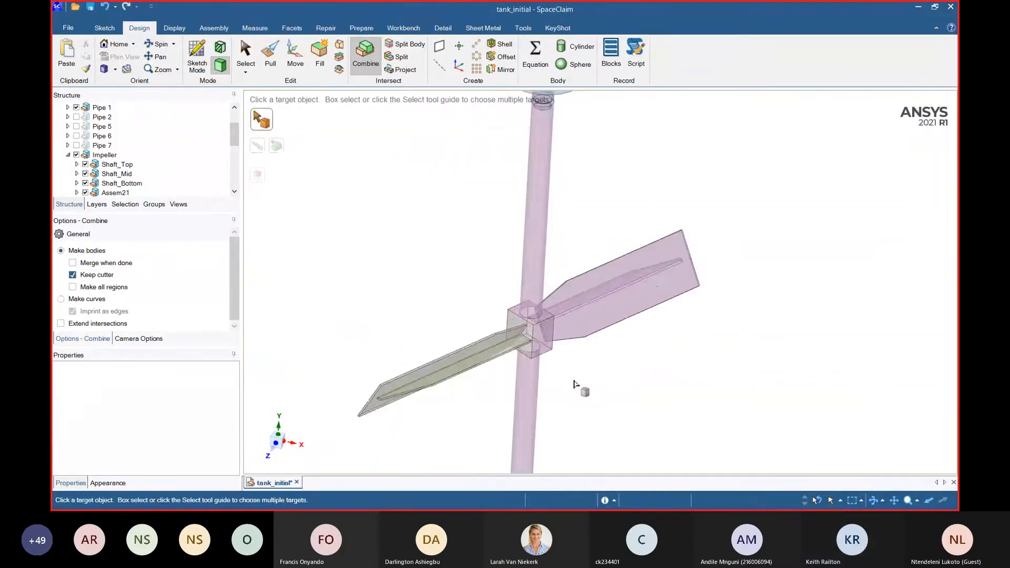
- Delete the conical chamfer faces at the joint between the top and middle shafts
{"action": "scroll", "coordinate": [530, 198], "scroll_direction": "up", "scroll_amount": 10}
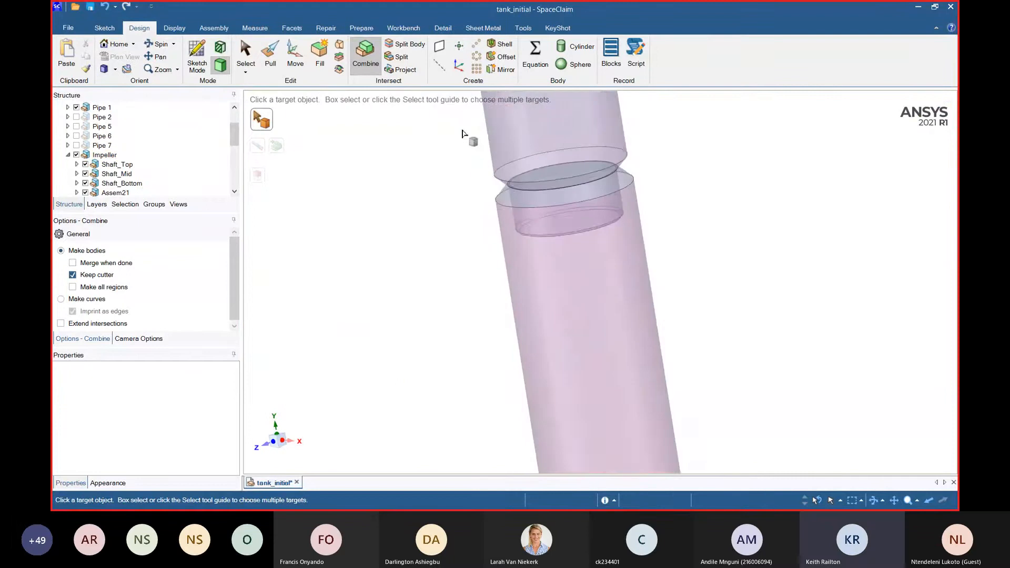
{"action": "scroll", "coordinate": [368, 244], "scroll_direction": "down", "scroll_amount": 3}
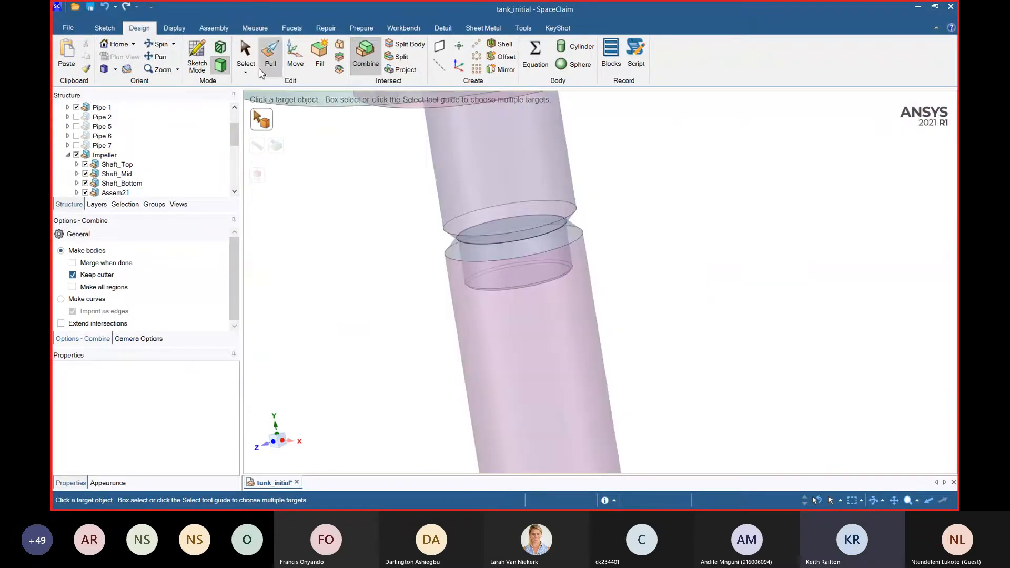
{"action": "key", "text": "Escape"}
{"action": "scroll", "coordinate": [481, 284], "scroll_direction": "up", "scroll_amount": 3}
{"action": "left_click", "coordinate": [526, 305]}
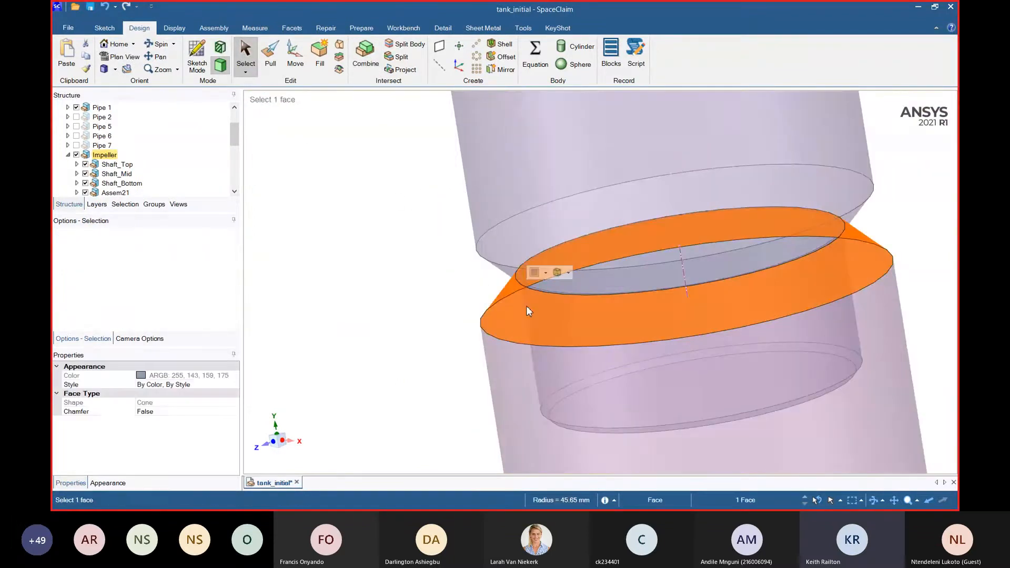
{"action": "key", "text": "Escape"}
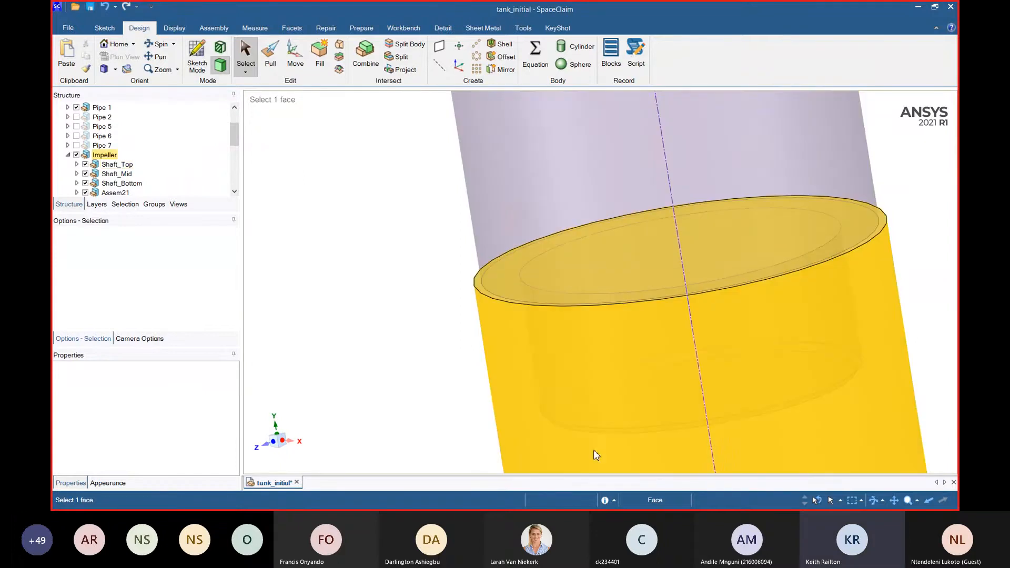
- Delete the cylindrical, chamfer and end faces of the narrow plug at the top shaft's lower end
{"action": "scroll", "coordinate": [419, 310], "scroll_direction": "down", "scroll_amount": 4}
{"action": "scroll", "coordinate": [418, 311], "scroll_direction": "down", "scroll_amount": 4}
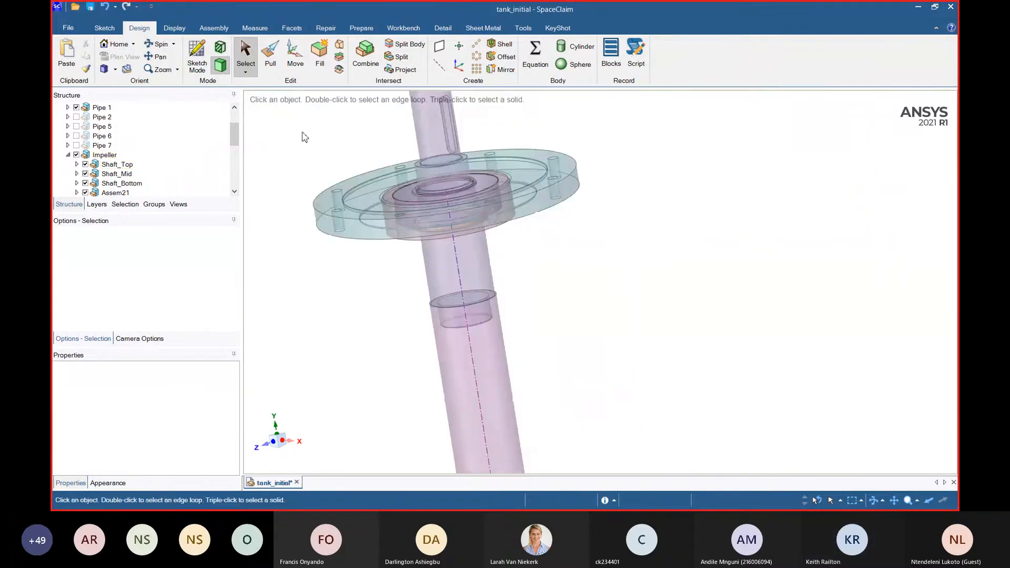
{"action": "scroll", "coordinate": [429, 322], "scroll_direction": "up", "scroll_amount": 3}
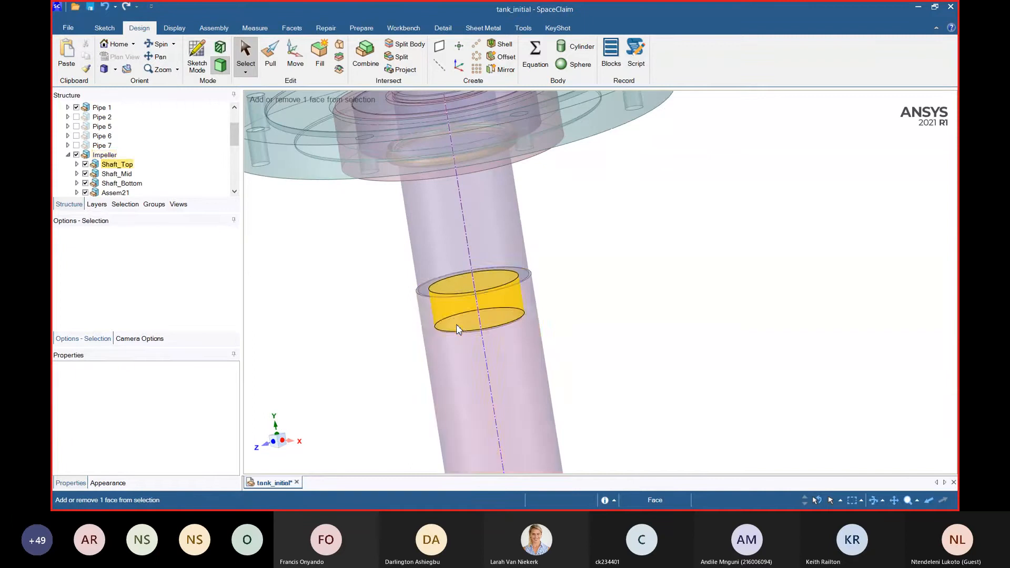
{"action": "left_click", "coordinate": [456, 324]}
{"action": "scroll", "coordinate": [421, 318], "scroll_direction": "up", "scroll_amount": 5}
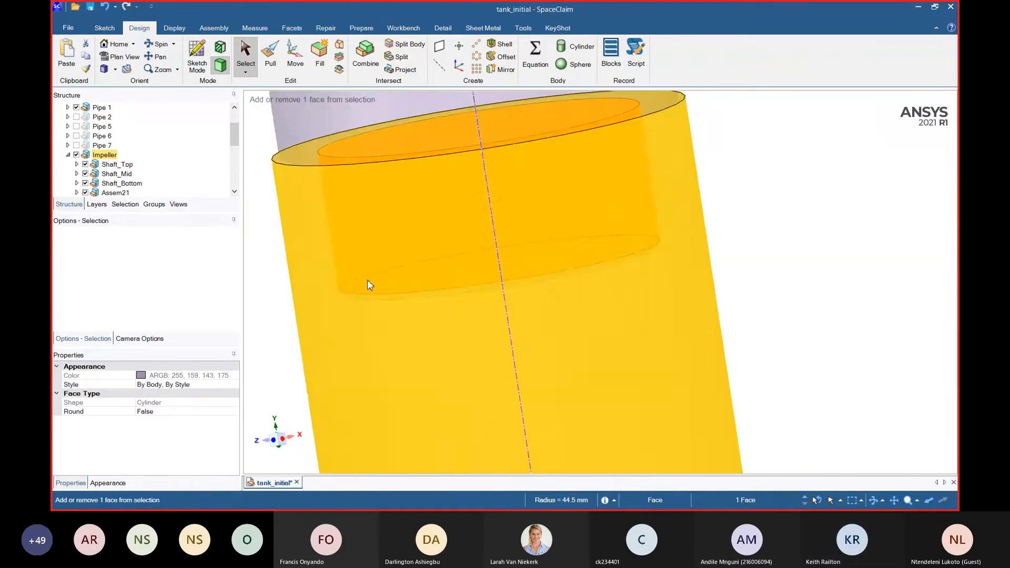
{"action": "left_click", "coordinate": [367, 281]}
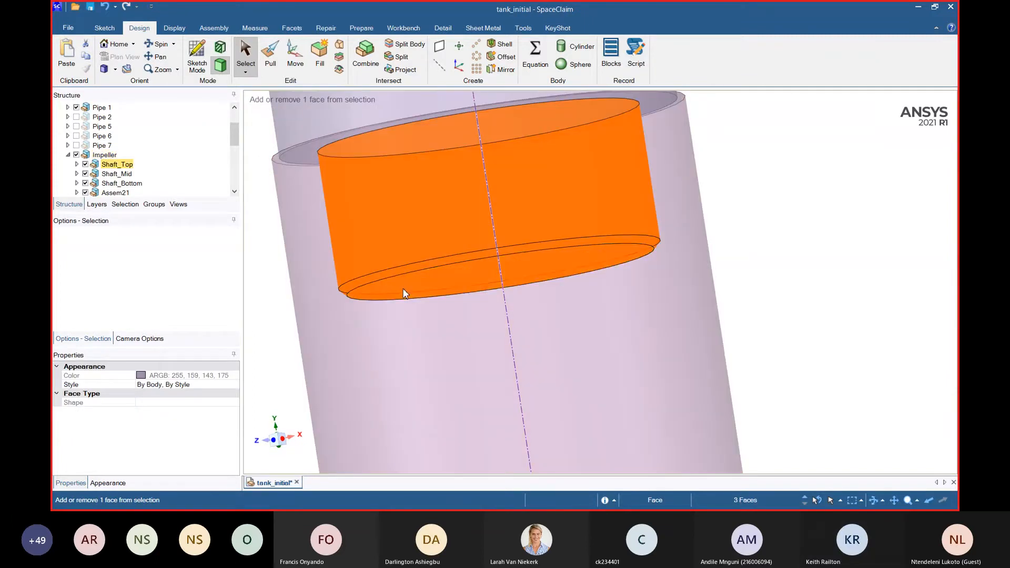
{"action": "key", "text": "Delete"}
- Pull the top shaft's cylindrical face up to the middle shaft's diameter so their sides are flush at the joint
{"action": "scroll", "coordinate": [403, 294], "scroll_direction": "down", "scroll_amount": 5}
{"action": "middle_click_drag", "start_coordinate": [566, 265], "coordinate": [511, 263]}
{"action": "left_click", "coordinate": [394, 219]}
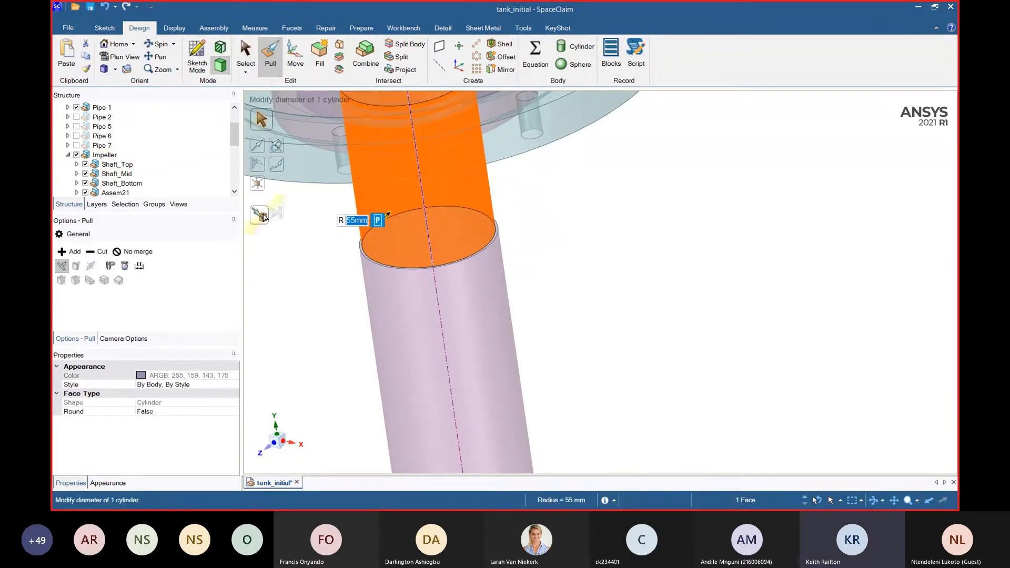
{"action": "left_click", "coordinate": [566, 286]}
{"action": "middle_click_drag", "start_coordinate": [565, 286], "coordinate": [539, 229]}
{"action": "scroll", "coordinate": [505, 248], "scroll_direction": "down", "scroll_amount": 3}
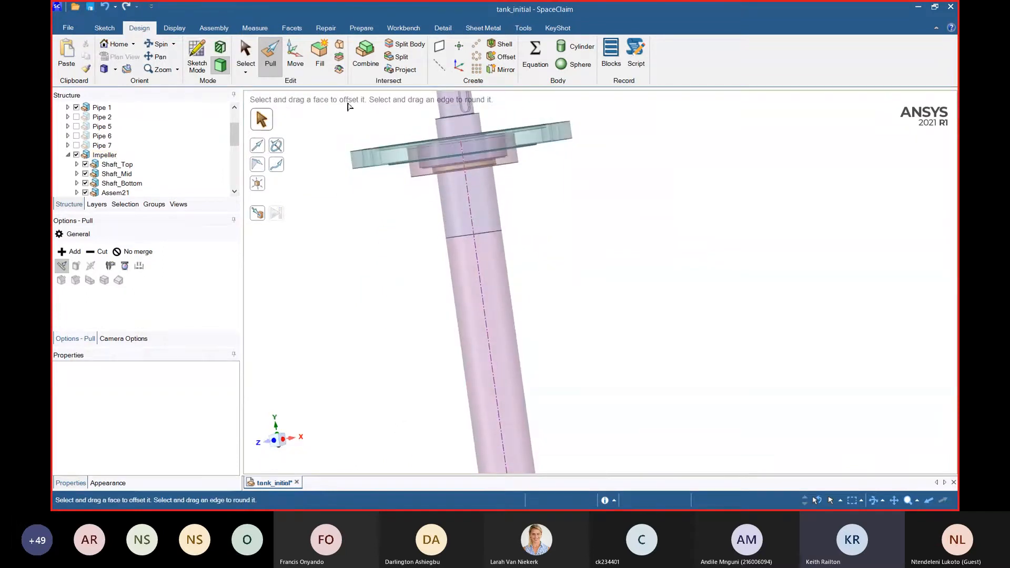
- Combine the top shaft with the merged impeller and middle shaft body
{"action": "left_click", "coordinate": [362, 52]}
{"action": "scroll", "coordinate": [402, 225], "scroll_direction": "down", "scroll_amount": 5}
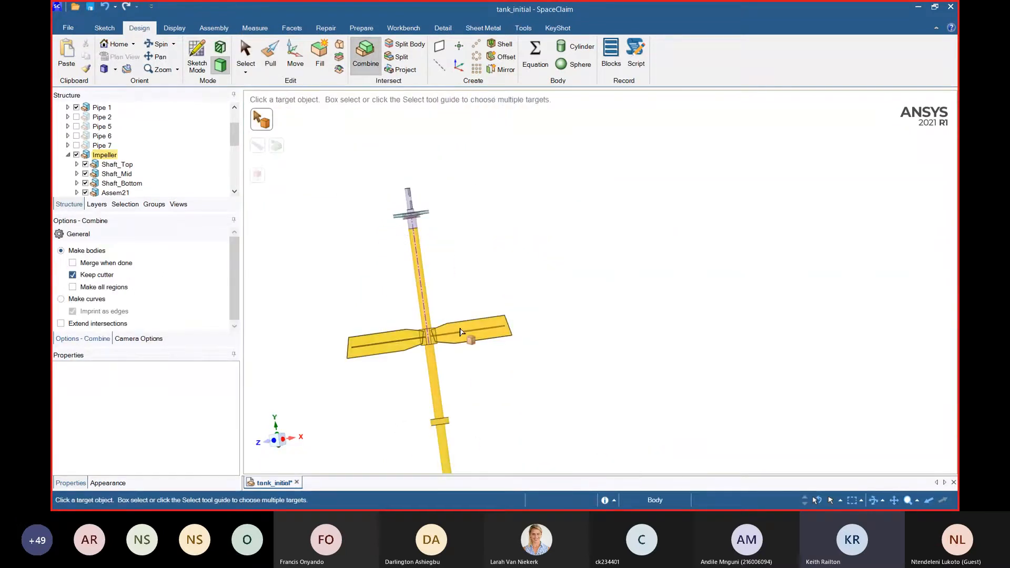
{"action": "left_click", "coordinate": [460, 332]}
{"action": "key", "text": "Escape"}
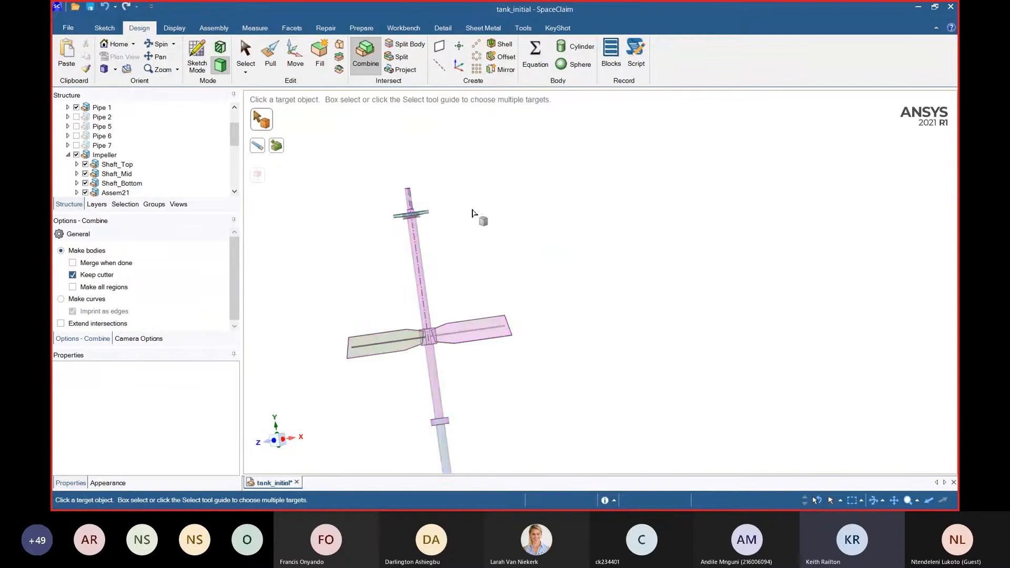
{"action": "scroll", "coordinate": [496, 198], "scroll_direction": "down", "scroll_amount": 4}
{"action": "mouse_move", "coordinate": [524, 317]}
{"action": "middle_mouse_down"}
{"action": "mouse_move", "coordinate": [599, 355]}
{"action": "mouse_move", "coordinate": [529, 329]}
{"action": "middle_mouse_up"}
{"action": "scroll", "coordinate": [463, 251], "scroll_direction": "up", "scroll_amount": 5}
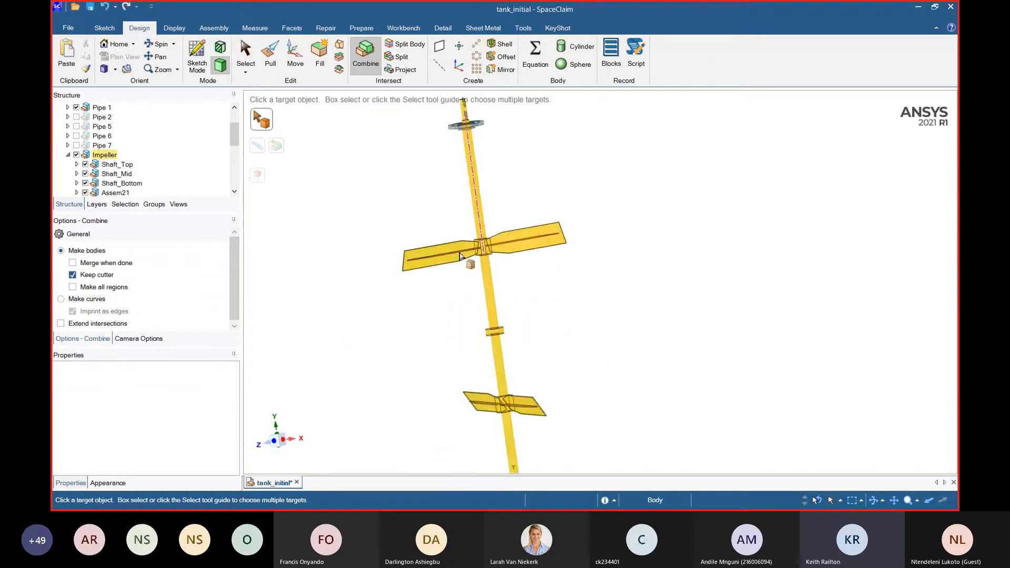
{"action": "scroll", "coordinate": [458, 254], "scroll_direction": "down", "scroll_amount": 4}
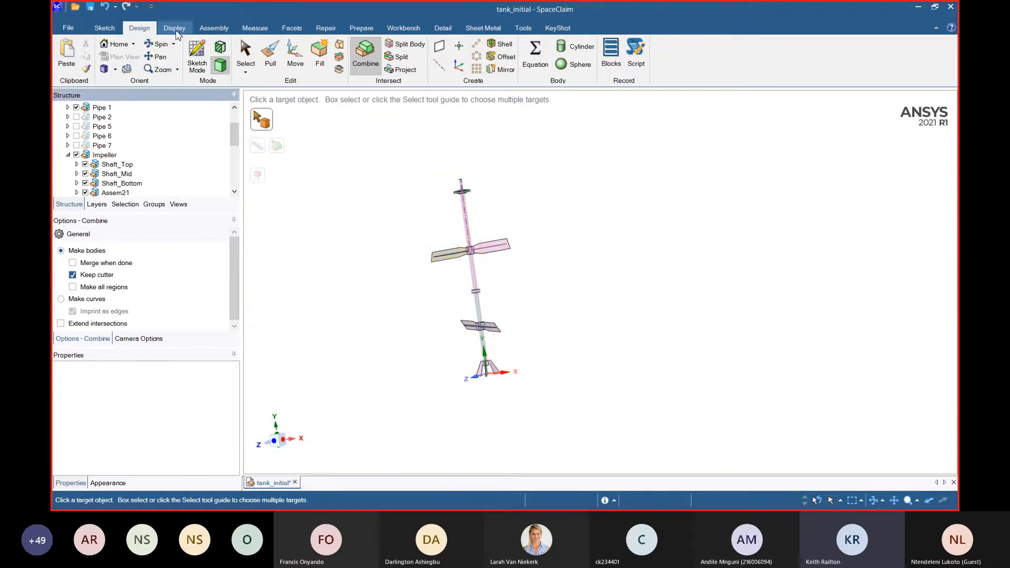
{"action": "left_click", "coordinate": [175, 29]}
{"action": "left_click", "coordinate": [157, 67]}
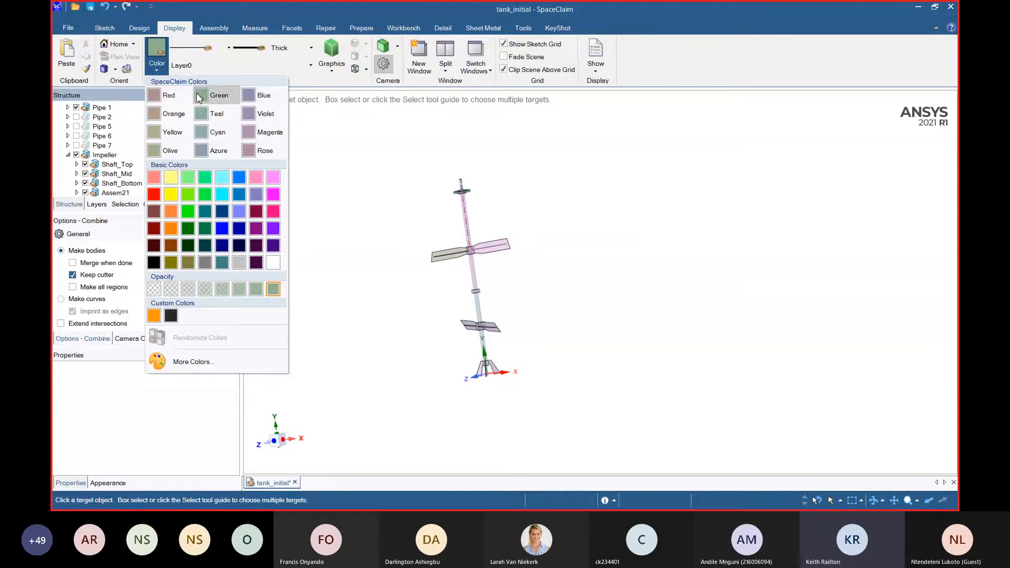
{"action": "left_click", "coordinate": [199, 99]}
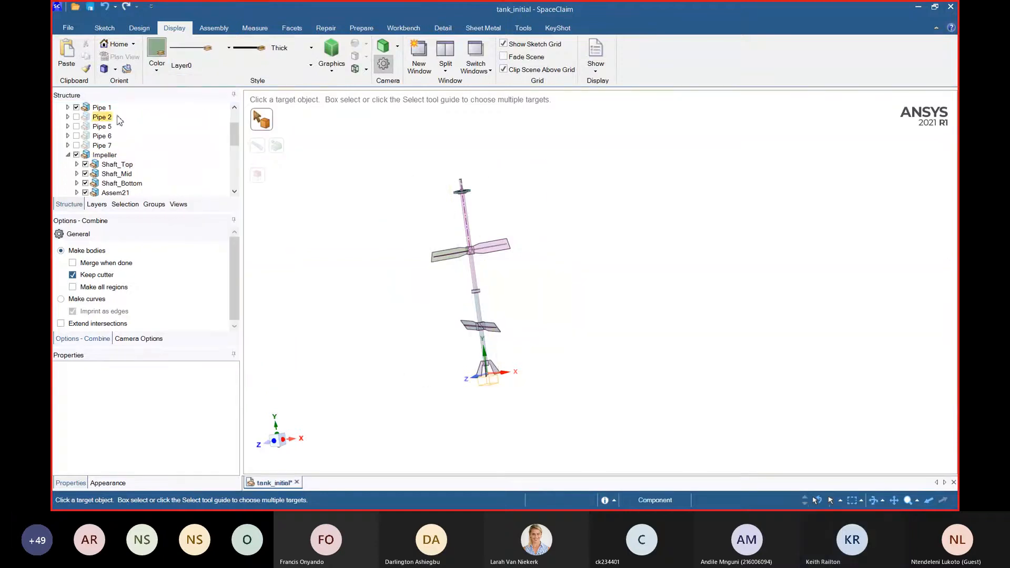
- Delete all empty components from the tank_initial assembly
{"action": "scroll", "coordinate": [86, 109], "scroll_direction": "up", "scroll_amount": 2}
{"action": "right_click", "coordinate": [88, 111]}
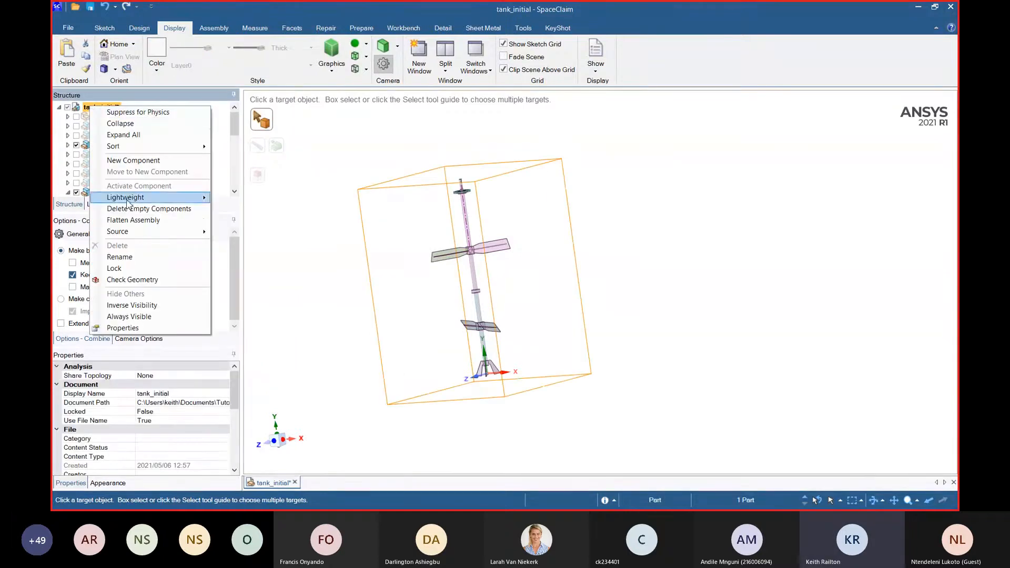
{"action": "left_click", "coordinate": [134, 214]}
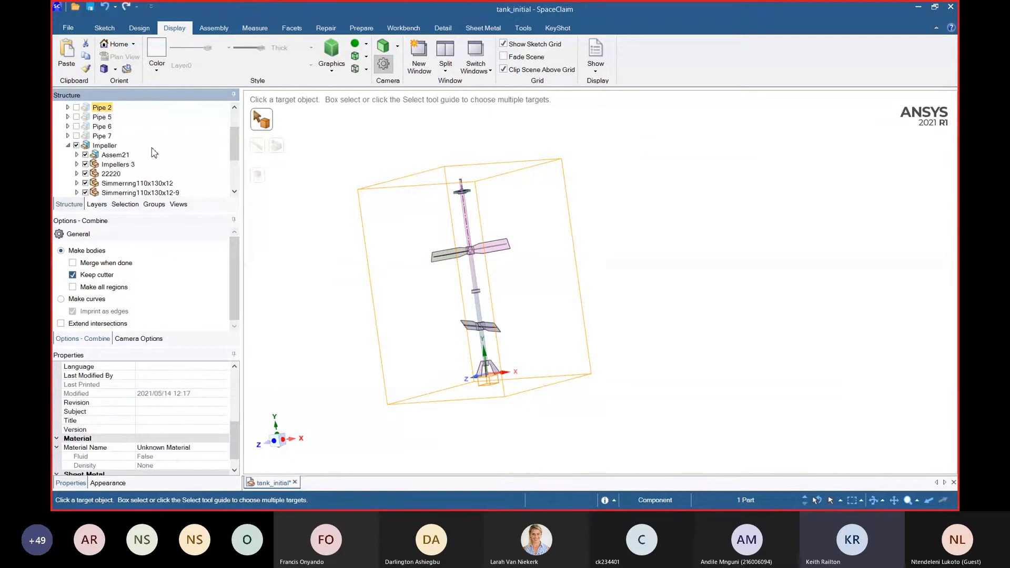
- Show Pipe 2, Pipe 5, Pipe 6 and Pipe 7, and make all remaining hidden tank parts visible
{"action": "left_click", "coordinate": [76, 146]}
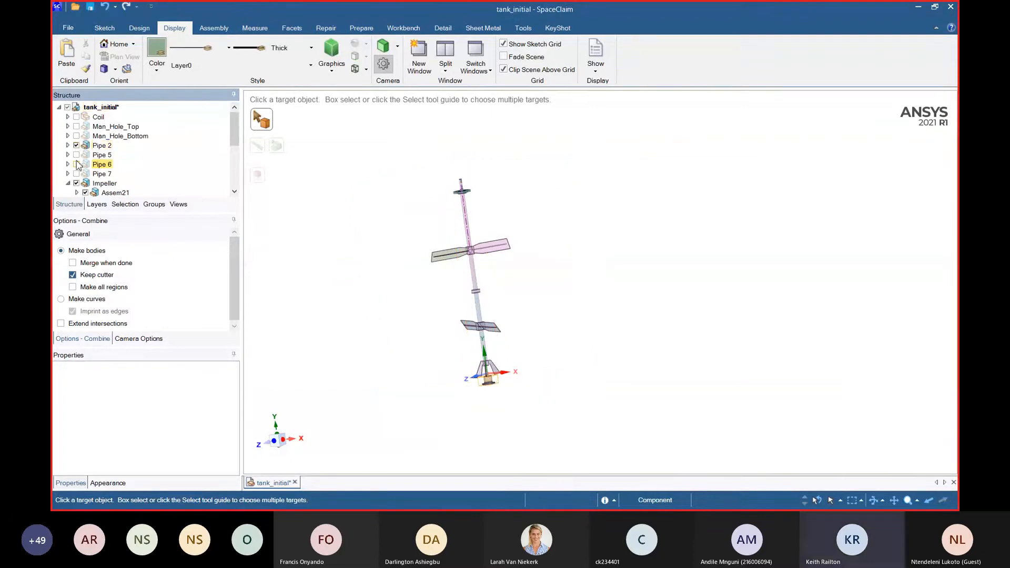
{"action": "left_click", "coordinate": [77, 155]}
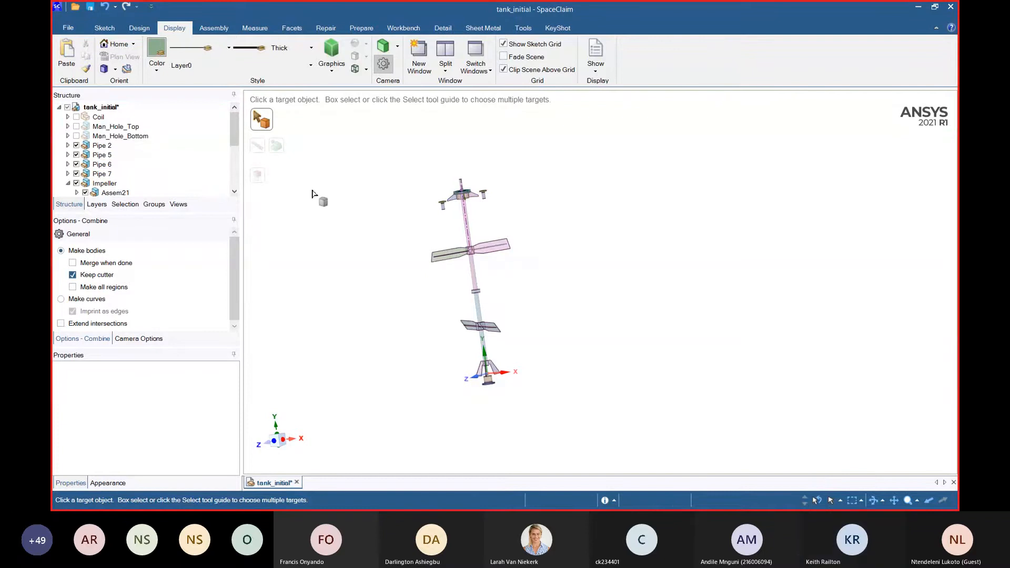
{"action": "right_click", "coordinate": [312, 192]}
{"action": "left_click", "coordinate": [350, 270]}
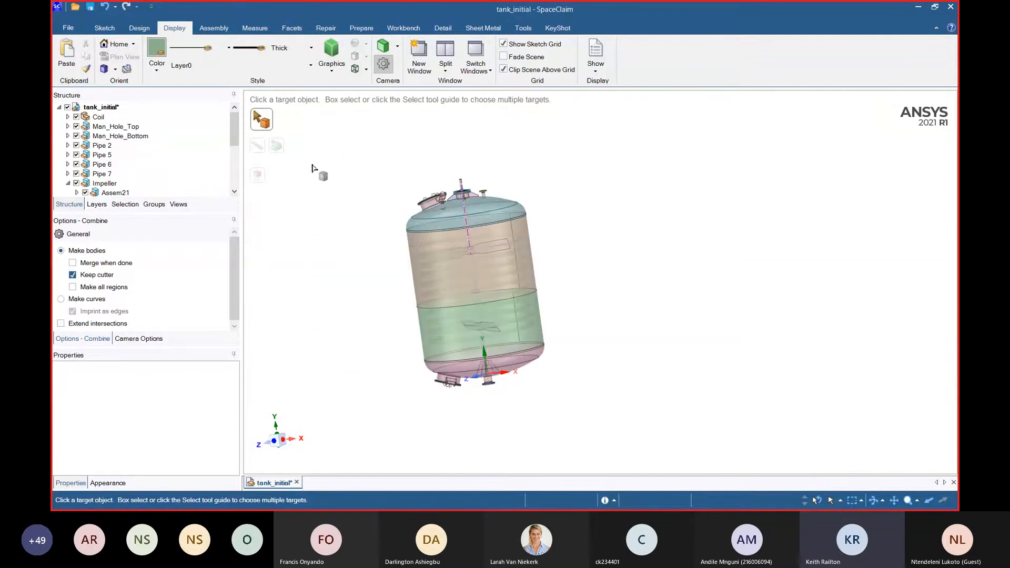
- Leave the Combine tool and examine the complete tank assembly from the side, below and above
{"action": "middle_click_drag", "start_coordinate": [312, 168], "coordinate": [321, 168]}
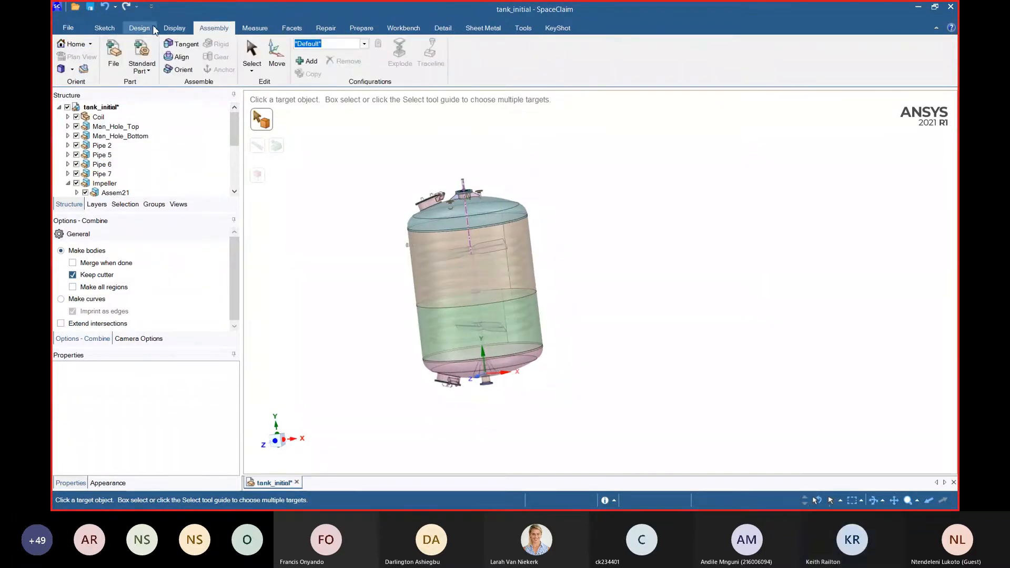
{"action": "left_click", "coordinate": [139, 28]}
{"action": "left_click", "coordinate": [248, 54]}
{"action": "scroll", "coordinate": [298, 219], "scroll_direction": "up", "scroll_amount": 4}
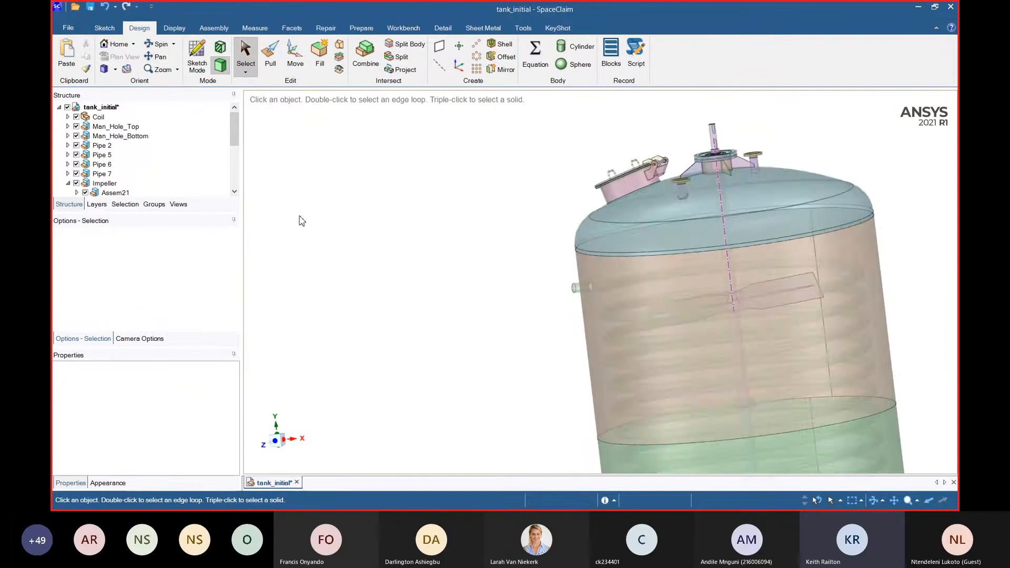
{"action": "scroll", "coordinate": [362, 243], "scroll_direction": "down", "scroll_amount": 3}
{"action": "middle_click_drag", "start_coordinate": [362, 243], "coordinate": [371, 242]}
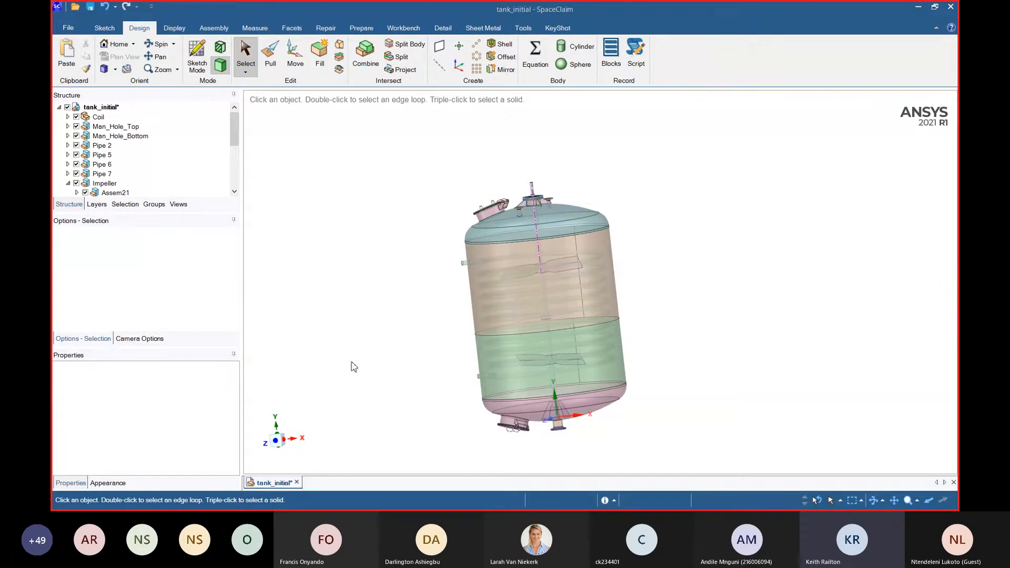
{"action": "middle_click_drag", "start_coordinate": [354, 366], "coordinate": [801, 342]}
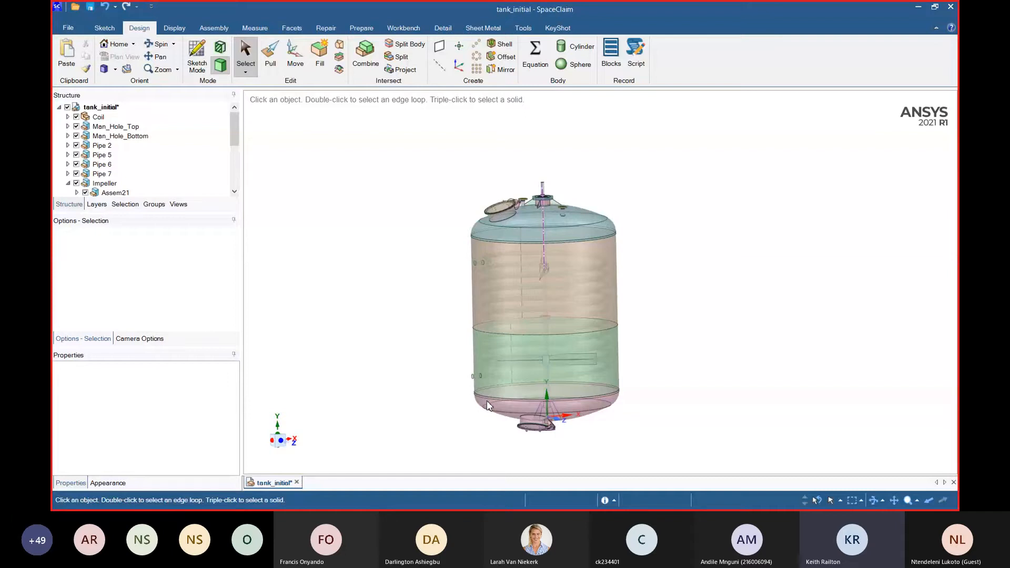
{"action": "middle_click_drag", "start_coordinate": [487, 405], "coordinate": [411, 348]}
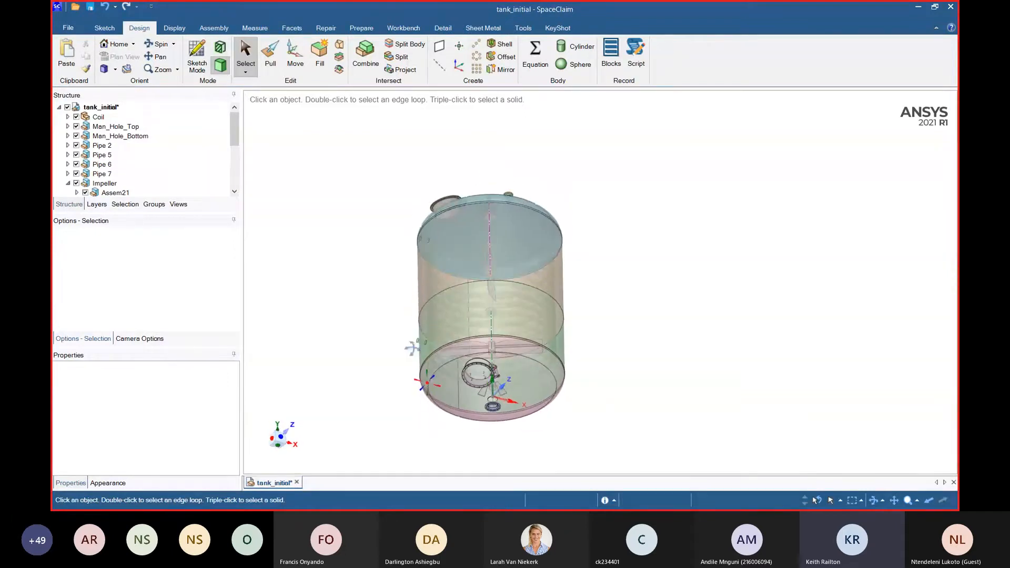
{"action": "scroll", "coordinate": [475, 343], "scroll_direction": "up", "scroll_amount": 5}
{"action": "scroll", "coordinate": [475, 343], "scroll_direction": "down", "scroll_amount": 3}
{"action": "scroll", "coordinate": [475, 342], "scroll_direction": "up", "scroll_amount": 2}
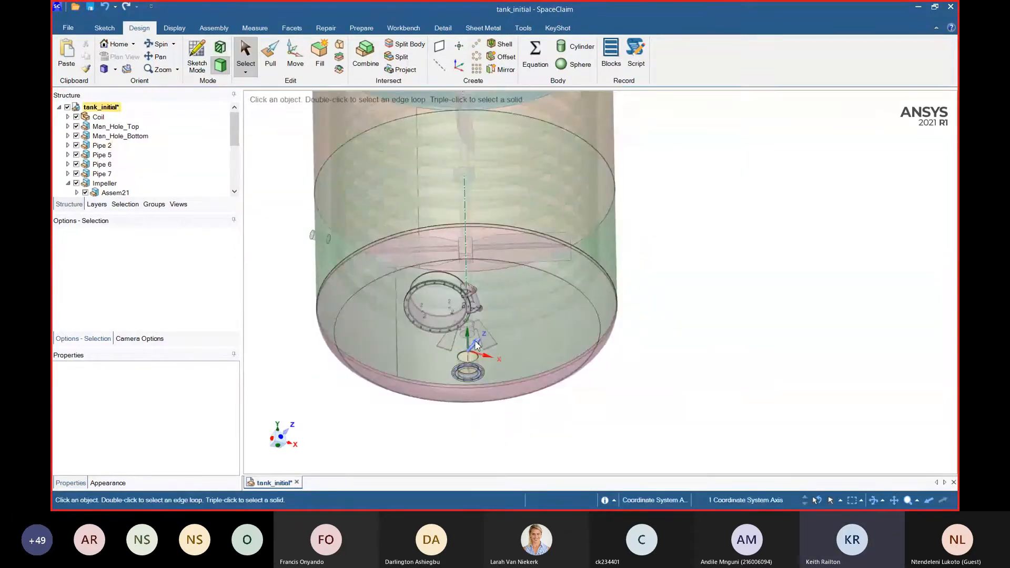
{"action": "scroll", "coordinate": [520, 442], "scroll_direction": "down", "scroll_amount": 5}
{"action": "middle_click_drag", "start_coordinate": [379, 151], "coordinate": [323, 289]}
- Section the tank lengthwise and examine the fit of the bottom shaft support and outlet pipe against the tank's bottom head
{"action": "left_click", "coordinate": [220, 47]}
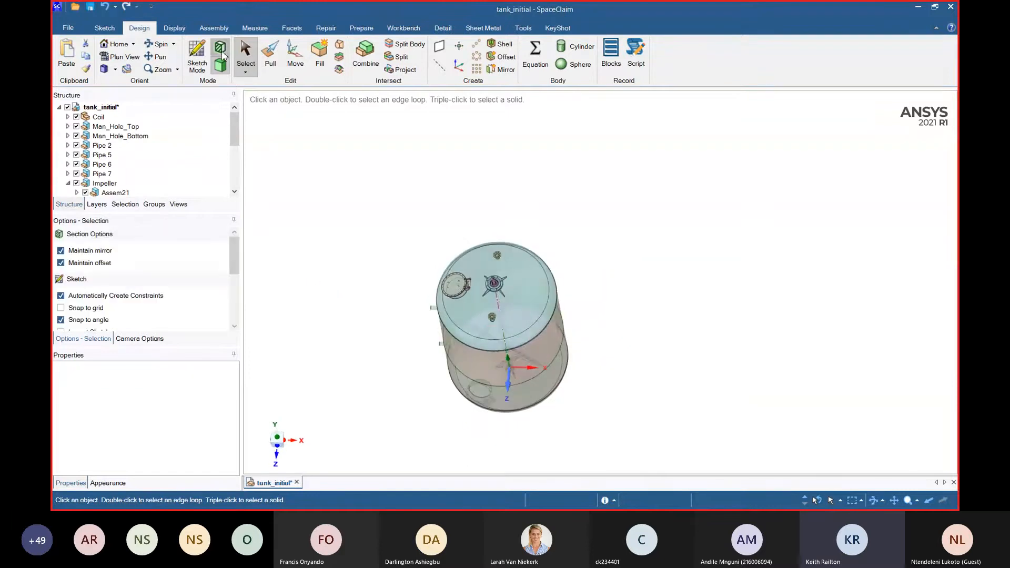
{"action": "scroll", "coordinate": [496, 421], "scroll_direction": "up", "scroll_amount": 6}
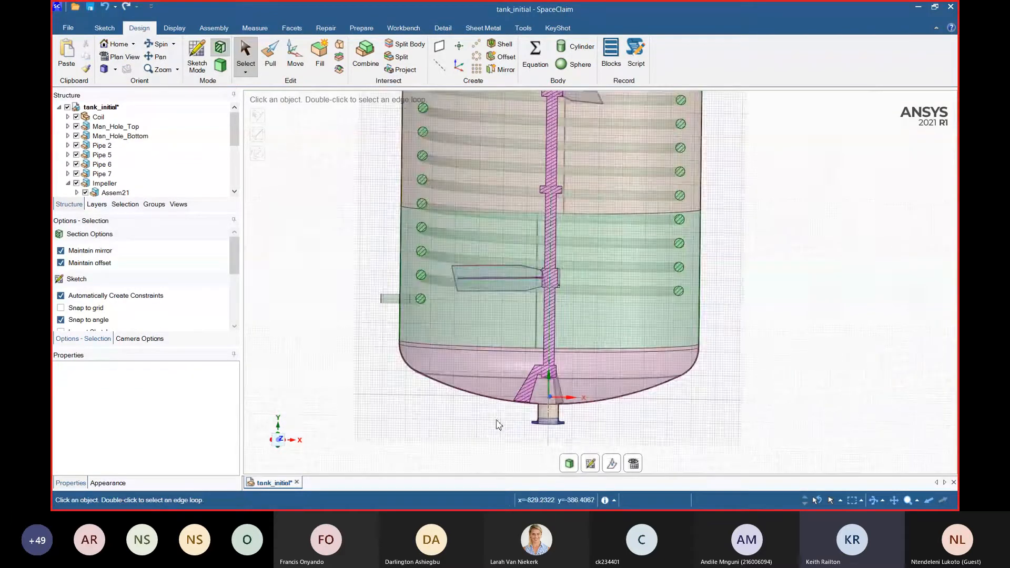
{"action": "scroll", "coordinate": [435, 388], "scroll_direction": "down", "scroll_amount": 2}
{"action": "scroll", "coordinate": [575, 412], "scroll_direction": "up", "scroll_amount": 2}
{"action": "scroll", "coordinate": [575, 412], "scroll_direction": "up", "scroll_amount": 4}
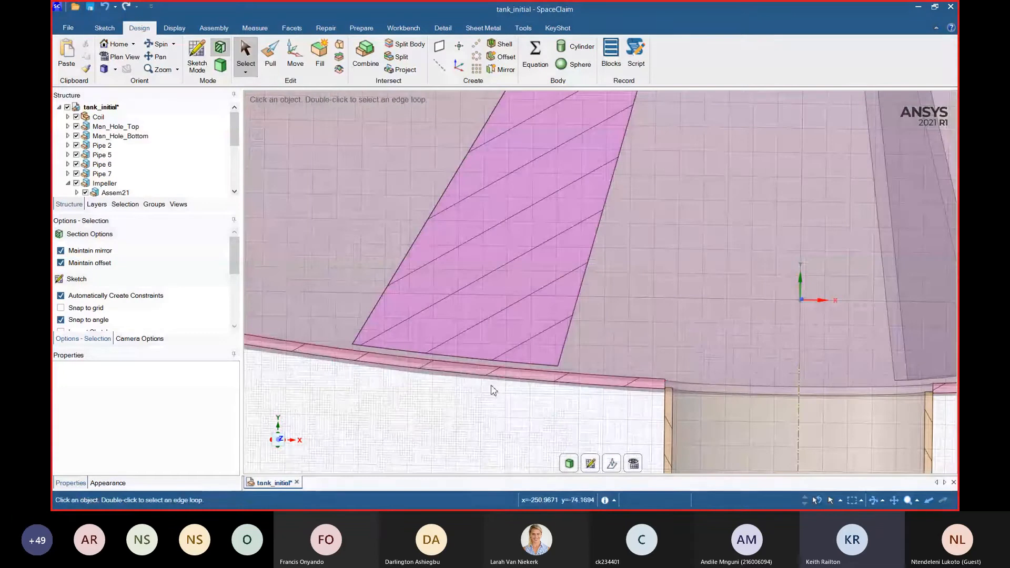
{"action": "scroll", "coordinate": [465, 366], "scroll_direction": "down", "scroll_amount": 3}
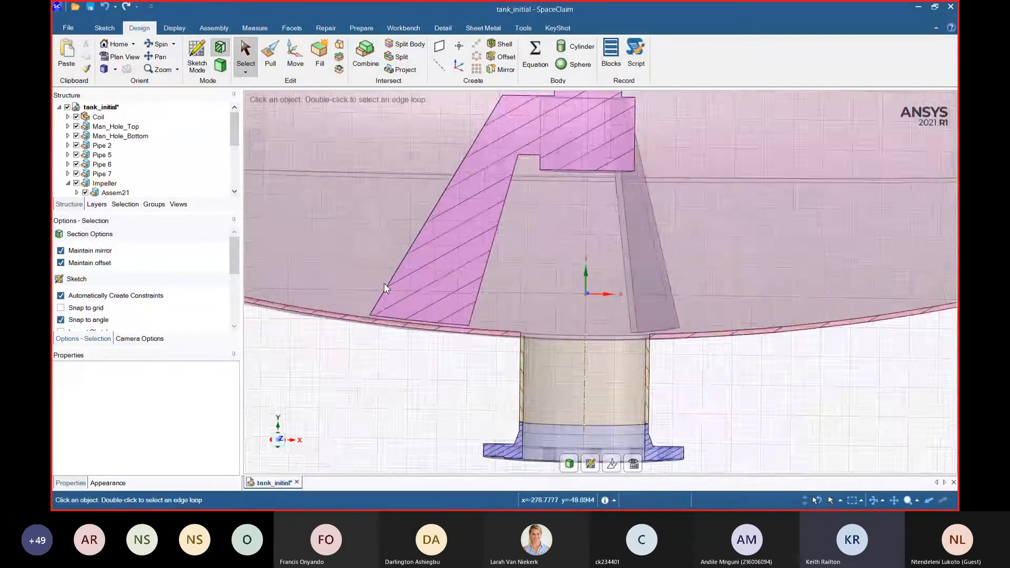
{"action": "scroll", "coordinate": [387, 284], "scroll_direction": "up", "scroll_amount": 6}
{"action": "scroll", "coordinate": [426, 320], "scroll_direction": "up", "scroll_amount": 3}
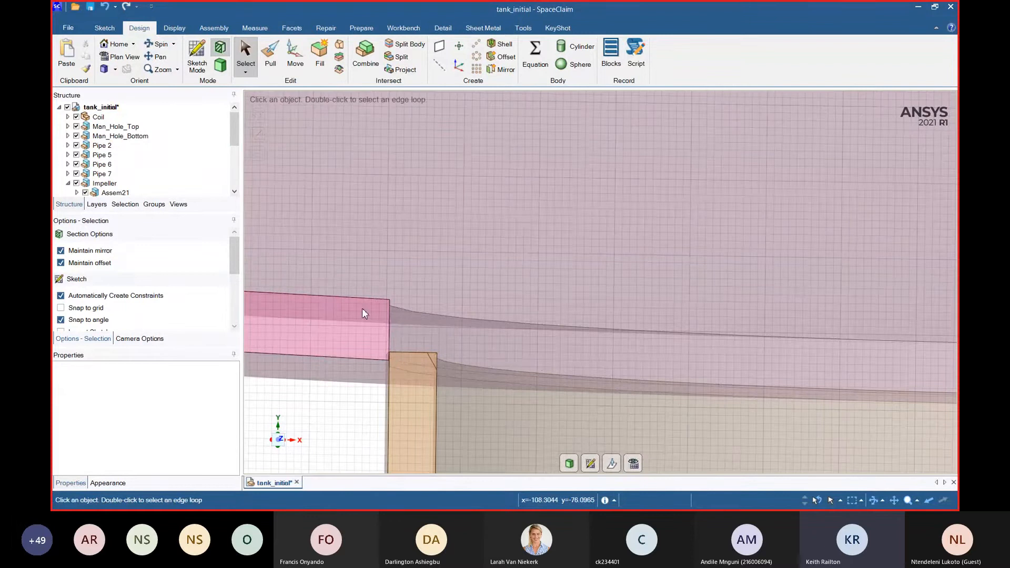
{"action": "scroll", "coordinate": [373, 337], "scroll_direction": "down", "scroll_amount": 5}
{"action": "scroll", "coordinate": [341, 372], "scroll_direction": "down", "scroll_amount": 10}
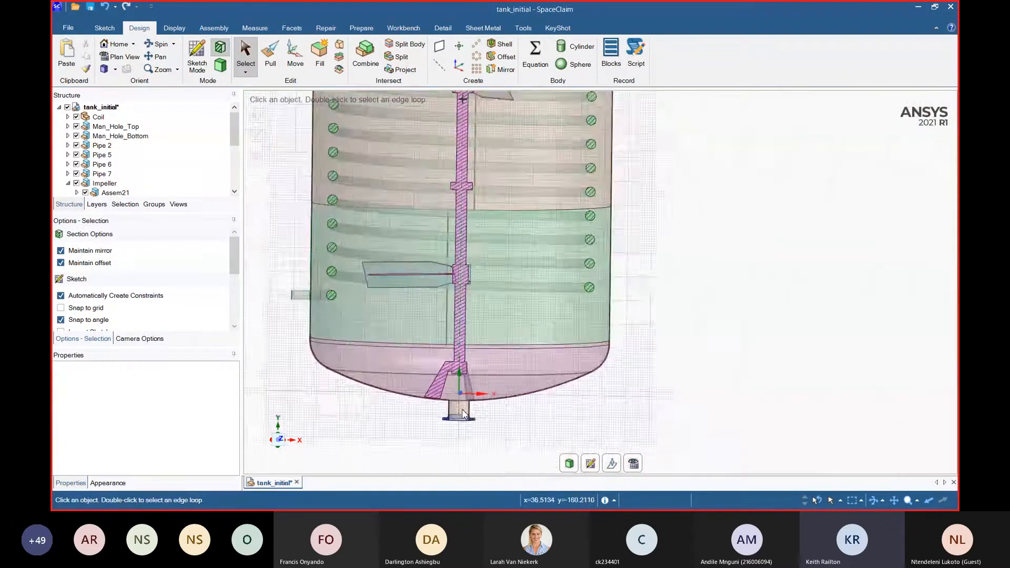
- Examine the section at the tank's top head, checking the manhole neck joint and the shaft's flange, bearing and seal area
{"action": "scroll", "coordinate": [446, 317], "scroll_direction": "up", "scroll_amount": 4}
{"action": "scroll", "coordinate": [528, 221], "scroll_direction": "up", "scroll_amount": 4}
{"action": "scroll", "coordinate": [521, 229], "scroll_direction": "down", "scroll_amount": 1}
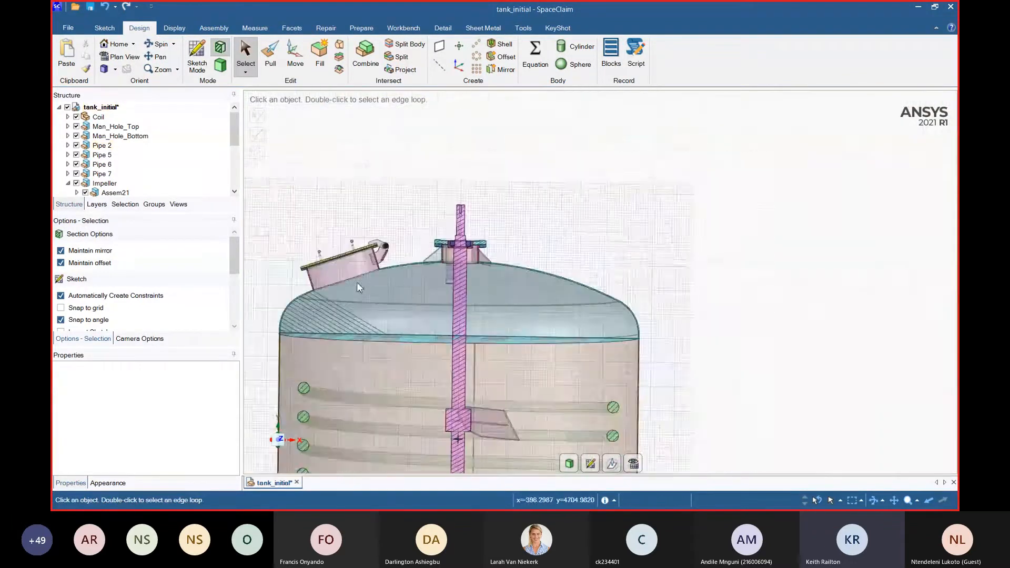
{"action": "scroll", "coordinate": [513, 237], "scroll_direction": "up", "scroll_amount": 6}
{"action": "scroll", "coordinate": [491, 275], "scroll_direction": "down", "scroll_amount": 6}
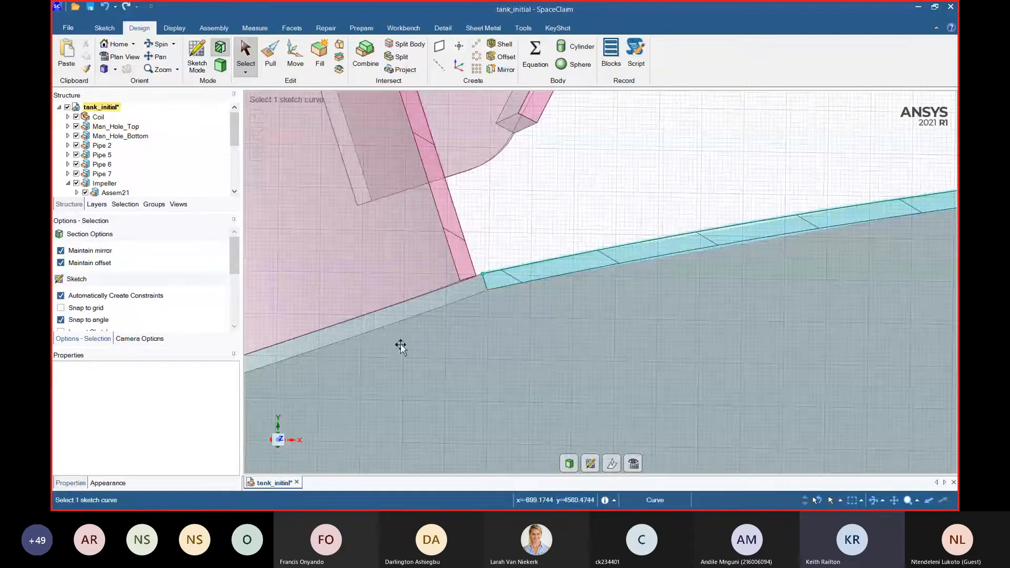
{"action": "scroll", "coordinate": [547, 257], "scroll_direction": "up", "scroll_amount": 6}
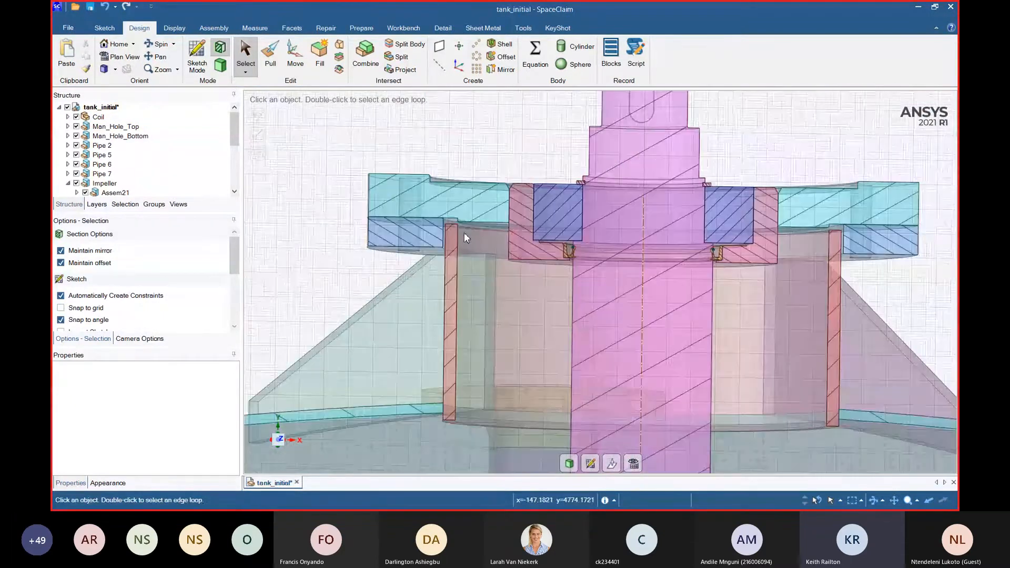
{"action": "scroll", "coordinate": [550, 234], "scroll_direction": "up", "scroll_amount": 4}
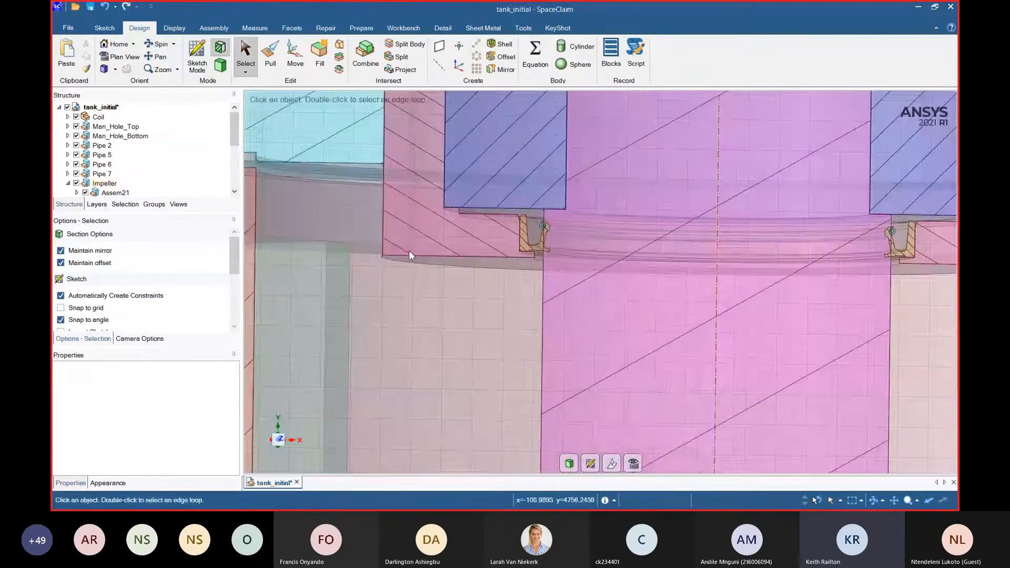
- Extend the upper end face of the bottom outlet pipe about 41 mm into the tank with Pull
{"action": "scroll", "coordinate": [479, 292], "scroll_direction": "down", "scroll_amount": 12}
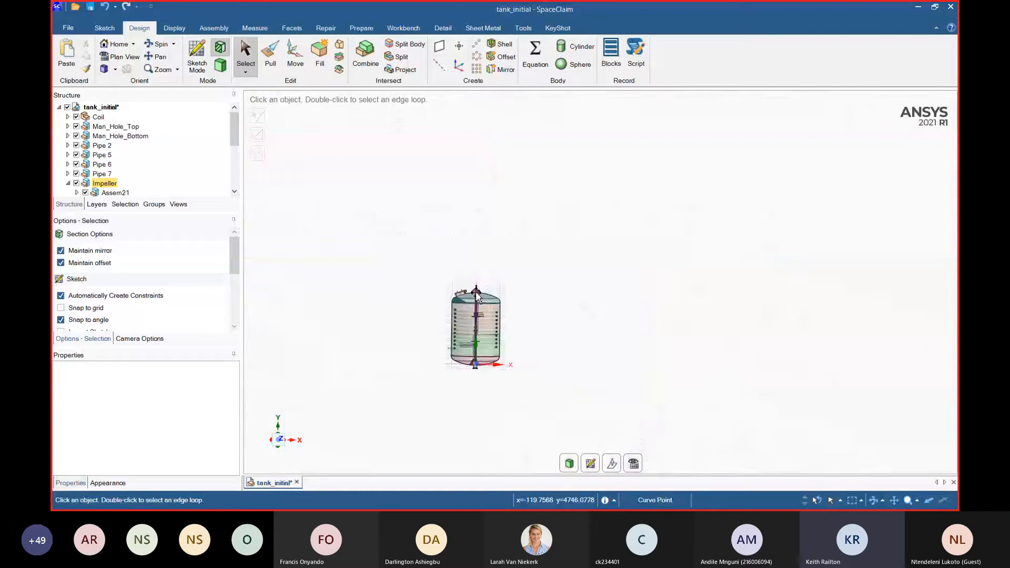
{"action": "scroll", "coordinate": [476, 296], "scroll_direction": "up", "scroll_amount": 10}
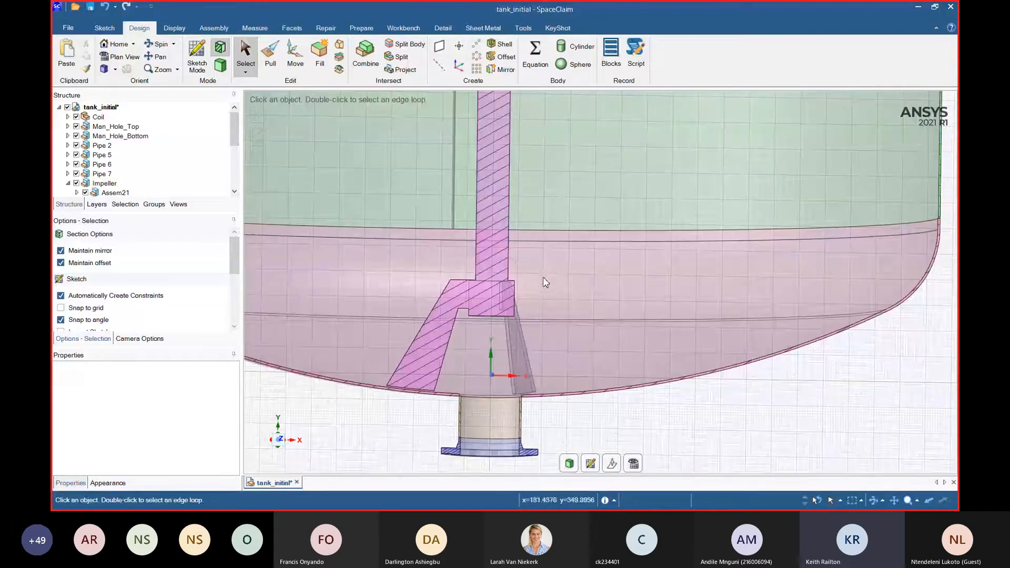
{"action": "scroll", "coordinate": [518, 342], "scroll_direction": "down", "scroll_amount": 3}
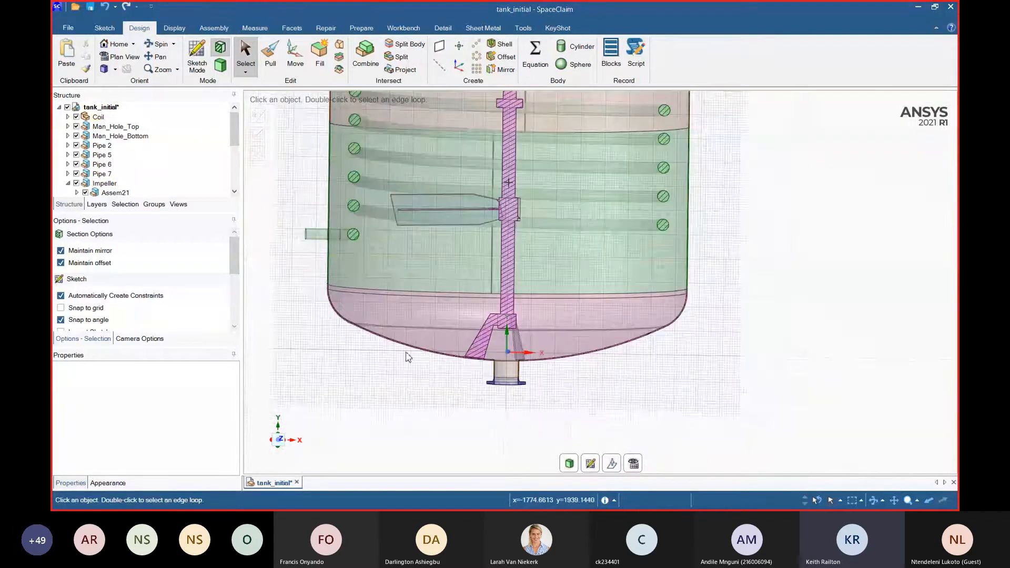
{"action": "middle_click_drag", "start_coordinate": [408, 357], "coordinate": [426, 429]}
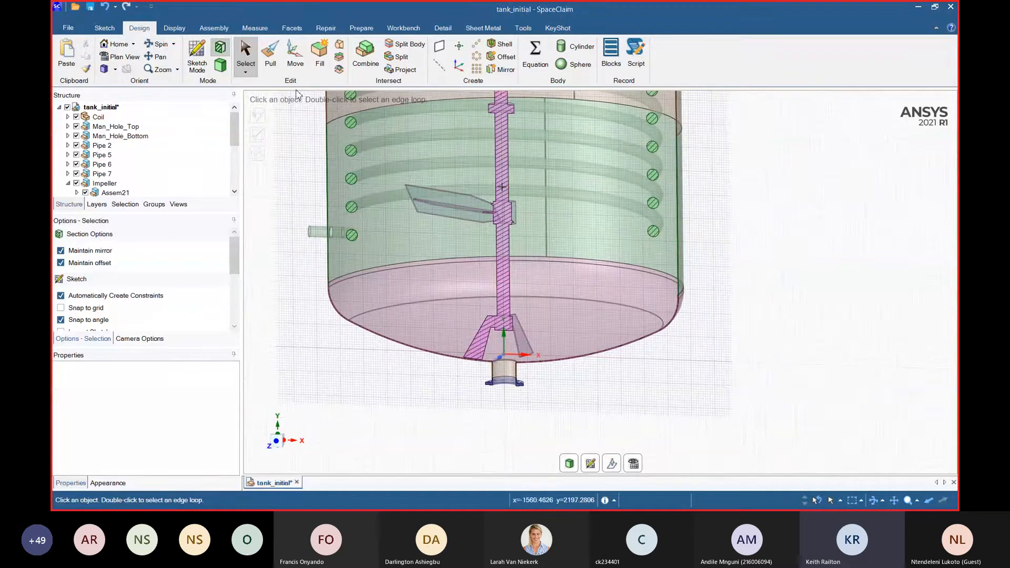
{"action": "key", "text": "p"}
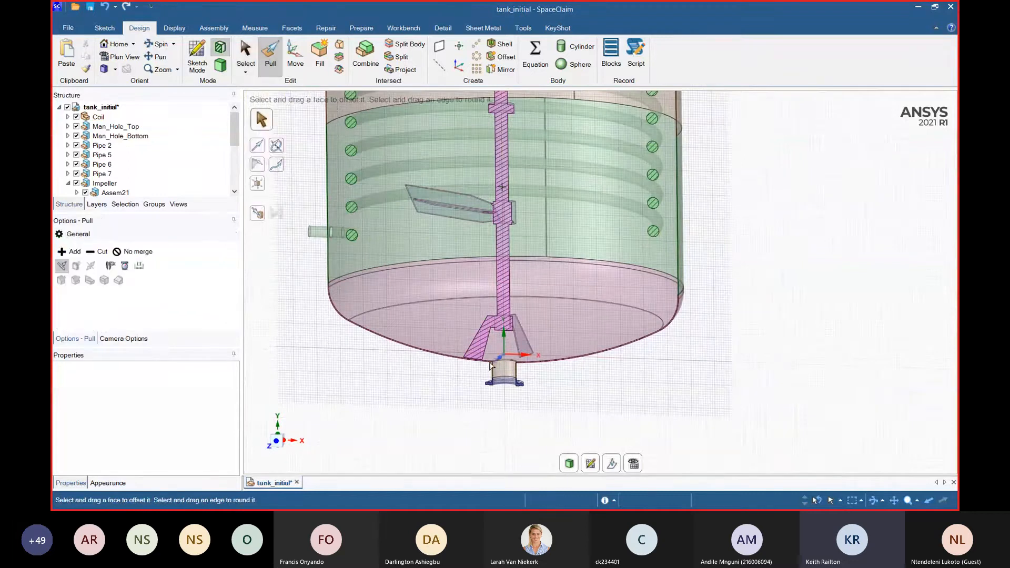
{"action": "scroll", "coordinate": [505, 394], "scroll_direction": "up", "scroll_amount": 8}
{"action": "scroll", "coordinate": [446, 279], "scroll_direction": "up", "scroll_amount": 5}
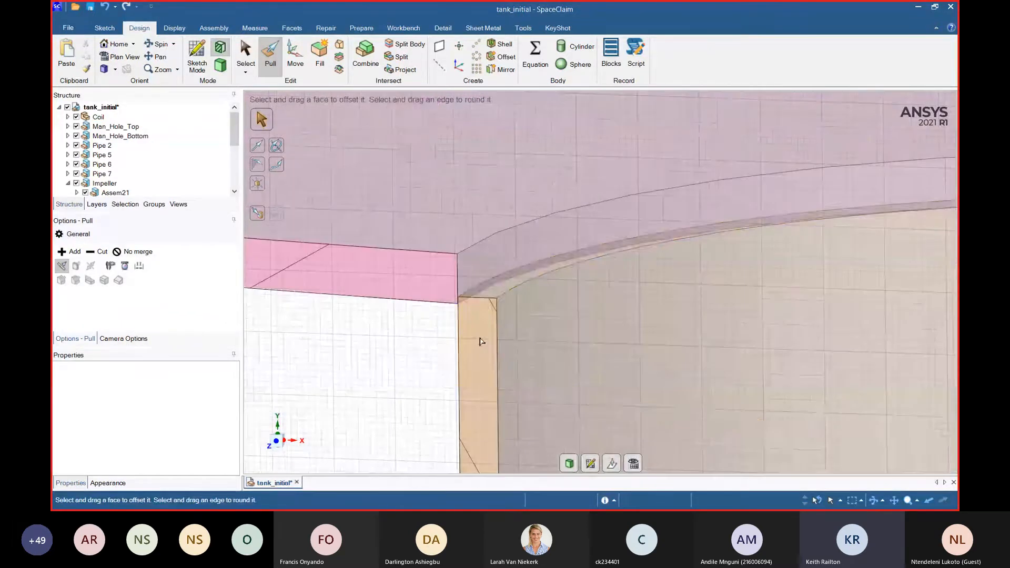
{"action": "left_click", "coordinate": [480, 292]}
{"action": "scroll", "coordinate": [363, 326], "scroll_direction": "down", "scroll_amount": 5}
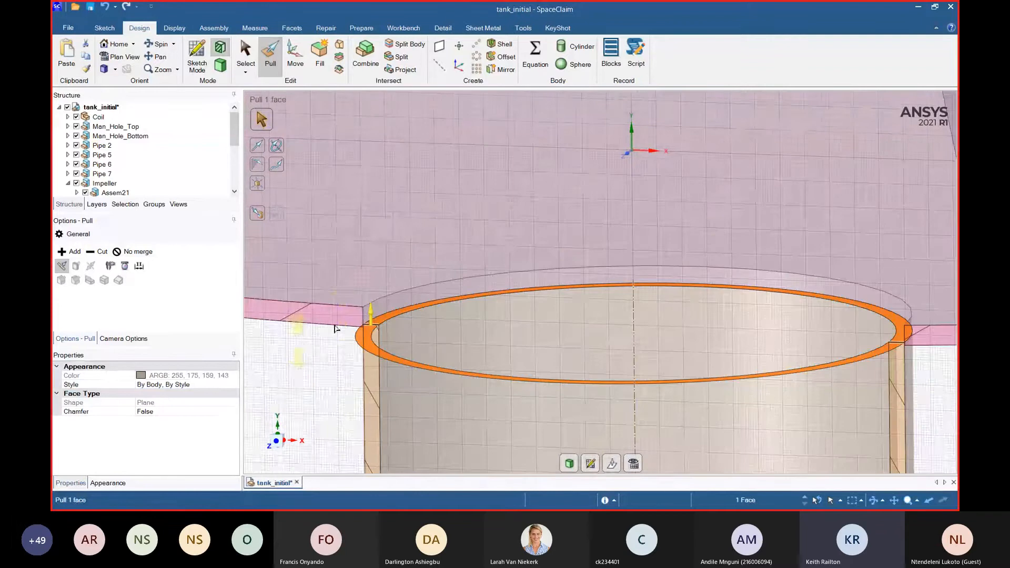
{"action": "left_click_drag", "start_coordinate": [363, 326], "coordinate": [398, 367]}
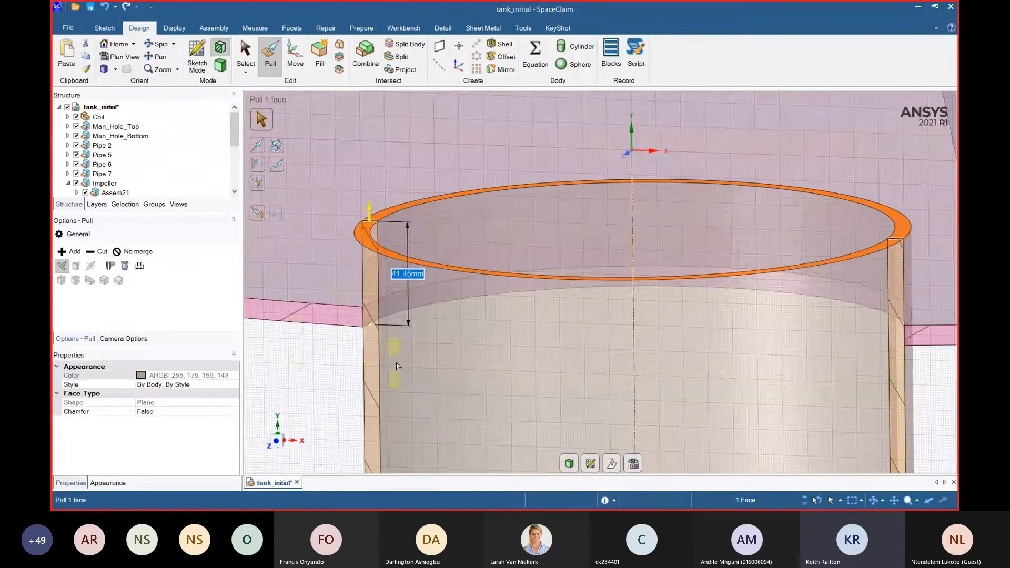
{"action": "key", "text": "Escape"}
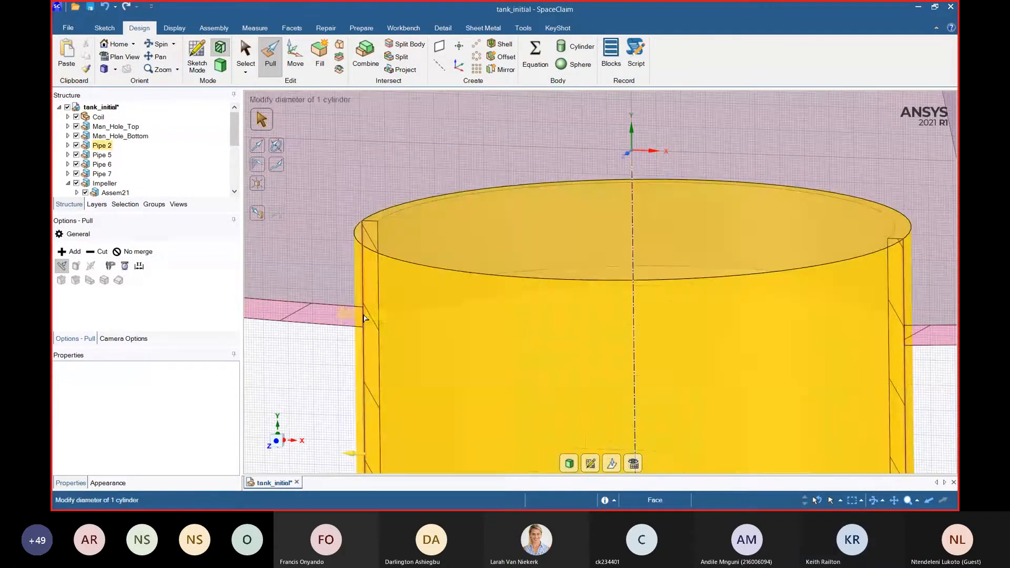
- Close the outlet opening in the bottom head, then cut the head with the pipe and remove the overlapping regions using Combine
{"action": "left_click", "coordinate": [364, 318]}
{"action": "key", "text": "Escape"}
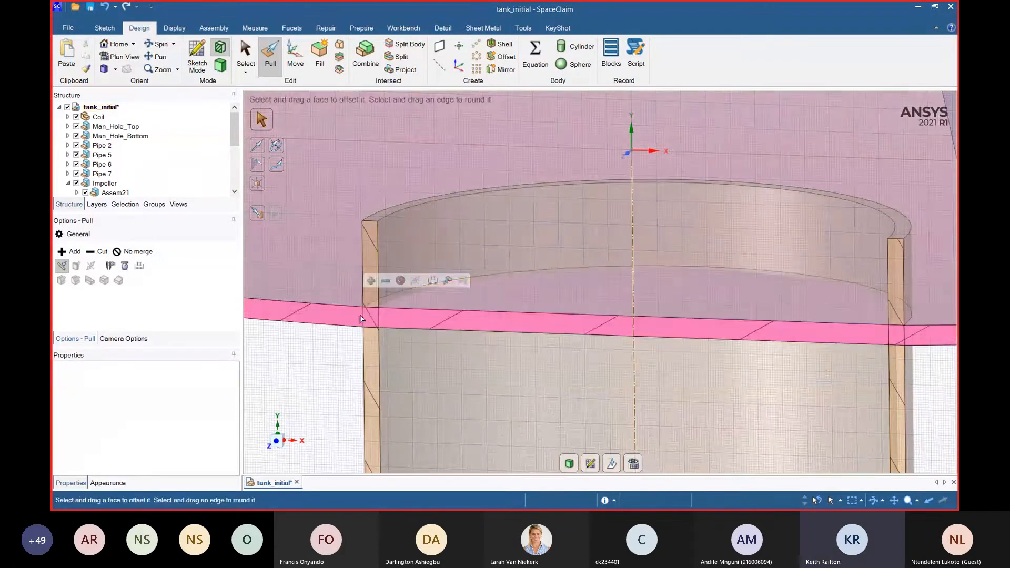
{"action": "left_click", "coordinate": [365, 53]}
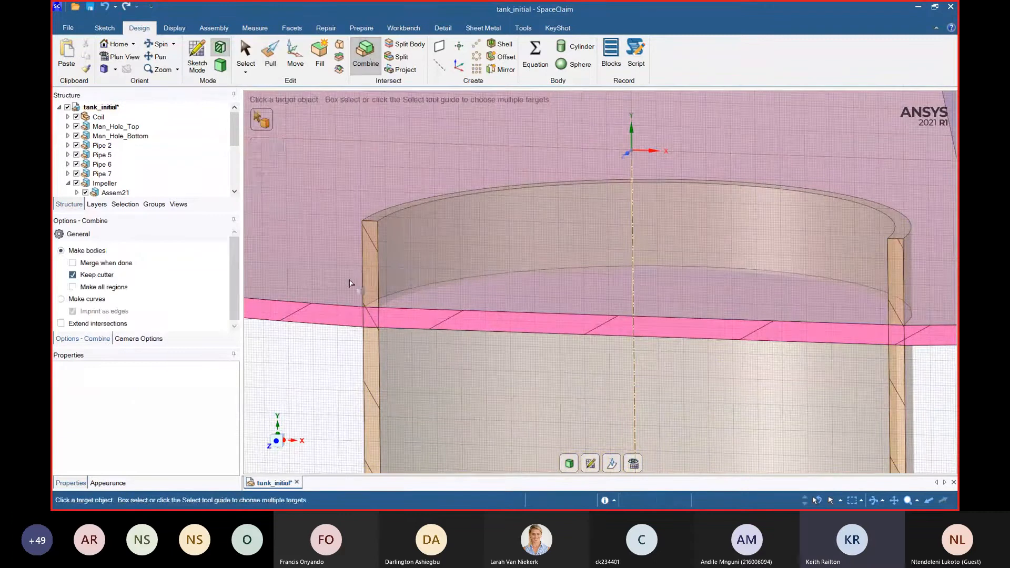
{"action": "left_click", "coordinate": [337, 311]}
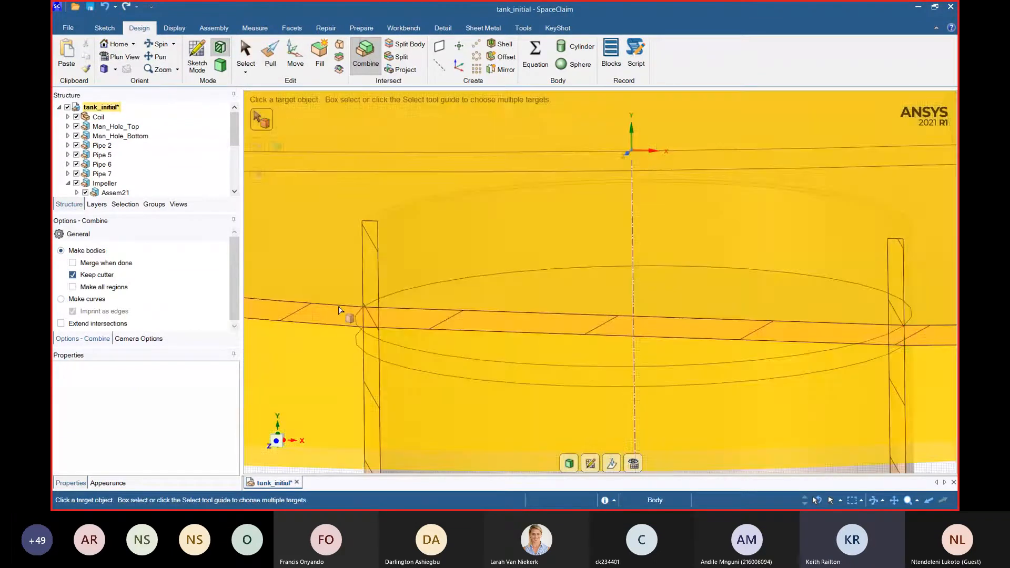
{"action": "left_click", "coordinate": [384, 330]}
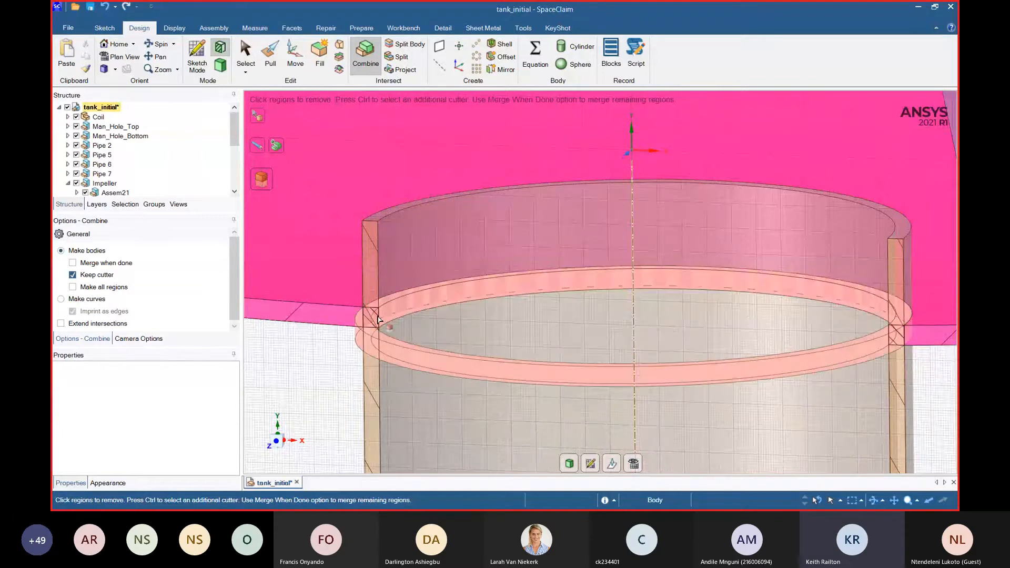
{"action": "left_click", "coordinate": [378, 319]}
{"action": "left_click", "coordinate": [344, 354]}
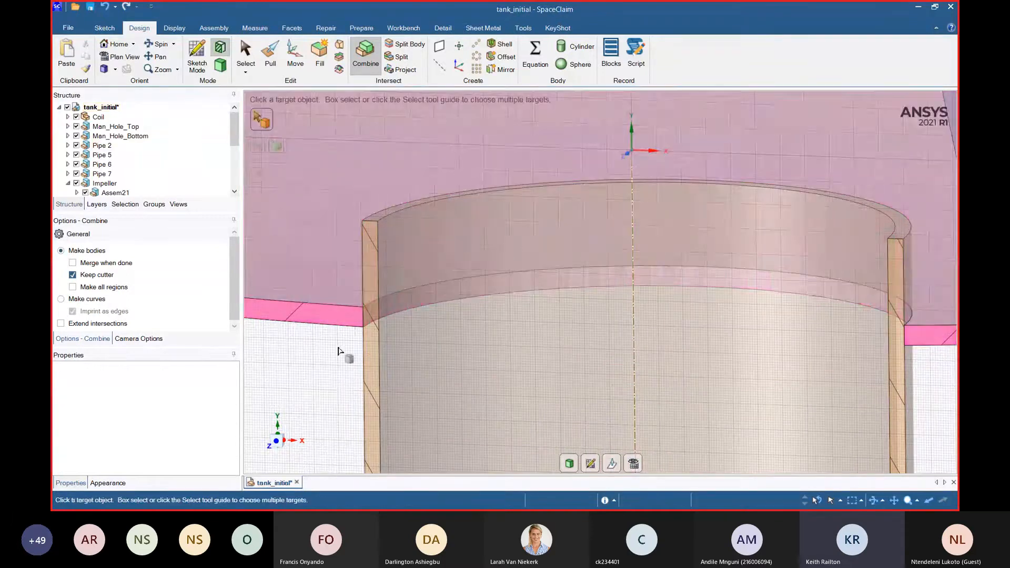
- Split the outlet pipe with the bottom head's inner face and remove the excess length inside the tank
{"action": "left_click", "coordinate": [396, 45]}
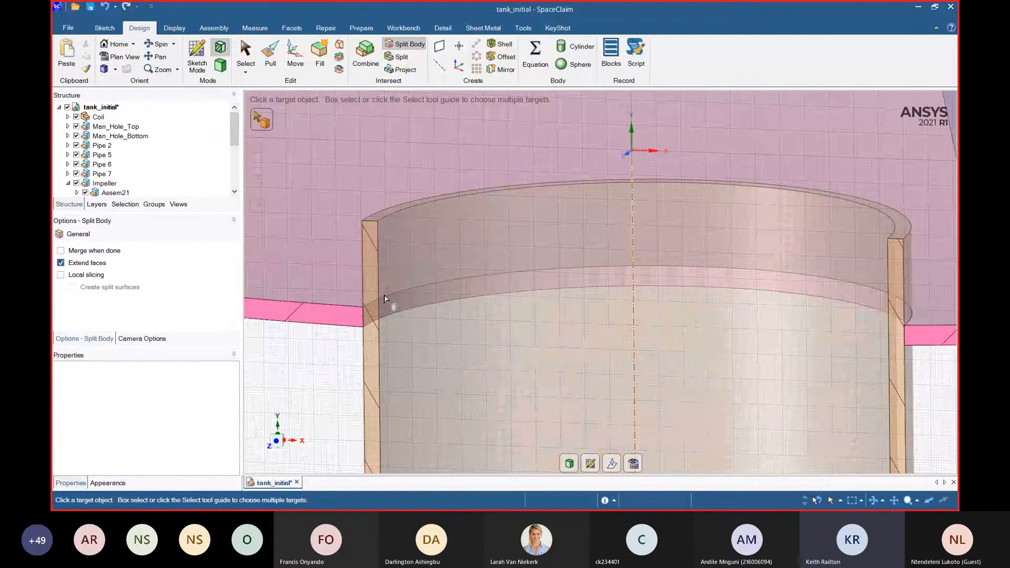
{"action": "left_click", "coordinate": [386, 300]}
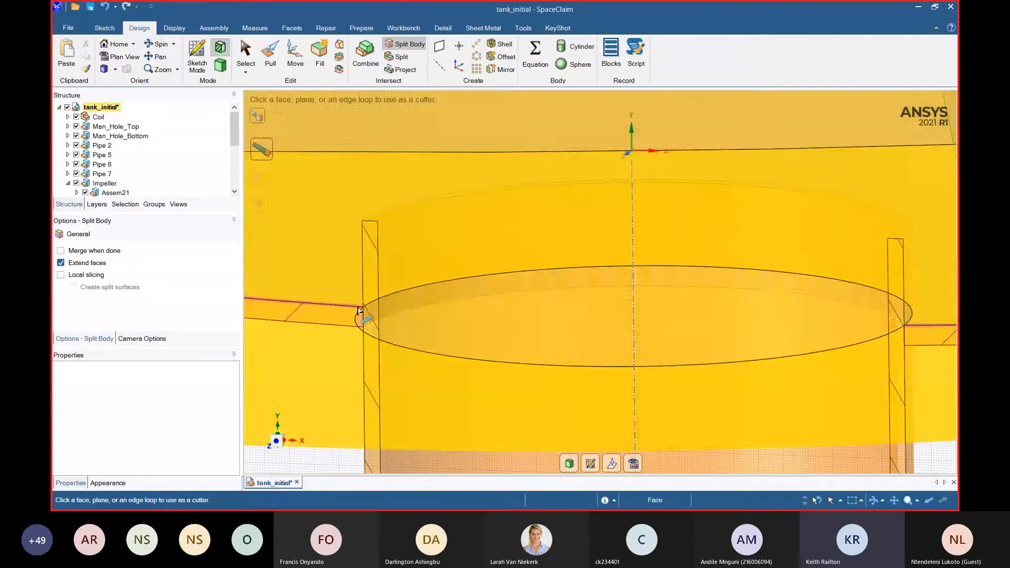
{"action": "left_click", "coordinate": [358, 311]}
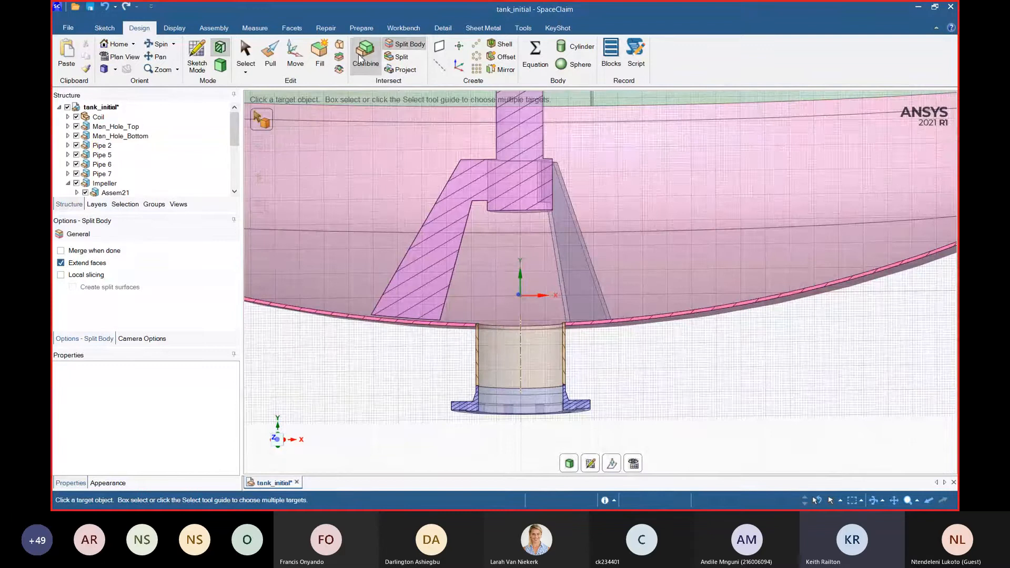
- Merge the bottom flange, outlet pipe and bottom head into one body with Combine
{"action": "left_click", "coordinate": [365, 53]}
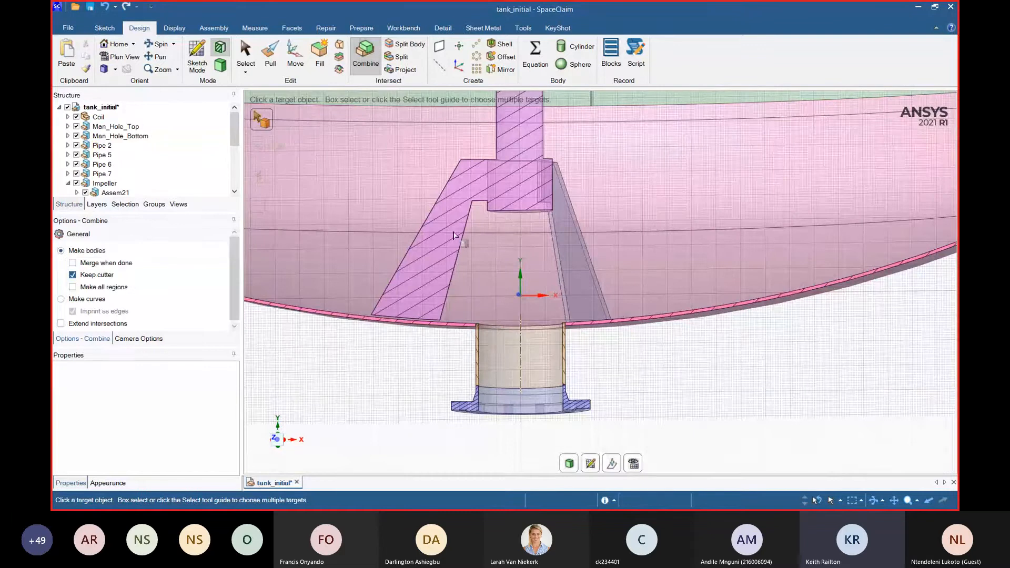
{"action": "left_click", "coordinate": [477, 405]}
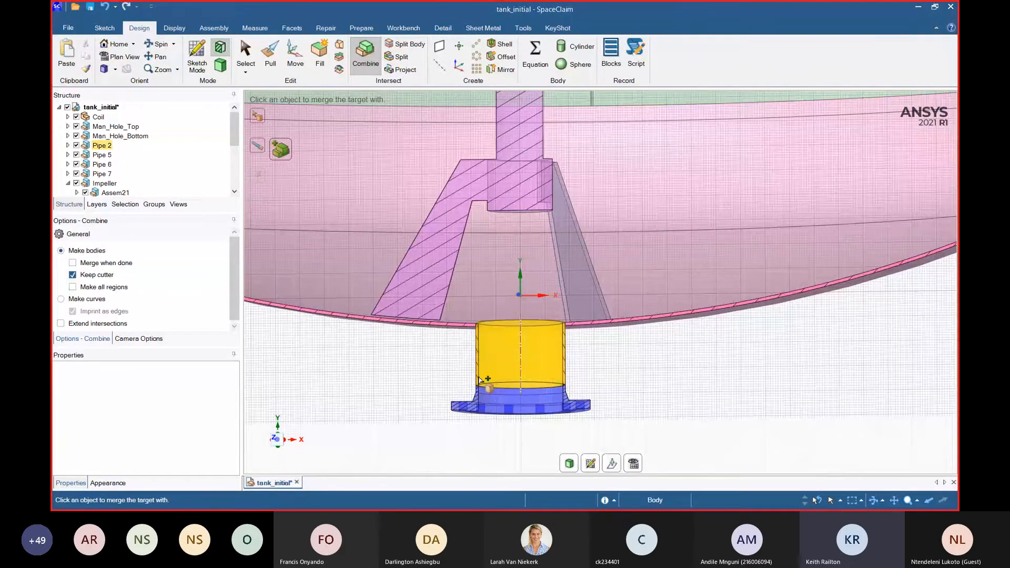
{"action": "left_click", "coordinate": [477, 379]}
{"action": "left_click", "coordinate": [477, 329]}
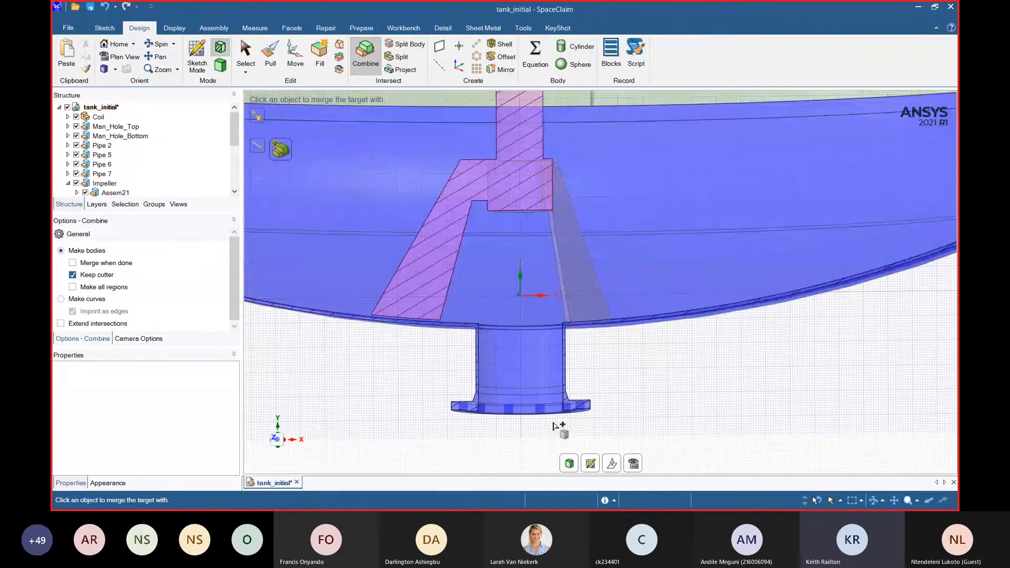
- Pull the bottom flange's bore face up to the outlet pipe's inner face so their radii match
{"action": "scroll", "coordinate": [476, 392], "scroll_direction": "up", "scroll_amount": 3}
{"action": "scroll", "coordinate": [505, 361], "scroll_direction": "up", "scroll_amount": 4}
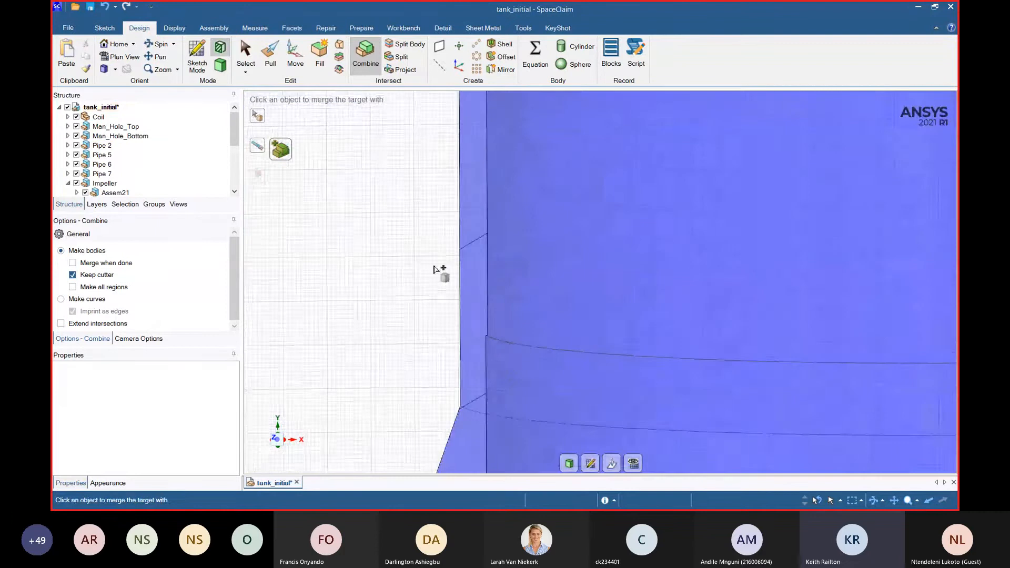
{"action": "scroll", "coordinate": [428, 253], "scroll_direction": "down", "scroll_amount": 3}
{"action": "scroll", "coordinate": [456, 245], "scroll_direction": "up", "scroll_amount": 2}
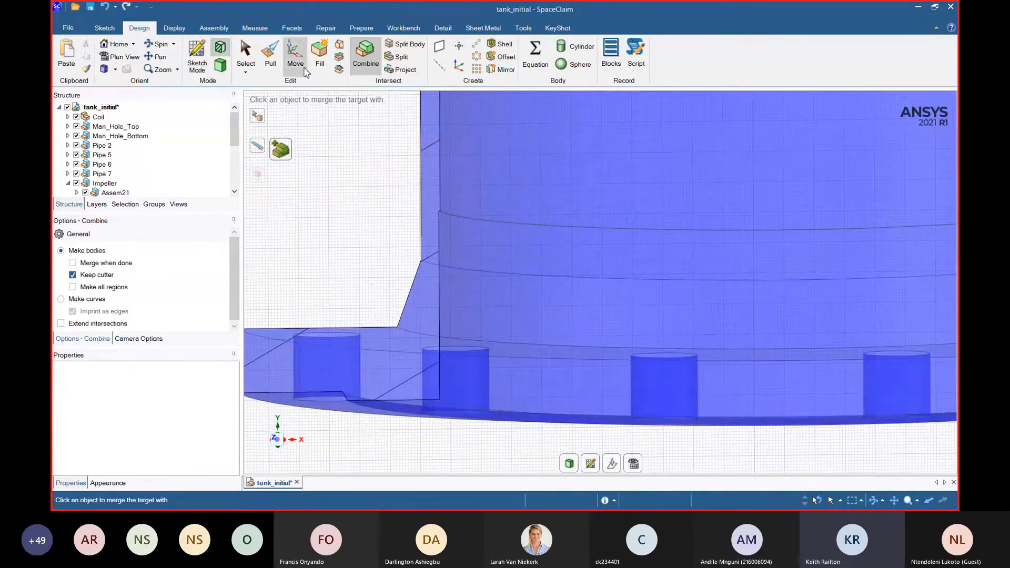
{"action": "key", "text": "p"}
{"action": "left_click", "coordinate": [442, 238]}
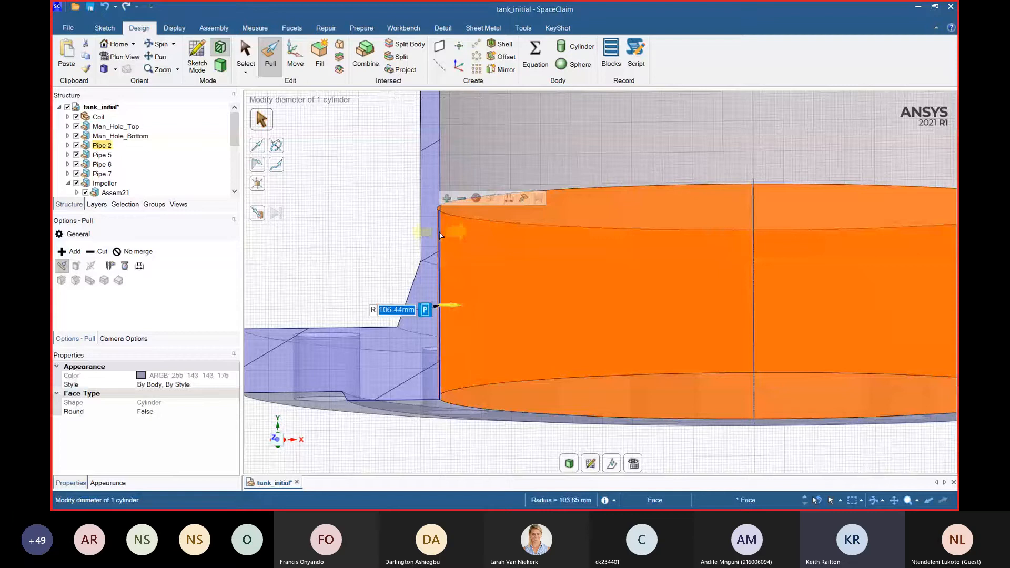
{"action": "left_click", "coordinate": [256, 221]}
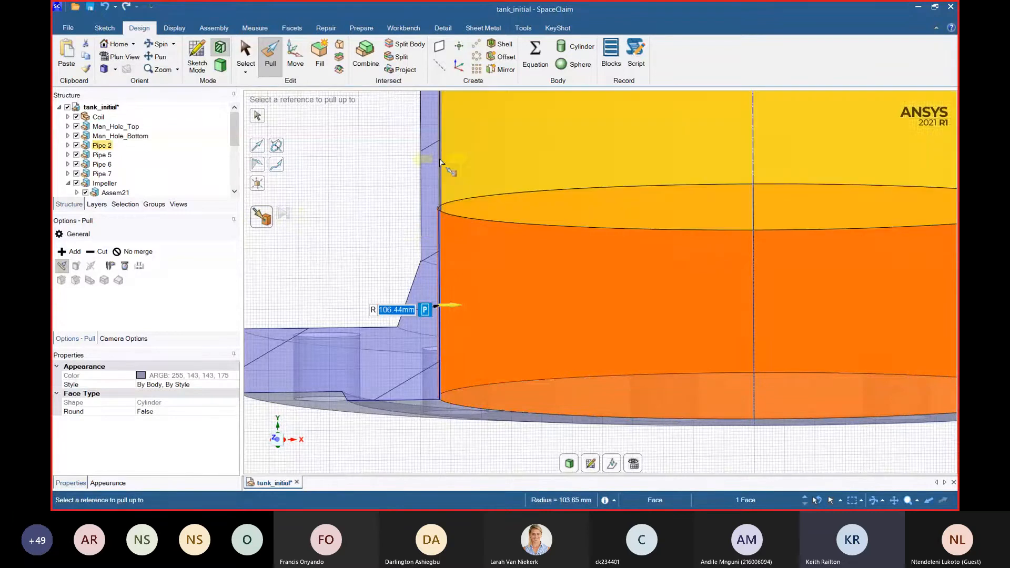
{"action": "left_click", "coordinate": [443, 162]}
{"action": "scroll", "coordinate": [466, 398], "scroll_direction": "down", "scroll_amount": 8}
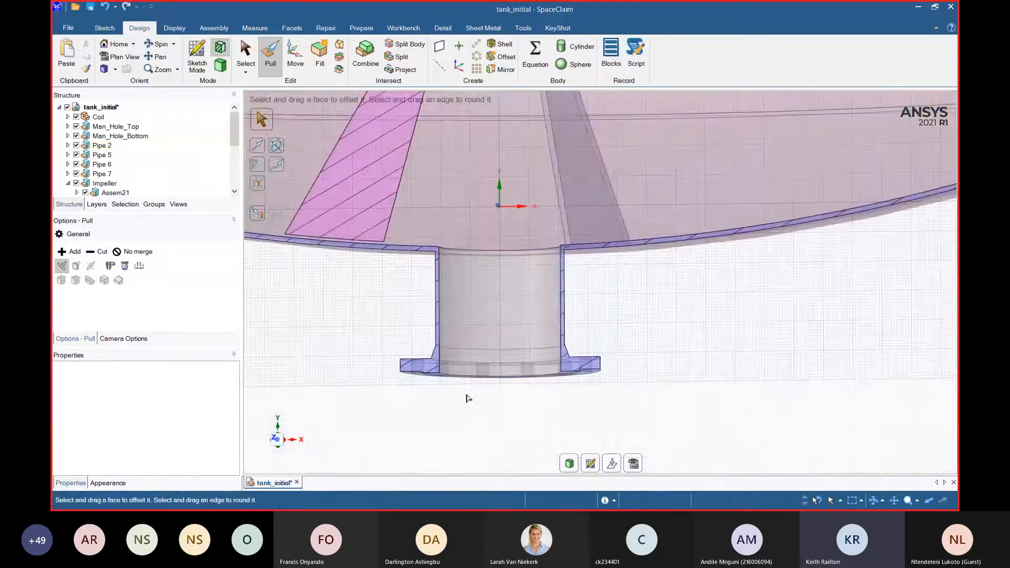
- Extend the lower end face of the upper manhole neck through the top head into the tank with Pull
{"action": "scroll", "coordinate": [497, 417], "scroll_direction": "down", "scroll_amount": 4}
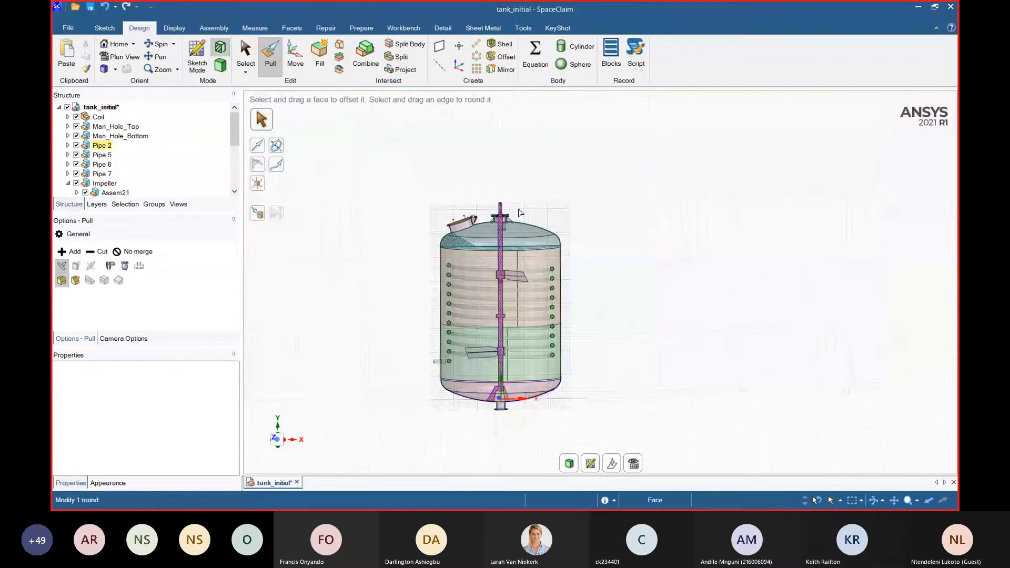
{"action": "scroll", "coordinate": [371, 309], "scroll_direction": "up", "scroll_amount": 6}
{"action": "scroll", "coordinate": [373, 310], "scroll_direction": "up", "scroll_amount": 6}
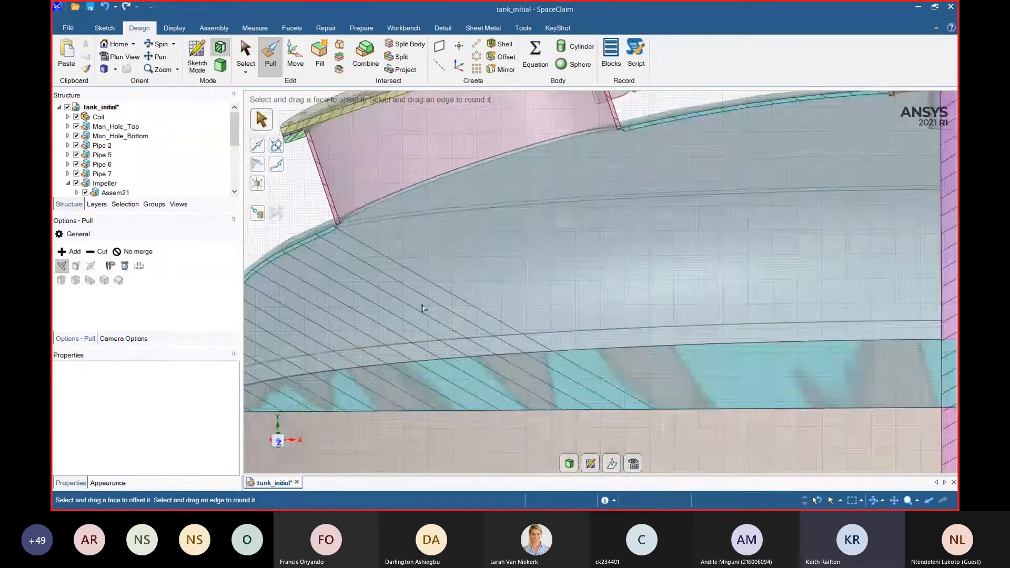
{"action": "scroll", "coordinate": [357, 219], "scroll_direction": "up", "scroll_amount": 3}
{"action": "scroll", "coordinate": [532, 320], "scroll_direction": "down", "scroll_amount": 4}
{"action": "scroll", "coordinate": [385, 228], "scroll_direction": "up", "scroll_amount": 5}
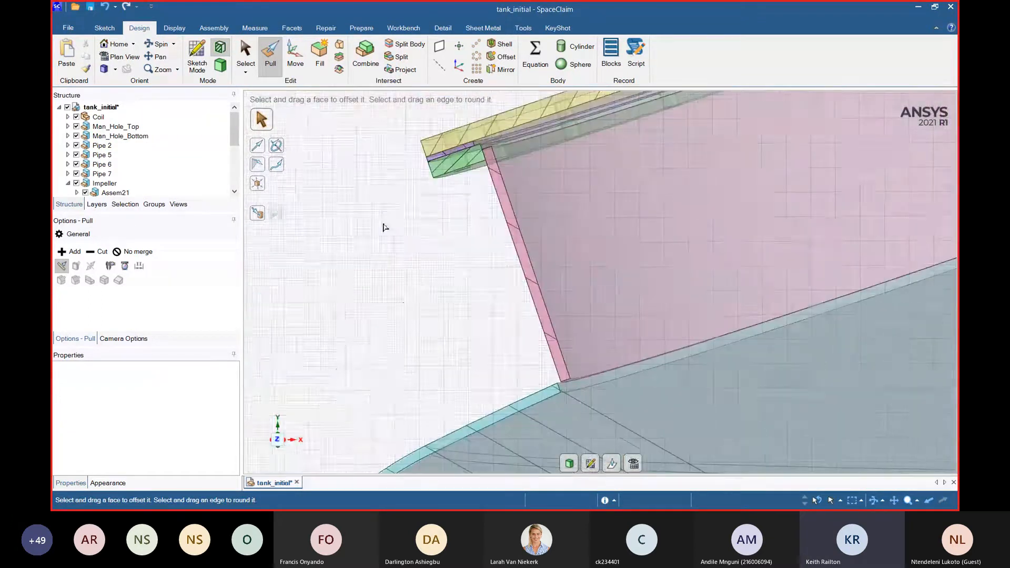
{"action": "scroll", "coordinate": [564, 382], "scroll_direction": "up", "scroll_amount": 2}
{"action": "left_click", "coordinate": [569, 386]}
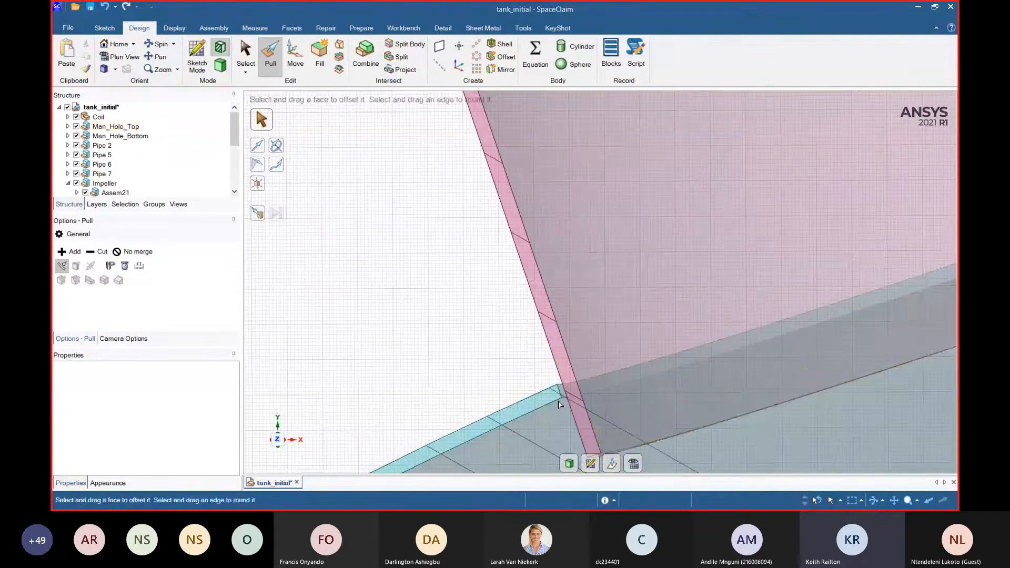
- Close the manhole opening in the top head, then cut the head with the manhole neck and remove the overlapping regions
{"action": "left_click", "coordinate": [562, 392]}
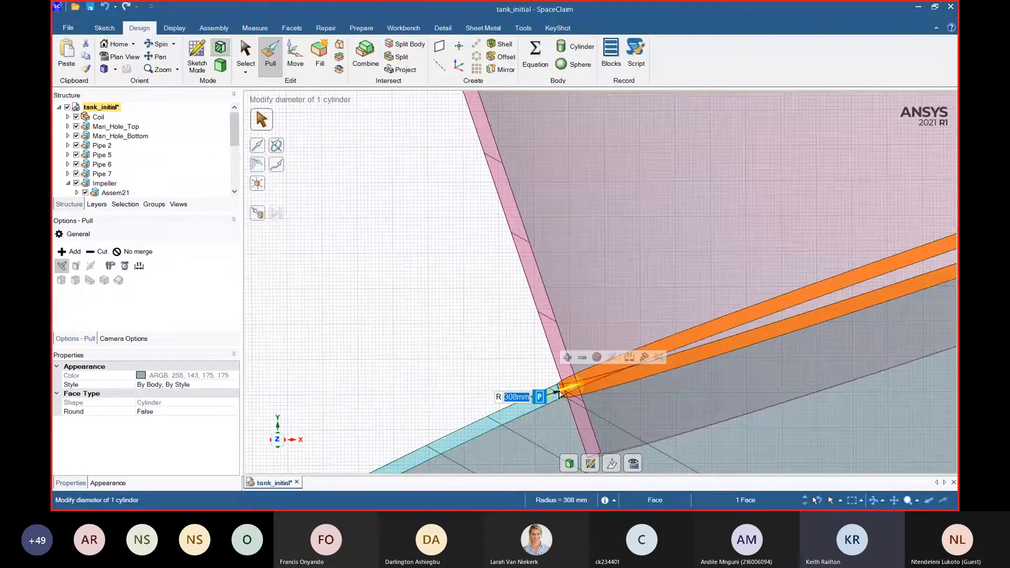
{"action": "left_click", "coordinate": [341, 270]}
{"action": "scroll", "coordinate": [341, 269], "scroll_direction": "down", "scroll_amount": 3}
{"action": "left_click", "coordinate": [365, 57]}
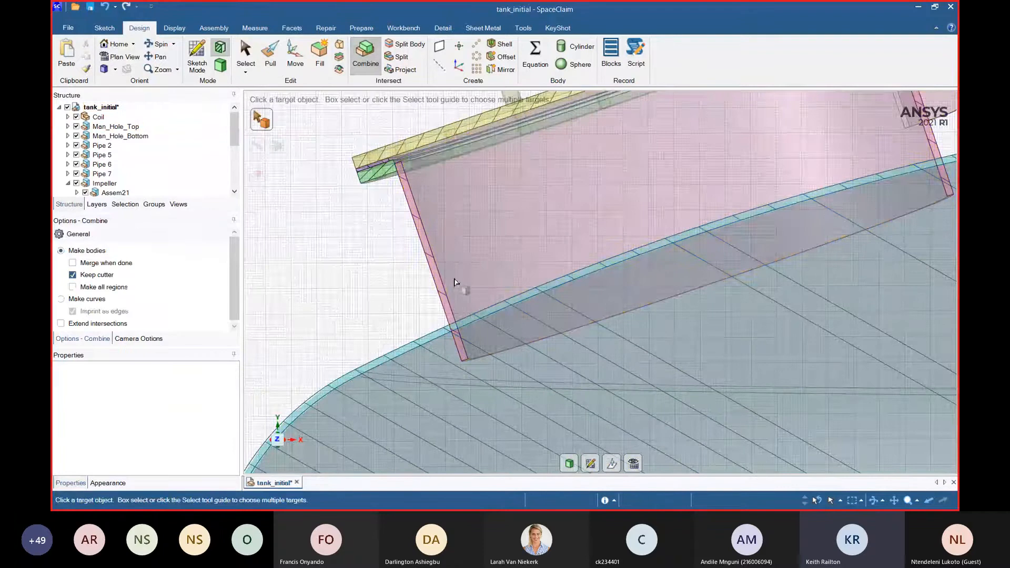
{"action": "left_click", "coordinate": [437, 335]}
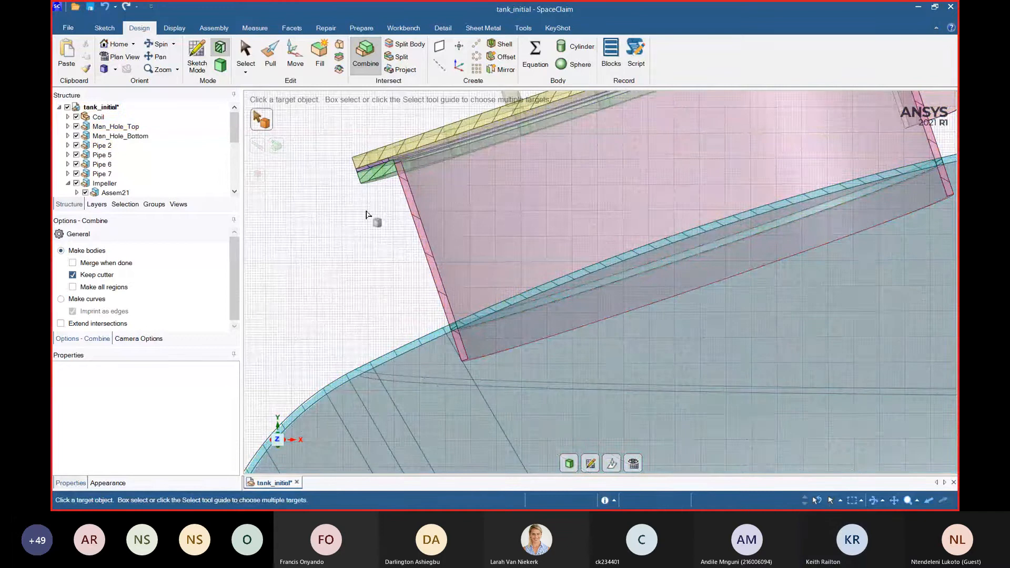
{"action": "left_click", "coordinate": [367, 218]}
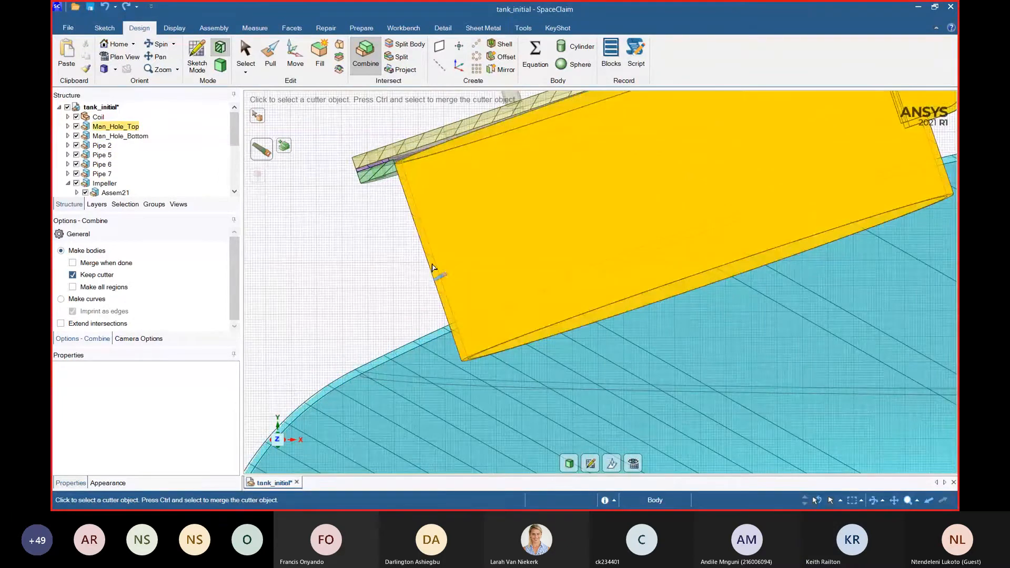
{"action": "left_click", "coordinate": [434, 269]}
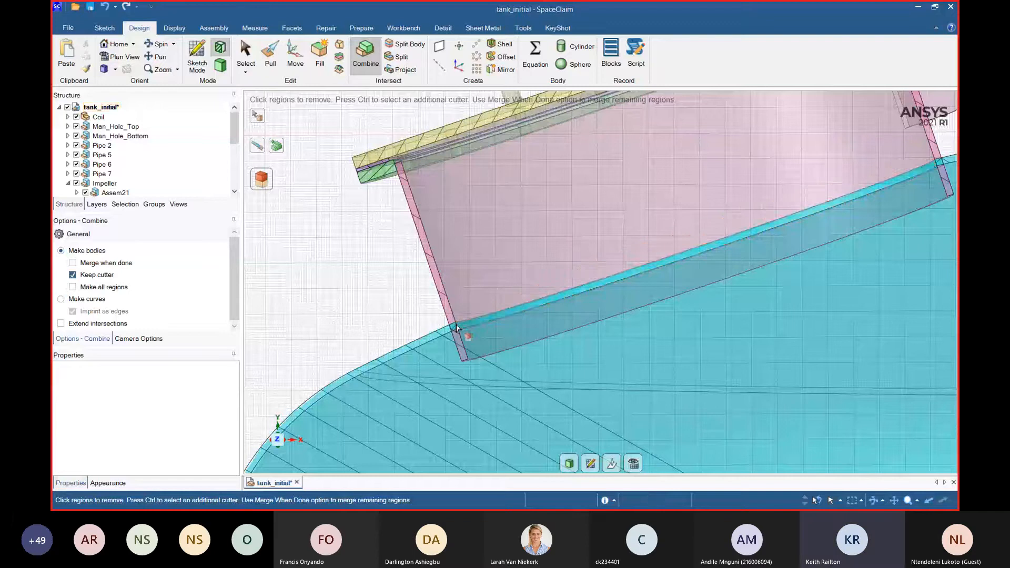
{"action": "left_click", "coordinate": [457, 328]}
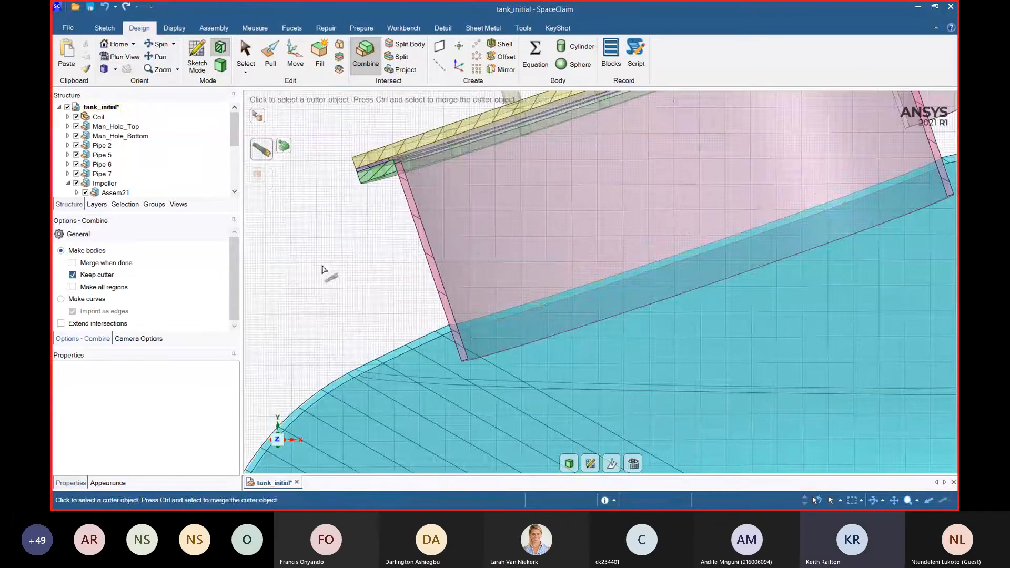
- Split the manhole neck with the top head's inner face and remove the end protruding into the tank
{"action": "left_click", "coordinate": [404, 44]}
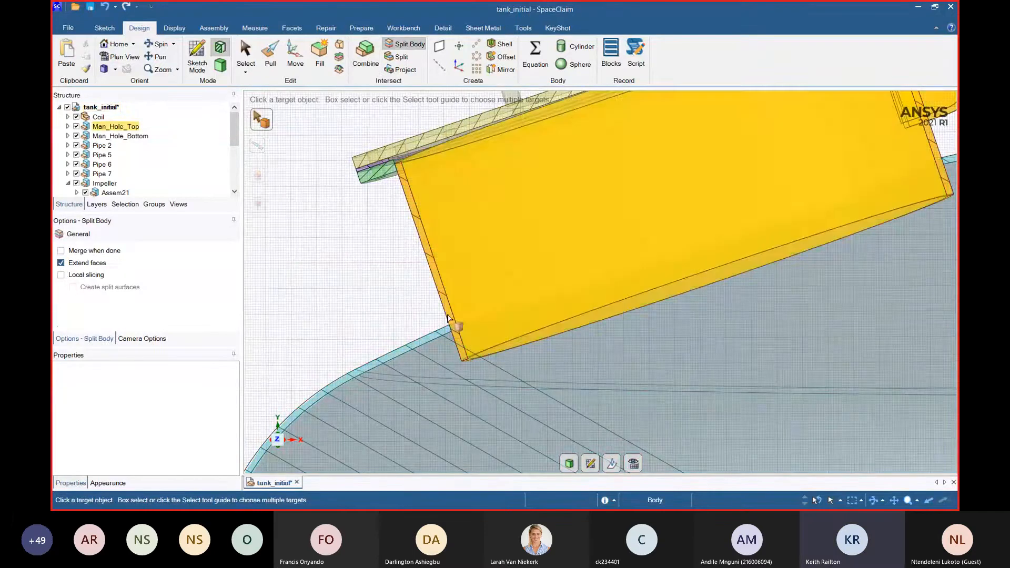
{"action": "left_click", "coordinate": [448, 318]}
{"action": "left_click", "coordinate": [444, 340]}
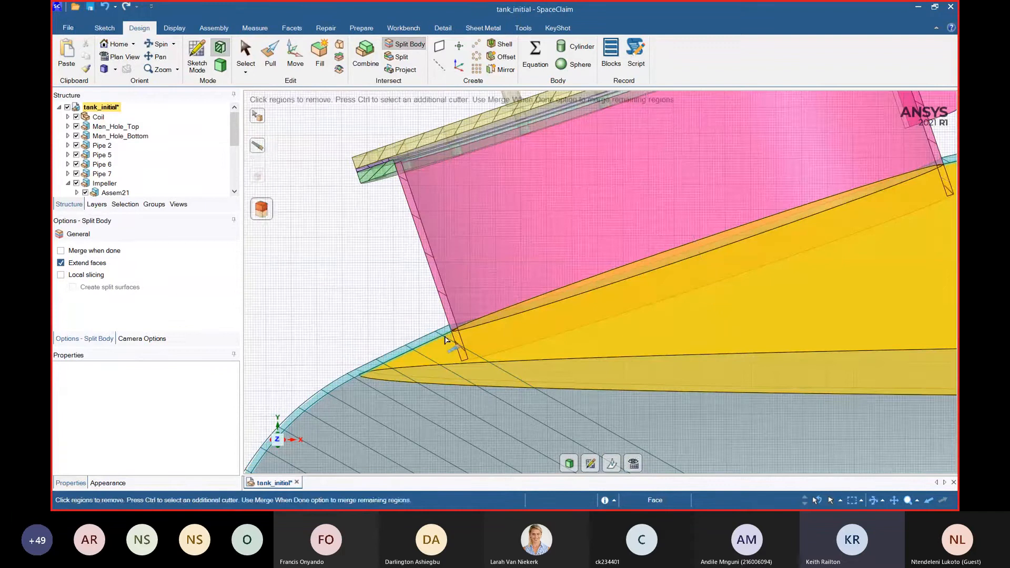
{"action": "scroll", "coordinate": [377, 256], "scroll_direction": "down", "scroll_amount": 6}
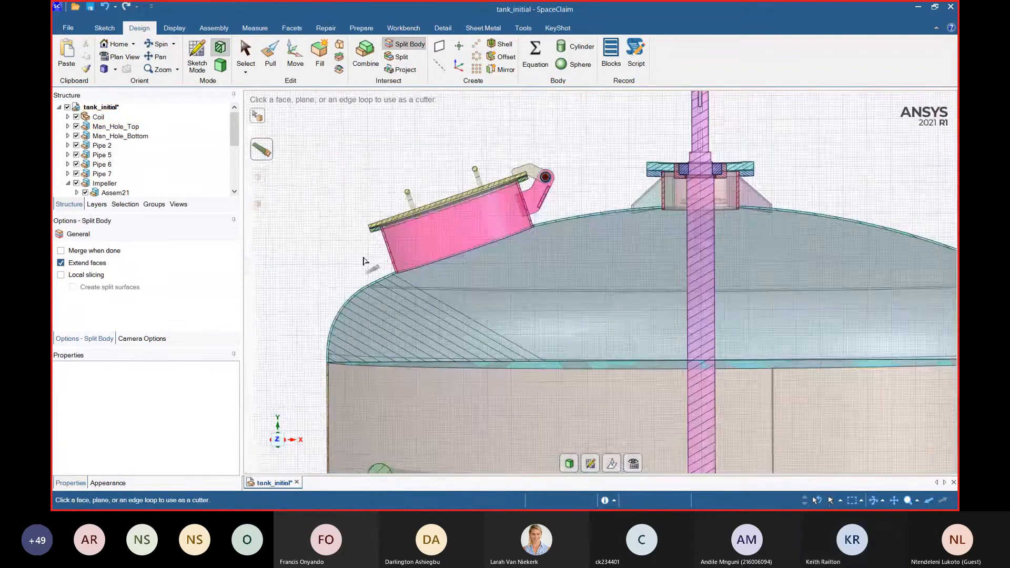
{"action": "scroll", "coordinate": [557, 150], "scroll_direction": "up", "scroll_amount": 6}
{"action": "scroll", "coordinate": [477, 266], "scroll_direction": "down", "scroll_amount": 5}
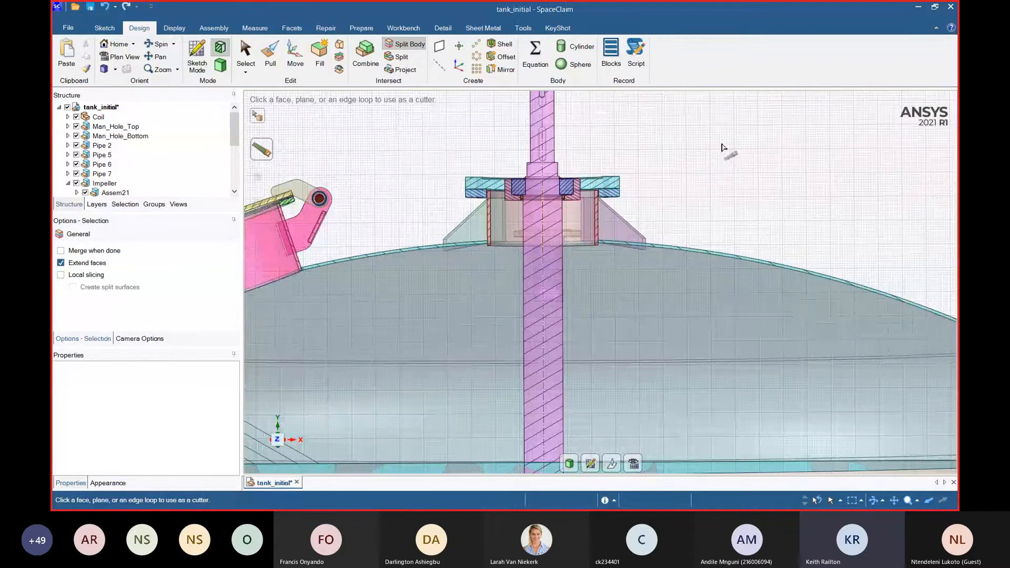
{"action": "key", "text": "Escape"}
- Close the central opening in the top head around Pipe 7 by deleting the hole's cylindrical face
{"action": "key", "text": "p"}
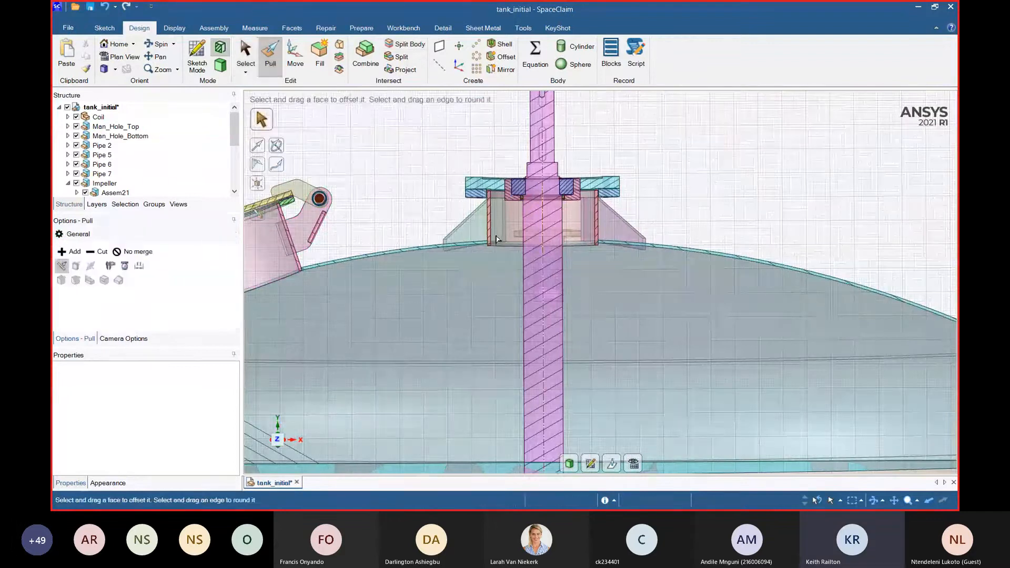
{"action": "scroll", "coordinate": [495, 239], "scroll_direction": "up", "scroll_amount": 5}
{"action": "middle_click_drag", "start_coordinate": [462, 273], "coordinate": [478, 300]}
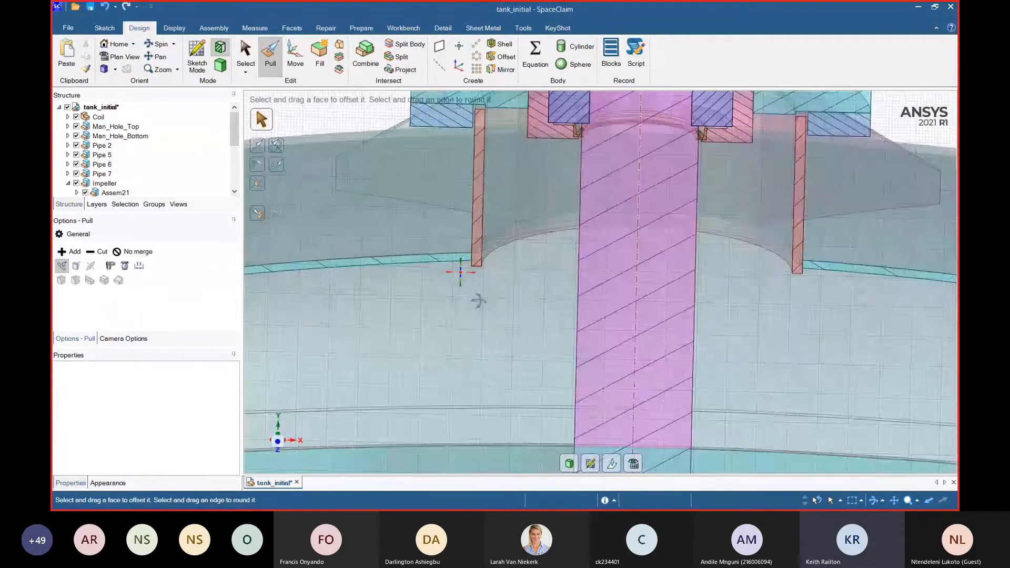
{"action": "left_click", "coordinate": [478, 264]}
{"action": "scroll", "coordinate": [472, 259], "scroll_direction": "up", "scroll_amount": 5}
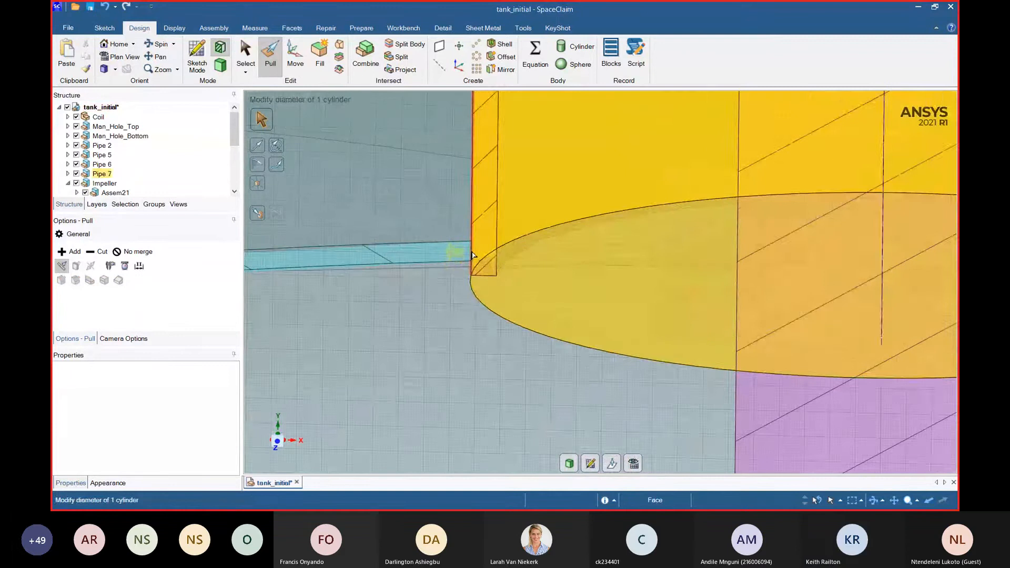
{"action": "left_click", "coordinate": [472, 255]}
{"action": "key", "text": "Escape"}
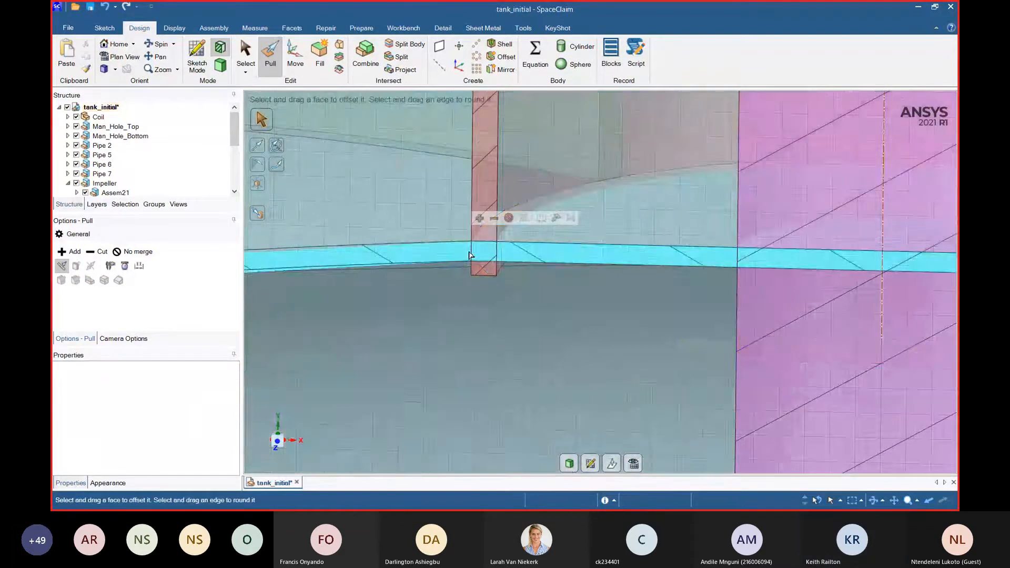
{"action": "scroll", "coordinate": [470, 255], "scroll_direction": "down", "scroll_amount": 5}
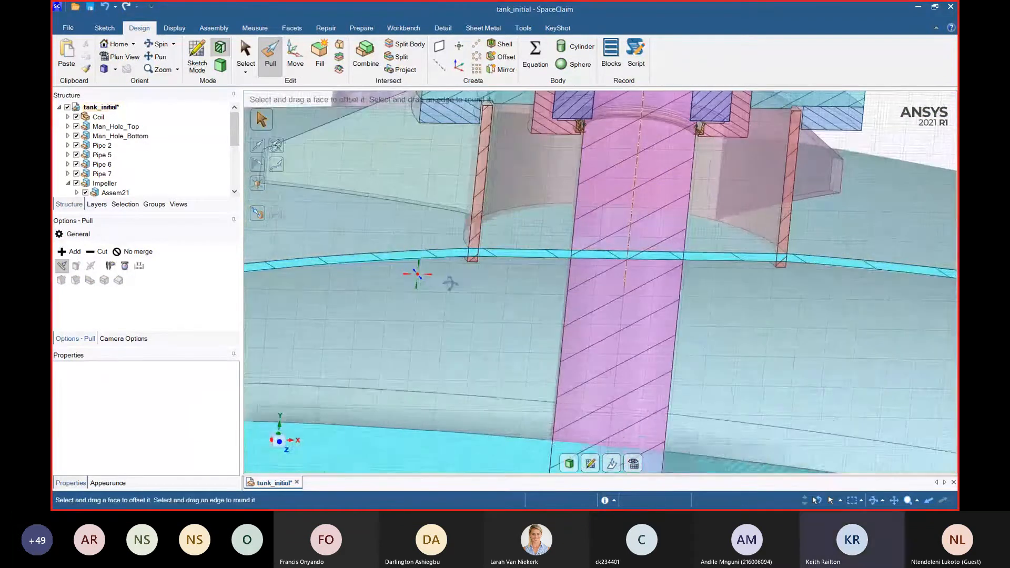
{"action": "scroll", "coordinate": [423, 282], "scroll_direction": "down", "scroll_amount": 3}
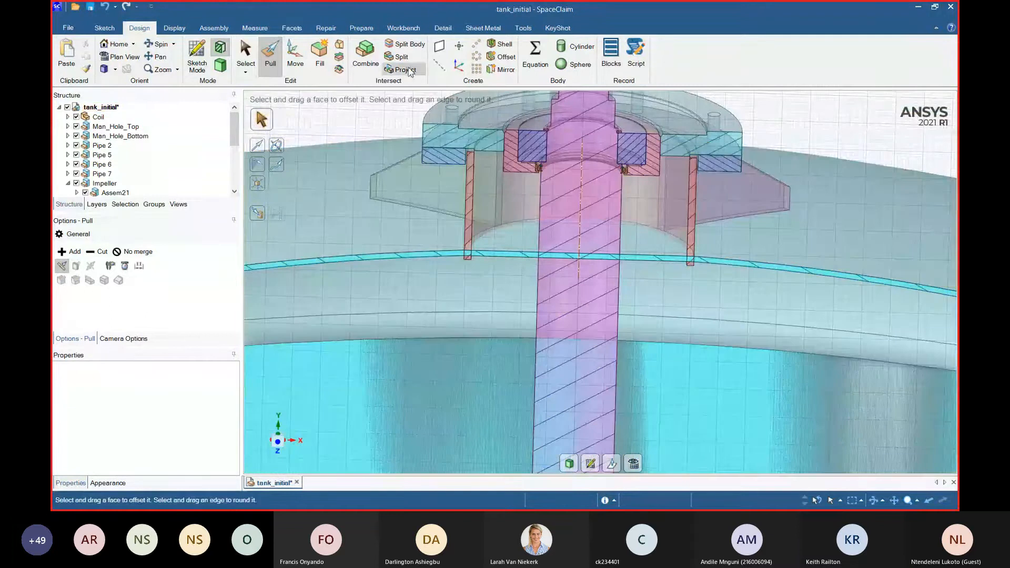
- Try to cut the top head with Pipe 7 using Combine and remove the region inside the wall
{"action": "left_click", "coordinate": [365, 53]}
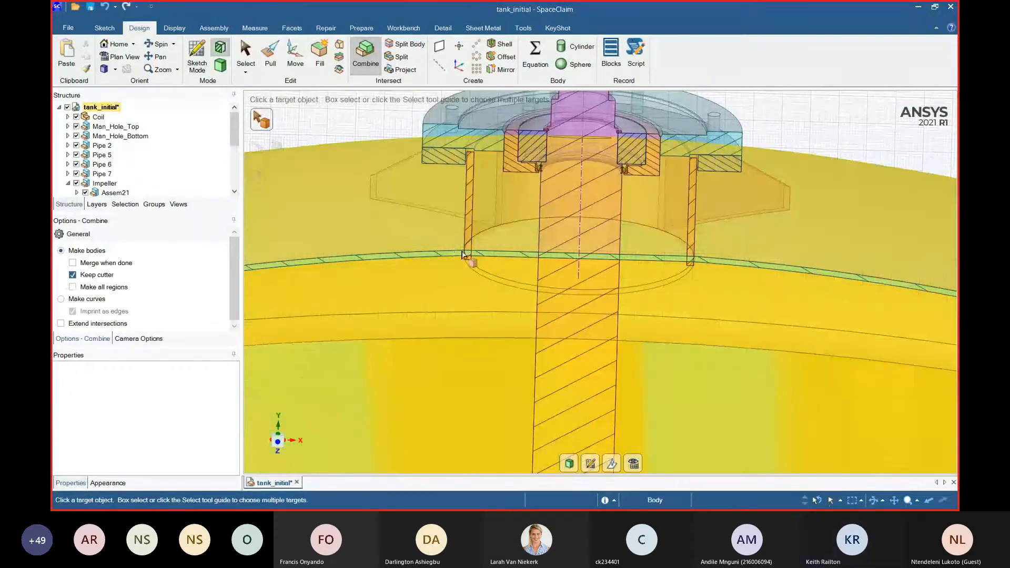
{"action": "left_click", "coordinate": [465, 255]}
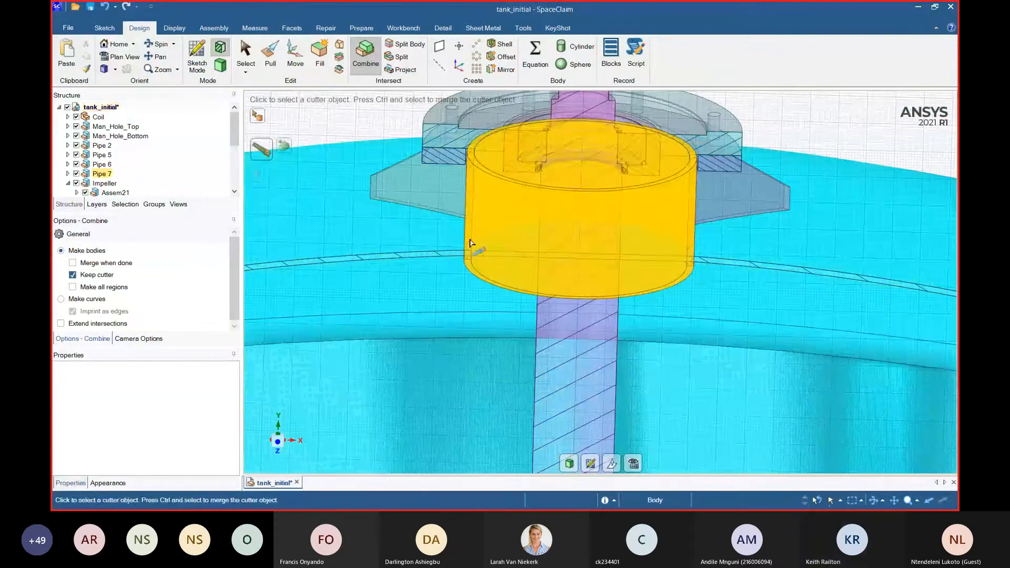
{"action": "left_click", "coordinate": [470, 243]}
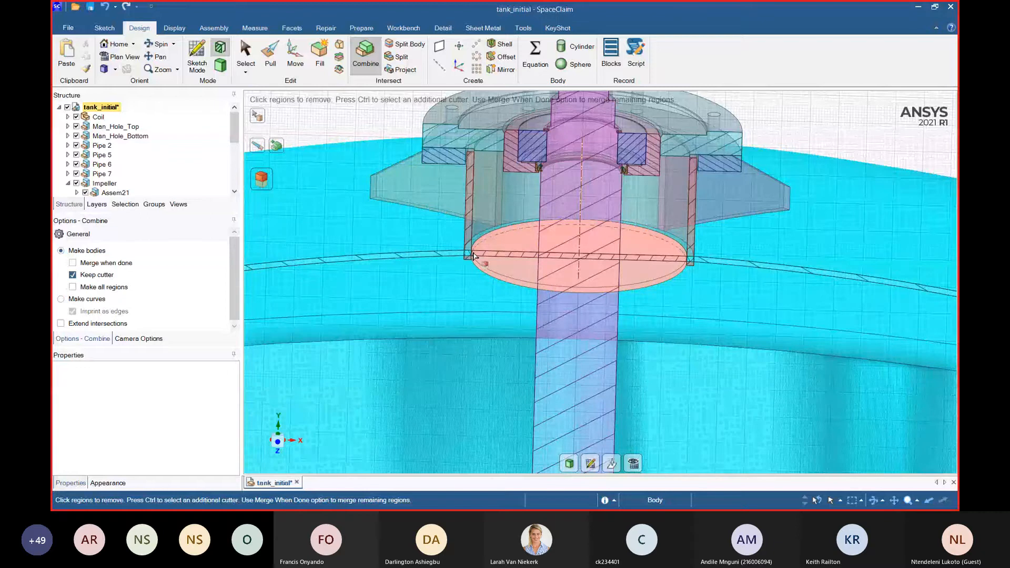
{"action": "left_click", "coordinate": [473, 256]}
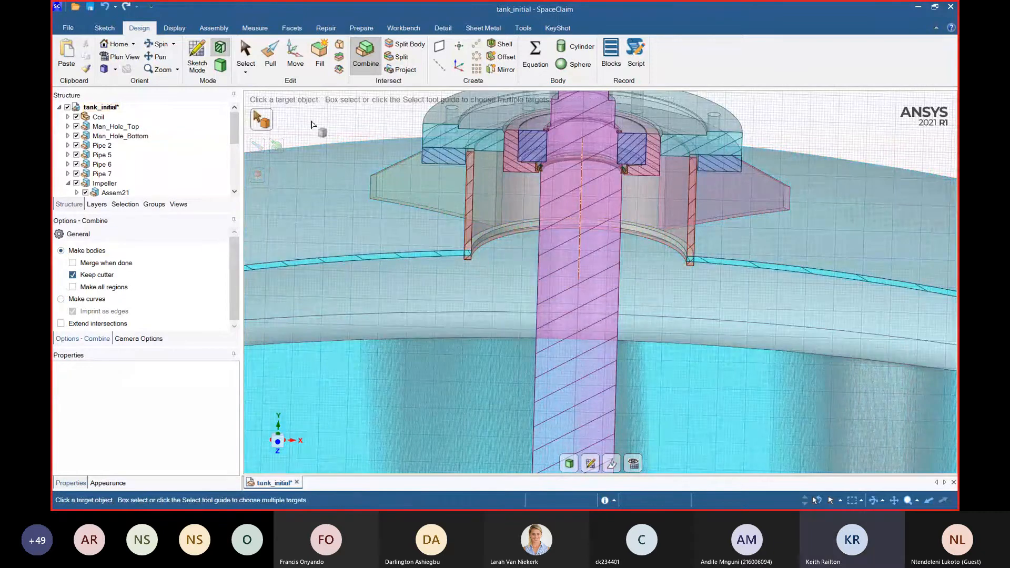
- Try the Combine cut between Pipe 7 and the top head again, then undo back to the open central hole
{"action": "left_click", "coordinate": [467, 250]}
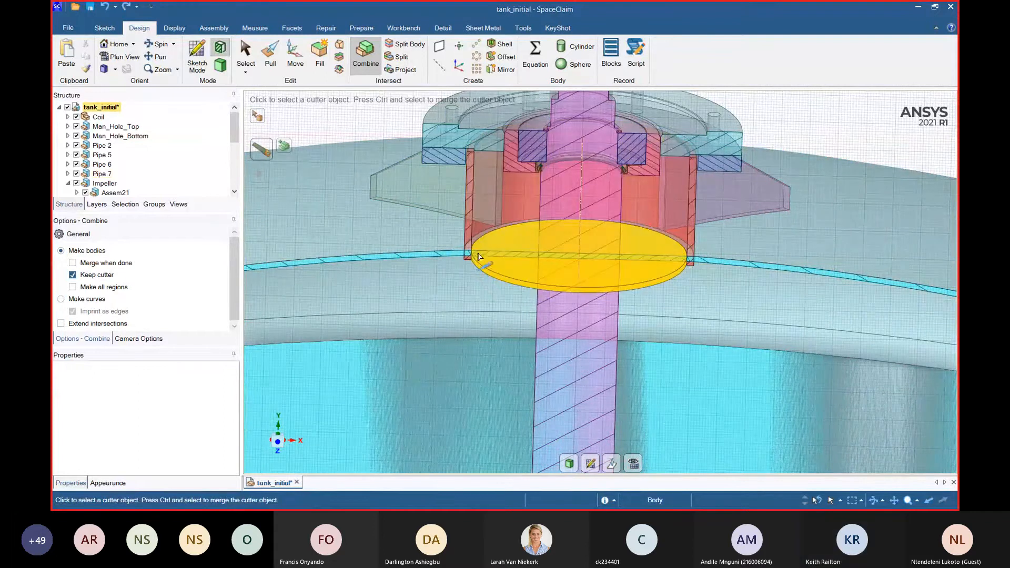
{"action": "left_click", "coordinate": [473, 258]}
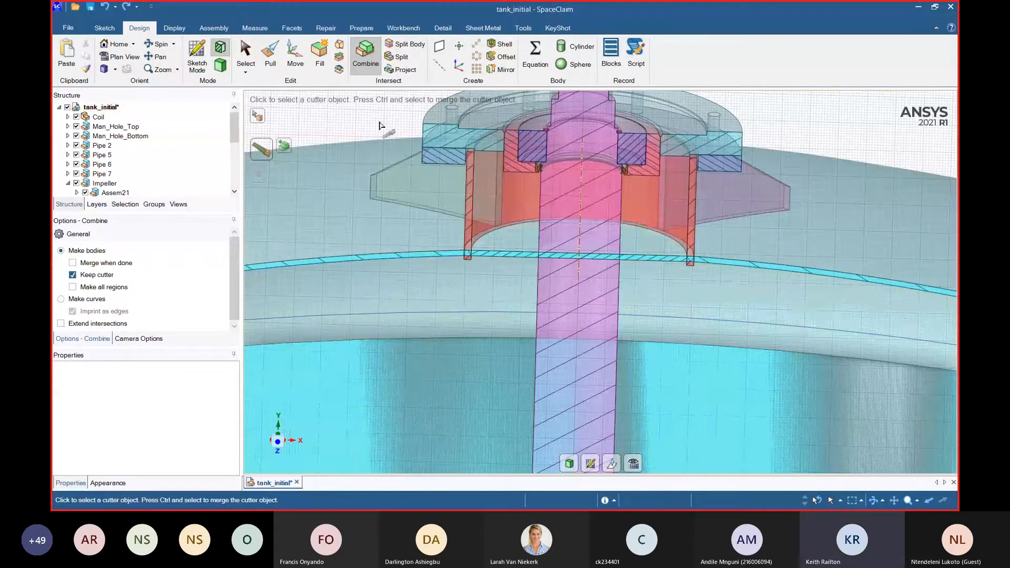
{"action": "left_click", "coordinate": [446, 255]}
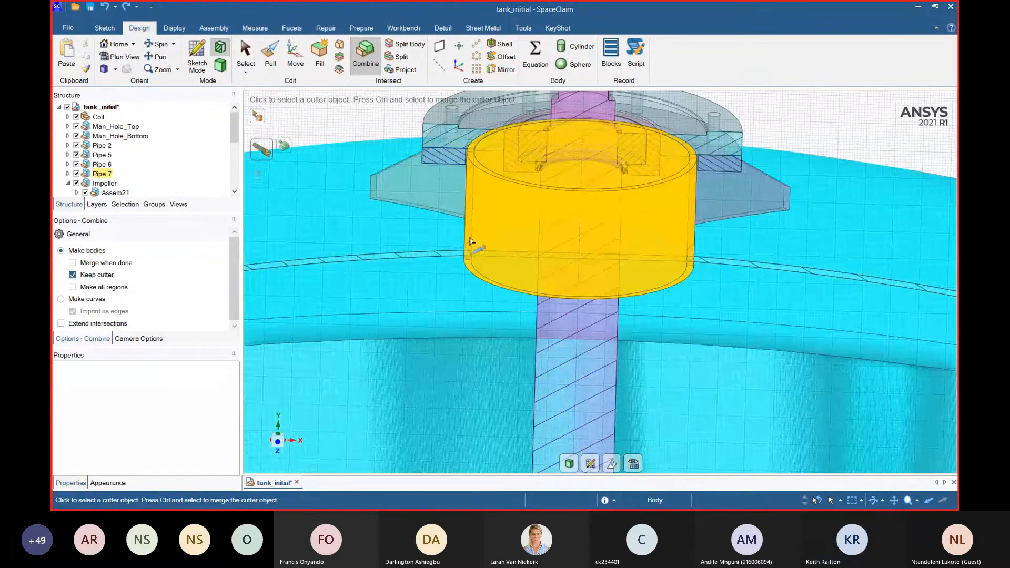
{"action": "left_click", "coordinate": [469, 243]}
{"action": "key", "text": "ctrl+z"}
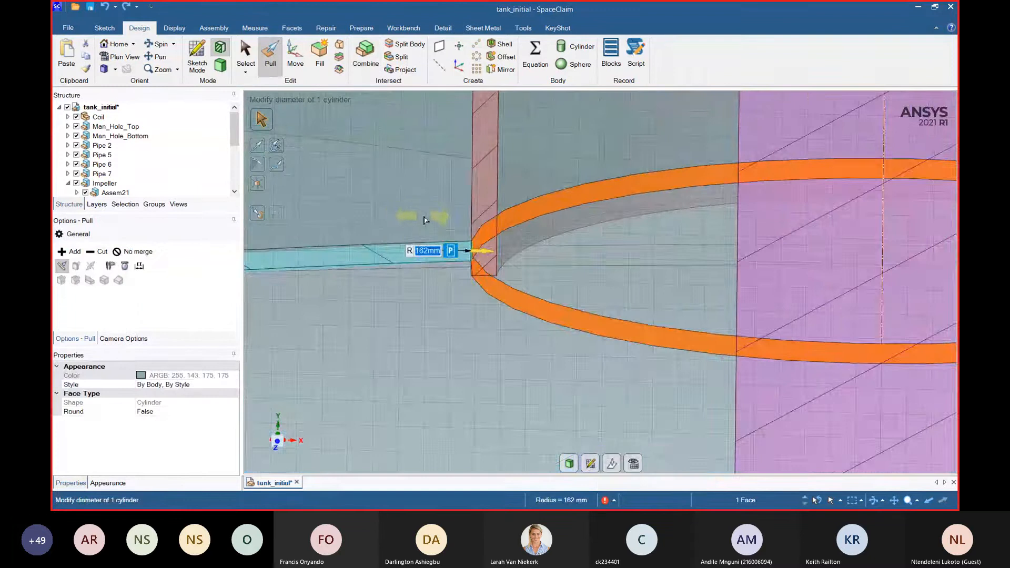
- Fill the central hole in the top head, then cut the head with Pipe 7 and remove the overlapping regions
{"action": "scroll", "coordinate": [423, 219], "scroll_direction": "down", "scroll_amount": 4}
{"action": "key", "text": "Delete"}
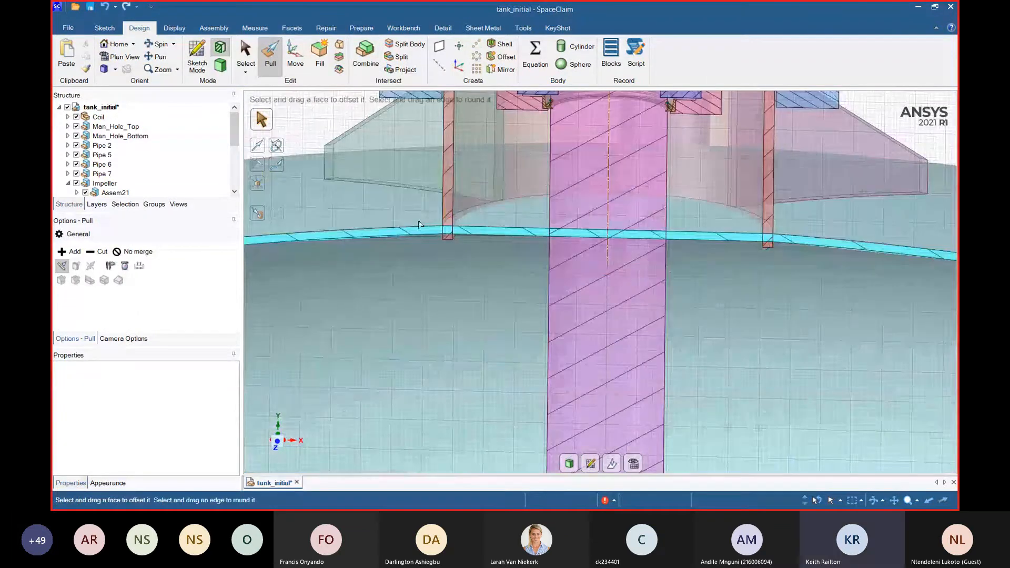
{"action": "scroll", "coordinate": [419, 225], "scroll_direction": "down", "scroll_amount": 2}
{"action": "key", "text": "i"}
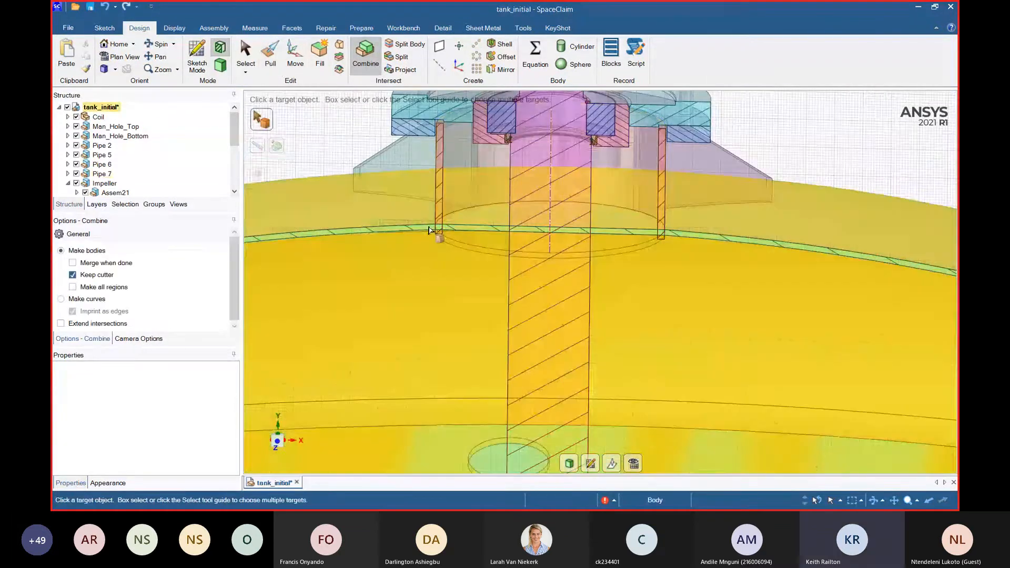
{"action": "left_click", "coordinate": [429, 230]}
{"action": "left_click", "coordinate": [444, 220]}
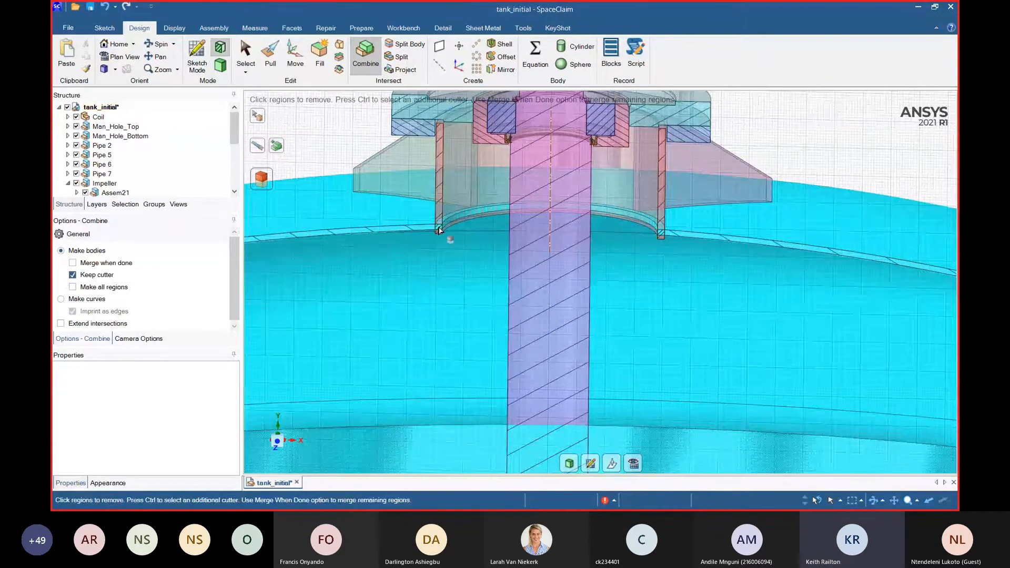
{"action": "left_click", "coordinate": [442, 231]}
{"action": "scroll", "coordinate": [442, 232], "scroll_direction": "down", "scroll_amount": 3}
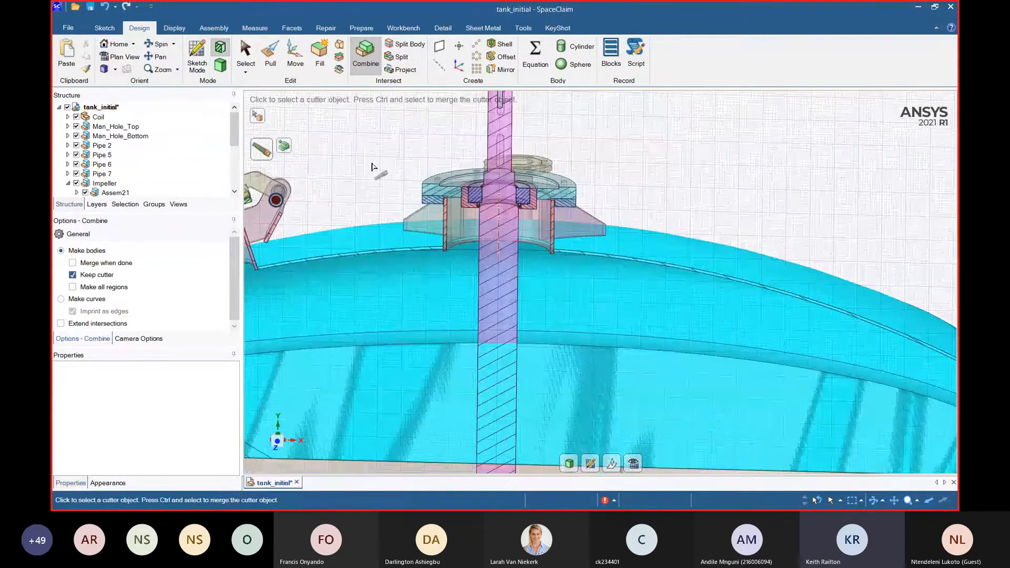
- Split Pipe 7 with the top head's inner face and remove the end protruding into the tank
{"action": "left_click", "coordinate": [404, 43]}
{"action": "scroll", "coordinate": [423, 160], "scroll_direction": "up", "scroll_amount": 5}
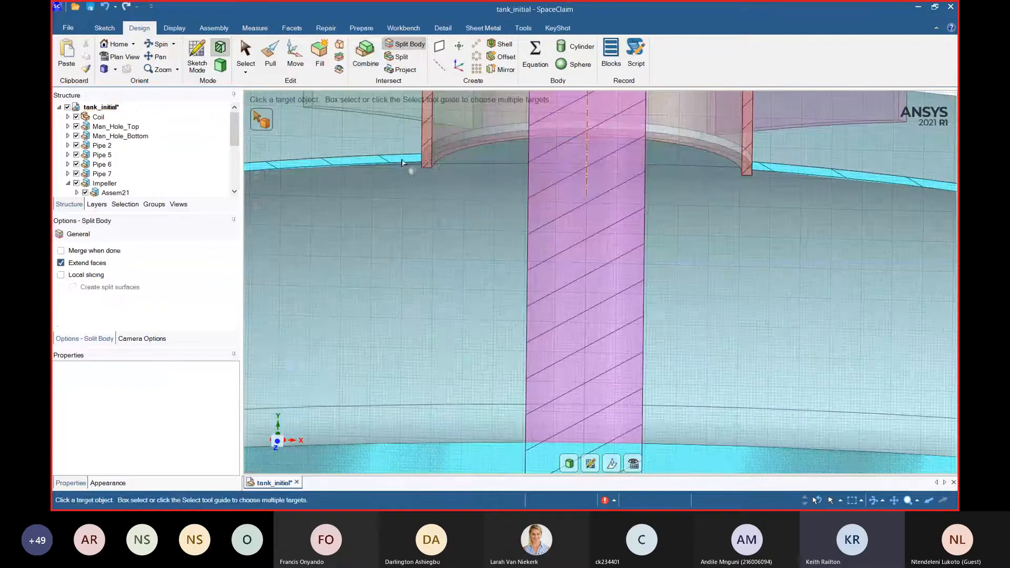
{"action": "left_click", "coordinate": [418, 166]}
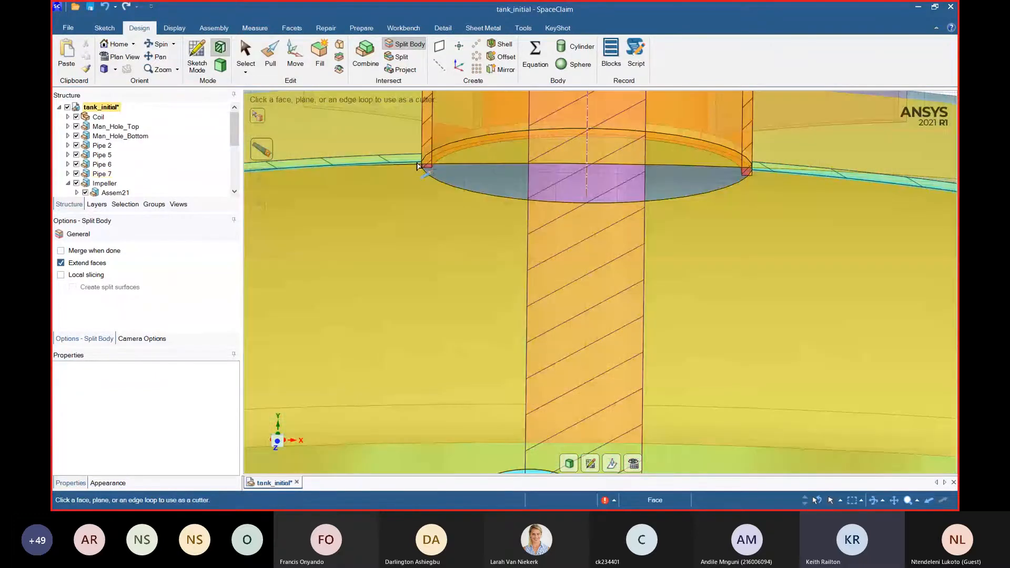
{"action": "left_click", "coordinate": [418, 166]}
{"action": "scroll", "coordinate": [447, 255], "scroll_direction": "down", "scroll_amount": 4}
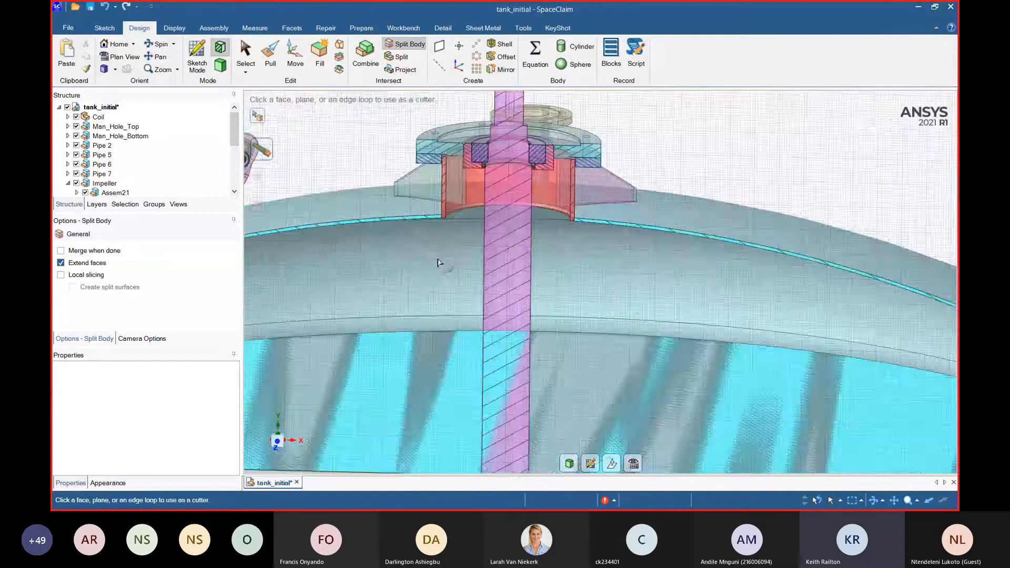
{"action": "scroll", "coordinate": [437, 262], "scroll_direction": "down", "scroll_amount": 3}
{"action": "left_click", "coordinate": [710, 178]}
- Rotate the section plane about the tank's vertical axis so it cuts through Pipe 5 on the top head
{"action": "scroll", "coordinate": [710, 179], "scroll_direction": "down", "scroll_amount": 5}
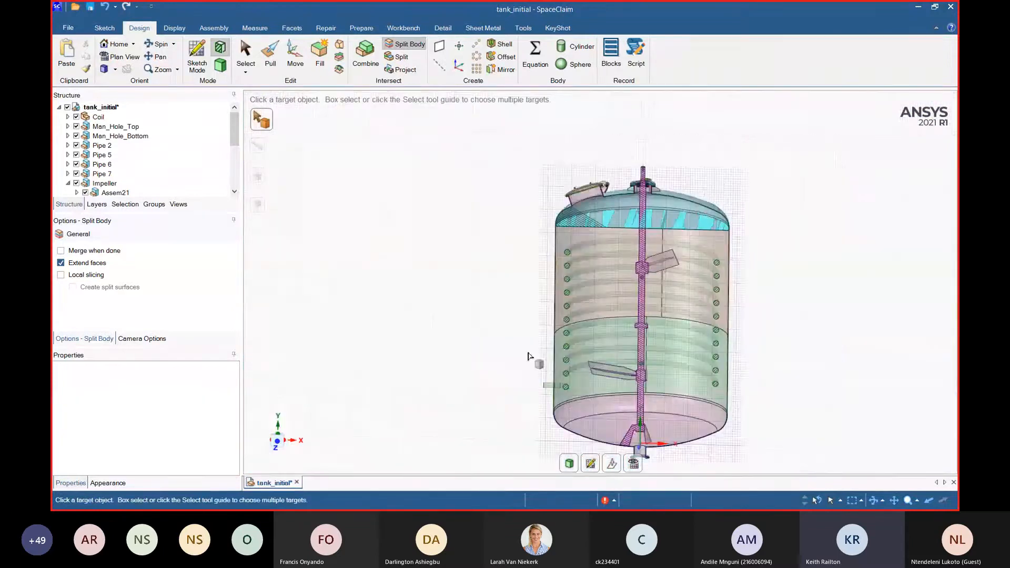
{"action": "scroll", "coordinate": [721, 356], "scroll_direction": "up", "scroll_amount": 2}
{"action": "mouse_move", "coordinate": [718, 349]}
{"action": "middle_mouse_down"}
{"action": "mouse_move", "coordinate": [702, 389]}
{"action": "mouse_move", "coordinate": [708, 374]}
{"action": "middle_mouse_up"}
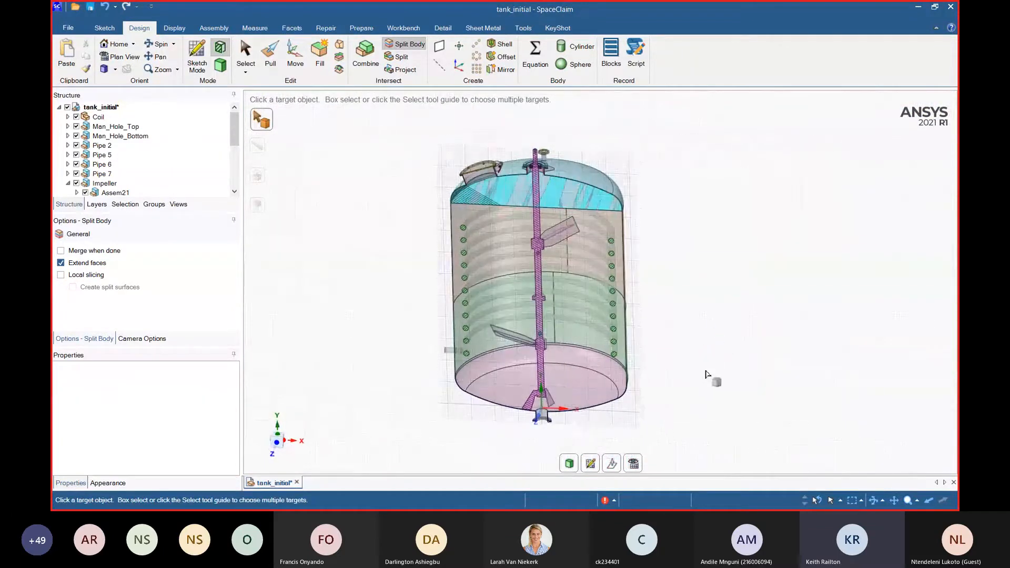
{"action": "left_click", "coordinate": [610, 465]}
{"action": "left_click_drag", "start_coordinate": [569, 418], "coordinate": [566, 397]}
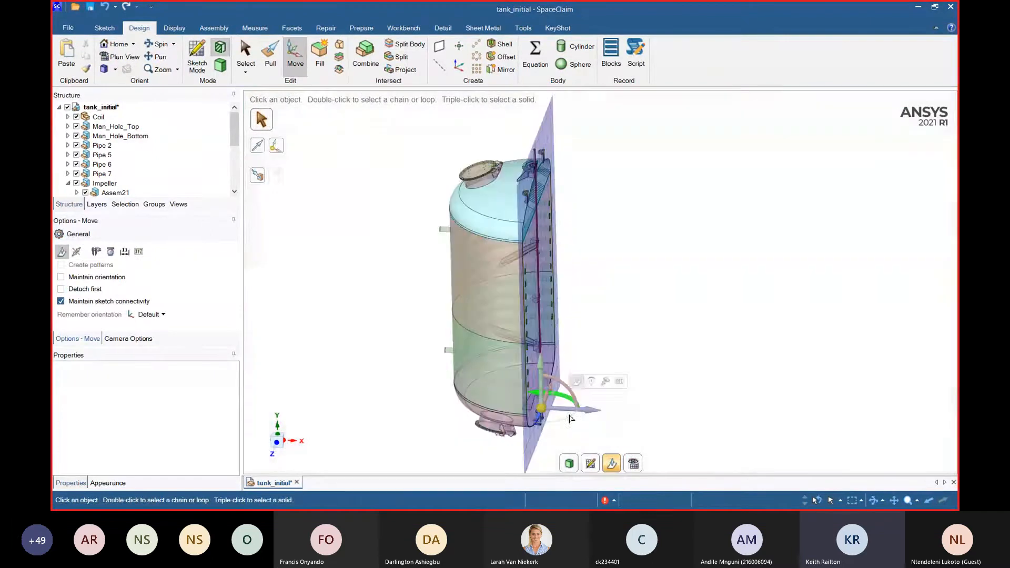
{"action": "middle_click_drag", "start_coordinate": [715, 314], "coordinate": [403, 219]}
{"action": "scroll", "coordinate": [405, 217], "scroll_direction": "up", "scroll_amount": 8}
{"action": "scroll", "coordinate": [353, 138], "scroll_direction": "down", "scroll_amount": 2}
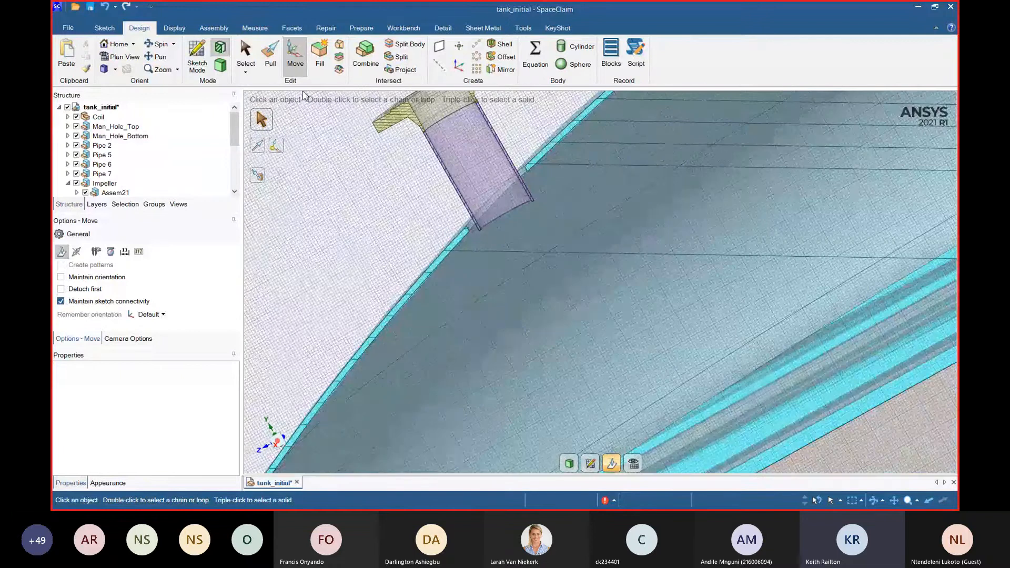
{"action": "middle_click_drag", "start_coordinate": [303, 96], "coordinate": [459, 219]}
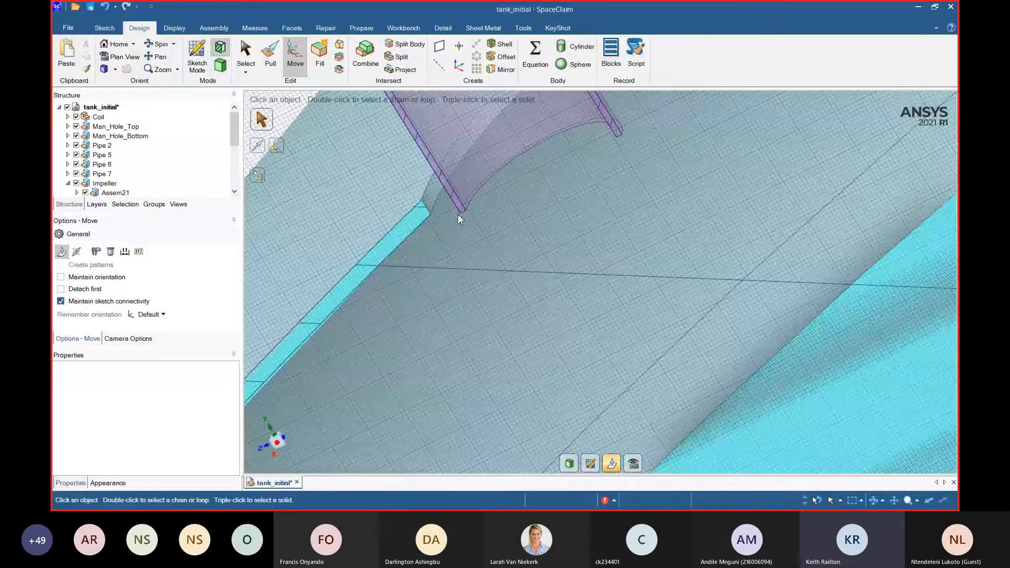
- Close the opening in the top head around Pipe 5 by deleting its hole face
{"action": "left_click", "coordinate": [269, 49]}
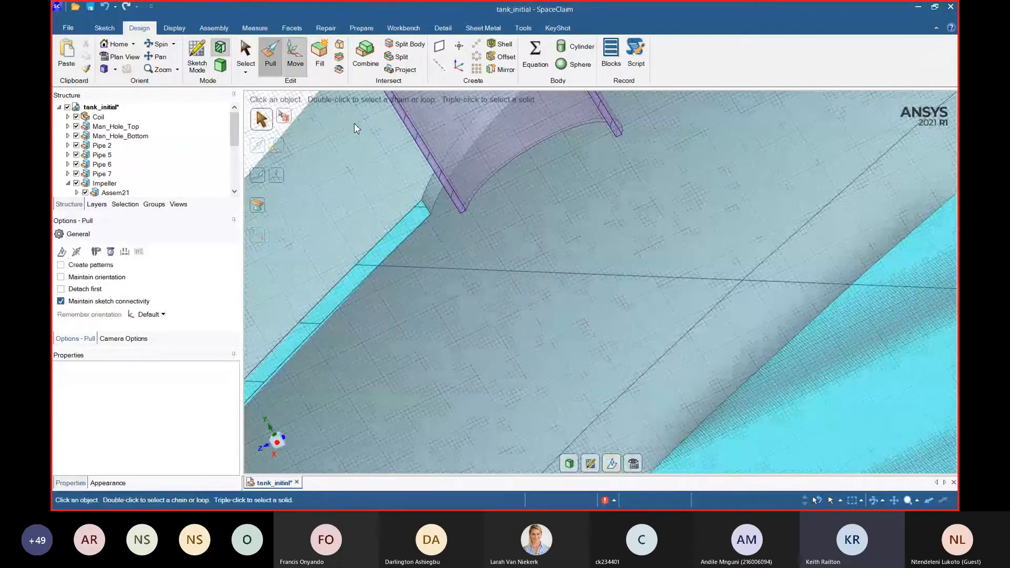
{"action": "left_click", "coordinate": [425, 210]}
{"action": "left_click", "coordinate": [428, 209]}
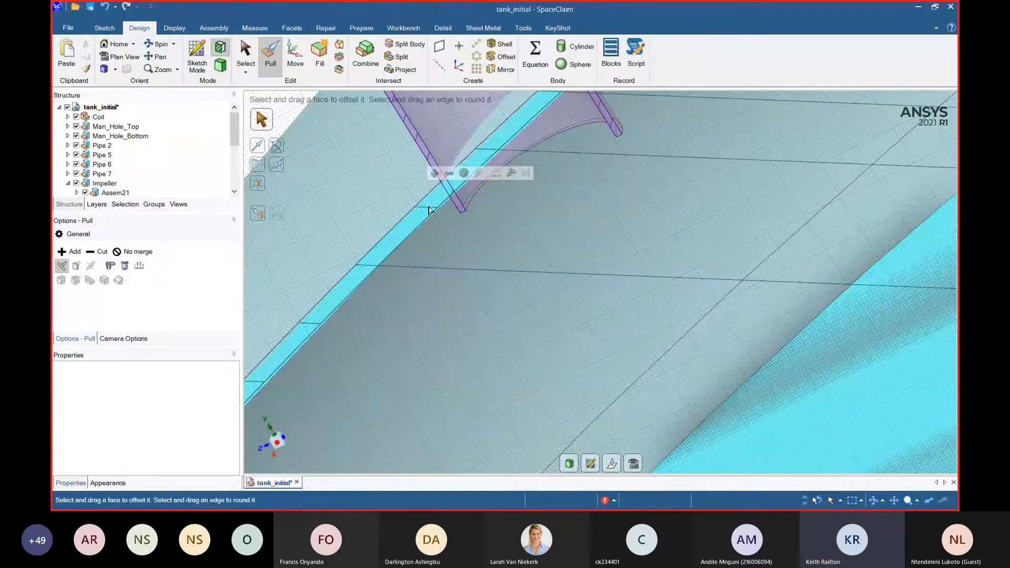
- Cut the top head with Pipe 5 and remove the head material overlapping the pipe
{"action": "left_click", "coordinate": [365, 51]}
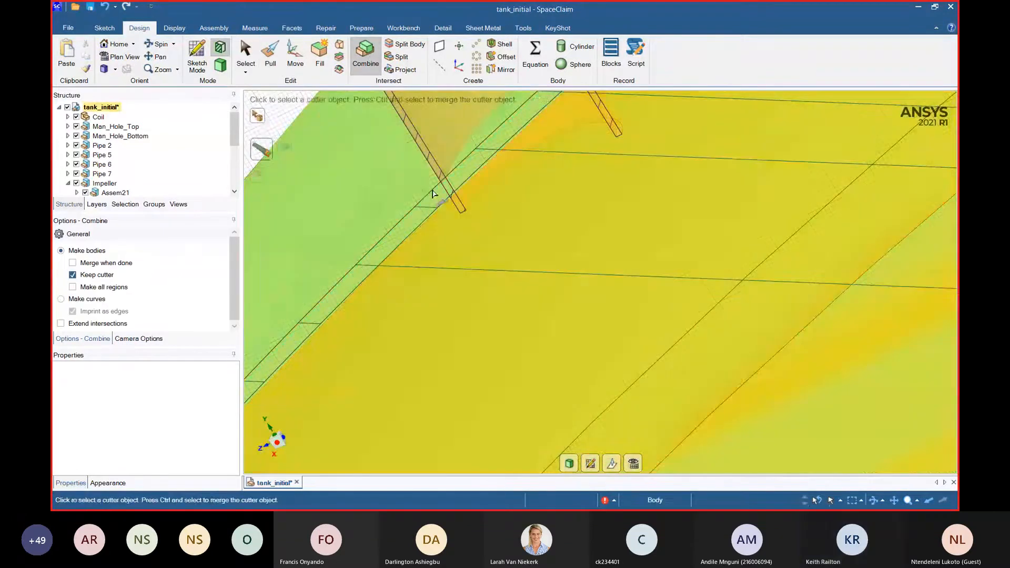
{"action": "left_click", "coordinate": [432, 193]}
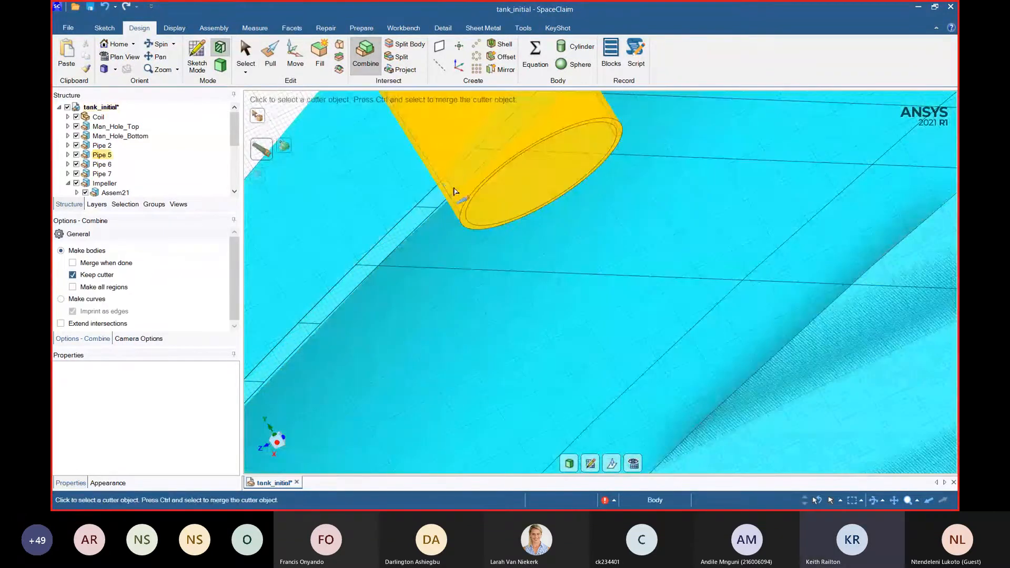
{"action": "left_click", "coordinate": [454, 188]}
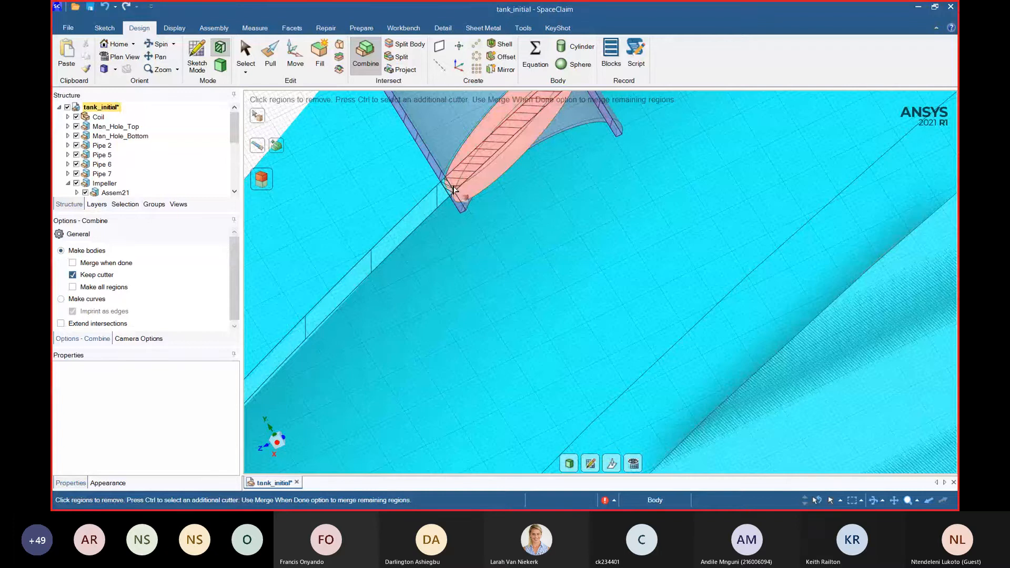
{"action": "left_click", "coordinate": [454, 189]}
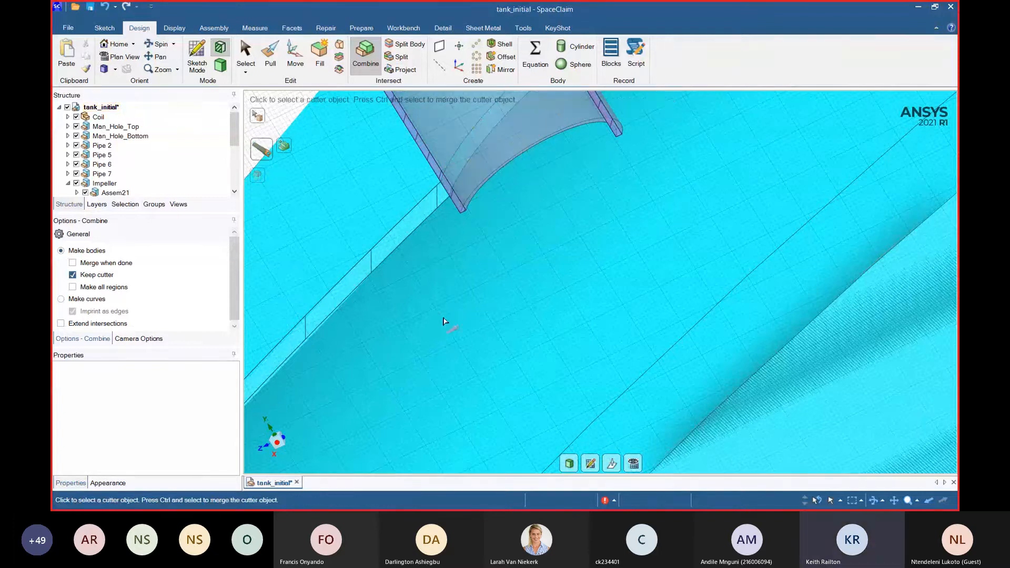
- Split Pipe 5 with the top head's inner face and remove the end protruding into the tank
{"action": "left_click", "coordinate": [405, 43]}
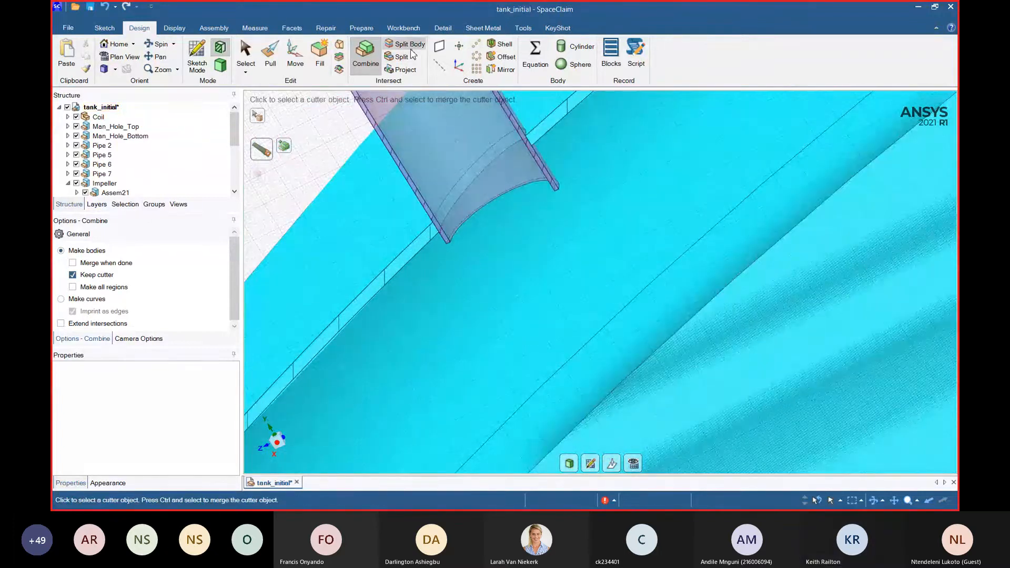
{"action": "left_click", "coordinate": [416, 228]}
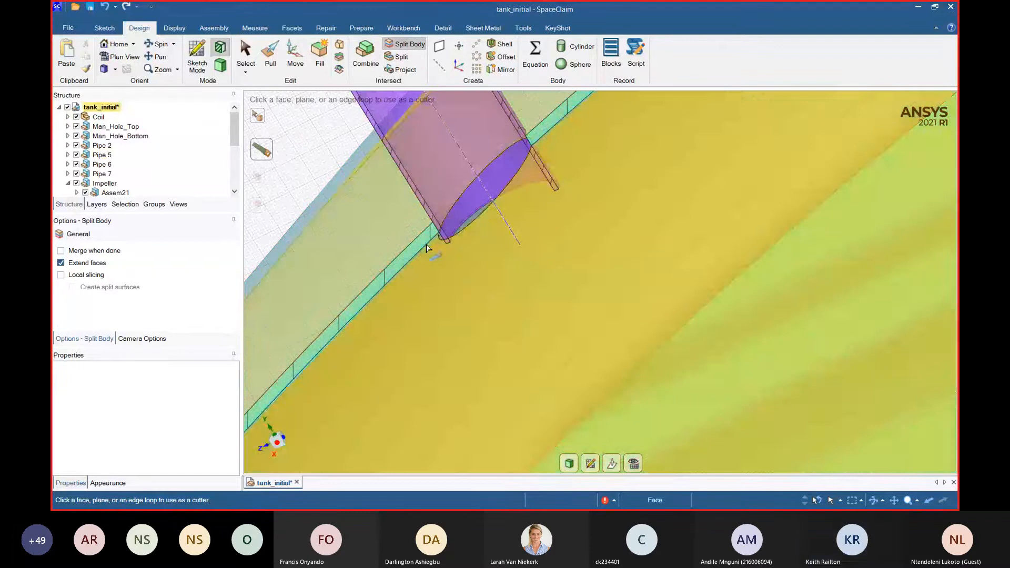
{"action": "left_click", "coordinate": [427, 248]}
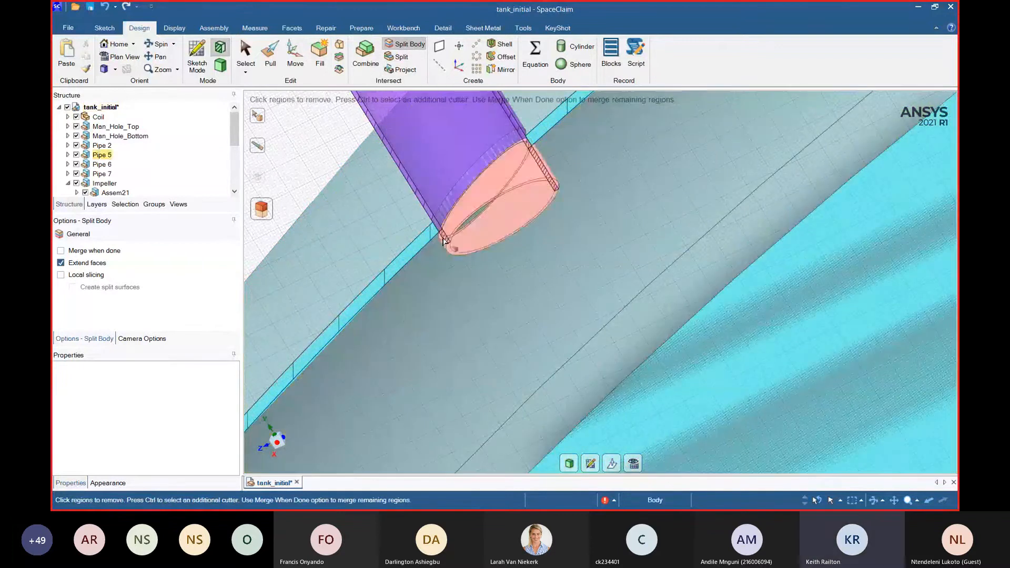
- Close the opening in the top head around Pipe 6 by deleting its hole face
{"action": "scroll", "coordinate": [318, 251], "scroll_direction": "down", "scroll_amount": 5}
{"action": "scroll", "coordinate": [474, 147], "scroll_direction": "up", "scroll_amount": 5}
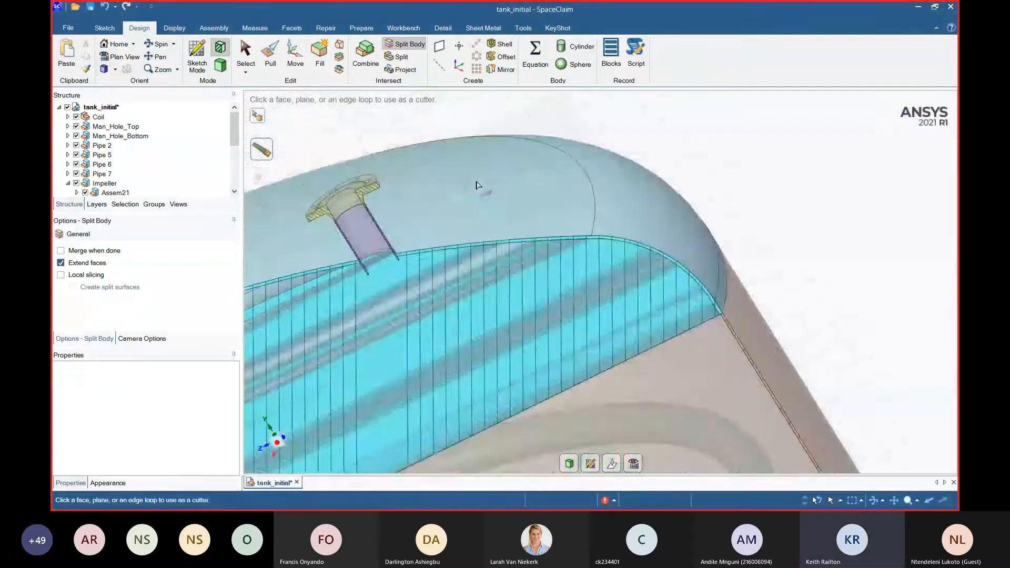
{"action": "scroll", "coordinate": [421, 232], "scroll_direction": "down", "scroll_amount": 4}
{"action": "scroll", "coordinate": [584, 256], "scroll_direction": "up", "scroll_amount": 4}
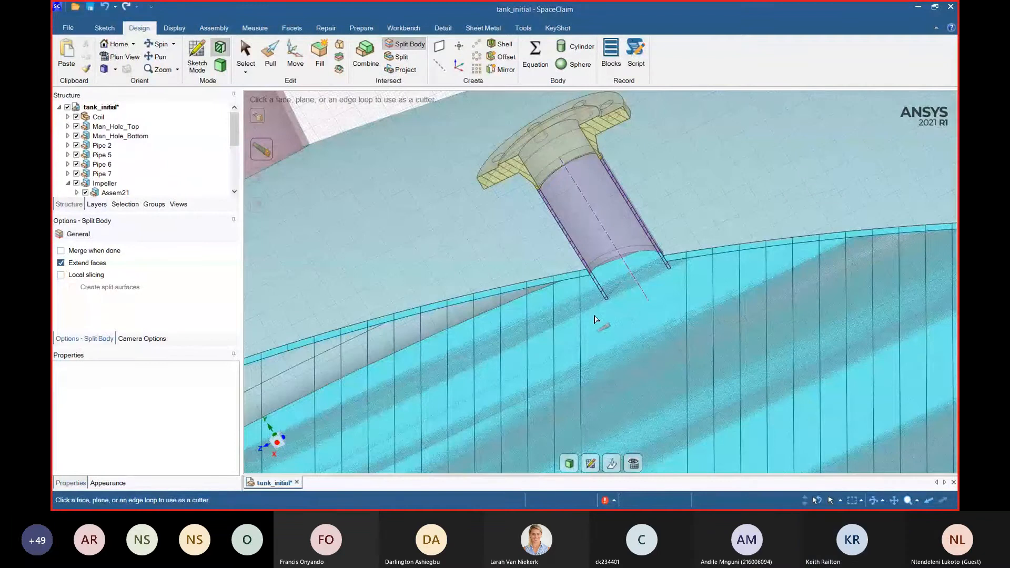
{"action": "key", "text": "i"}
{"action": "key", "text": "Escape"}
{"action": "scroll", "coordinate": [630, 247], "scroll_direction": "up", "scroll_amount": 3}
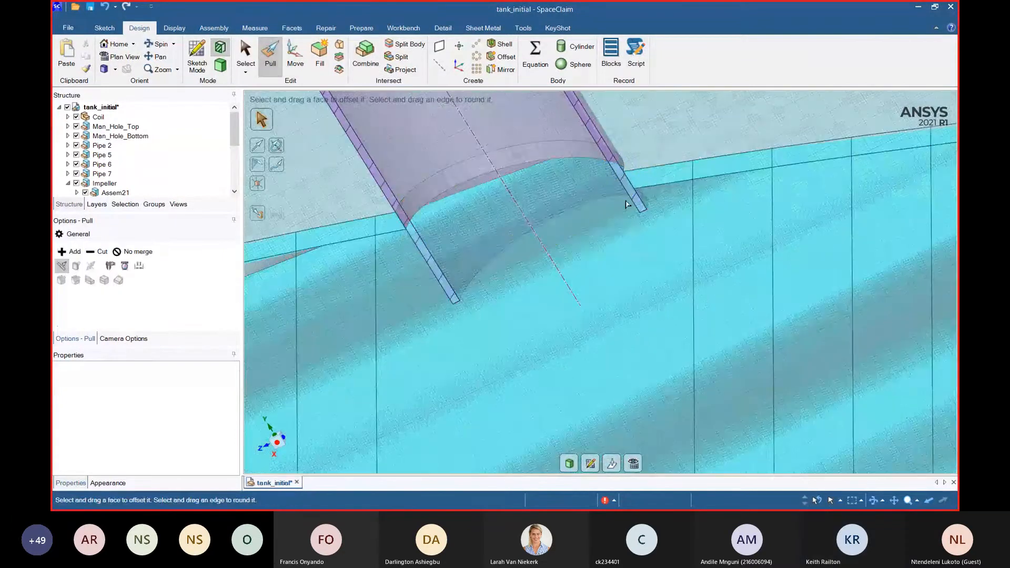
{"action": "left_click", "coordinate": [636, 182]}
{"action": "key", "text": "Delete"}
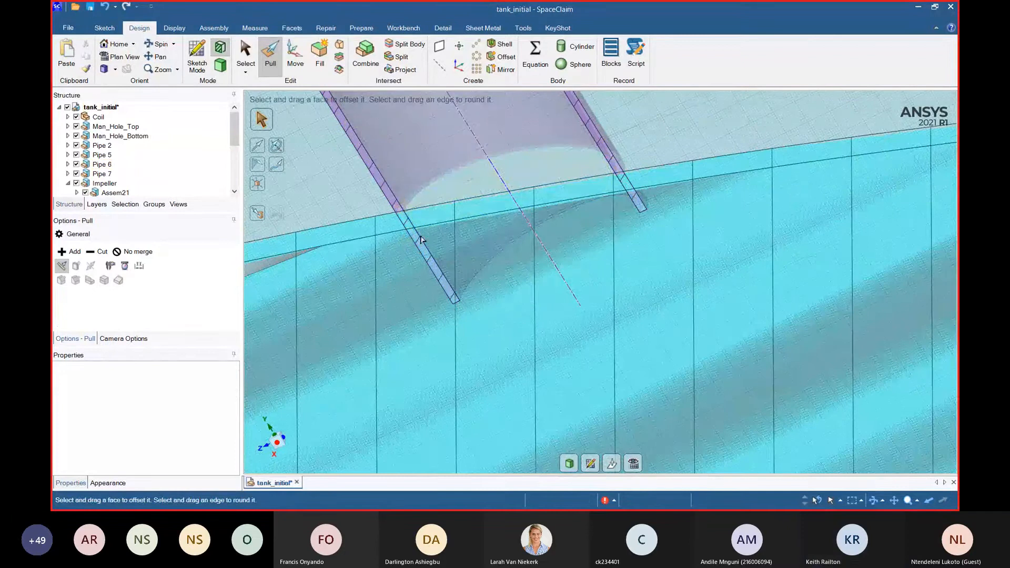
- Cut the top head with Pipe 6 and remove the ring of head material overlapping the pipe wall
{"action": "left_click", "coordinate": [365, 52]}
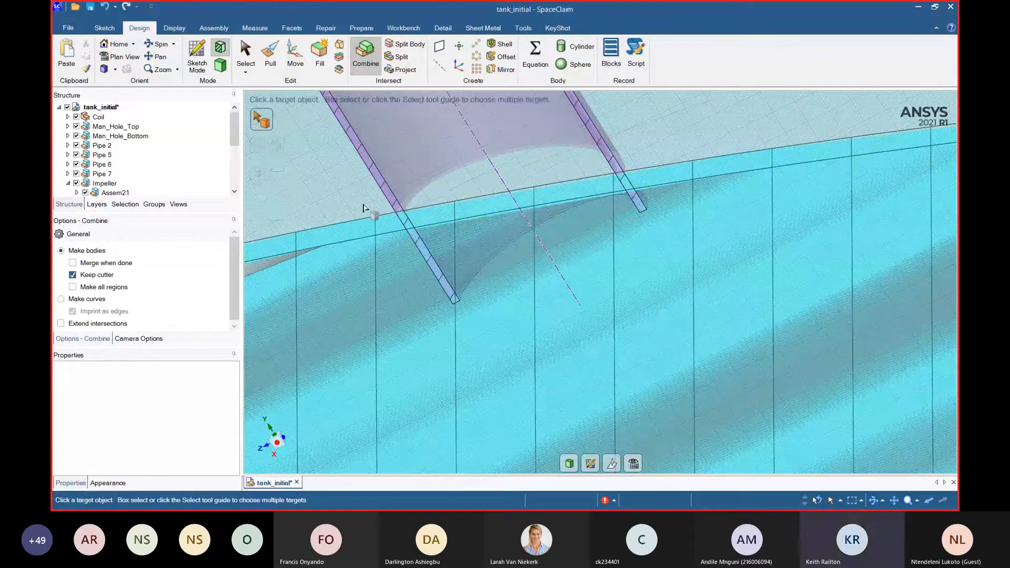
{"action": "left_click", "coordinate": [373, 220]}
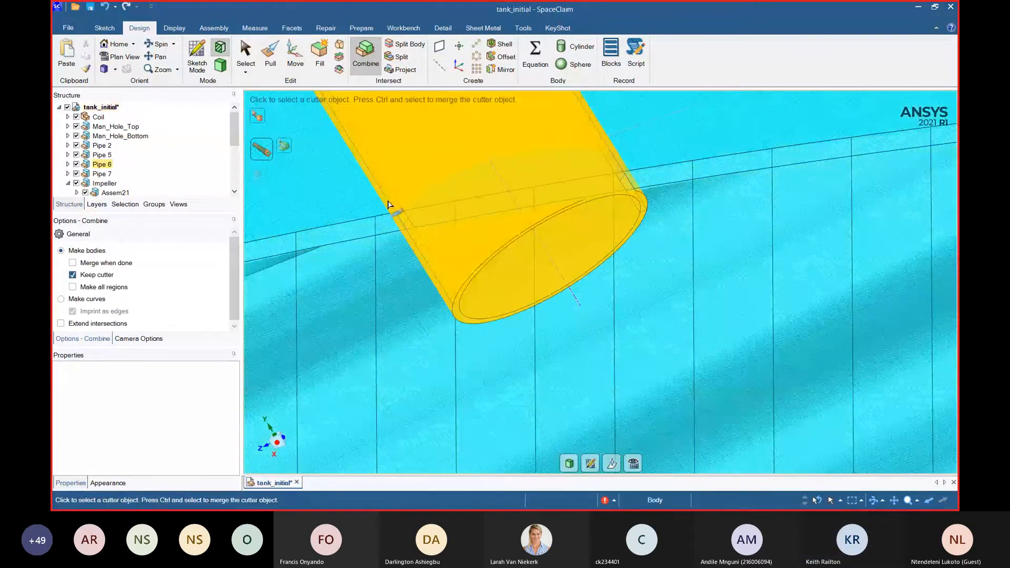
{"action": "left_click", "coordinate": [391, 208]}
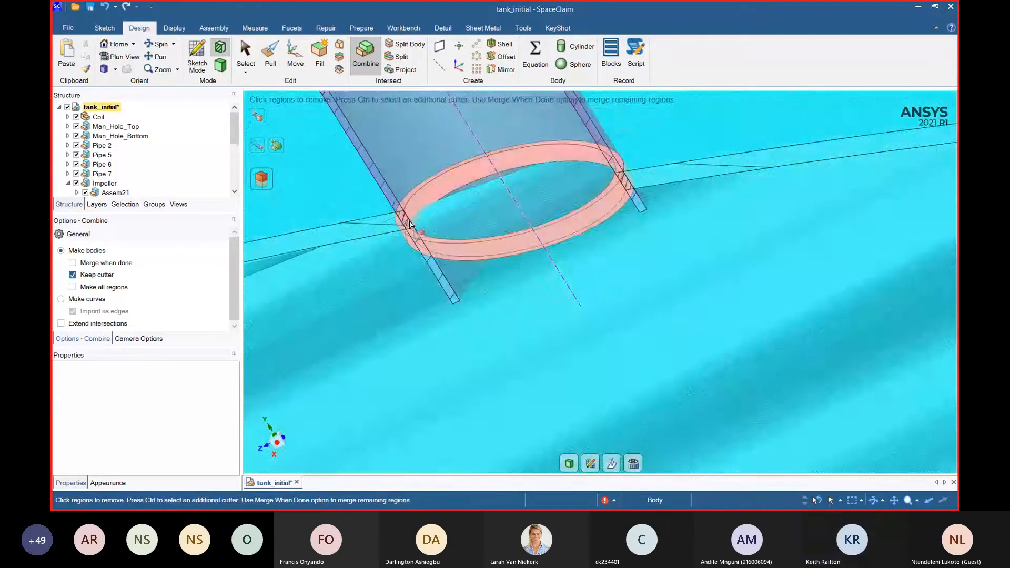
{"action": "left_click", "coordinate": [405, 226]}
{"action": "scroll", "coordinate": [405, 226], "scroll_direction": "up", "scroll_amount": 5}
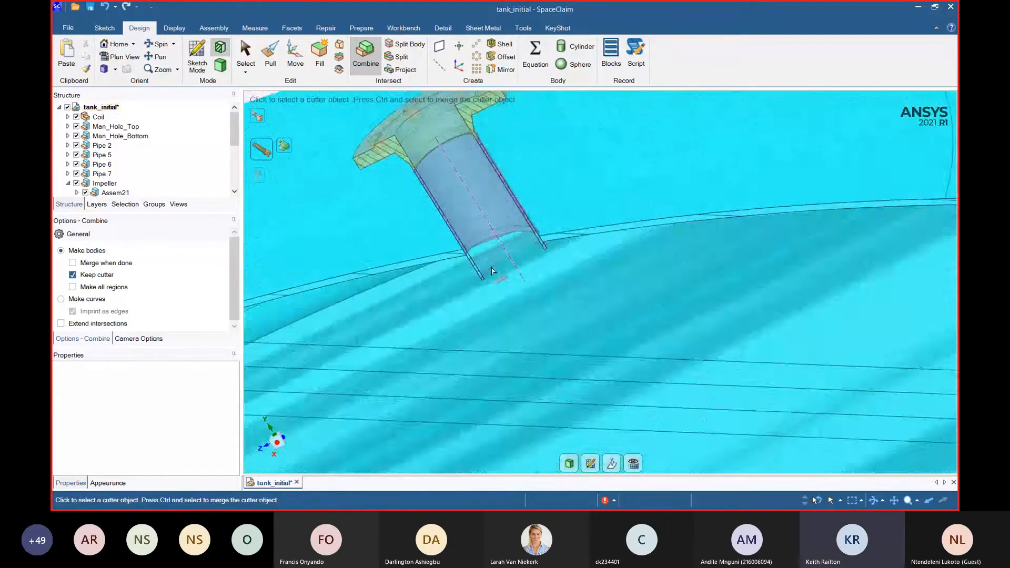
- Split Pipe 6 with the top head's inner face and remove the end protruding into the tank
{"action": "left_click", "coordinate": [405, 44]}
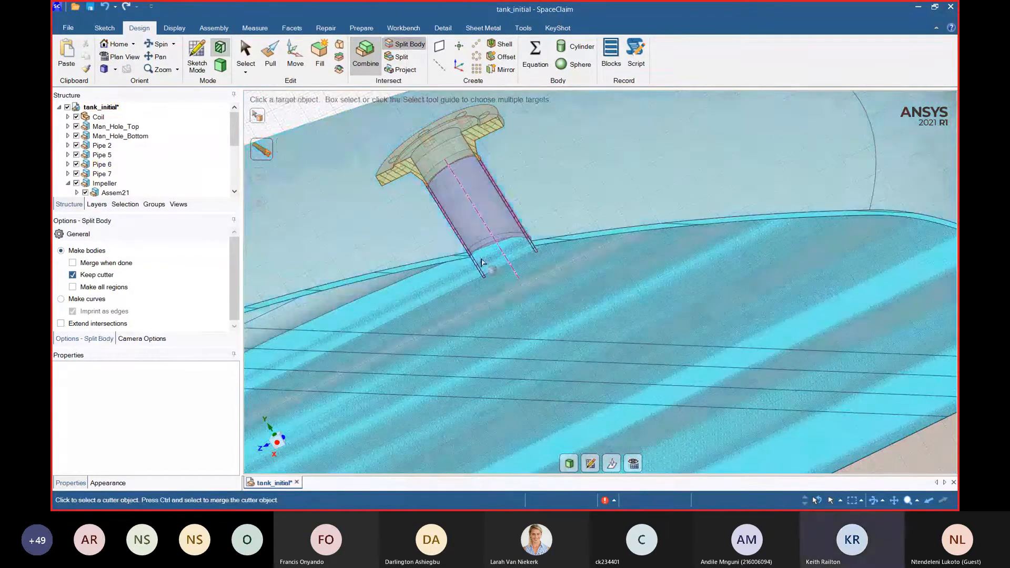
{"action": "left_click", "coordinate": [467, 256]}
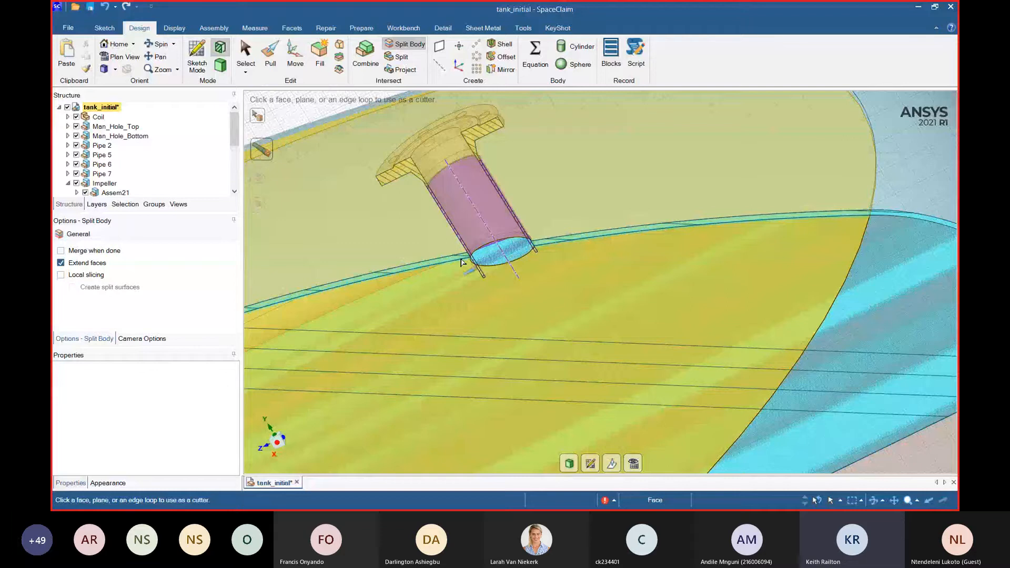
{"action": "left_click", "coordinate": [477, 267]}
{"action": "left_click", "coordinate": [480, 271]}
{"action": "scroll", "coordinate": [559, 248], "scroll_direction": "down", "scroll_amount": 8}
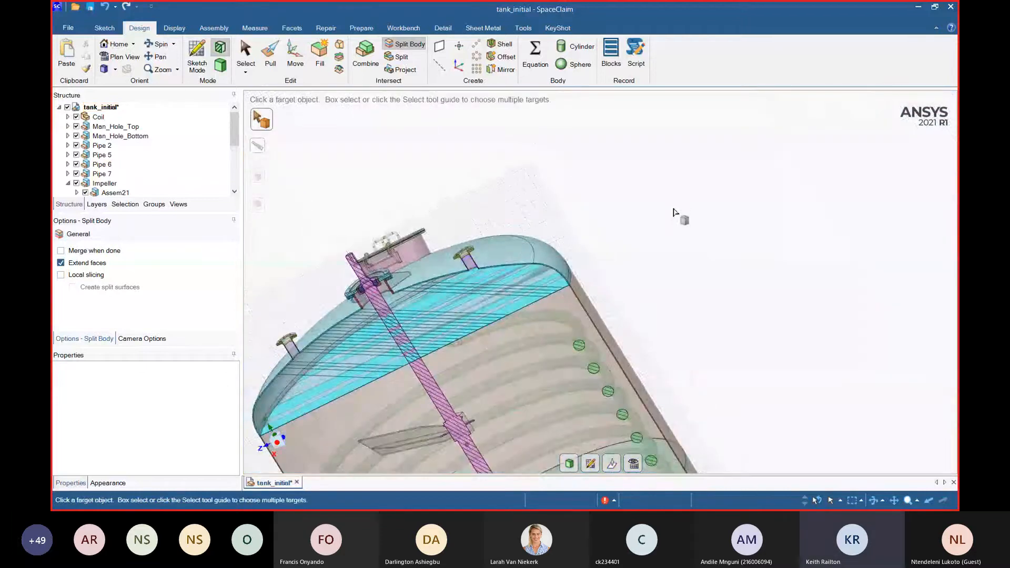
- Rotate the section plane about the tank's vertical axis so it cuts through the bottom manhole
{"action": "middle_click_drag", "start_coordinate": [675, 210], "coordinate": [768, 195]}
{"action": "scroll", "coordinate": [670, 201], "scroll_direction": "down", "scroll_amount": 5}
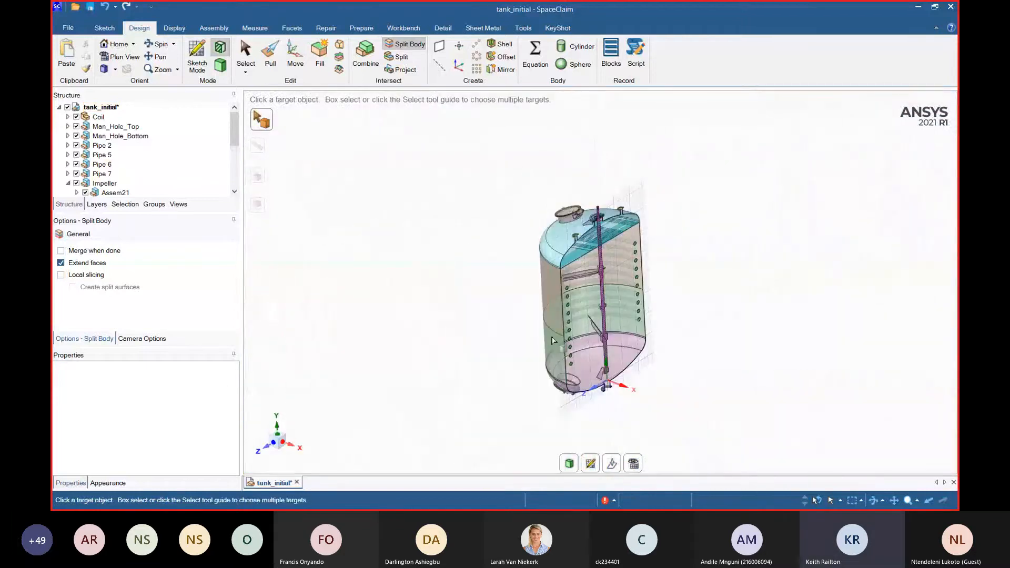
{"action": "middle_click_drag", "start_coordinate": [552, 340], "coordinate": [481, 343]}
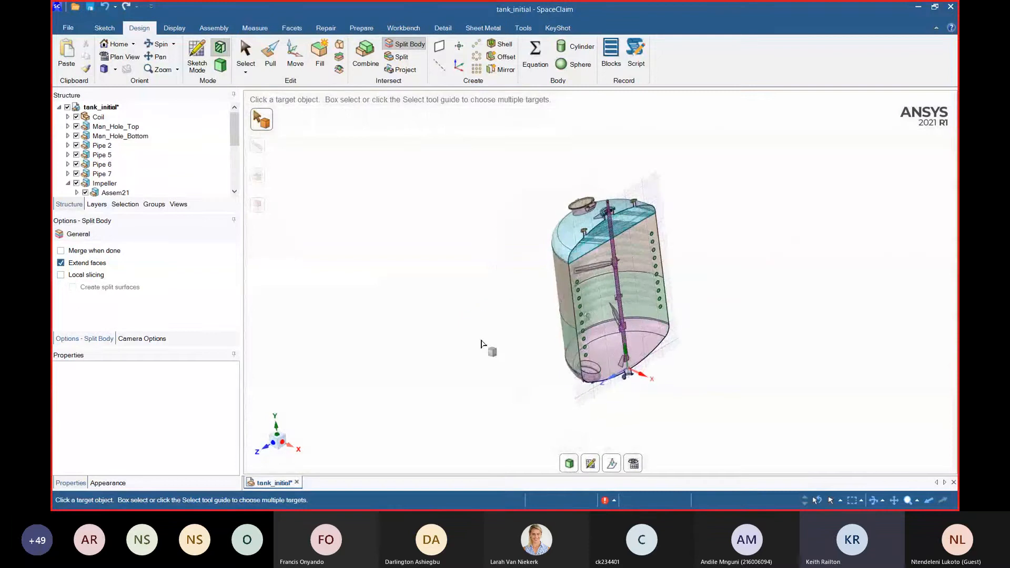
{"action": "scroll", "coordinate": [606, 424], "scroll_direction": "up", "scroll_amount": 5}
{"action": "left_click", "coordinate": [606, 464]}
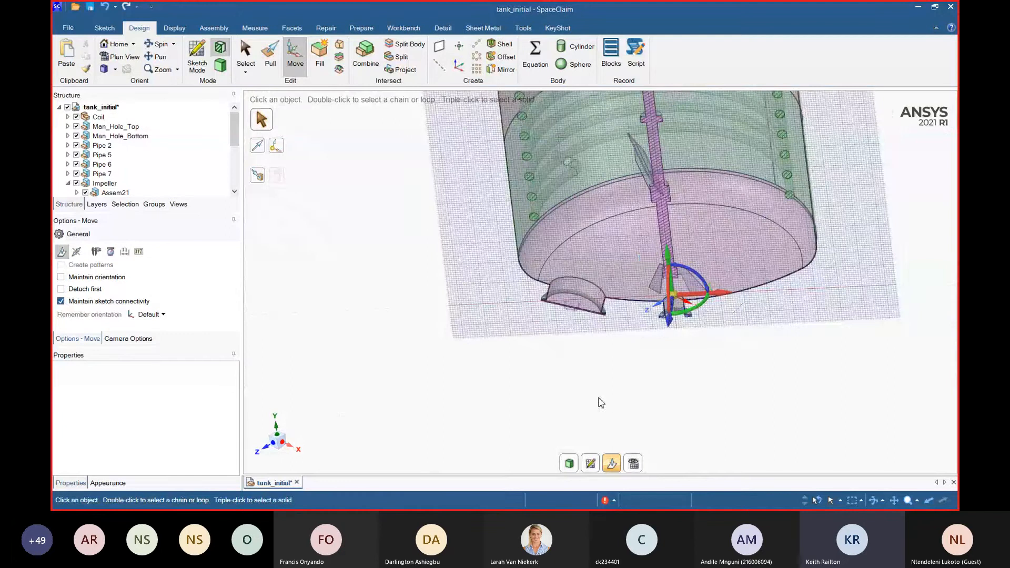
- Close the manhole opening in the bottom head by deleting its cylindrical hole face
{"action": "middle_click_drag", "start_coordinate": [598, 399], "coordinate": [618, 337]}
{"action": "scroll", "coordinate": [571, 281], "scroll_direction": "up", "scroll_amount": 4}
{"action": "scroll", "coordinate": [547, 252], "scroll_direction": "up", "scroll_amount": 4}
{"action": "scroll", "coordinate": [547, 251], "scroll_direction": "up", "scroll_amount": 2}
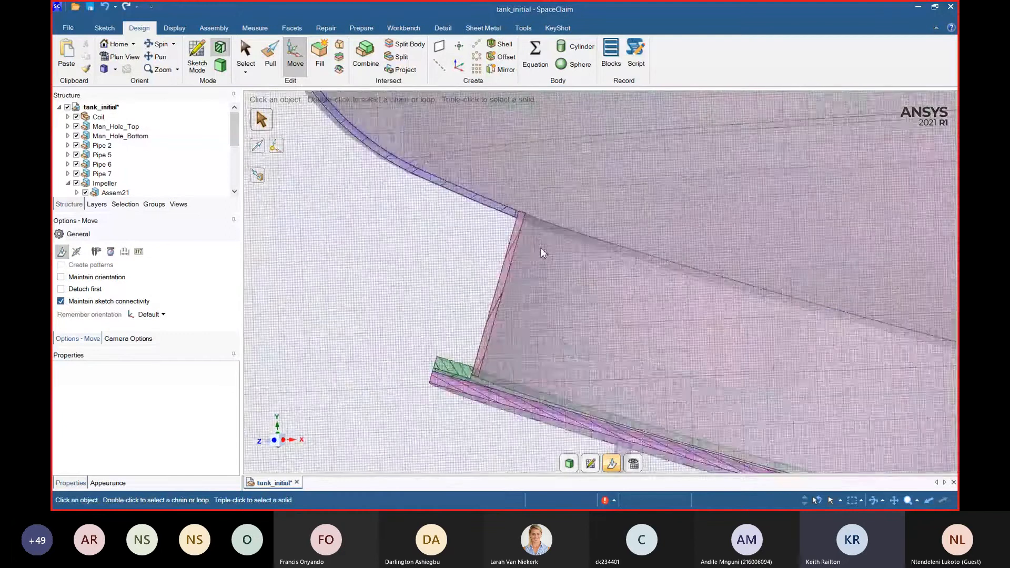
{"action": "scroll", "coordinate": [540, 247], "scroll_direction": "down", "scroll_amount": 4}
{"action": "scroll", "coordinate": [443, 188], "scroll_direction": "up", "scroll_amount": 5}
{"action": "key", "text": "p"}
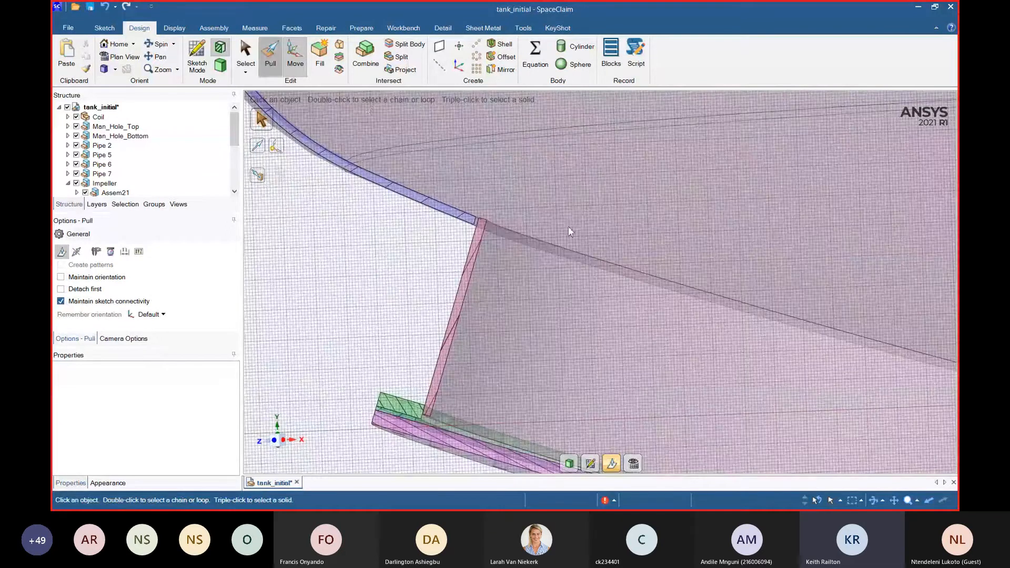
{"action": "left_click", "coordinate": [477, 225]}
{"action": "left_click", "coordinate": [477, 225]}
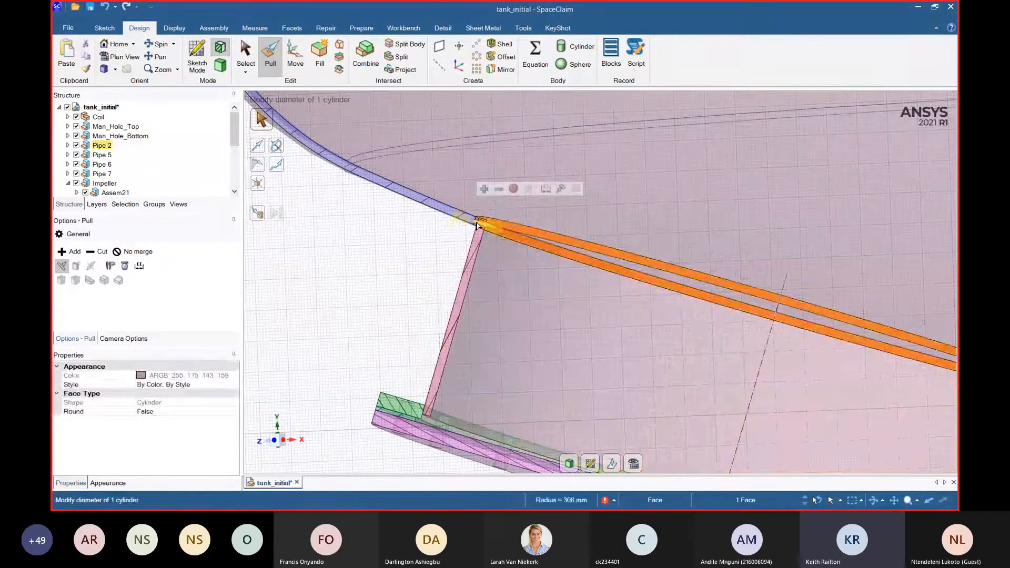
{"action": "key", "text": "Escape"}
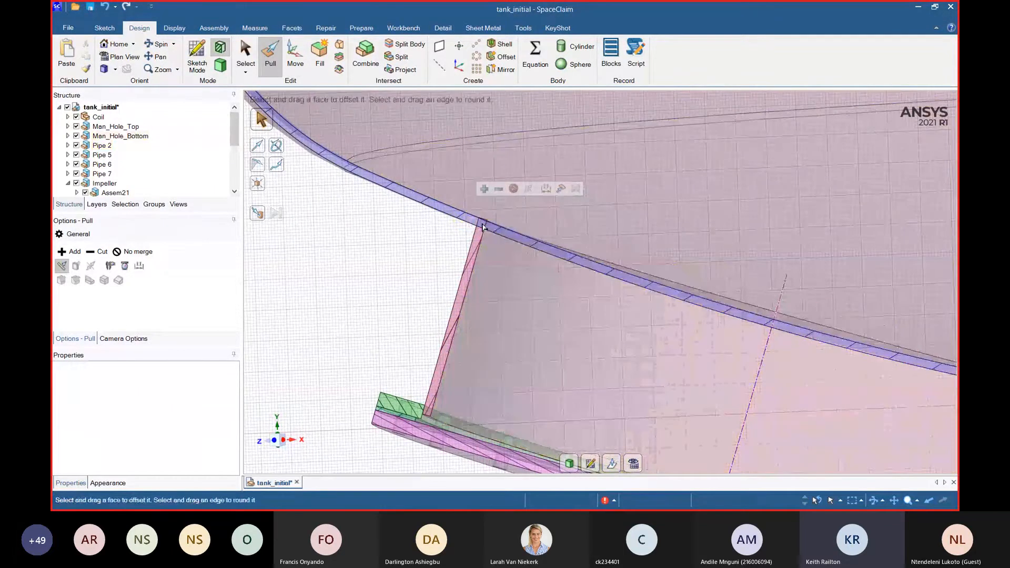
- Cut the bottom head with the manhole neck and remove the head region enclosed by the neck
{"action": "middle_click_drag", "start_coordinate": [484, 227], "coordinate": [488, 217]}
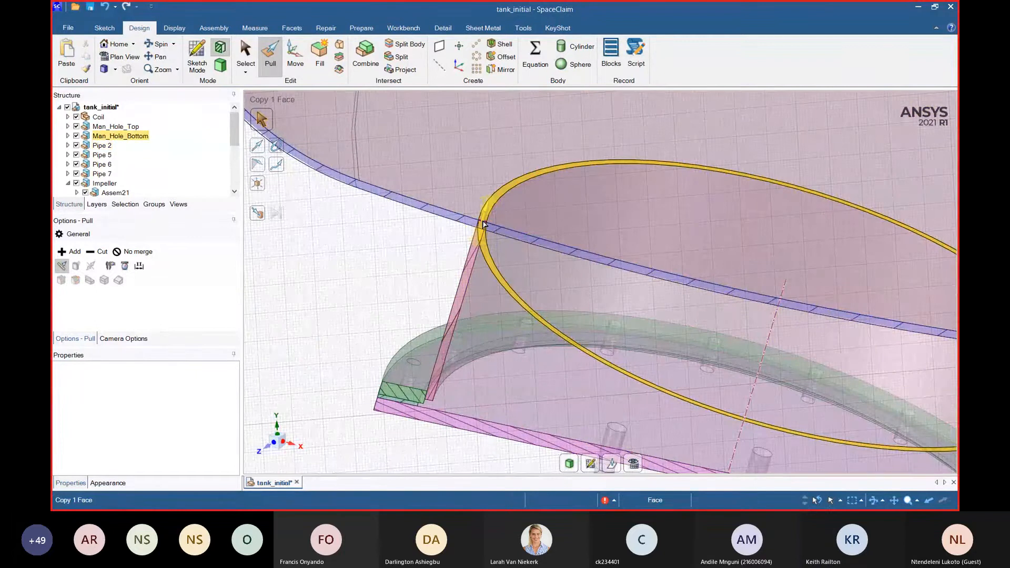
{"action": "left_click", "coordinate": [358, 61]}
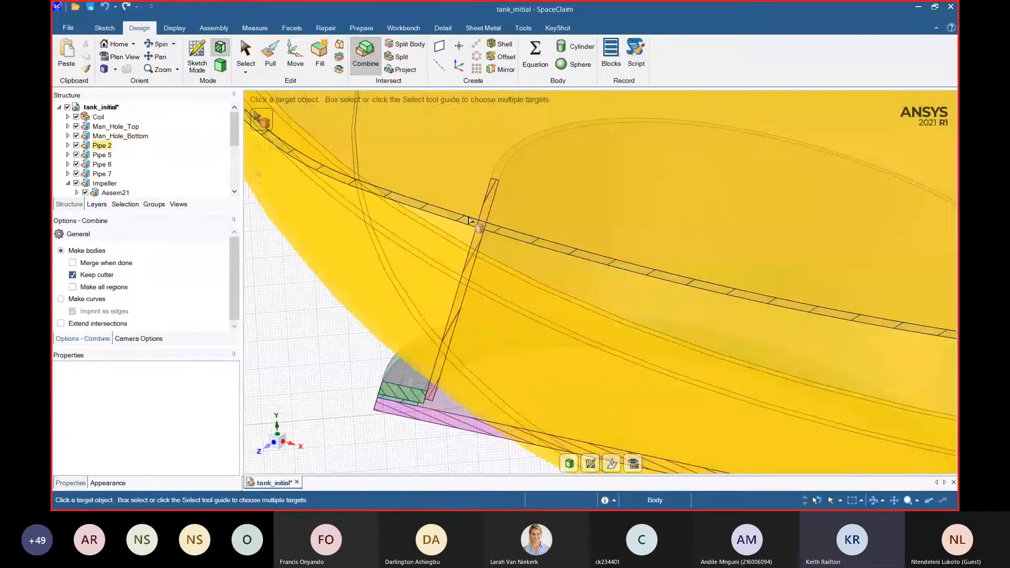
{"action": "left_click", "coordinate": [470, 220]}
{"action": "left_click", "coordinate": [488, 222]}
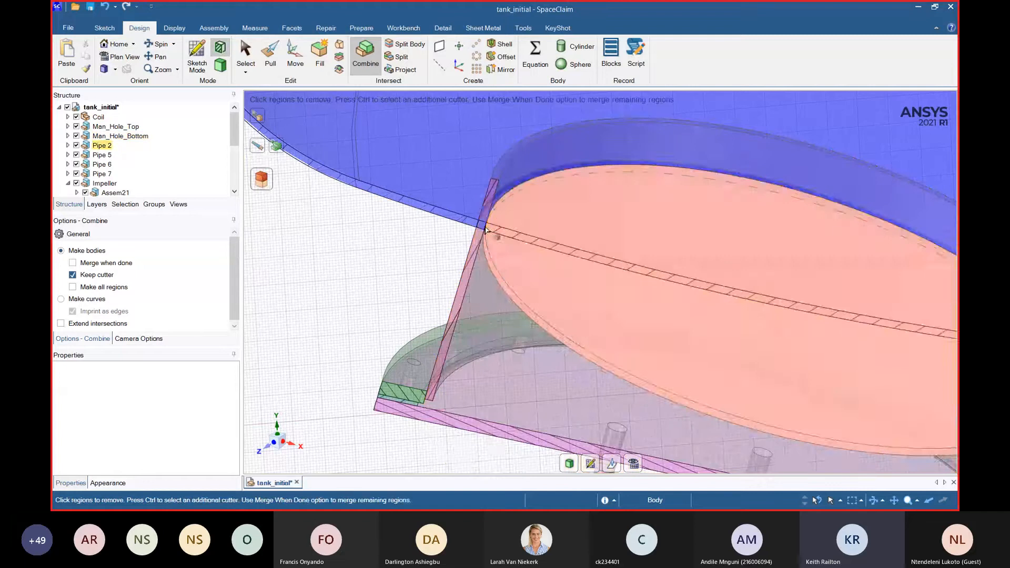
{"action": "left_click", "coordinate": [487, 231]}
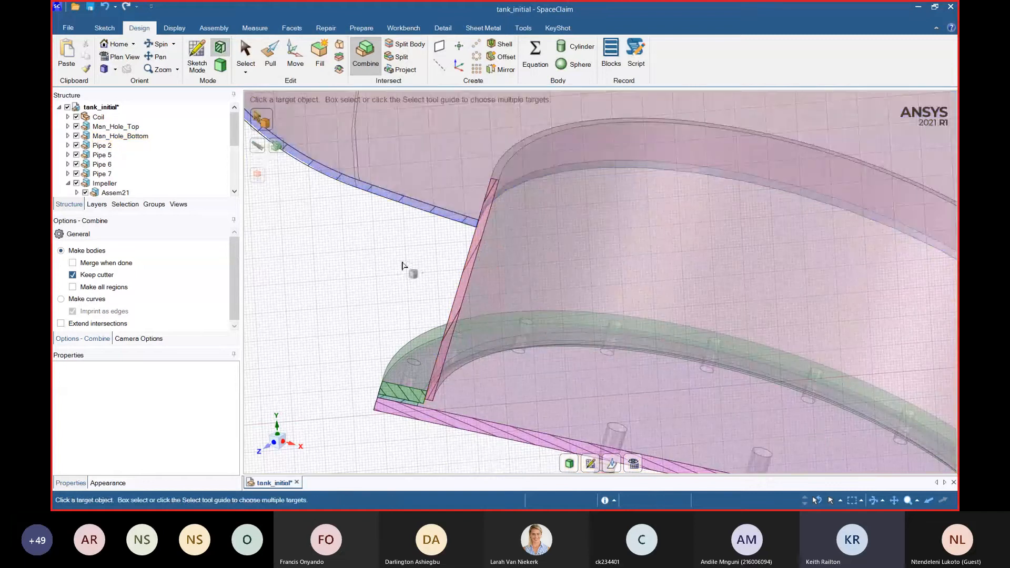
- Split the bottom manhole neck with the bottom head's inner face
{"action": "left_click", "coordinate": [468, 225]}
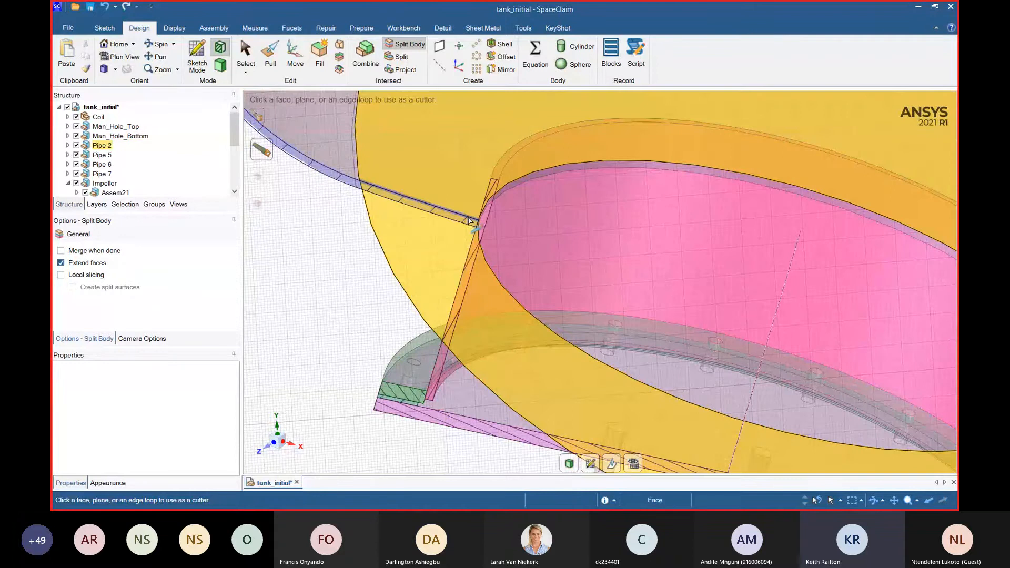
{"action": "left_click", "coordinate": [470, 221]}
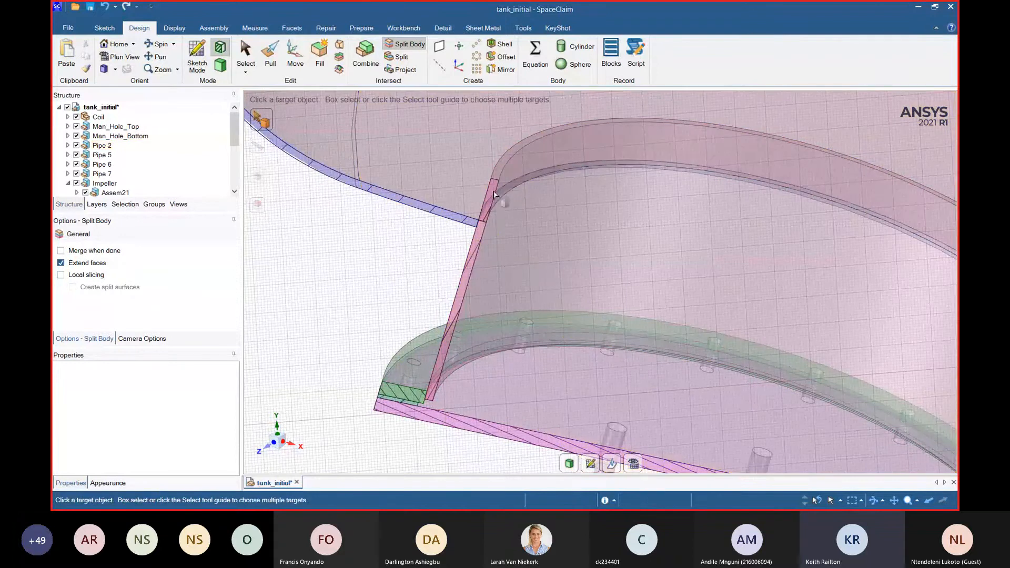
{"action": "left_click", "coordinate": [490, 198]}
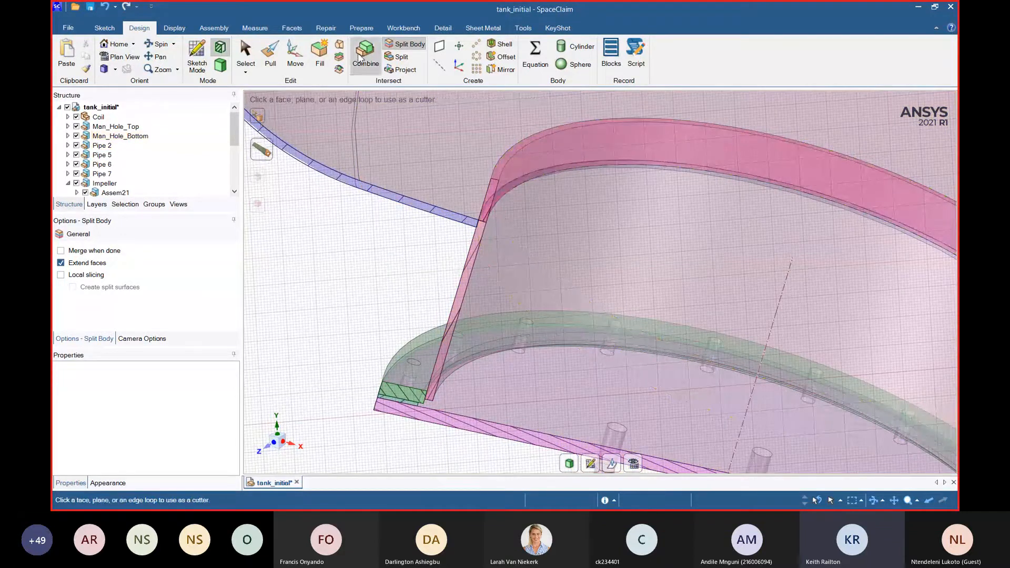
- Delete the split-off part of the bottom manhole neck that protrudes inside the tank, body cs_csonk1
{"action": "left_click", "coordinate": [243, 55]}
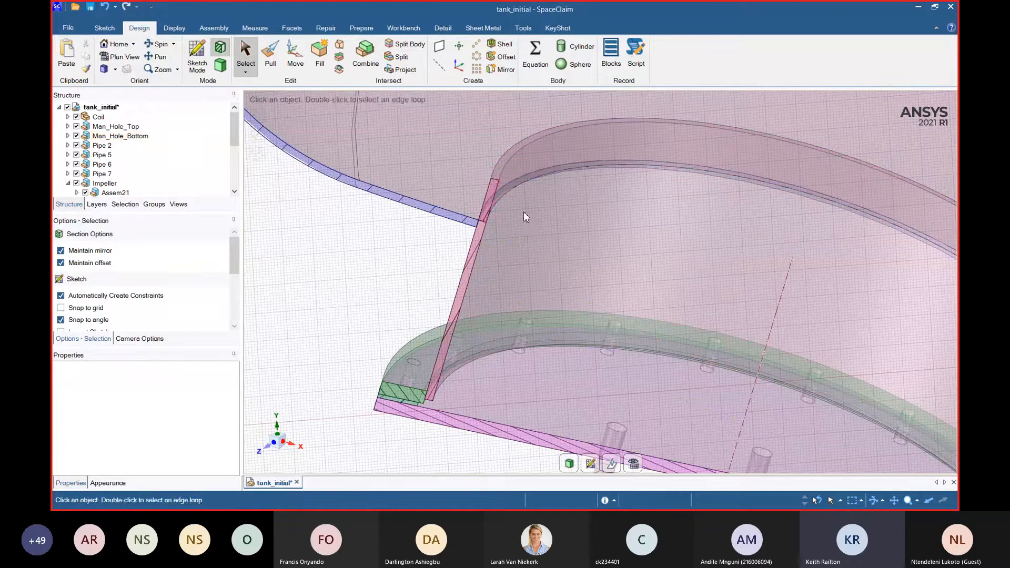
{"action": "left_click", "coordinate": [491, 200]}
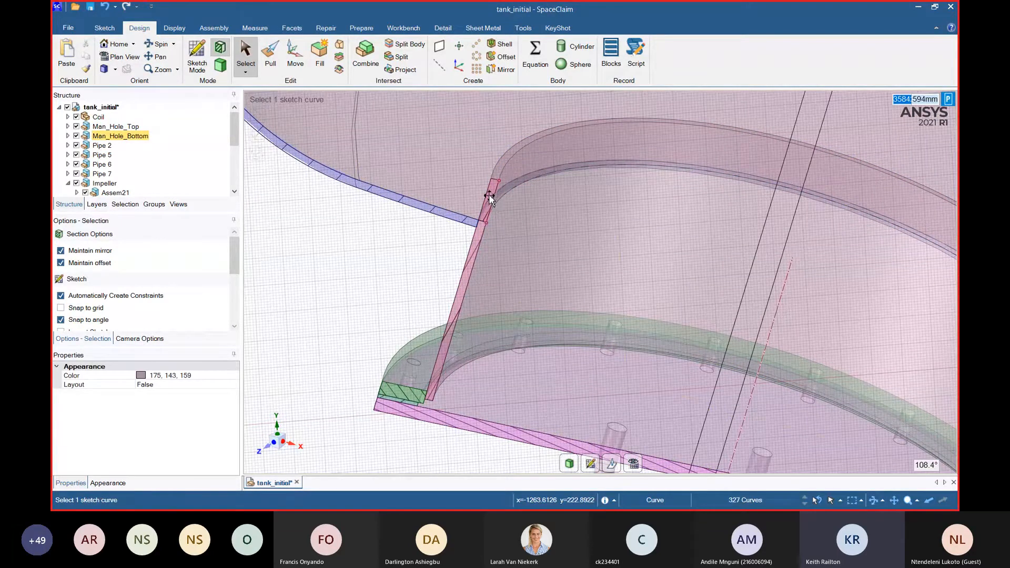
{"action": "left_click", "coordinate": [67, 136]}
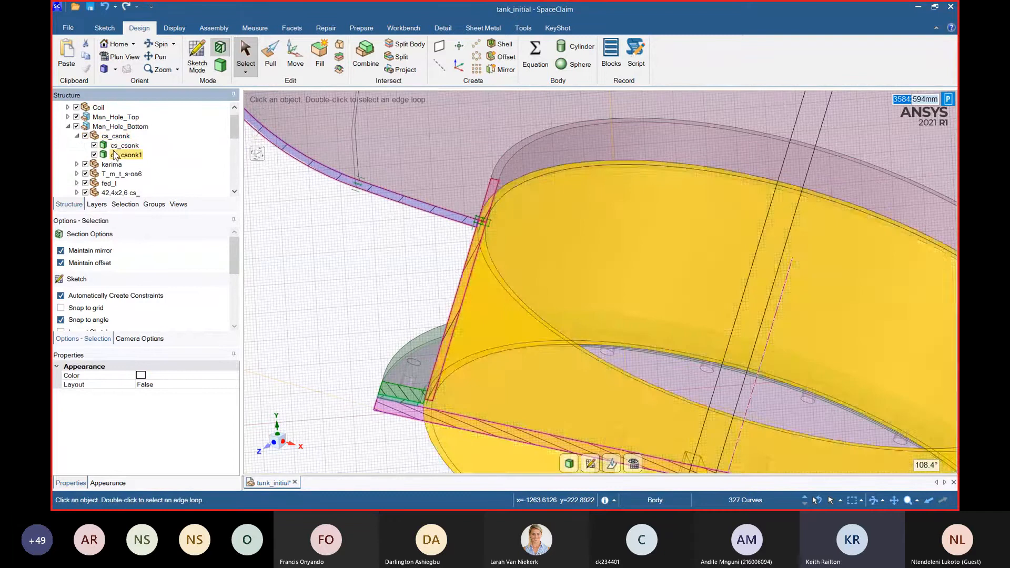
{"action": "left_click", "coordinate": [114, 154]}
{"action": "right_click", "coordinate": [114, 154]}
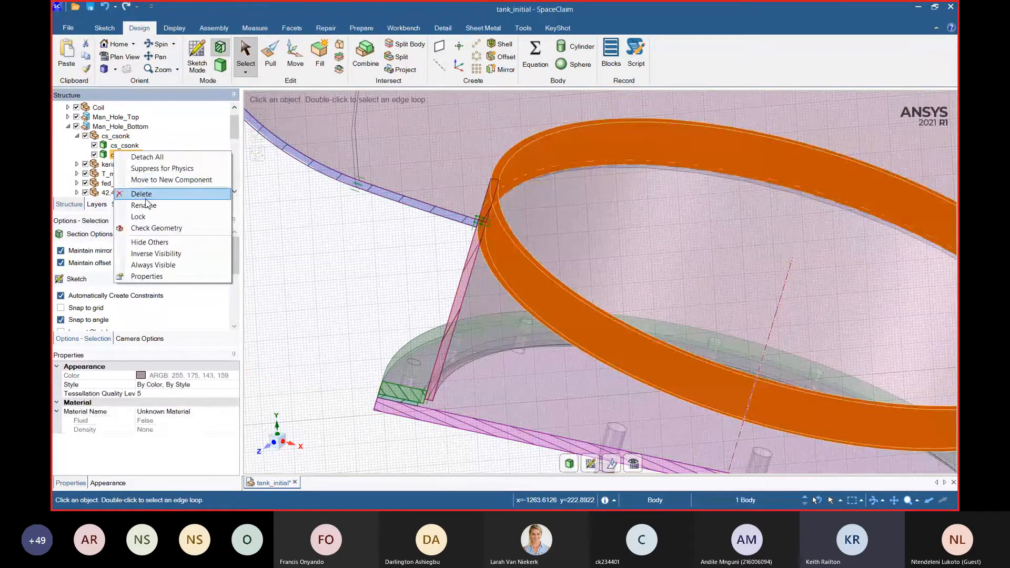
{"action": "left_click", "coordinate": [134, 196]}
- Pull the outer end face of the bottom manhole neck up to the inner face of the manhole cover
{"action": "scroll", "coordinate": [442, 225], "scroll_direction": "down", "scroll_amount": 10}
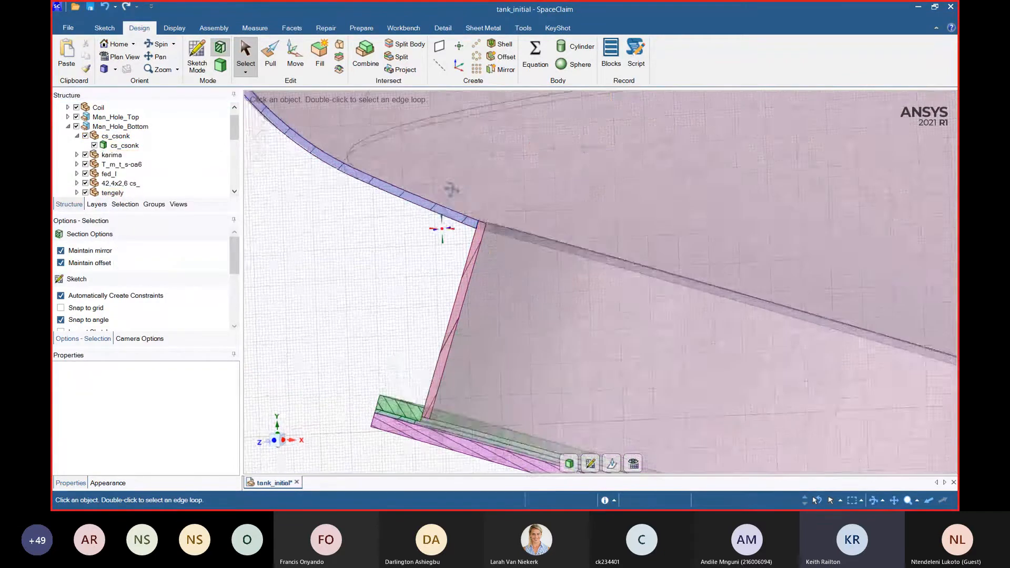
{"action": "scroll", "coordinate": [517, 391], "scroll_direction": "down", "scroll_amount": 3}
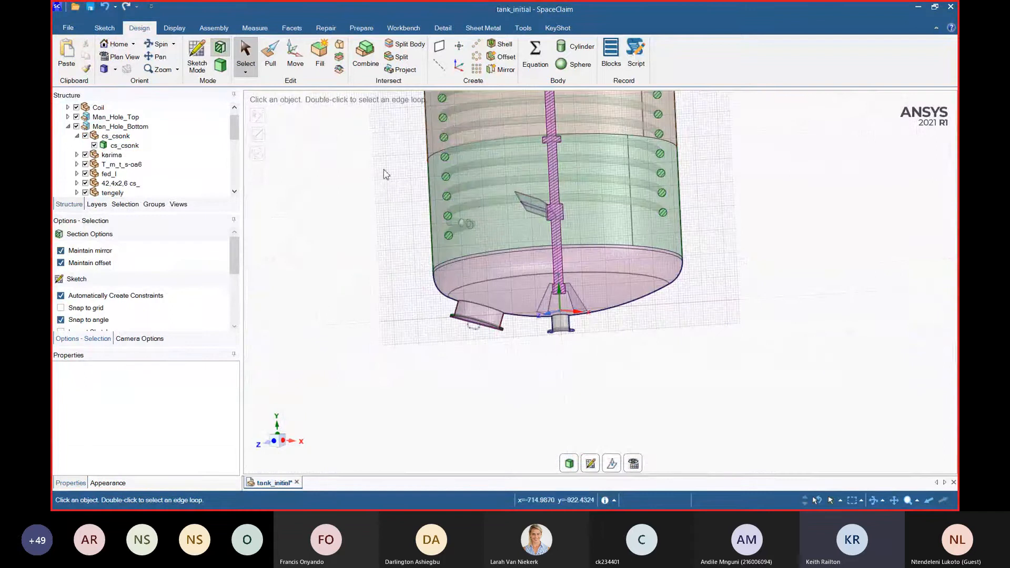
{"action": "scroll", "coordinate": [405, 316], "scroll_direction": "up", "scroll_amount": 10}
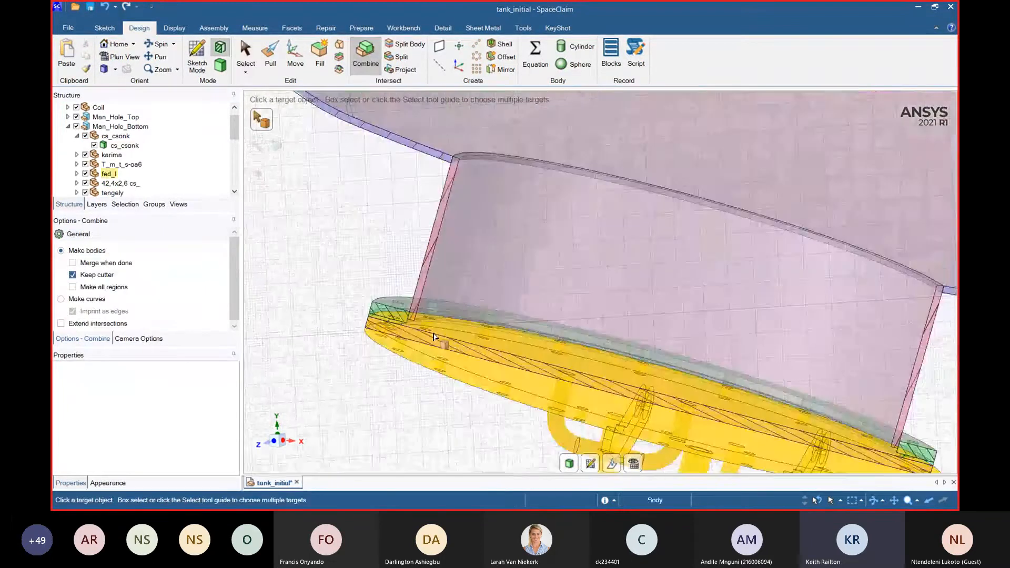
{"action": "middle_click_drag", "start_coordinate": [382, 345], "coordinate": [381, 351]}
{"action": "left_click", "coordinate": [270, 61]}
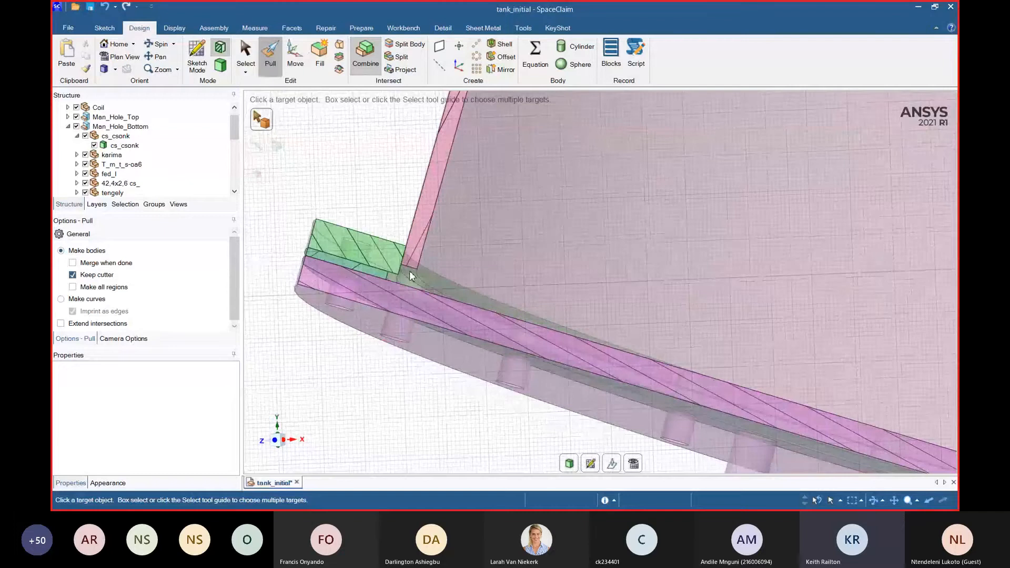
{"action": "left_click", "coordinate": [409, 271]}
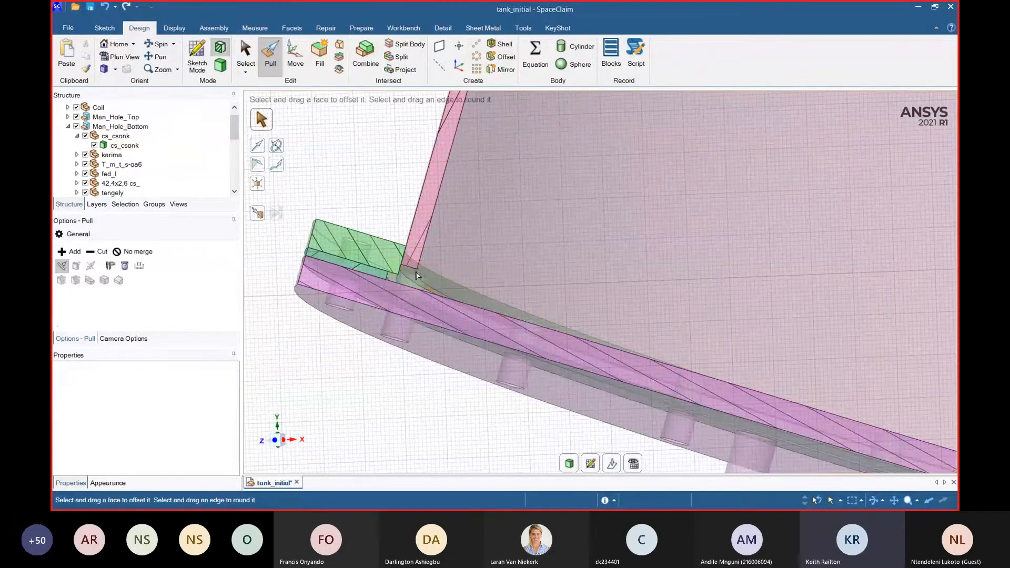
{"action": "left_click", "coordinate": [414, 274]}
{"action": "left_click", "coordinate": [414, 274]}
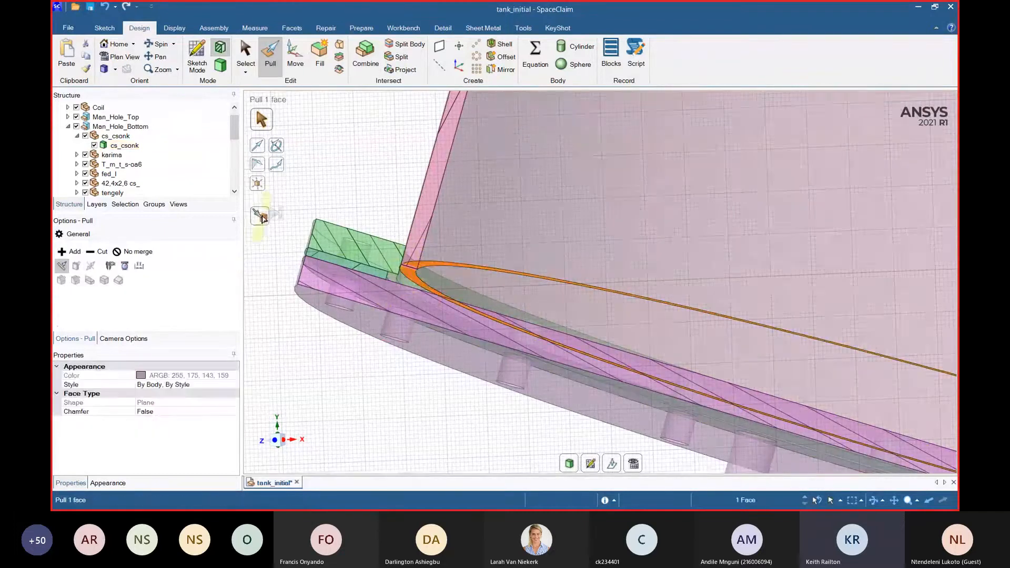
{"action": "scroll", "coordinate": [371, 284], "scroll_direction": "down", "scroll_amount": 4}
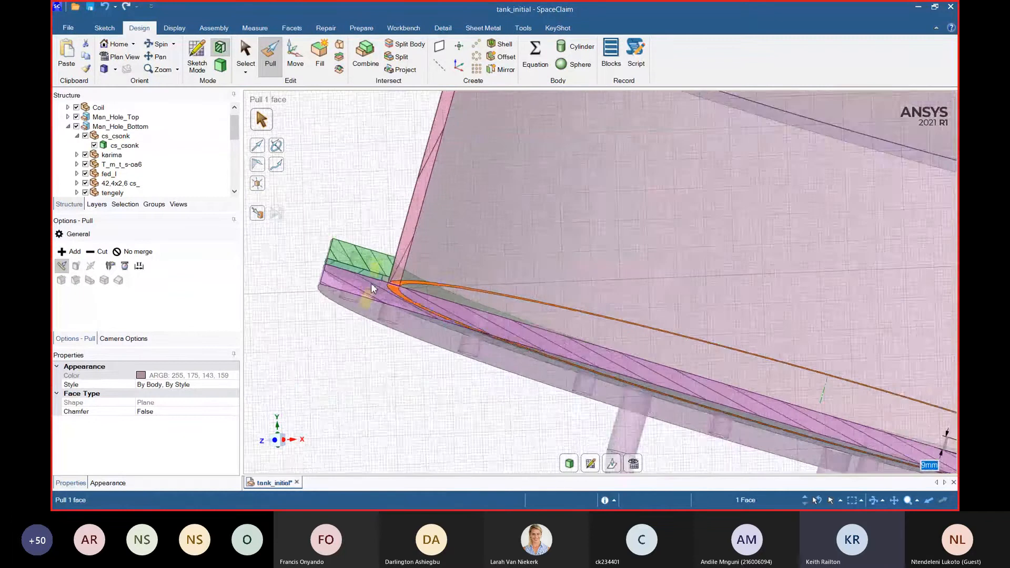
{"action": "left_click", "coordinate": [407, 413]}
{"action": "scroll", "coordinate": [369, 376], "scroll_direction": "down", "scroll_amount": 3}
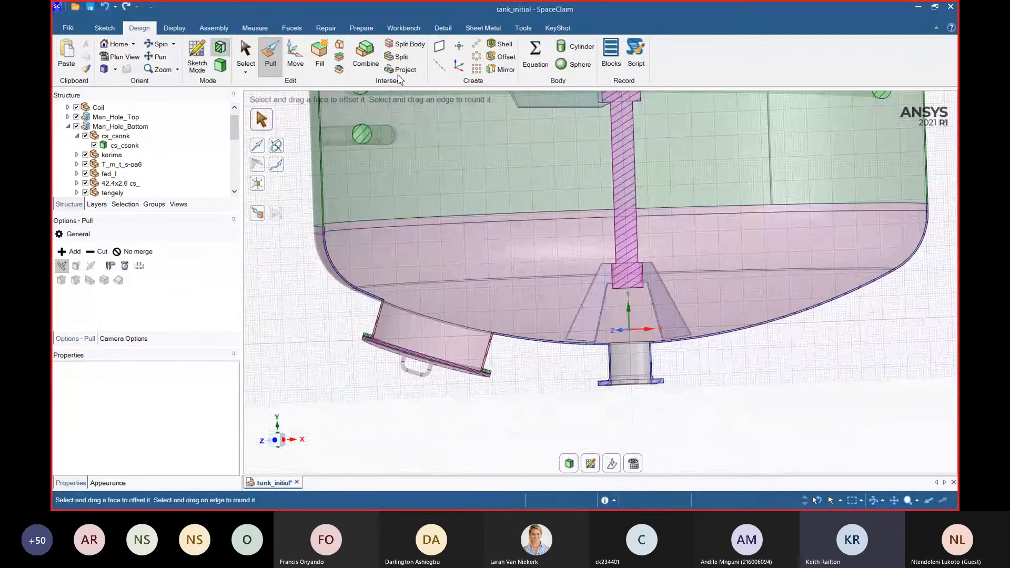
- Combine the bottom manhole flange, the manhole neck and the bottom head into one body
{"action": "left_click", "coordinate": [365, 53]}
{"action": "scroll", "coordinate": [342, 368], "scroll_direction": "up", "scroll_amount": 5}
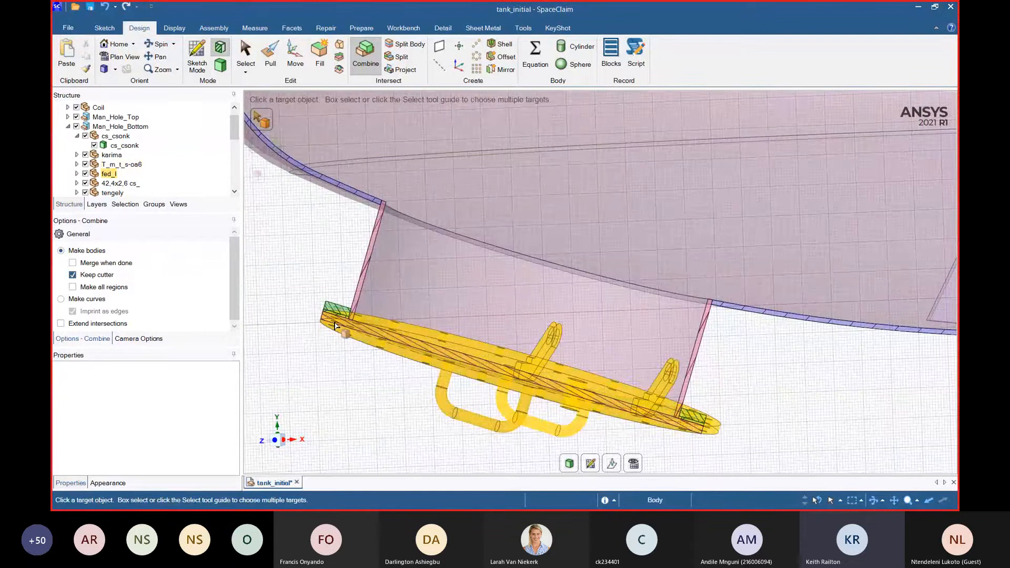
{"action": "left_click", "coordinate": [335, 325]}
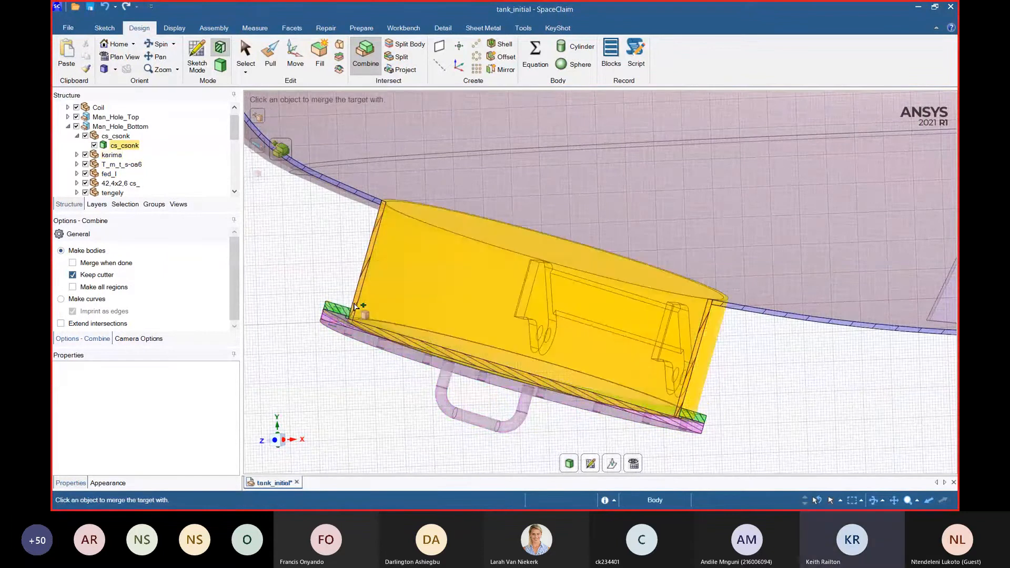
{"action": "left_click", "coordinate": [355, 306]}
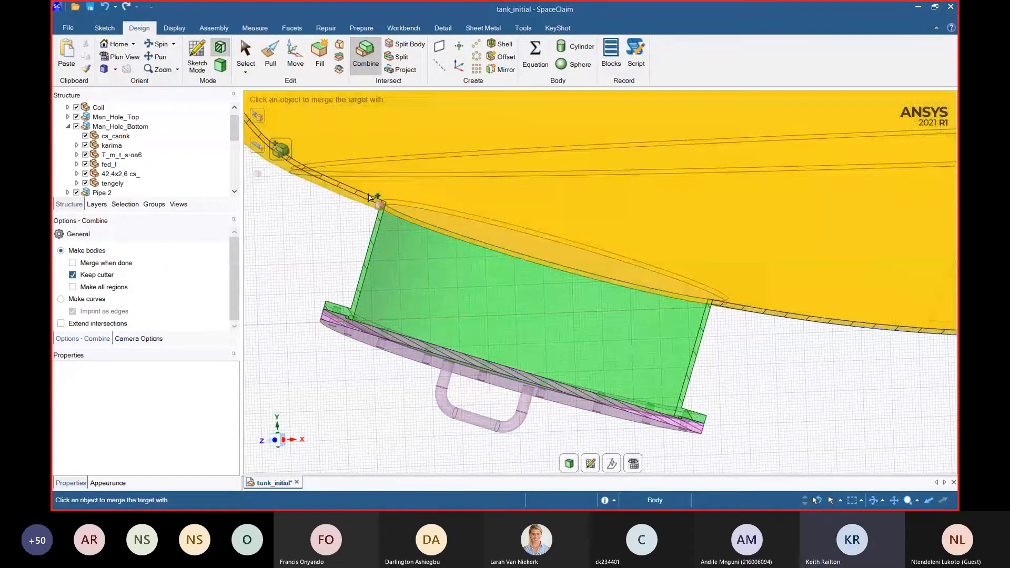
{"action": "left_click", "coordinate": [374, 193]}
{"action": "scroll", "coordinate": [500, 309], "scroll_direction": "down", "scroll_amount": 3}
{"action": "scroll", "coordinate": [537, 299], "scroll_direction": "up", "scroll_amount": 3}
{"action": "scroll", "coordinate": [539, 299], "scroll_direction": "up", "scroll_amount": 3}
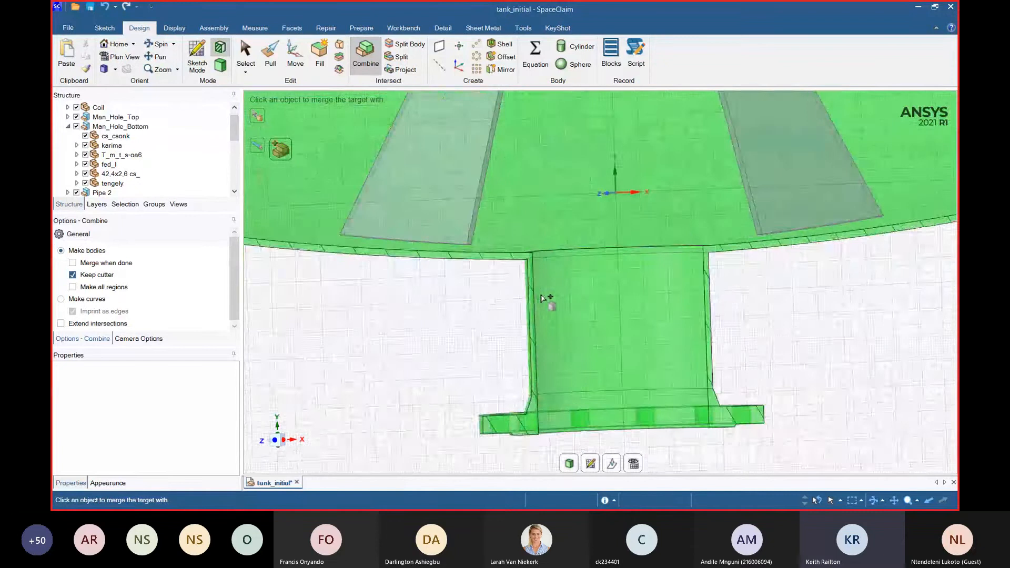
- Try to merge the shaft nozzle neck on the tank's top and the top head into the combined body
{"action": "scroll", "coordinate": [535, 301], "scroll_direction": "down", "scroll_amount": 5}
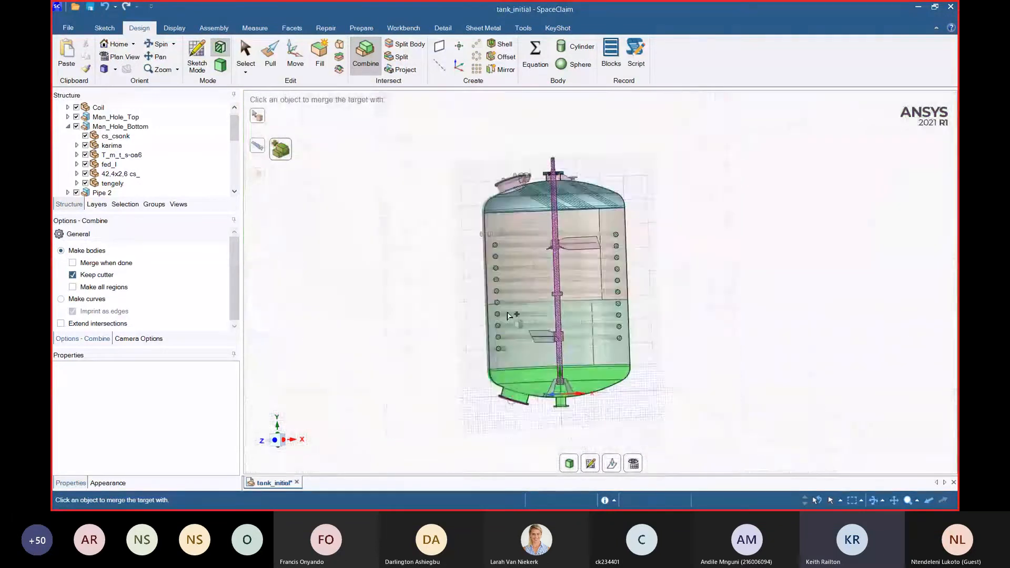
{"action": "scroll", "coordinate": [527, 166], "scroll_direction": "up", "scroll_amount": 3}
{"action": "scroll", "coordinate": [526, 167], "scroll_direction": "up", "scroll_amount": 3}
{"action": "scroll", "coordinate": [541, 289], "scroll_direction": "down", "scroll_amount": 3}
{"action": "scroll", "coordinate": [679, 208], "scroll_direction": "up", "scroll_amount": 4}
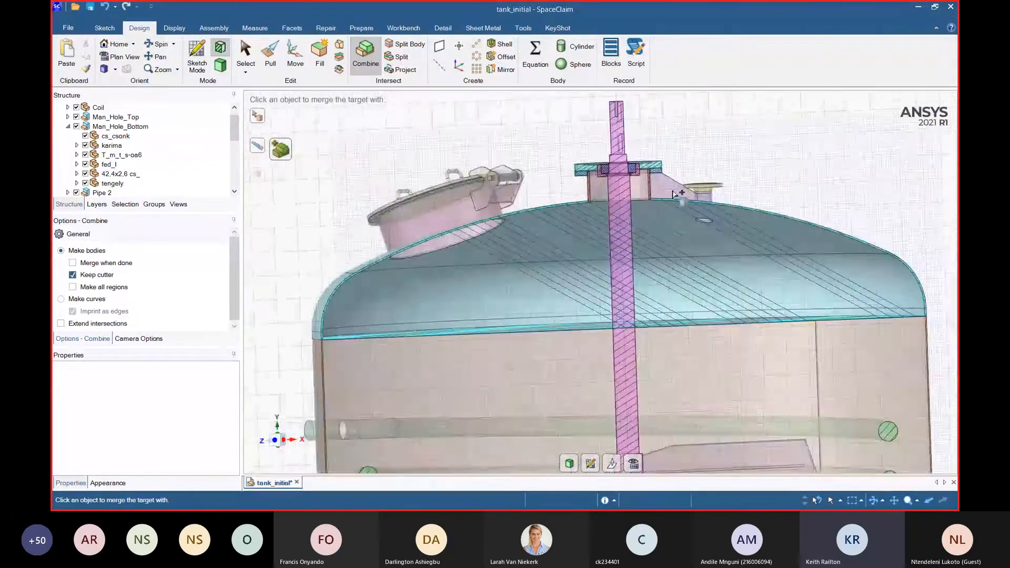
{"action": "middle_click_drag", "start_coordinate": [685, 207], "coordinate": [636, 200]}
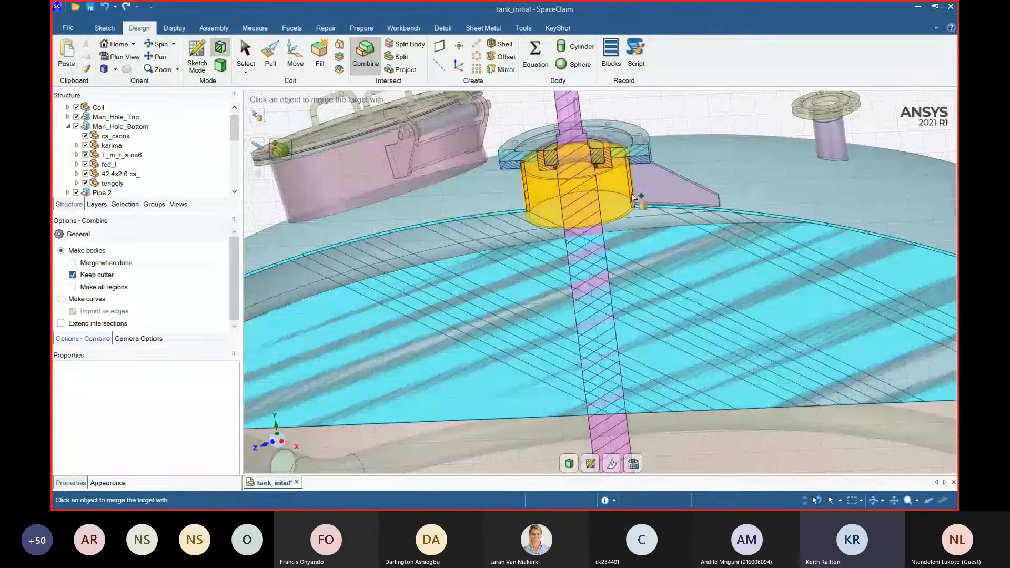
{"action": "left_click", "coordinate": [634, 196]}
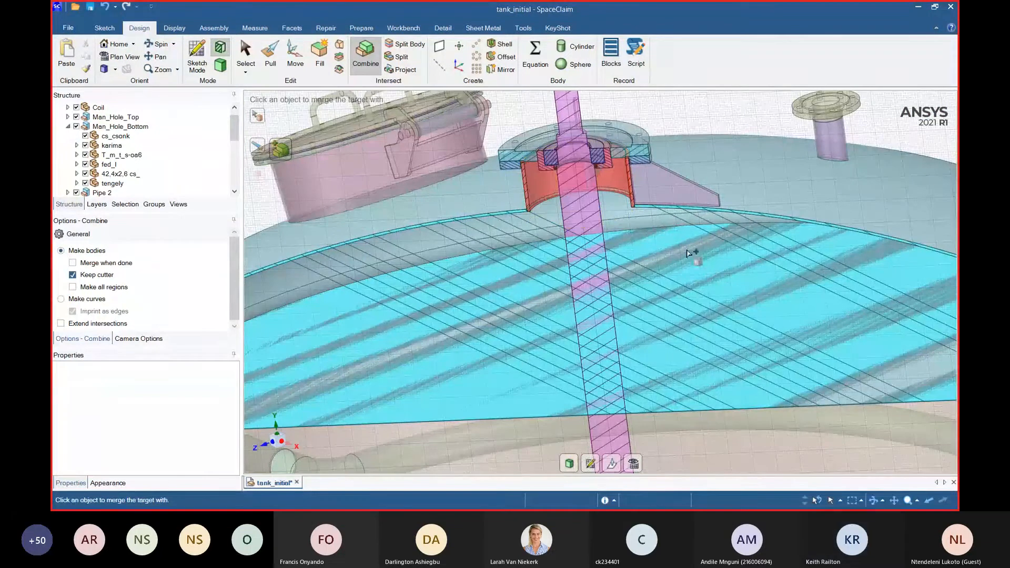
{"action": "left_click", "coordinate": [669, 216]}
{"action": "scroll", "coordinate": [684, 262], "scroll_direction": "down", "scroll_amount": 5}
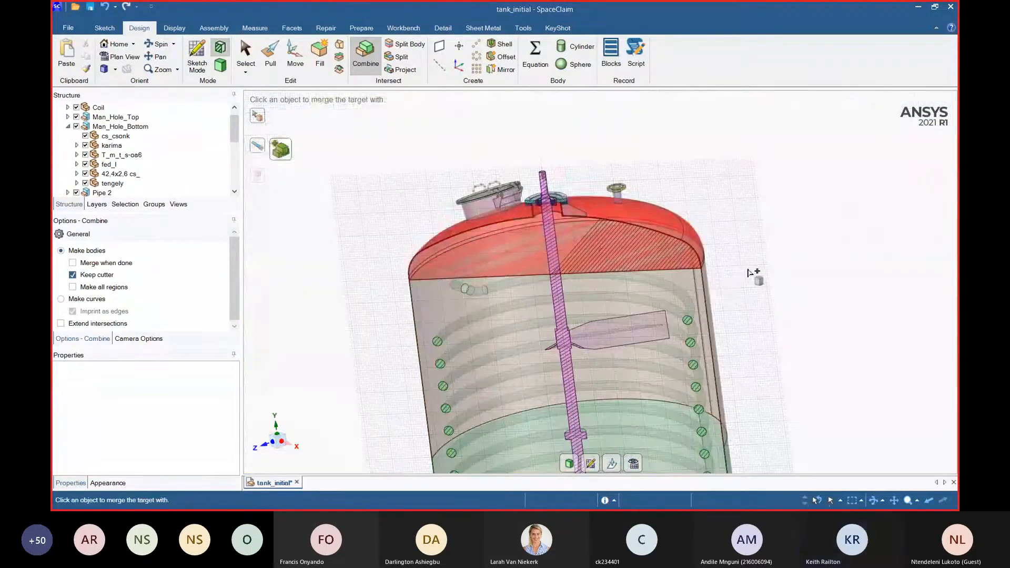
{"action": "left_click", "coordinate": [720, 291]}
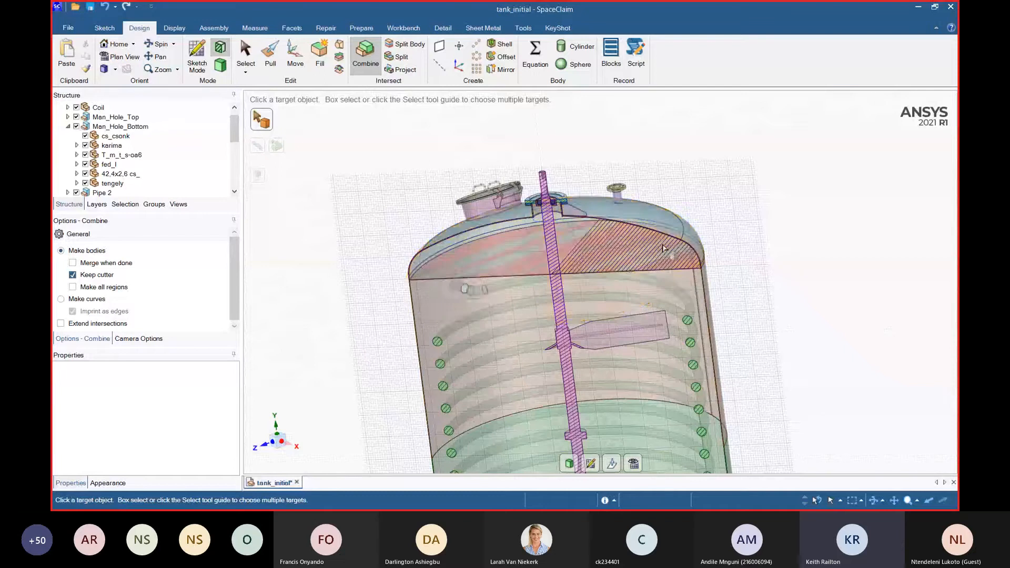
- Undo the merges of the top head and the shaft nozzle neck
{"action": "mouse_move", "coordinate": [720, 241]}
{"action": "middle_mouse_down"}
{"action": "mouse_move", "coordinate": [747, 170]}
{"action": "mouse_move", "coordinate": [760, 221]}
{"action": "middle_mouse_up"}
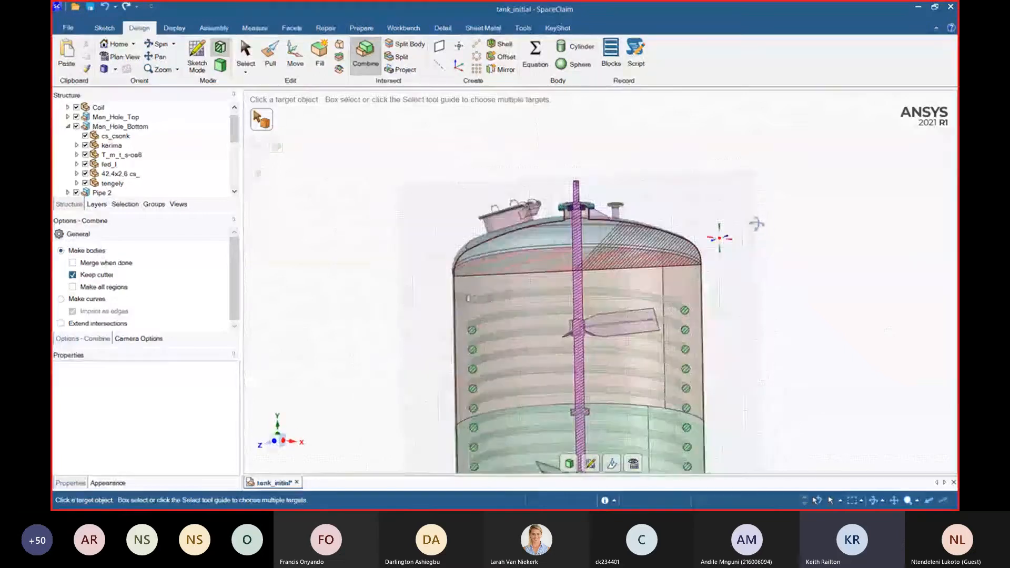
{"action": "left_click", "coordinate": [762, 225]}
{"action": "scroll", "coordinate": [763, 226], "scroll_direction": "up", "scroll_amount": 5}
{"action": "scroll", "coordinate": [753, 227], "scroll_direction": "down", "scroll_amount": 6}
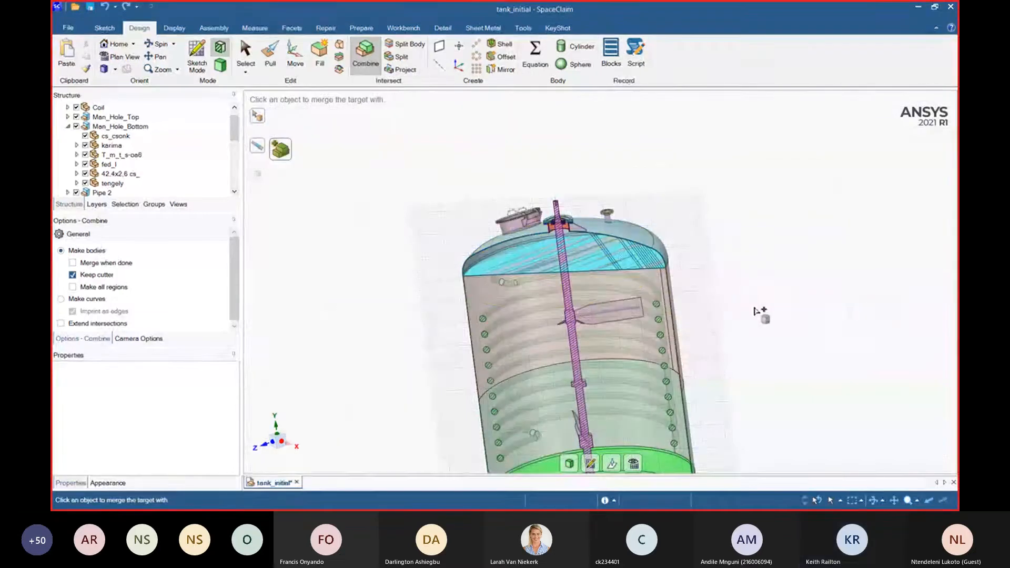
{"action": "left_click", "coordinate": [755, 306]}
{"action": "middle_click_drag", "start_coordinate": [755, 306], "coordinate": [792, 270]}
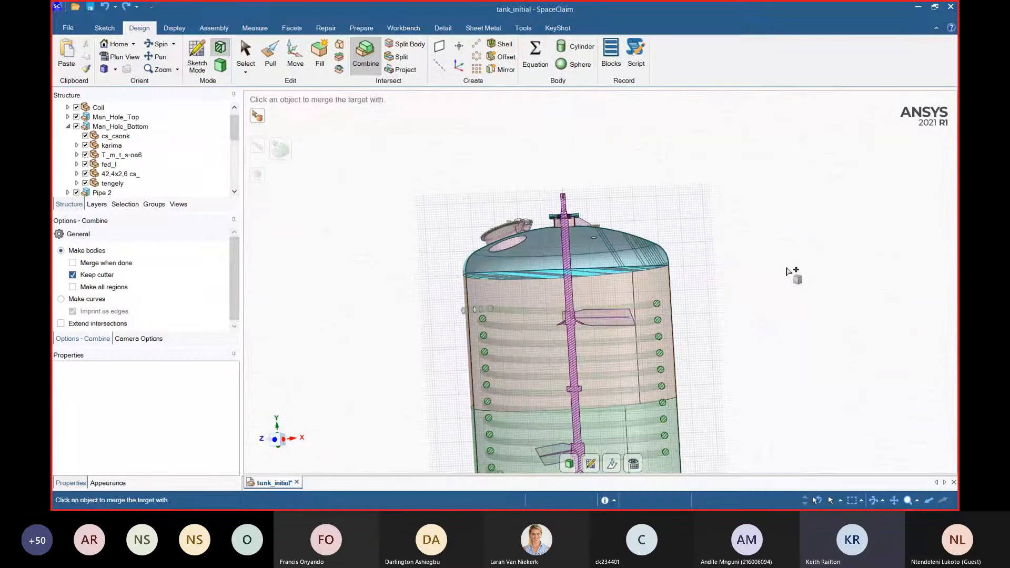
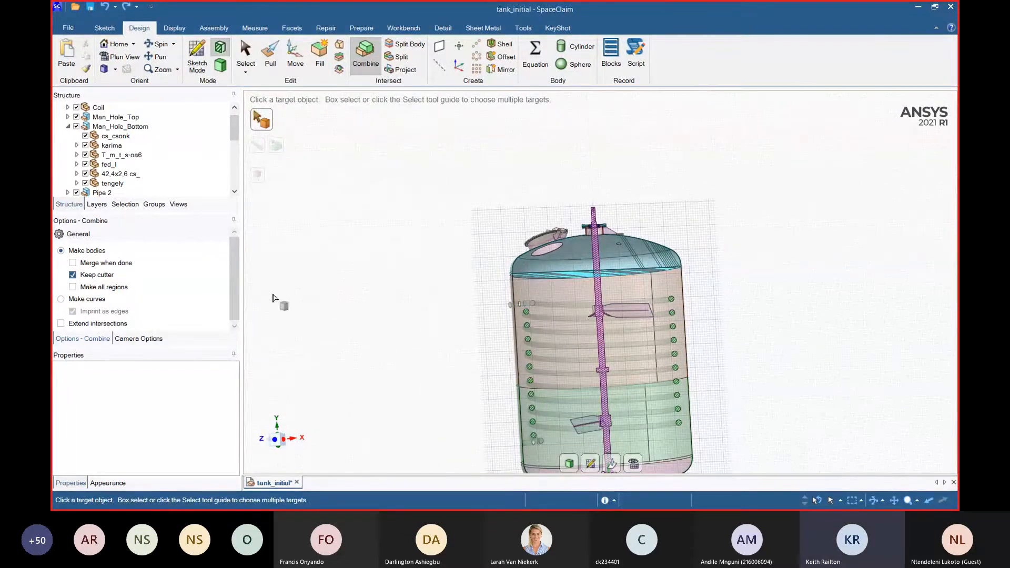
- Switch from the section view back to 3D mode to show the whole tank
{"action": "left_click", "coordinate": [171, 30]}
{"action": "left_click", "coordinate": [109, 29]}
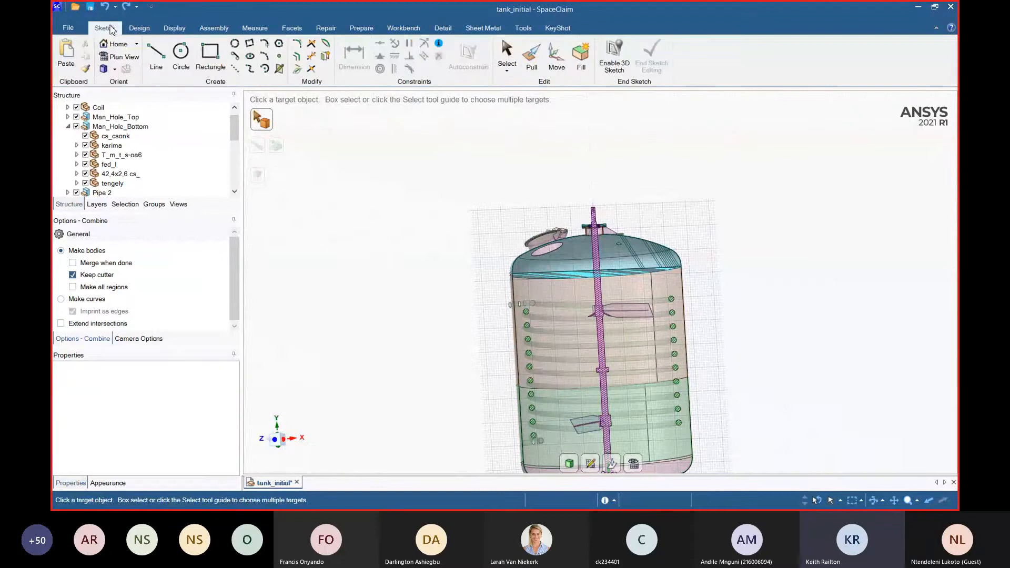
{"action": "left_click", "coordinate": [138, 29]}
{"action": "left_click", "coordinate": [220, 64]}
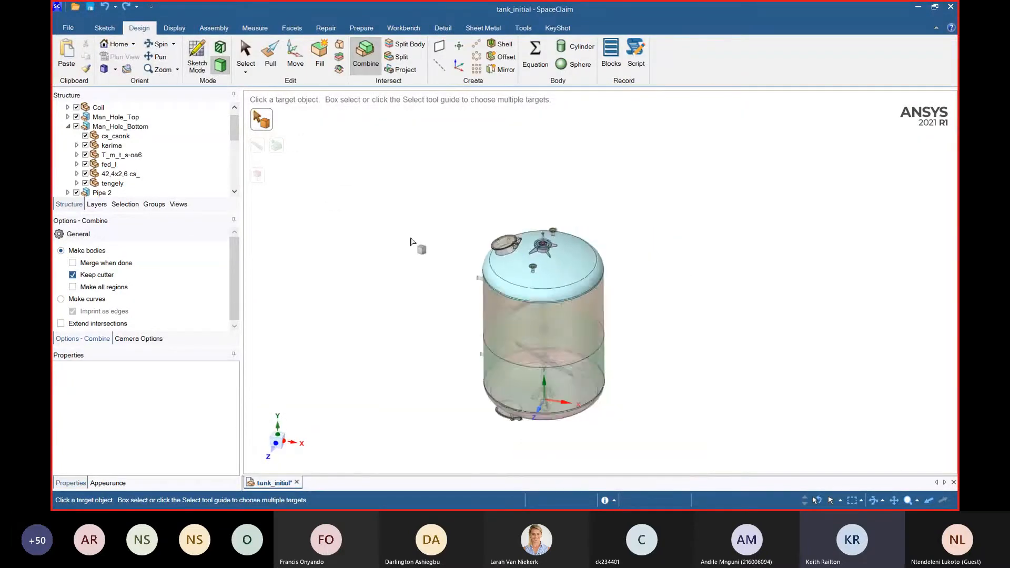
{"action": "right_click", "coordinate": [501, 323]}
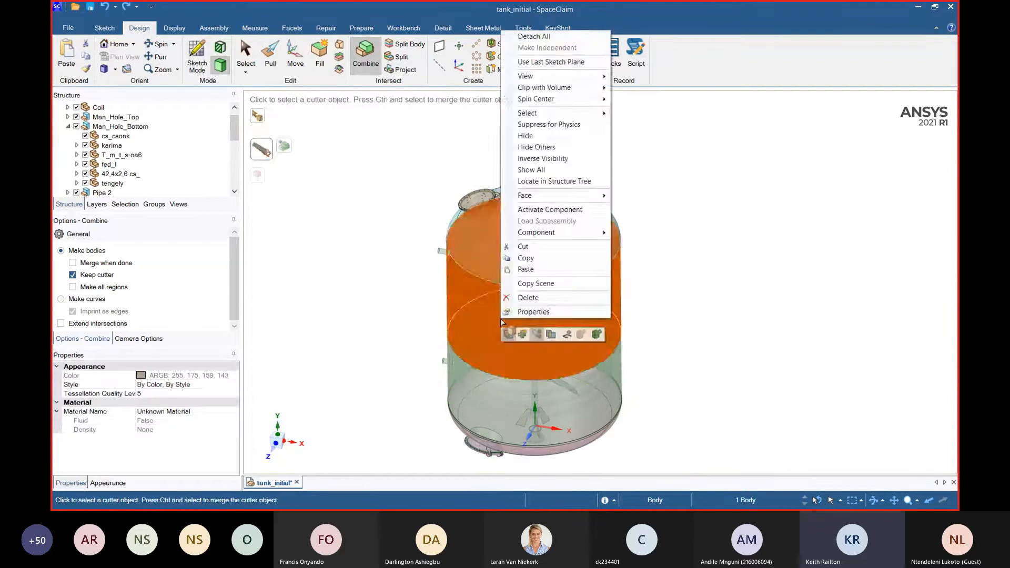
{"action": "key", "text": "Escape"}
{"action": "key", "text": "Escape"}
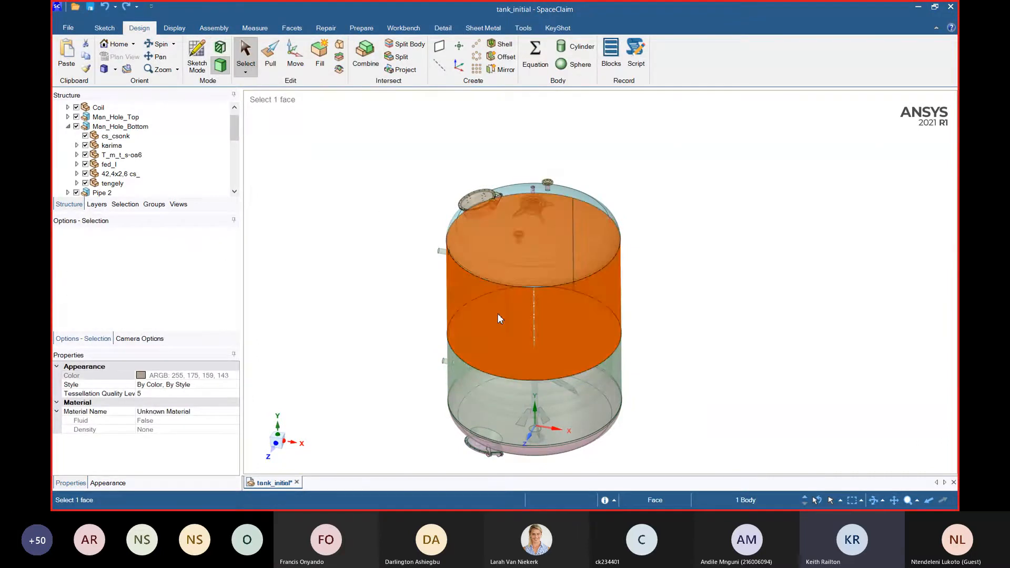
{"action": "left_click", "coordinate": [497, 313]}
{"action": "right_click", "coordinate": [497, 314]}
{"action": "key", "text": "Escape"}
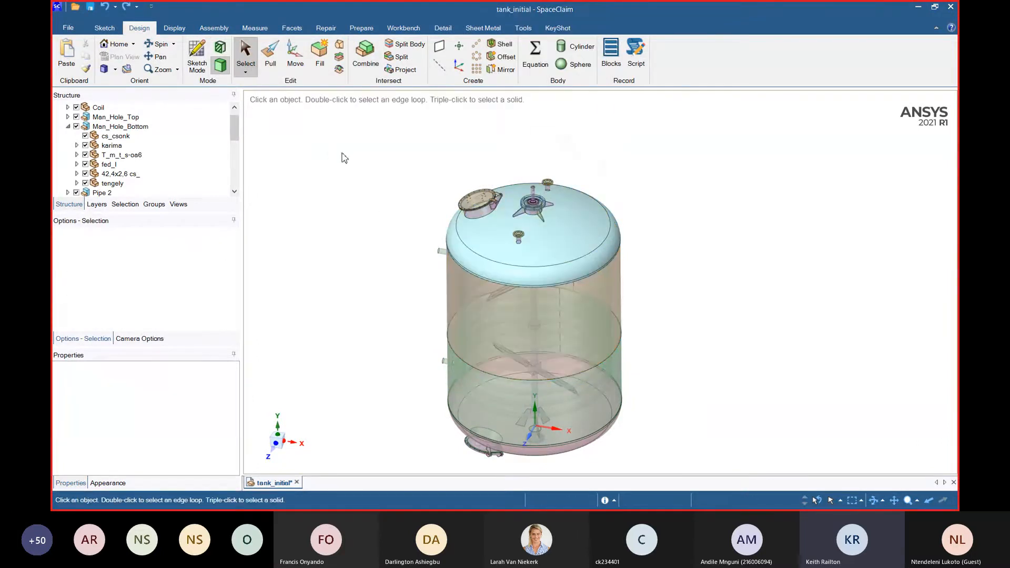
- Isolate the top head by hiding all other bodies and inspect it from below
{"action": "left_click", "coordinate": [475, 232]}
{"action": "right_click", "coordinate": [474, 232]}
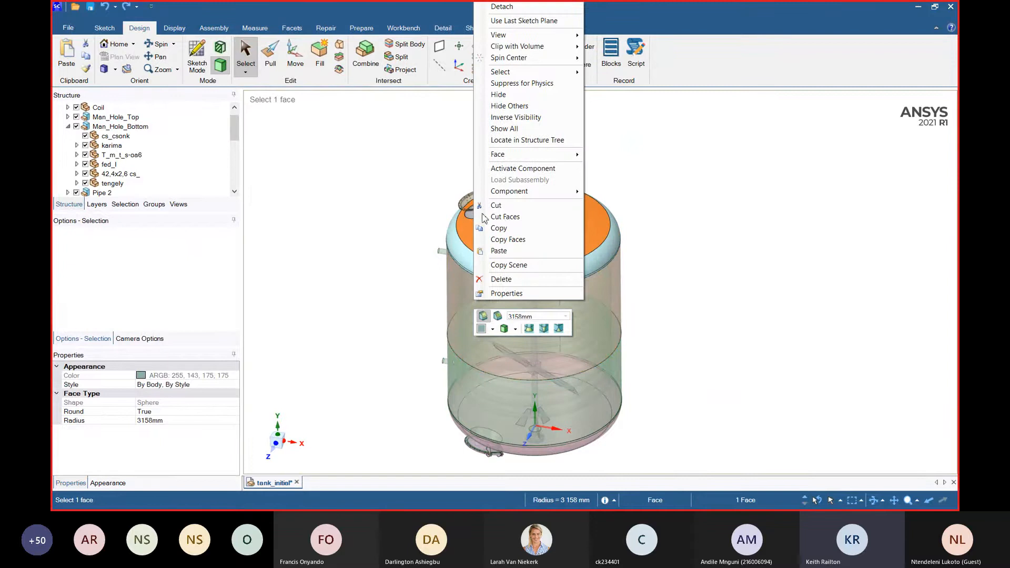
{"action": "left_click", "coordinate": [519, 114]}
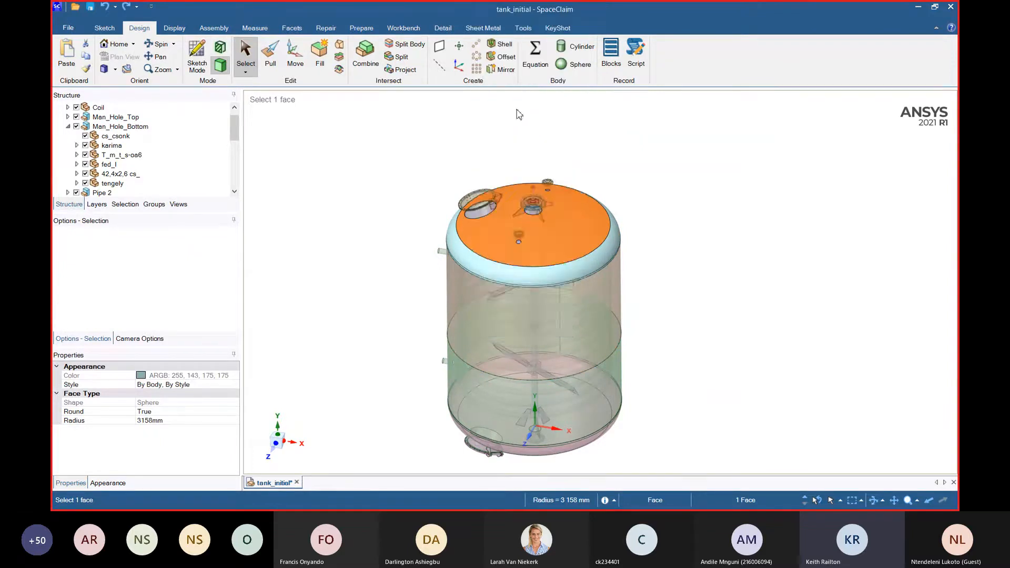
{"action": "middle_click_drag", "start_coordinate": [661, 214], "coordinate": [481, 175]}
{"action": "key", "text": "ctrl+a"}
{"action": "scroll", "coordinate": [507, 232], "scroll_direction": "up", "scroll_amount": 4}
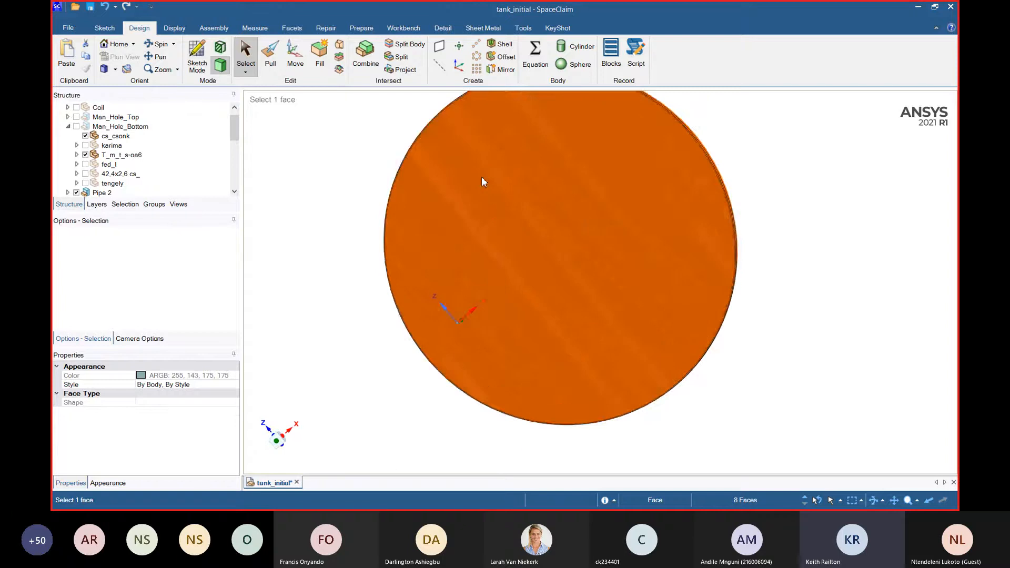
{"action": "left_click", "coordinate": [476, 212]}
{"action": "key", "text": "Escape"}
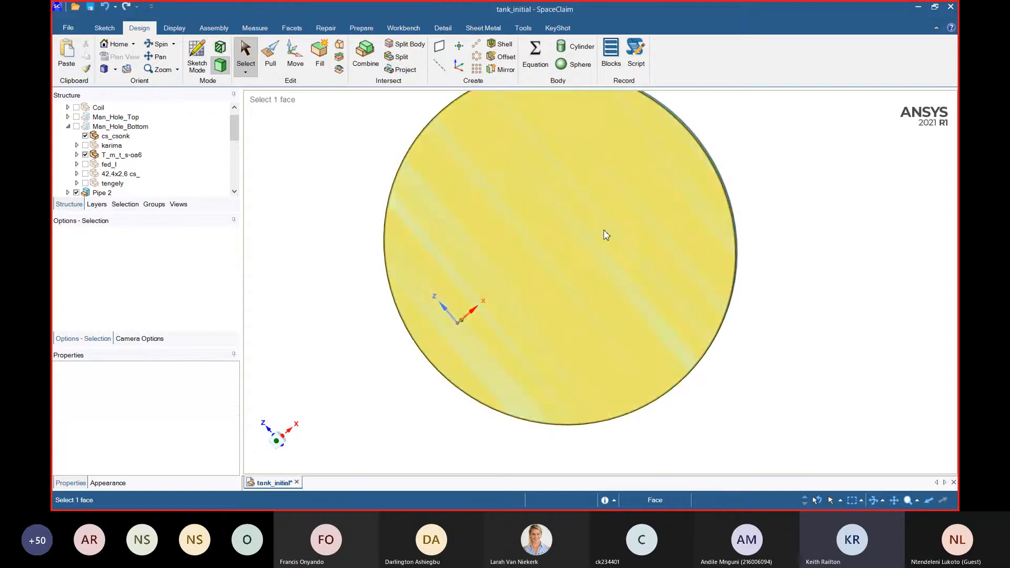
- Examine the flat face and the rim on the underside of the isolated top head
{"action": "left_click", "coordinate": [603, 229]}
{"action": "key", "text": "Escape"}
{"action": "scroll", "coordinate": [605, 231], "scroll_direction": "down", "scroll_amount": 4}
{"action": "scroll", "coordinate": [613, 207], "scroll_direction": "up", "scroll_amount": 6}
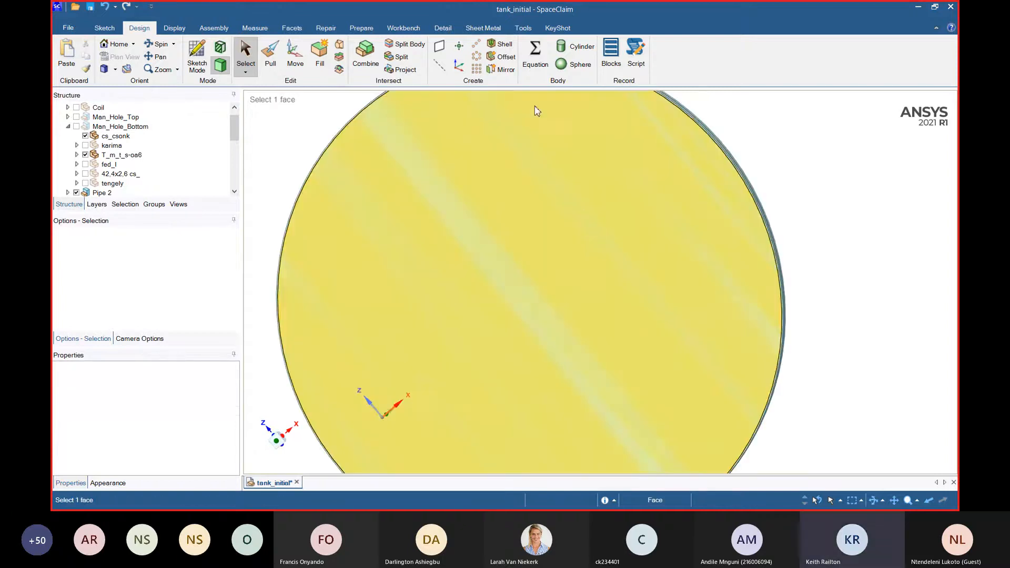
{"action": "scroll", "coordinate": [677, 338], "scroll_direction": "down", "scroll_amount": 4}
{"action": "middle_click_drag", "start_coordinate": [609, 245], "coordinate": [609, 271]}
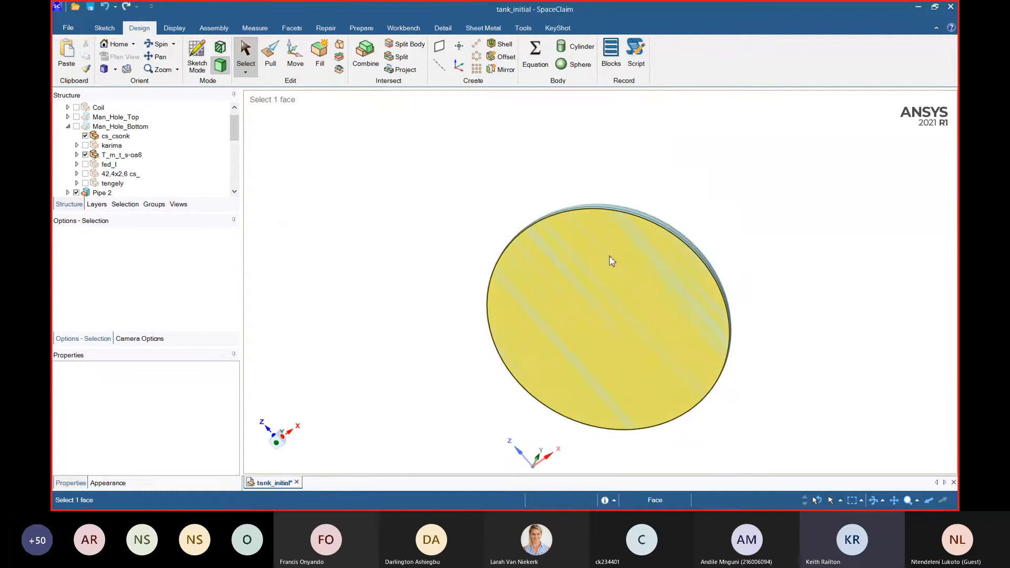
{"action": "scroll", "coordinate": [609, 260], "scroll_direction": "up", "scroll_amount": 3}
{"action": "left_click", "coordinate": [591, 207]}
{"action": "left_click", "coordinate": [591, 206]}
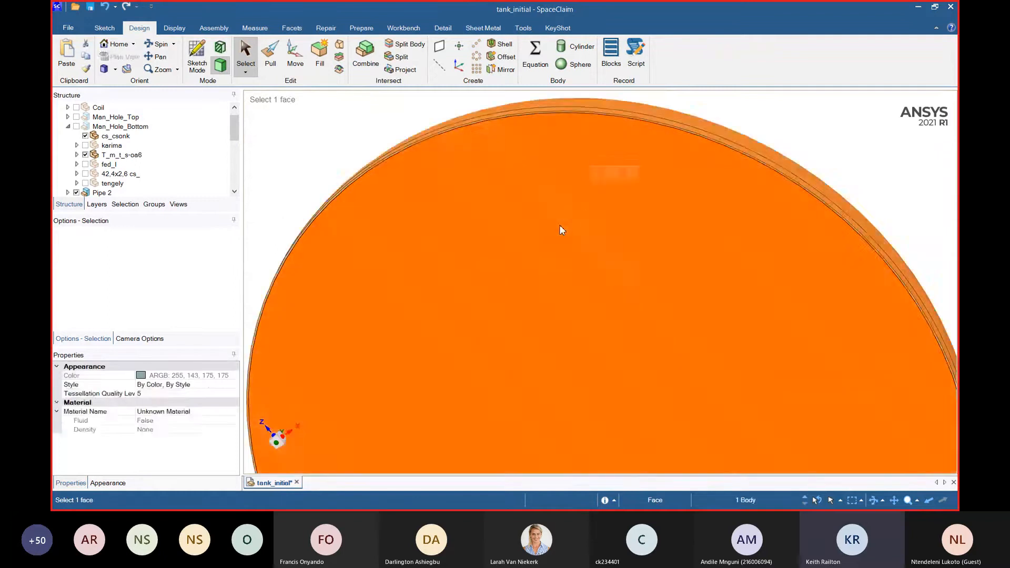
{"action": "left_click", "coordinate": [560, 226]}
{"action": "left_click", "coordinate": [560, 225]}
{"action": "mouse_move", "coordinate": [560, 230]}
{"action": "middle_mouse_down"}
{"action": "mouse_move", "coordinate": [512, 309]}
{"action": "mouse_move", "coordinate": [552, 218]}
{"action": "middle_mouse_up"}
{"action": "scroll", "coordinate": [551, 217], "scroll_direction": "down", "scroll_amount": 6}
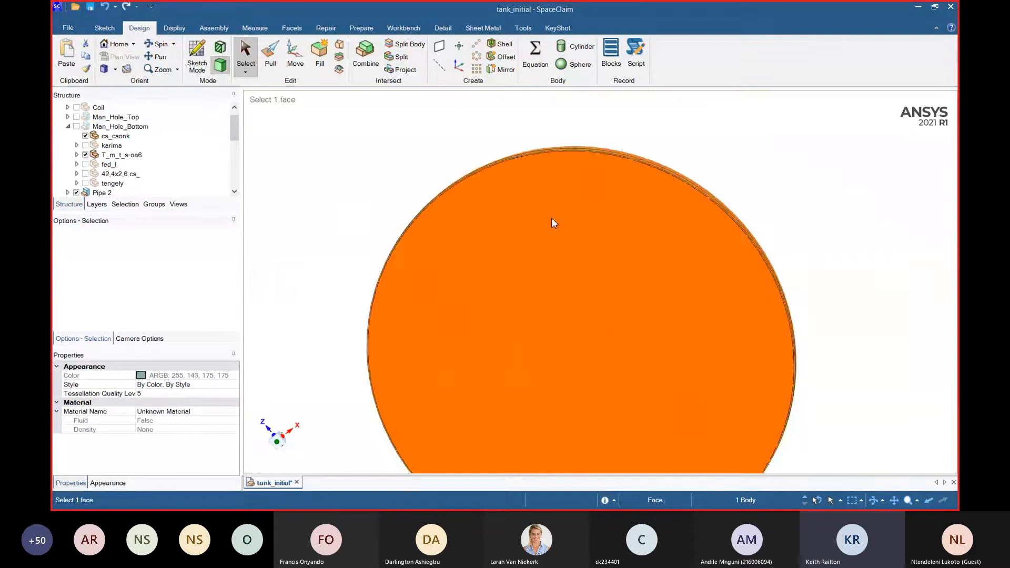
- Delete the flat planar face that closes the top head's underside, leaving the head open as a surface body
{"action": "left_click", "coordinate": [698, 272]}
{"action": "middle_click_drag", "start_coordinate": [692, 225], "coordinate": [699, 361]}
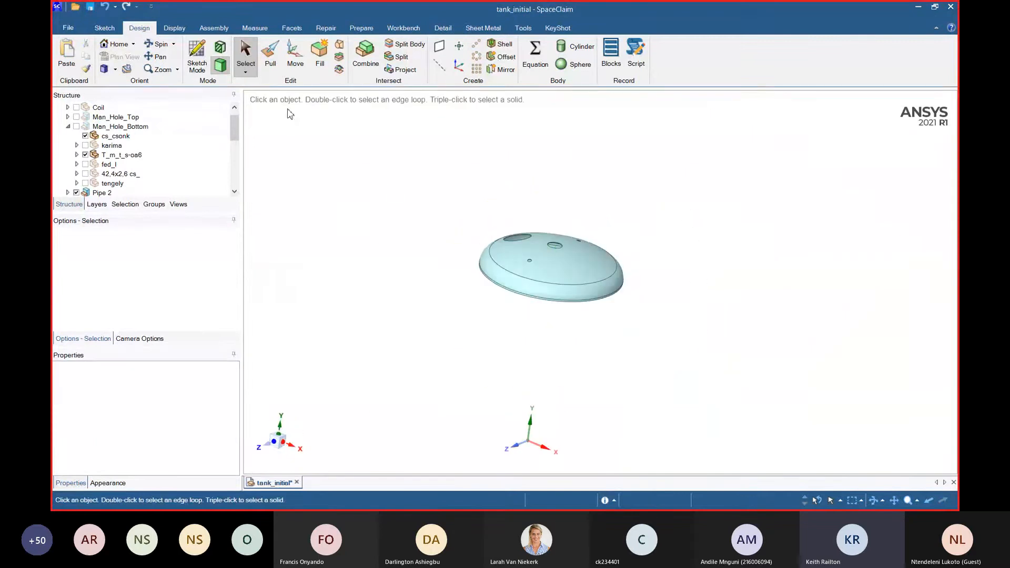
{"action": "middle_click_drag", "start_coordinate": [366, 147], "coordinate": [467, 267]}
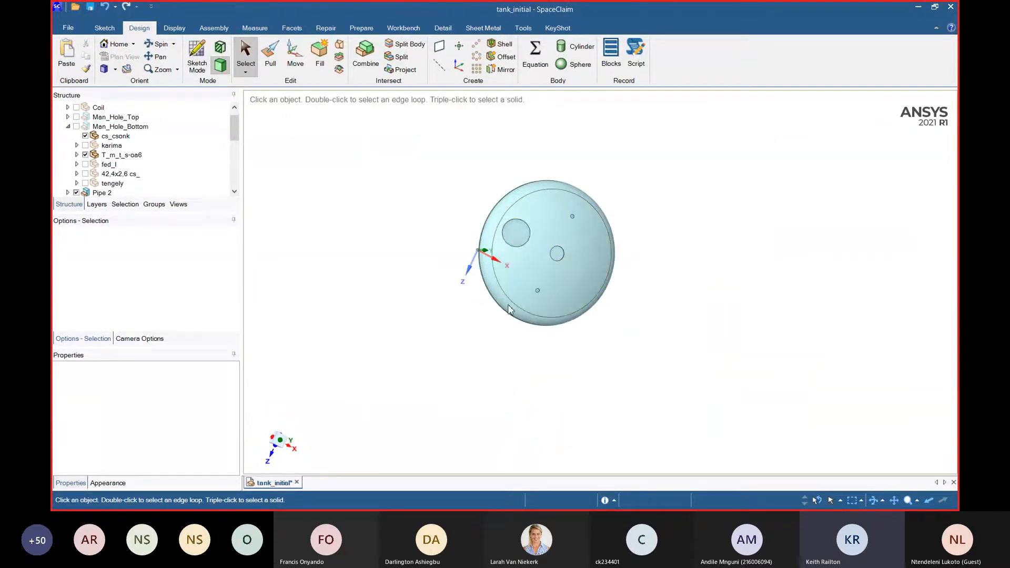
{"action": "left_click", "coordinate": [525, 240]}
{"action": "middle_click_drag", "start_coordinate": [525, 241], "coordinate": [577, 178]}
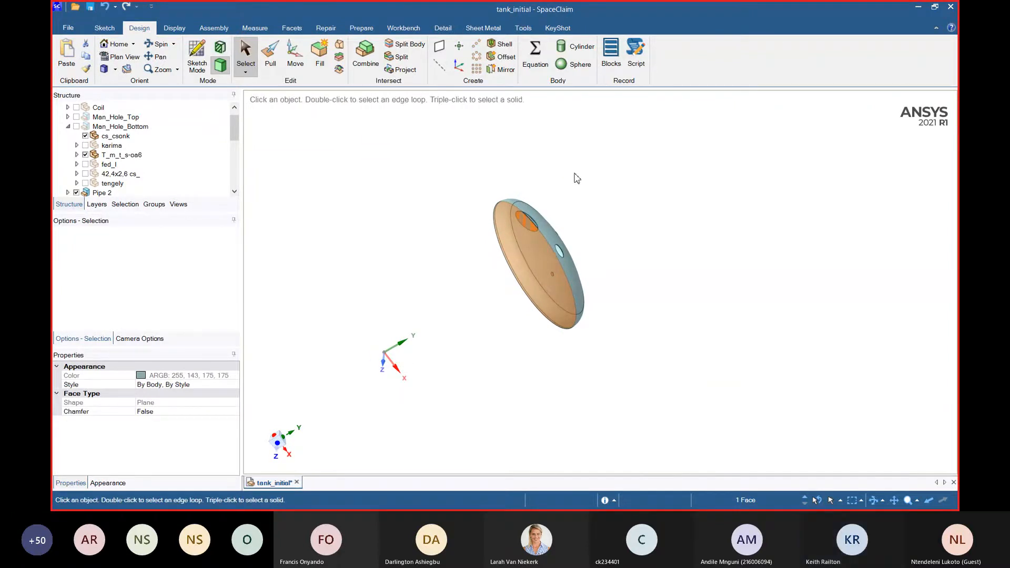
{"action": "left_click", "coordinate": [577, 307], "text": "ctrl"}
{"action": "middle_click_drag", "start_coordinate": [579, 310], "coordinate": [697, 323]}
{"action": "scroll", "coordinate": [510, 194], "scroll_direction": "up", "scroll_amount": 12}
{"action": "middle_click_drag", "start_coordinate": [586, 243], "coordinate": [526, 208]}
{"action": "scroll", "coordinate": [394, 156], "scroll_direction": "down", "scroll_amount": 2}
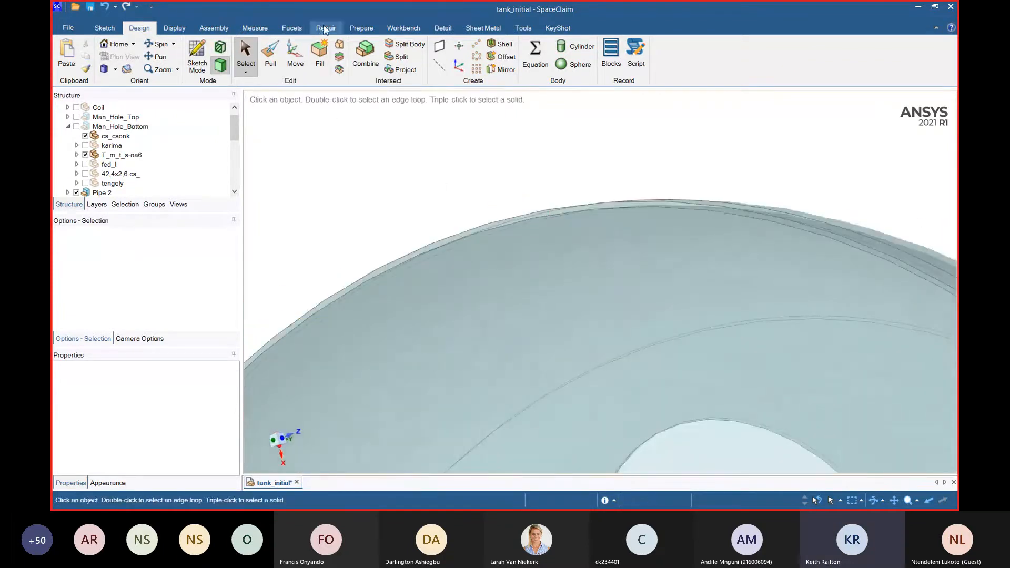
- Check the opened top head for missing faces and gaps with the repair tools
{"action": "left_click", "coordinate": [324, 29]}
{"action": "left_click", "coordinate": [199, 73]}
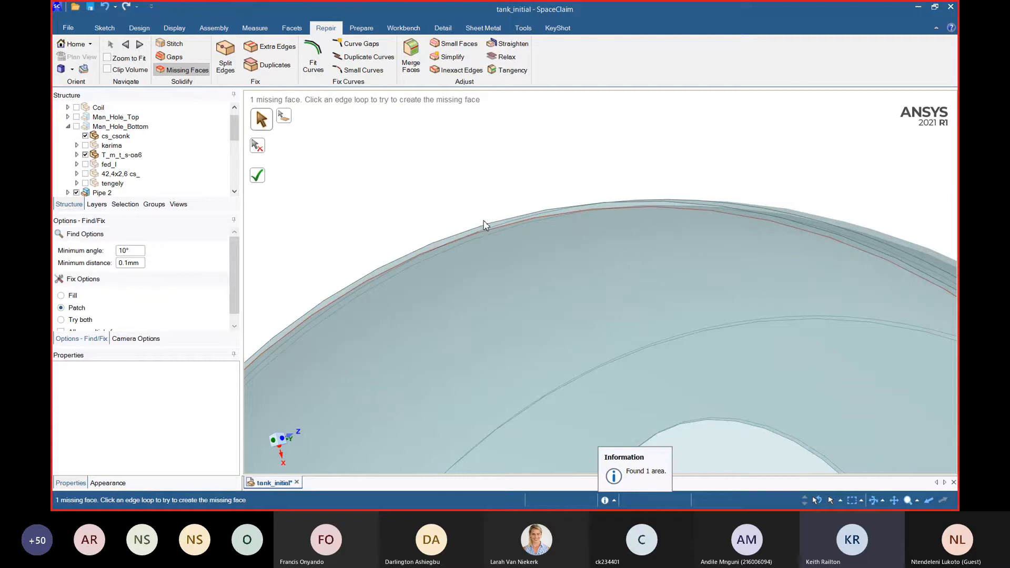
{"action": "middle_click_drag", "start_coordinate": [490, 225], "coordinate": [434, 228]}
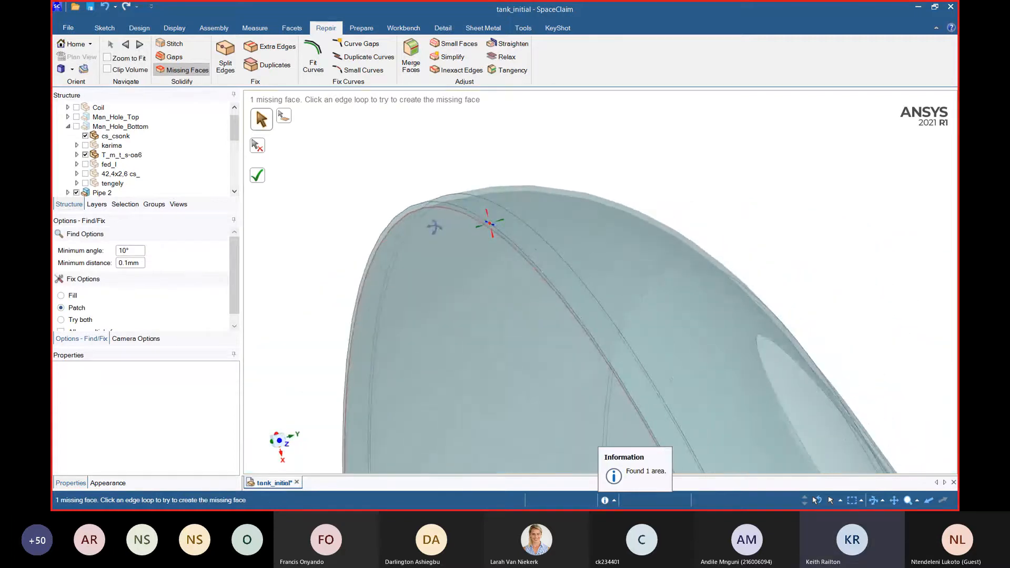
{"action": "left_click", "coordinate": [175, 59]}
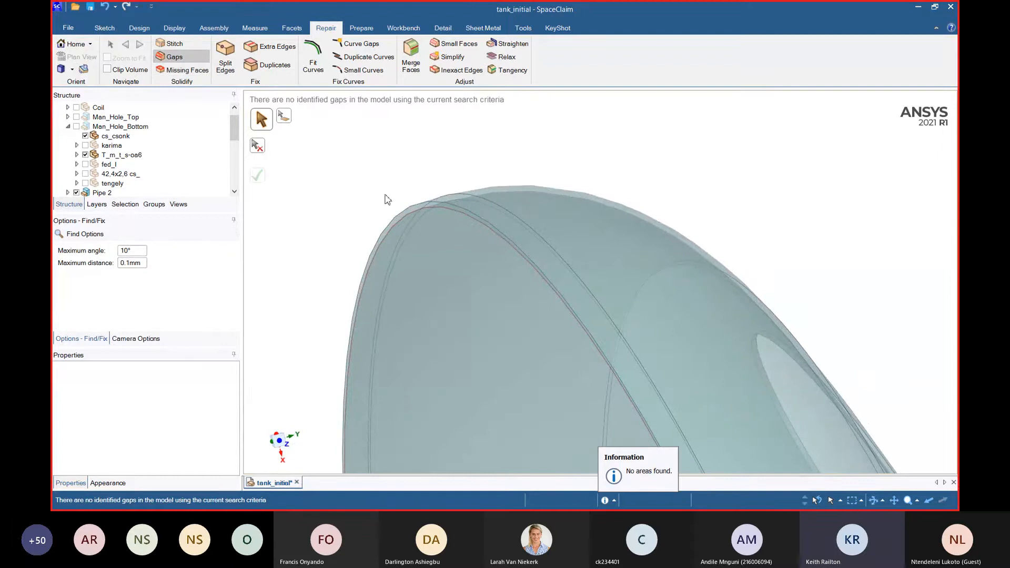
- Try to fill the narrow ring between the inner and outer rim edges of the open head, and undo the fill
{"action": "left_click", "coordinate": [105, 29]}
{"action": "left_click", "coordinate": [507, 53]}
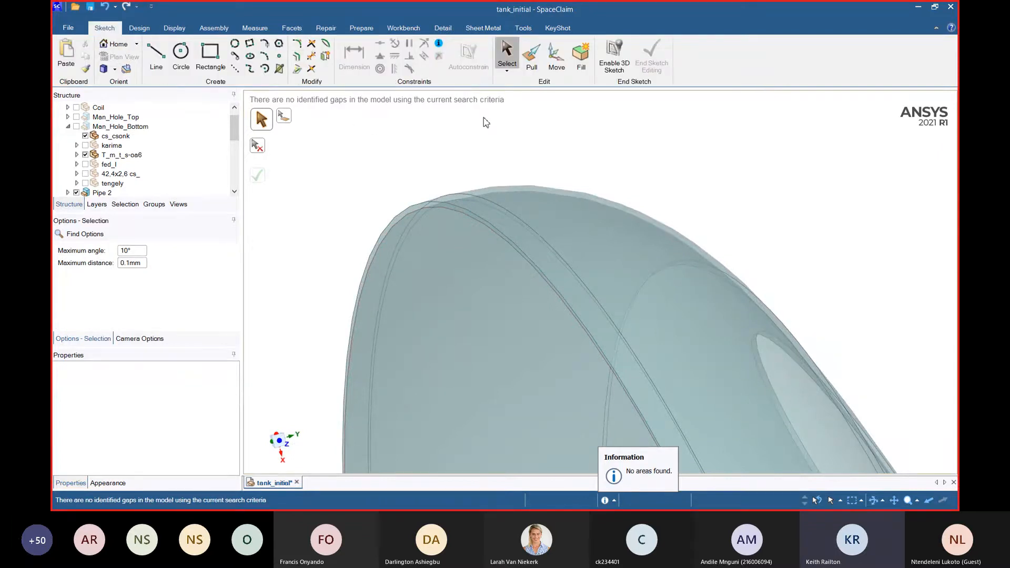
{"action": "left_click", "coordinate": [456, 212]}
{"action": "left_click", "coordinate": [457, 211], "text": "ctrl"}
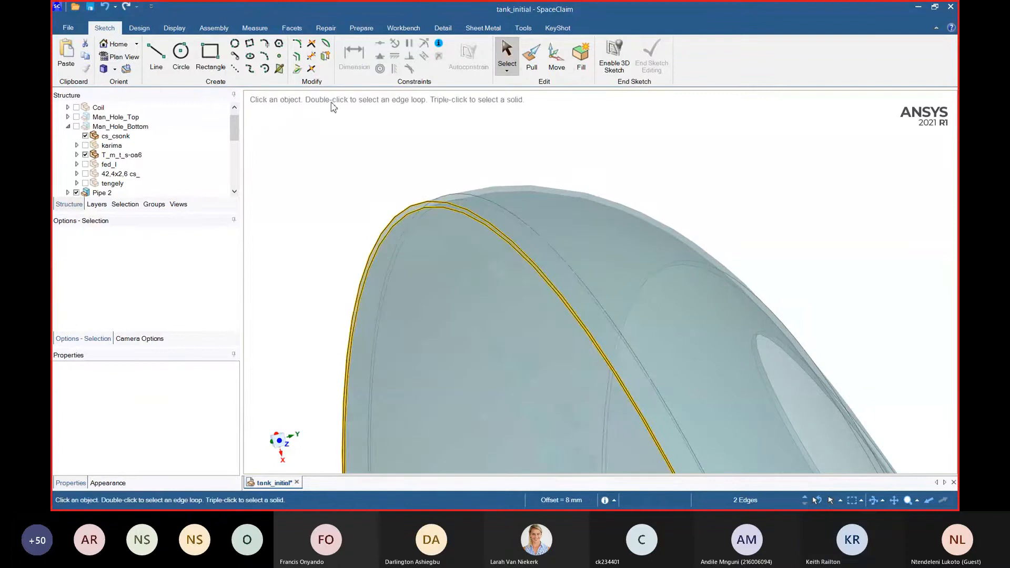
{"action": "left_click", "coordinate": [139, 28]}
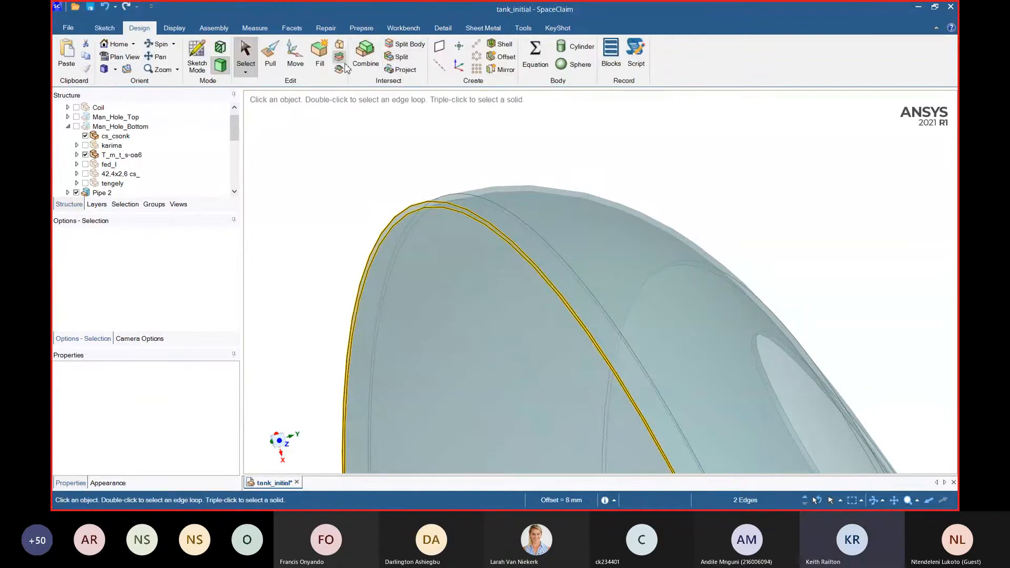
{"action": "left_click", "coordinate": [320, 59]}
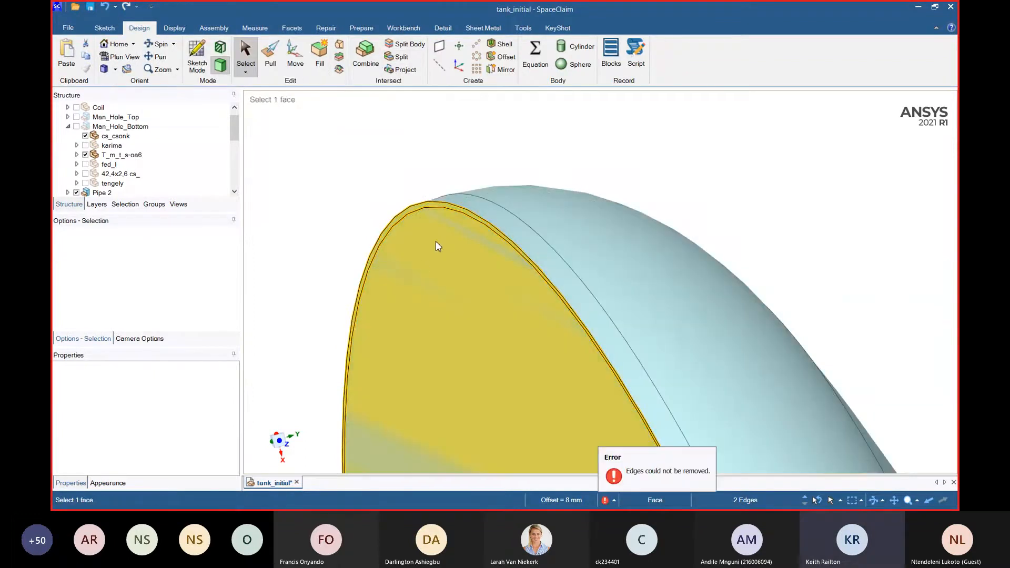
{"action": "key", "text": "ctrl+z"}
{"action": "scroll", "coordinate": [376, 185], "scroll_direction": "down", "scroll_amount": 5}
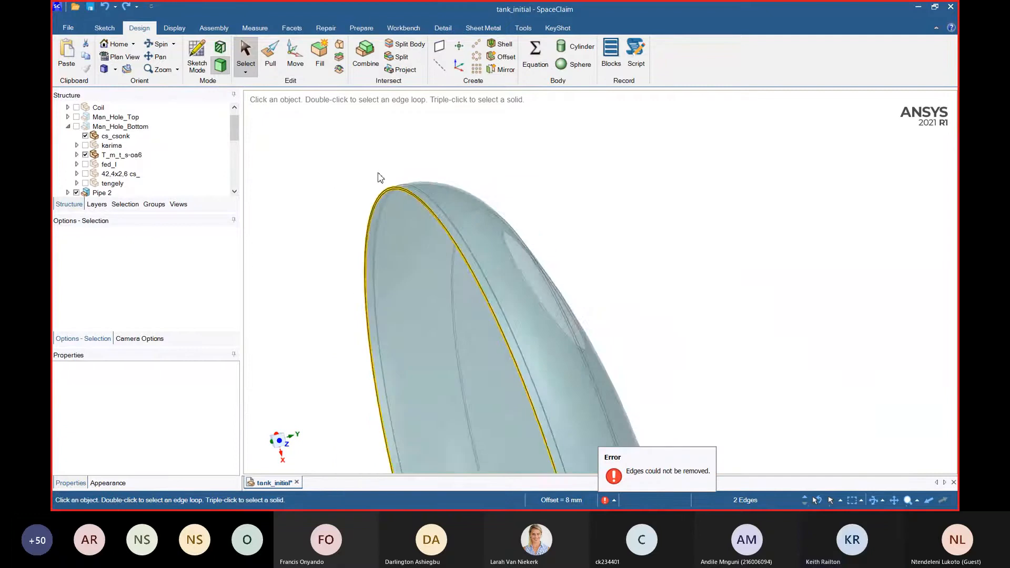
- Reselect the two concentric rim edges of the open head and try Fill on them again with the Extend fill option
{"action": "middle_click_drag", "start_coordinate": [376, 176], "coordinate": [631, 263]}
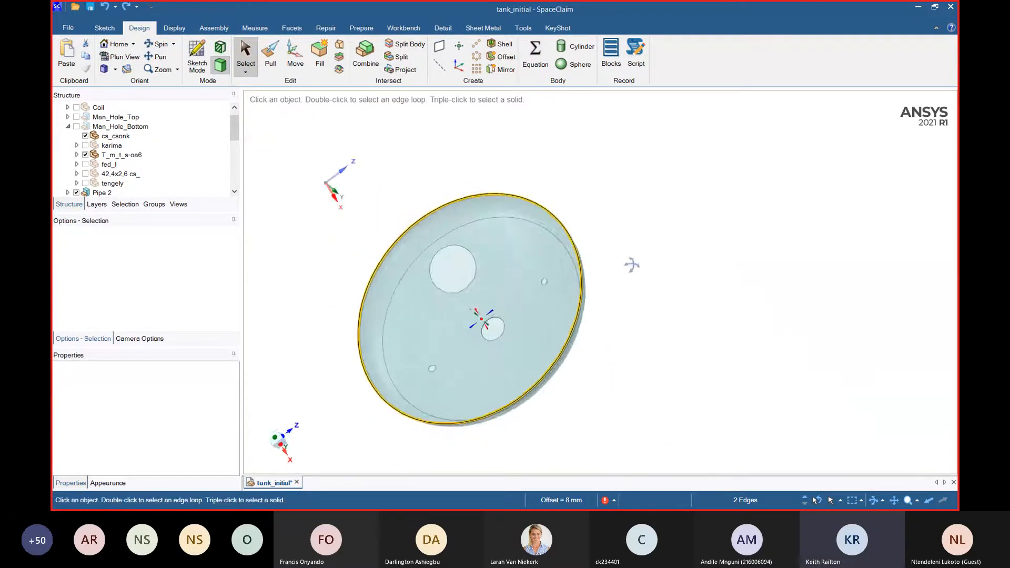
{"action": "scroll", "coordinate": [583, 277], "scroll_direction": "up", "scroll_amount": 5}
{"action": "left_click", "coordinate": [487, 270]}
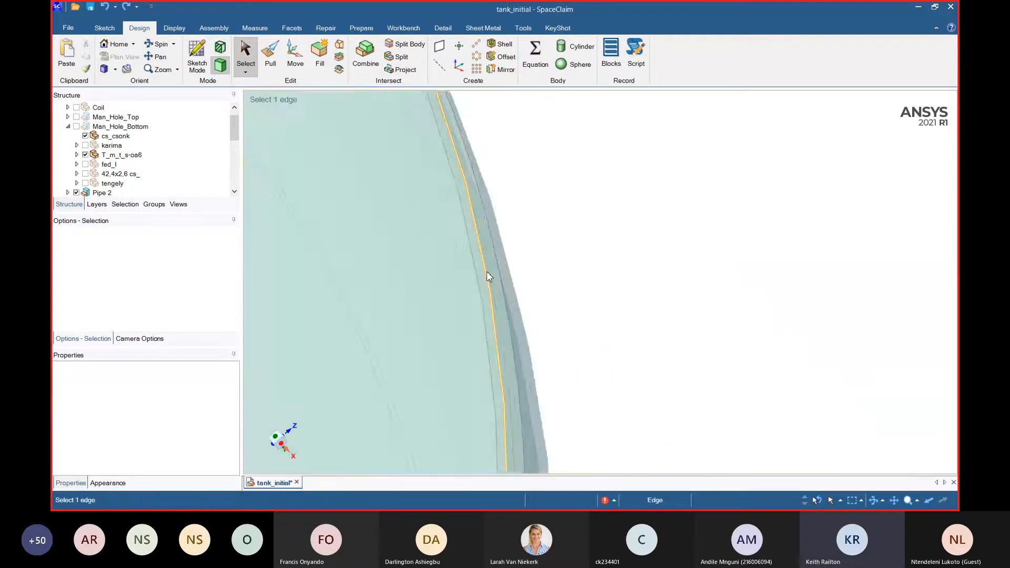
{"action": "middle_click_drag", "start_coordinate": [487, 270], "coordinate": [518, 287]}
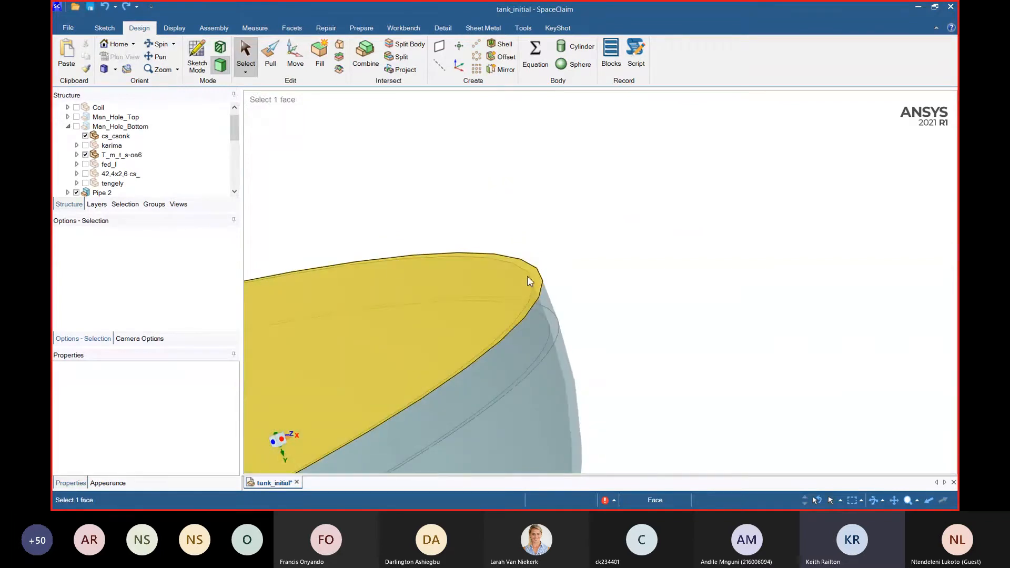
{"action": "left_click", "coordinate": [512, 286]}
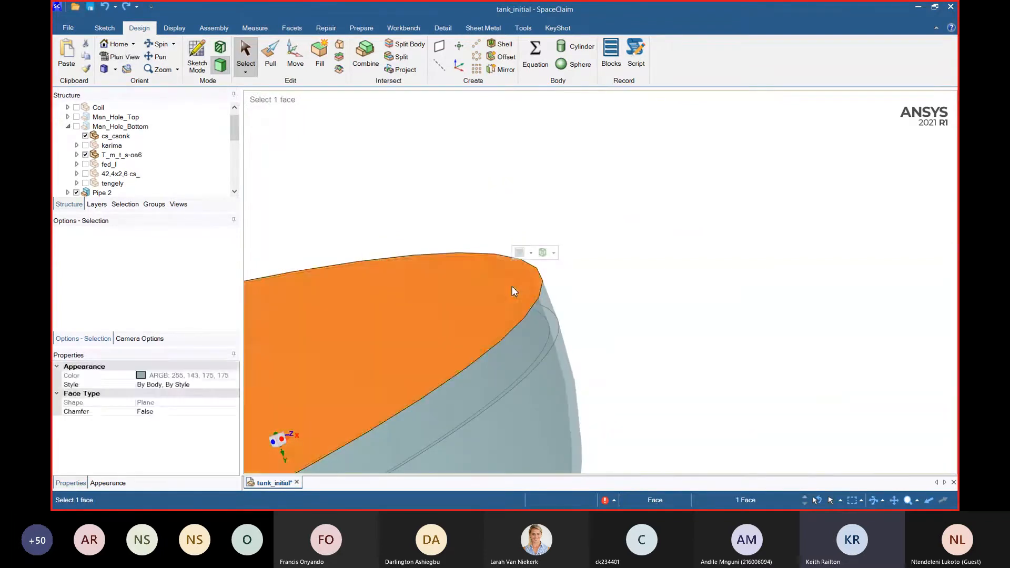
{"action": "key", "text": "Escape"}
{"action": "left_click", "coordinate": [541, 281]}
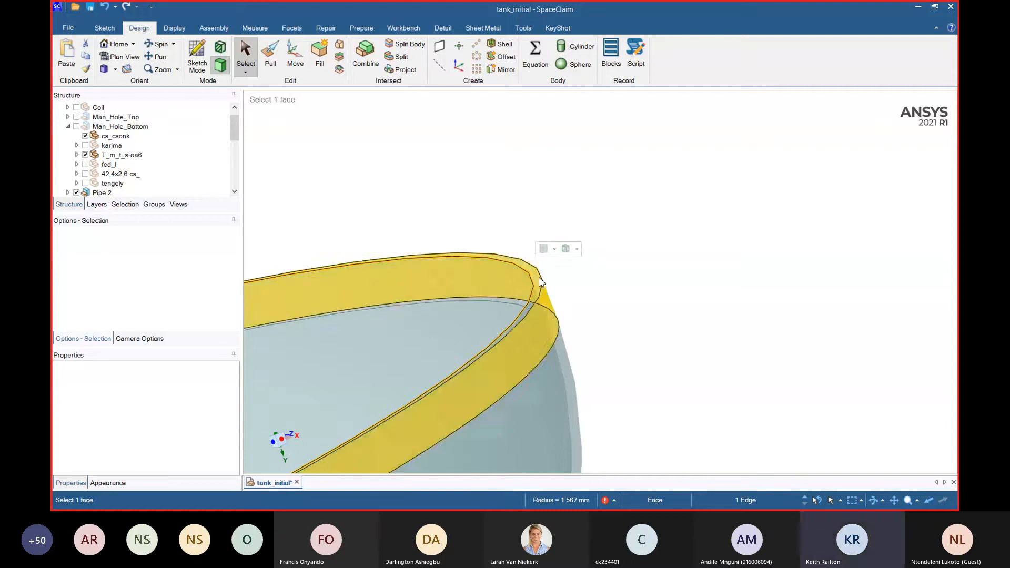
{"action": "left_click", "coordinate": [540, 281], "text": "ctrl"}
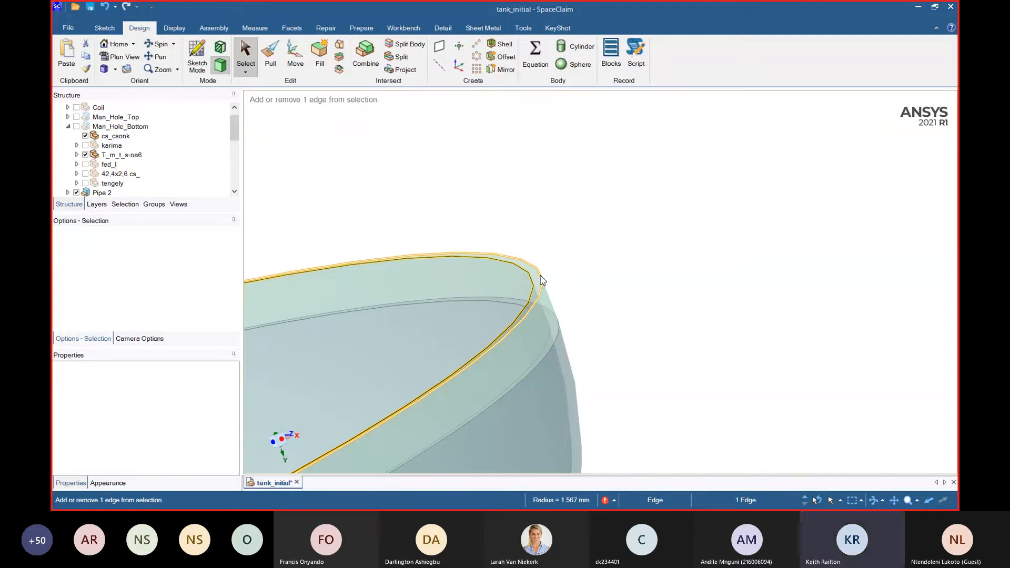
{"action": "left_click", "coordinate": [321, 53]}
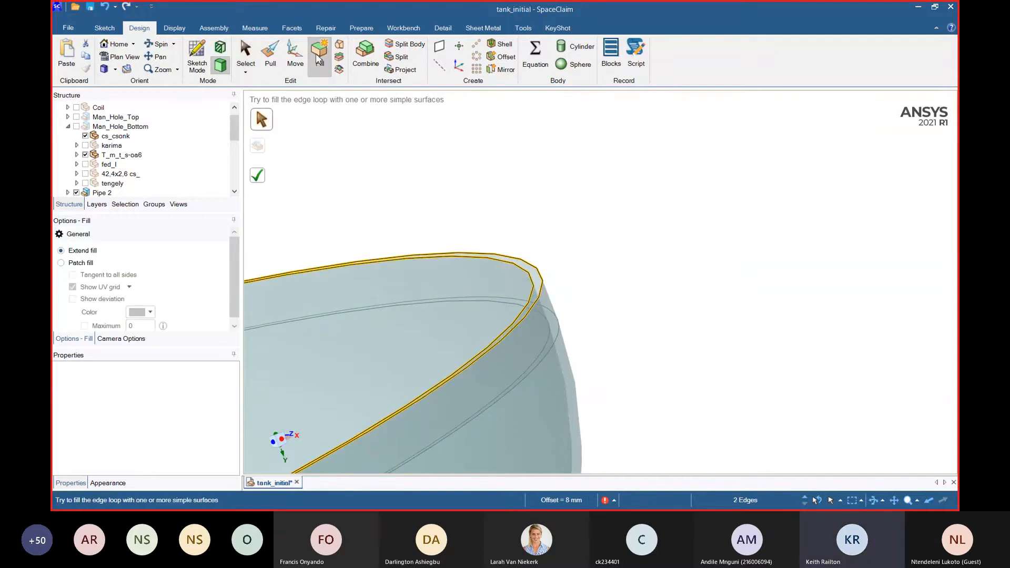
{"action": "middle_click_drag", "start_coordinate": [558, 233], "coordinate": [683, 318]}
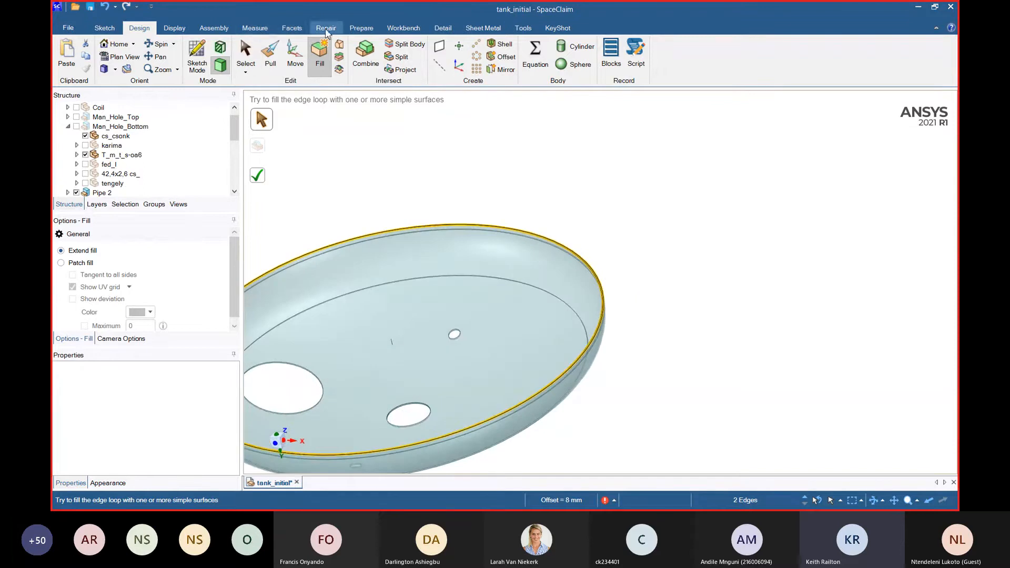
- Try to repair the missing faces along the head's open rim using the Patch option, and undo the repair
{"action": "left_click", "coordinate": [325, 29]}
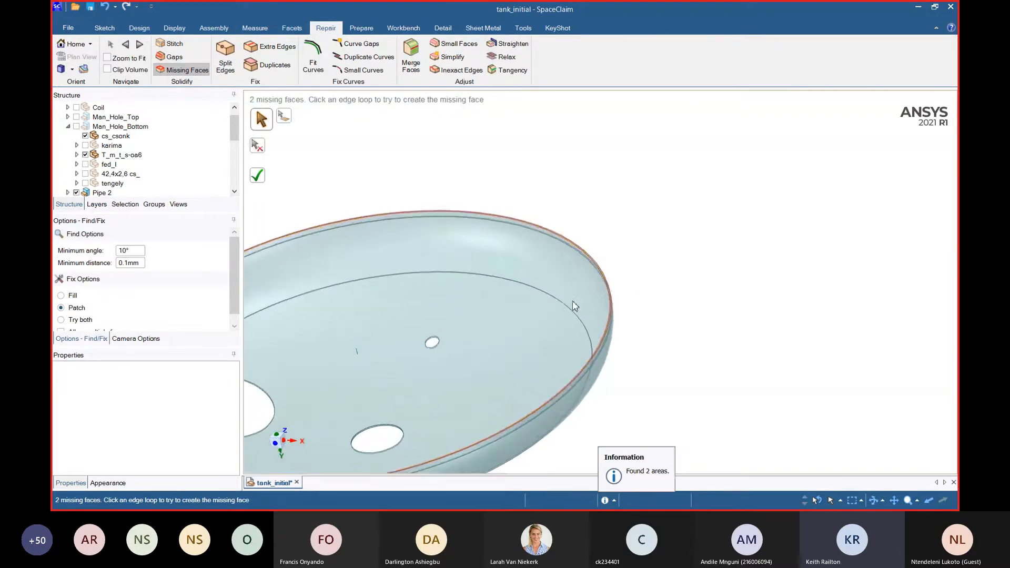
{"action": "scroll", "coordinate": [467, 189], "scroll_direction": "up", "scroll_amount": 5}
{"action": "left_click", "coordinate": [265, 179]}
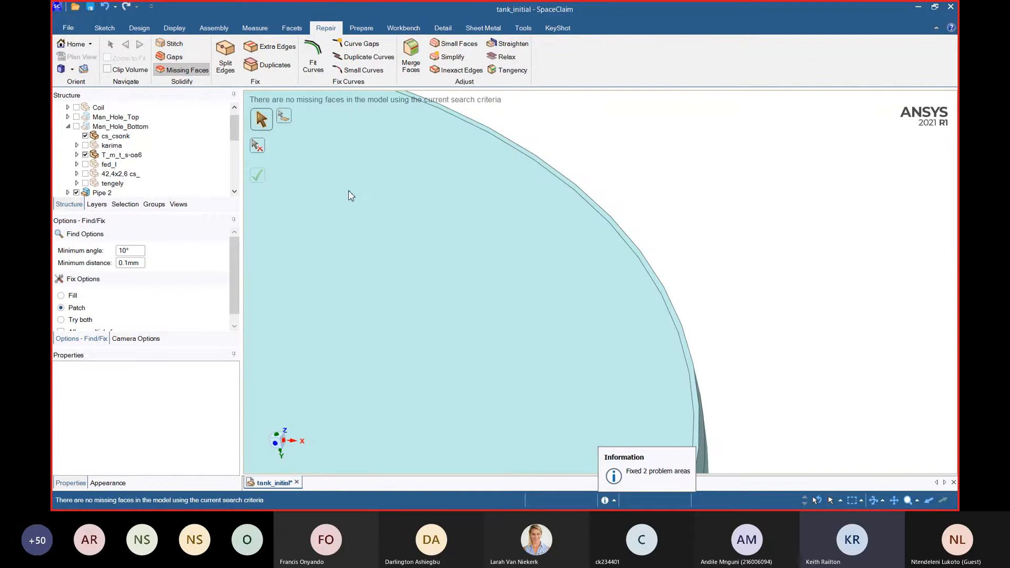
{"action": "scroll", "coordinate": [673, 268], "scroll_direction": "down", "scroll_amount": 8}
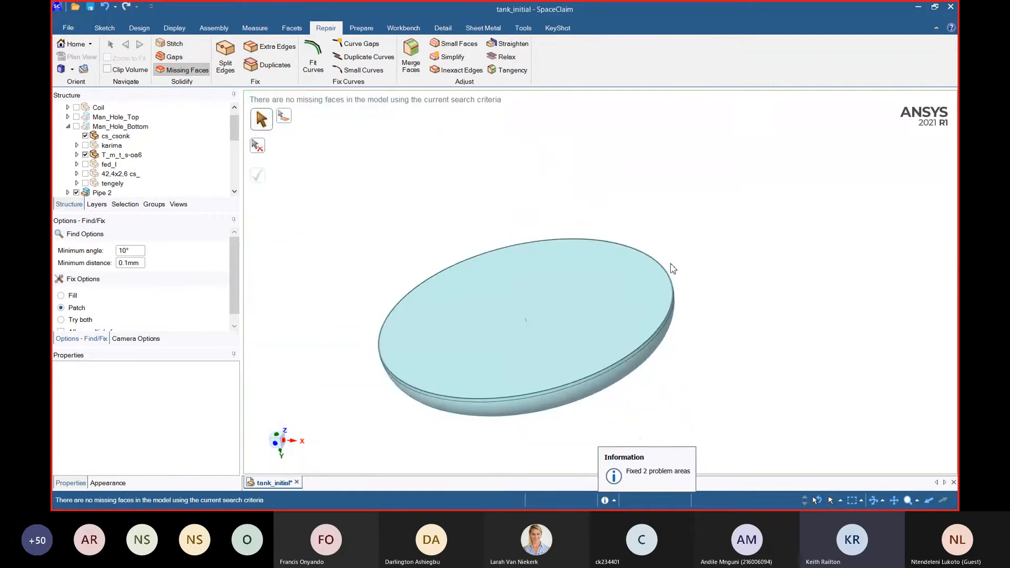
{"action": "key", "text": "ctrl+z"}
{"action": "scroll", "coordinate": [678, 297], "scroll_direction": "up", "scroll_amount": 6}
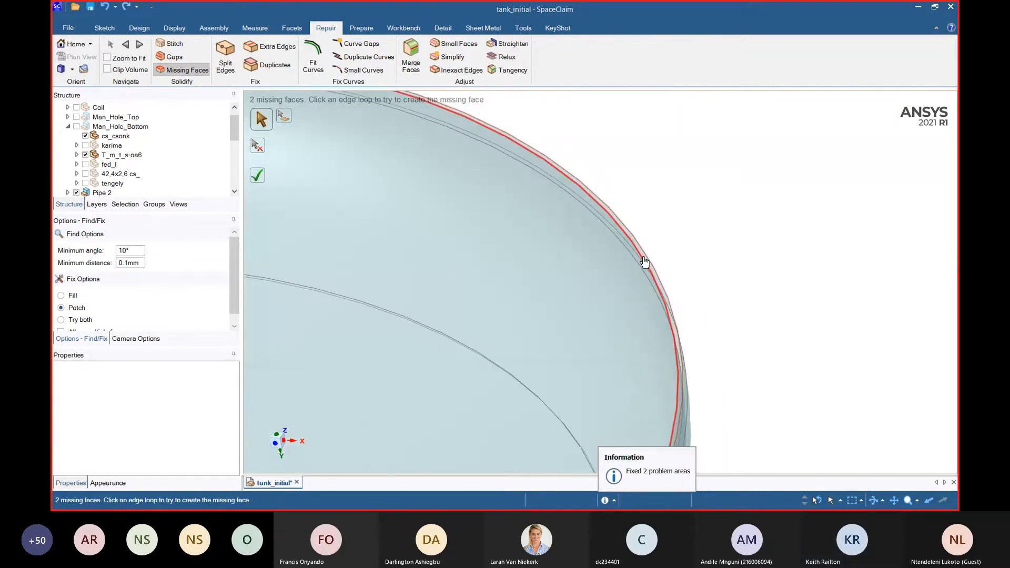
- Extrude the head's inner rim edge about 518 mm outward from the open side as a cylindrical surface
{"action": "left_click", "coordinate": [106, 28]}
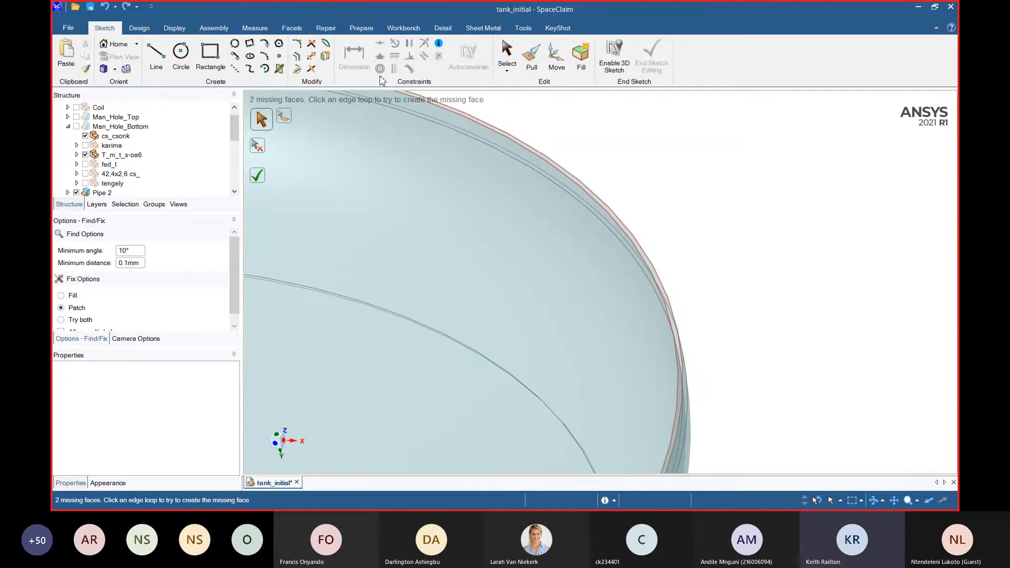
{"action": "left_click", "coordinate": [539, 59]}
{"action": "left_click", "coordinate": [637, 255]}
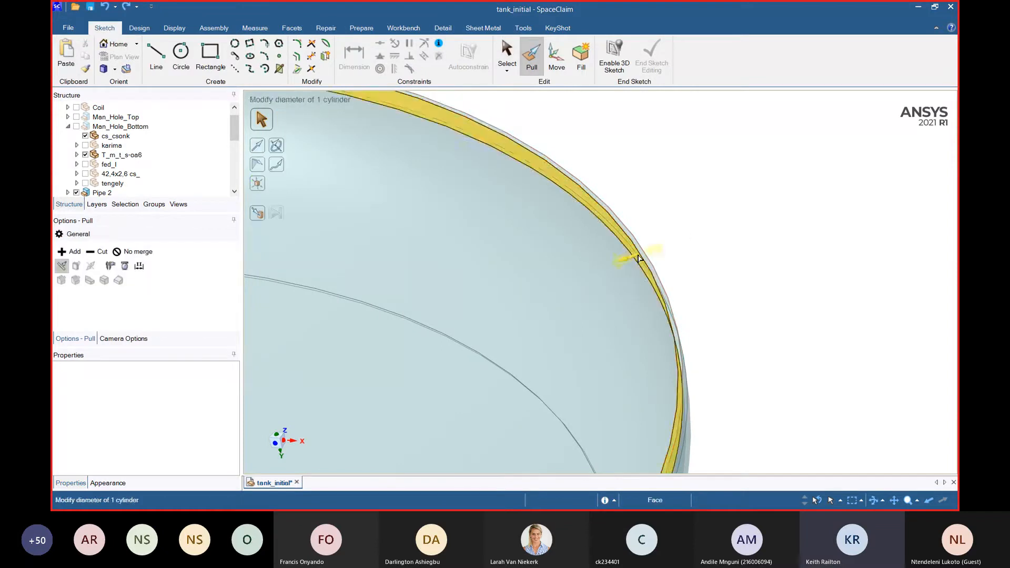
{"action": "scroll", "coordinate": [639, 256], "scroll_direction": "down", "scroll_amount": 6}
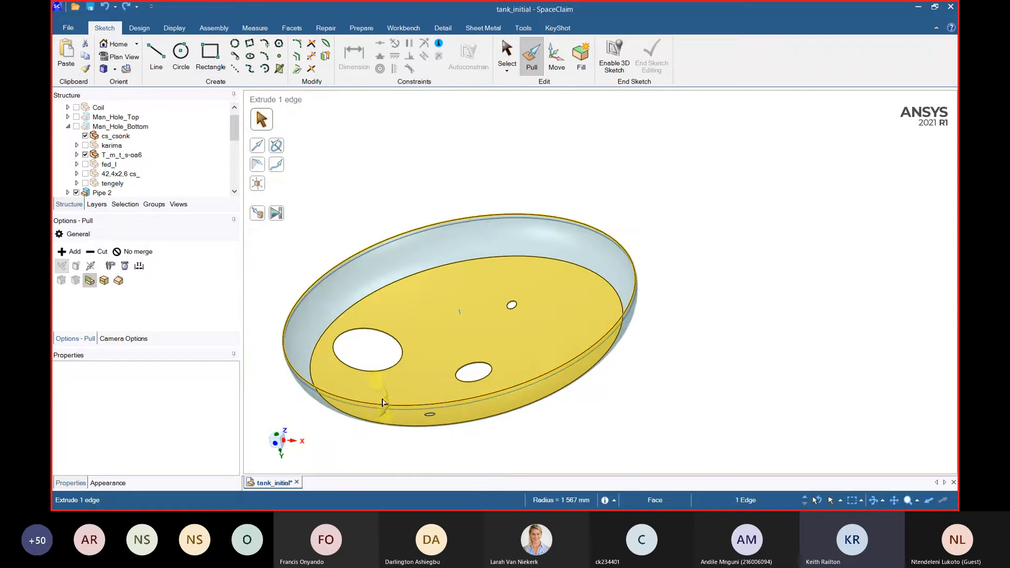
{"action": "key", "text": "space"}
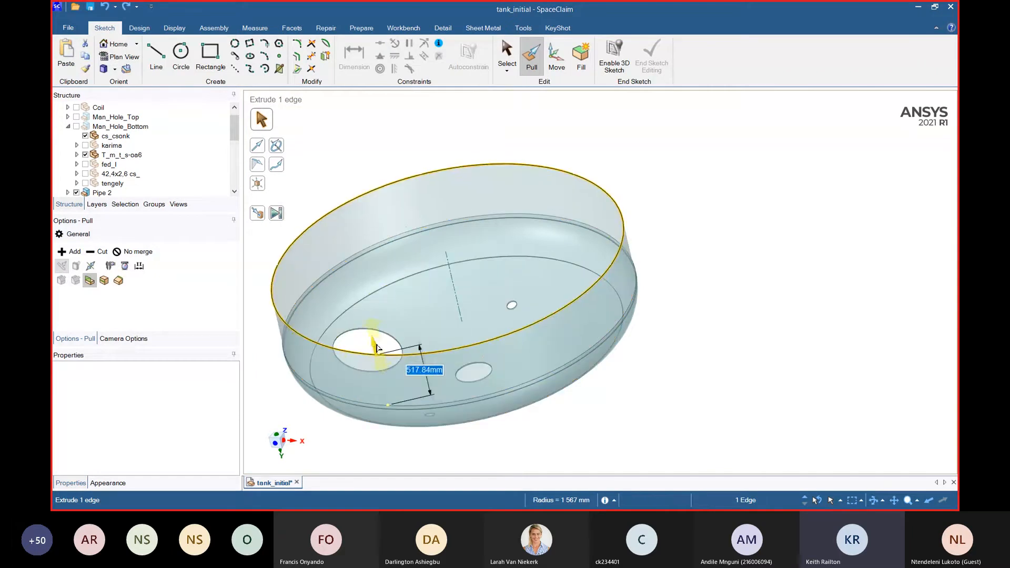
{"action": "scroll", "coordinate": [447, 383], "scroll_direction": "up", "scroll_amount": 5}
{"action": "scroll", "coordinate": [447, 382], "scroll_direction": "down", "scroll_amount": 3}
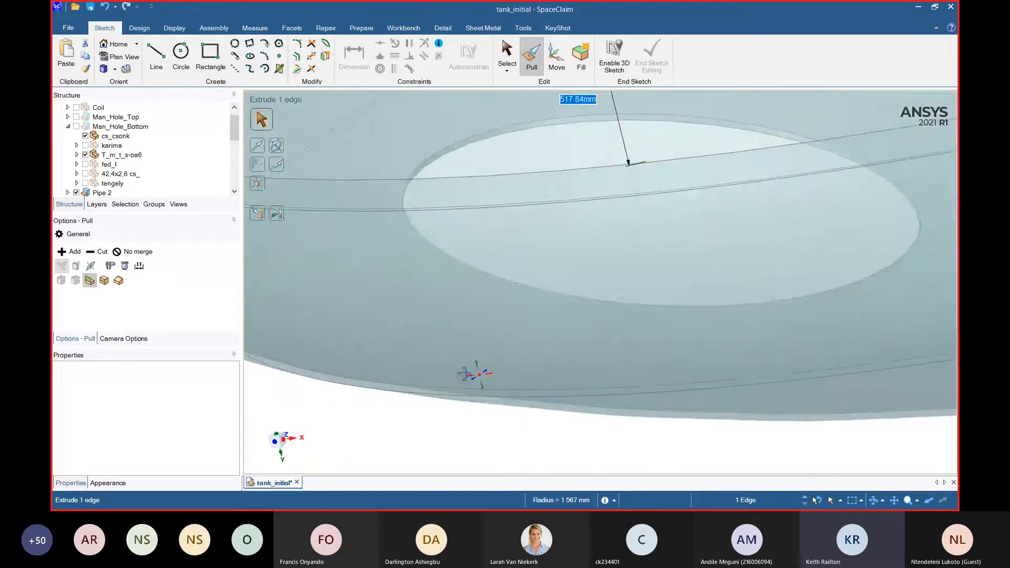
{"action": "scroll", "coordinate": [459, 414], "scroll_direction": "down", "scroll_amount": 3}
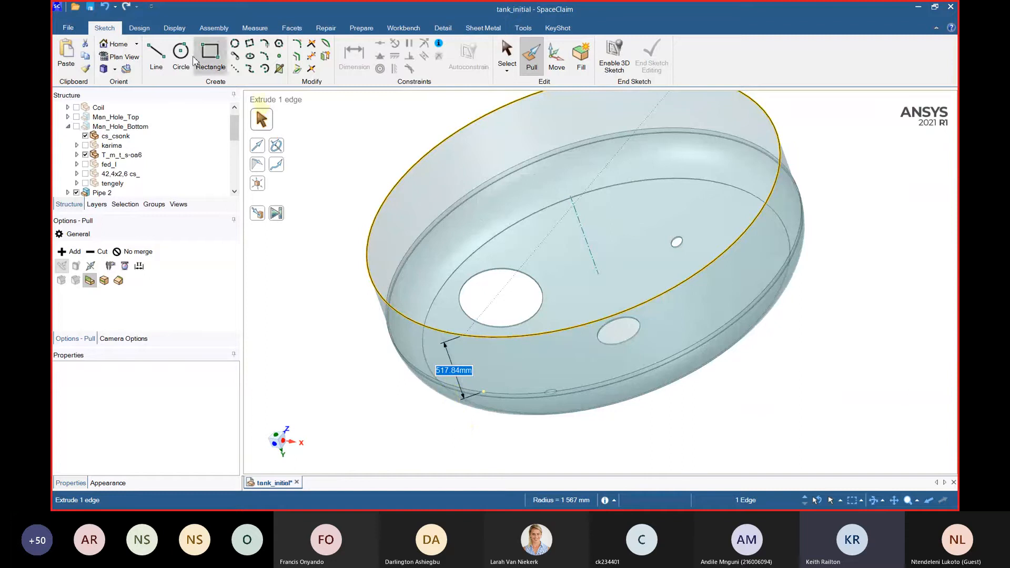
- Try to split the head body with Split Body, using the narrow ring face along the rim as the cutter
{"action": "left_click", "coordinate": [140, 28]}
{"action": "left_click", "coordinate": [398, 46]}
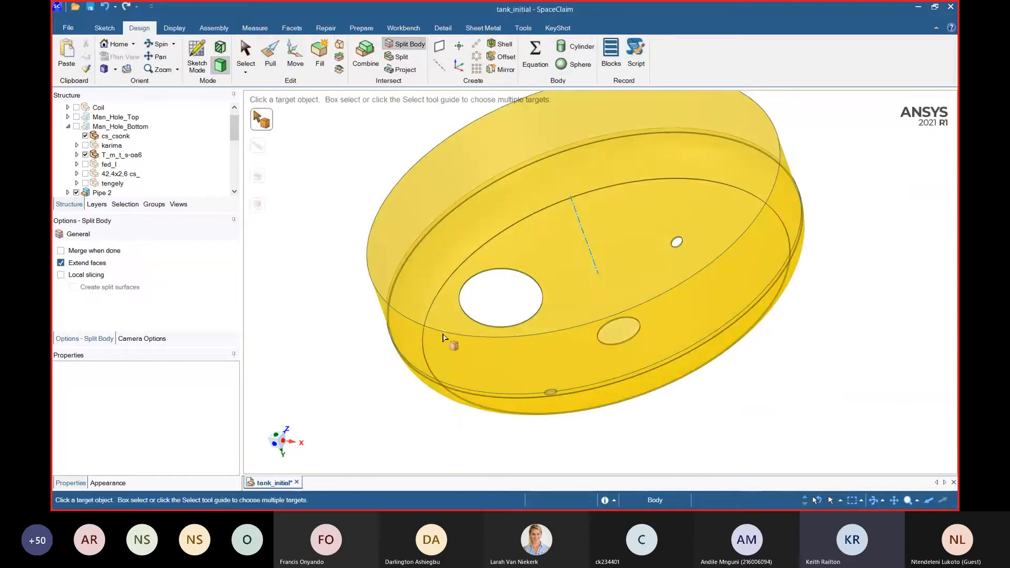
{"action": "left_click", "coordinate": [443, 354]}
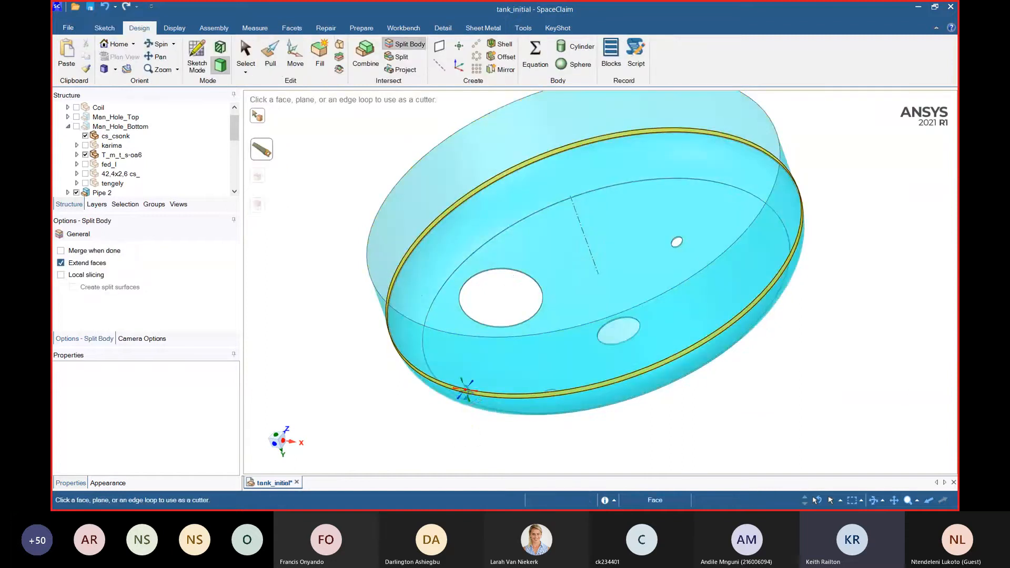
{"action": "middle_click_drag", "start_coordinate": [465, 390], "coordinate": [500, 347]}
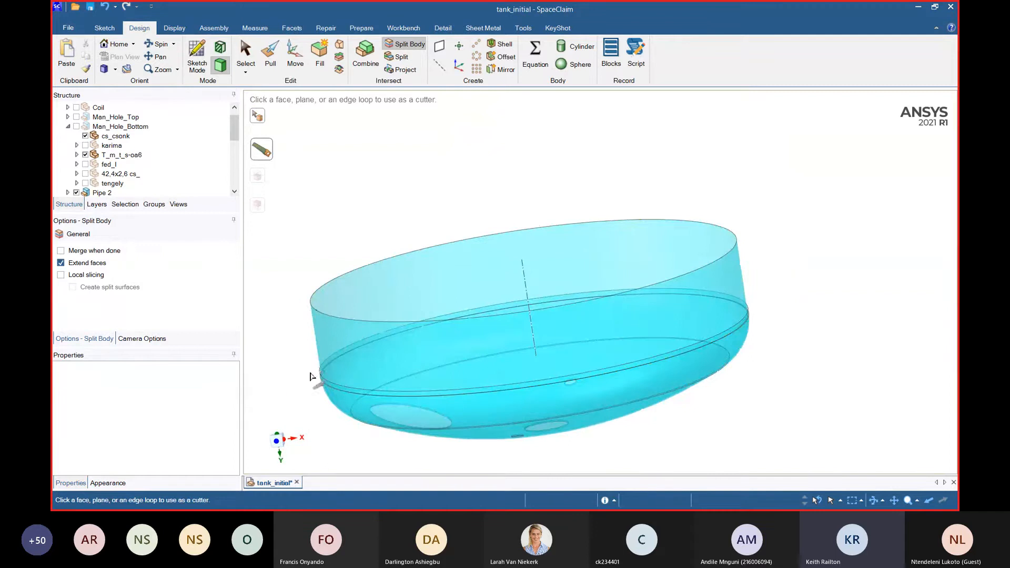
{"action": "scroll", "coordinate": [311, 375], "scroll_direction": "up", "scroll_amount": 8}
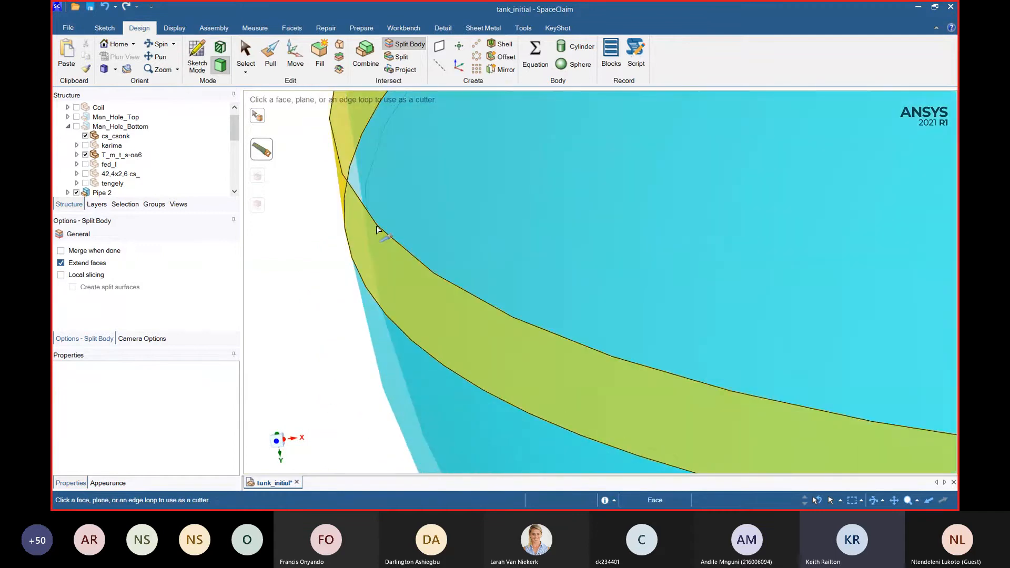
{"action": "left_click", "coordinate": [377, 230]}
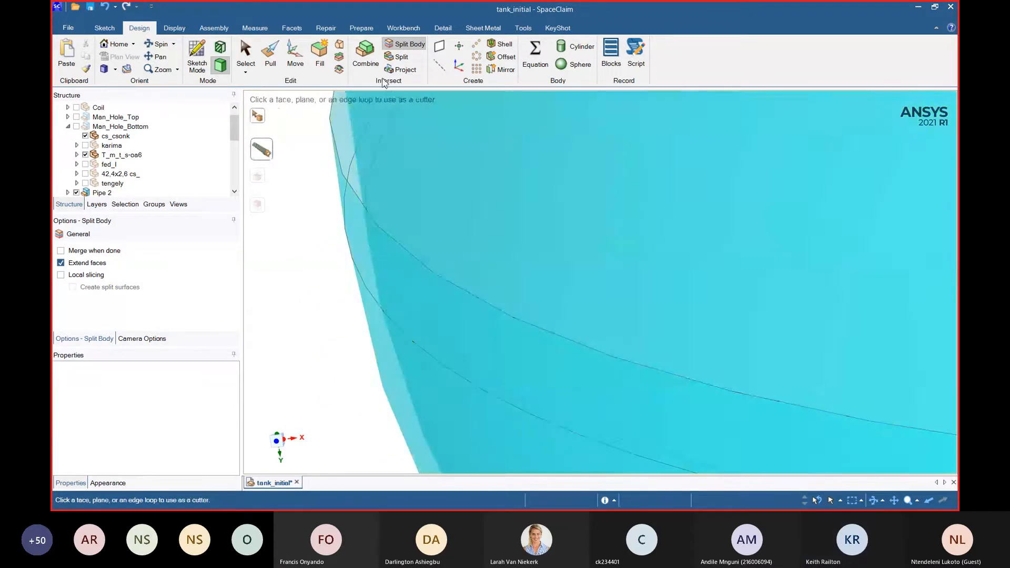
- Try to split the extruded cylindrical face of the head using a splitter face
{"action": "left_click", "coordinate": [401, 58]}
{"action": "left_click", "coordinate": [384, 222]}
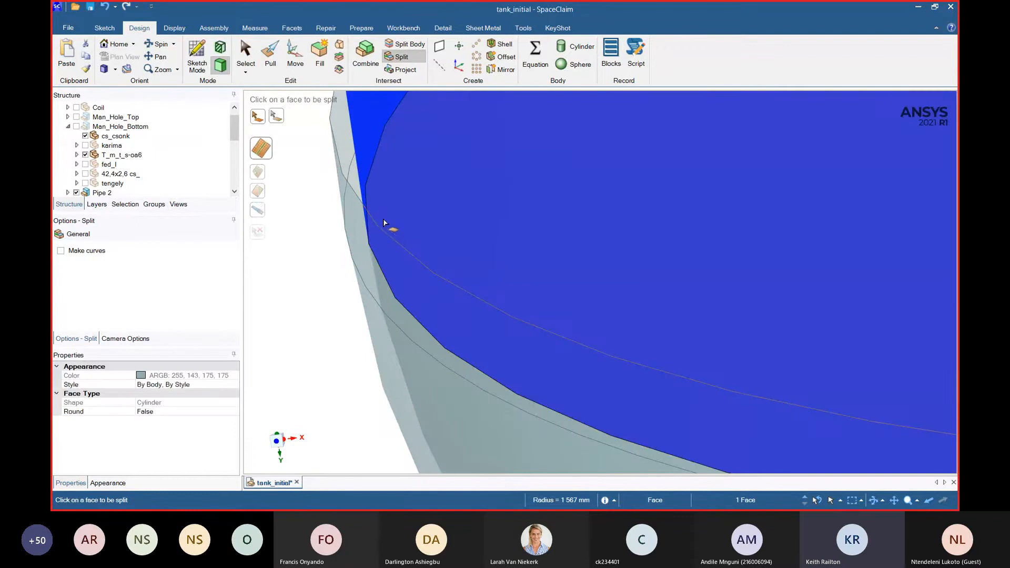
{"action": "left_click", "coordinate": [258, 213]}
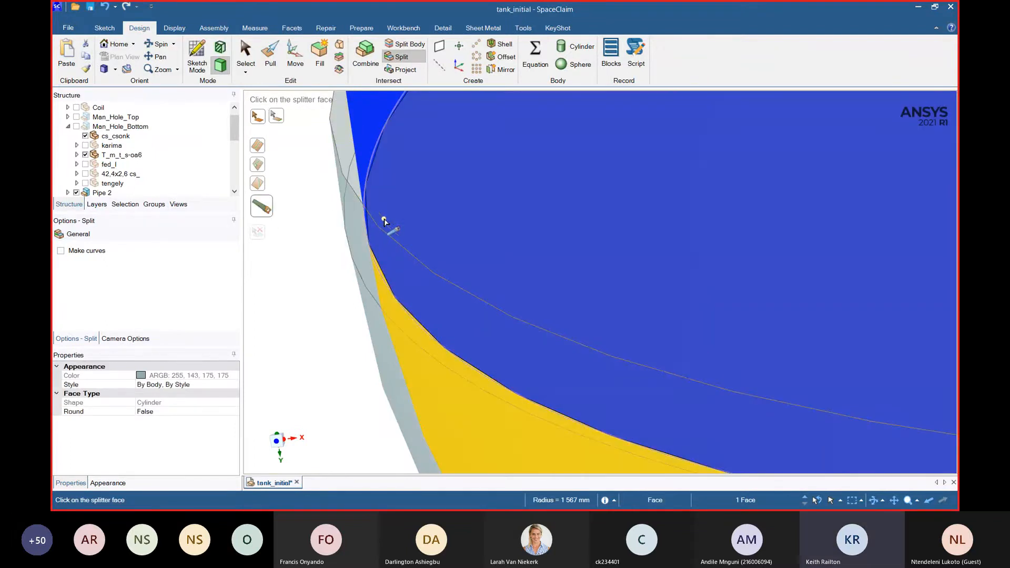
{"action": "scroll", "coordinate": [384, 223], "scroll_direction": "down", "scroll_amount": 10}
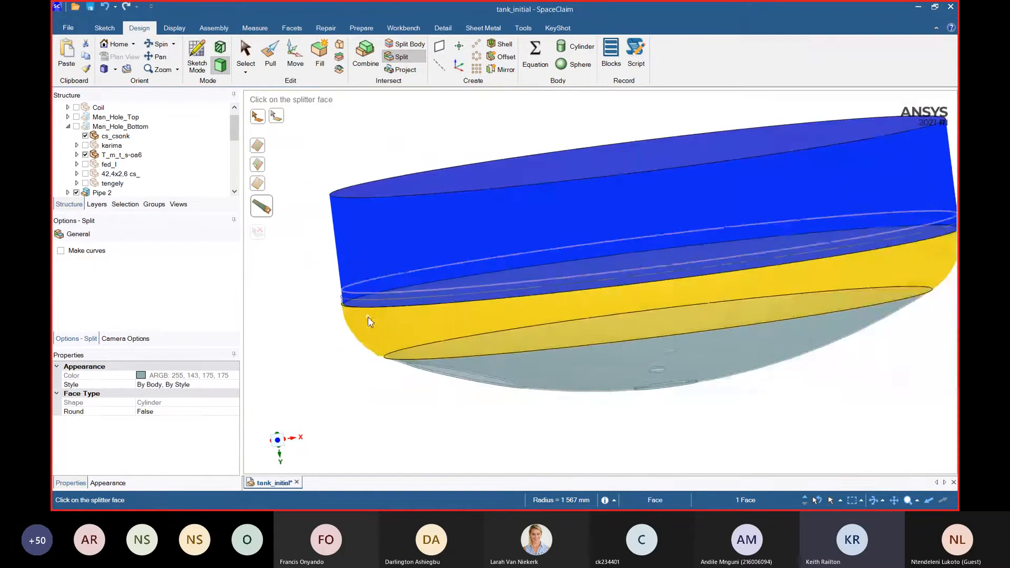
- Create a plane from the selected cylindrical face, undo it and cancel the face split
{"action": "left_click", "coordinate": [438, 48]}
{"action": "scroll", "coordinate": [436, 239], "scroll_direction": "down", "scroll_amount": 5}
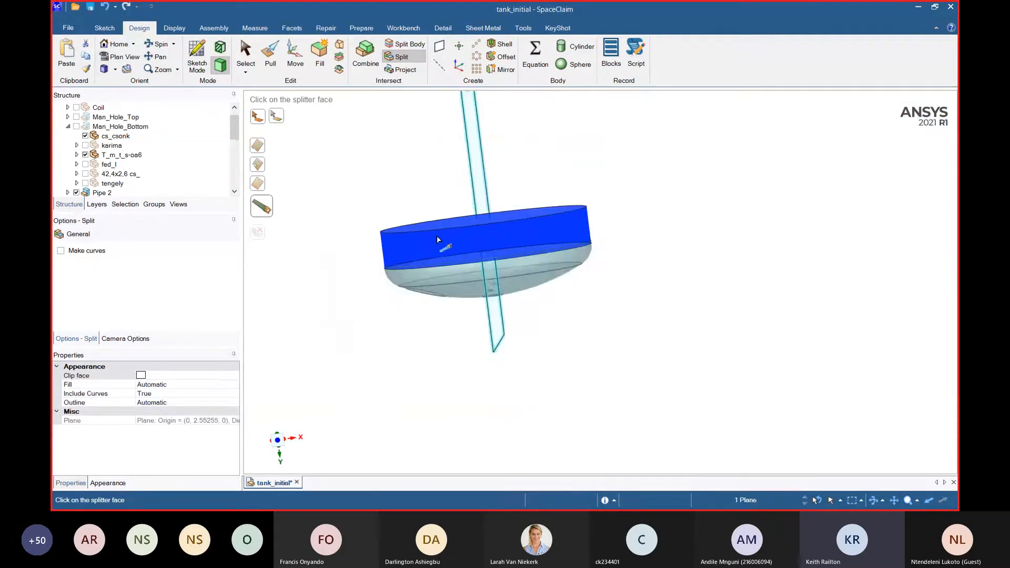
{"action": "key", "text": "ctrl+z"}
{"action": "key", "text": "Escape"}
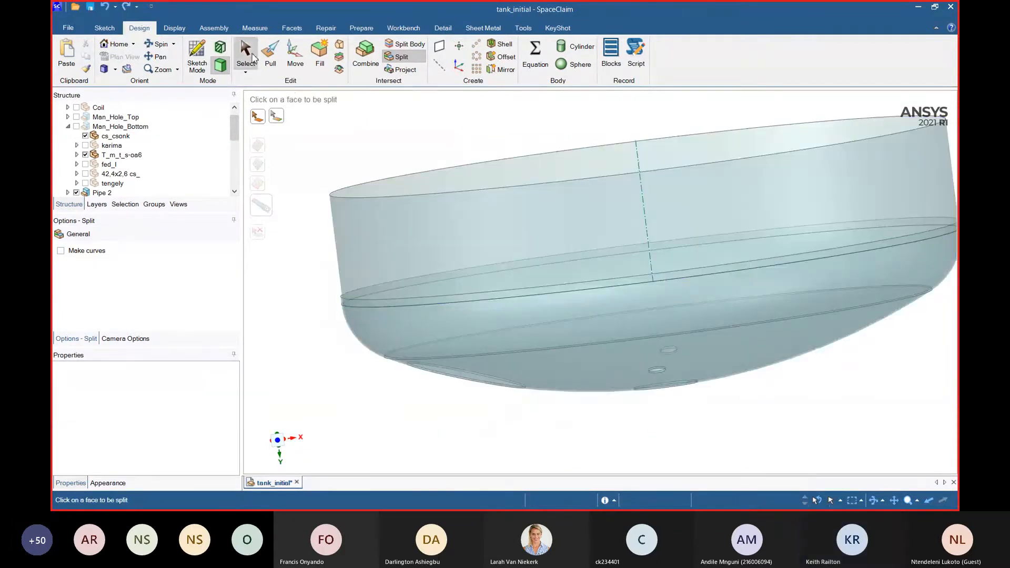
- Create a plane on the circular outer rim edge of the open head
{"action": "left_click", "coordinate": [247, 55]}
{"action": "scroll", "coordinate": [394, 158], "scroll_direction": "down", "scroll_amount": 5}
{"action": "left_click", "coordinate": [439, 46]}
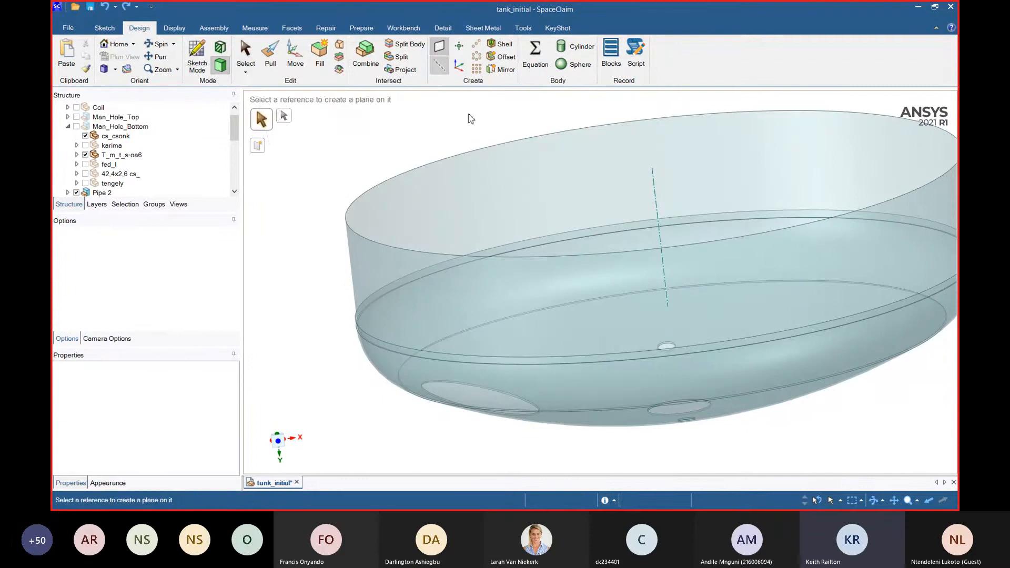
{"action": "scroll", "coordinate": [372, 345], "scroll_direction": "up", "scroll_amount": 6}
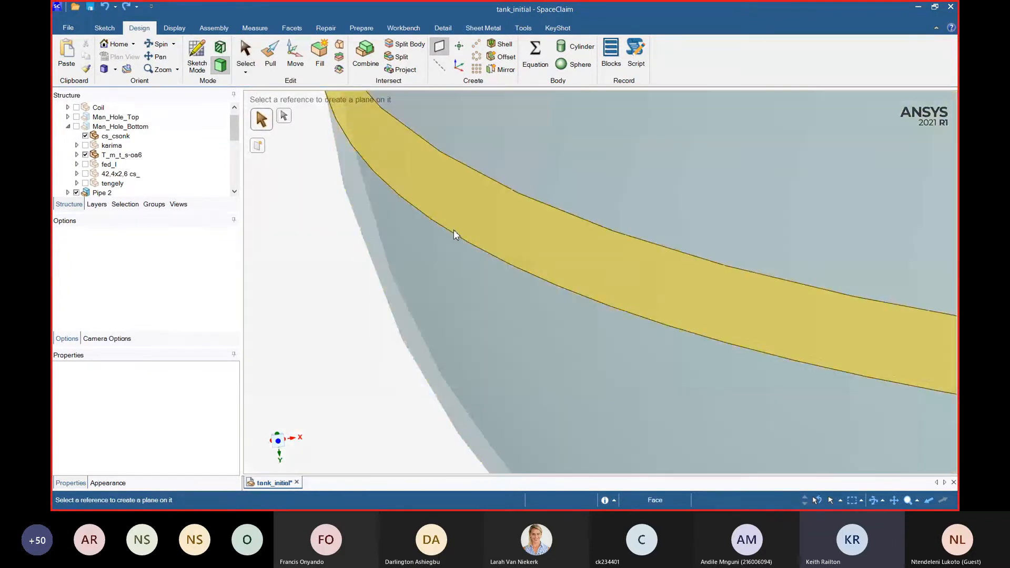
{"action": "middle_click_drag", "start_coordinate": [456, 238], "coordinate": [355, 160]}
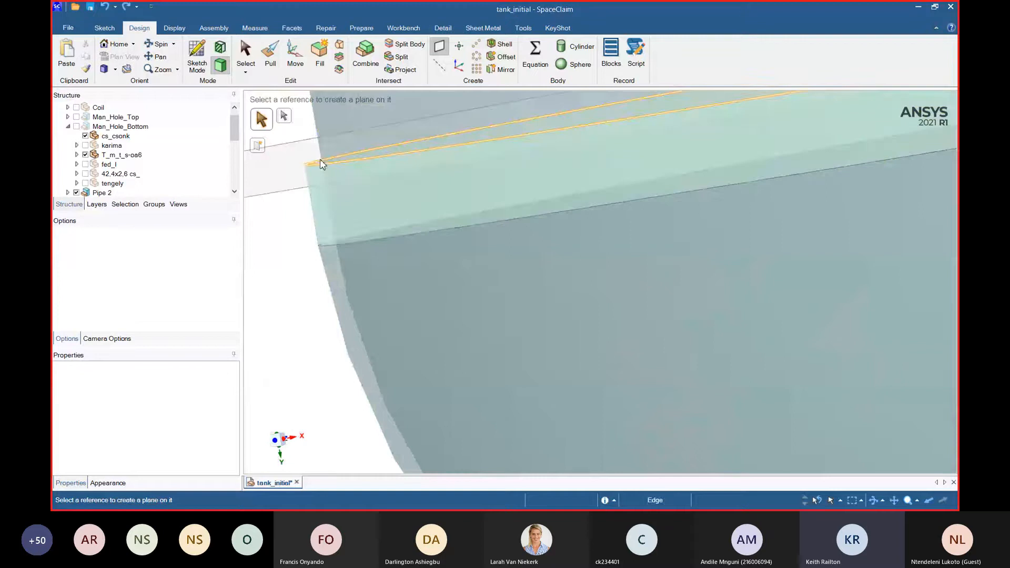
{"action": "left_click", "coordinate": [319, 159]}
{"action": "scroll", "coordinate": [274, 350], "scroll_direction": "down", "scroll_amount": 10}
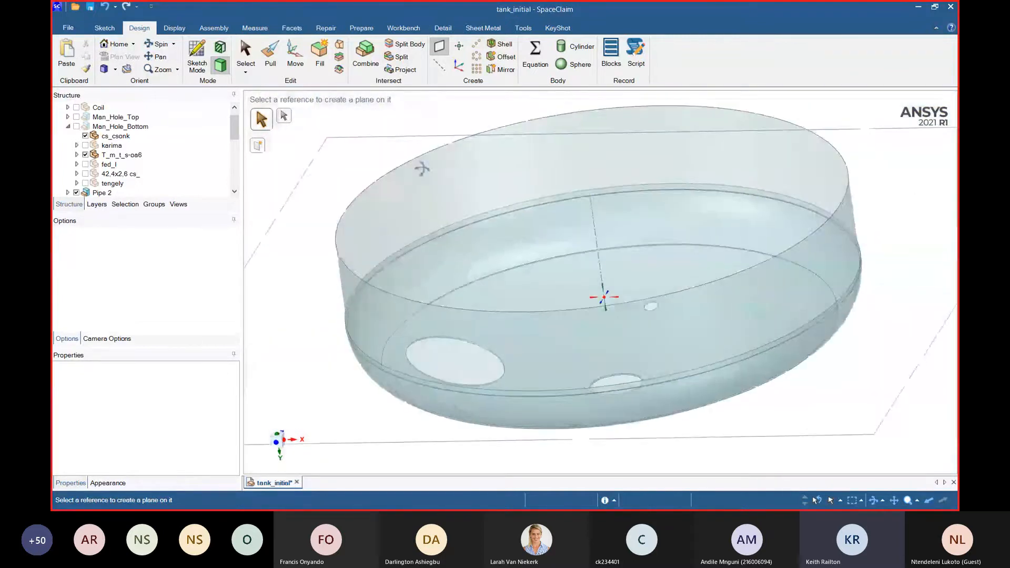
- Split the cylindrical face at the rim plane and delete the part that extends above the rim
{"action": "left_click", "coordinate": [409, 56]}
{"action": "left_click", "coordinate": [389, 345]}
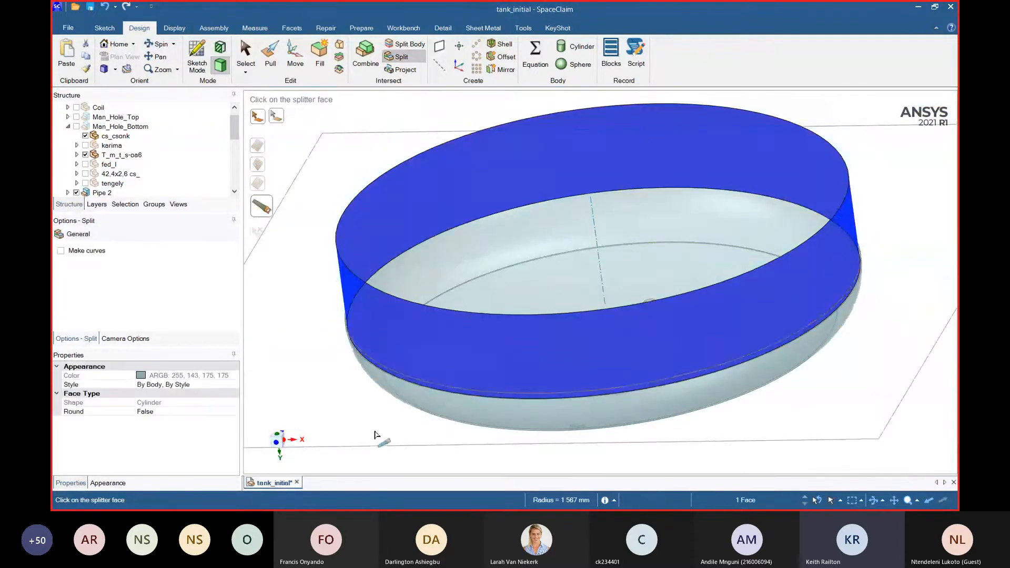
{"action": "left_click", "coordinate": [375, 451]}
{"action": "left_click", "coordinate": [408, 349]}
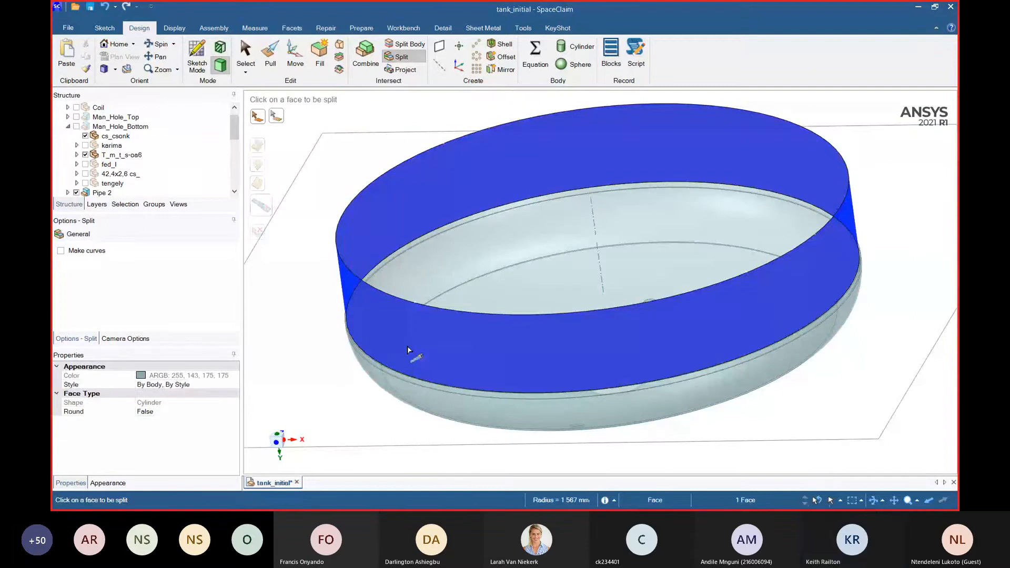
{"action": "key", "text": "Delete"}
- Try to repair the head's missing faces again with the Patch option, and undo the repair
{"action": "left_click", "coordinate": [361, 28]}
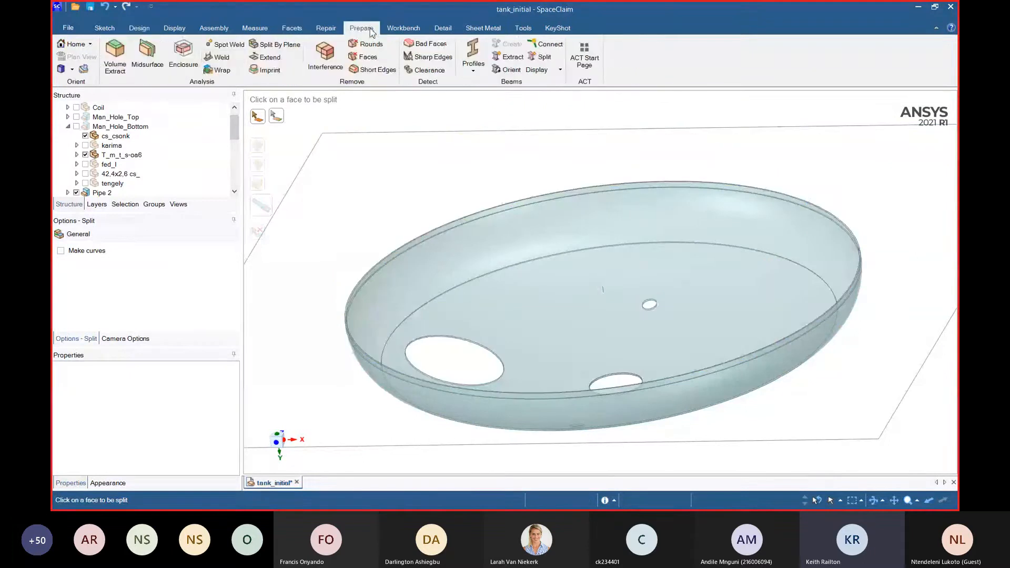
{"action": "left_click", "coordinate": [404, 30]}
{"action": "left_click", "coordinate": [326, 28]}
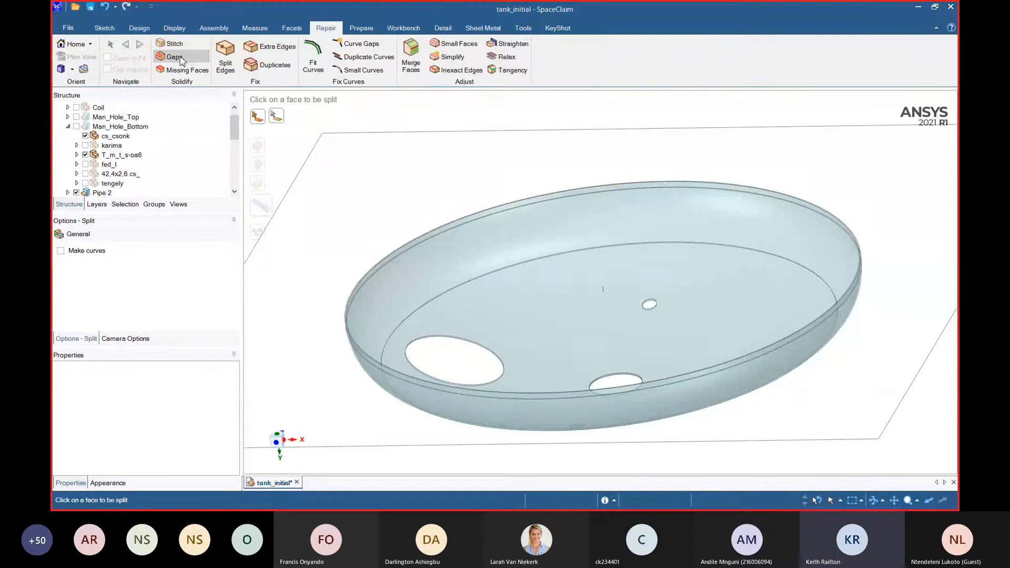
{"action": "left_click", "coordinate": [186, 70]}
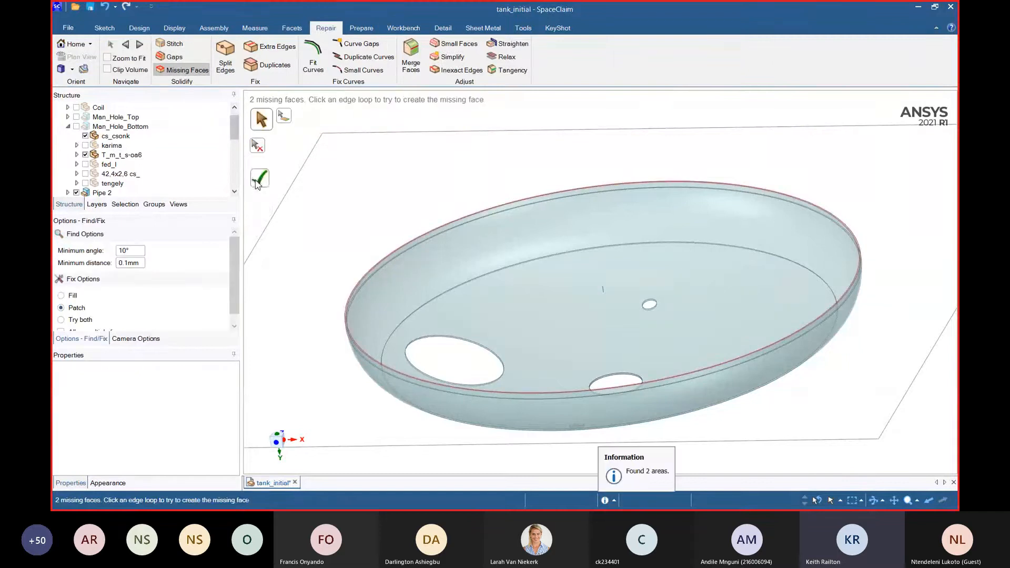
{"action": "left_click", "coordinate": [259, 180]}
{"action": "scroll", "coordinate": [470, 315], "scroll_direction": "down", "scroll_amount": 5}
{"action": "scroll", "coordinate": [508, 334], "scroll_direction": "up", "scroll_amount": 4}
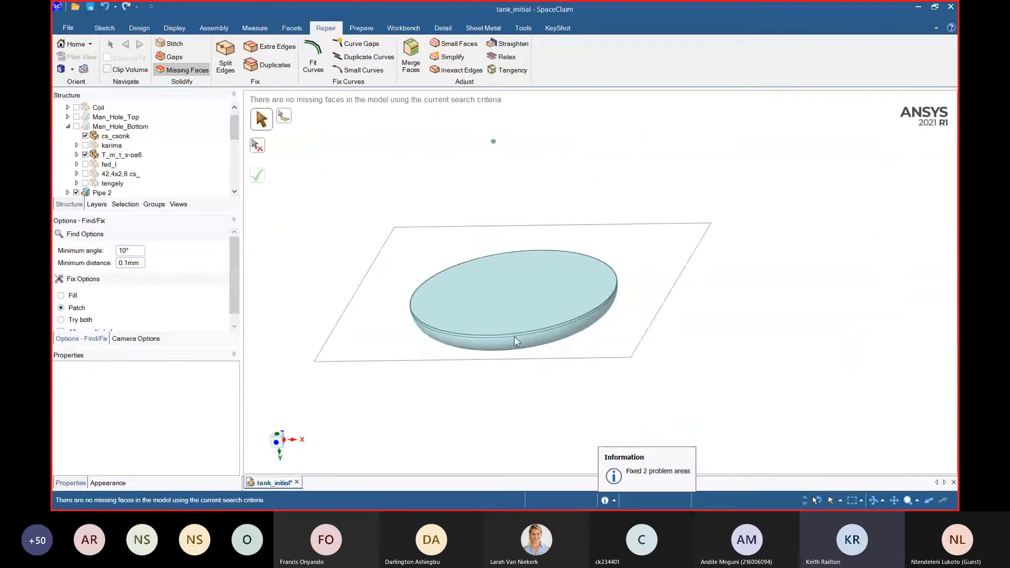
{"action": "middle_click_drag", "start_coordinate": [627, 419], "coordinate": [621, 405]}
{"action": "key", "text": "ctrl+z"}
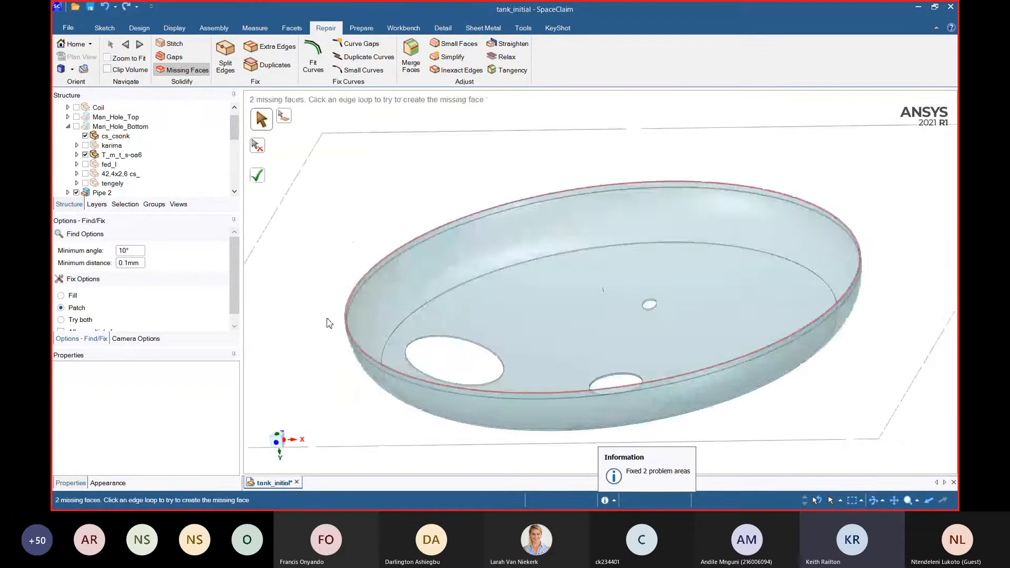
- Select the inner and outer rim edges of the trimmed head for a Fill with the Extend fill option
{"action": "scroll", "coordinate": [331, 321], "scroll_direction": "up", "scroll_amount": 6}
{"action": "scroll", "coordinate": [364, 293], "scroll_direction": "up", "scroll_amount": 4}
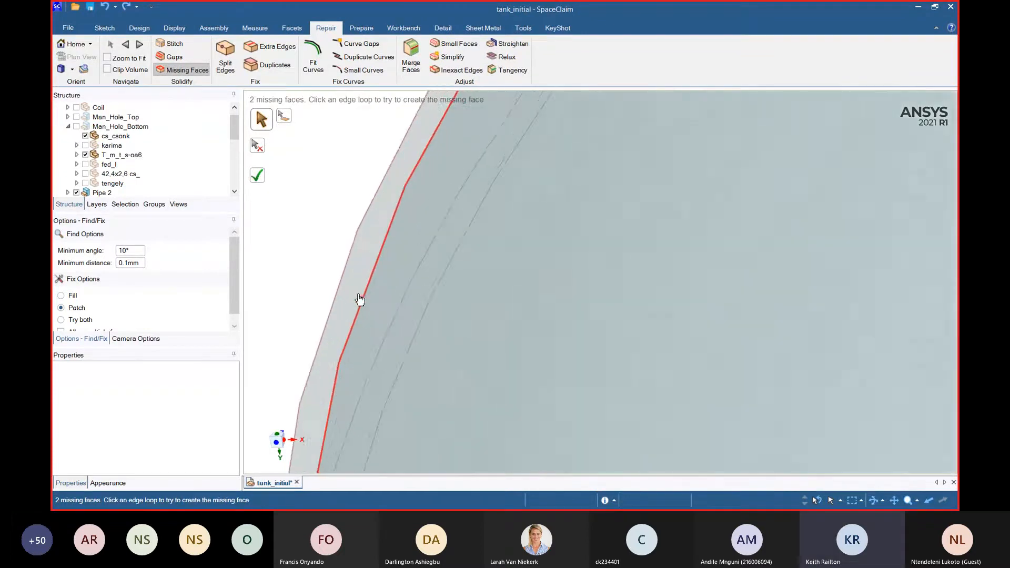
{"action": "scroll", "coordinate": [347, 284], "scroll_direction": "down", "scroll_amount": 4}
{"action": "left_click", "coordinate": [115, 32]}
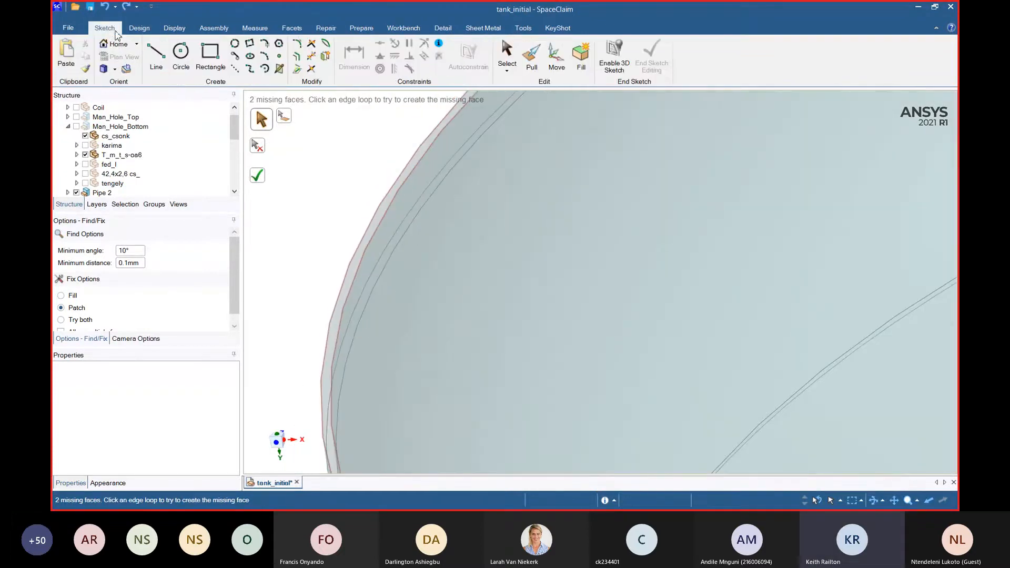
{"action": "left_click", "coordinate": [581, 53]}
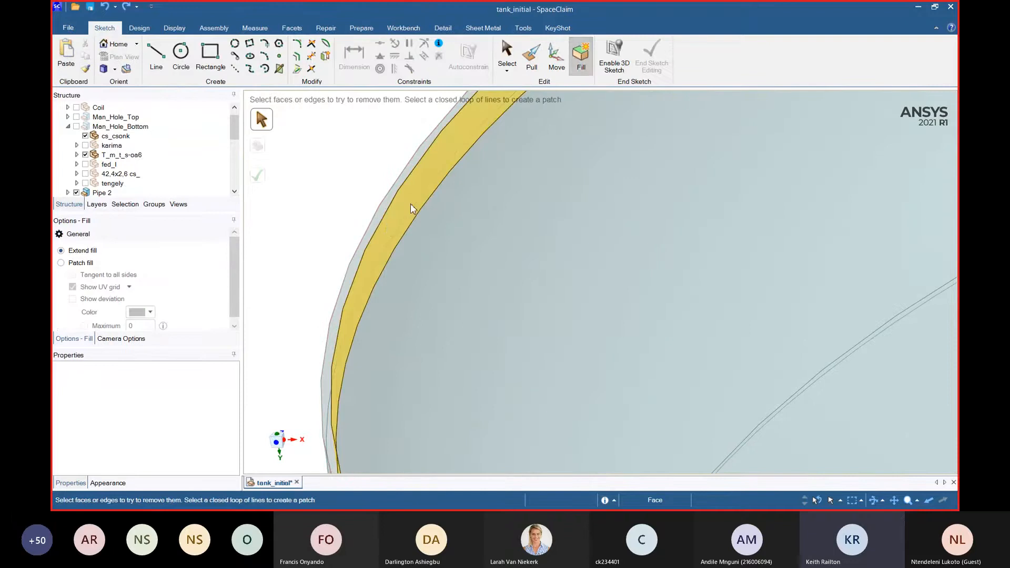
{"action": "left_click", "coordinate": [376, 234]}
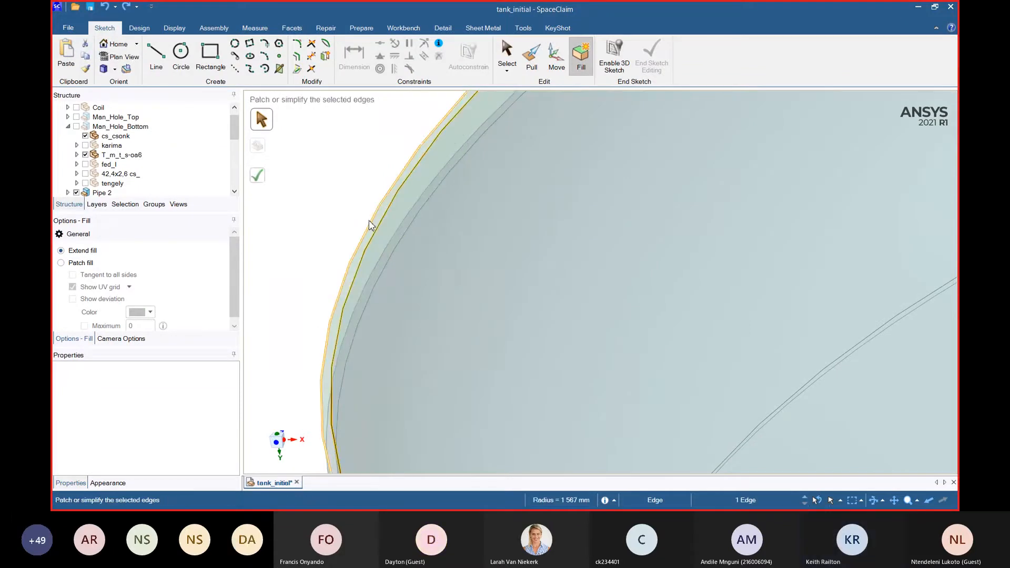
{"action": "scroll", "coordinate": [315, 213], "scroll_direction": "down", "scroll_amount": 3}
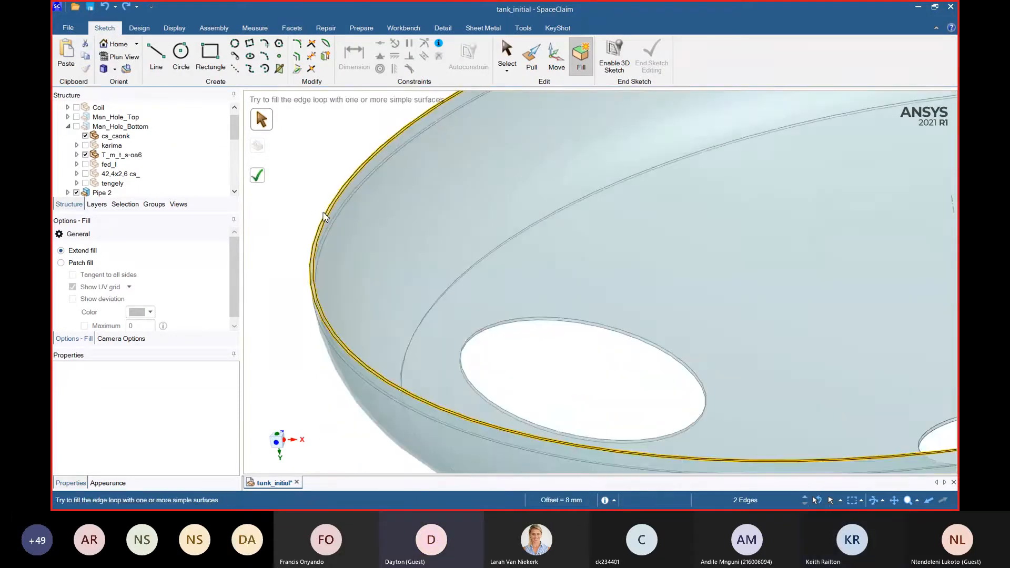
- Collapse the Man_Hole_Bottom component in the structure tree
{"action": "scroll", "coordinate": [134, 178], "scroll_direction": "up", "scroll_amount": 1}
{"action": "scroll", "coordinate": [110, 150], "scroll_direction": "down", "scroll_amount": 6}
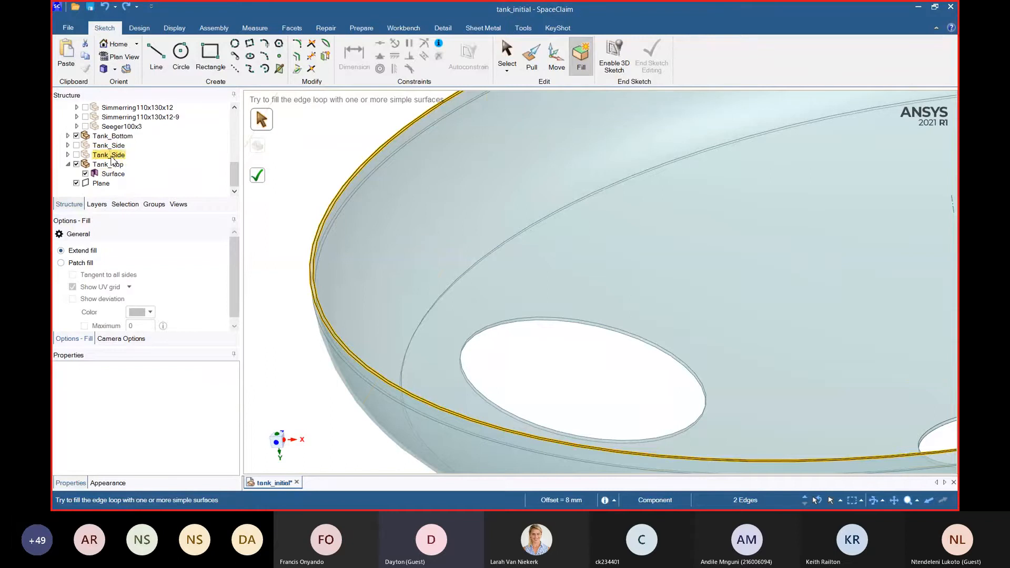
{"action": "scroll", "coordinate": [123, 171], "scroll_direction": "up", "scroll_amount": 5}
{"action": "scroll", "coordinate": [99, 165], "scroll_direction": "up", "scroll_amount": 2}
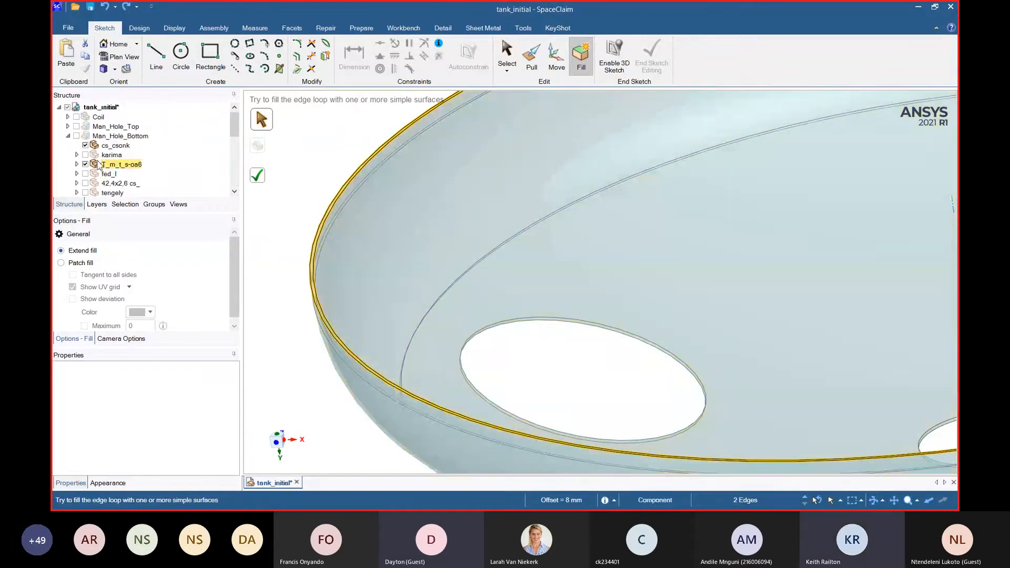
{"action": "left_click", "coordinate": [67, 135]}
{"action": "scroll", "coordinate": [286, 228], "scroll_direction": "down", "scroll_amount": 5}
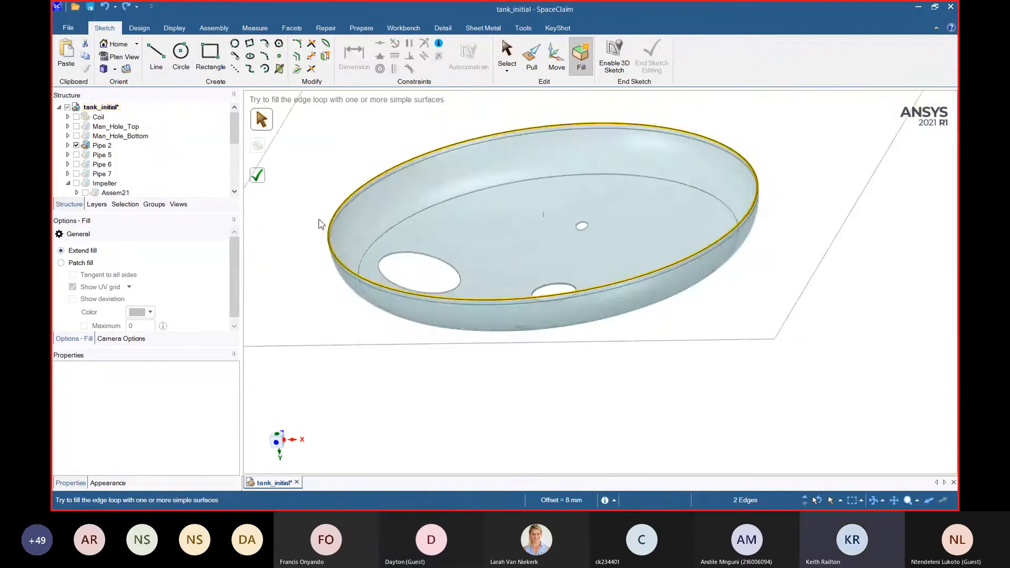
- Examine the gap between the selected inner and outer rim edges of the head, then clear the selection
{"action": "scroll", "coordinate": [667, 153], "scroll_direction": "up", "scroll_amount": 10}
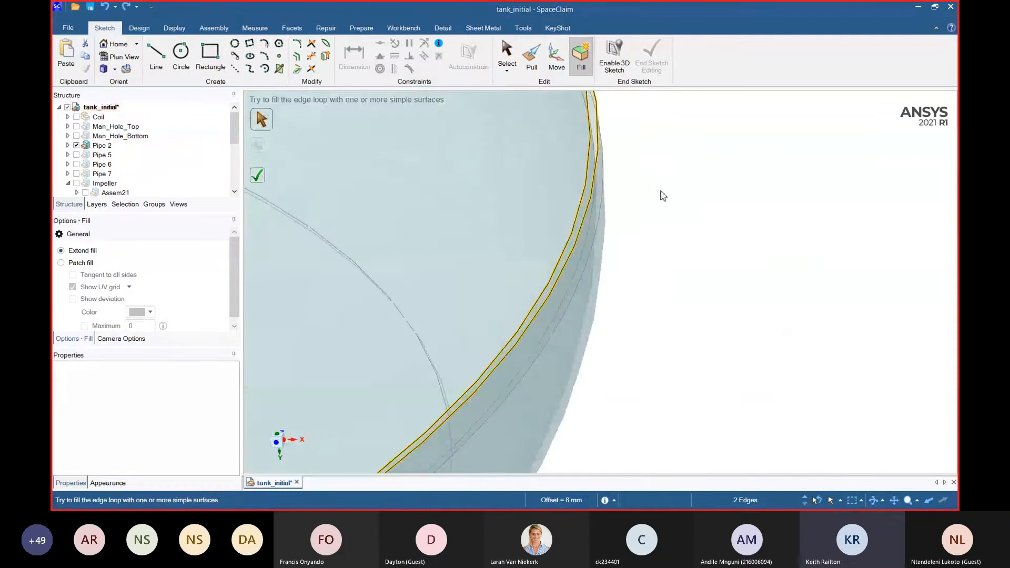
{"action": "scroll", "coordinate": [671, 195], "scroll_direction": "down", "scroll_amount": 1}
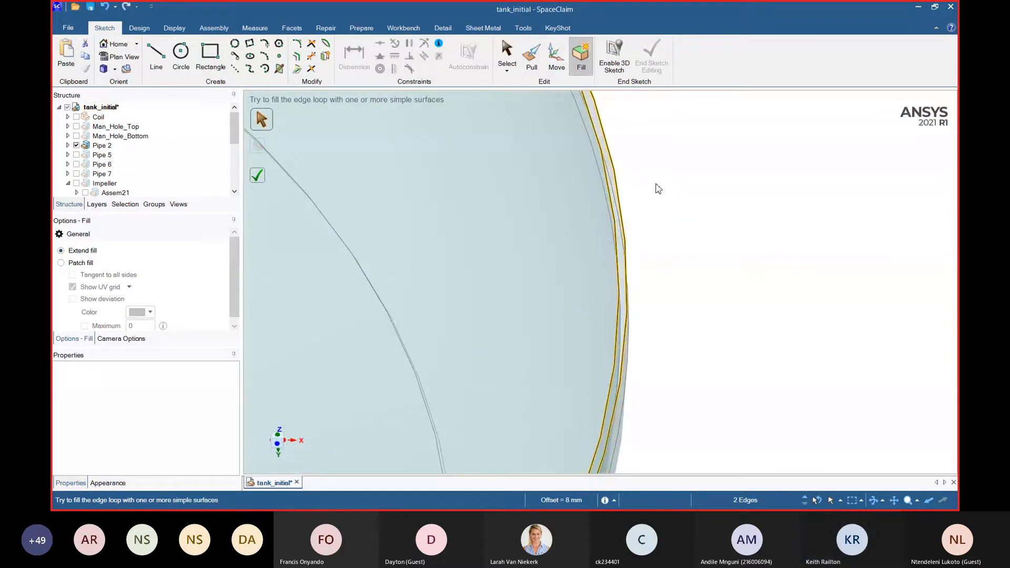
{"action": "scroll", "coordinate": [676, 207], "scroll_direction": "down", "scroll_amount": 10}
{"action": "mouse_move", "coordinate": [708, 269]}
{"action": "middle_mouse_down"}
{"action": "mouse_move", "coordinate": [683, 295]}
{"action": "mouse_move", "coordinate": [692, 315]}
{"action": "middle_mouse_up"}
{"action": "scroll", "coordinate": [361, 316], "scroll_direction": "up", "scroll_amount": 5}
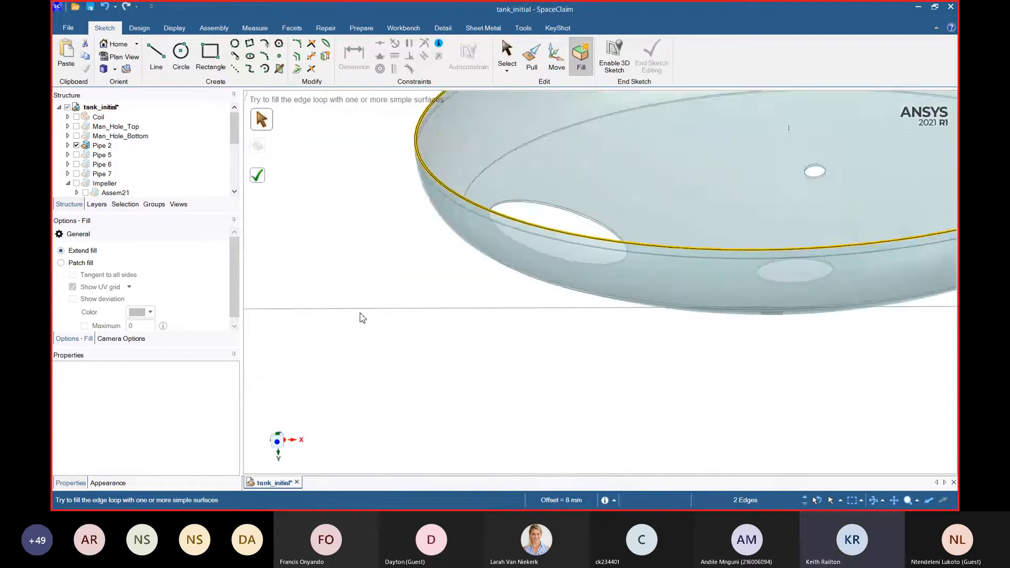
{"action": "left_click", "coordinate": [368, 195]}
{"action": "scroll", "coordinate": [350, 304], "scroll_direction": "down", "scroll_amount": 8}
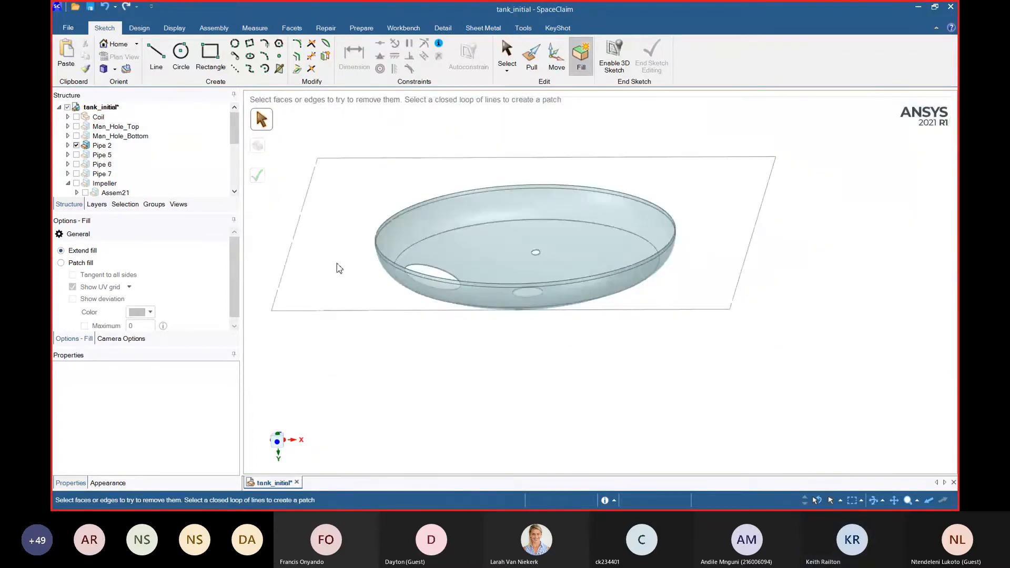
- Try a Patch fill between the inner and outer rim edges, with and without tangency to all sides
{"action": "scroll", "coordinate": [413, 167], "scroll_direction": "up", "scroll_amount": 6}
{"action": "left_click", "coordinate": [455, 193]}
{"action": "left_click", "coordinate": [456, 193]}
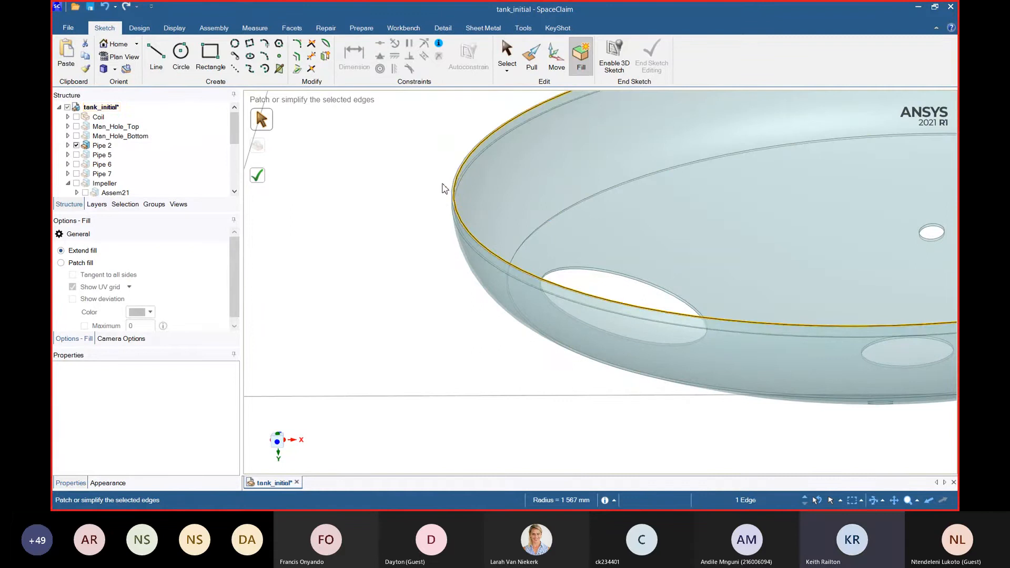
{"action": "left_click", "coordinate": [447, 189], "text": "ctrl"}
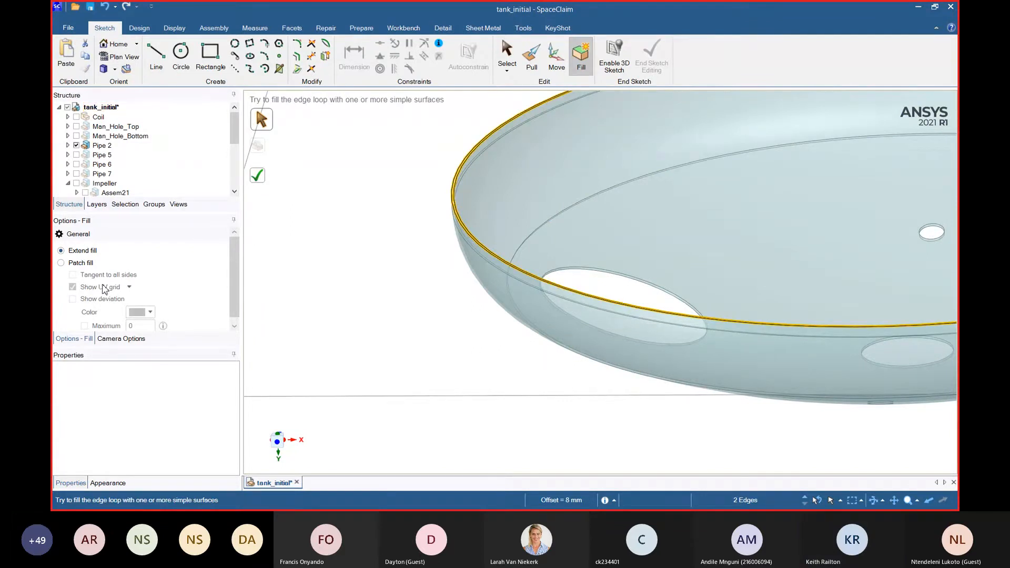
{"action": "left_click", "coordinate": [70, 265]}
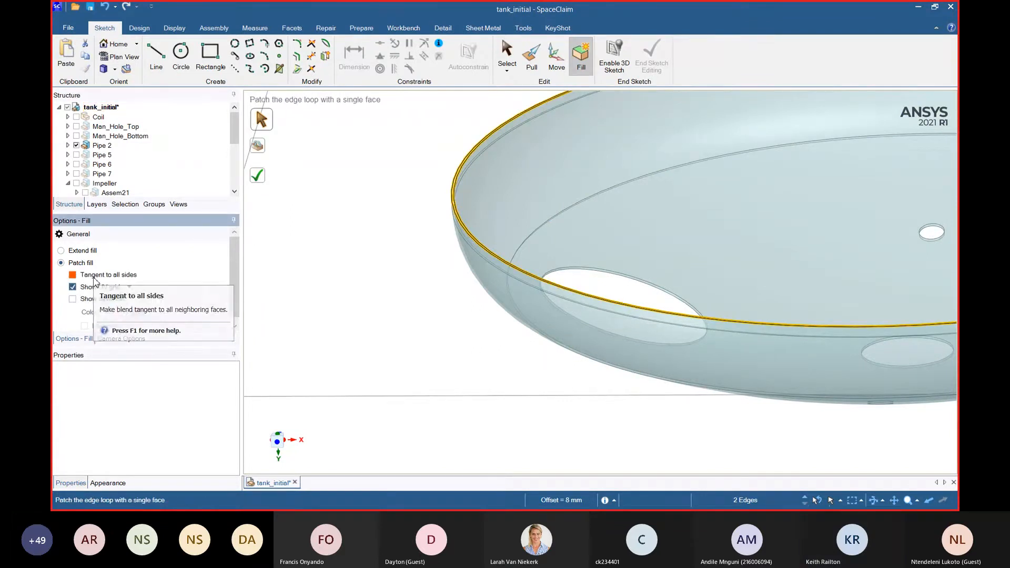
{"action": "left_click", "coordinate": [116, 275]}
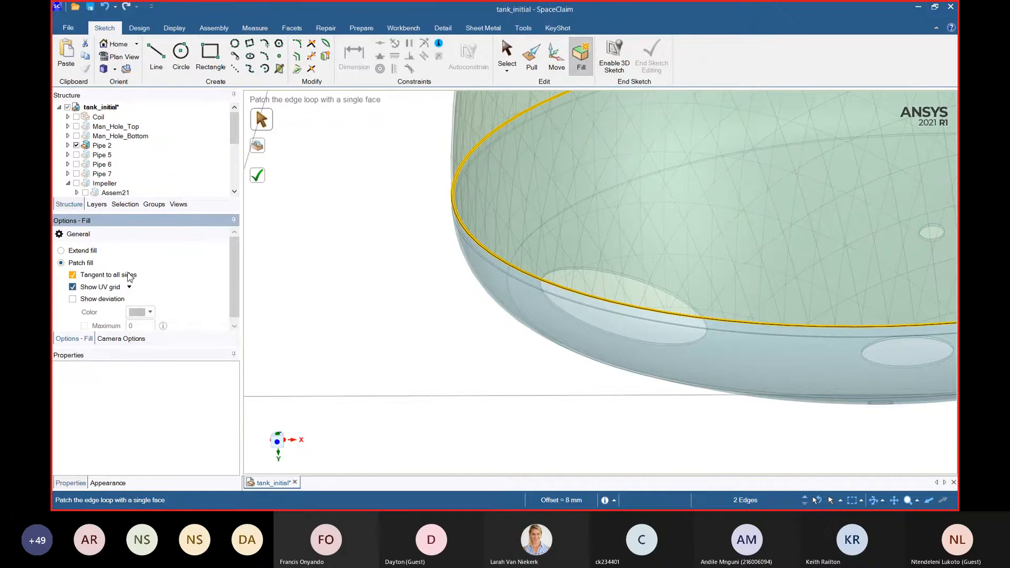
{"action": "left_click", "coordinate": [110, 276]}
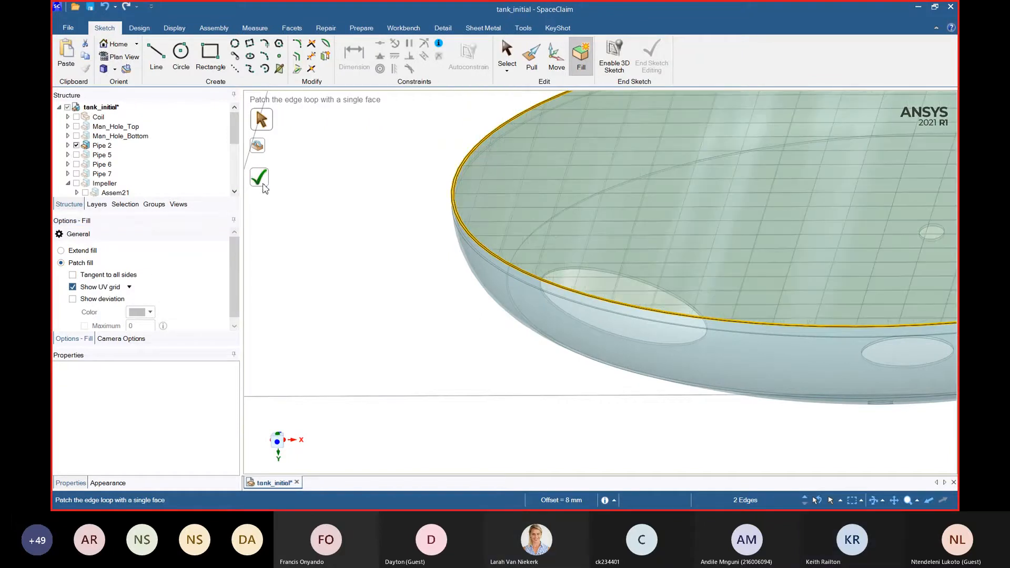
{"action": "scroll", "coordinate": [121, 309], "scroll_direction": "down", "scroll_amount": 1}
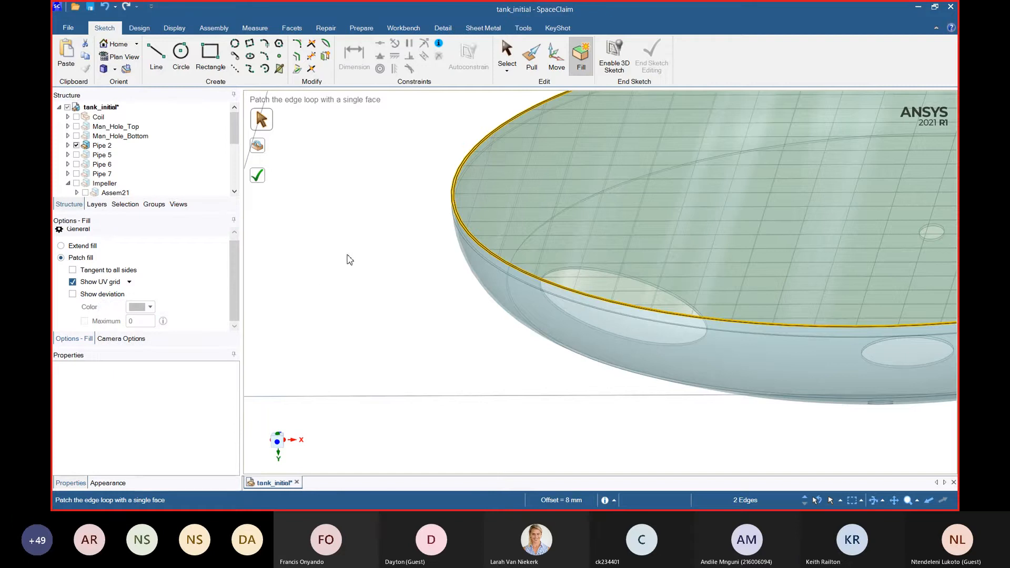
{"action": "left_click", "coordinate": [347, 259]}
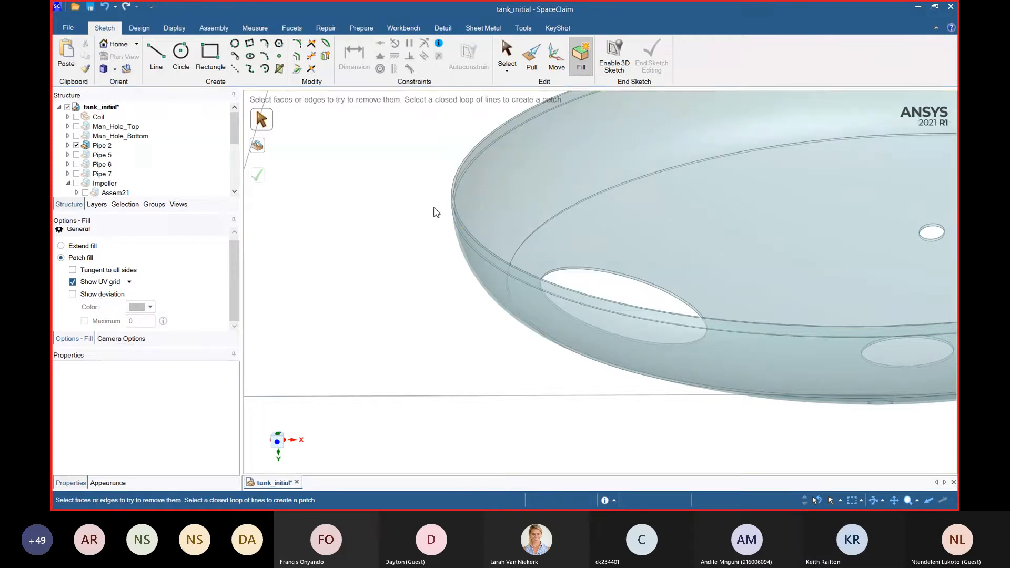
- Move the head's inner rim edge axially outward by about 233 mm to extend the inner cylindrical wall beyond the rim
{"action": "left_click", "coordinate": [457, 193]}
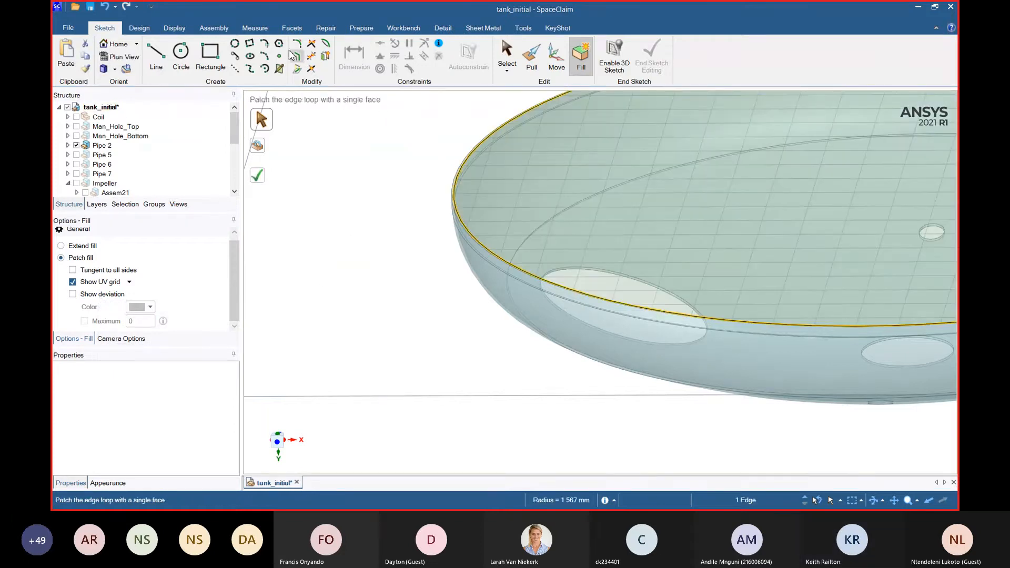
{"action": "left_click", "coordinate": [139, 28]}
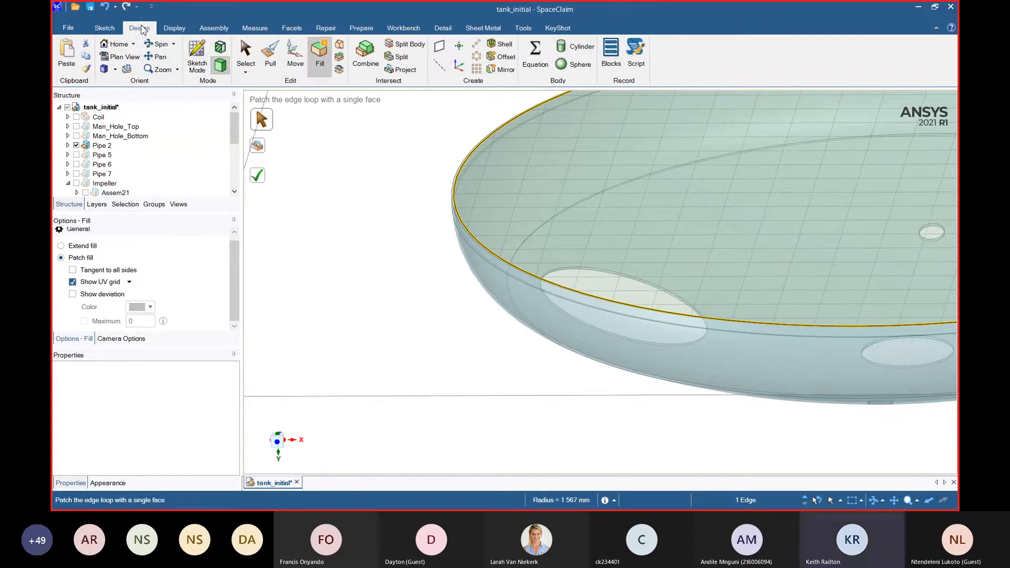
{"action": "left_click", "coordinate": [295, 59]}
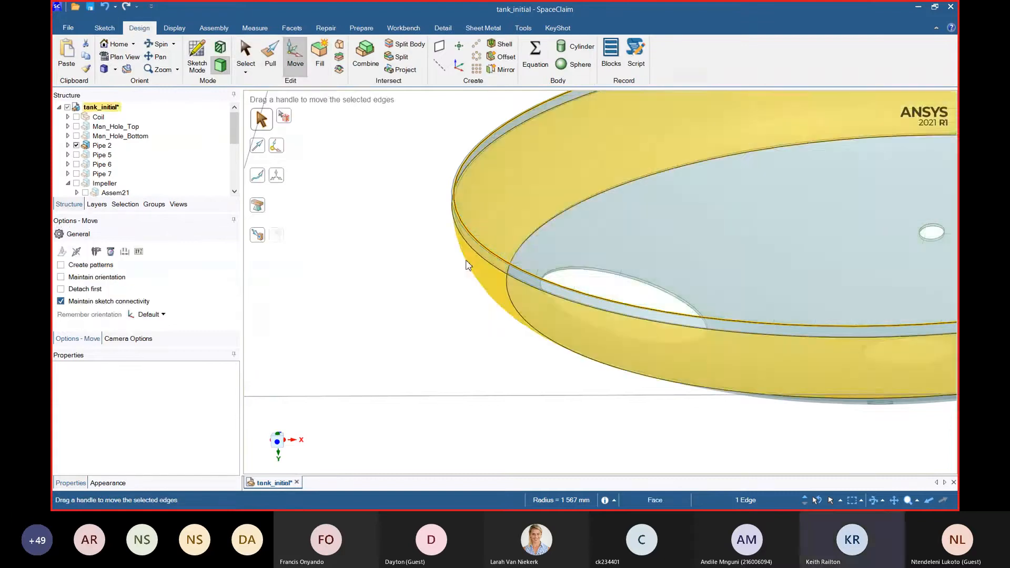
{"action": "key", "text": "z"}
{"action": "left_click_drag", "start_coordinate": [691, 121], "coordinate": [690, 91]}
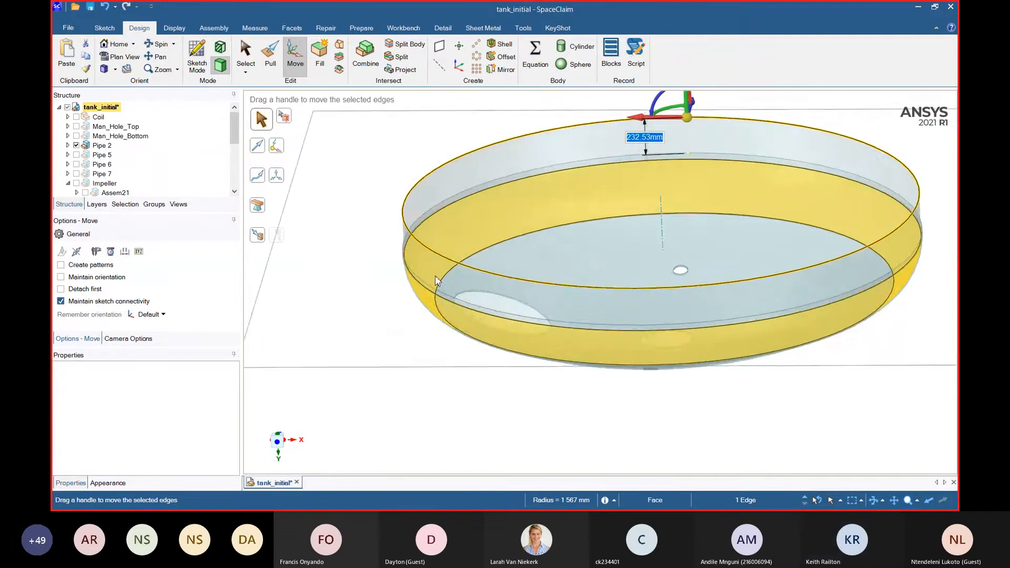
{"action": "scroll", "coordinate": [352, 259], "scroll_direction": "up", "scroll_amount": 5}
{"action": "left_click", "coordinate": [355, 337]}
- Fill the outer rim edge of the head with a flat face that covers the whole opening
{"action": "middle_click_drag", "start_coordinate": [355, 336], "coordinate": [318, 315]}
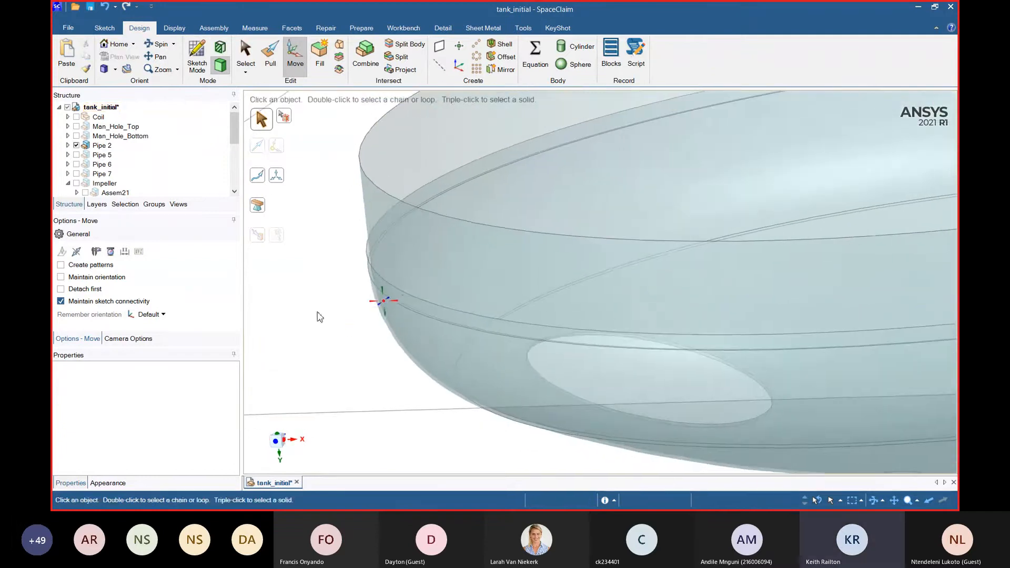
{"action": "left_click", "coordinate": [366, 261]}
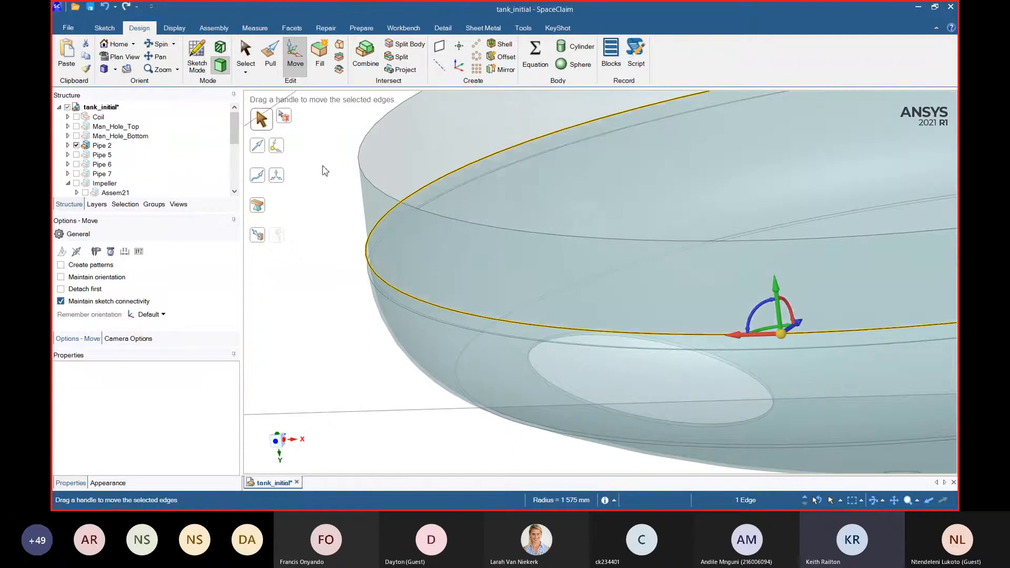
{"action": "left_click", "coordinate": [497, 196]}
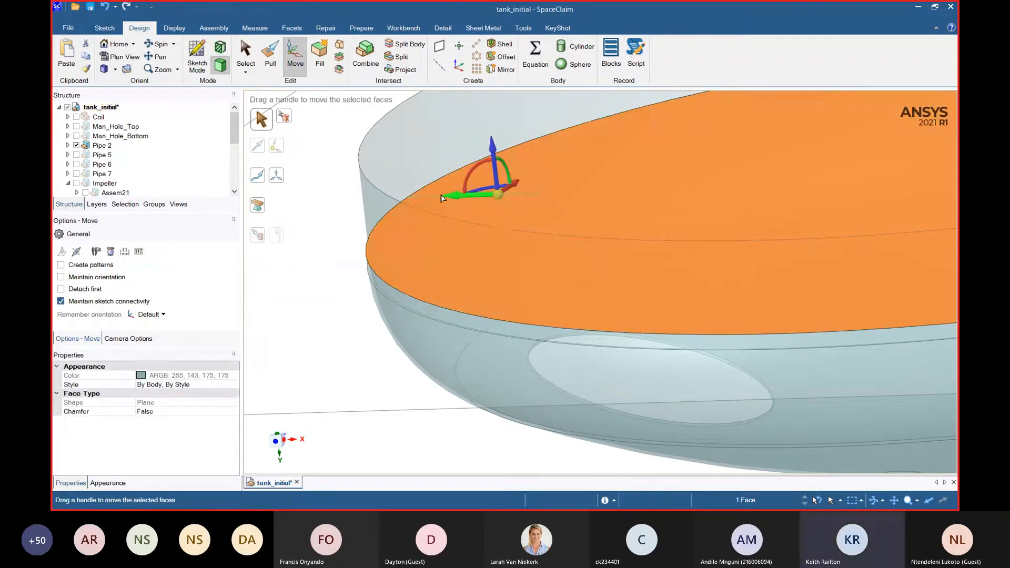
- Split the flat face with the extended inner wall and delete its inner disc, keeping only the ring along the rim
{"action": "left_click", "coordinate": [401, 57]}
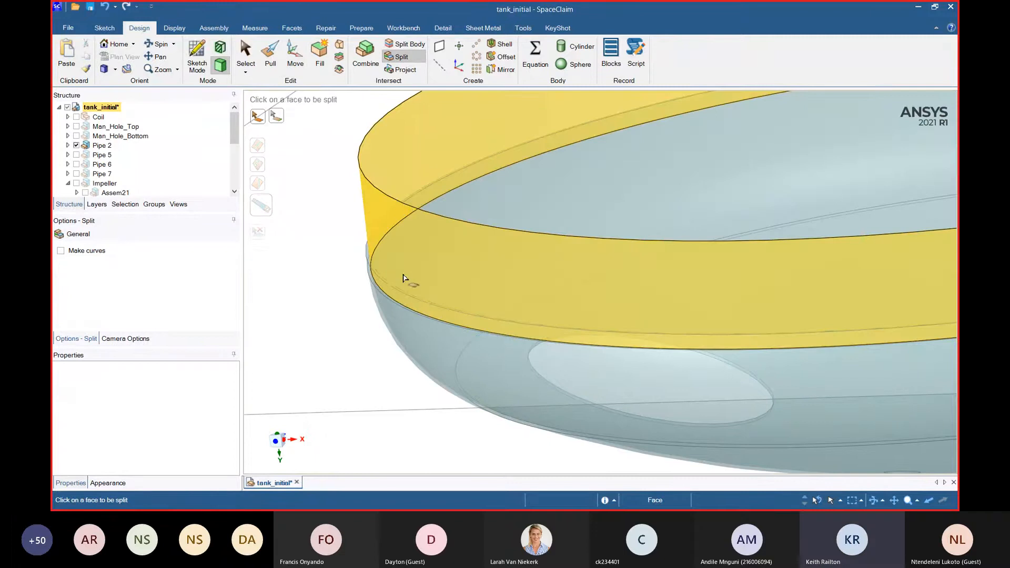
{"action": "left_click", "coordinate": [400, 242]}
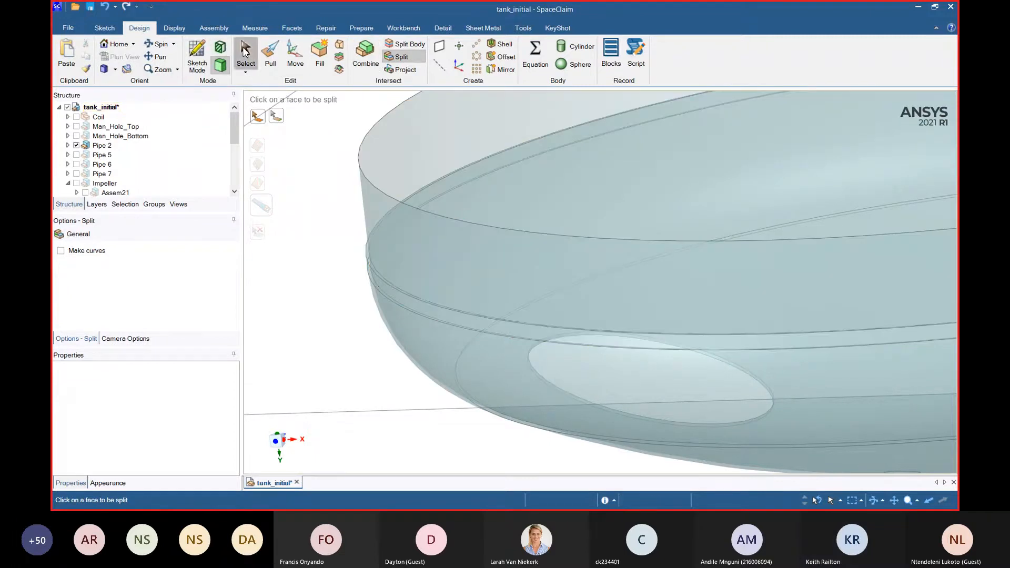
{"action": "left_click", "coordinate": [245, 53]}
{"action": "left_click", "coordinate": [515, 213]}
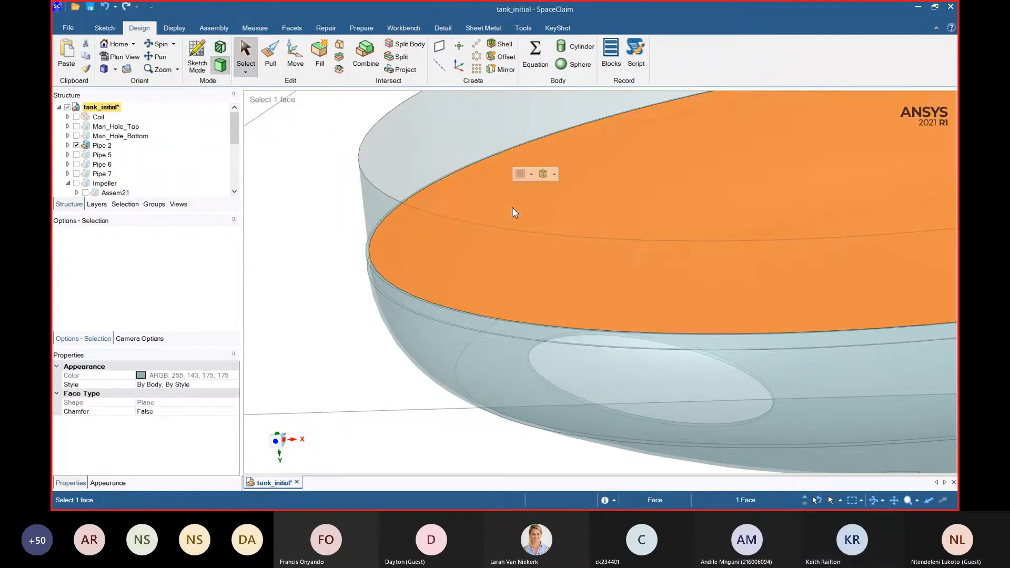
{"action": "key", "text": "Escape"}
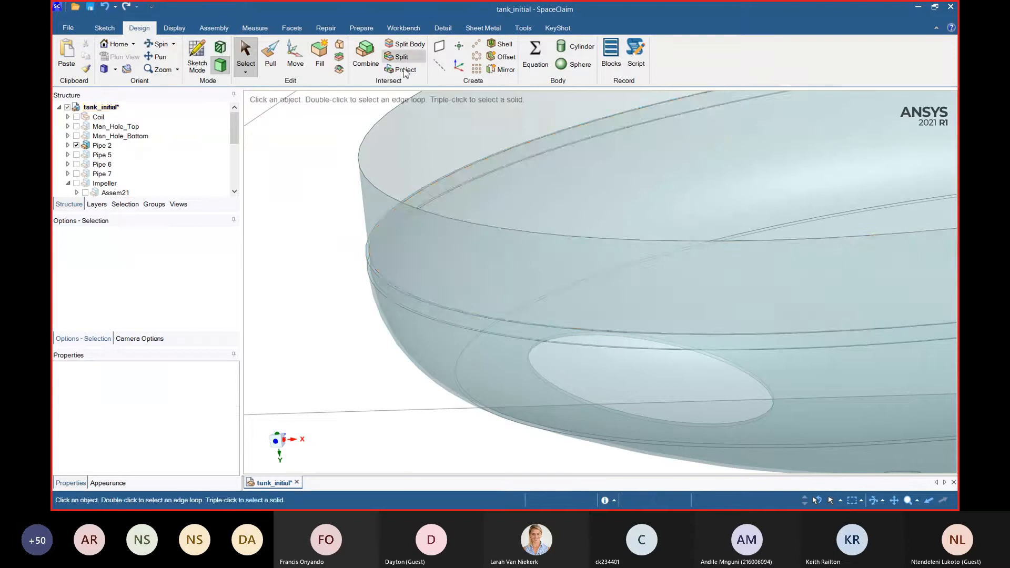
- Split the extended inner cylindrical wall using the flat rim ring as the splitter face
{"action": "left_click", "coordinate": [404, 59]}
{"action": "left_click", "coordinate": [401, 267]}
{"action": "scroll", "coordinate": [379, 279], "scroll_direction": "up", "scroll_amount": 3}
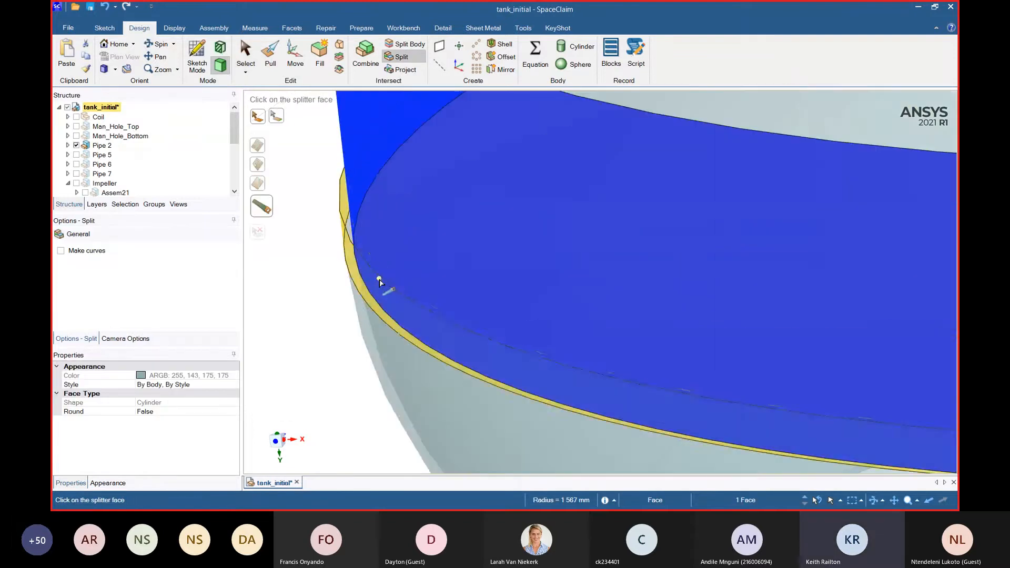
{"action": "key", "text": "Escape"}
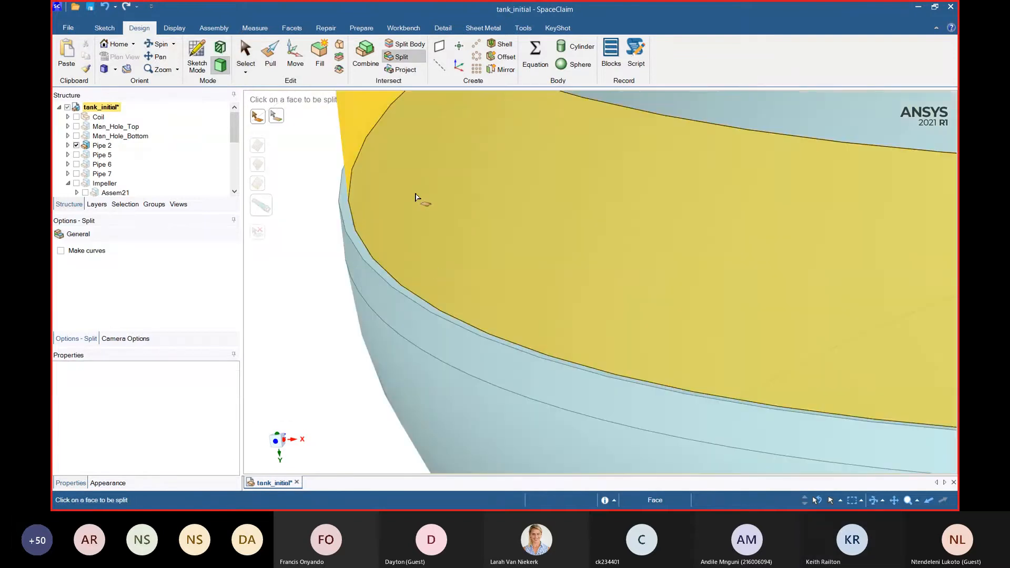
{"action": "left_click", "coordinate": [417, 197]}
{"action": "scroll", "coordinate": [412, 266], "scroll_direction": "down", "scroll_amount": 4}
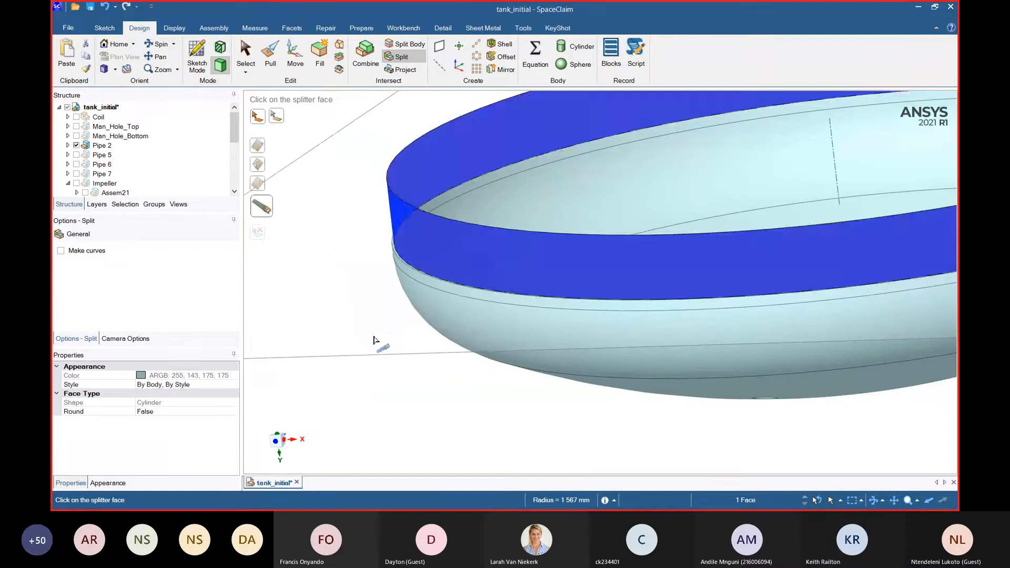
{"action": "left_click", "coordinate": [374, 338]}
- Delete the part of the cylindrical wall that projects beyond the rim ring and save the tank_initial document
{"action": "left_click", "coordinate": [245, 55]}
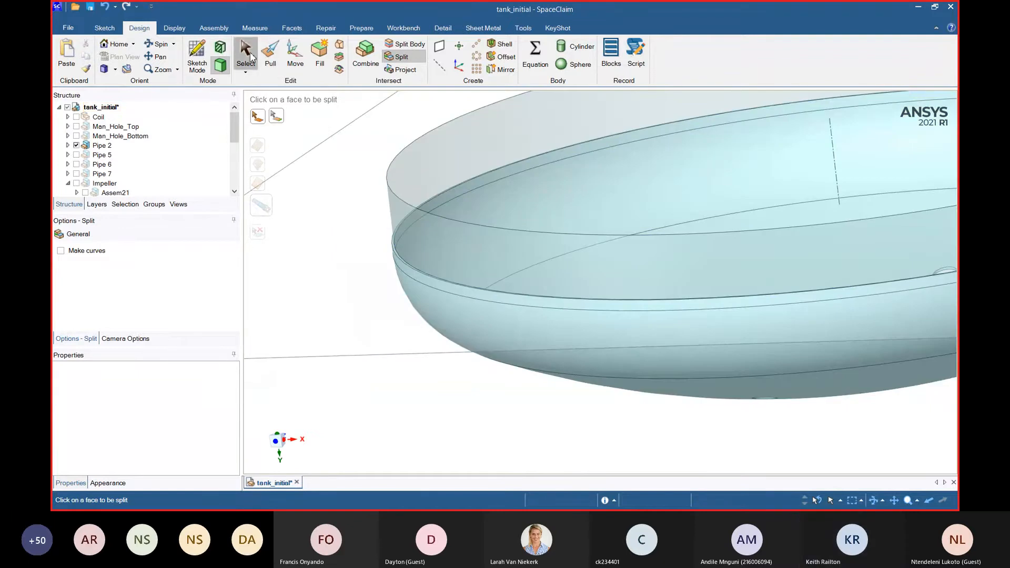
{"action": "left_click", "coordinate": [437, 243]}
{"action": "key", "text": "Delete"}
{"action": "scroll", "coordinate": [339, 223], "scroll_direction": "down", "scroll_amount": 4}
{"action": "middle_click_drag", "start_coordinate": [541, 332], "coordinate": [584, 415]}
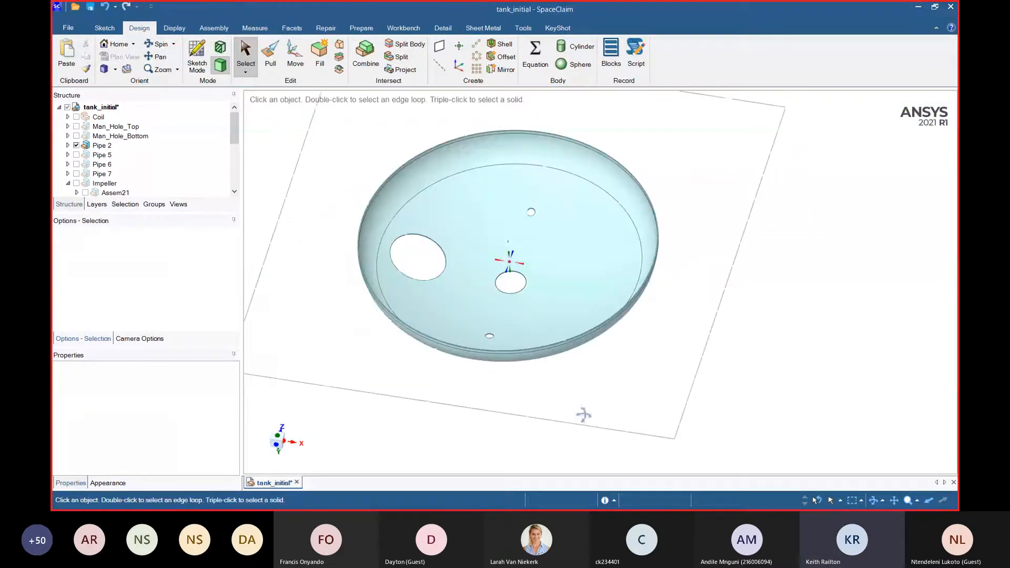
{"action": "key", "text": "ctrl"}
{"action": "key", "text": "ctrl+s"}
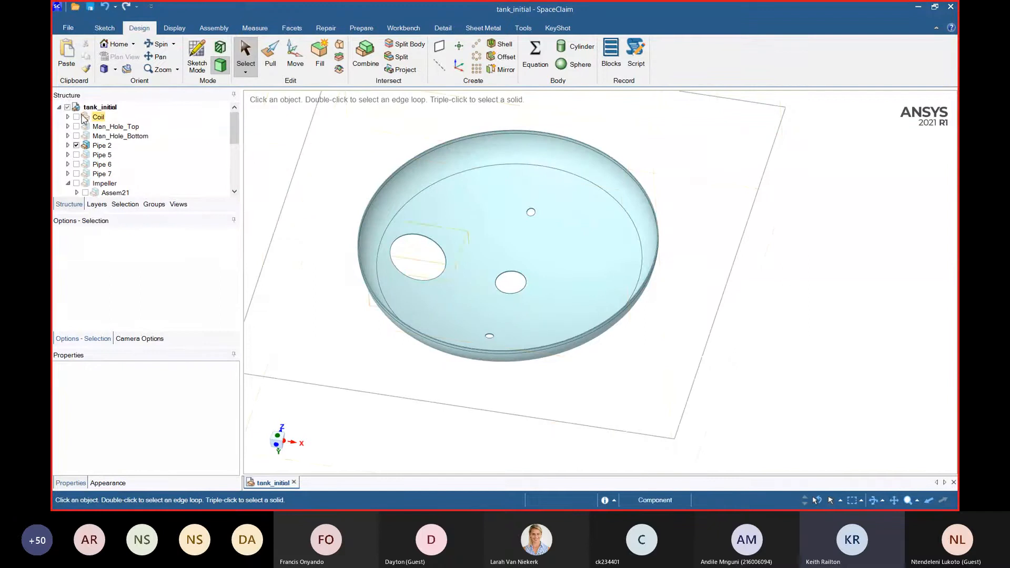
- Show all components of the tank assembly again
{"action": "left_click", "coordinate": [68, 107]}
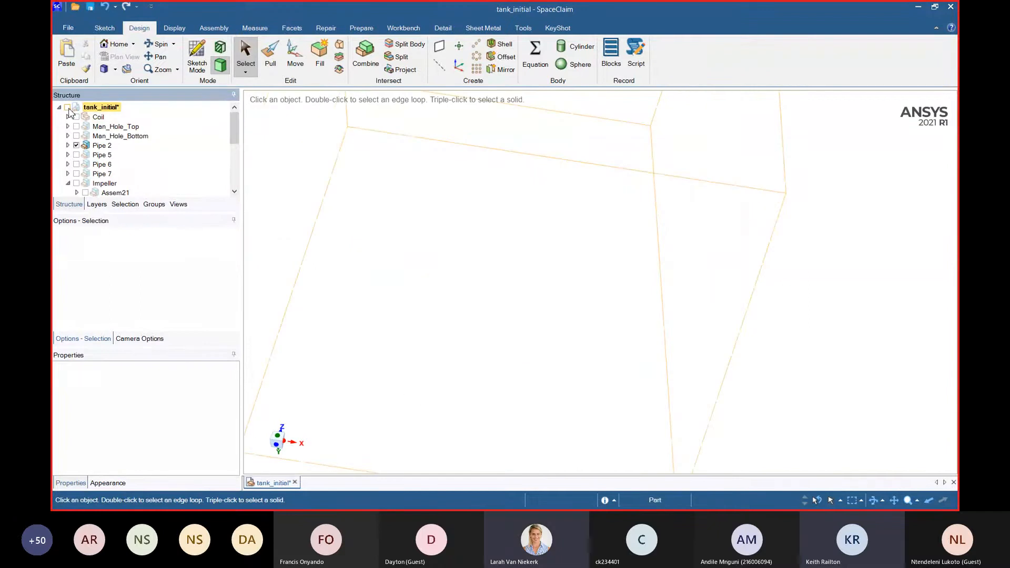
{"action": "left_click", "coordinate": [68, 108]}
{"action": "scroll", "coordinate": [482, 279], "scroll_direction": "down", "scroll_amount": 1}
{"action": "scroll", "coordinate": [509, 392], "scroll_direction": "down", "scroll_amount": 4}
{"action": "middle_click_drag", "start_coordinate": [557, 368], "coordinate": [592, 353]}
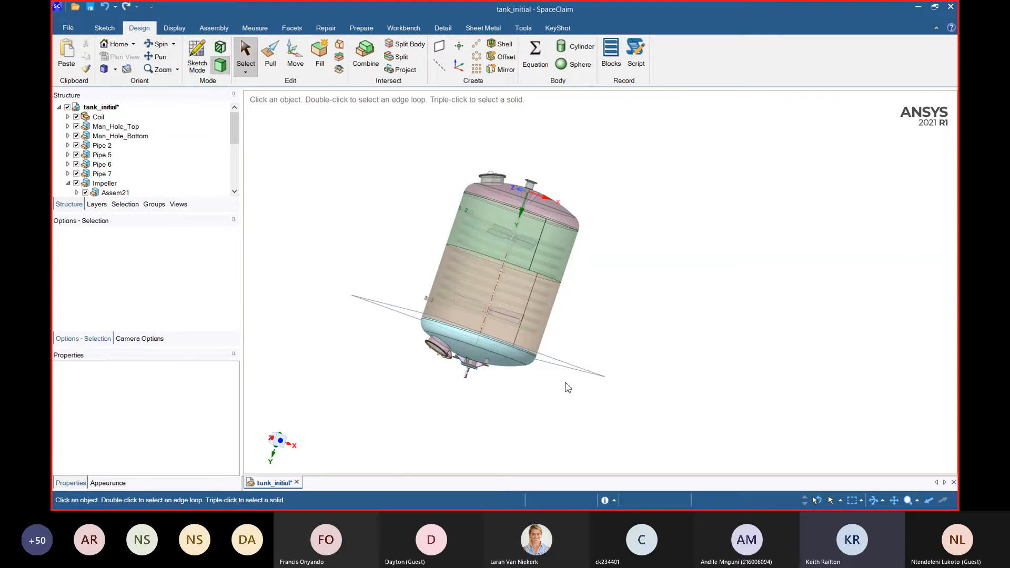
{"action": "mouse_move", "coordinate": [568, 387]}
{"action": "middle_mouse_down"}
{"action": "mouse_move", "coordinate": [547, 426]}
{"action": "mouse_move", "coordinate": [570, 392]}
{"action": "middle_mouse_up"}
- Merge the tank's bottom head with both cylindrical shell sections and the top head using Combine
{"action": "left_click", "coordinate": [366, 62]}
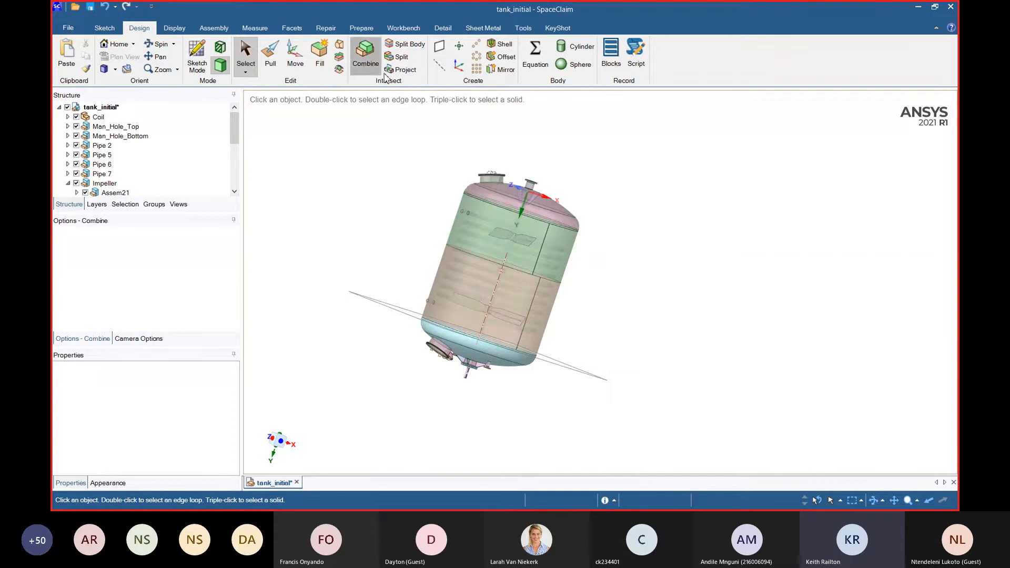
{"action": "scroll", "coordinate": [434, 358], "scroll_direction": "up", "scroll_amount": 8}
{"action": "scroll", "coordinate": [447, 390], "scroll_direction": "down", "scroll_amount": 7}
{"action": "middle_click_drag", "start_coordinate": [706, 207], "coordinate": [654, 473]}
{"action": "scroll", "coordinate": [468, 400], "scroll_direction": "up", "scroll_amount": 5}
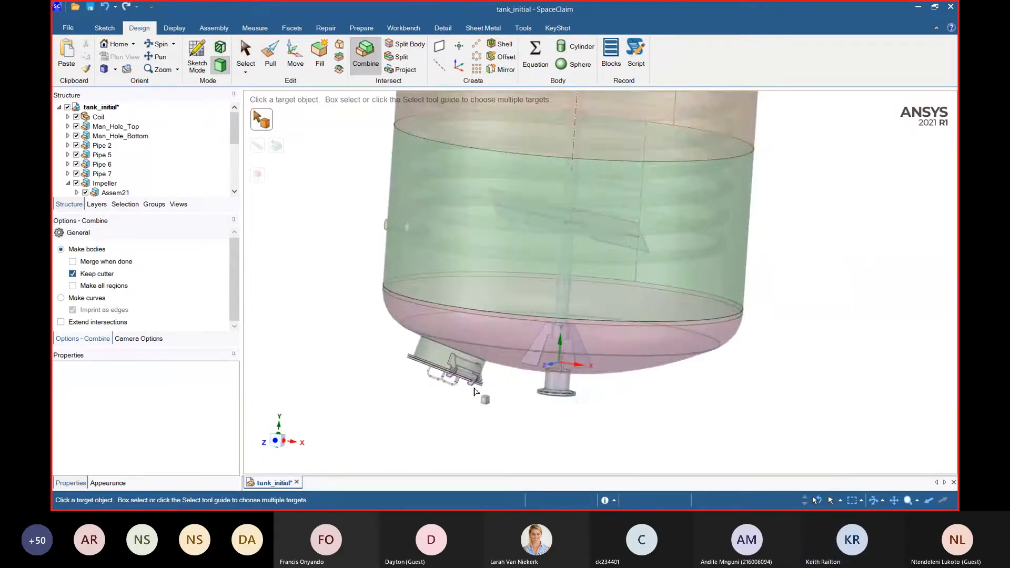
{"action": "scroll", "coordinate": [528, 401], "scroll_direction": "up", "scroll_amount": 4}
{"action": "left_click", "coordinate": [595, 340]}
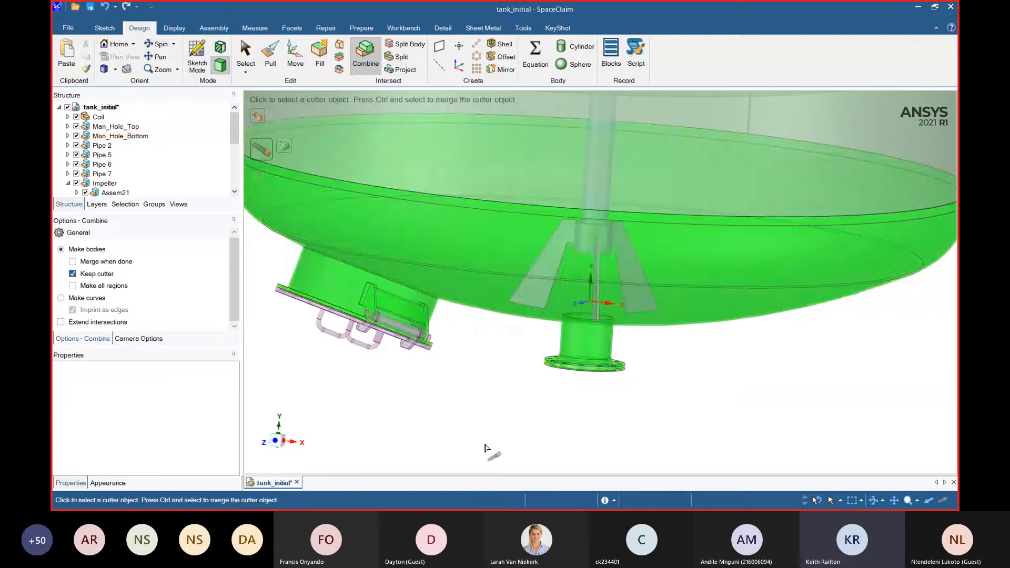
{"action": "scroll", "coordinate": [485, 442], "scroll_direction": "down", "scroll_amount": 4}
{"action": "left_click", "coordinate": [456, 320]}
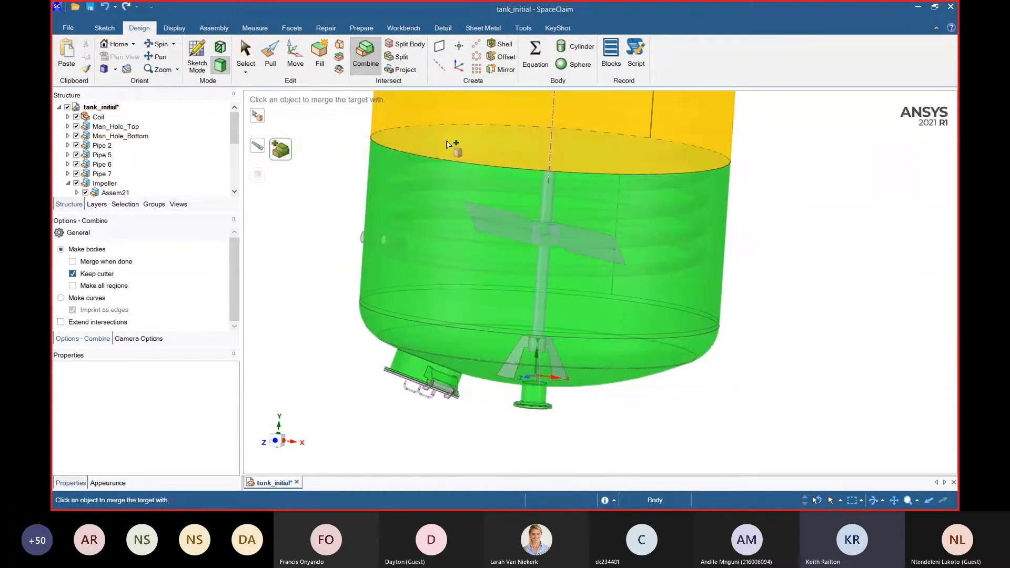
{"action": "left_click", "coordinate": [430, 146]}
{"action": "scroll", "coordinate": [430, 146], "scroll_direction": "down", "scroll_amount": 4}
{"action": "scroll", "coordinate": [553, 223], "scroll_direction": "up", "scroll_amount": 5}
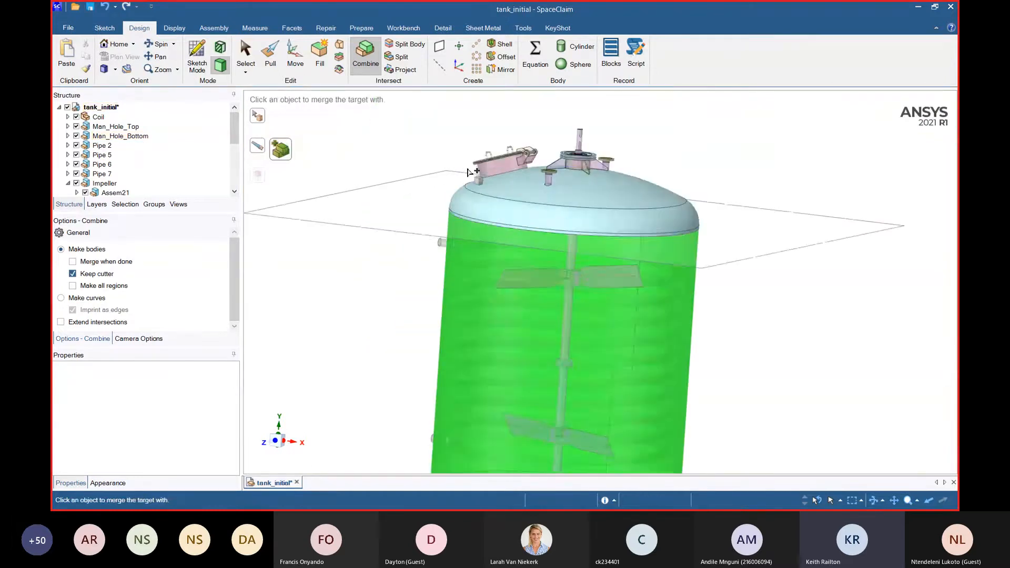
{"action": "left_click", "coordinate": [552, 223]}
- Add the top head's nozzle pipes, the central nozzle and the top manhole neck and cover to the merge
{"action": "scroll", "coordinate": [594, 184], "scroll_direction": "up", "scroll_amount": 3}
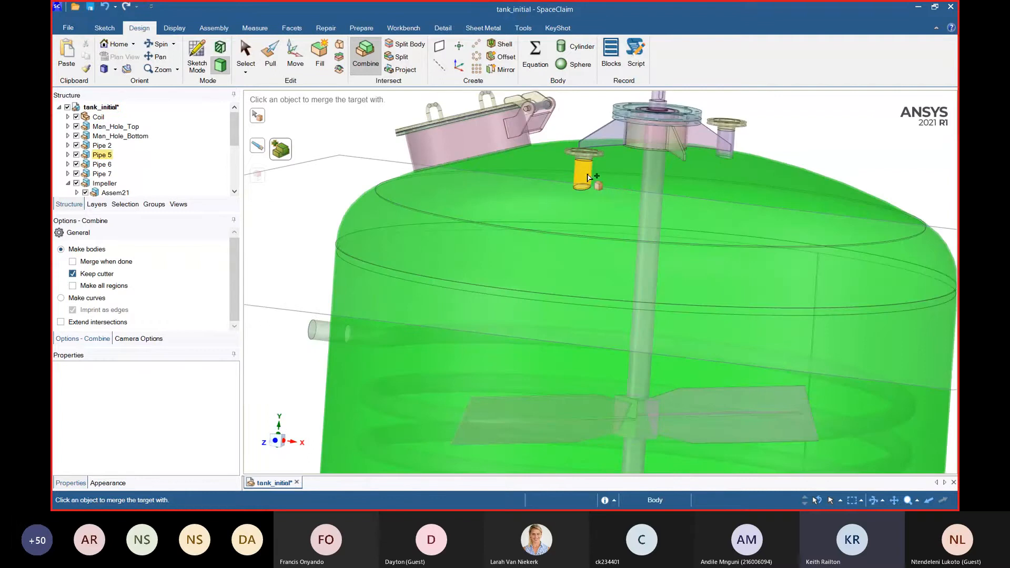
{"action": "left_click", "coordinate": [716, 135]}
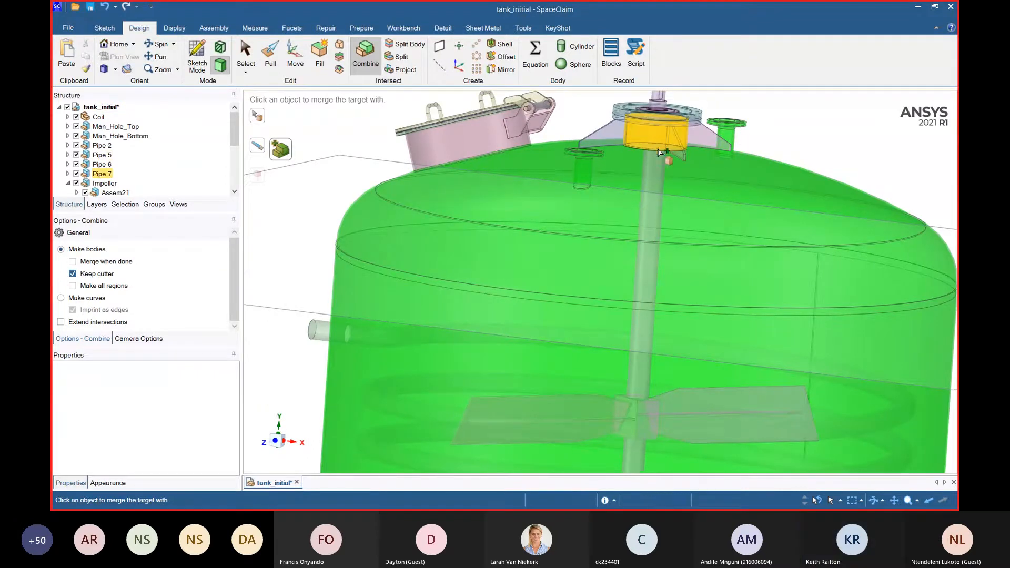
{"action": "left_click", "coordinate": [469, 158]}
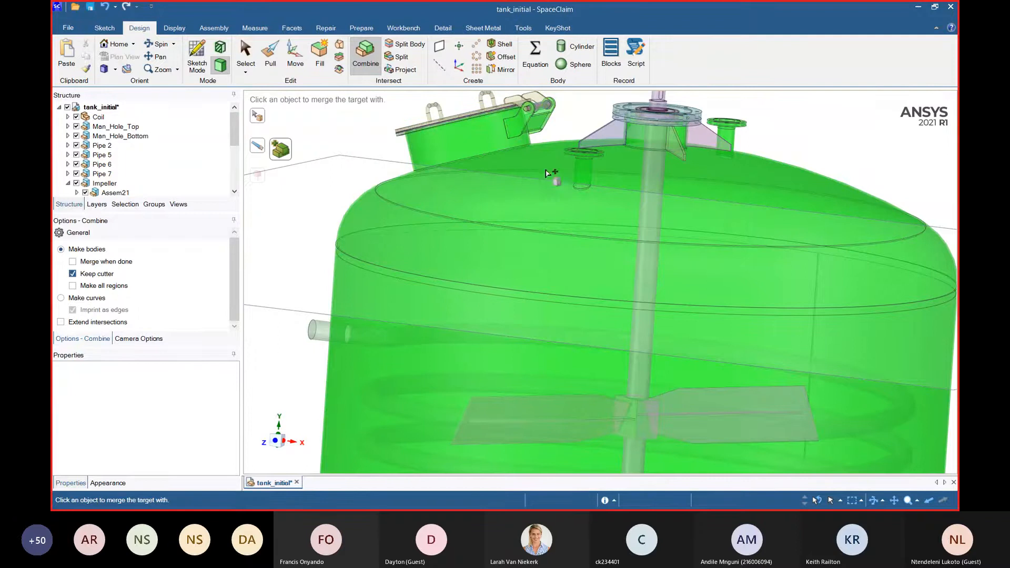
{"action": "scroll", "coordinate": [547, 174], "scroll_direction": "down", "scroll_amount": 3}
{"action": "scroll", "coordinate": [413, 189], "scroll_direction": "up", "scroll_amount": 5}
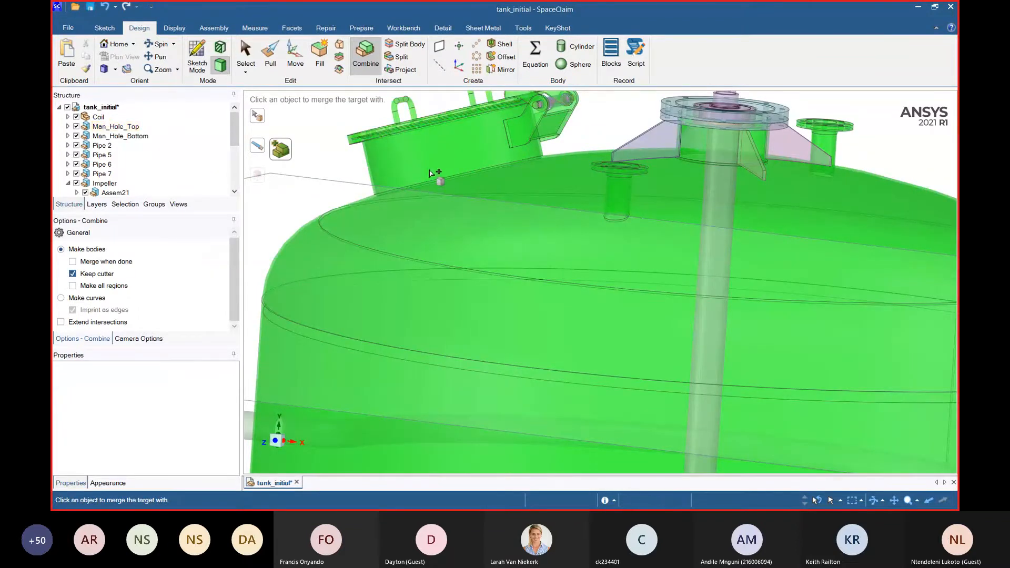
{"action": "scroll", "coordinate": [435, 171], "scroll_direction": "down", "scroll_amount": 3}
{"action": "scroll", "coordinate": [581, 165], "scroll_direction": "up", "scroll_amount": 4}
- Merge the impeller's mounting flange with the flange of the central top nozzle and end the merge
{"action": "middle_click_drag", "start_coordinate": [591, 194], "coordinate": [541, 193]}
{"action": "scroll", "coordinate": [541, 194], "scroll_direction": "down", "scroll_amount": 4}
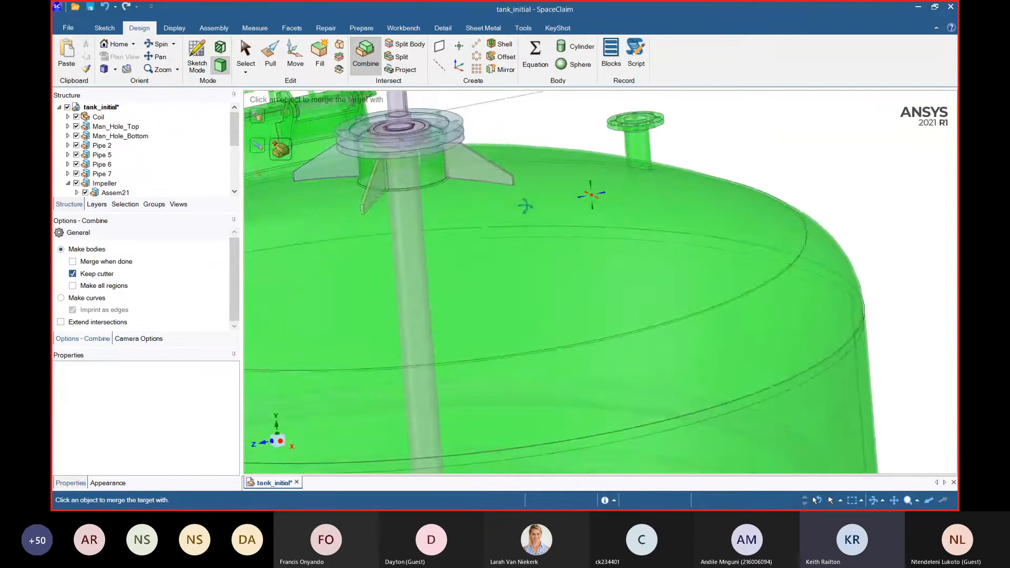
{"action": "scroll", "coordinate": [504, 180], "scroll_direction": "up", "scroll_amount": 1}
{"action": "scroll", "coordinate": [504, 180], "scroll_direction": "up", "scroll_amount": 6}
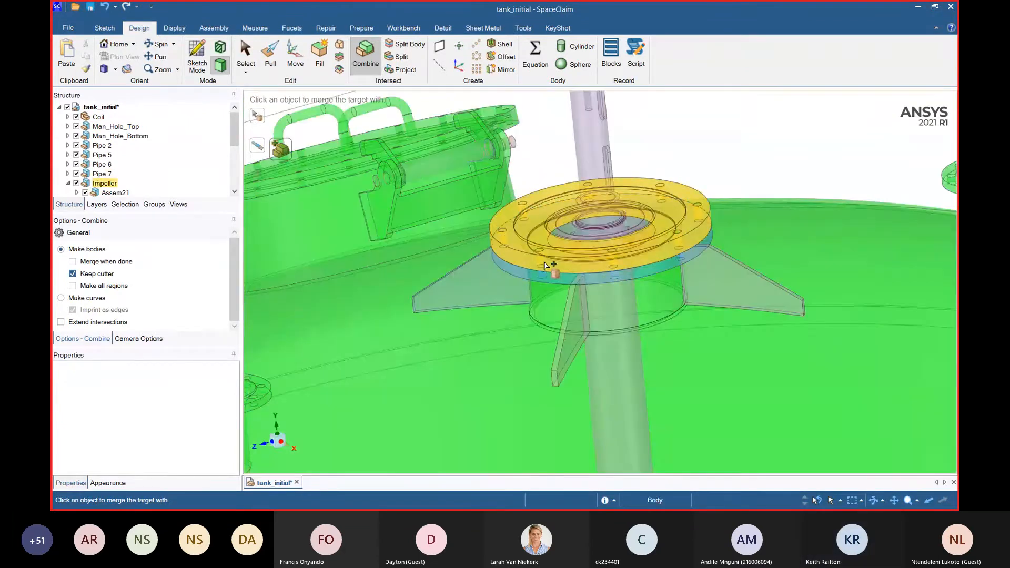
{"action": "left_click", "coordinate": [548, 265]}
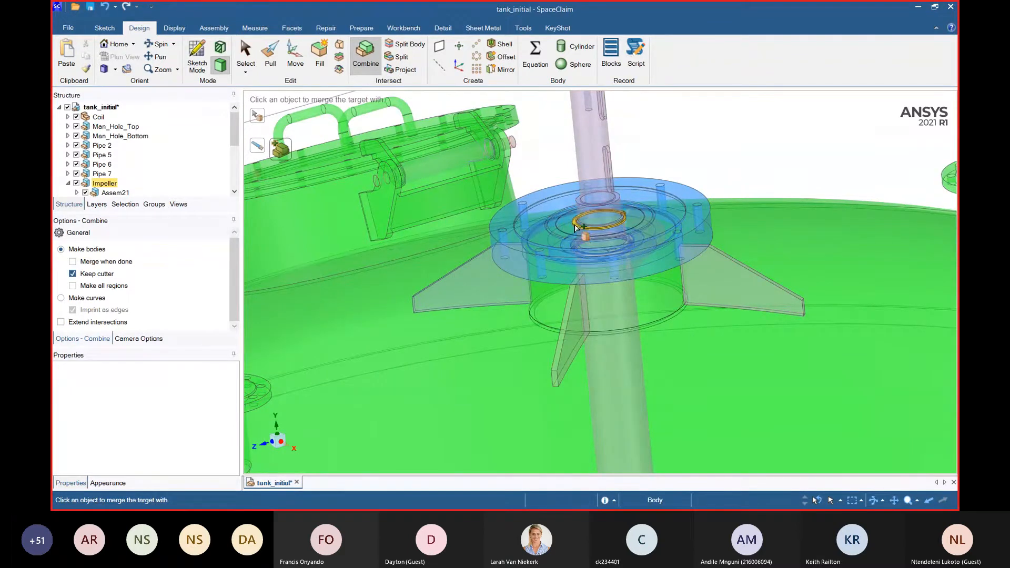
{"action": "scroll", "coordinate": [579, 235], "scroll_direction": "down", "scroll_amount": 6}
{"action": "scroll", "coordinate": [561, 232], "scroll_direction": "down", "scroll_amount": 3}
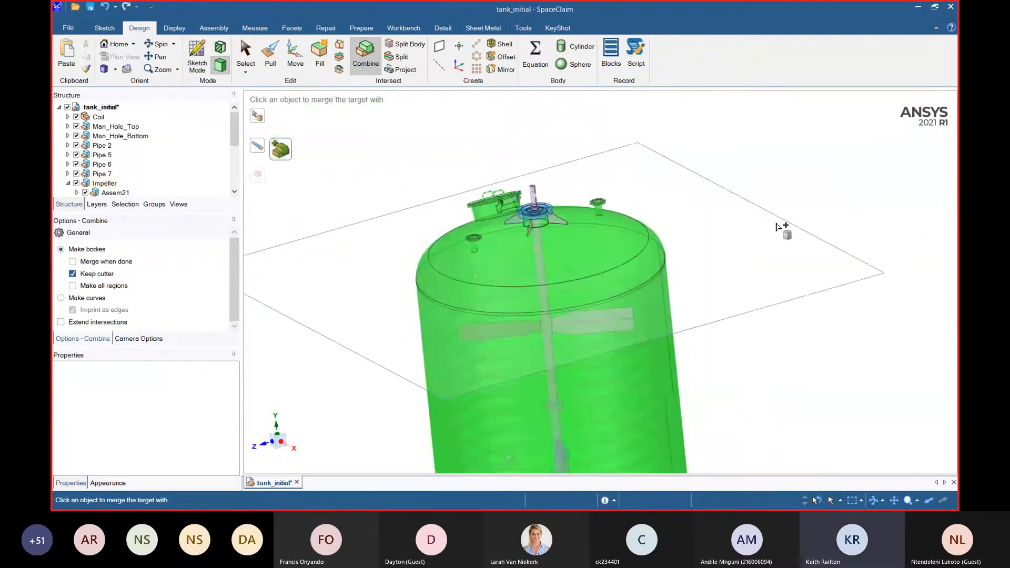
{"action": "key", "text": "Escape"}
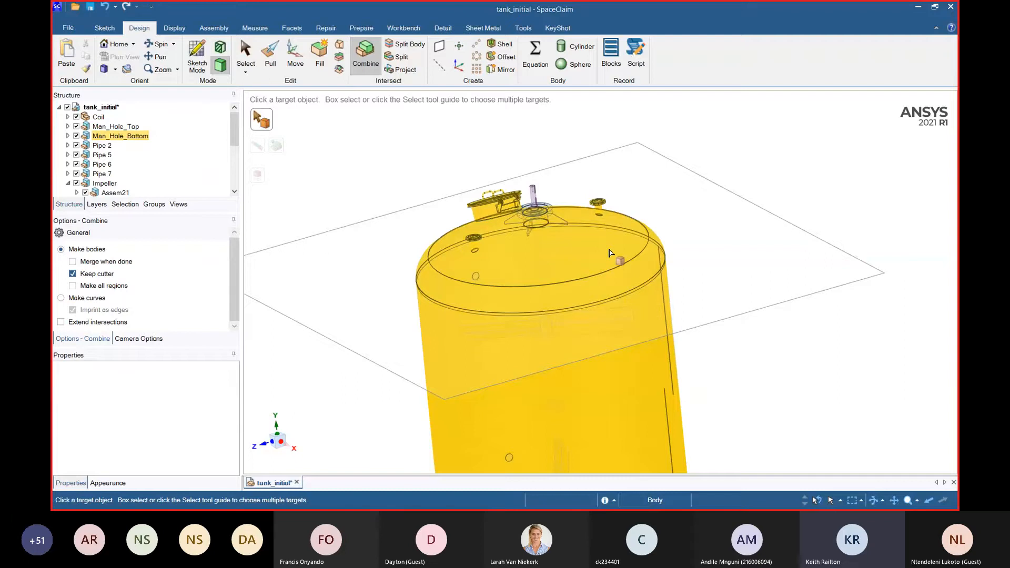
- Try to merge the tank body with the central mounting flange, using each in turn as the target
{"action": "scroll", "coordinate": [554, 283], "scroll_direction": "up", "scroll_amount": 5}
{"action": "scroll", "coordinate": [475, 447], "scroll_direction": "down", "scroll_amount": 3}
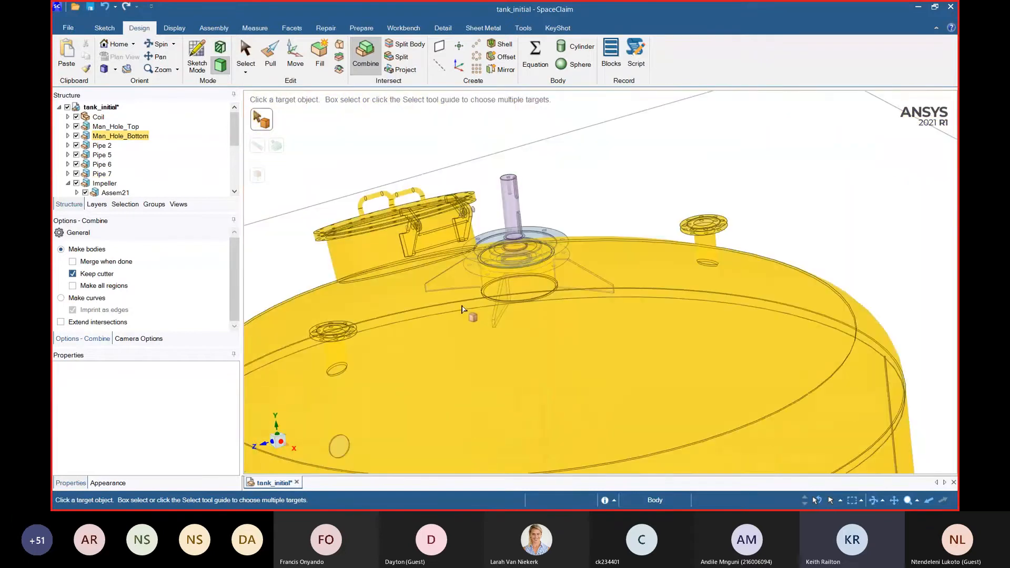
{"action": "left_click", "coordinate": [466, 343]}
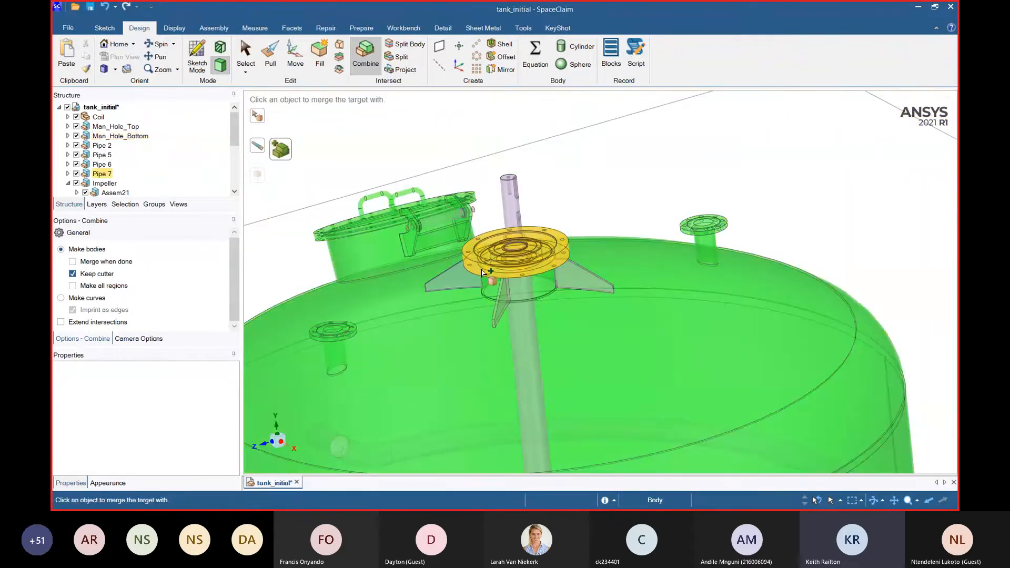
{"action": "left_click", "coordinate": [481, 273]}
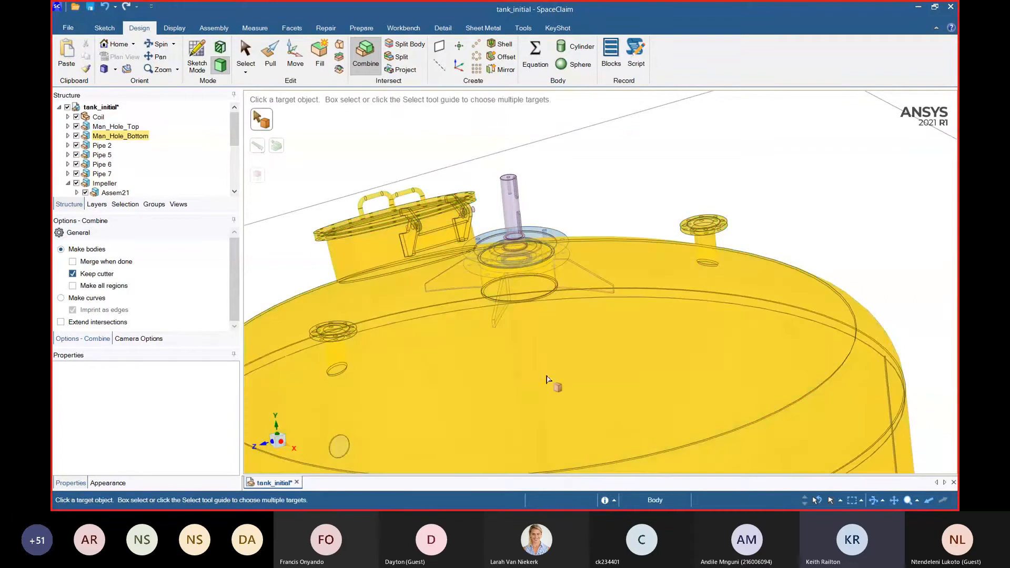
{"action": "left_click", "coordinate": [558, 337]}
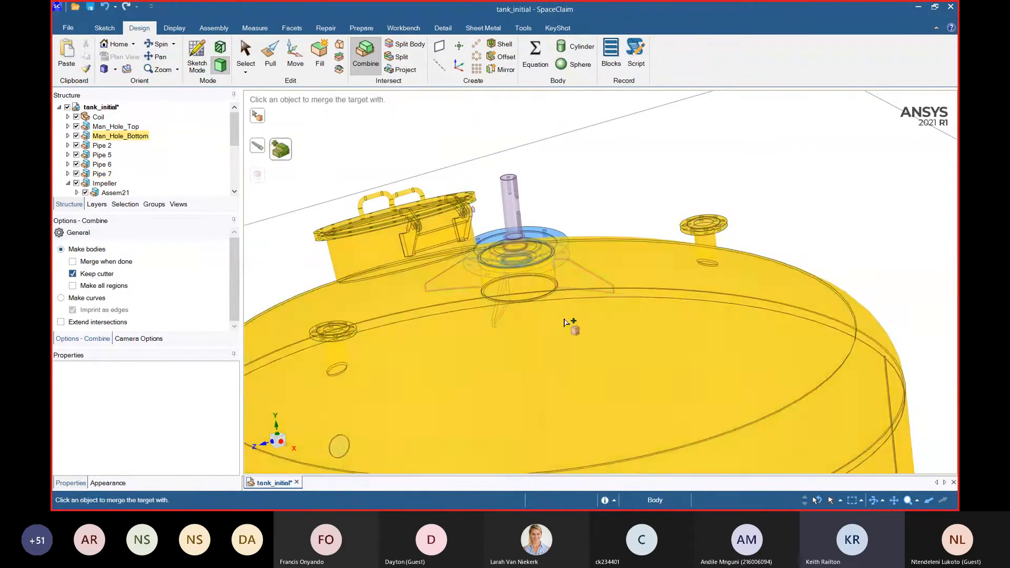
{"action": "left_click", "coordinate": [564, 322]}
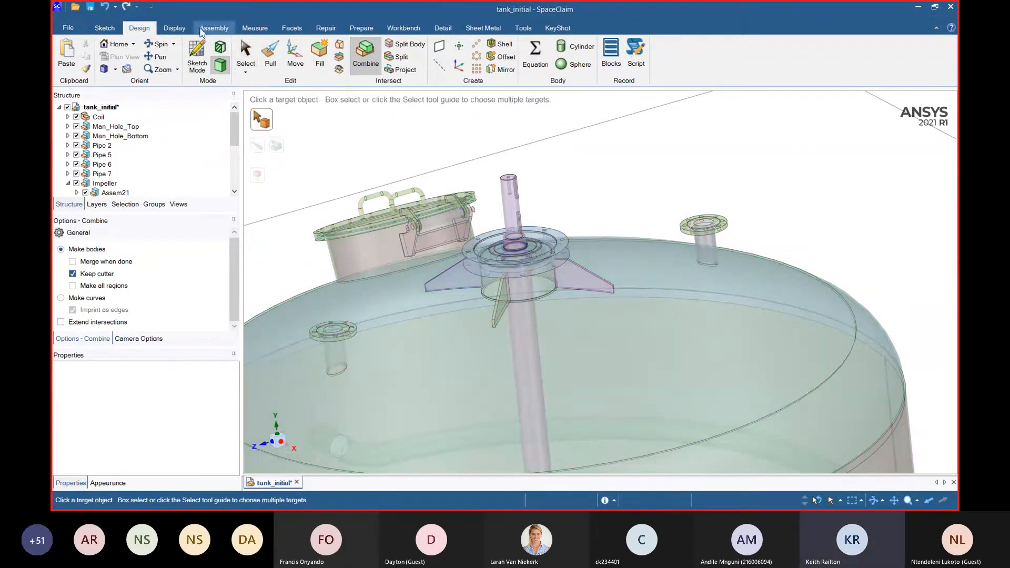
- Delete the three triangular support ribs around the central nozzle on the top head
{"action": "left_click", "coordinate": [174, 28]}
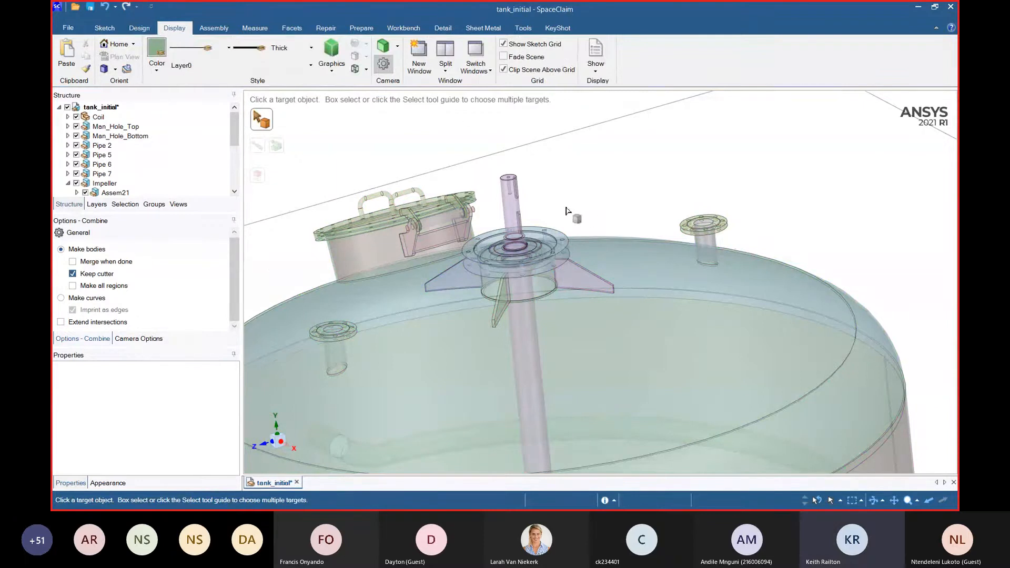
{"action": "left_click", "coordinate": [105, 28]}
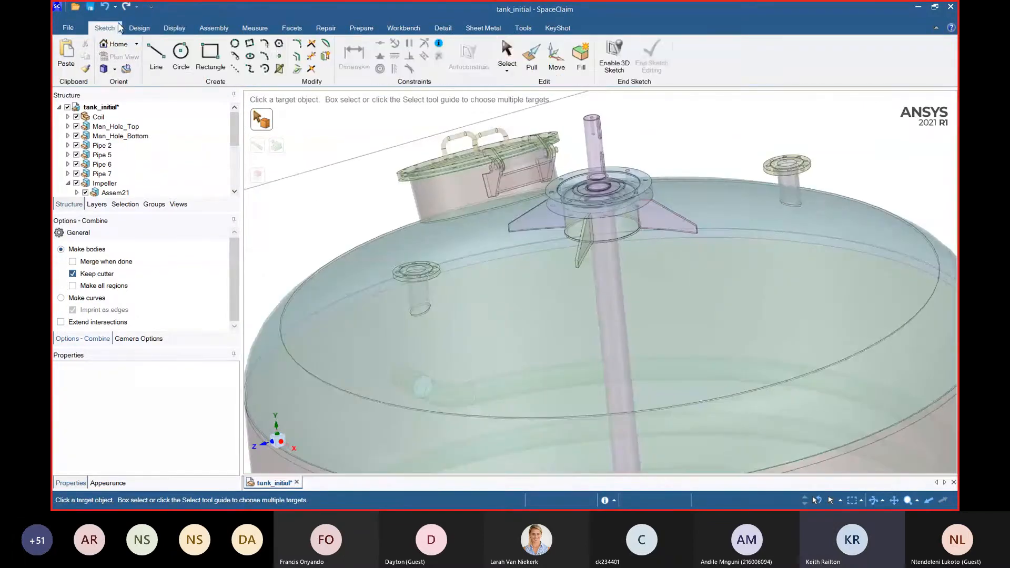
{"action": "left_click", "coordinate": [514, 51]}
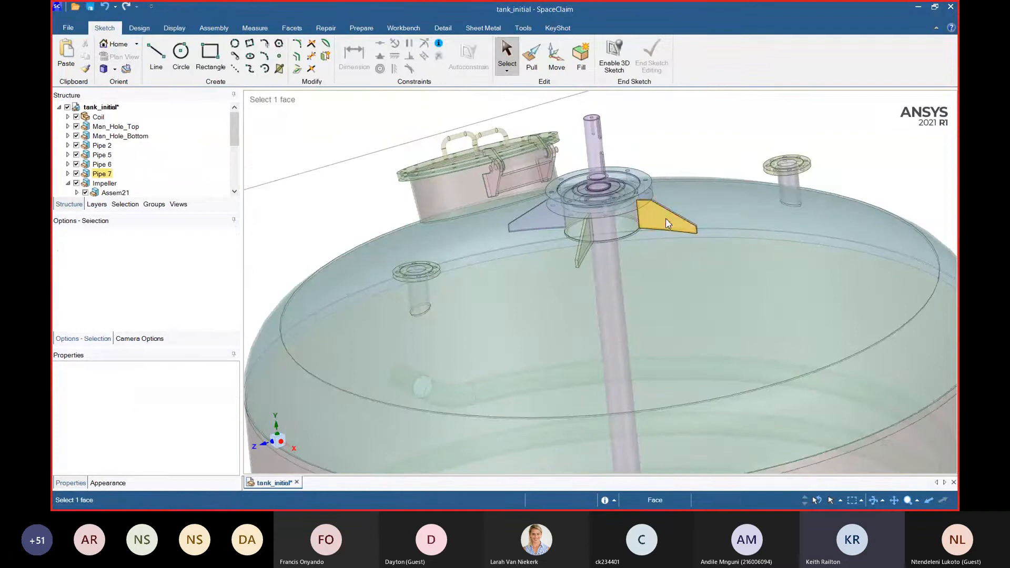
{"action": "left_click", "coordinate": [665, 226]}
{"action": "left_click", "coordinate": [588, 243]}
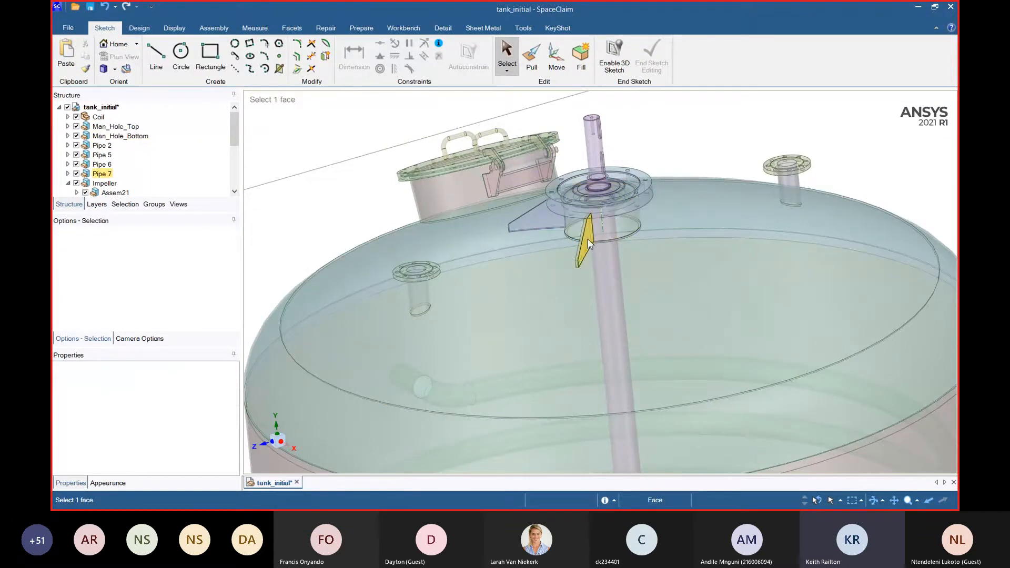
{"action": "left_click", "coordinate": [587, 242]}
{"action": "key", "text": "Delete"}
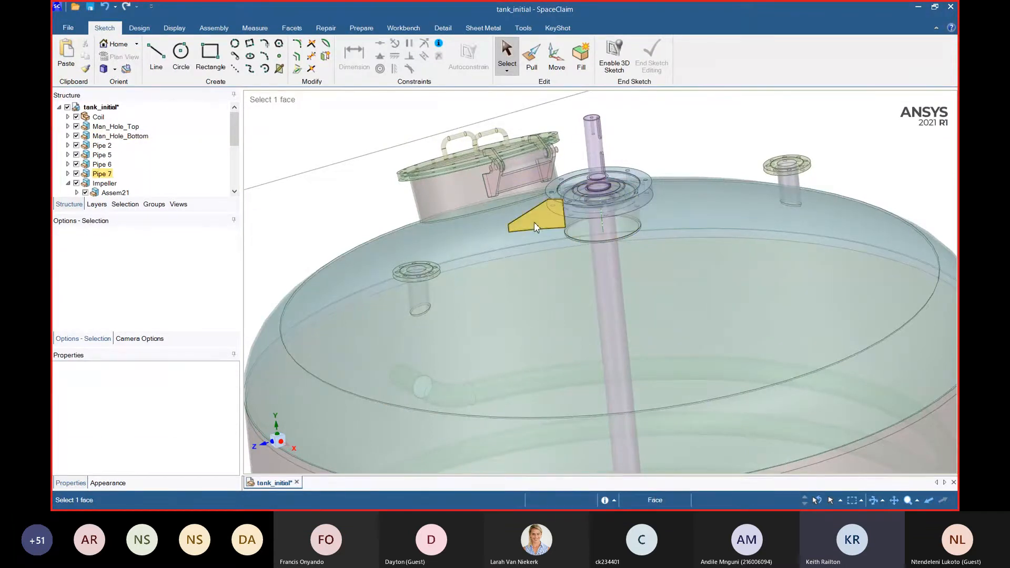
{"action": "left_click", "coordinate": [533, 222]}
{"action": "key", "text": "Delete"}
{"action": "left_click", "coordinate": [538, 219]}
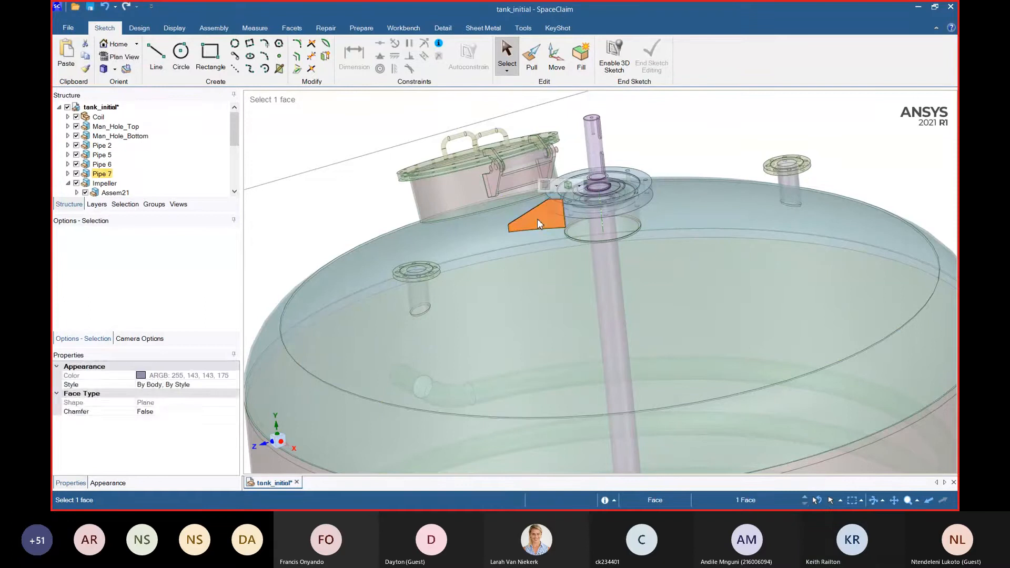
{"action": "key", "text": "Delete"}
- Move the end faces of the impeller's three lower support legs, selected as faces with same area, down beyond the bottom head
{"action": "scroll", "coordinate": [481, 189], "scroll_direction": "down", "scroll_amount": 5}
{"action": "mouse_move", "coordinate": [394, 209]}
{"action": "middle_mouse_down"}
{"action": "mouse_move", "coordinate": [430, 236]}
{"action": "mouse_move", "coordinate": [414, 207]}
{"action": "middle_mouse_up"}
{"action": "scroll", "coordinate": [390, 229], "scroll_direction": "down", "scroll_amount": 5}
{"action": "scroll", "coordinate": [372, 308], "scroll_direction": "up", "scroll_amount": 5}
{"action": "middle_click_drag", "start_coordinate": [375, 313], "coordinate": [400, 211]}
{"action": "scroll", "coordinate": [443, 285], "scroll_direction": "up", "scroll_amount": 5}
{"action": "scroll", "coordinate": [520, 288], "scroll_direction": "up", "scroll_amount": 4}
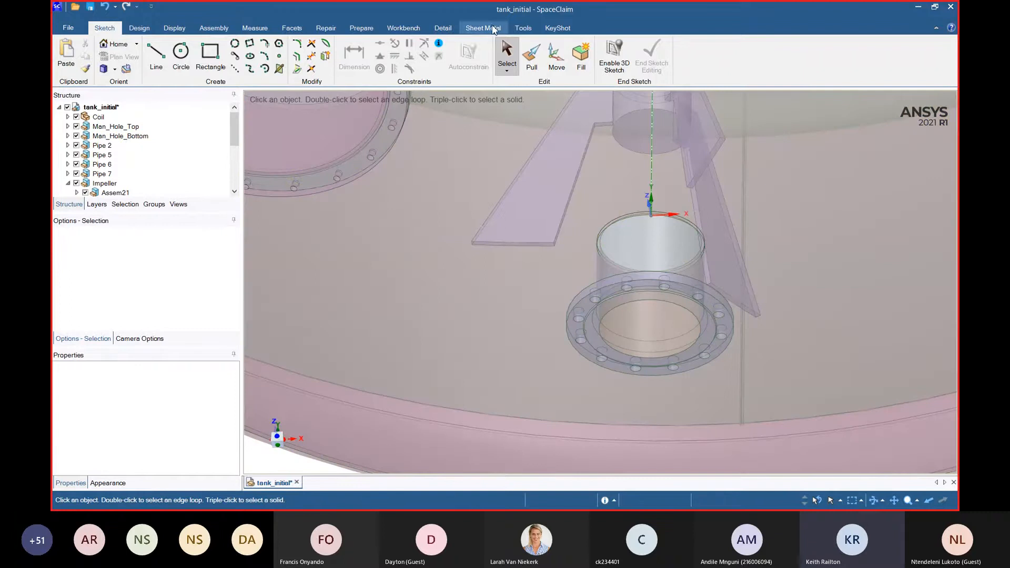
{"action": "left_click", "coordinate": [556, 55]}
{"action": "scroll", "coordinate": [557, 242], "scroll_direction": "up", "scroll_amount": 4}
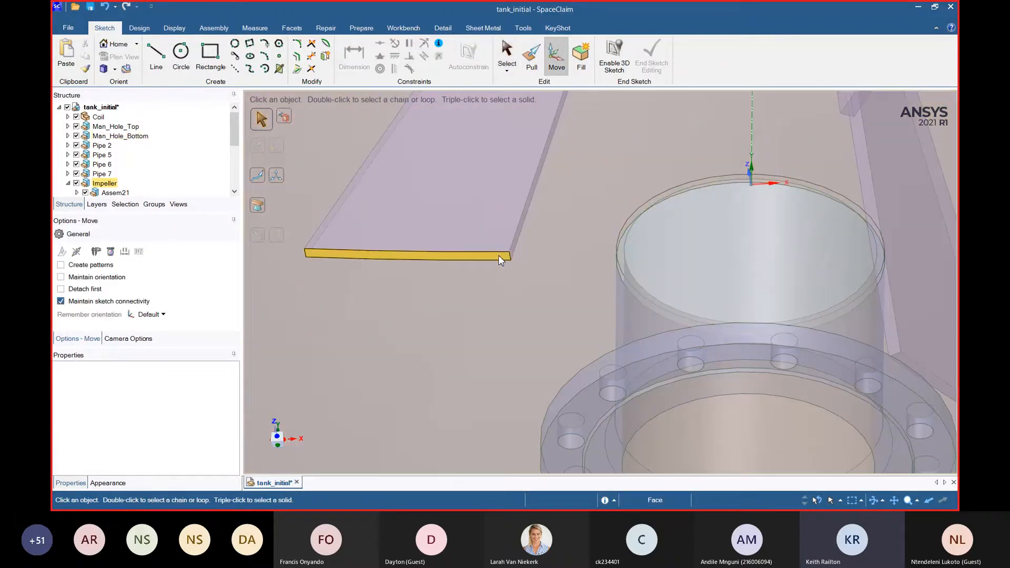
{"action": "left_click", "coordinate": [499, 258]}
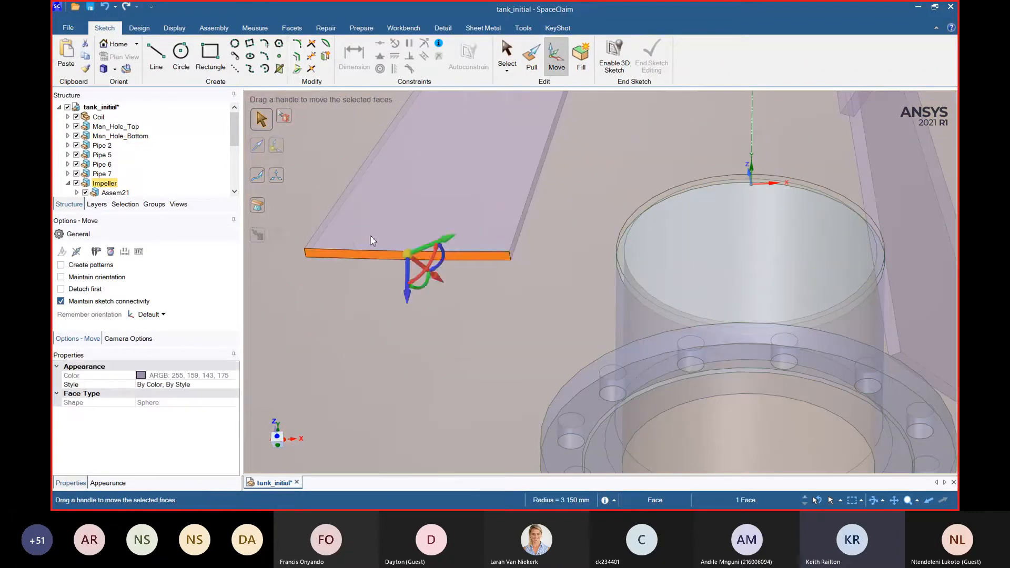
{"action": "scroll", "coordinate": [307, 223], "scroll_direction": "down", "scroll_amount": 5}
{"action": "scroll", "coordinate": [552, 243], "scroll_direction": "up", "scroll_amount": 3}
{"action": "scroll", "coordinate": [544, 319], "scroll_direction": "down", "scroll_amount": 3}
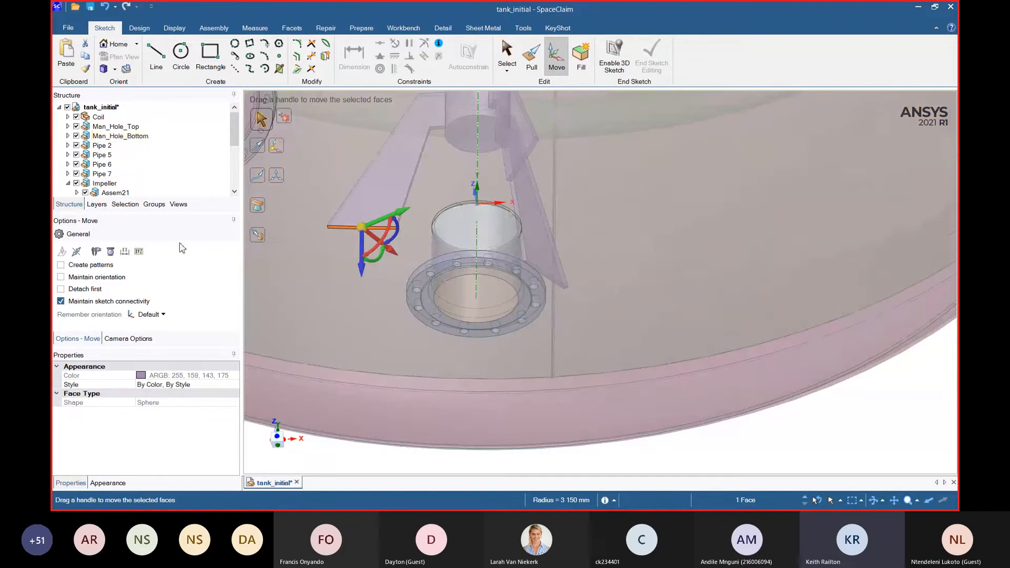
{"action": "left_click", "coordinate": [125, 204]}
{"action": "left_click", "coordinate": [119, 148]}
{"action": "scroll", "coordinate": [468, 317], "scroll_direction": "down", "scroll_amount": 3}
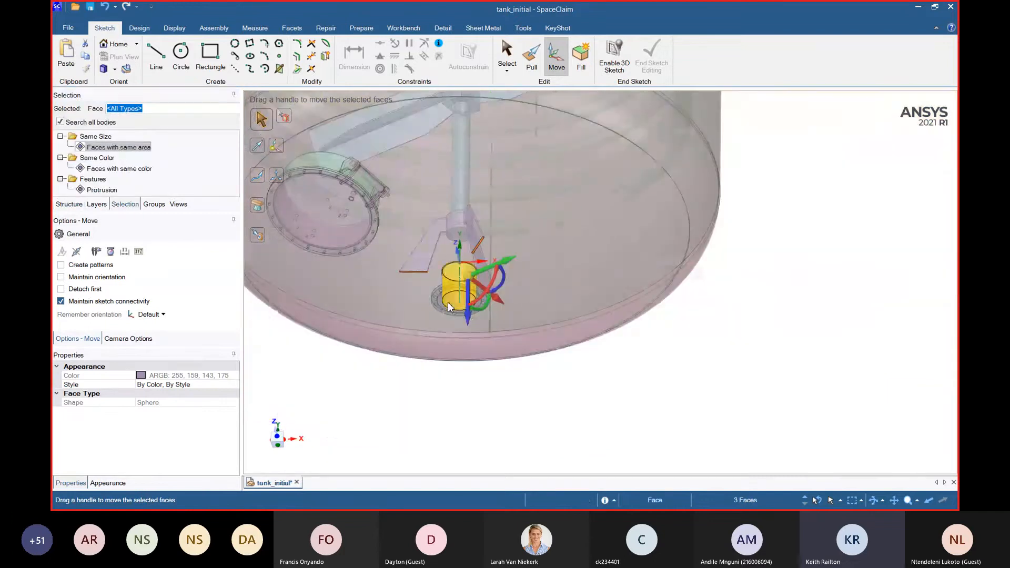
{"action": "left_click_drag", "start_coordinate": [467, 311], "coordinate": [468, 369]}
{"action": "left_click", "coordinate": [650, 397]}
- Split the impeller body with the bottom head's domed face and remove the three leg ends projecting below it
{"action": "middle_click_drag", "start_coordinate": [650, 397], "coordinate": [644, 414]}
{"action": "scroll", "coordinate": [644, 414], "scroll_direction": "down", "scroll_amount": 3}
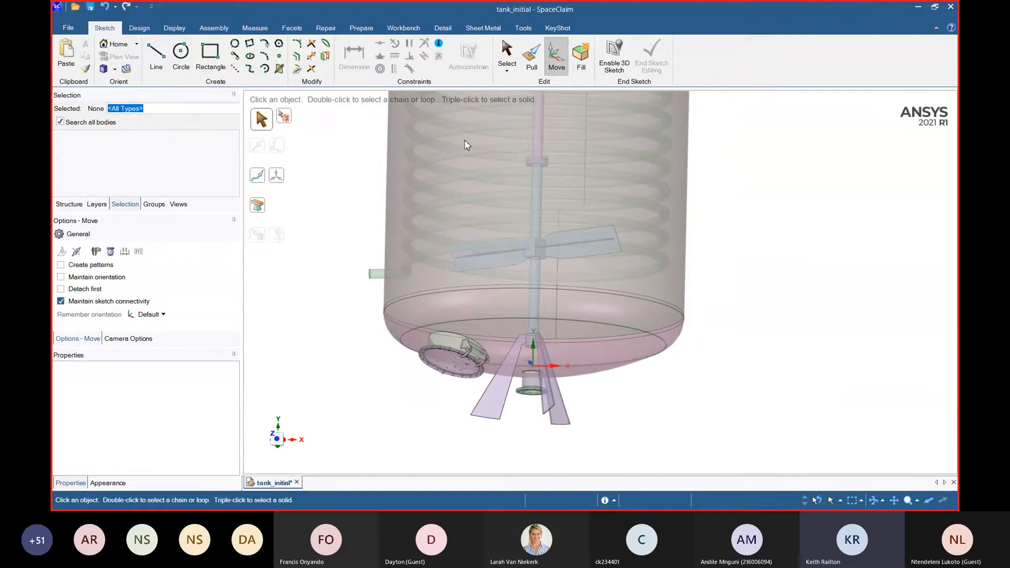
{"action": "left_click", "coordinate": [150, 31]}
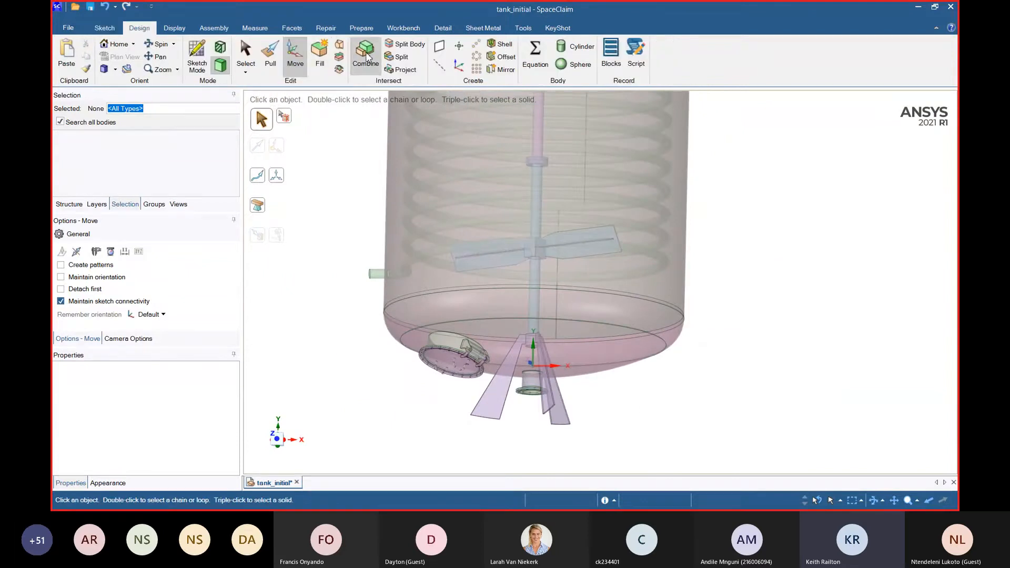
{"action": "left_click", "coordinate": [405, 43]}
{"action": "left_click", "coordinate": [503, 397]}
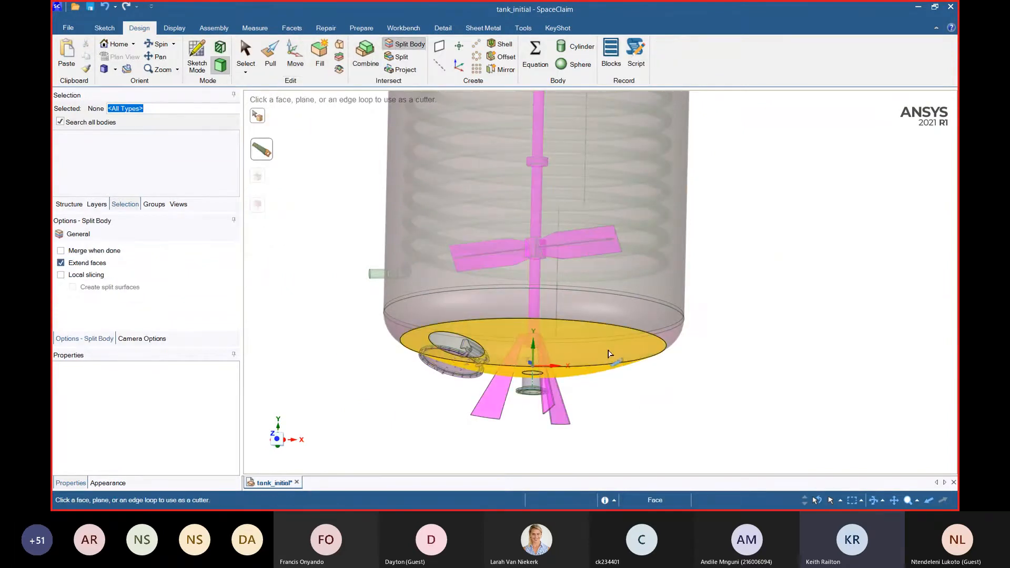
{"action": "left_click", "coordinate": [565, 415]}
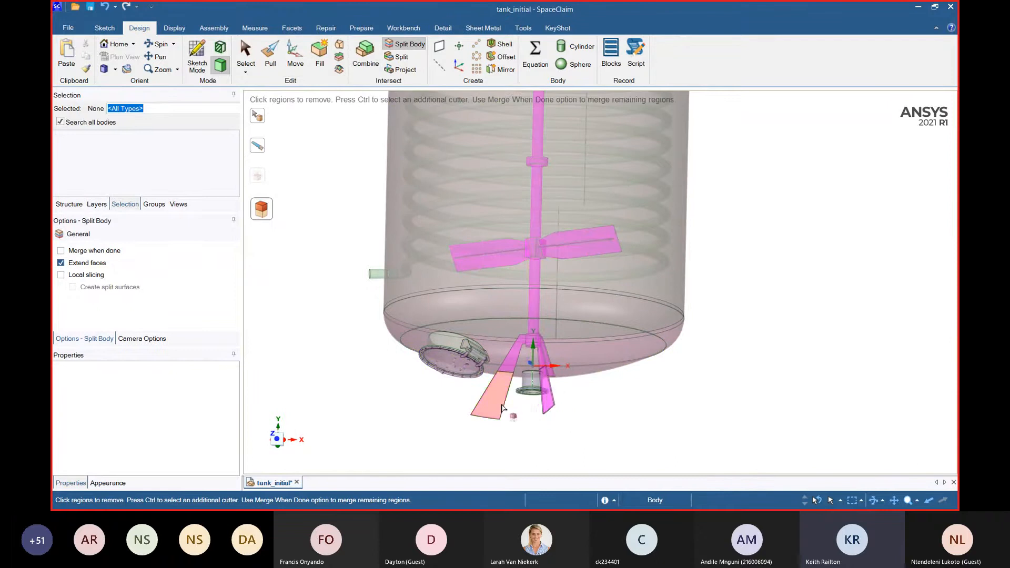
{"action": "left_click", "coordinate": [506, 411]}
{"action": "left_click", "coordinate": [548, 406]}
{"action": "key", "text": "Escape"}
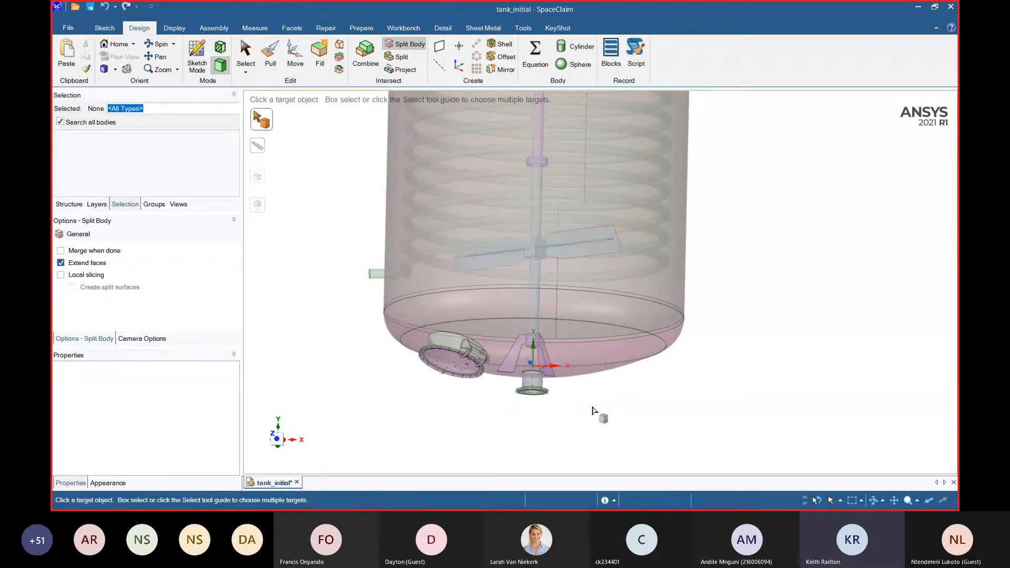
- Delete the empty components left in the tank_initial structure, including Pipe 2, Pipe 5 and Pipe 6
{"action": "key", "text": "h"}
{"action": "middle_click_drag", "start_coordinate": [589, 413], "coordinate": [683, 384]}
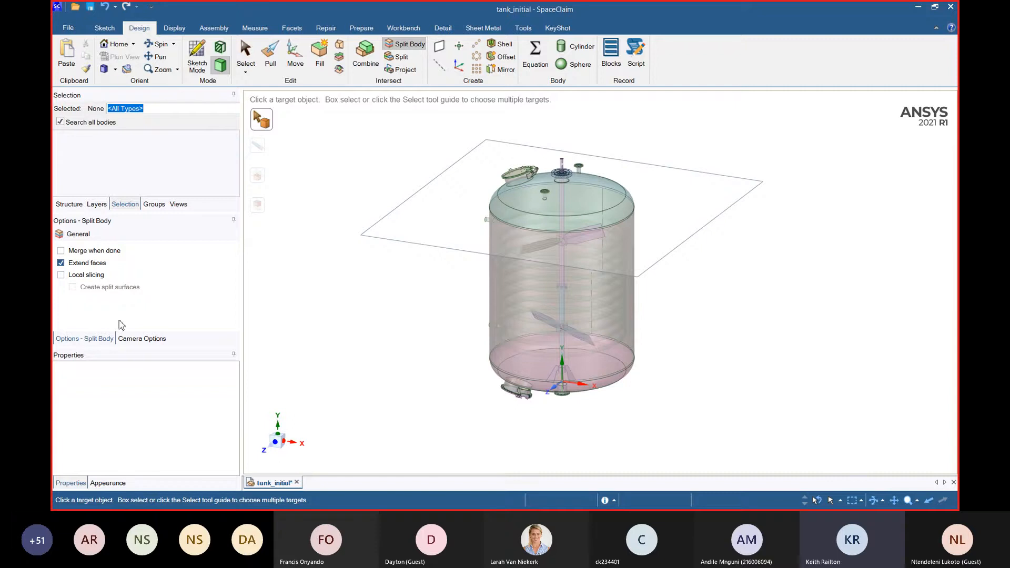
{"action": "left_click", "coordinate": [68, 204]}
{"action": "left_click", "coordinate": [101, 106]}
{"action": "right_click", "coordinate": [101, 107]}
{"action": "key", "text": "Escape"}
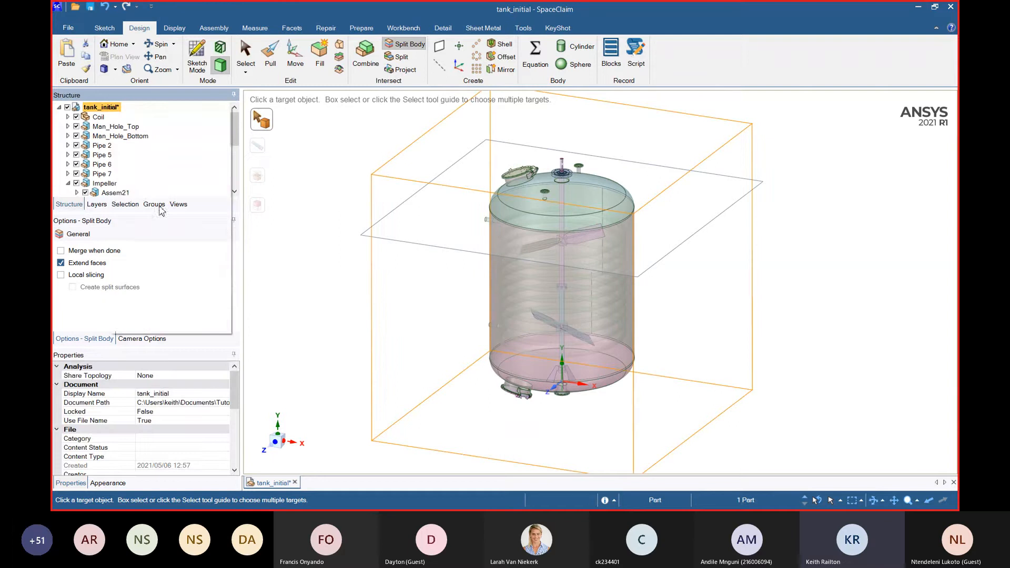
{"action": "scroll", "coordinate": [118, 192], "scroll_direction": "down", "scroll_amount": 2}
{"action": "left_click", "coordinate": [68, 155]}
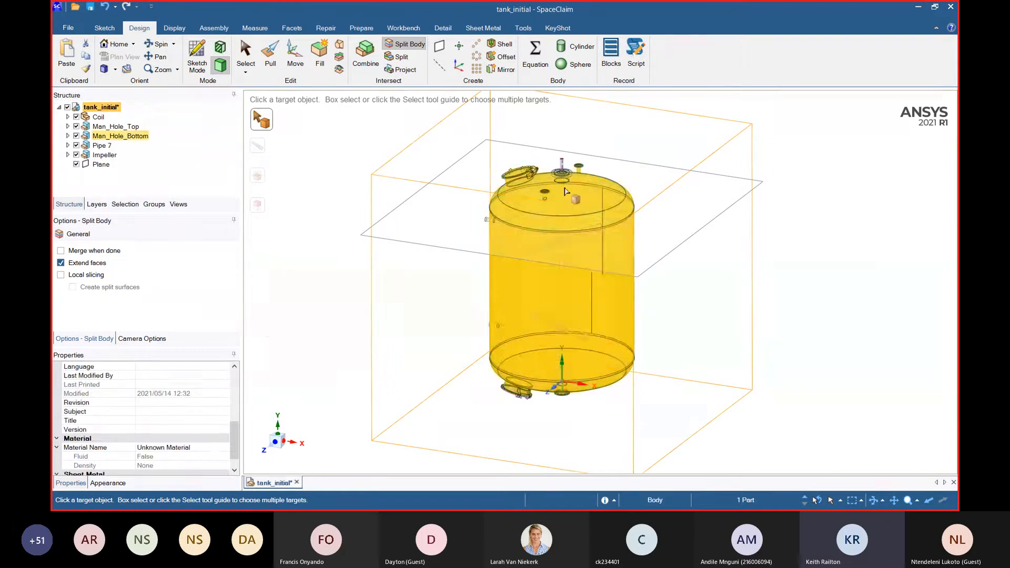
- Section the tank lengthwise through the origin, perpendicular to the X axis, to expose the central shaft and top mounting flange
{"action": "scroll", "coordinate": [572, 185], "scroll_direction": "up", "scroll_amount": 3}
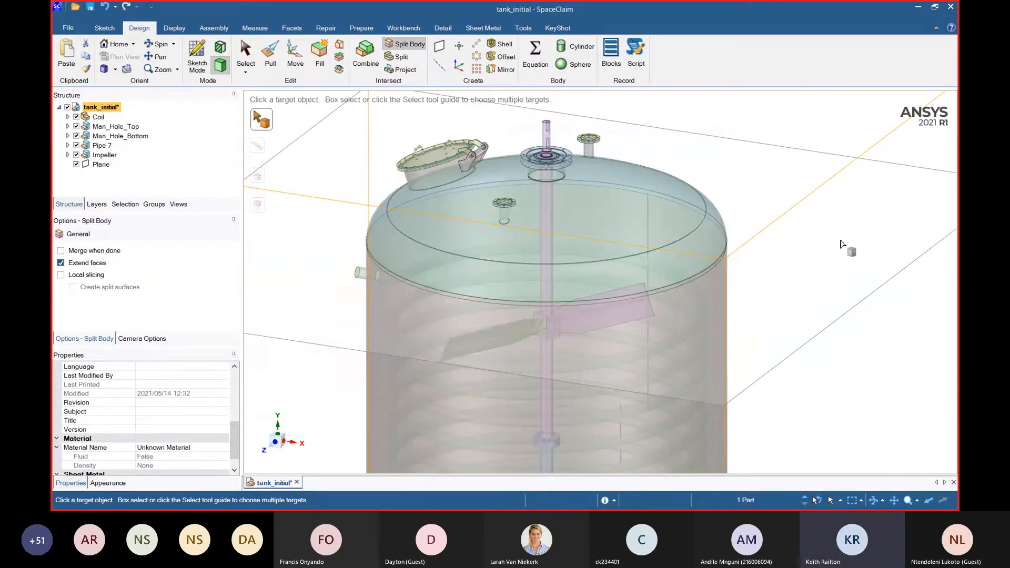
{"action": "middle_click_drag", "start_coordinate": [854, 247], "coordinate": [782, 233]}
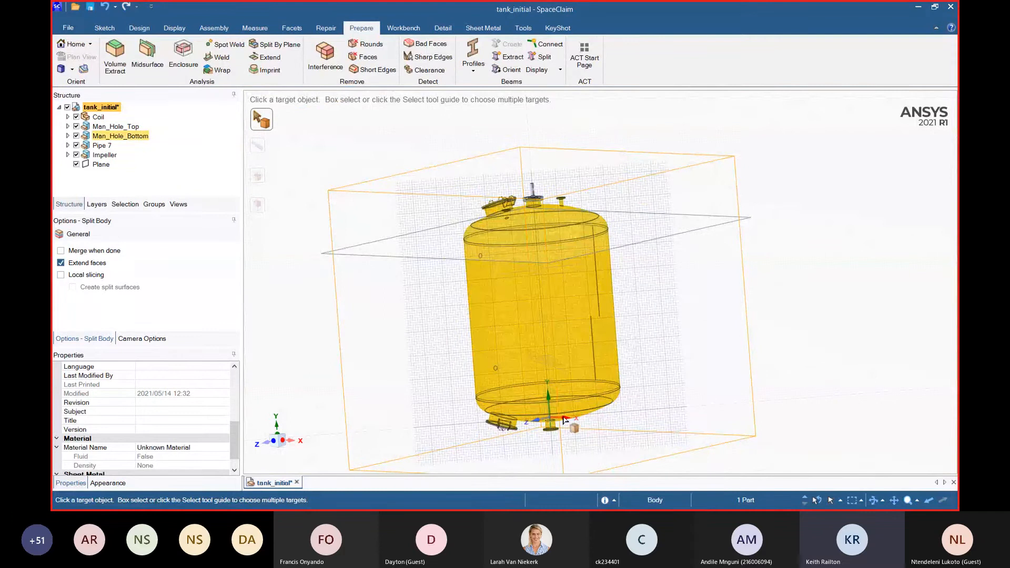
{"action": "scroll", "coordinate": [568, 421], "scroll_direction": "up", "scroll_amount": 5}
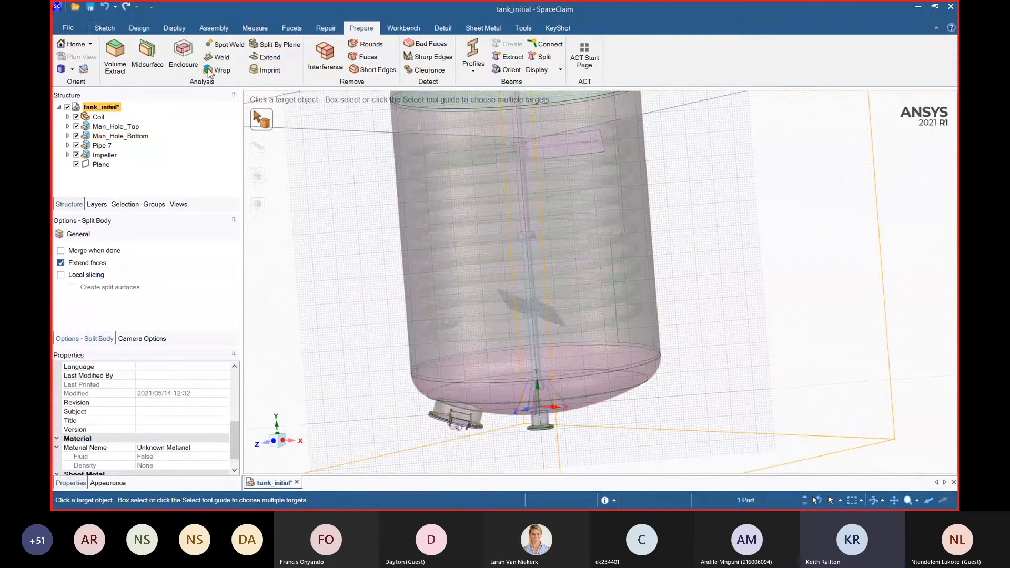
{"action": "left_click", "coordinate": [140, 28]}
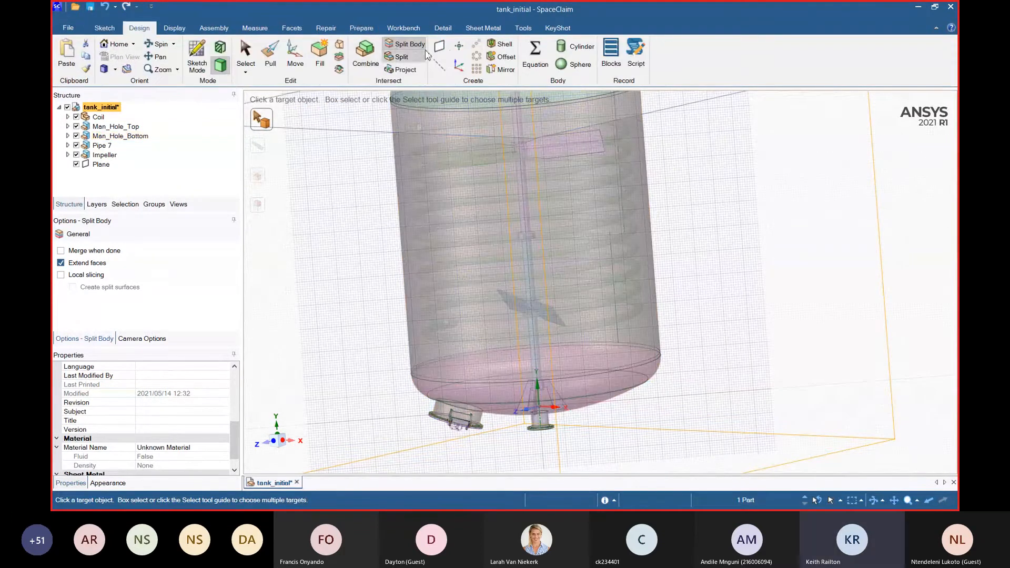
{"action": "left_click", "coordinate": [245, 52]}
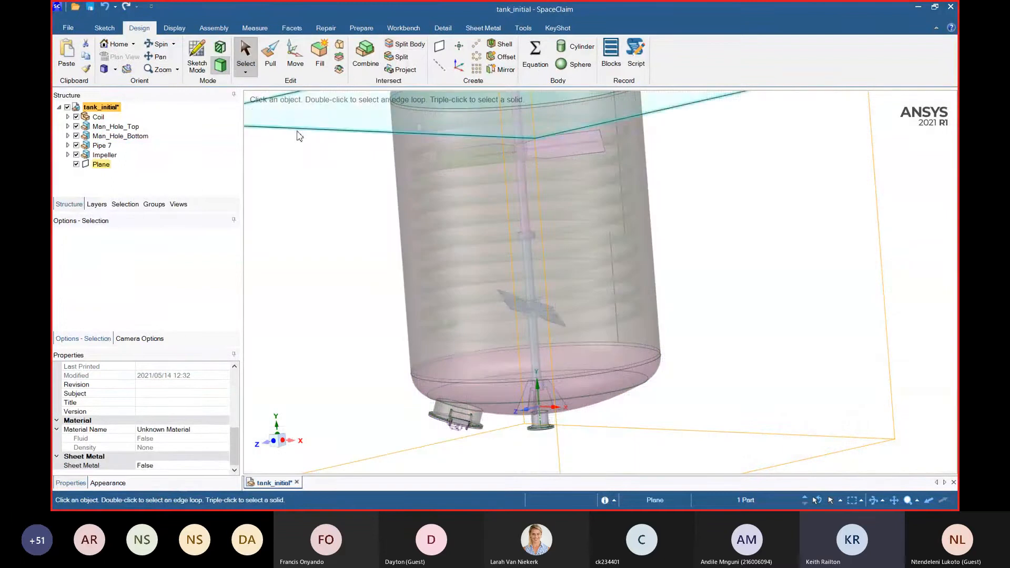
{"action": "key", "text": "x"}
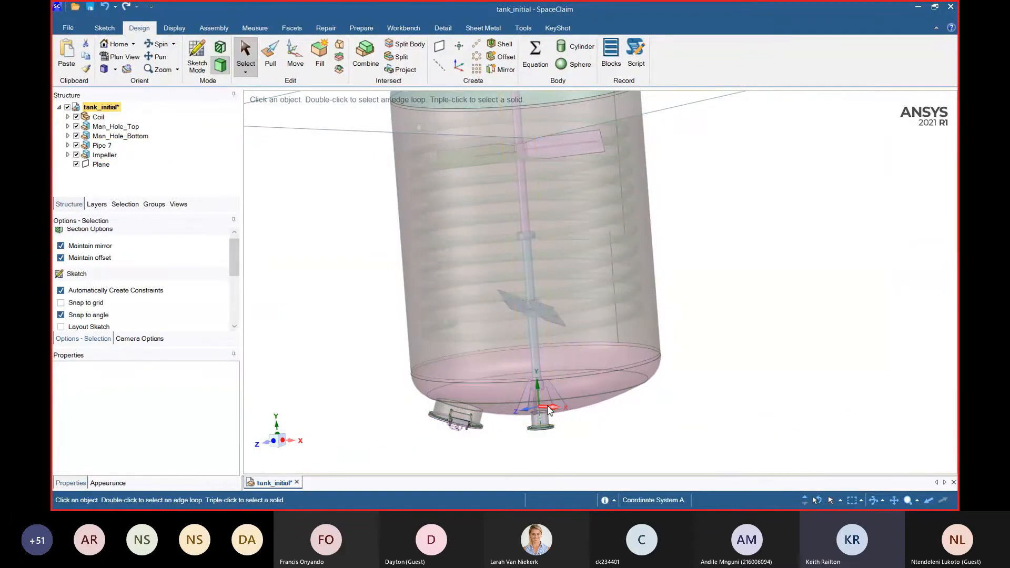
{"action": "scroll", "coordinate": [572, 403], "scroll_direction": "up", "scroll_amount": 10}
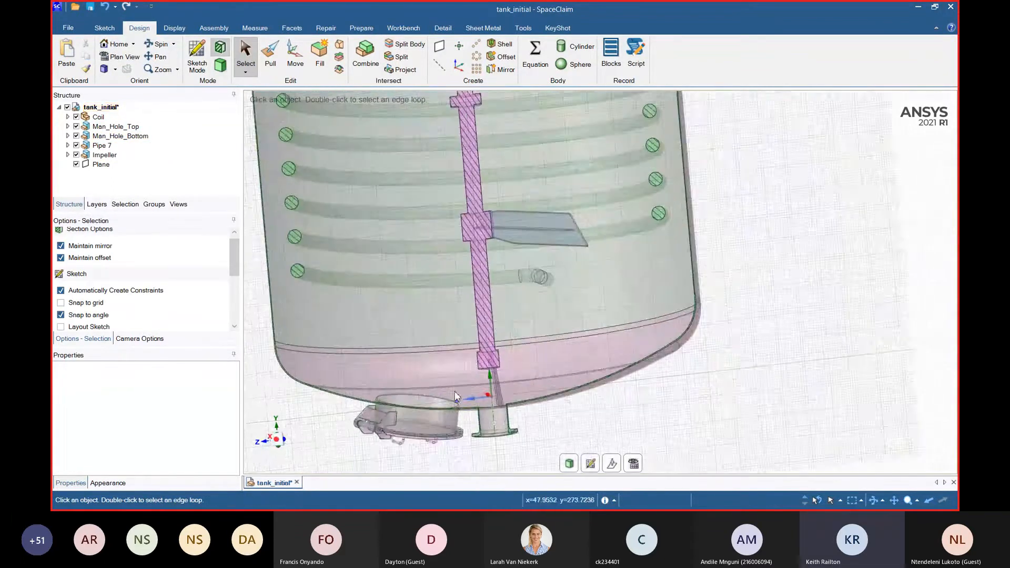
{"action": "scroll", "coordinate": [453, 380], "scroll_direction": "down", "scroll_amount": 10}
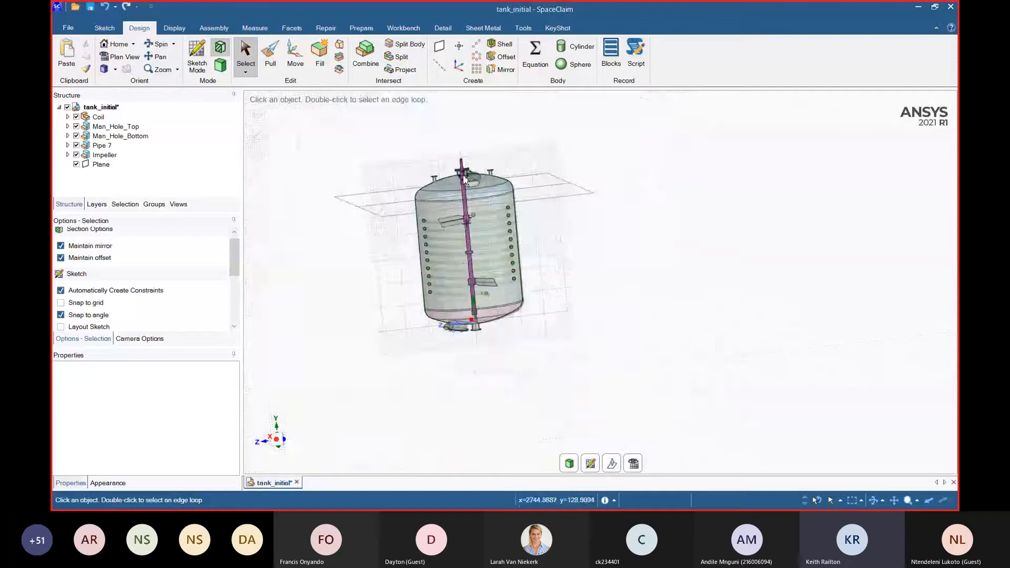
{"action": "scroll", "coordinate": [478, 204], "scroll_direction": "up", "scroll_amount": 5}
{"action": "scroll", "coordinate": [478, 210], "scroll_direction": "up", "scroll_amount": 5}
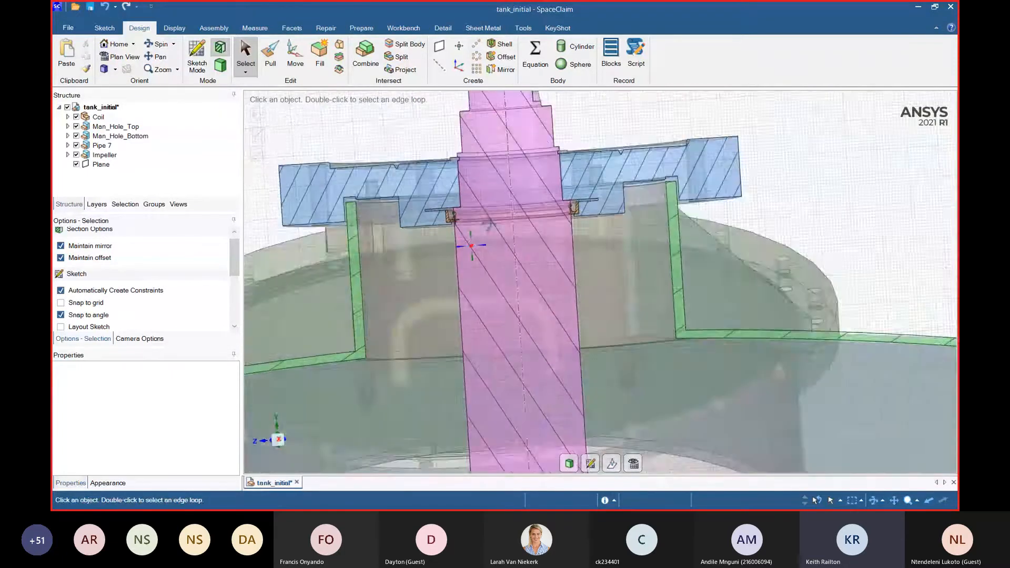
- Try to delete the curves of the seal ring between the mounting flange and the impeller shaft in the section view
{"action": "scroll", "coordinate": [468, 218], "scroll_direction": "up", "scroll_amount": 5}
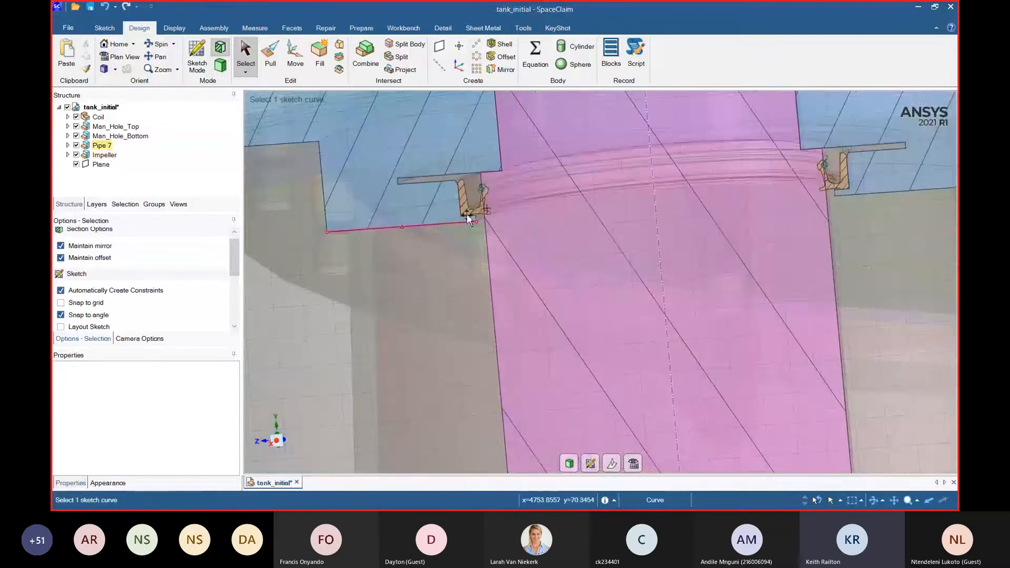
{"action": "scroll", "coordinate": [468, 218], "scroll_direction": "up", "scroll_amount": 3}
{"action": "left_click", "coordinate": [477, 208]}
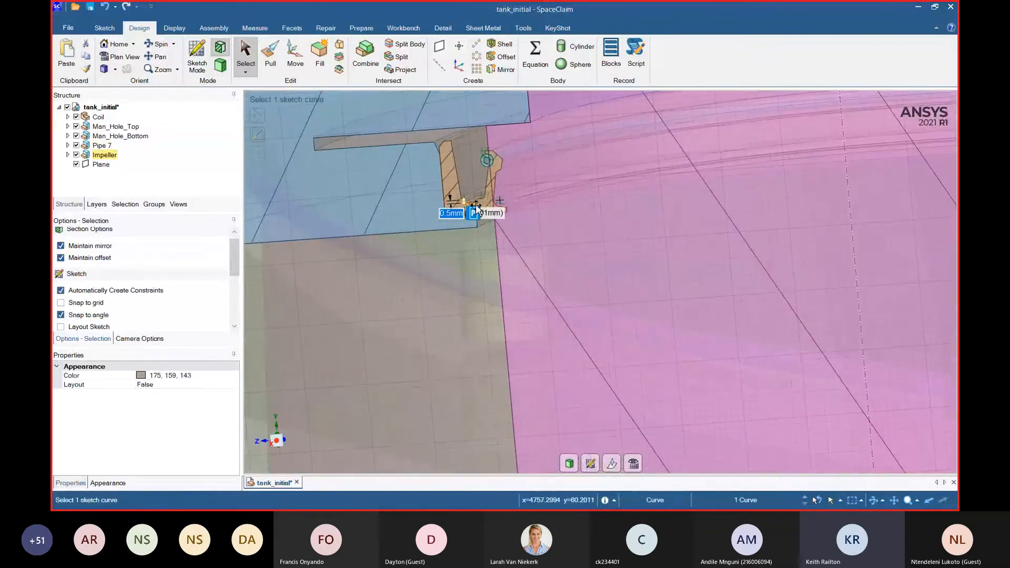
{"action": "left_click", "coordinate": [455, 164]}
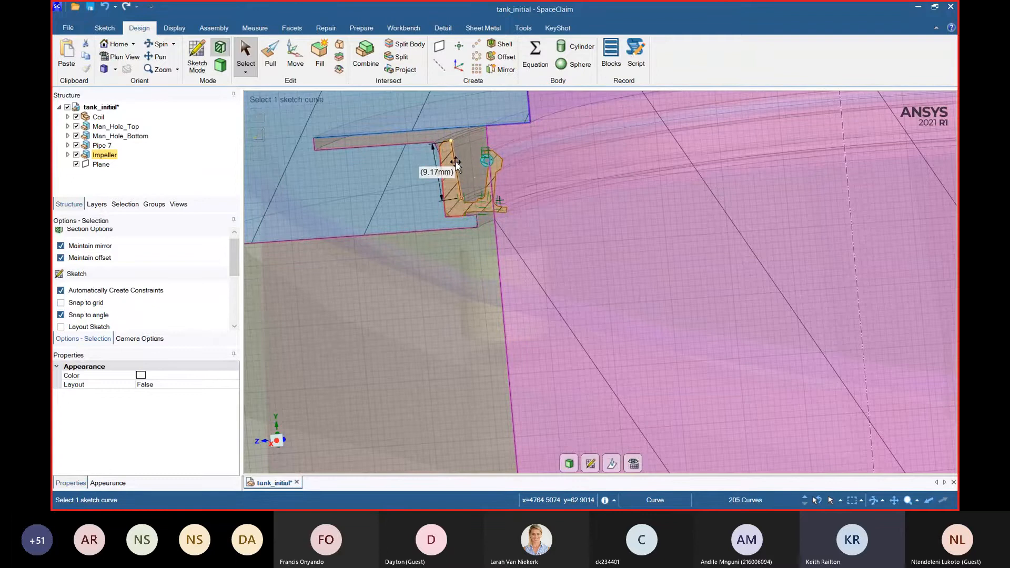
{"action": "key", "text": "d"}
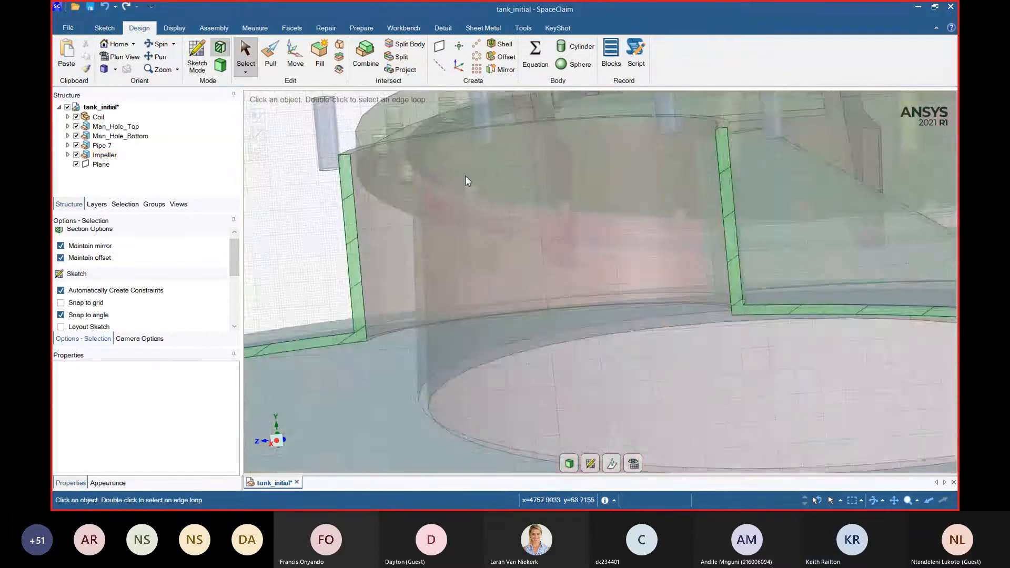
{"action": "key", "text": "x"}
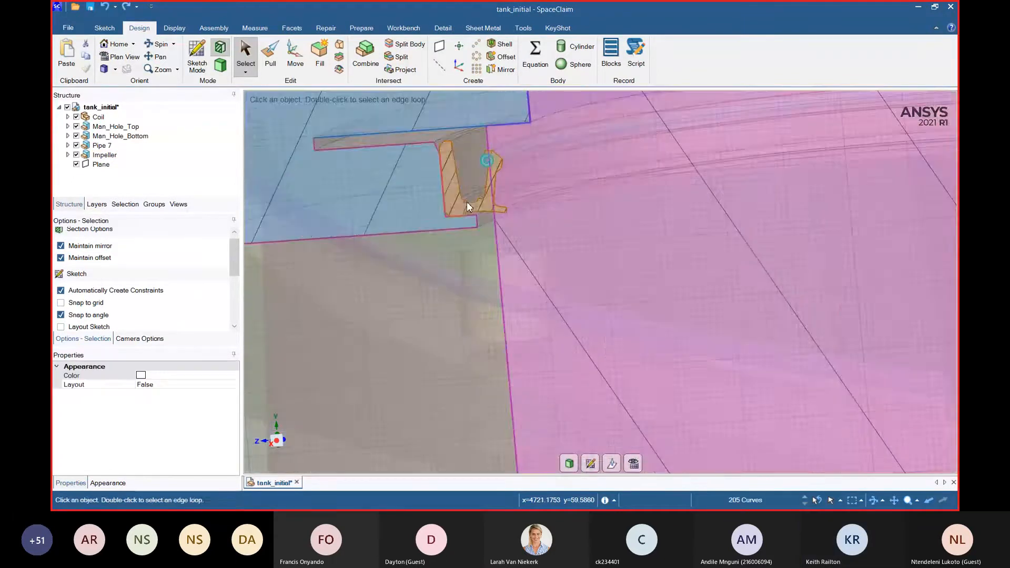
{"action": "scroll", "coordinate": [483, 232], "scroll_direction": "down", "scroll_amount": 6}
{"action": "left_click", "coordinate": [331, 159]}
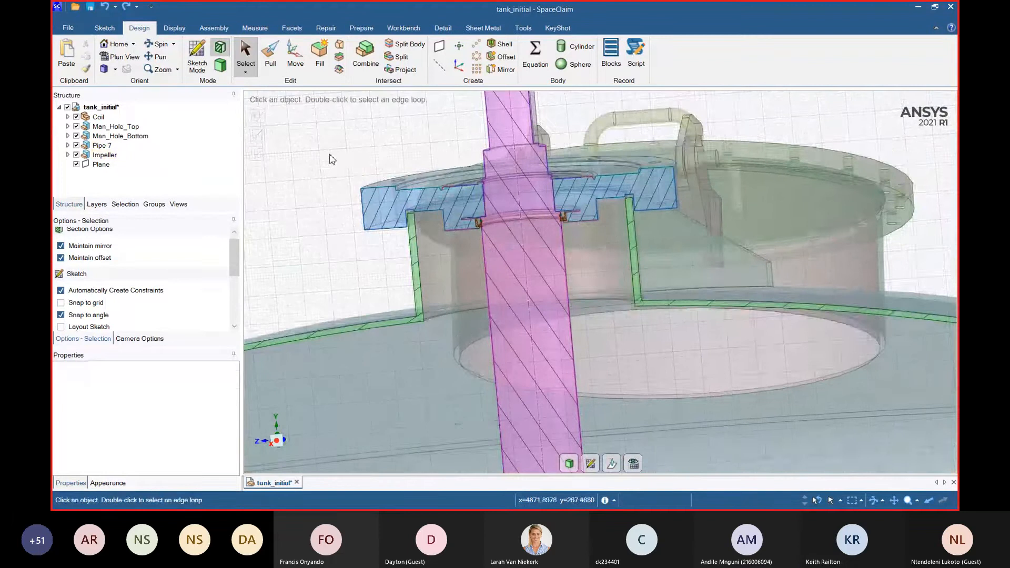
- Pull the rim face of the central top nozzle up to the mounting flange's recess to close the gap
{"action": "middle_click_drag", "start_coordinate": [348, 174], "coordinate": [350, 186]}
{"action": "scroll", "coordinate": [397, 219], "scroll_direction": "up", "scroll_amount": 5}
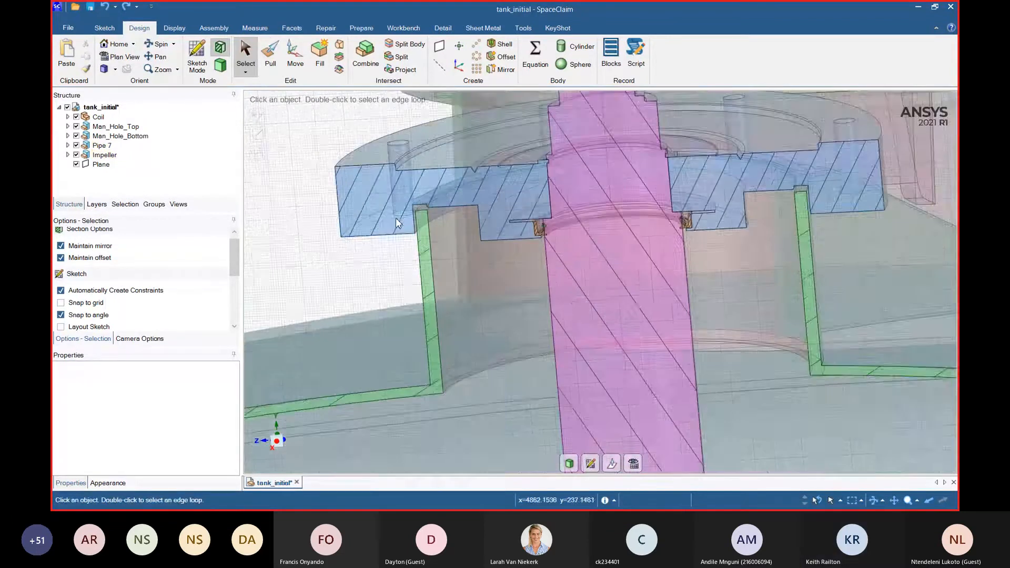
{"action": "left_click", "coordinate": [270, 55]}
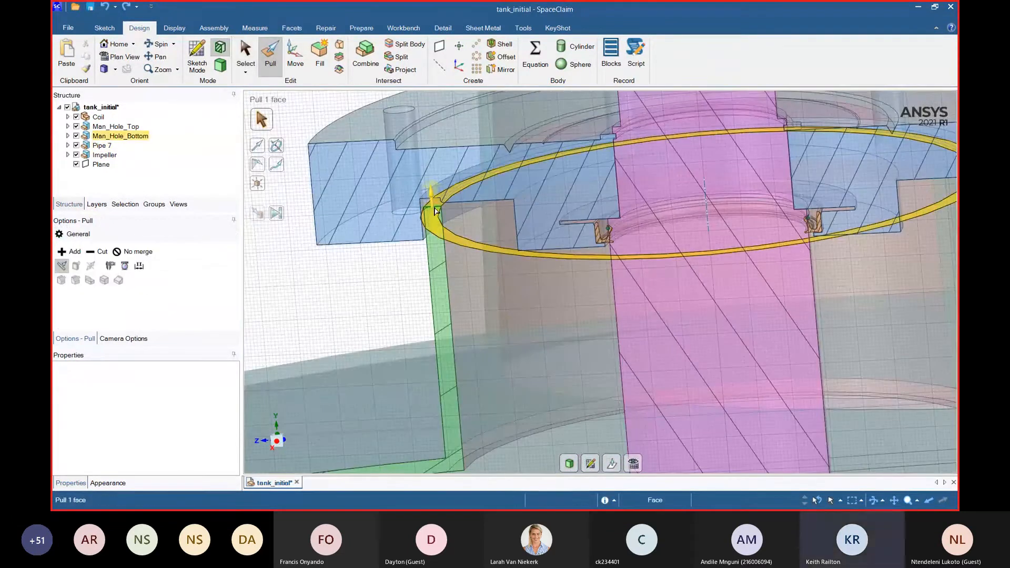
{"action": "left_click", "coordinate": [437, 209]}
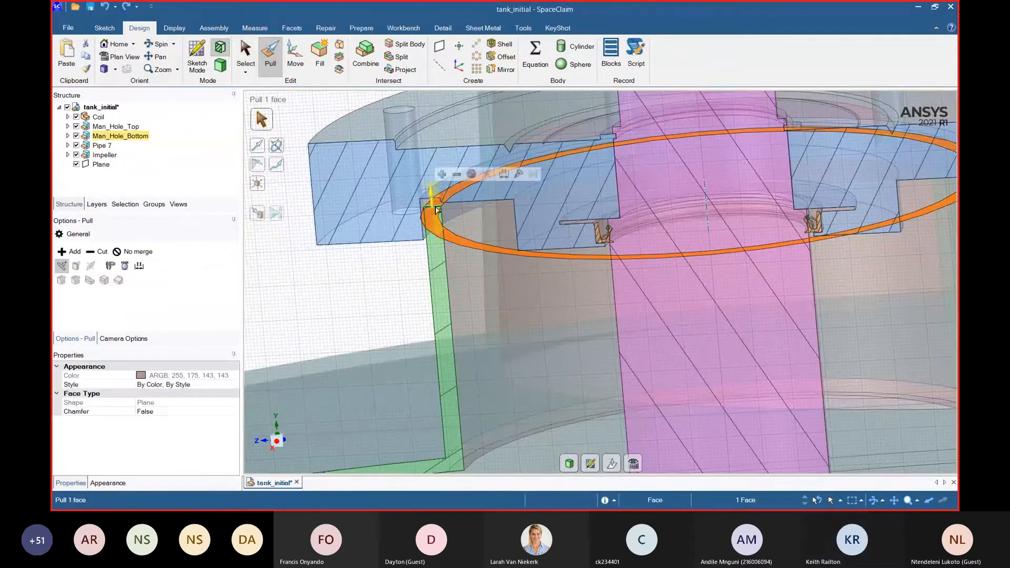
{"action": "left_click", "coordinate": [262, 215]}
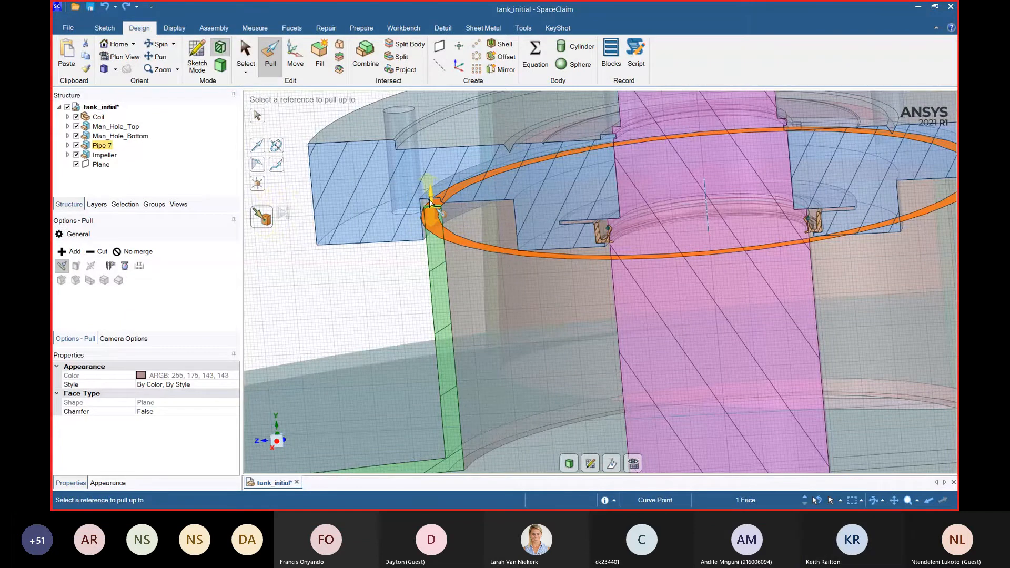
{"action": "key", "text": "Escape"}
{"action": "scroll", "coordinate": [436, 207], "scroll_direction": "up", "scroll_amount": 5}
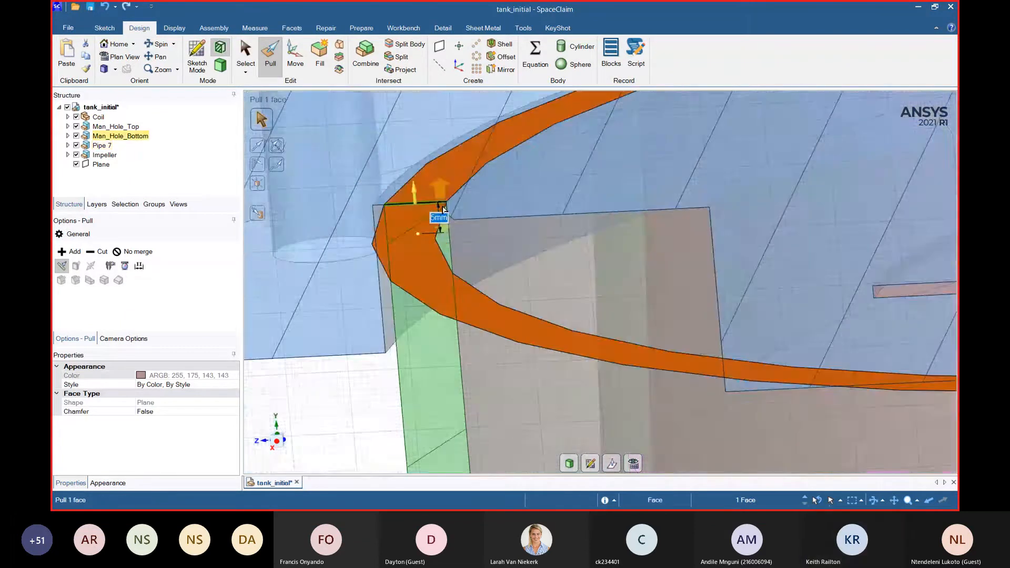
{"action": "scroll", "coordinate": [447, 215], "scroll_direction": "up", "scroll_amount": 3}
{"action": "left_click", "coordinate": [454, 232]}
{"action": "scroll", "coordinate": [456, 236], "scroll_direction": "up", "scroll_amount": 2}
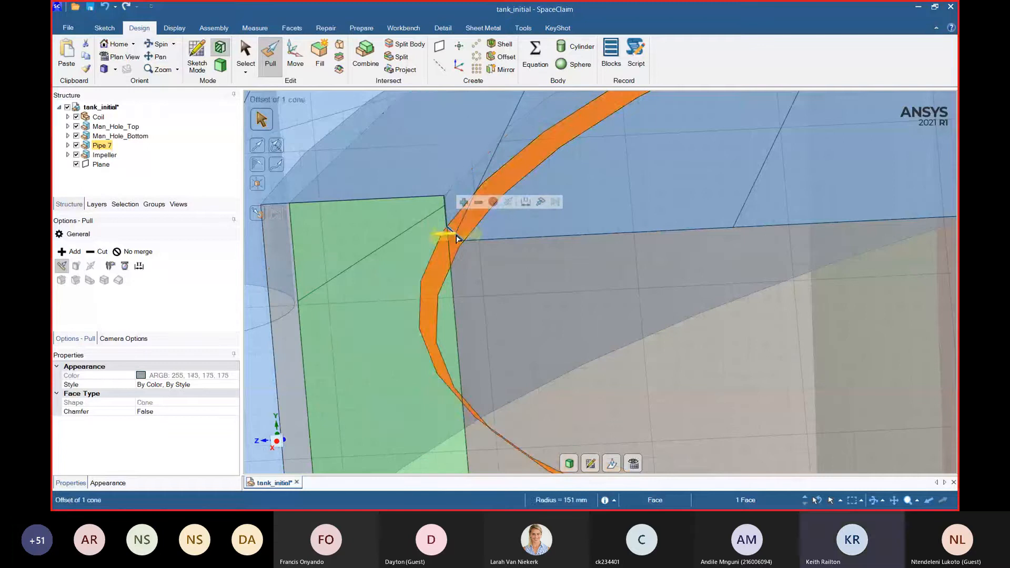
{"action": "key", "text": "Escape"}
{"action": "scroll", "coordinate": [333, 221], "scroll_direction": "down", "scroll_amount": 5}
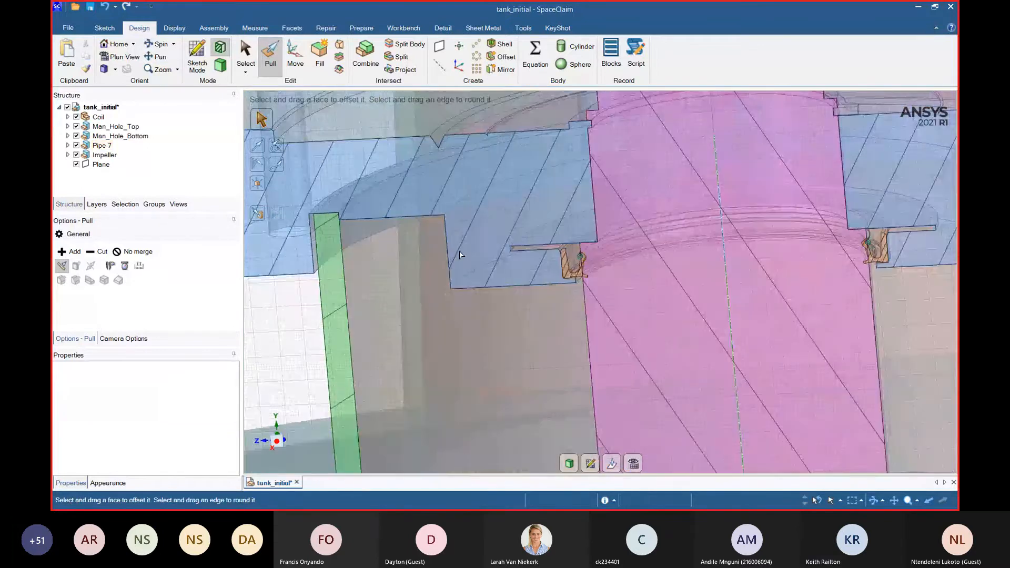
- Pull the mounting flange's lower bore face inward up to the impeller shaft's cylindrical surface
{"action": "scroll", "coordinate": [459, 255], "scroll_direction": "down", "scroll_amount": 3}
{"action": "scroll", "coordinate": [463, 247], "scroll_direction": "up", "scroll_amount": 7}
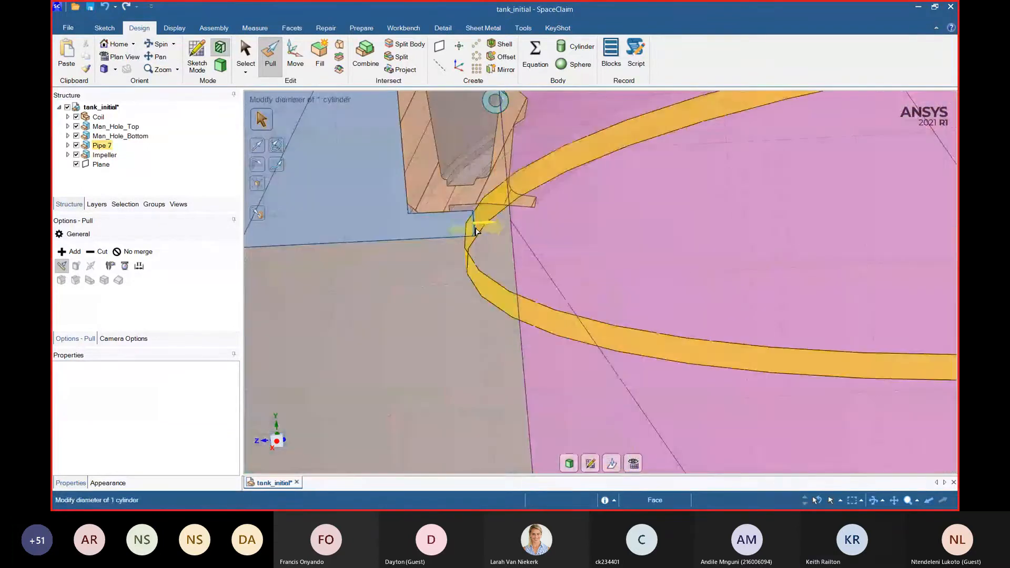
{"action": "left_click", "coordinate": [475, 231]}
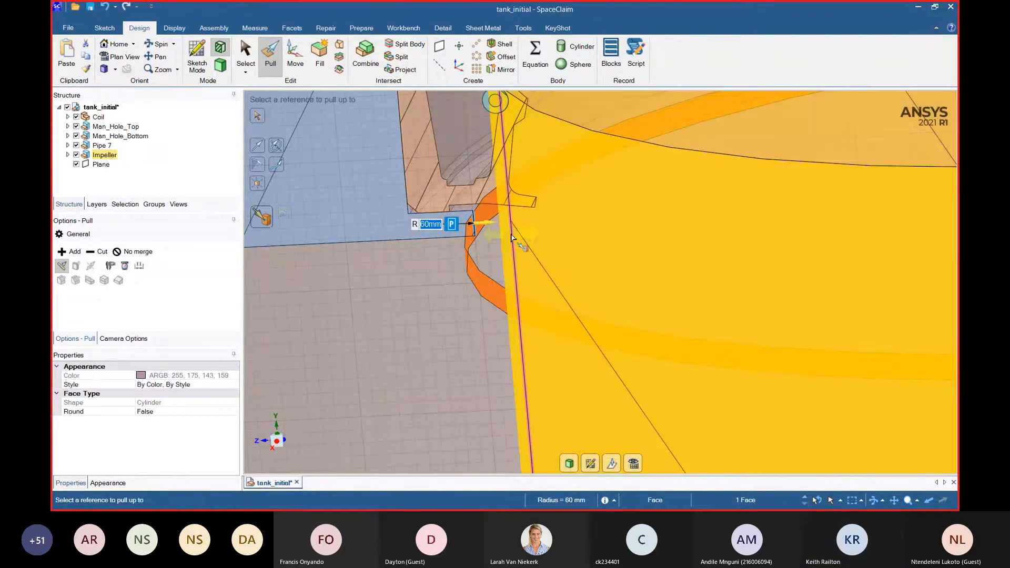
{"action": "left_click", "coordinate": [514, 235]}
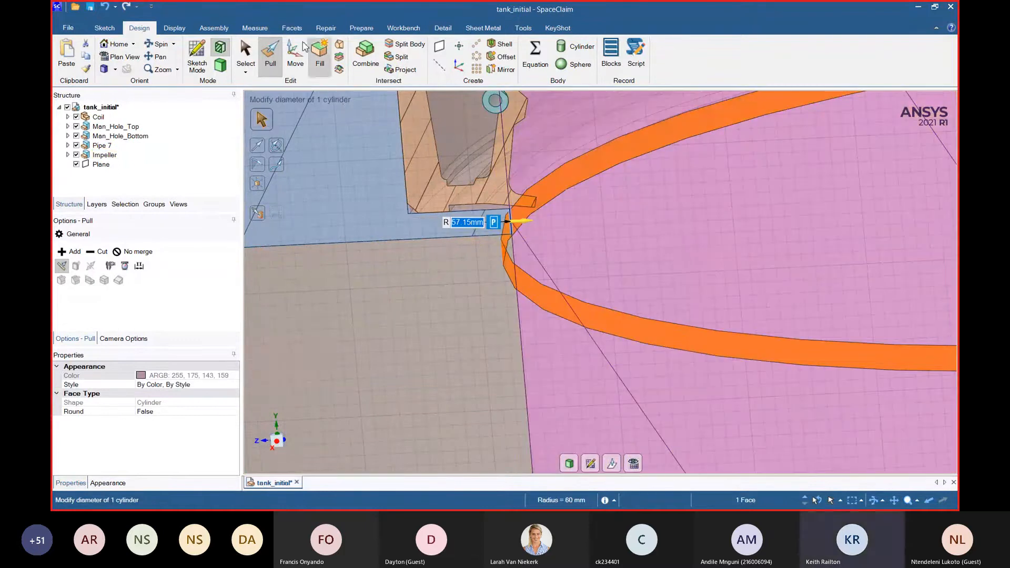
- Locate the lower seal ring beside the shaft in the structure tree and delete its Simmerring110x130x12 component
{"action": "left_click", "coordinate": [245, 55]}
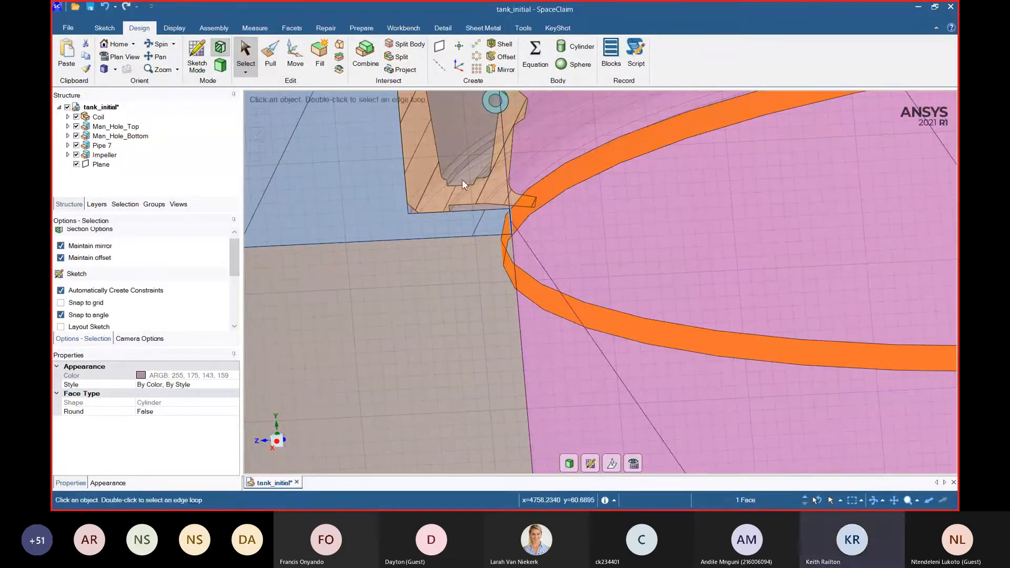
{"action": "left_click", "coordinate": [443, 165]}
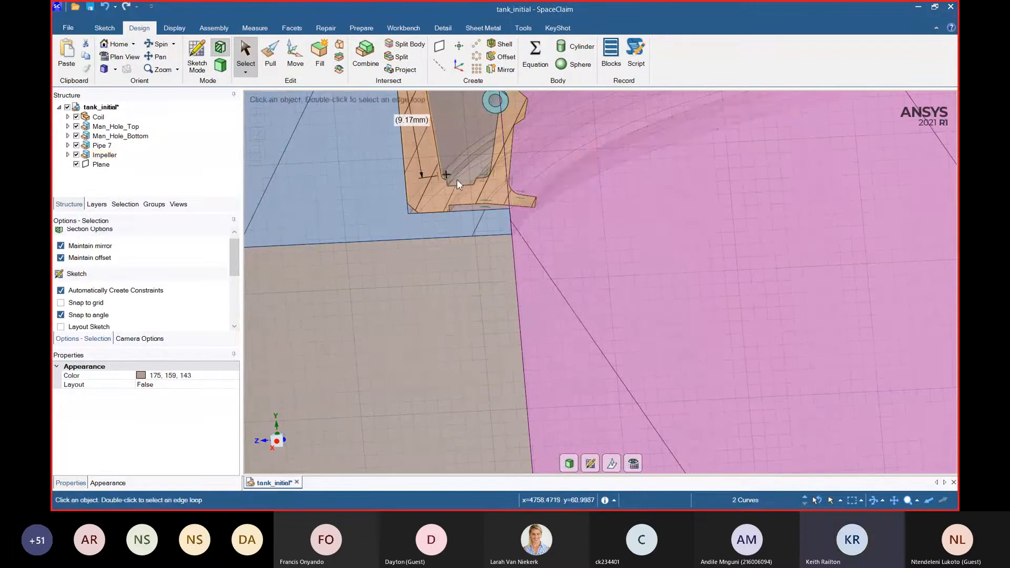
{"action": "scroll", "coordinate": [456, 216], "scroll_direction": "down", "scroll_amount": 6}
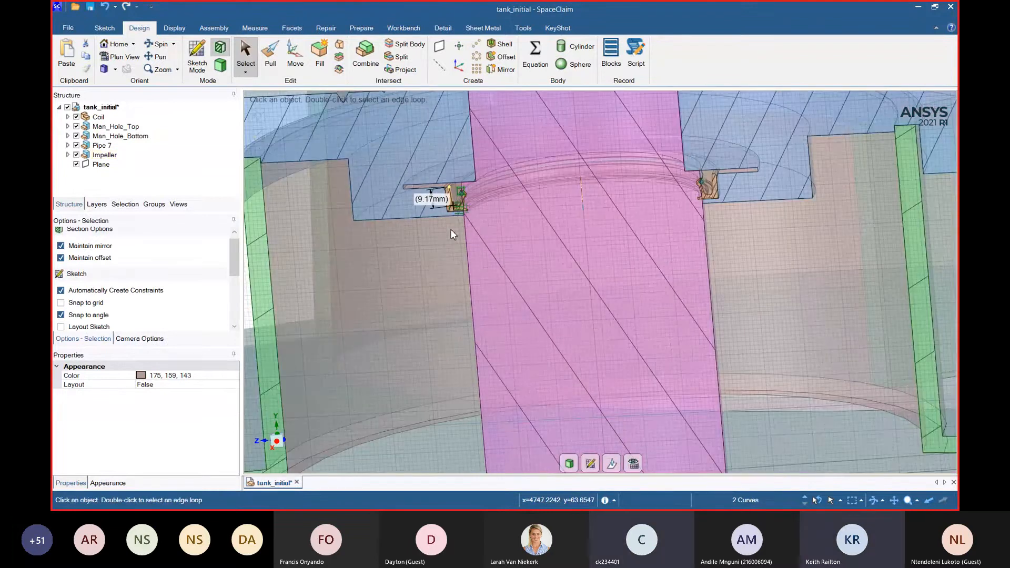
{"action": "scroll", "coordinate": [426, 201], "scroll_direction": "up", "scroll_amount": 3}
{"action": "right_click", "coordinate": [462, 193]}
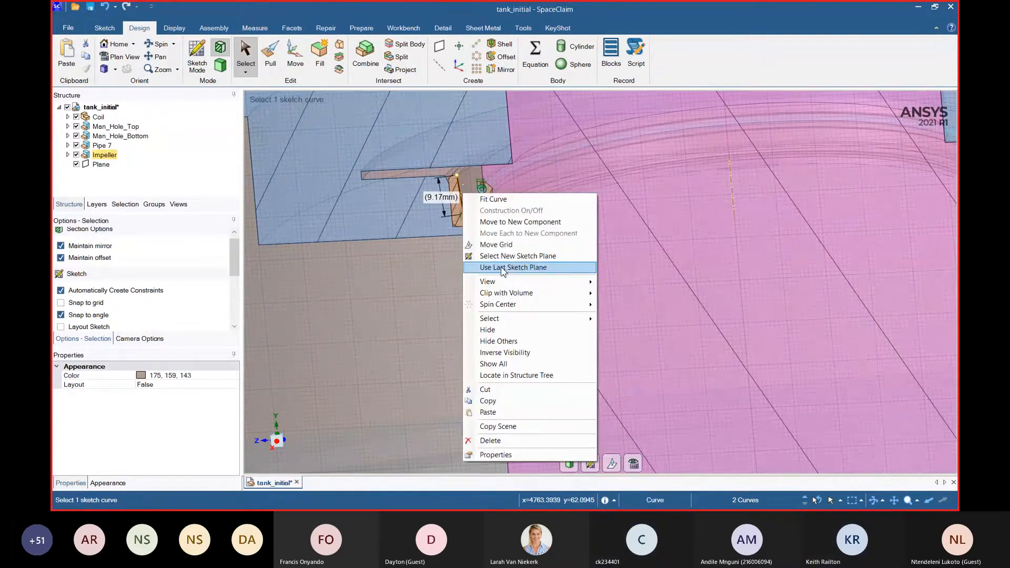
{"action": "left_click", "coordinate": [516, 375]}
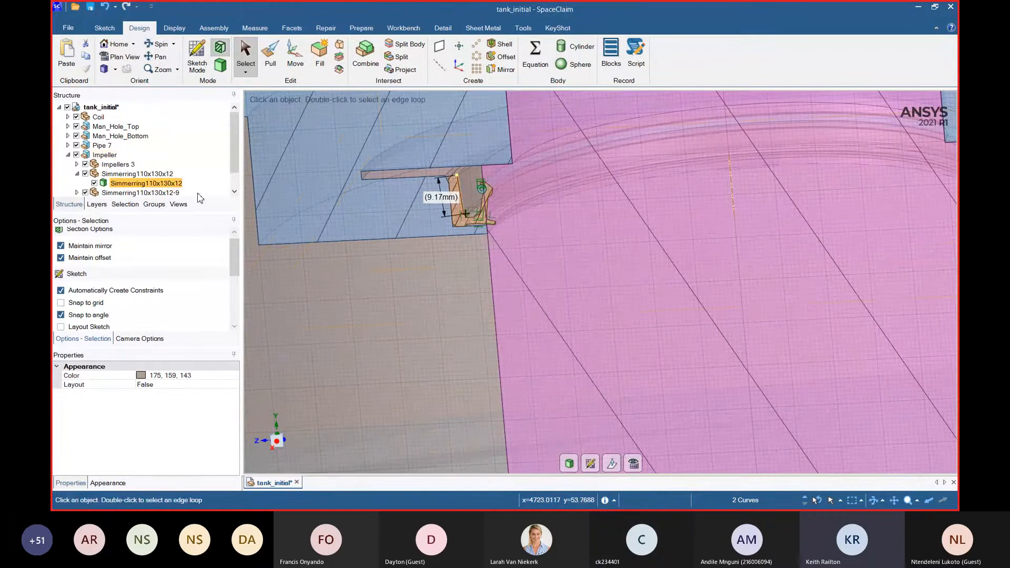
{"action": "left_click", "coordinate": [136, 174]}
{"action": "key", "text": "Delete"}
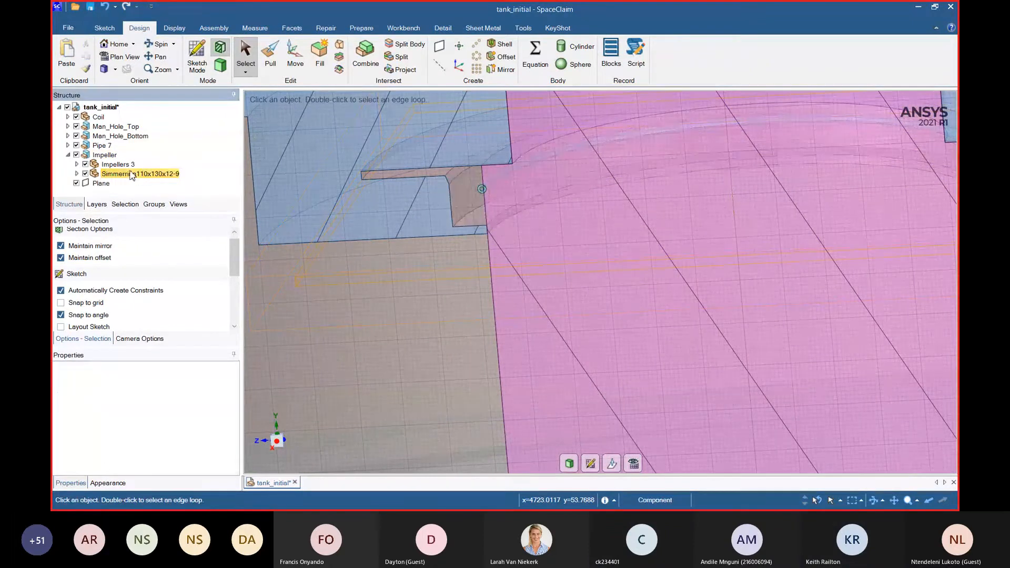
{"action": "left_click", "coordinate": [131, 174]}
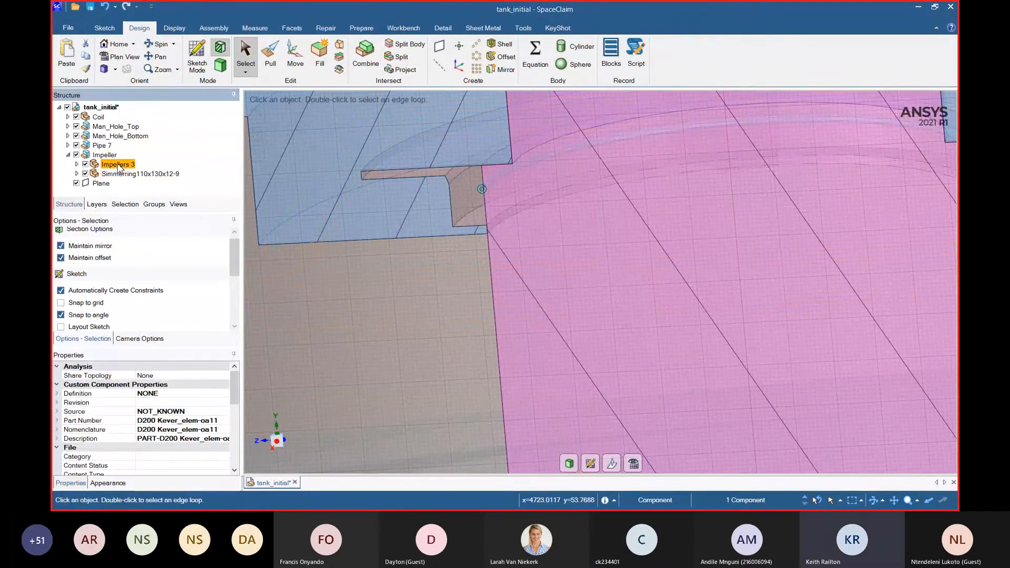
- Return from the section view to the 3D model and use Combine on the tank body to check which top nozzle, flange and shaft parts belong to it
{"action": "left_click", "coordinate": [119, 164]}
{"action": "scroll", "coordinate": [447, 175], "scroll_direction": "down", "scroll_amount": 5}
{"action": "scroll", "coordinate": [447, 174], "scroll_direction": "down", "scroll_amount": 10}
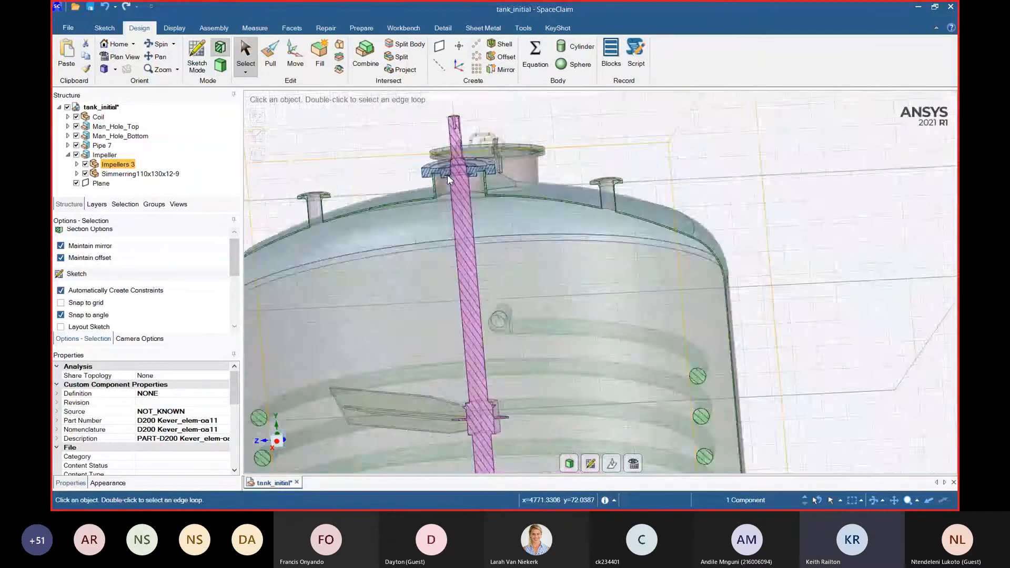
{"action": "left_click", "coordinate": [508, 163]}
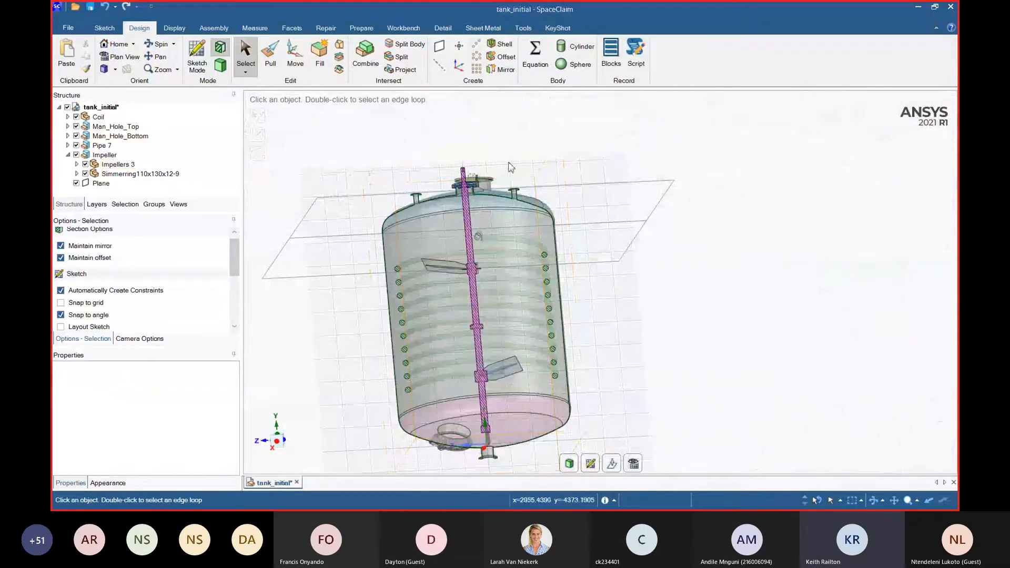
{"action": "left_click", "coordinate": [219, 69]}
{"action": "left_click", "coordinate": [365, 52]}
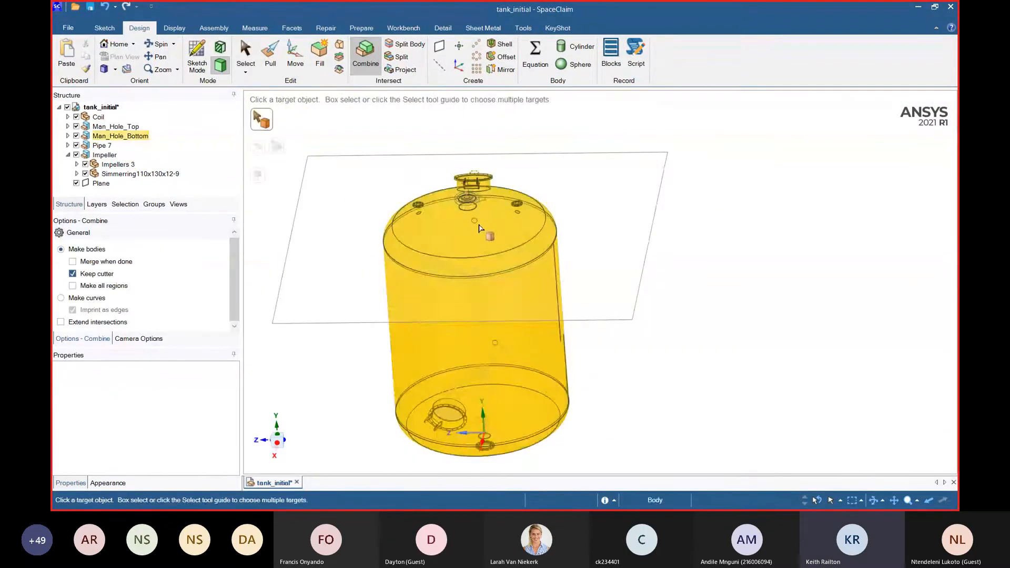
{"action": "left_click", "coordinate": [478, 228]}
{"action": "scroll", "coordinate": [481, 228], "scroll_direction": "up", "scroll_amount": 10}
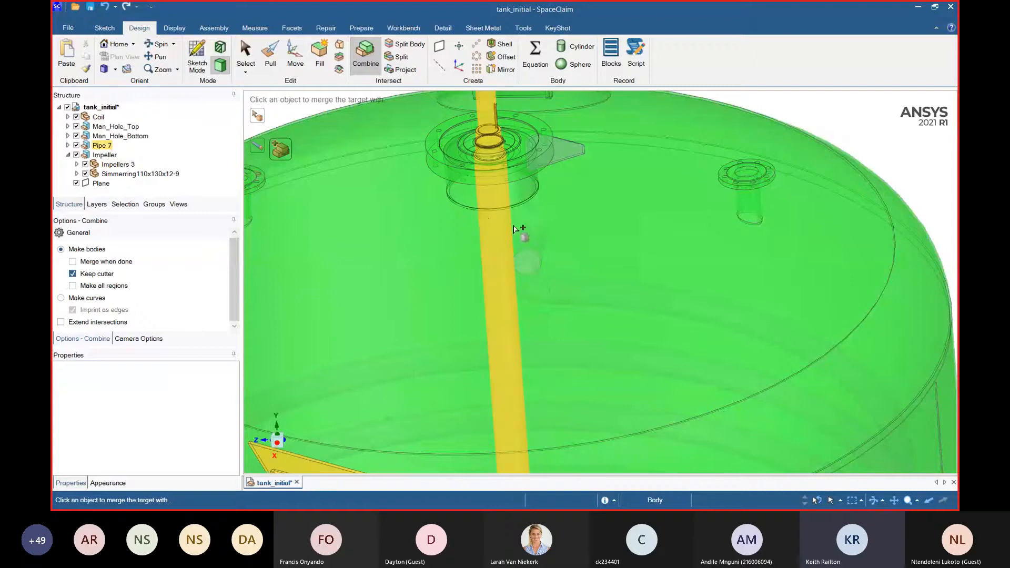
{"action": "scroll", "coordinate": [473, 213], "scroll_direction": "down", "scroll_amount": 5}
{"action": "left_click", "coordinate": [739, 182]}
{"action": "mouse_move", "coordinate": [731, 181]}
{"action": "middle_mouse_down"}
{"action": "mouse_move", "coordinate": [728, 160]}
{"action": "mouse_move", "coordinate": [728, 175]}
{"action": "middle_mouse_up"}
{"action": "left_click", "coordinate": [523, 271]}
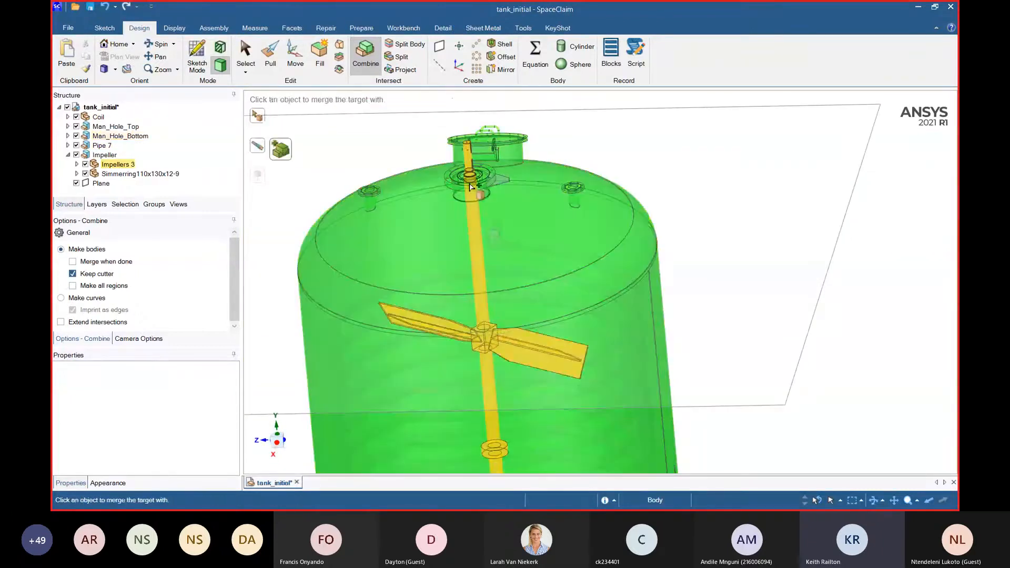
{"action": "left_click", "coordinate": [682, 190]}
- Inspect the tank from below and above and expand the Coil component to look for bodies that are still separate
{"action": "scroll", "coordinate": [631, 236], "scroll_direction": "down", "scroll_amount": 6}
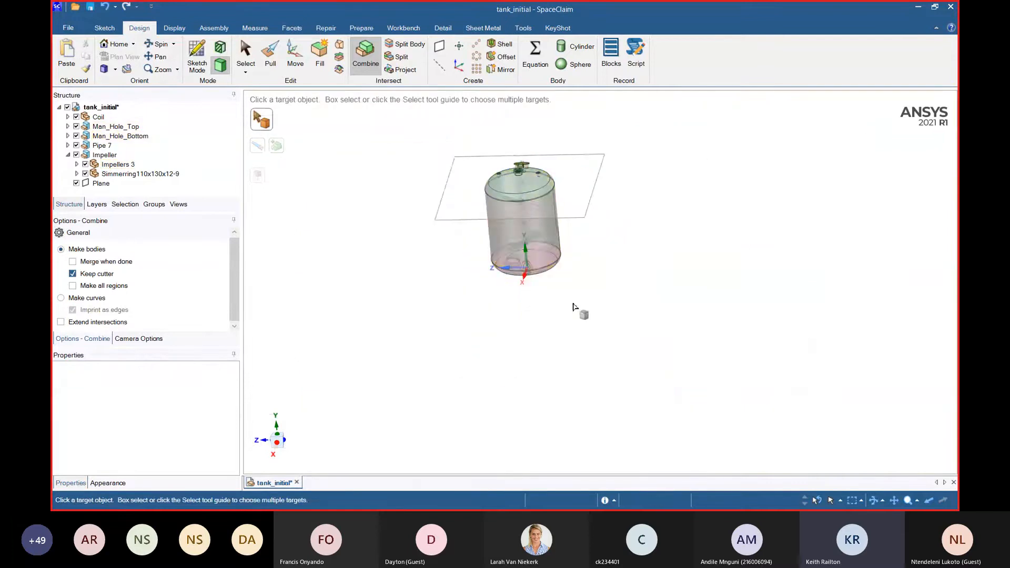
{"action": "middle_click_drag", "start_coordinate": [575, 309], "coordinate": [631, 244]}
{"action": "scroll", "coordinate": [351, 293], "scroll_direction": "up", "scroll_amount": 5}
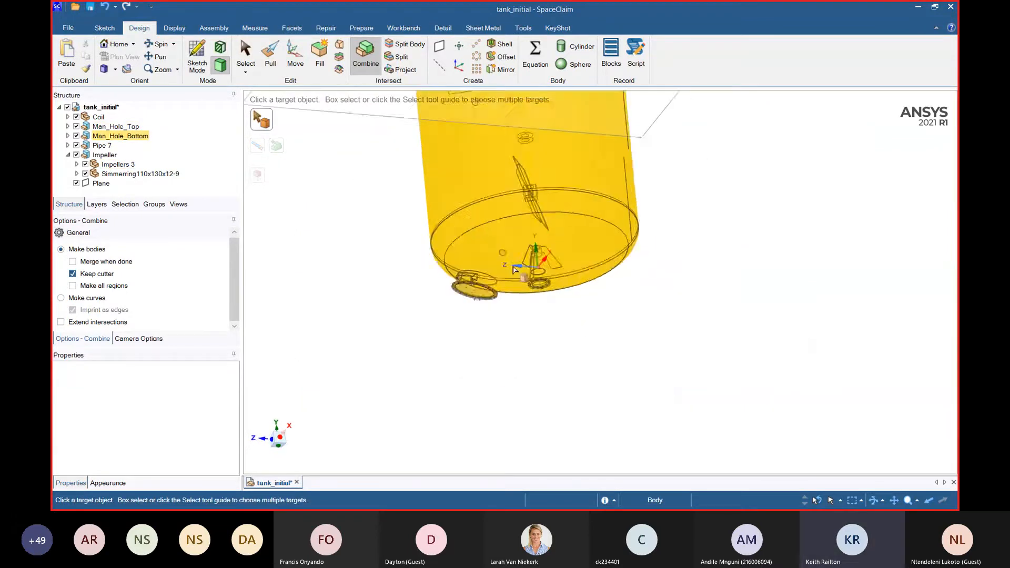
{"action": "scroll", "coordinate": [351, 292], "scroll_direction": "down", "scroll_amount": 4}
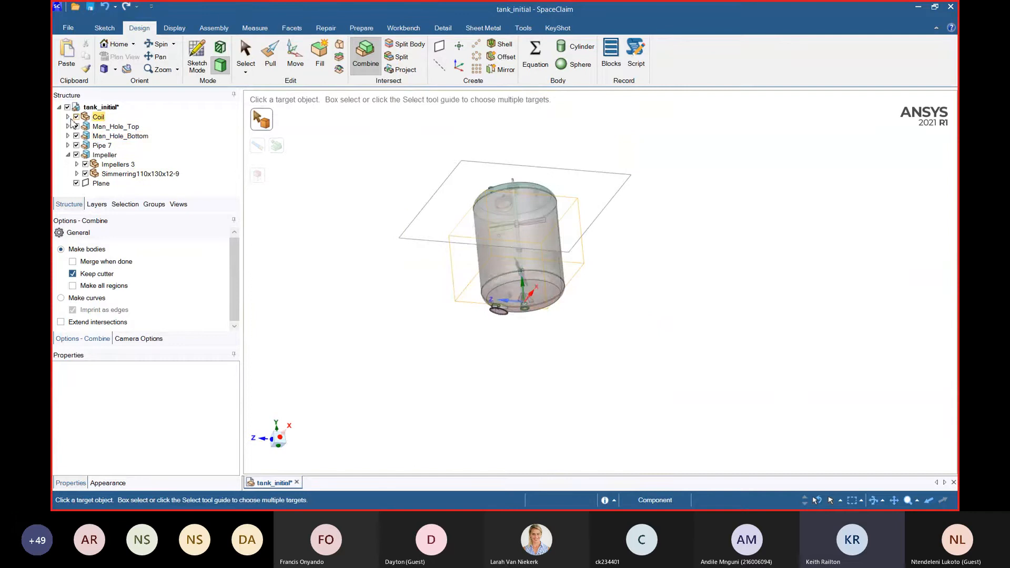
{"action": "left_click", "coordinate": [67, 117]}
{"action": "left_click", "coordinate": [77, 117]}
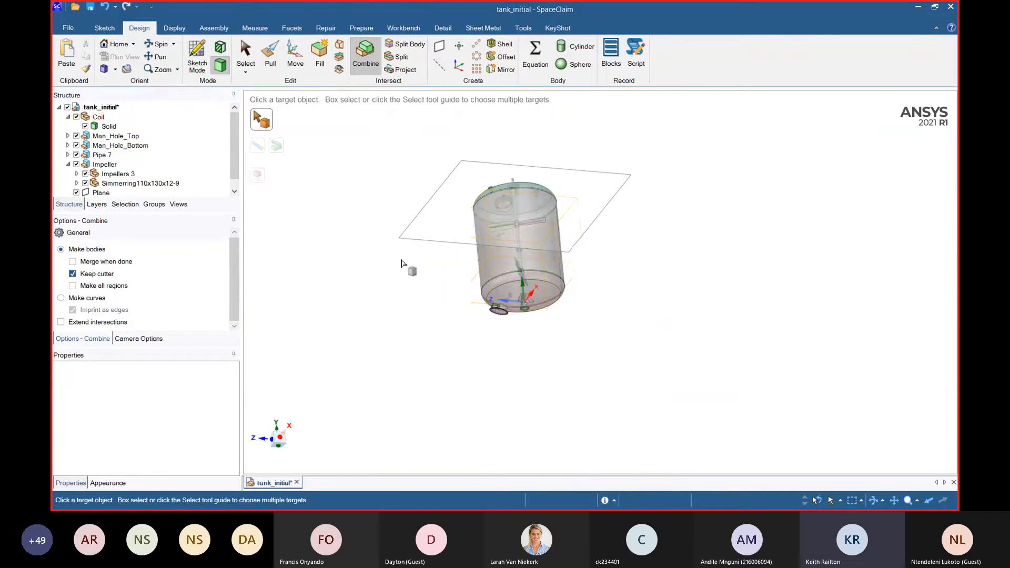
{"action": "middle_click_drag", "start_coordinate": [408, 266], "coordinate": [429, 340]}
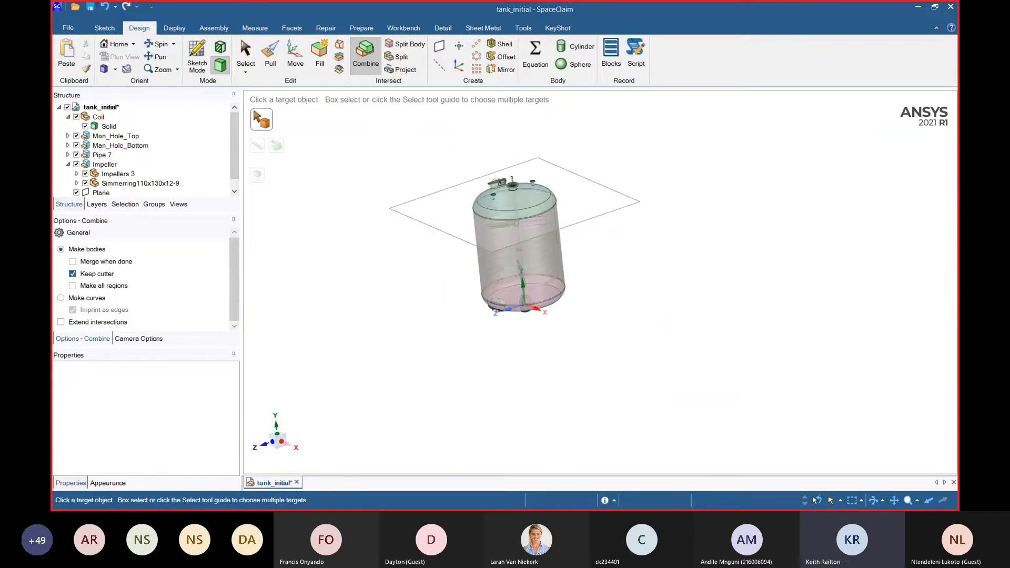
{"action": "scroll", "coordinate": [492, 241], "scroll_direction": "up", "scroll_amount": 5}
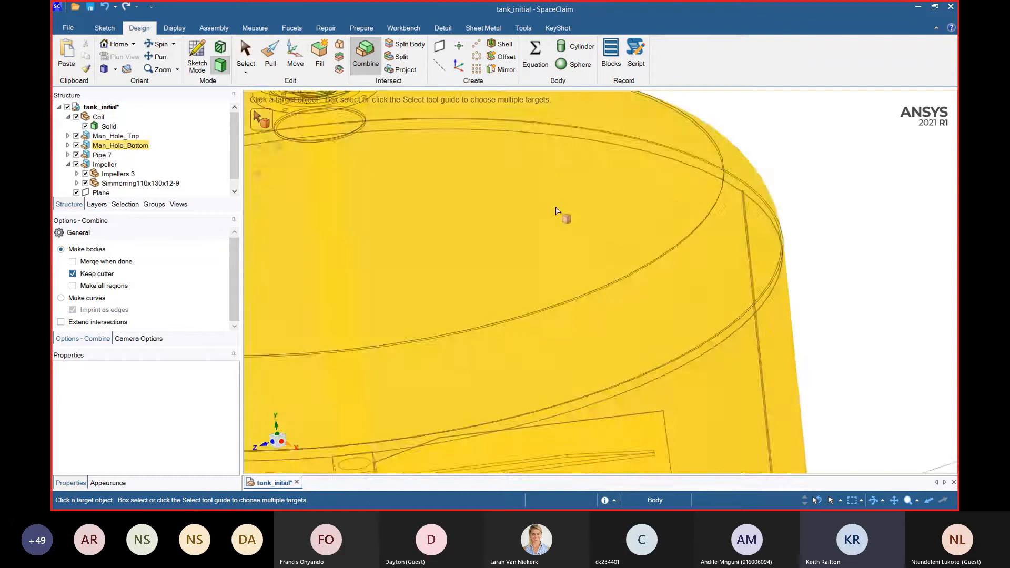
{"action": "scroll", "coordinate": [556, 214], "scroll_direction": "down", "scroll_amount": 4}
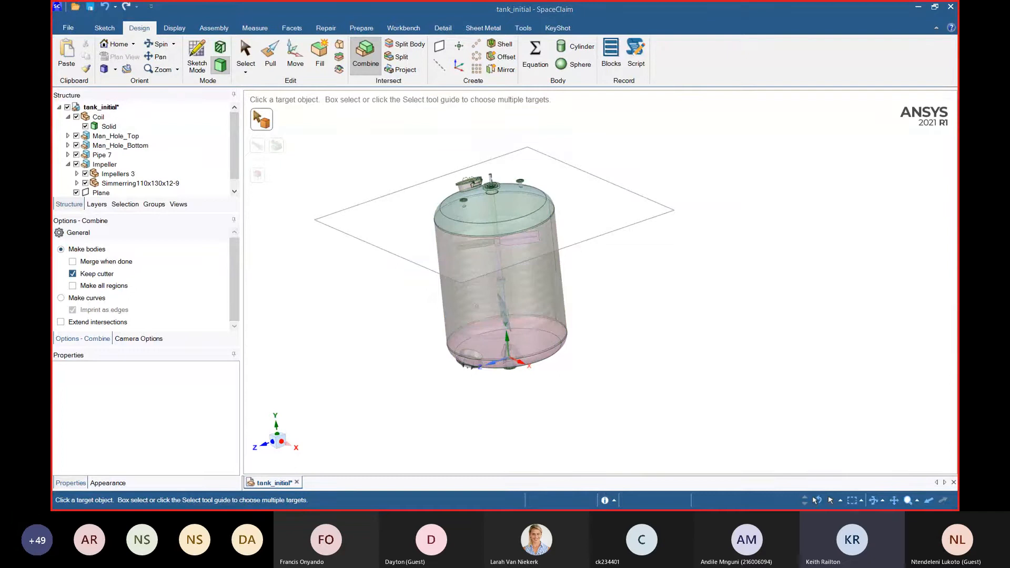
- Delete the empty components of tank_initial and collapse the Coil and Impeller entries in the structure tree
{"action": "left_click", "coordinate": [67, 117]}
{"action": "right_click", "coordinate": [67, 122]}
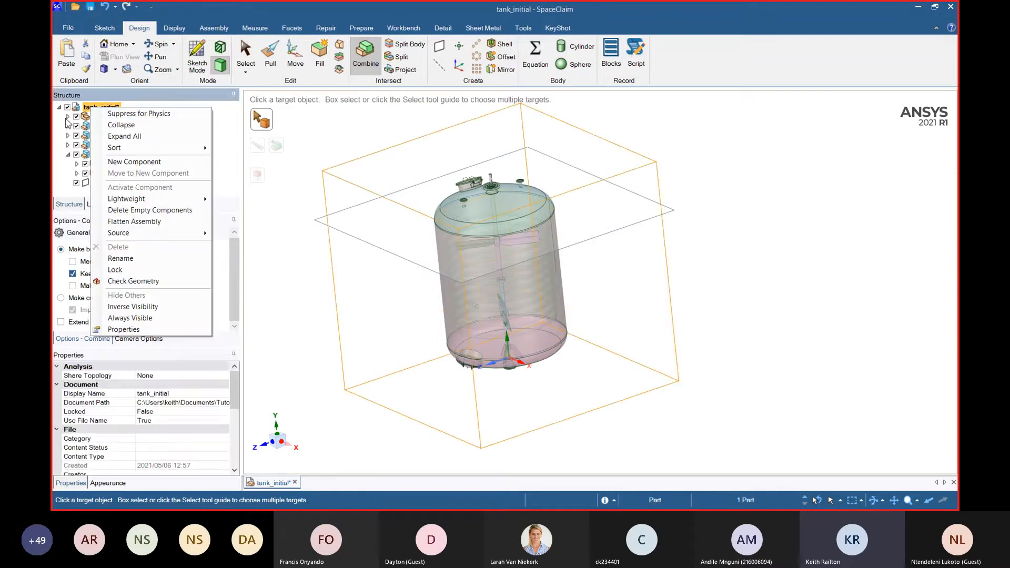
{"action": "key", "text": "Escape"}
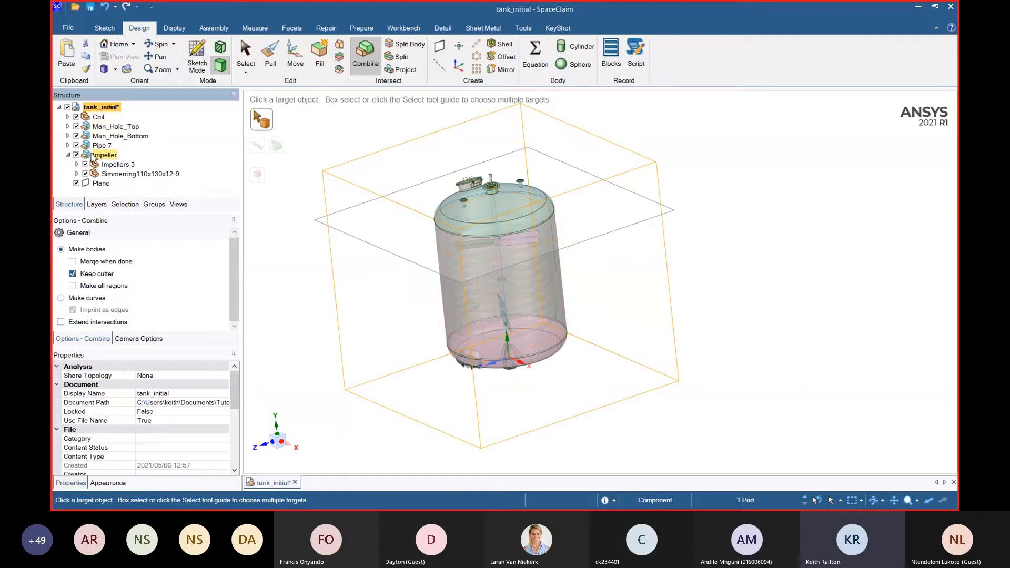
{"action": "right_click", "coordinate": [98, 109]}
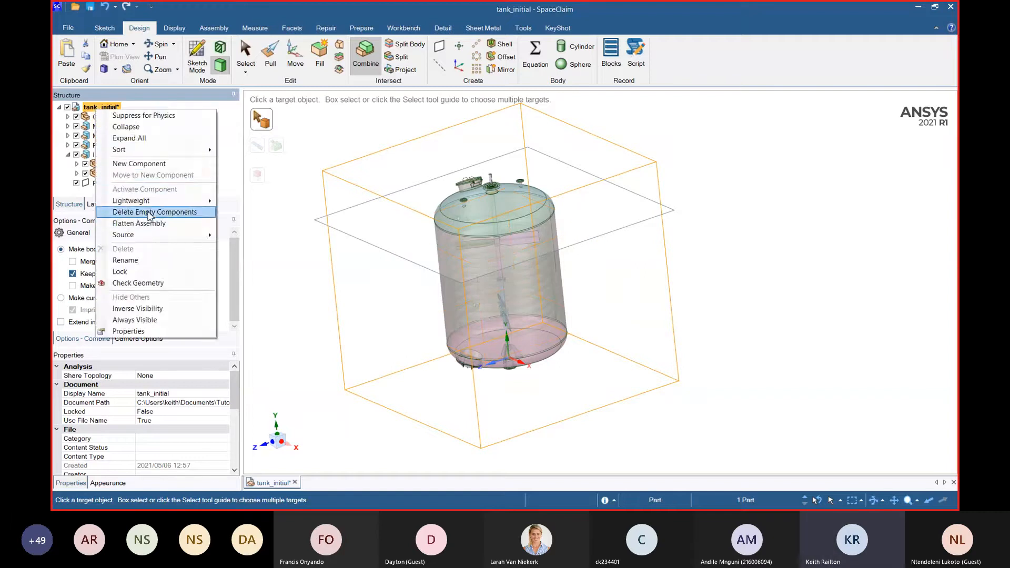
{"action": "left_click", "coordinate": [138, 211]}
{"action": "left_click", "coordinate": [67, 155]}
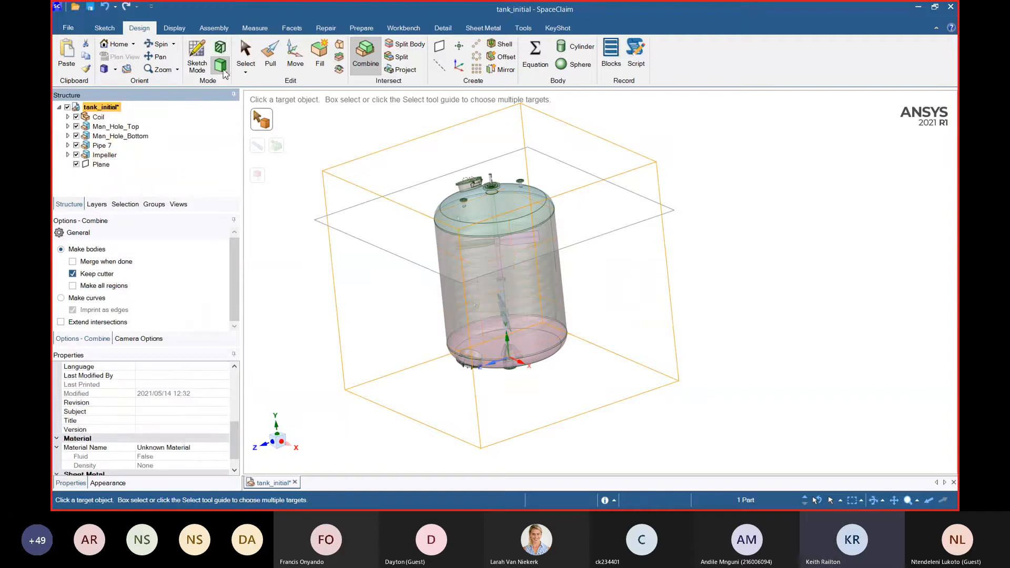
- Move Coil, Man_Hole_Top, Man_Hole_Bottom, Pipe 7 and Impeller together into a new component named original
{"action": "key", "text": "Escape"}
{"action": "left_click_drag", "start_coordinate": [97, 117], "coordinate": [97, 155]}
{"action": "right_click", "coordinate": [97, 156]}
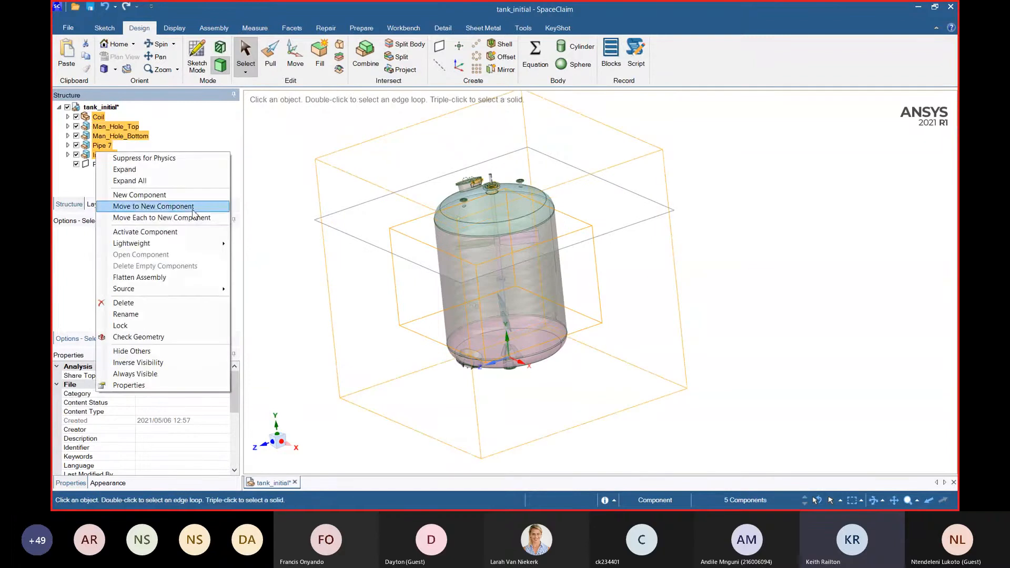
{"action": "left_click", "coordinate": [176, 206]}
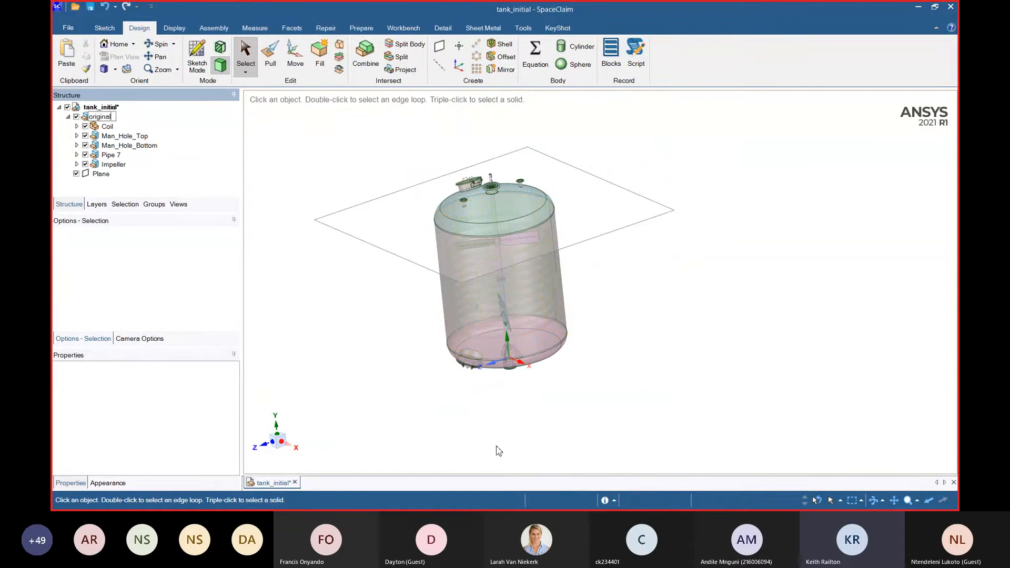
{"action": "key", "text": "Return"}
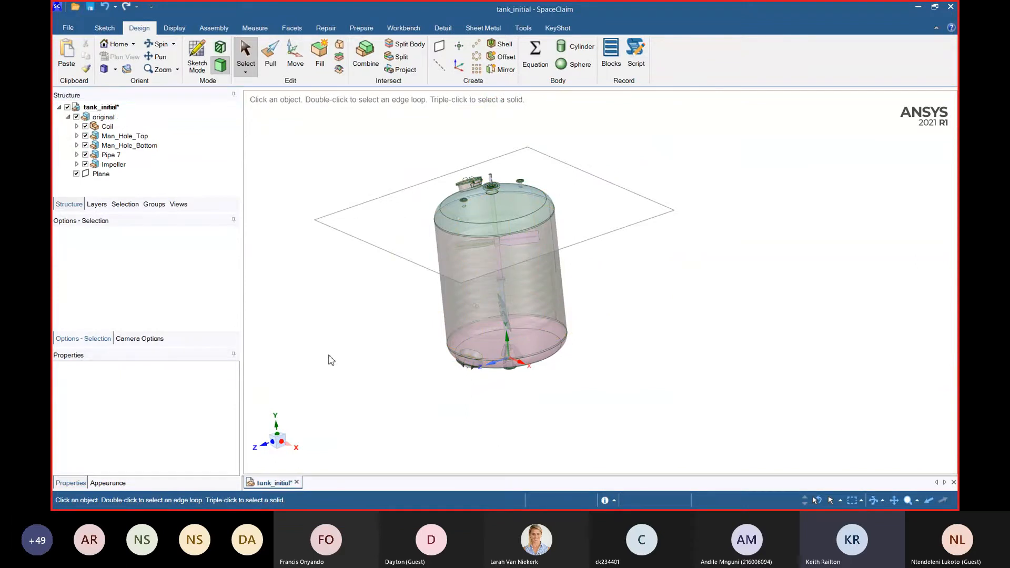
- Collapse the original component and delete the Plane from the structure tree
{"action": "left_click", "coordinate": [67, 117]}
{"action": "left_click", "coordinate": [101, 126]}
{"action": "right_click", "coordinate": [104, 126]}
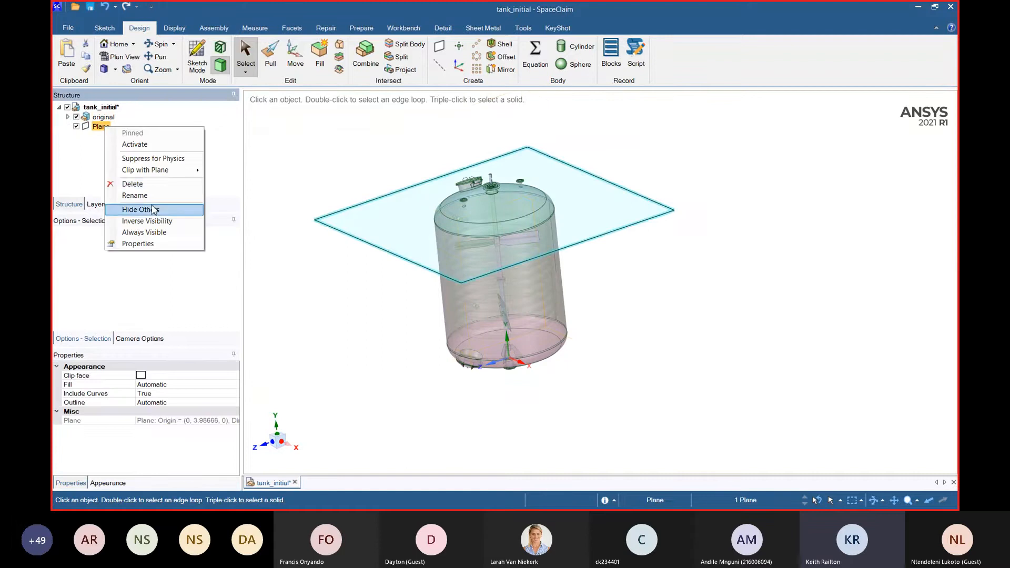
{"action": "left_click", "coordinate": [133, 184]}
- Find the small faces in the tank geometry with the Small Faces repair and fix all detected ones
{"action": "left_click", "coordinate": [362, 28]}
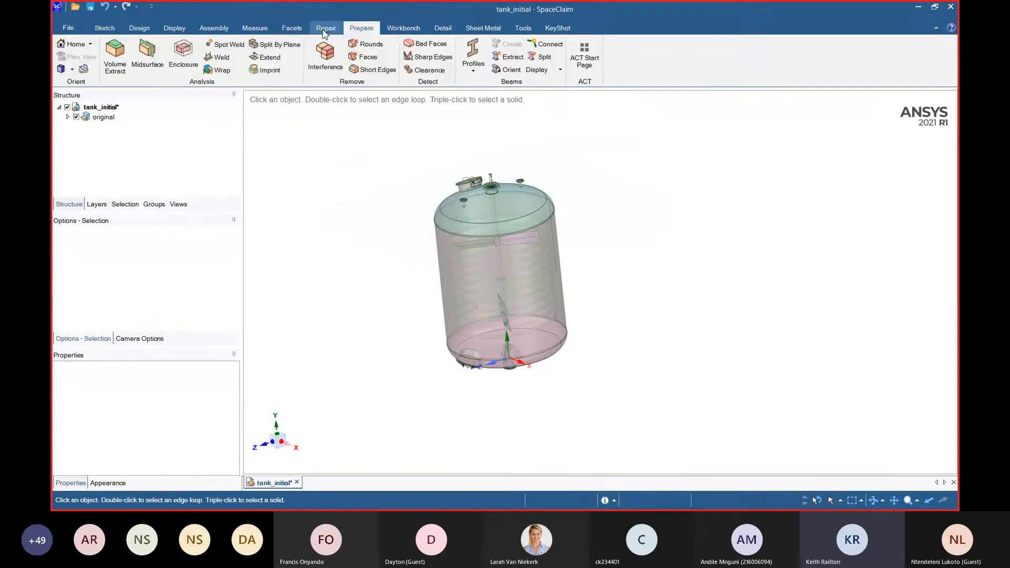
{"action": "left_click", "coordinate": [325, 29]}
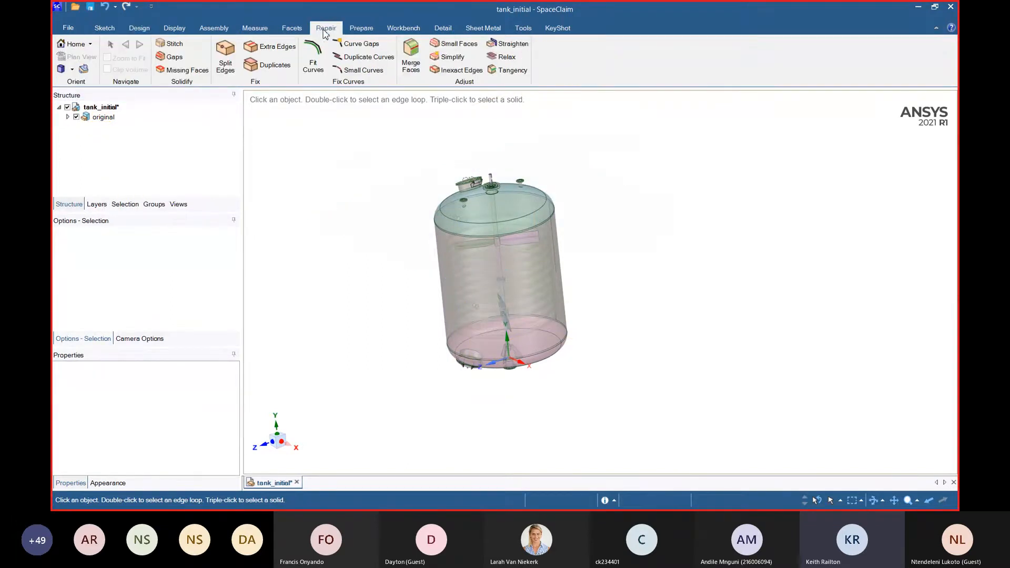
{"action": "left_click", "coordinate": [456, 48]}
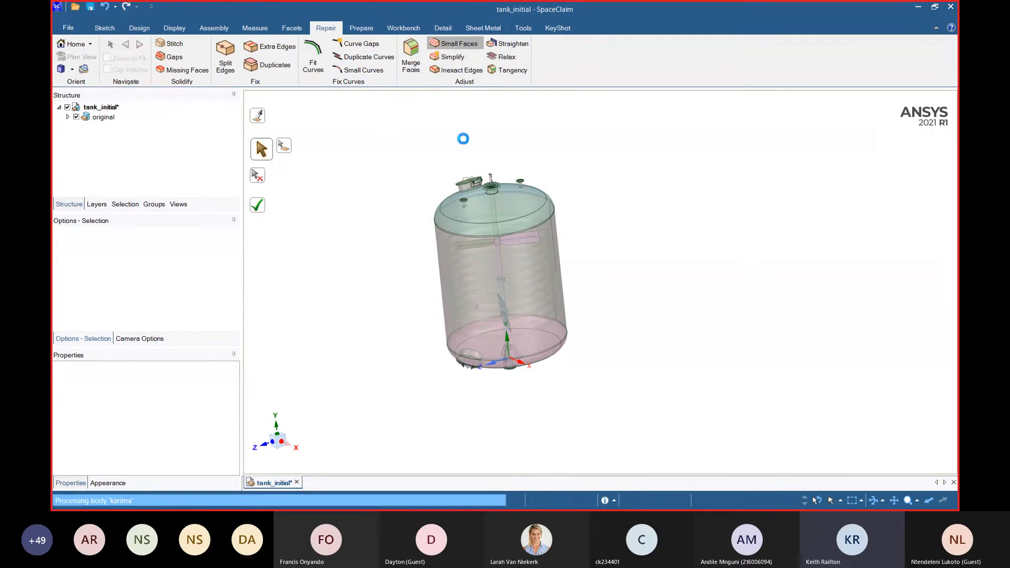
{"action": "scroll", "coordinate": [491, 185], "scroll_direction": "up", "scroll_amount": 5}
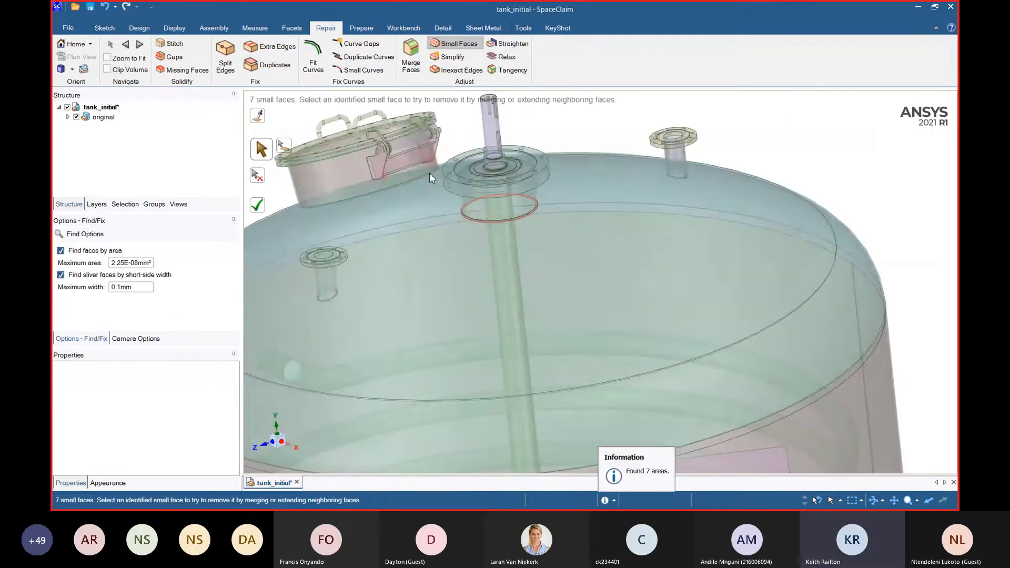
{"action": "scroll", "coordinate": [593, 304], "scroll_direction": "up", "scroll_amount": 8}
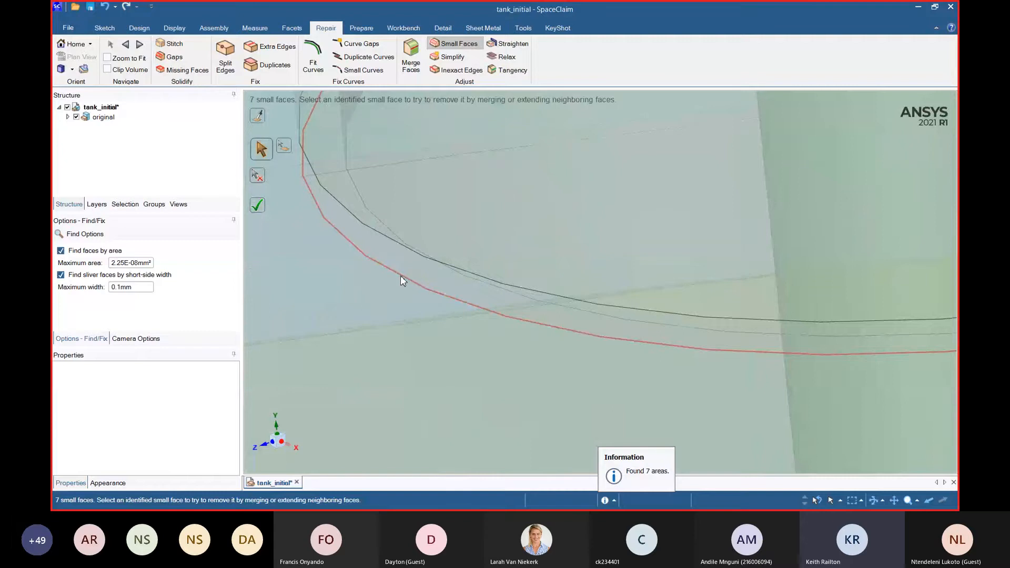
{"action": "scroll", "coordinate": [402, 278], "scroll_direction": "up", "scroll_amount": 3}
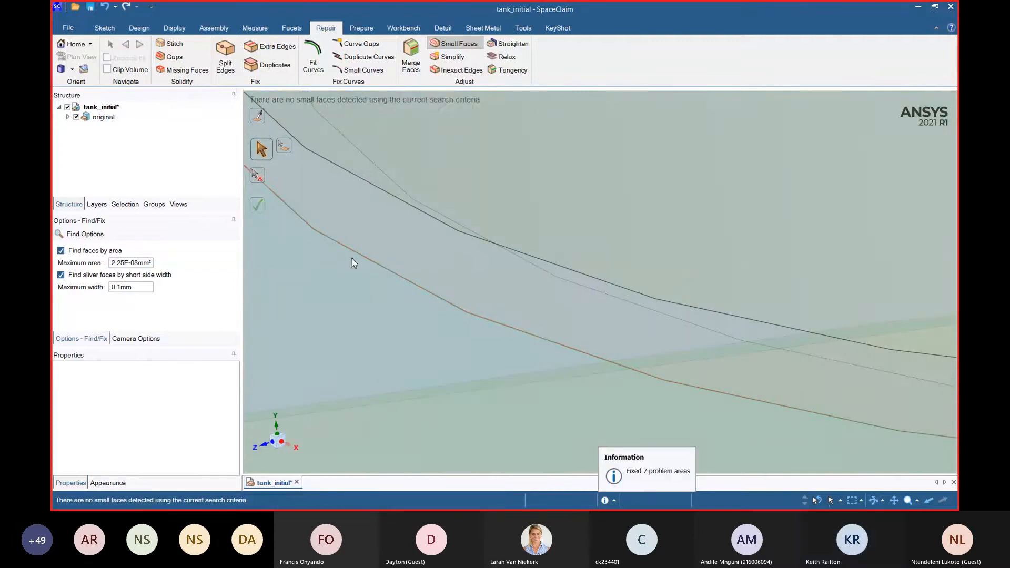
- Inspect the lower rim of the central top nozzle up close and rerun the small faces search on the model
{"action": "scroll", "coordinate": [418, 261], "scroll_direction": "down", "scroll_amount": 6}
{"action": "mouse_move", "coordinate": [425, 261]}
{"action": "middle_mouse_down"}
{"action": "mouse_move", "coordinate": [447, 242]}
{"action": "mouse_move", "coordinate": [432, 258]}
{"action": "middle_mouse_up"}
{"action": "scroll", "coordinate": [404, 232], "scroll_direction": "up", "scroll_amount": 3}
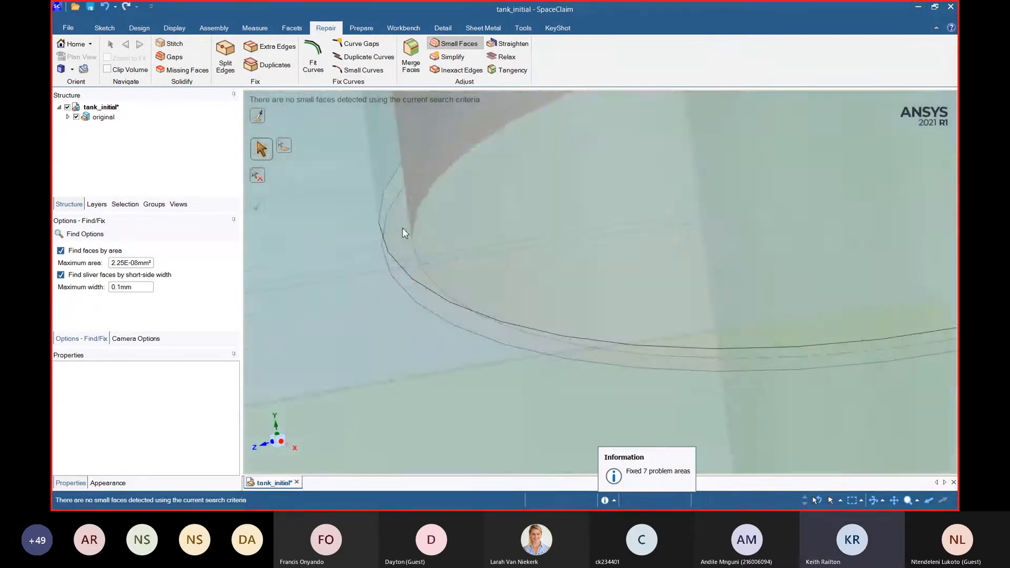
{"action": "scroll", "coordinate": [386, 245], "scroll_direction": "up", "scroll_amount": 3}
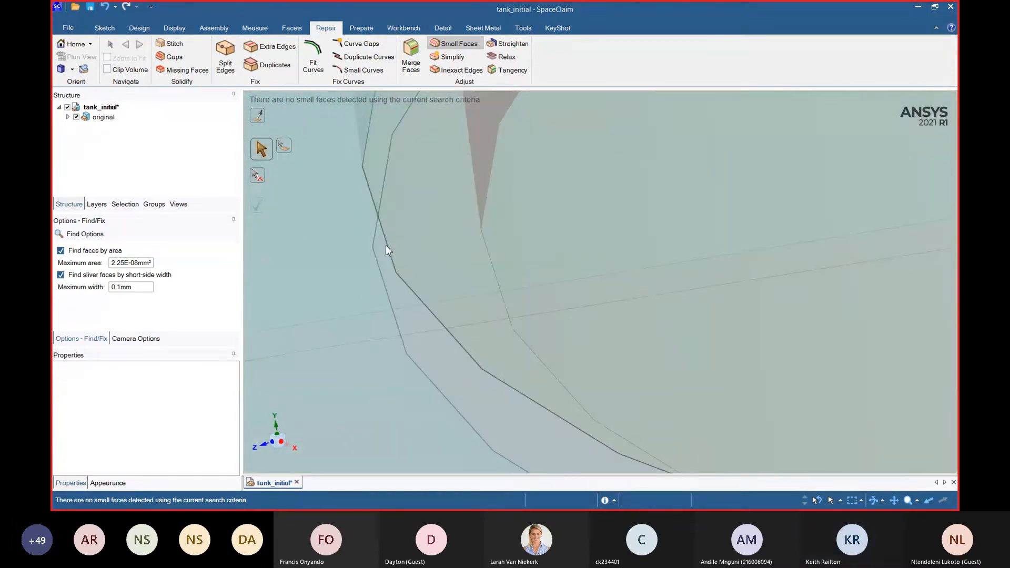
{"action": "middle_click_drag", "start_coordinate": [386, 245], "coordinate": [404, 219]}
{"action": "mouse_move", "coordinate": [397, 207]}
{"action": "middle_mouse_down"}
{"action": "mouse_move", "coordinate": [390, 203]}
{"action": "mouse_move", "coordinate": [391, 215]}
{"action": "middle_mouse_up"}
{"action": "left_click", "coordinate": [450, 45]}
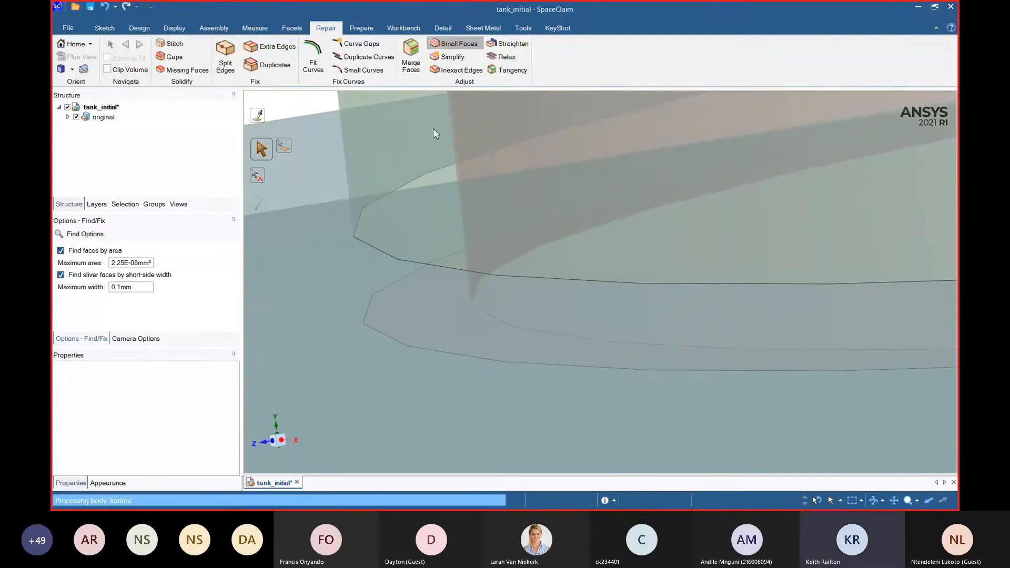
{"action": "scroll", "coordinate": [418, 148], "scroll_direction": "down", "scroll_amount": 5}
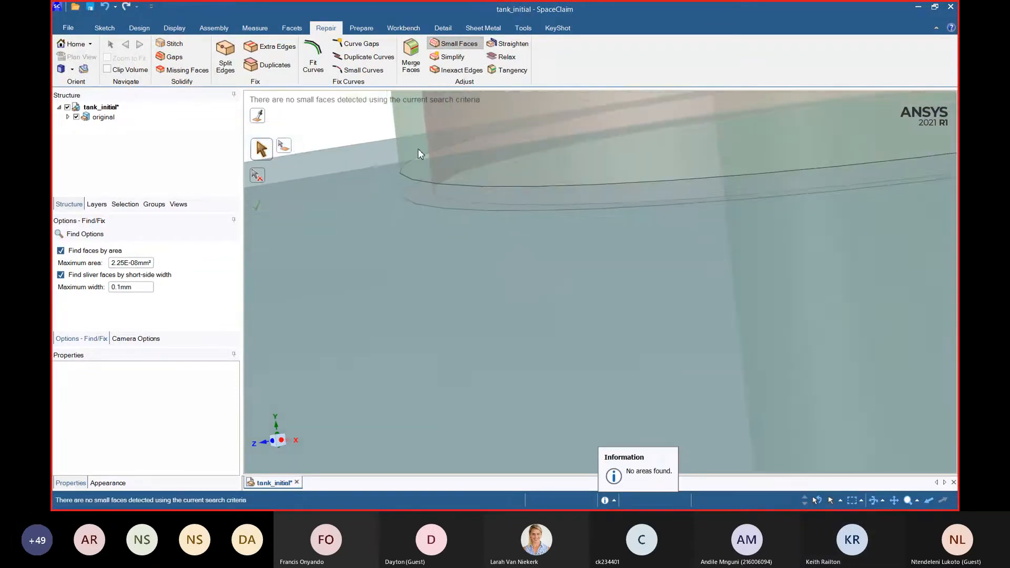
- Inspect the bottom outlet nozzle of the tank and its junction with the lower dome up close
{"action": "scroll", "coordinate": [415, 149], "scroll_direction": "down", "scroll_amount": 10}
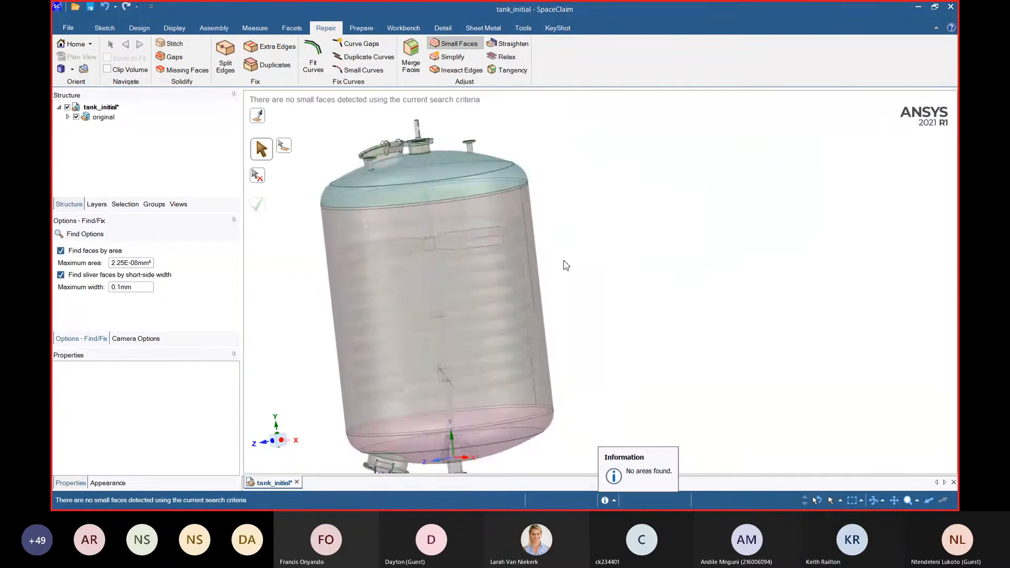
{"action": "scroll", "coordinate": [536, 323], "scroll_direction": "up", "scroll_amount": 5}
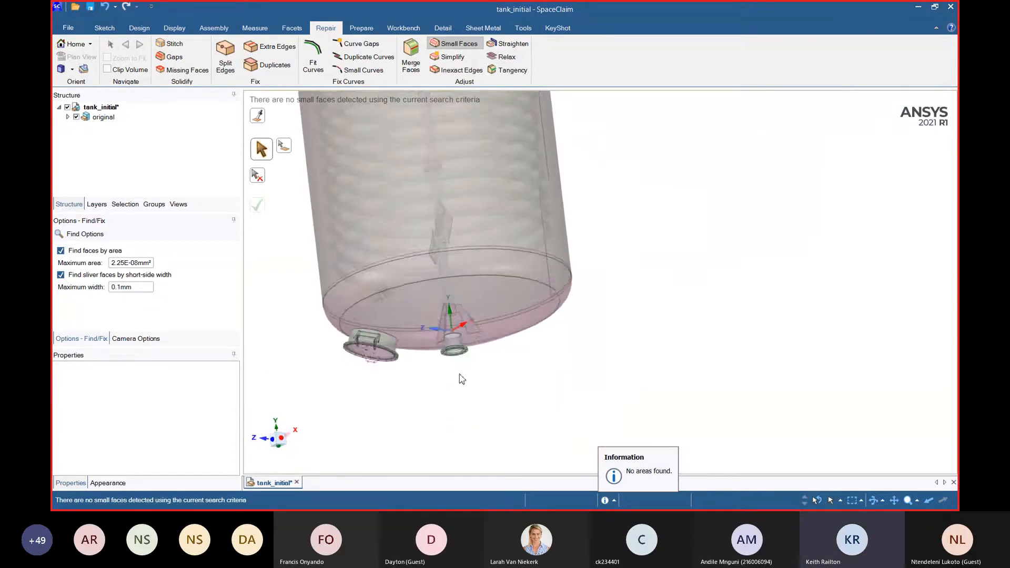
{"action": "scroll", "coordinate": [465, 345], "scroll_direction": "up", "scroll_amount": 10}
{"action": "scroll", "coordinate": [513, 268], "scroll_direction": "down", "scroll_amount": 3}
{"action": "middle_click_drag", "start_coordinate": [440, 254], "coordinate": [451, 354]}
{"action": "scroll", "coordinate": [453, 350], "scroll_direction": "down", "scroll_amount": 12}
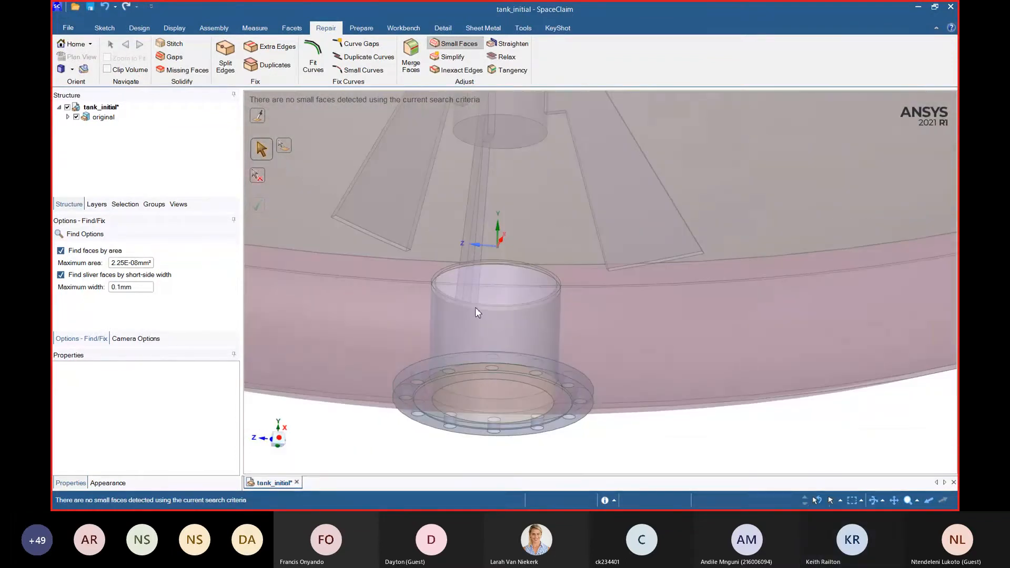
{"action": "scroll", "coordinate": [543, 241], "scroll_direction": "down", "scroll_amount": 4}
- Examine the rim where the central top nozzle meets the upper dome for leftover sliver faces
{"action": "scroll", "coordinate": [593, 266], "scroll_direction": "up", "scroll_amount": 10}
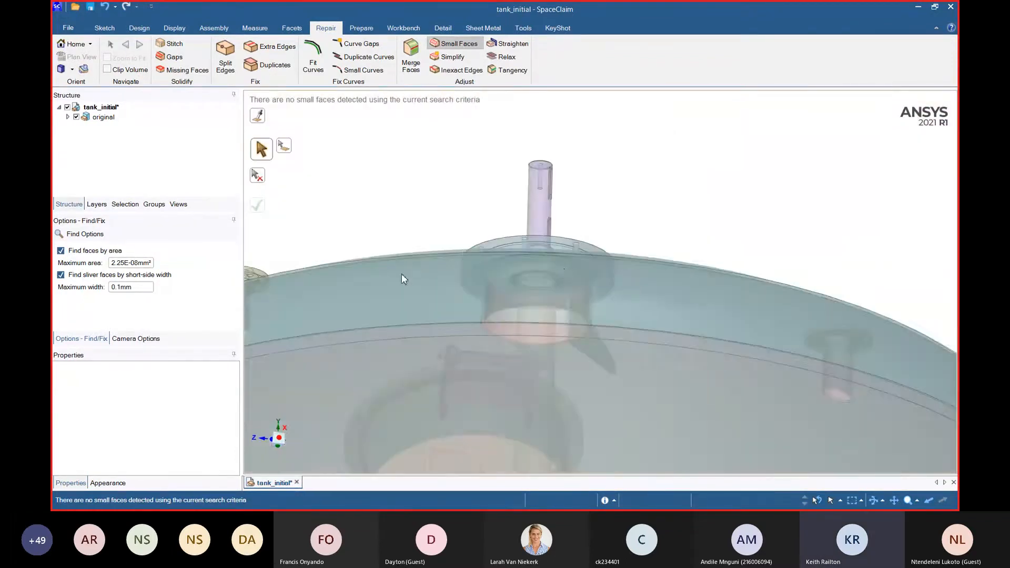
{"action": "middle_click_drag", "start_coordinate": [402, 273], "coordinate": [417, 316]}
{"action": "scroll", "coordinate": [475, 321], "scroll_direction": "down", "scroll_amount": 5}
{"action": "scroll", "coordinate": [526, 299], "scroll_direction": "up", "scroll_amount": 1}
{"action": "middle_click_drag", "start_coordinate": [508, 306], "coordinate": [496, 336]}
{"action": "scroll", "coordinate": [487, 170], "scroll_direction": "up", "scroll_amount": 10}
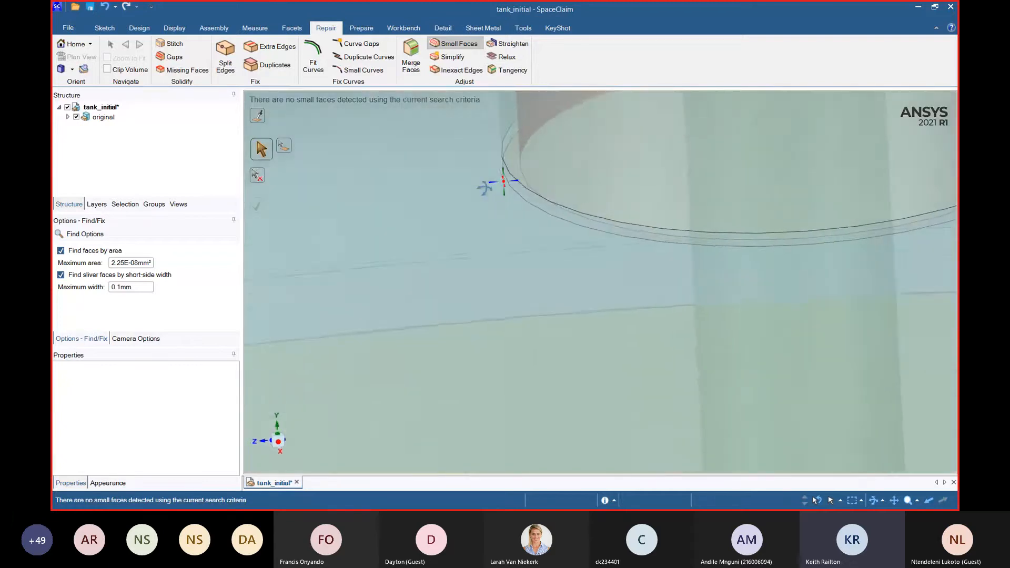
{"action": "scroll", "coordinate": [523, 189], "scroll_direction": "up", "scroll_amount": 6}
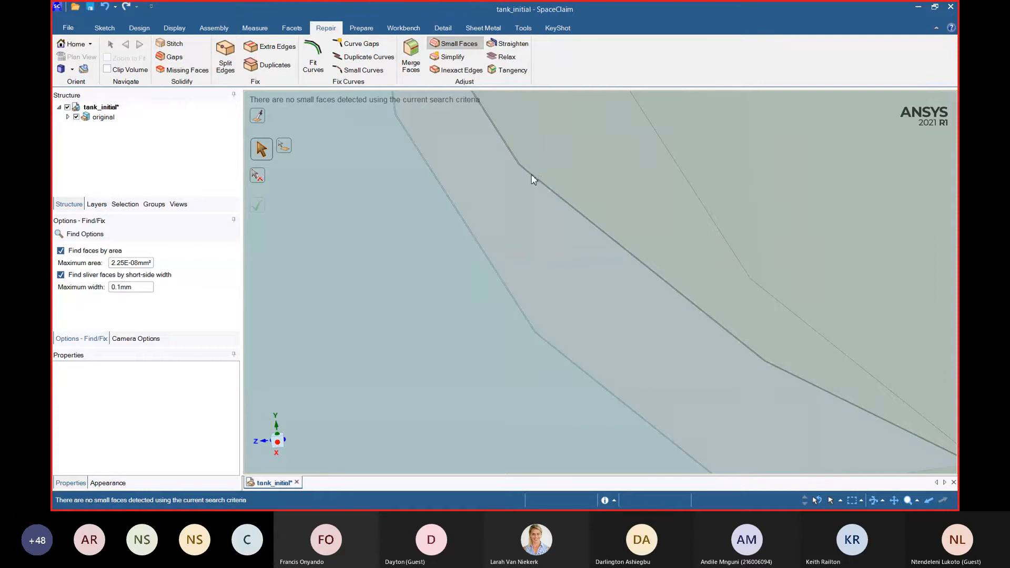
- Leave the small faces repair, select the spherical upper dome face to check its extent, and clear the selection
{"action": "left_click", "coordinate": [103, 28]}
{"action": "left_click", "coordinate": [139, 27]}
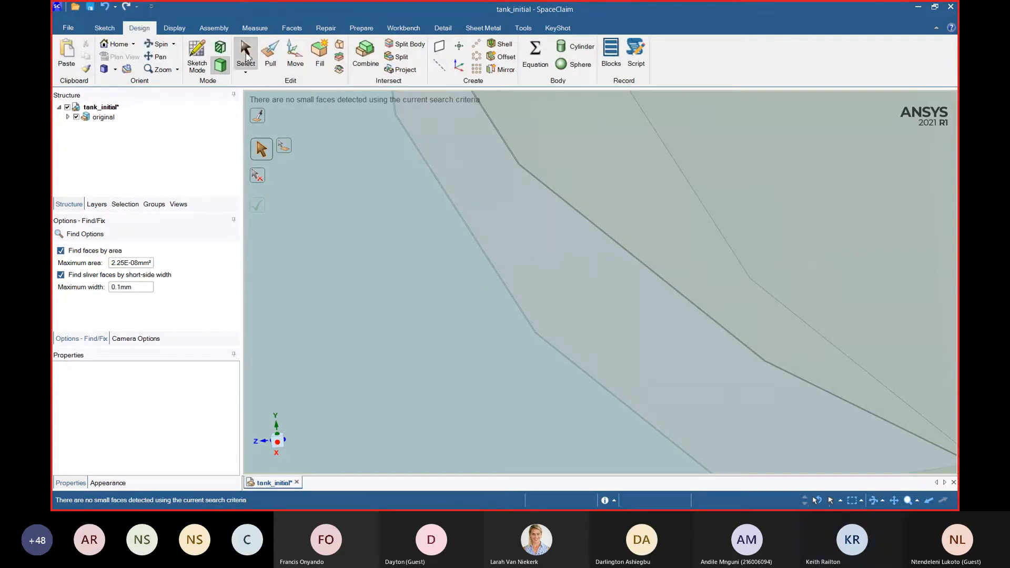
{"action": "left_click", "coordinate": [245, 55]}
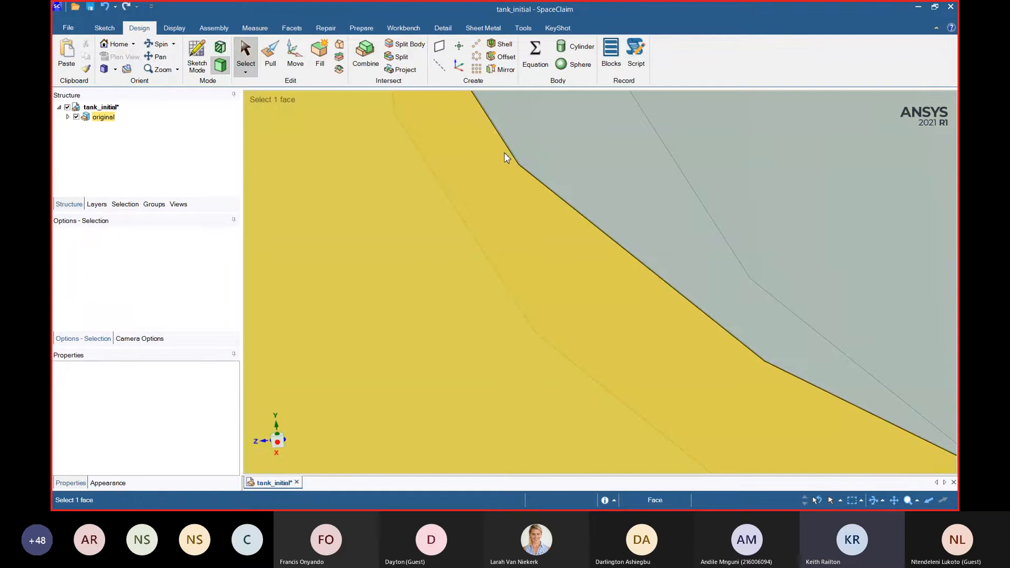
{"action": "scroll", "coordinate": [509, 150], "scroll_direction": "up", "scroll_amount": 3, "text": "ctrl"}
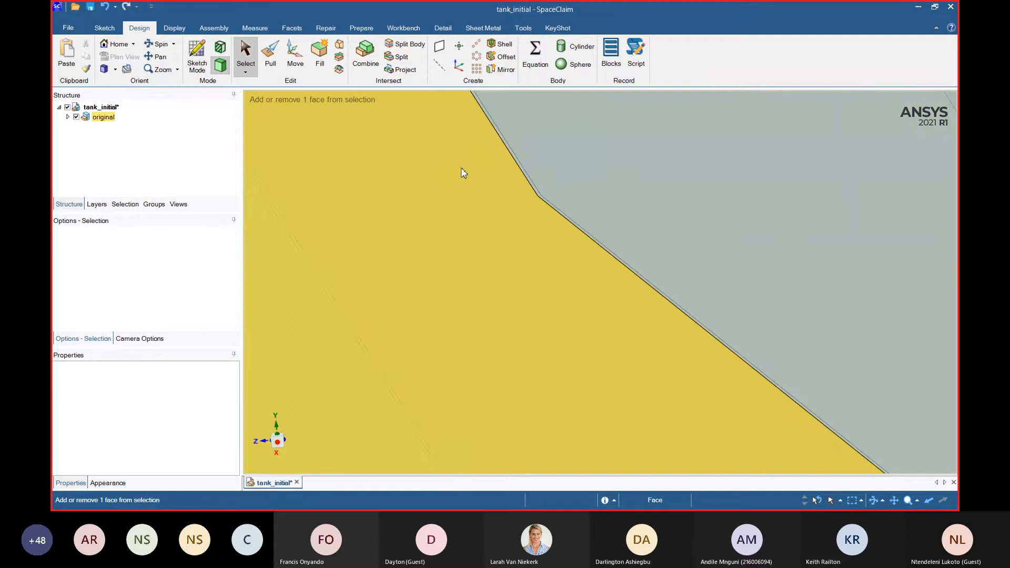
{"action": "left_click", "coordinate": [460, 168]}
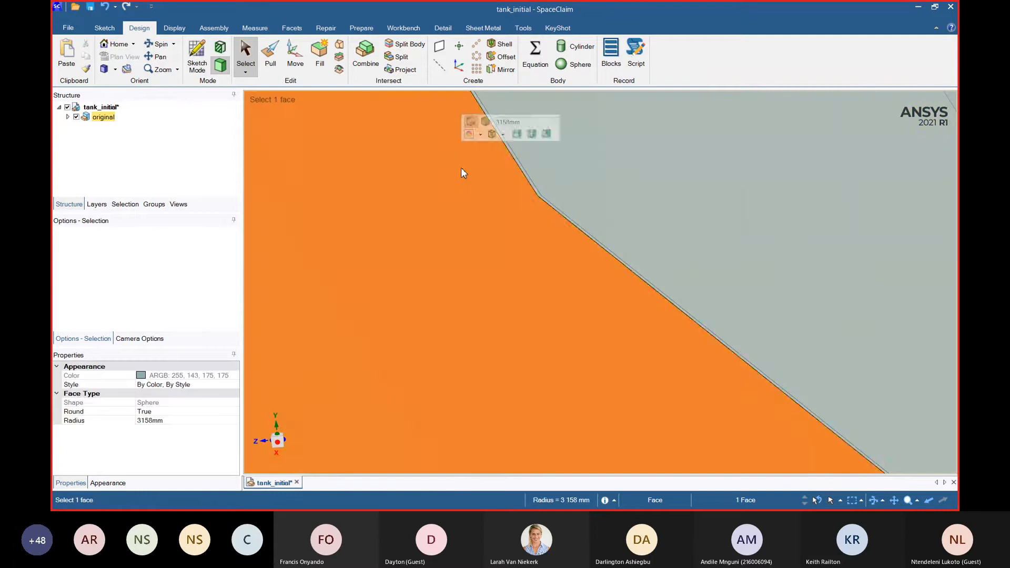
{"action": "scroll", "coordinate": [439, 162], "scroll_direction": "down", "scroll_amount": 5}
{"action": "scroll", "coordinate": [439, 162], "scroll_direction": "down", "scroll_amount": 5}
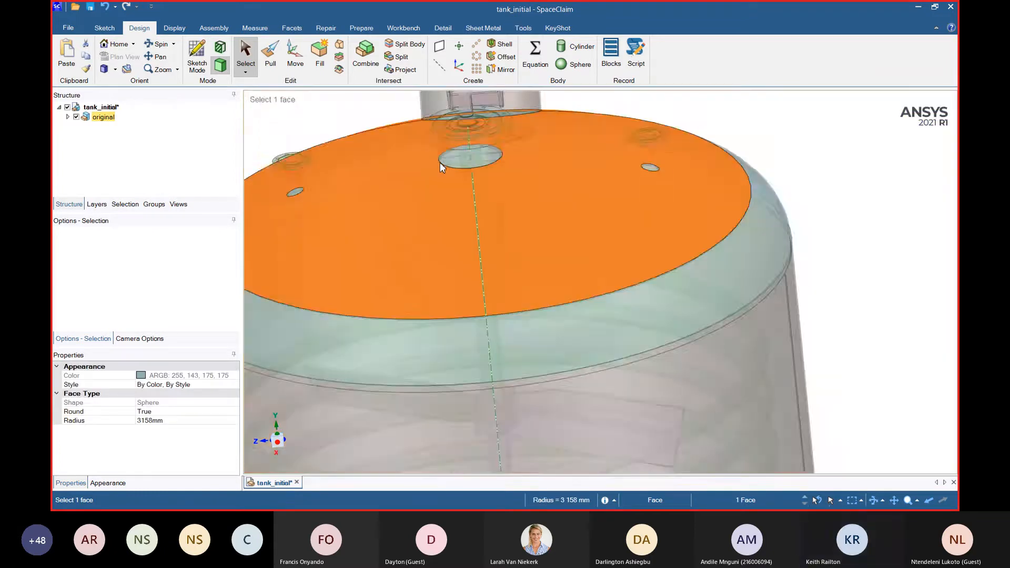
{"action": "left_click", "coordinate": [677, 219]}
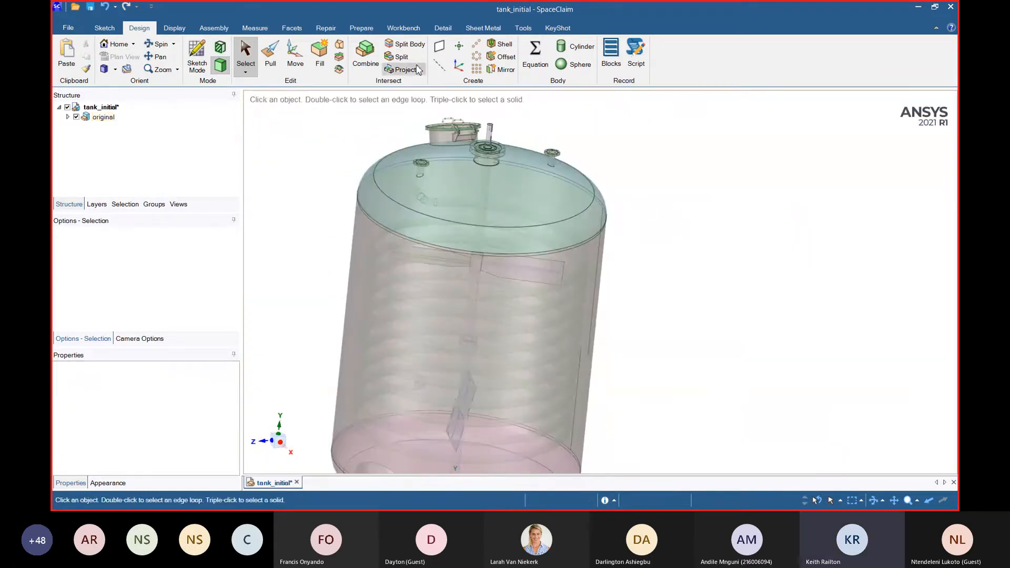
- Start a Volume Extract and select the annular flange faces of the two small top nozzles as enclosing faces
{"action": "left_click", "coordinate": [368, 29]}
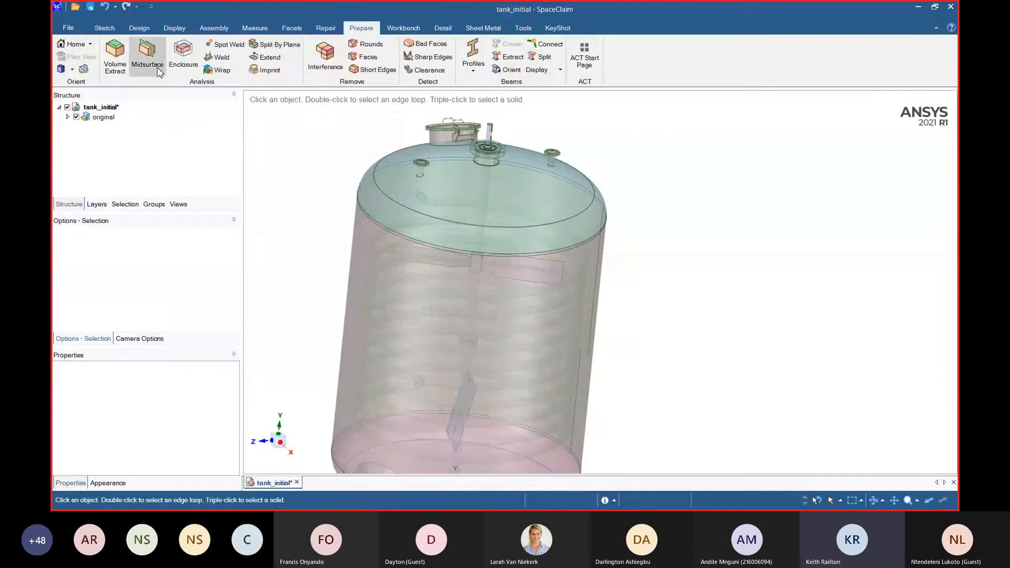
{"action": "left_click", "coordinate": [117, 64]}
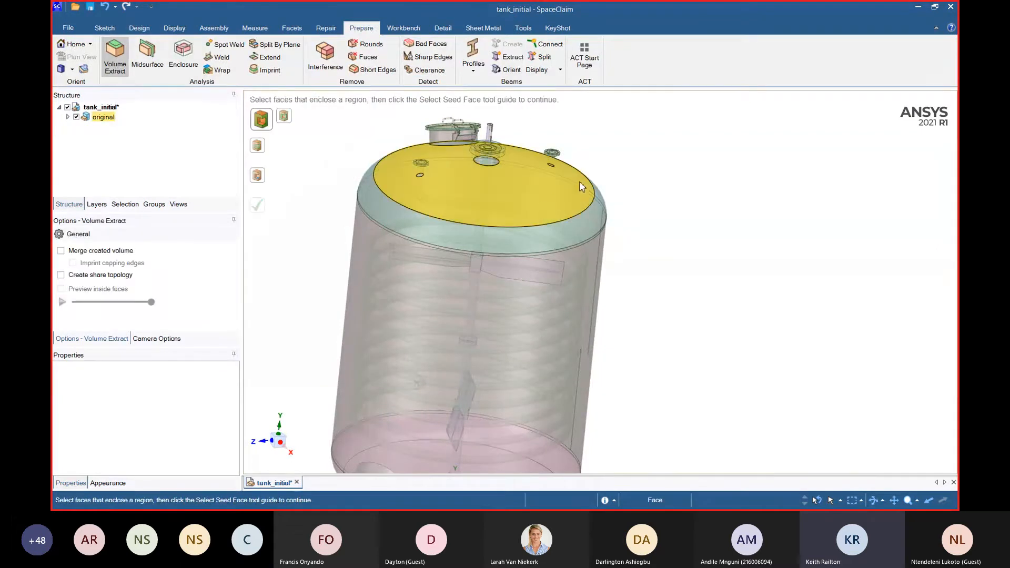
{"action": "middle_click_drag", "start_coordinate": [579, 181], "coordinate": [678, 207]}
{"action": "scroll", "coordinate": [377, 161], "scroll_direction": "up", "scroll_amount": 8}
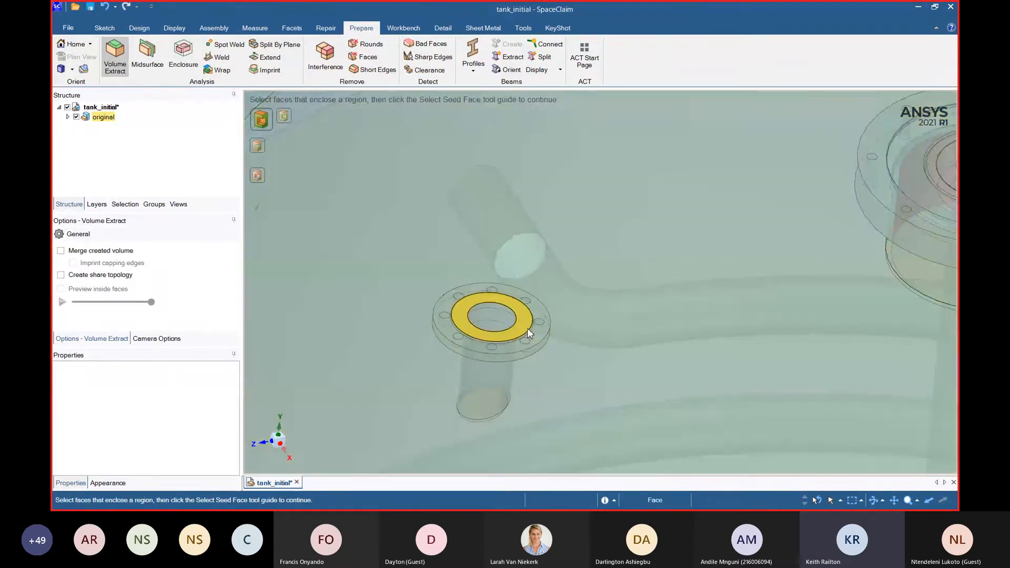
{"action": "left_click", "coordinate": [527, 327]}
{"action": "scroll", "coordinate": [396, 220], "scroll_direction": "down", "scroll_amount": 8}
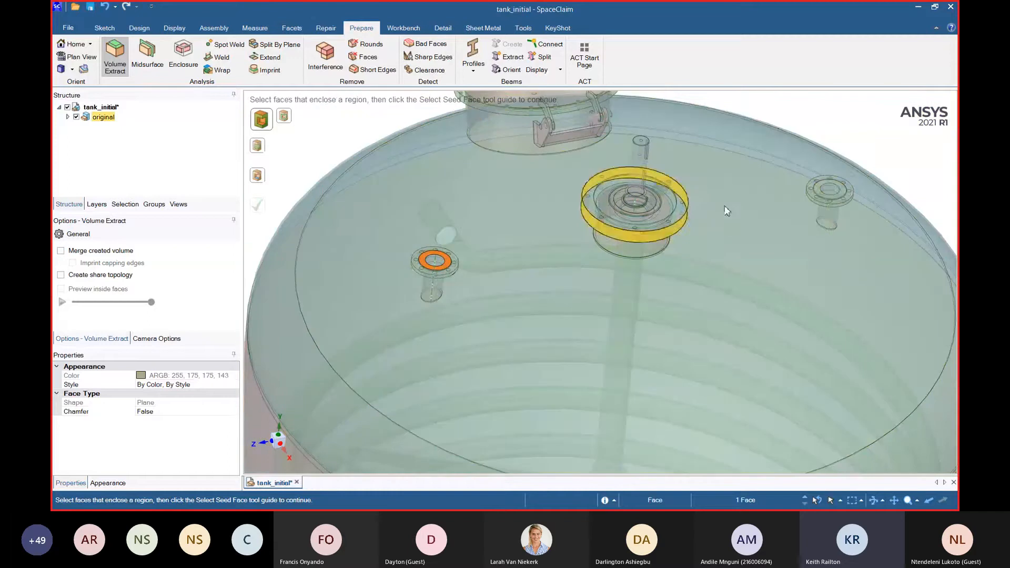
{"action": "left_click", "coordinate": [845, 195]}
{"action": "scroll", "coordinate": [841, 200], "scroll_direction": "down", "scroll_amount": 8}
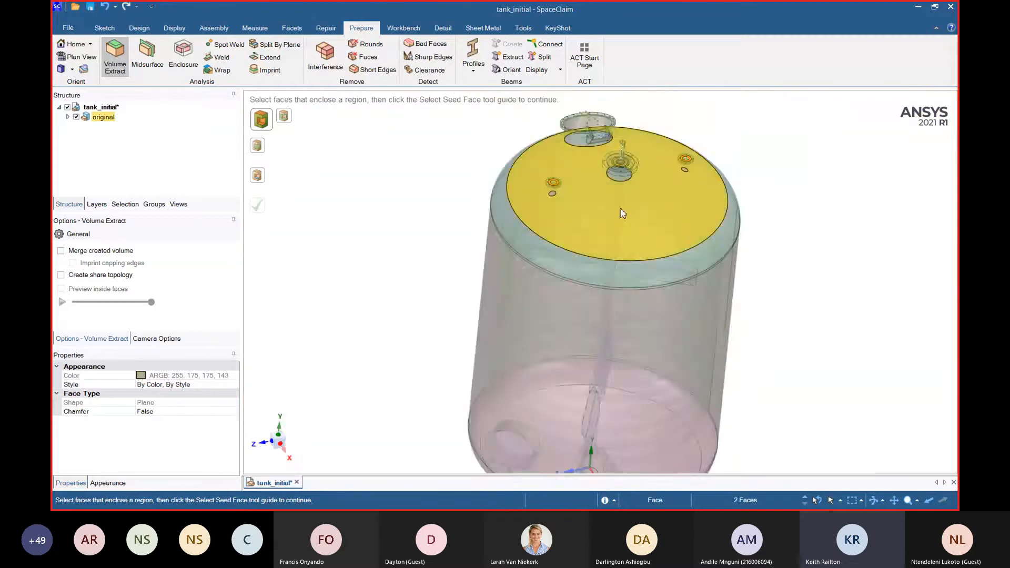
- Add the annular flange face of the bottom outlet nozzle to the enclosing faces and show the selection list
{"action": "middle_click_drag", "start_coordinate": [463, 408], "coordinate": [592, 356]}
{"action": "scroll", "coordinate": [593, 356], "scroll_direction": "up", "scroll_amount": 6}
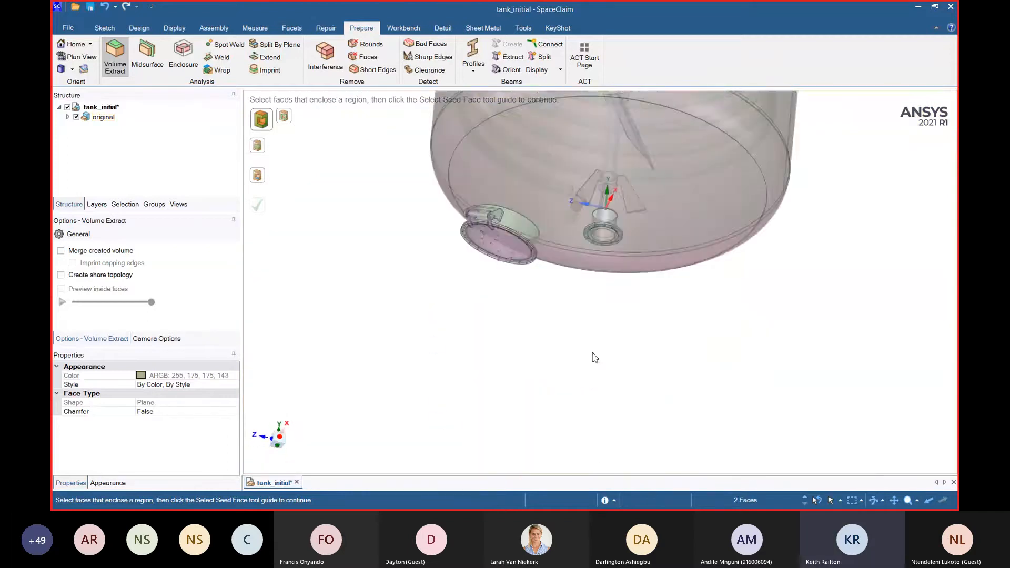
{"action": "scroll", "coordinate": [665, 186], "scroll_direction": "up", "scroll_amount": 8}
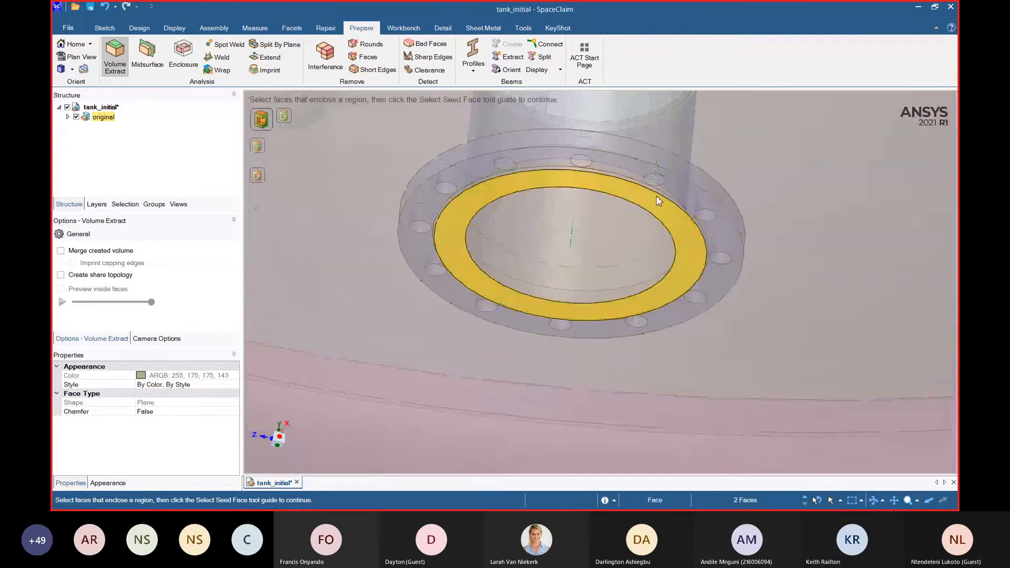
{"action": "left_click", "coordinate": [655, 199]}
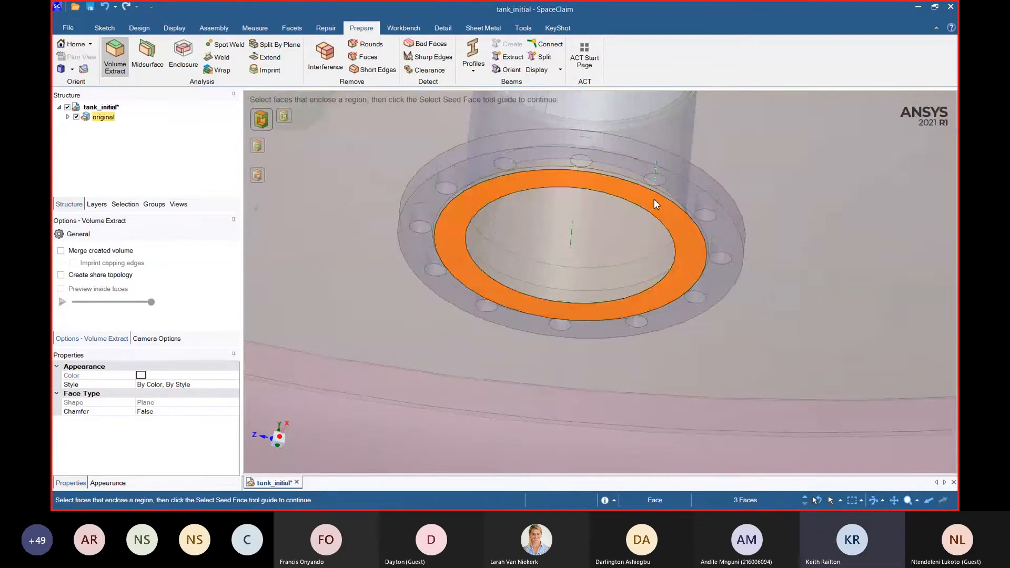
{"action": "left_click", "coordinate": [124, 205]}
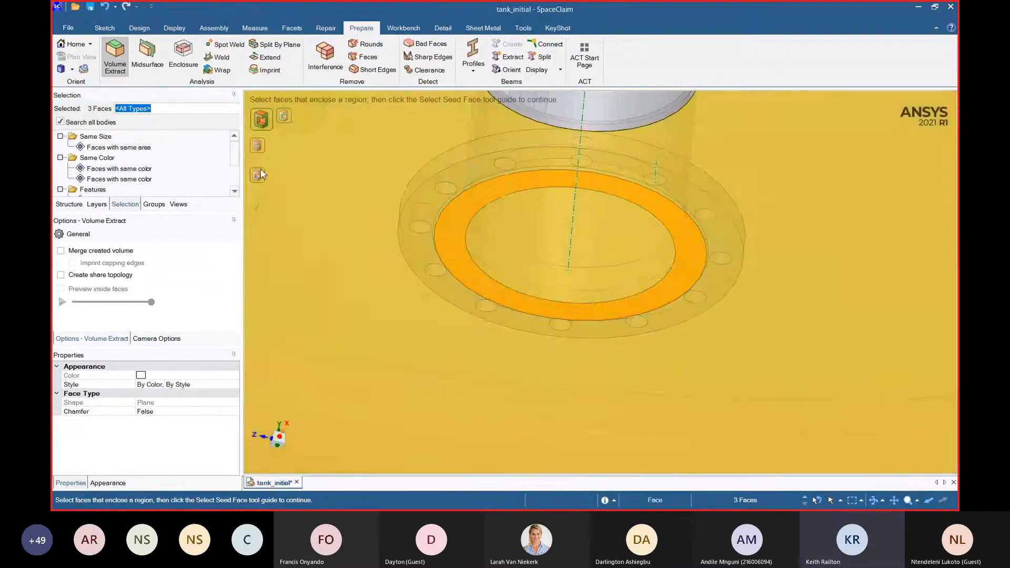
- Set the inner cylindrical wall of the bottom outlet nozzle as the seed face for the volume extraction
{"action": "left_click", "coordinate": [257, 175]}
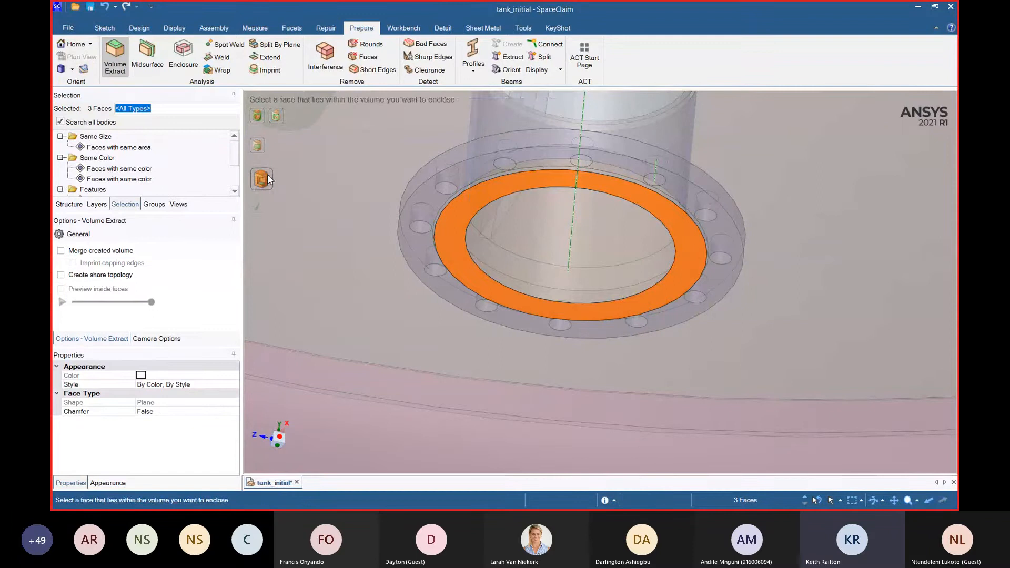
{"action": "left_click", "coordinate": [547, 212]}
{"action": "scroll", "coordinate": [465, 339], "scroll_direction": "down", "scroll_amount": 8}
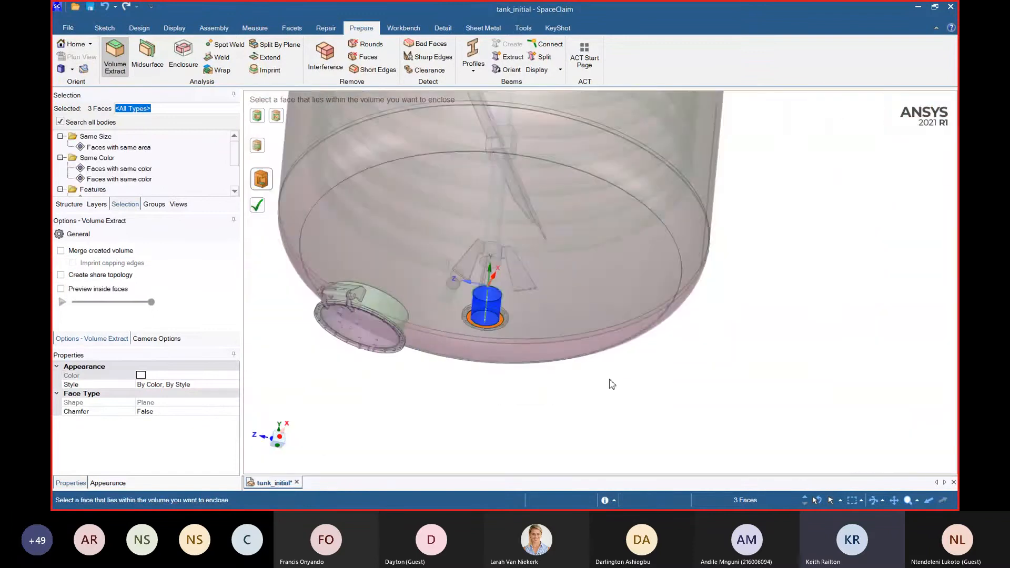
{"action": "middle_click_drag", "start_coordinate": [610, 381], "coordinate": [409, 363]}
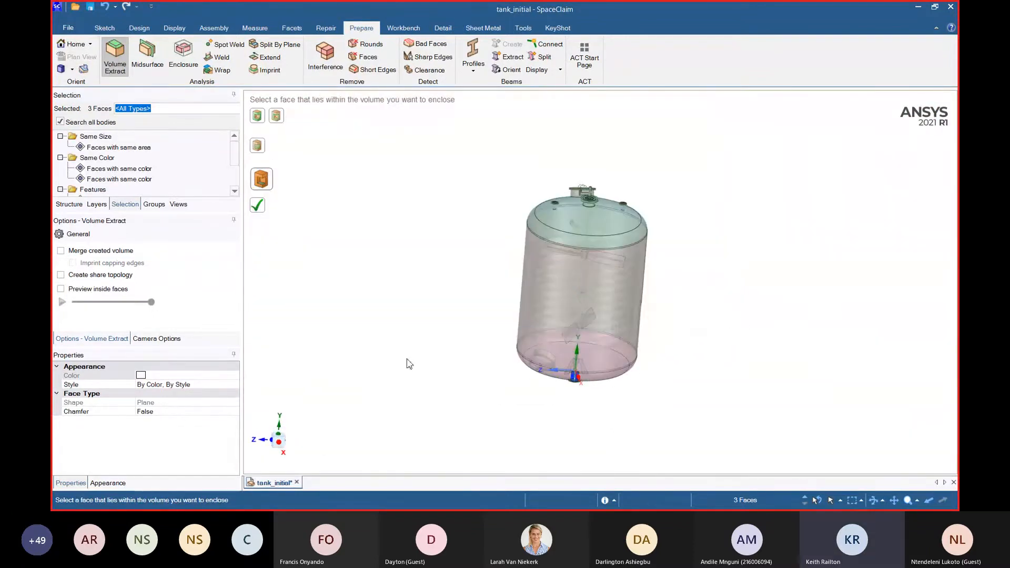
- Complete the volume extraction of the tank's interior and exit the Volume Extract tool
{"action": "left_click", "coordinate": [259, 209]}
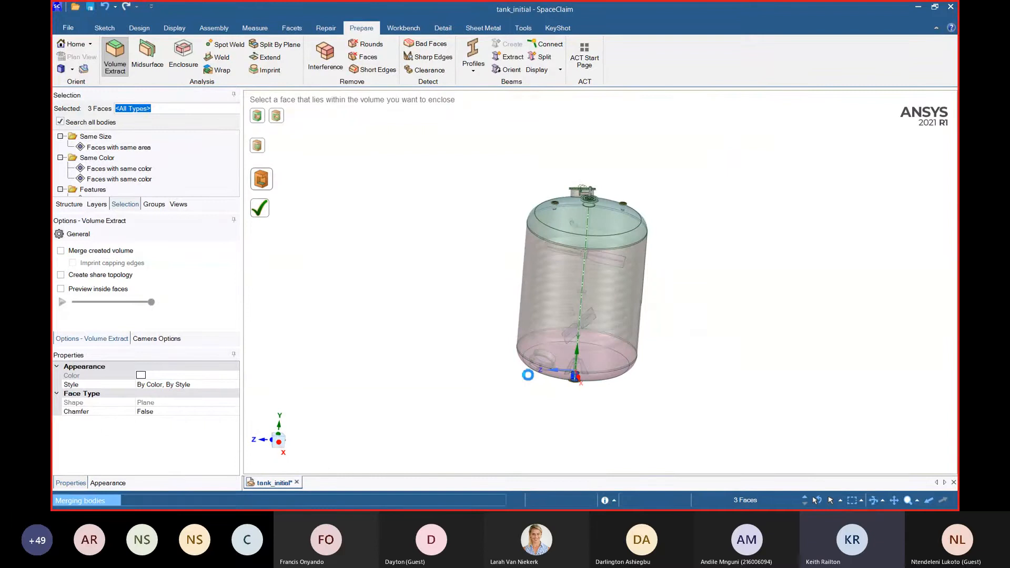
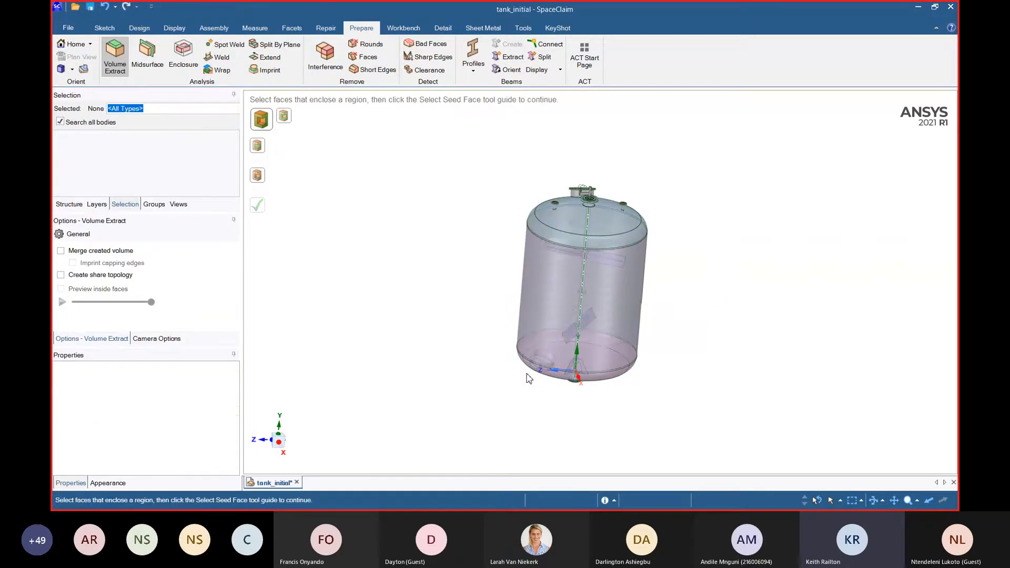
{"action": "left_click", "coordinate": [66, 205]}
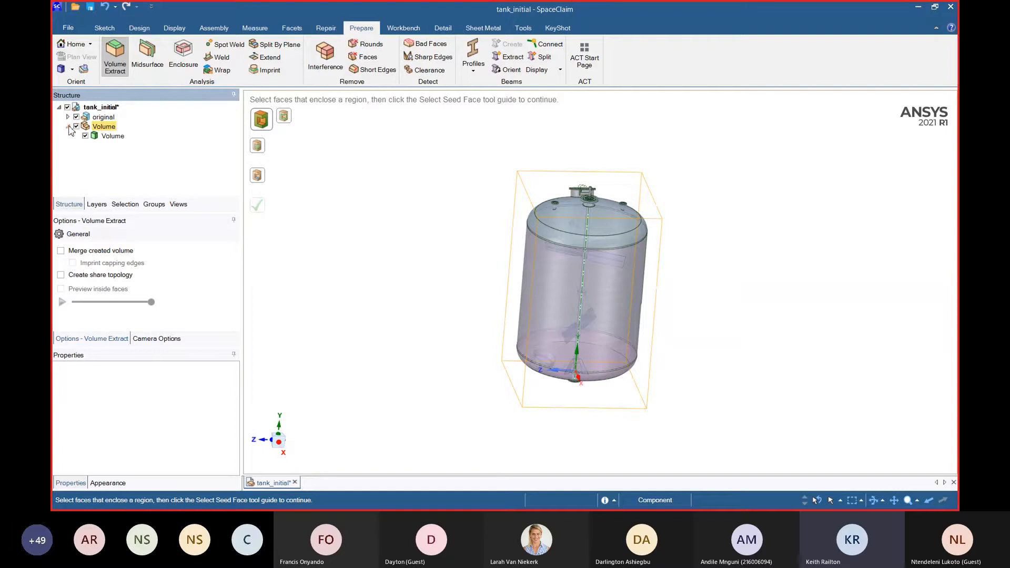
{"action": "left_click", "coordinate": [104, 28]}
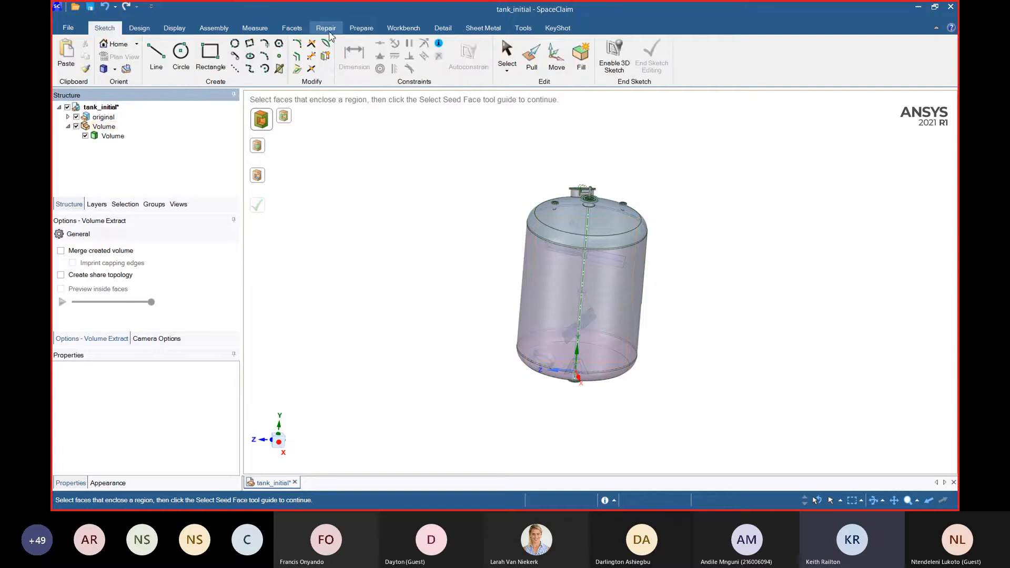
{"action": "key", "text": "Escape"}
- Rename the extracted Volume component as fluid
{"action": "left_click", "coordinate": [105, 127]}
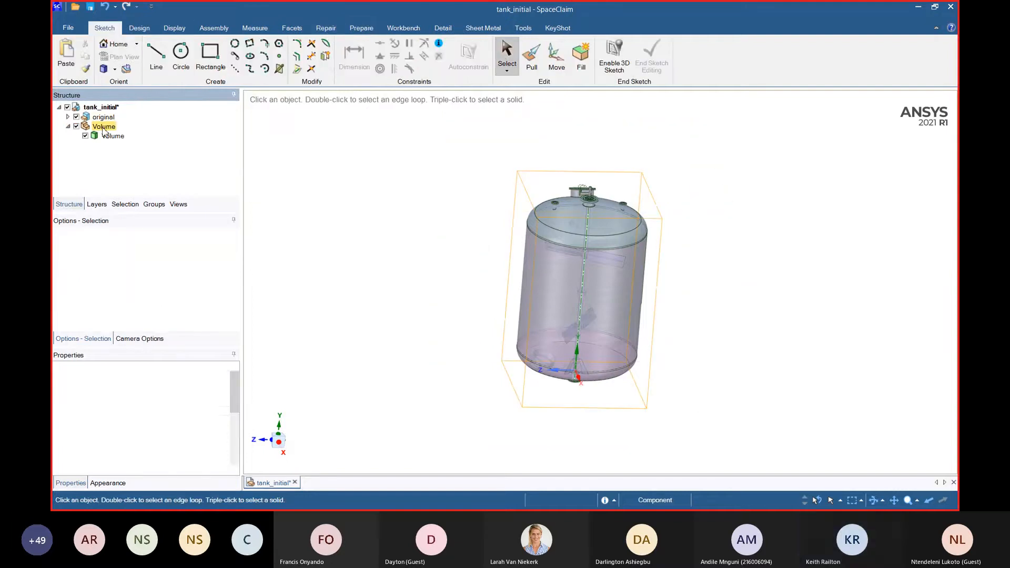
{"action": "left_click", "coordinate": [108, 127]}
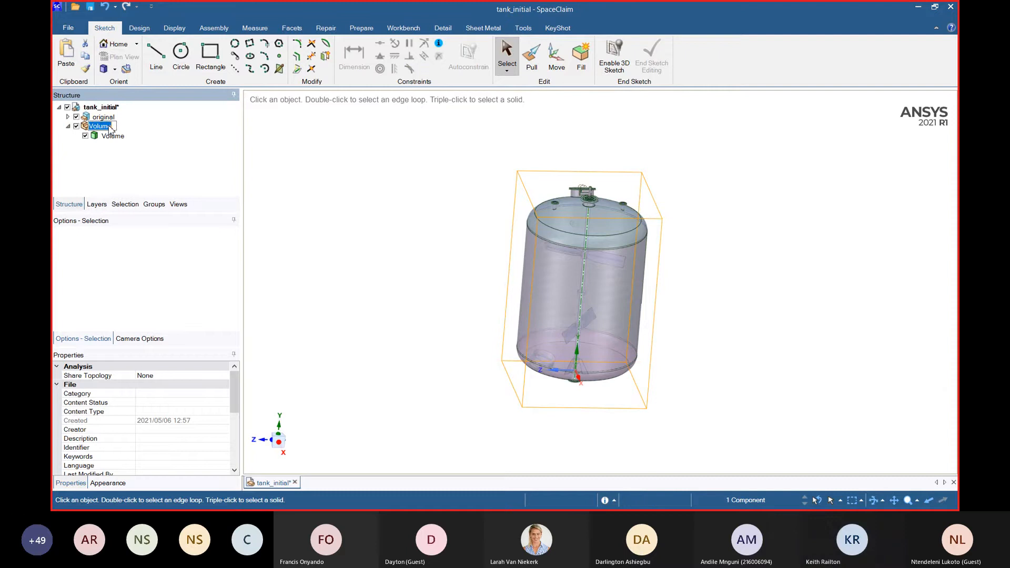
{"action": "type", "text": "fl"}
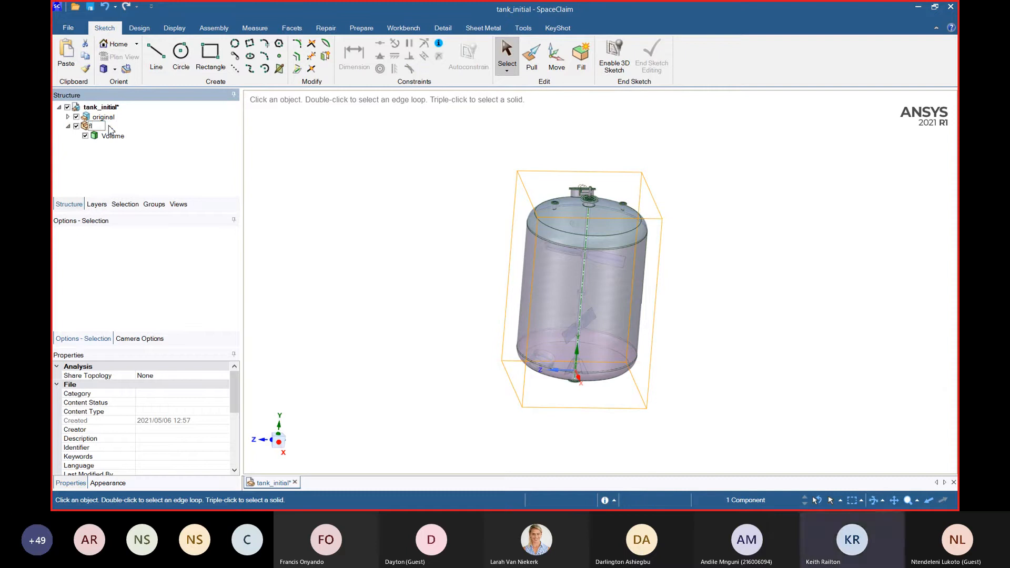
{"action": "type", "text": "uid"}
{"action": "key", "text": "Return"}
- Move the Coil component out of the original component to the top level of tank_initial
{"action": "left_click", "coordinate": [64, 117], "text": "ctrl"}
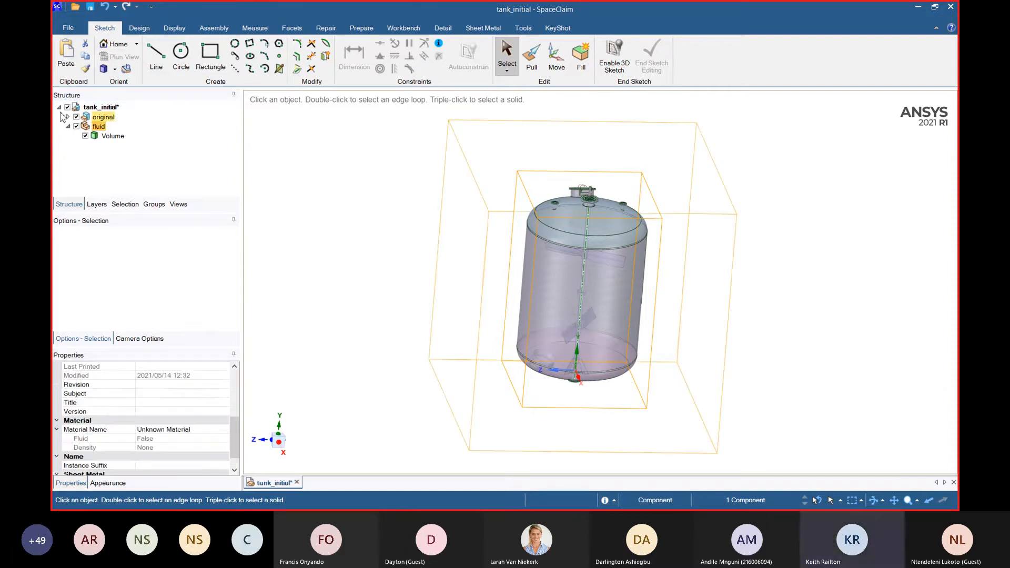
{"action": "left_click", "coordinate": [68, 116]}
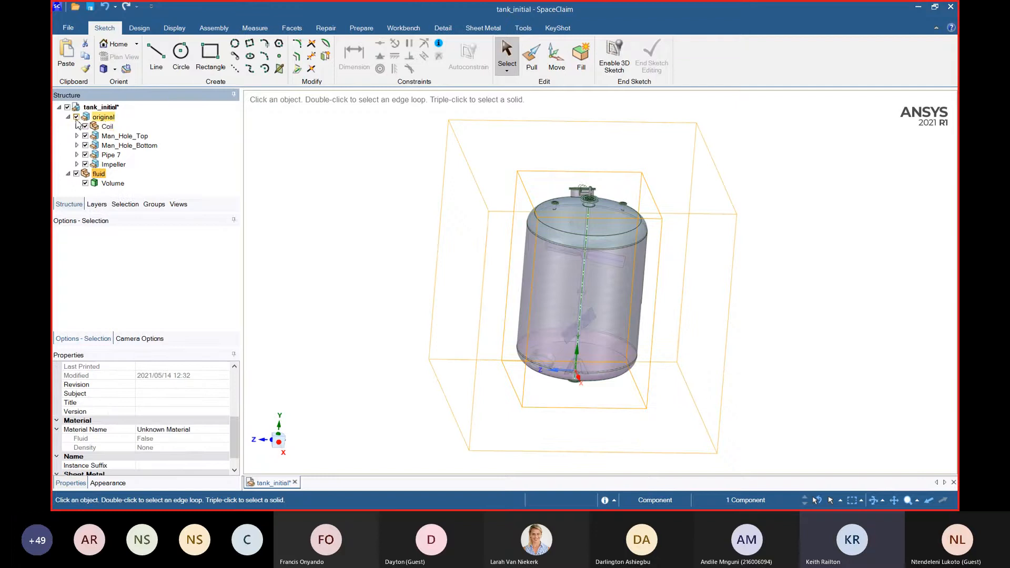
{"action": "left_click", "coordinate": [105, 127]}
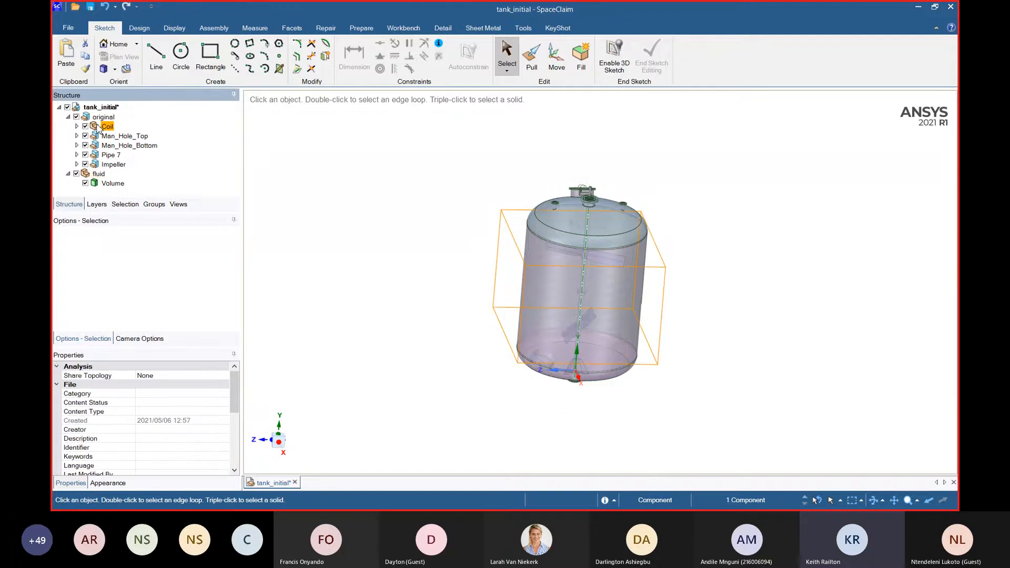
{"action": "left_click_drag", "start_coordinate": [98, 129], "coordinate": [101, 108]}
- Collapse the original component and hide it, keeping only the fluid volume and the coil displayed
{"action": "right_click", "coordinate": [104, 118]}
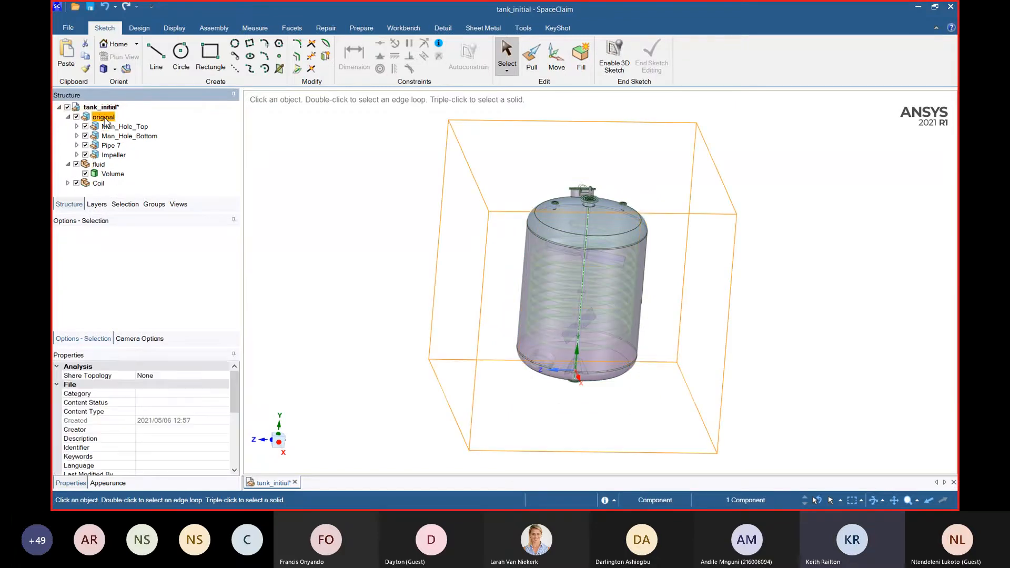
{"action": "left_click", "coordinate": [126, 124]}
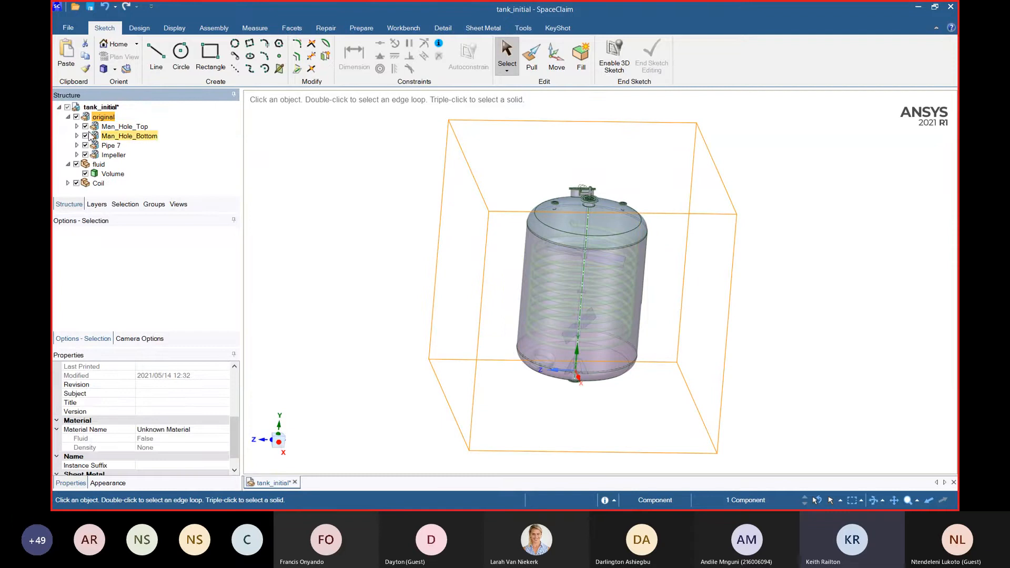
{"action": "left_click", "coordinate": [68, 117]}
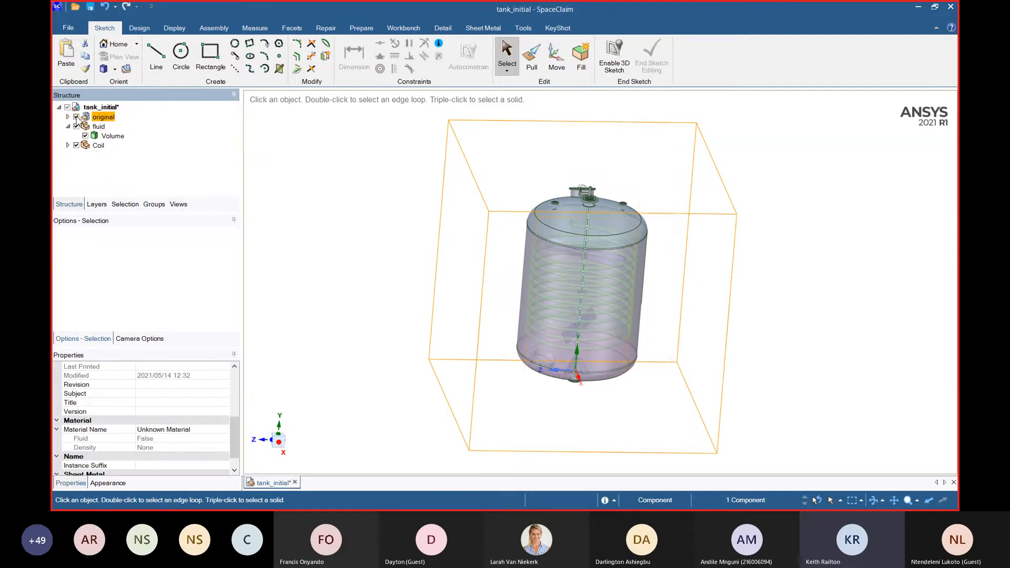
{"action": "left_click", "coordinate": [90, 108]}
{"action": "right_click", "coordinate": [89, 108]}
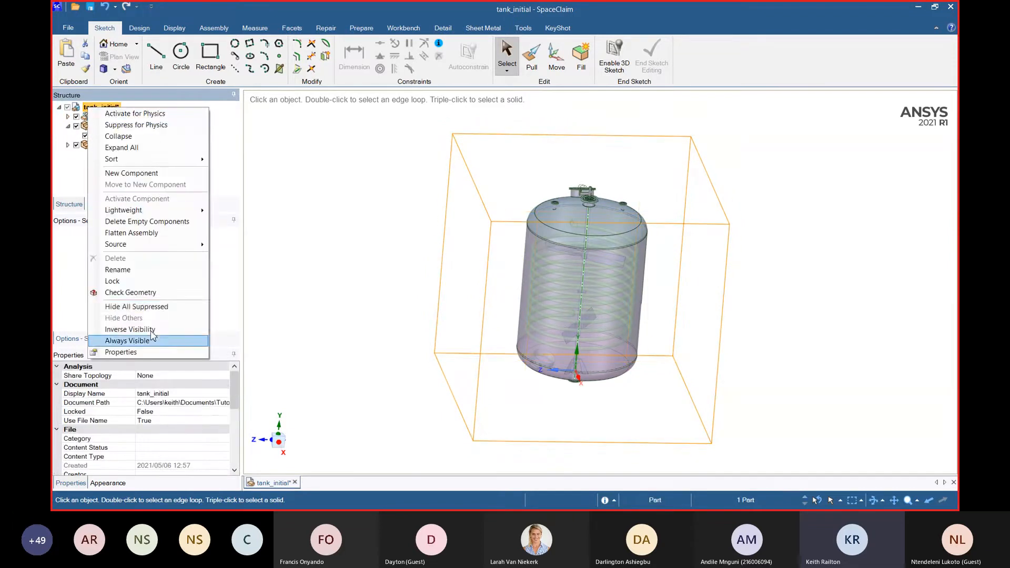
{"action": "left_click", "coordinate": [163, 310]}
{"action": "left_click", "coordinate": [348, 229]}
- Examine the extracted fluid volume around the impellers, coil and nozzles from several angles
{"action": "middle_click_drag", "start_coordinate": [349, 230], "coordinate": [744, 343]}
{"action": "scroll", "coordinate": [656, 329], "scroll_direction": "up", "scroll_amount": 5}
{"action": "middle_click_drag", "start_coordinate": [656, 329], "coordinate": [818, 350]}
{"action": "scroll", "coordinate": [453, 406], "scroll_direction": "down", "scroll_amount": 3}
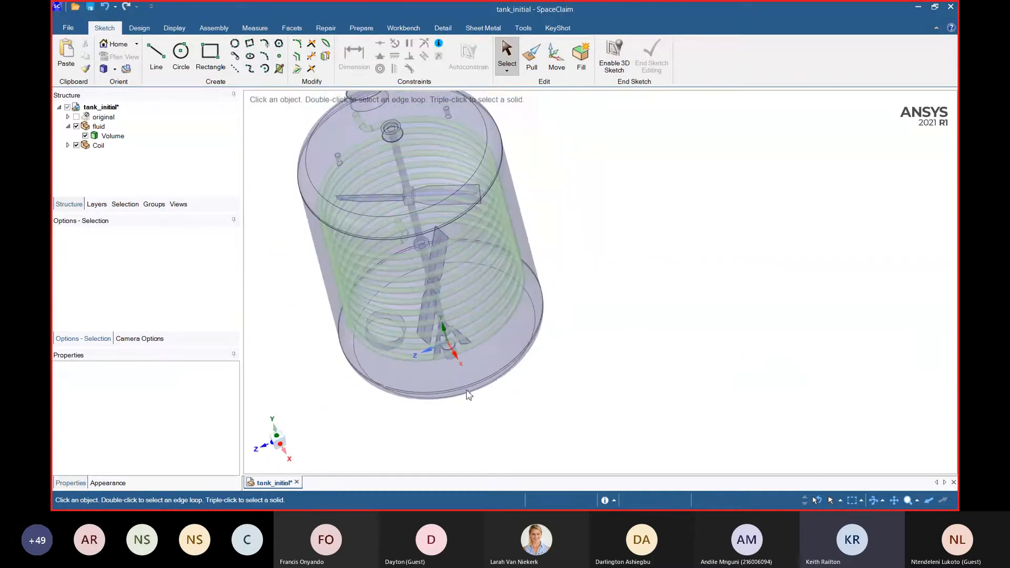
{"action": "middle_click_drag", "start_coordinate": [652, 350], "coordinate": [676, 285]}
{"action": "left_click", "coordinate": [395, 180]}
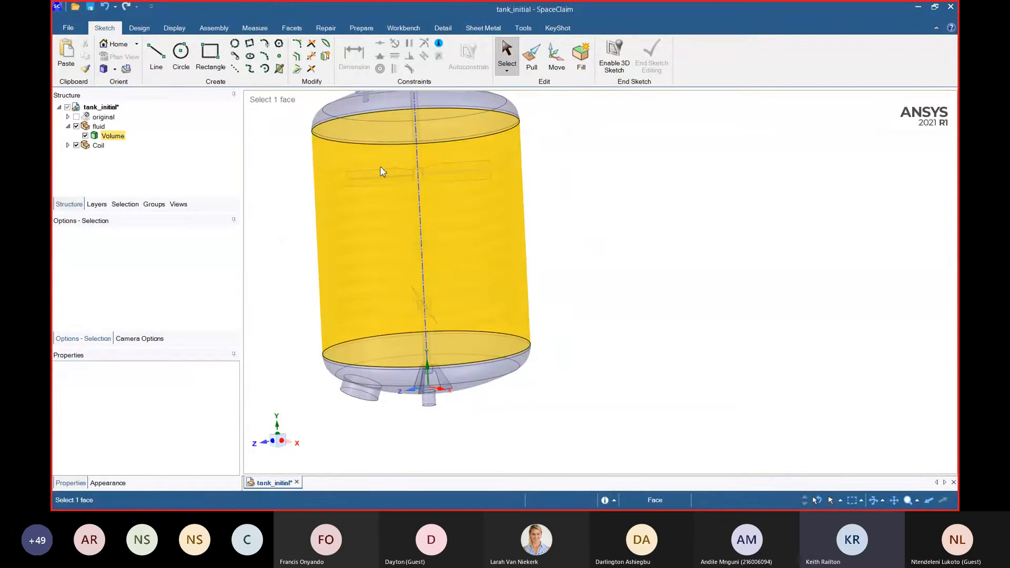
{"action": "left_click", "coordinate": [663, 347]}
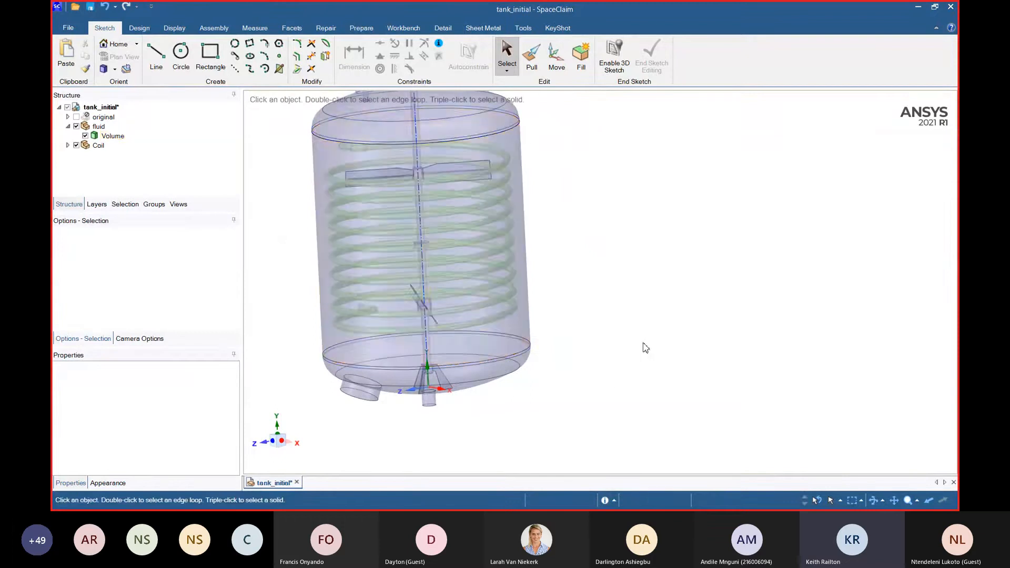
{"action": "scroll", "coordinate": [639, 350], "scroll_direction": "down", "scroll_amount": 2}
{"action": "middle_click_drag", "start_coordinate": [614, 335], "coordinate": [637, 356]}
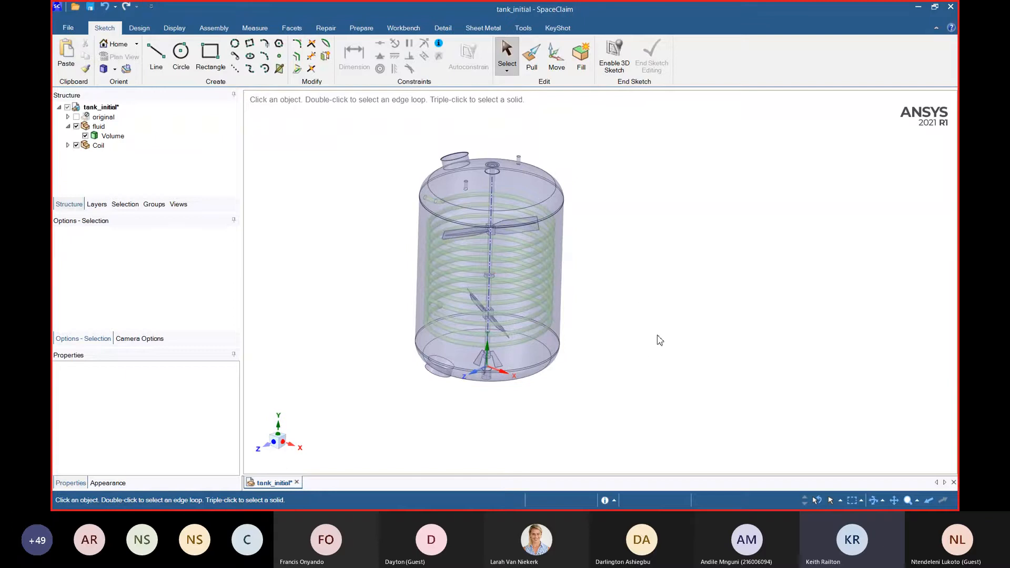
{"action": "middle_click_drag", "start_coordinate": [659, 339], "coordinate": [640, 291]}
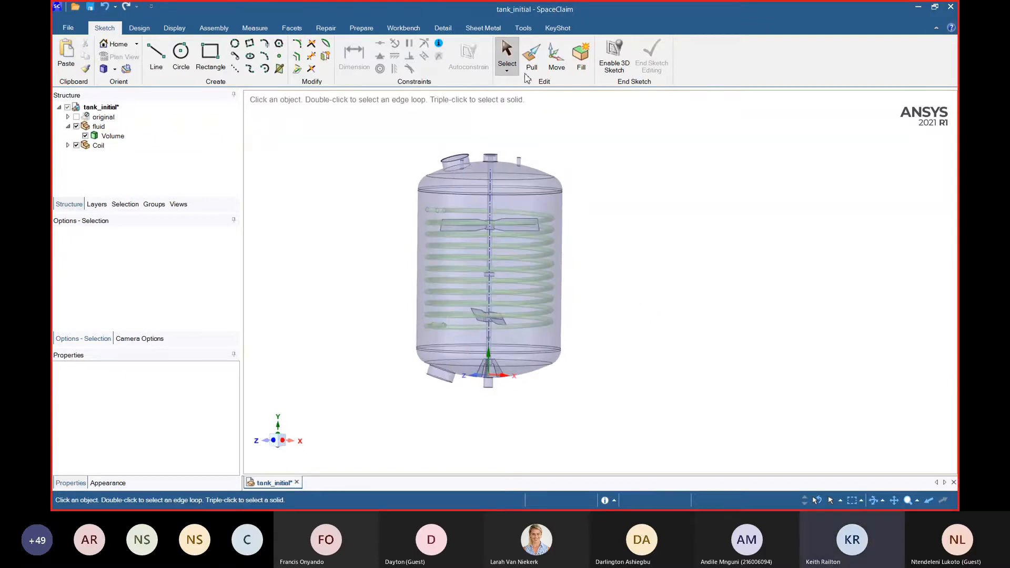
- Create a horizontal plane at the hub of the lower impeller in the fluid volume
{"action": "left_click", "coordinate": [138, 28]}
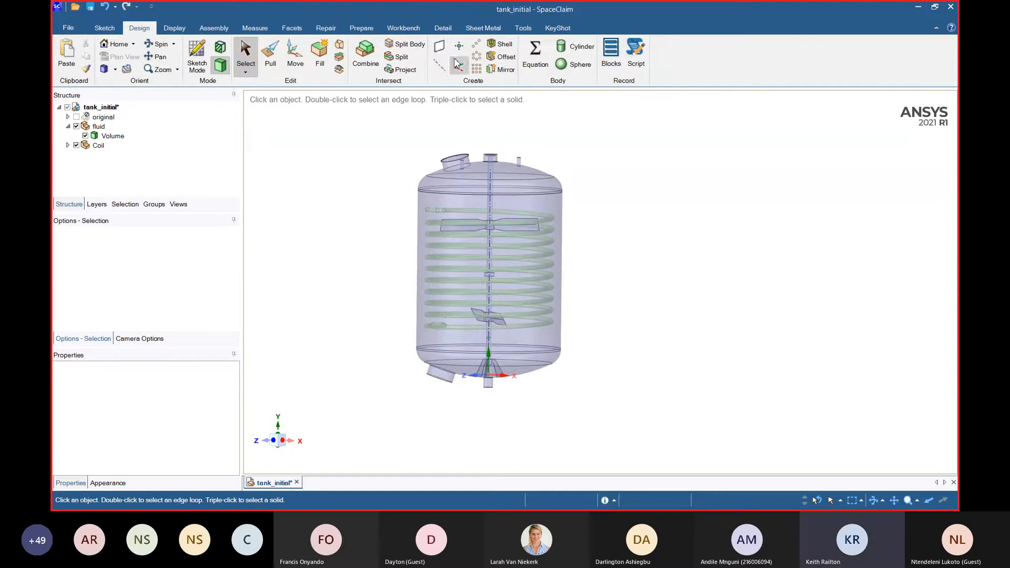
{"action": "left_click", "coordinate": [437, 48]}
{"action": "middle_click_drag", "start_coordinate": [485, 226], "coordinate": [485, 258]}
{"action": "scroll", "coordinate": [476, 400], "scroll_direction": "up", "scroll_amount": 5}
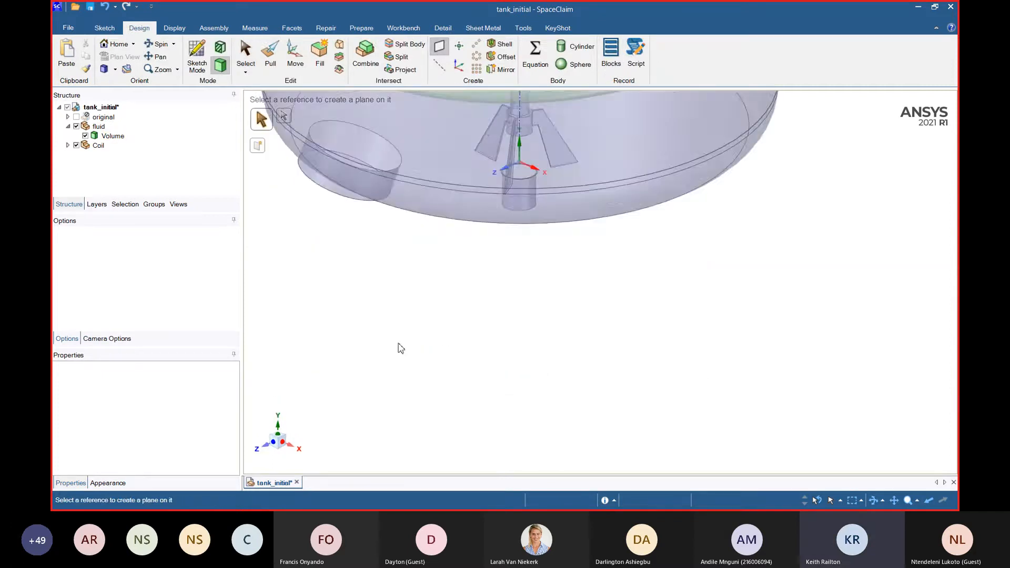
{"action": "middle_click_drag", "start_coordinate": [499, 337], "coordinate": [542, 154]}
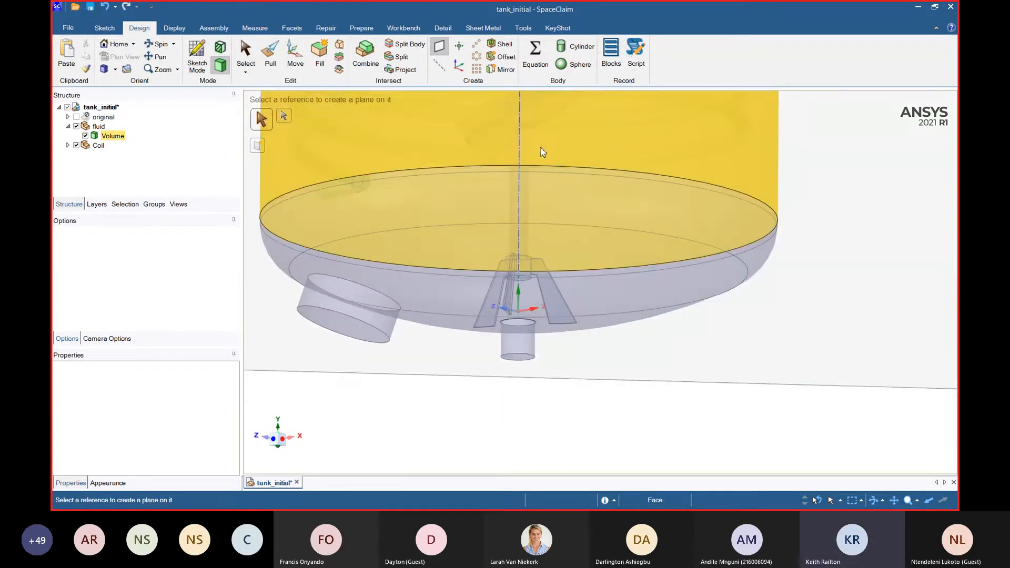
{"action": "left_click", "coordinate": [509, 131]}
{"action": "key", "text": "z"}
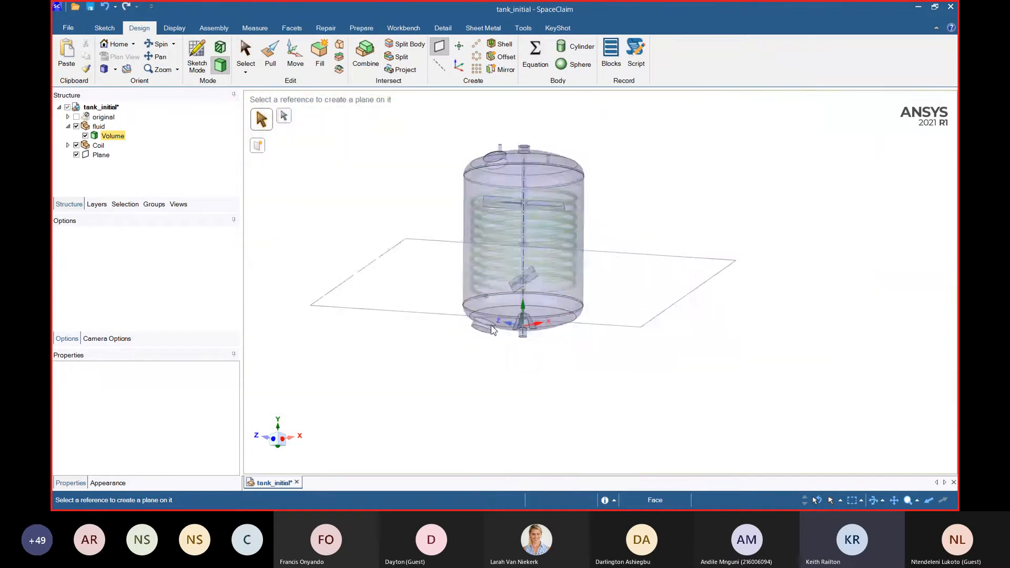
- Create a second horizontal plane at the hub of the upper impeller
{"action": "scroll", "coordinate": [513, 220], "scroll_direction": "up", "scroll_amount": 5}
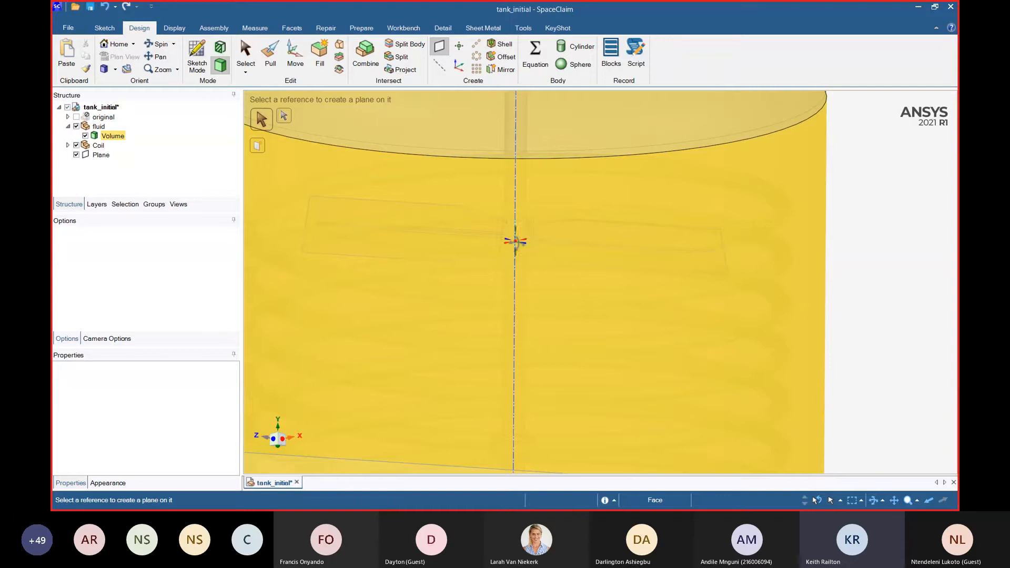
{"action": "scroll", "coordinate": [523, 221], "scroll_direction": "up", "scroll_amount": 3}
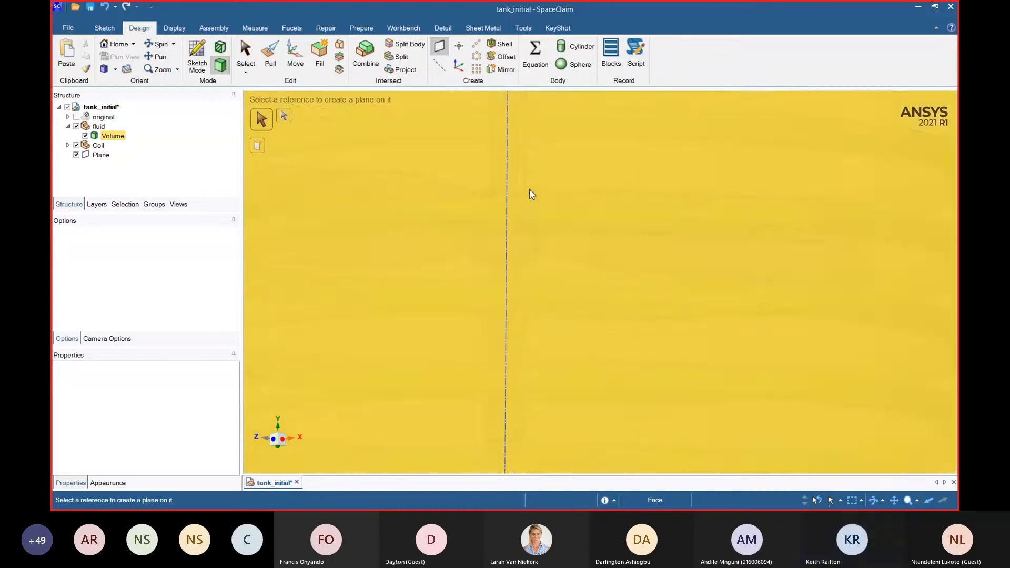
{"action": "scroll", "coordinate": [530, 194], "scroll_direction": "up", "scroll_amount": 3}
{"action": "left_click", "coordinate": [531, 195]}
{"action": "scroll", "coordinate": [471, 199], "scroll_direction": "down", "scroll_amount": 6}
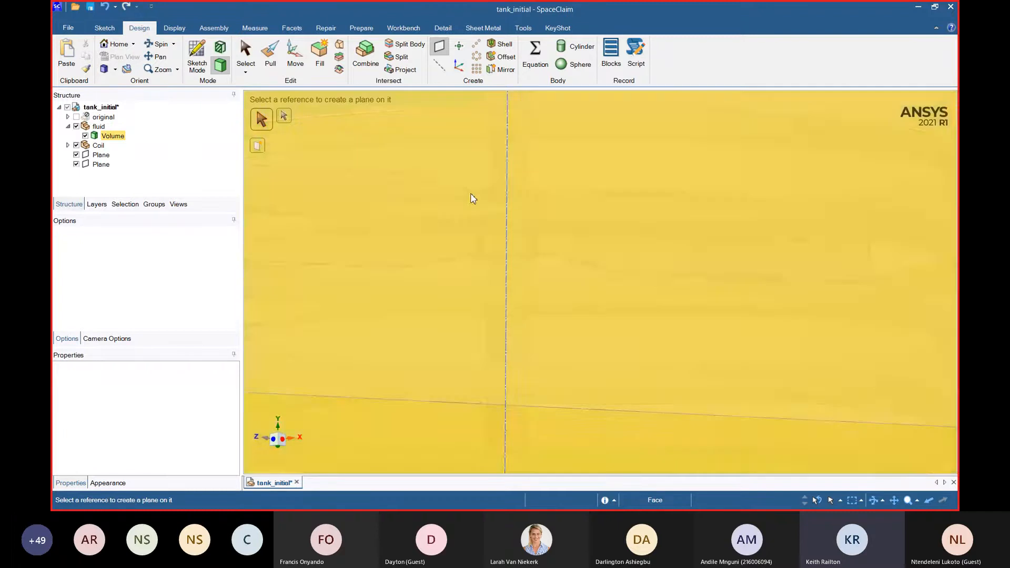
{"action": "scroll", "coordinate": [495, 212], "scroll_direction": "down", "scroll_amount": 2}
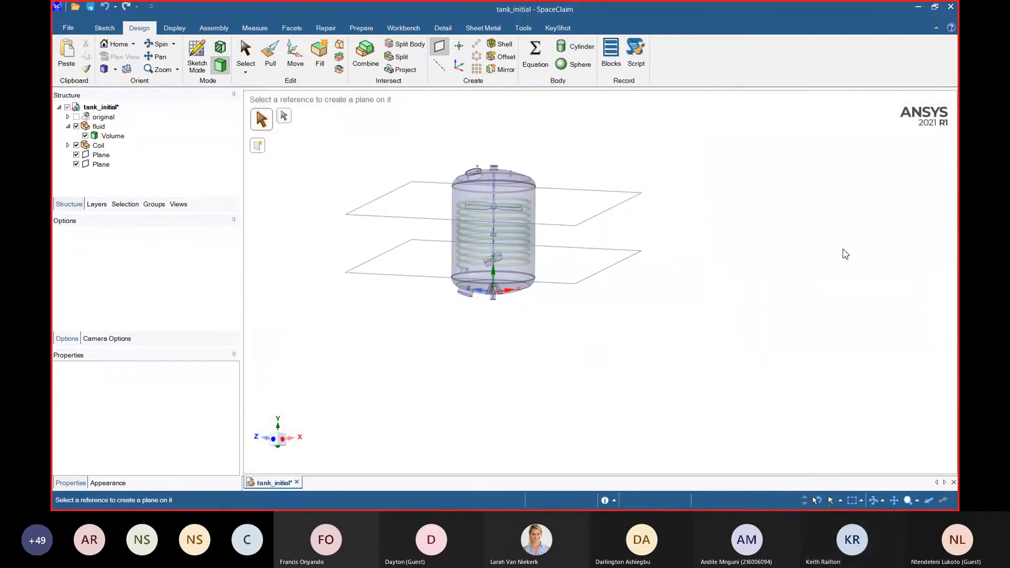
- Move the upper plane 300 mm upward along the tank axis, above the upper impeller
{"action": "left_click", "coordinate": [295, 53]}
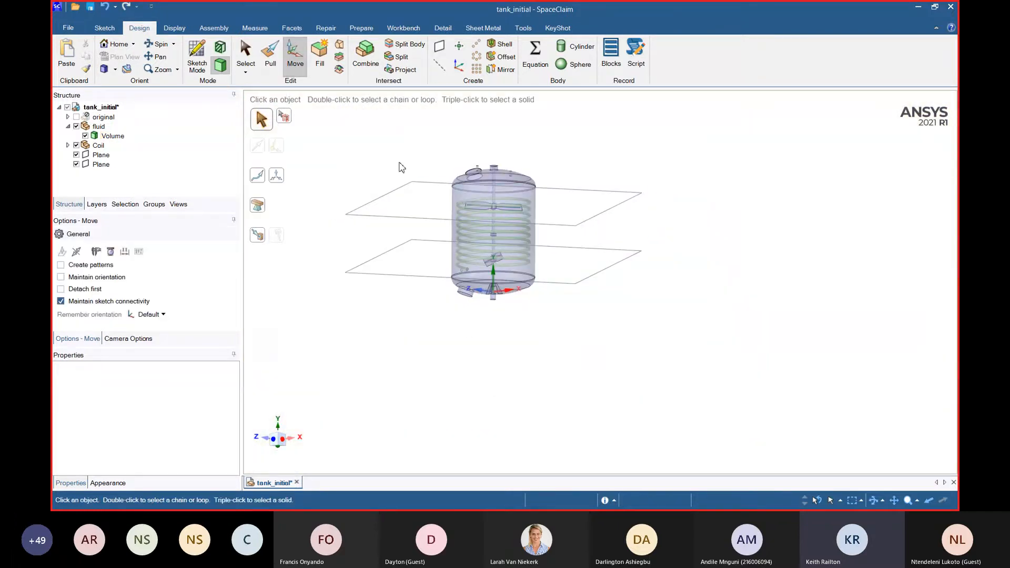
{"action": "left_click", "coordinate": [421, 220]}
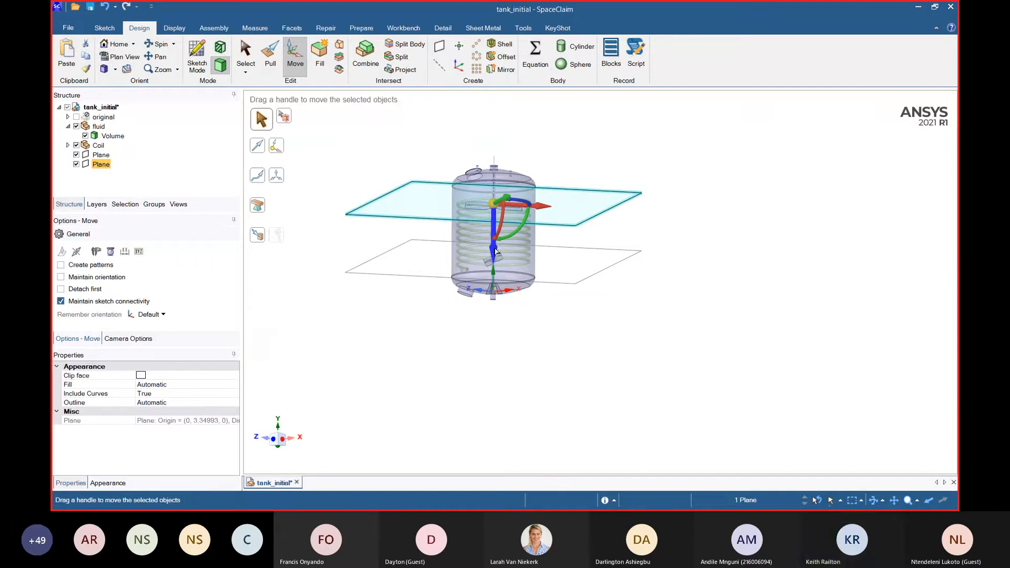
{"action": "type", "text": "300"}
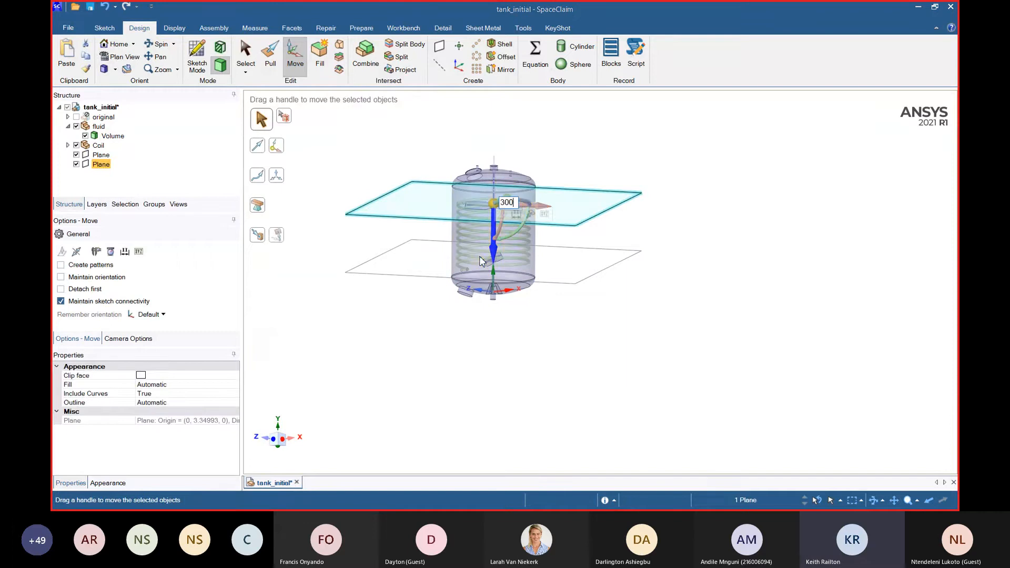
{"action": "left_click_drag", "start_coordinate": [492, 253], "coordinate": [496, 246]}
{"action": "left_click", "coordinate": [522, 430]}
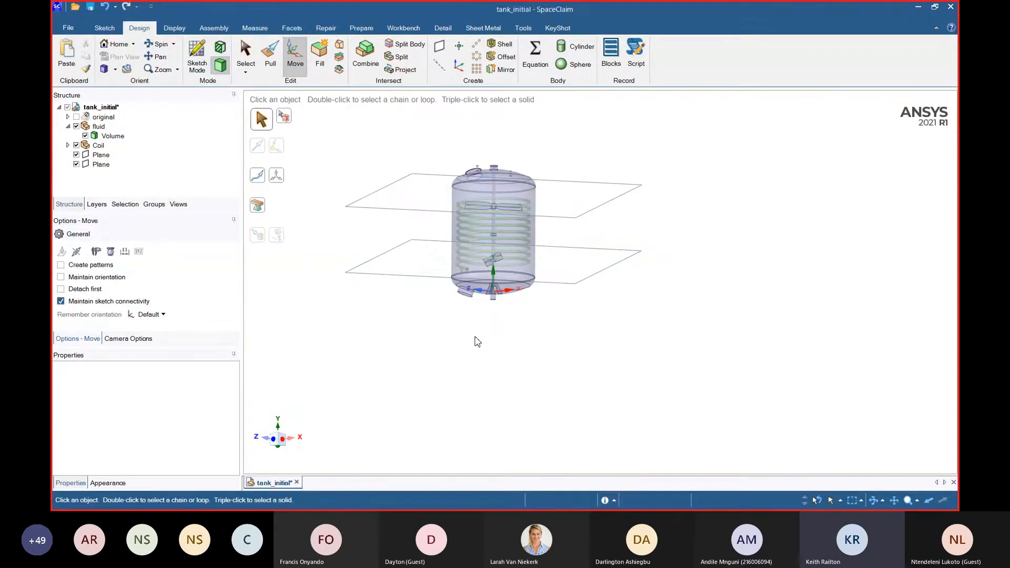
- Move the lower plane 300 mm downward along the tank axis, below the lower impeller
{"action": "middle_click_drag", "start_coordinate": [473, 338], "coordinate": [508, 318]}
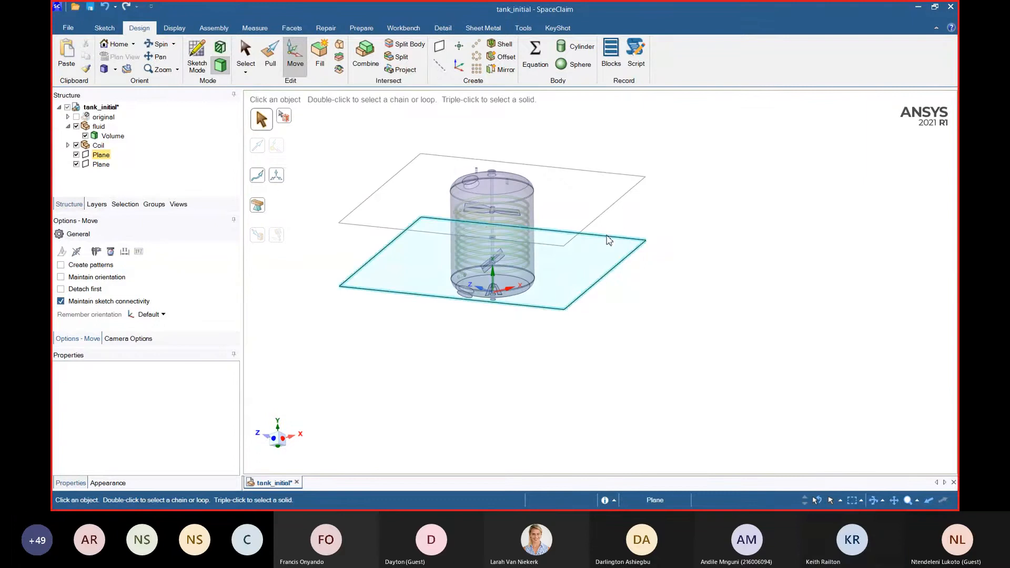
{"action": "left_click", "coordinate": [607, 241]}
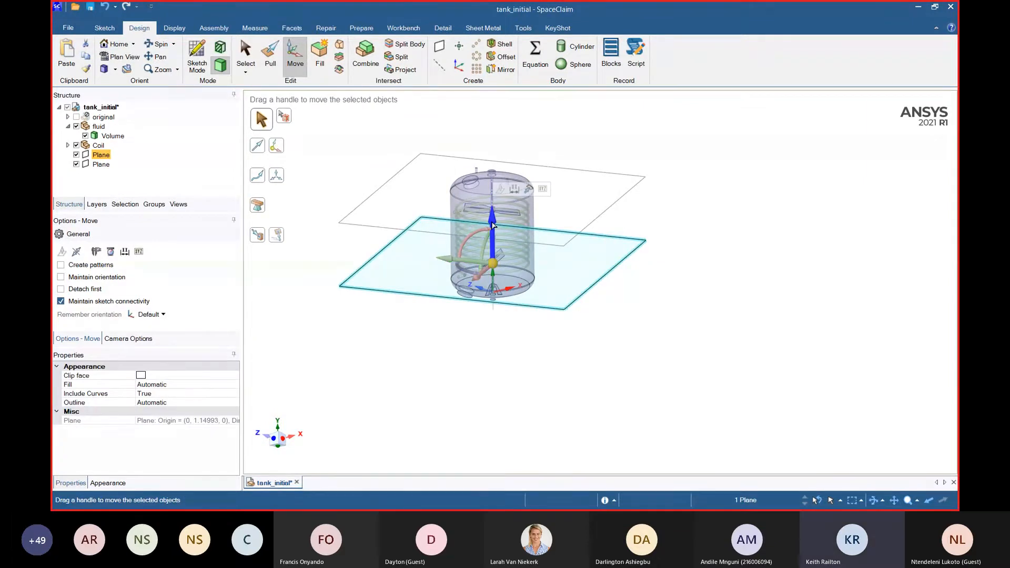
{"action": "key", "text": "Return"}
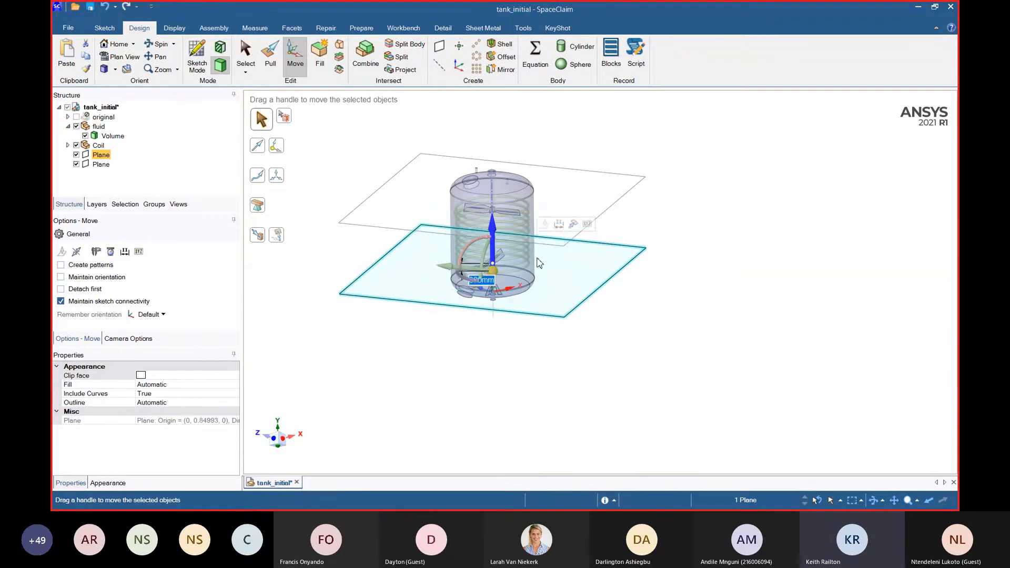
{"action": "left_click", "coordinate": [869, 250]}
{"action": "middle_click_drag", "start_coordinate": [737, 205], "coordinate": [456, 249]}
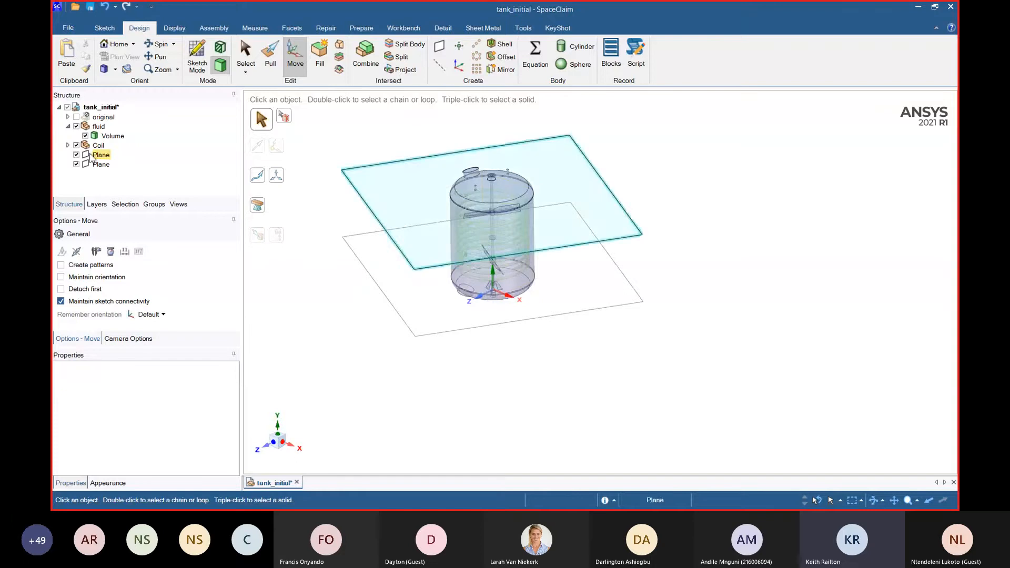
- Hide the coil component to expose the tank's fluid volume and the two planes
{"action": "left_click", "coordinate": [76, 145]}
{"action": "mouse_move", "coordinate": [389, 322]}
{"action": "middle_mouse_down"}
{"action": "mouse_move", "coordinate": [392, 294]}
{"action": "mouse_move", "coordinate": [396, 321]}
{"action": "middle_mouse_up"}
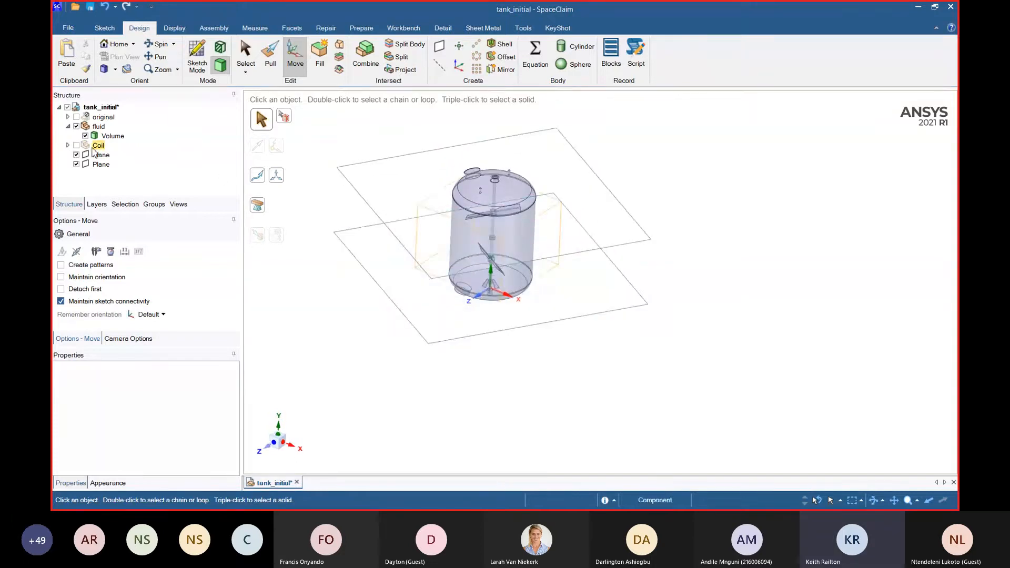
{"action": "scroll", "coordinate": [400, 242], "scroll_direction": "up", "scroll_amount": 3}
{"action": "left_click", "coordinate": [462, 292]}
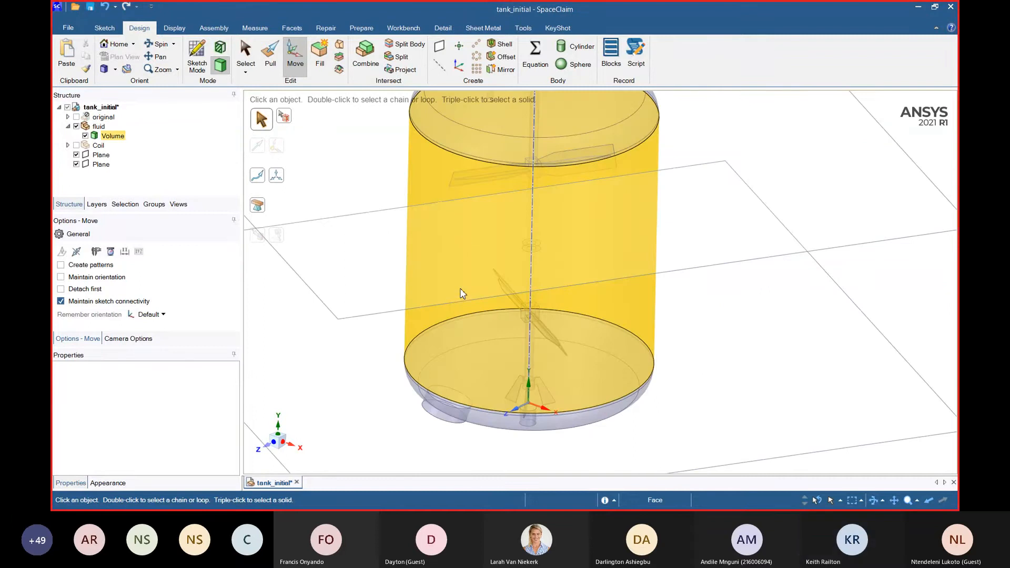
{"action": "scroll", "coordinate": [399, 205], "scroll_direction": "down", "scroll_amount": 2}
{"action": "left_click", "coordinate": [400, 205]}
{"action": "middle_click_drag", "start_coordinate": [399, 205], "coordinate": [389, 225]}
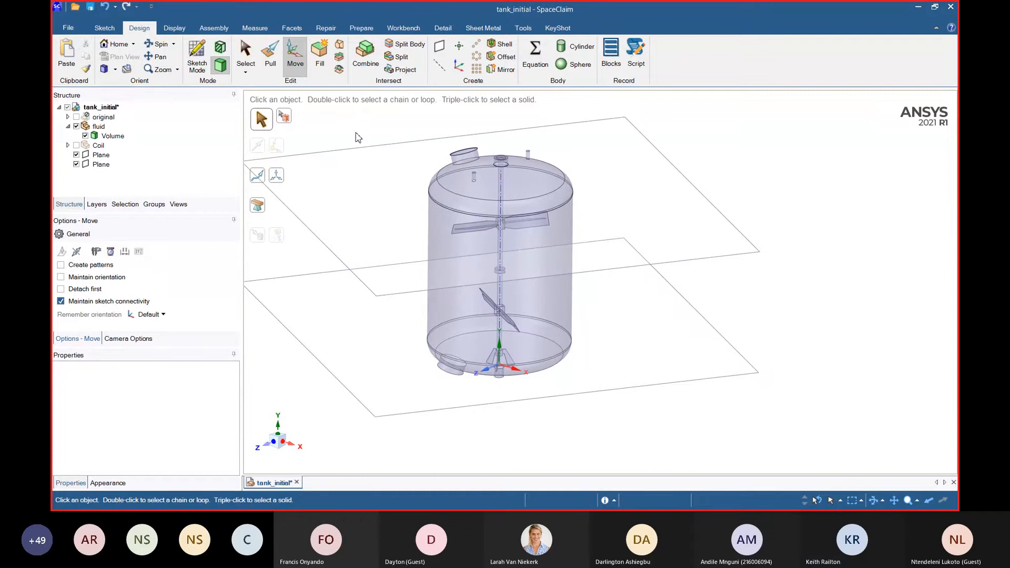
- Pull the fluid volume's cylindrical side face up to the adjoining edge of the upper dome
{"action": "middle_click_drag", "start_coordinate": [358, 138], "coordinate": [370, 113]}
{"action": "scroll", "coordinate": [374, 121], "scroll_direction": "up", "scroll_amount": 3}
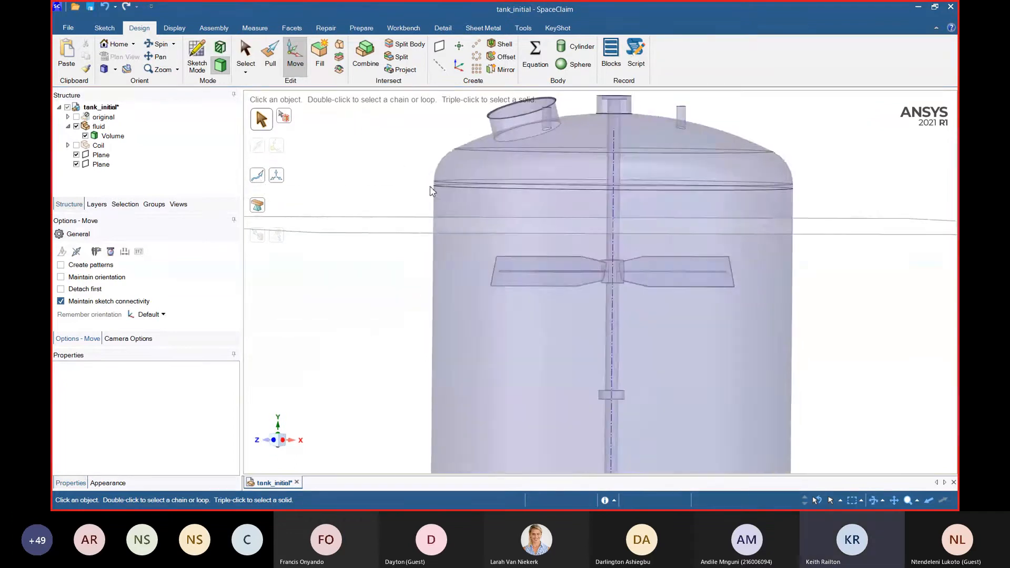
{"action": "scroll", "coordinate": [421, 184], "scroll_direction": "up", "scroll_amount": 5}
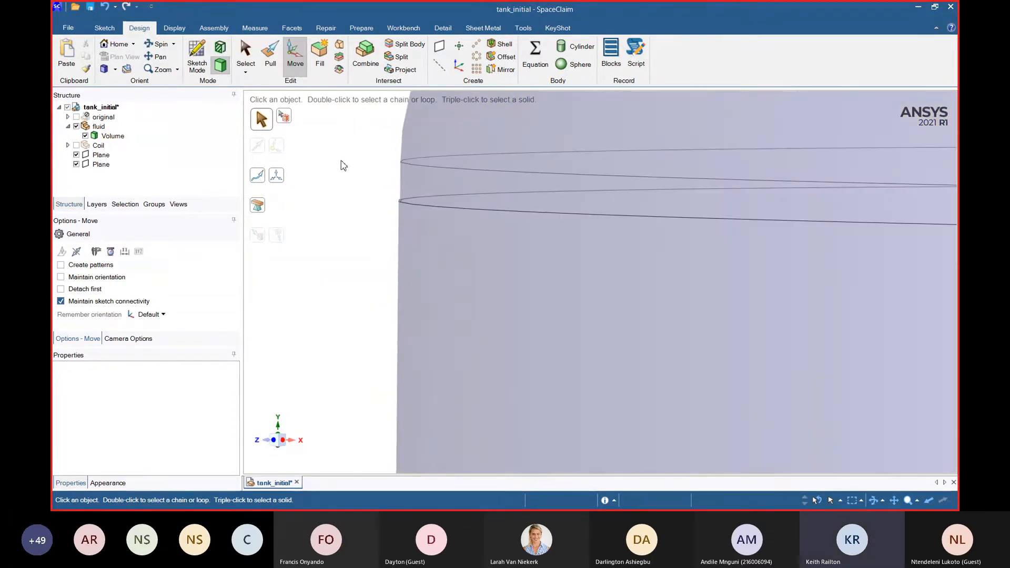
{"action": "scroll", "coordinate": [391, 185], "scroll_direction": "up", "scroll_amount": 2}
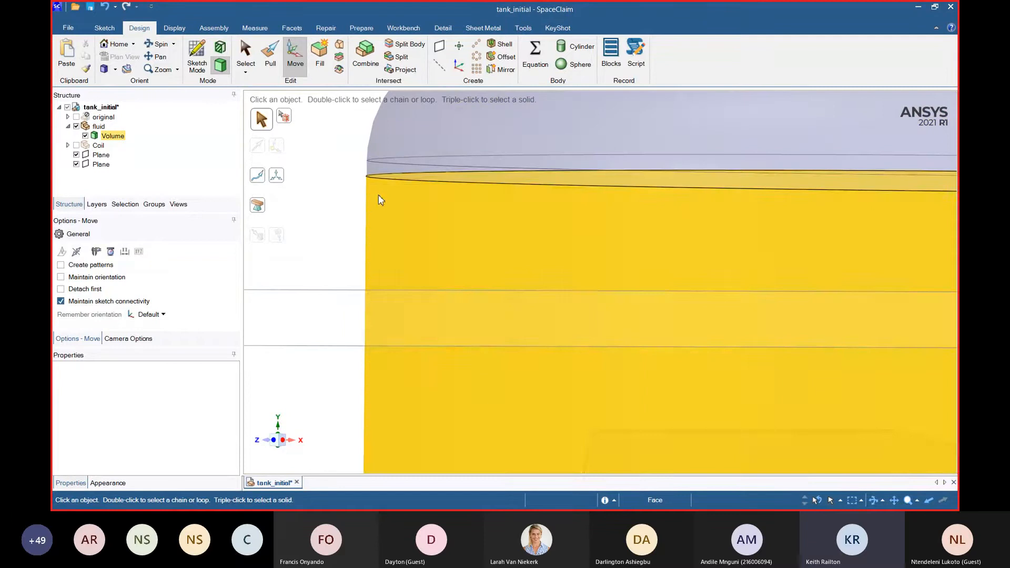
{"action": "key", "text": "p"}
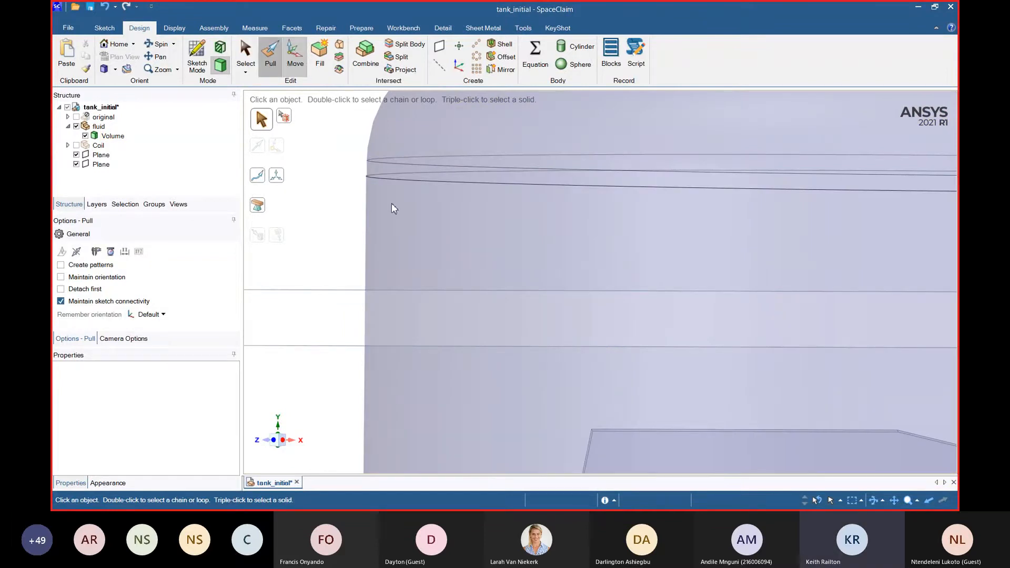
{"action": "left_click", "coordinate": [381, 217]}
{"action": "key", "text": "u"}
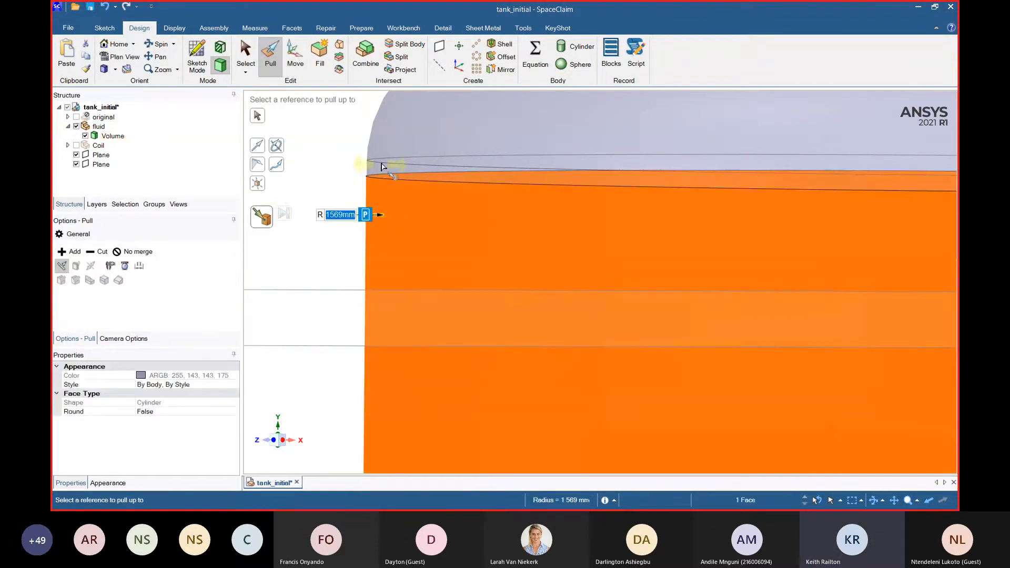
{"action": "left_click", "coordinate": [389, 173]}
{"action": "scroll", "coordinate": [397, 184], "scroll_direction": "down", "scroll_amount": 5}
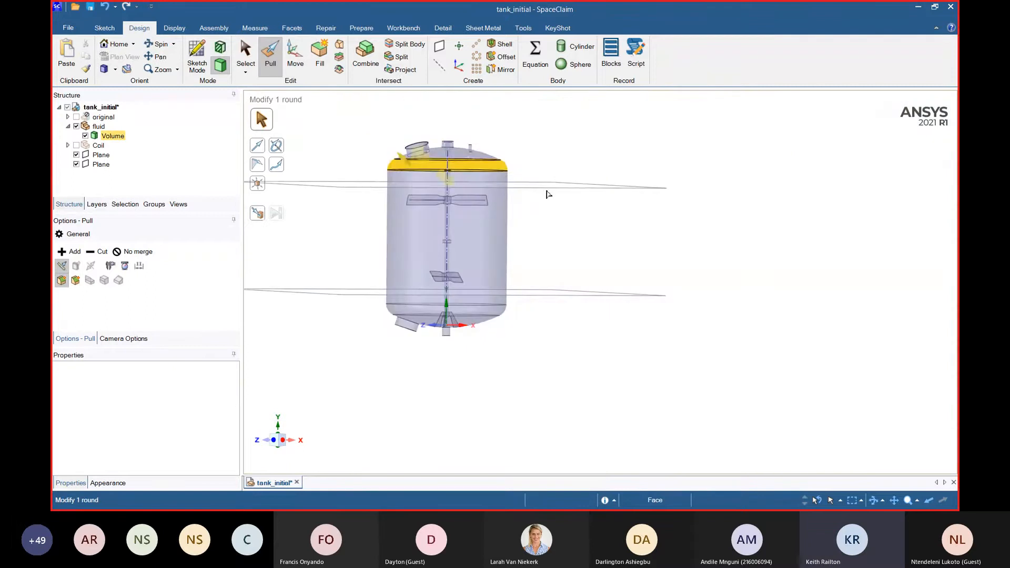
{"action": "left_click", "coordinate": [547, 194]}
{"action": "mouse_move", "coordinate": [563, 231]}
{"action": "middle_mouse_down"}
{"action": "mouse_move", "coordinate": [620, 275]}
{"action": "mouse_move", "coordinate": [554, 261]}
{"action": "mouse_move", "coordinate": [555, 251]}
{"action": "middle_mouse_up"}
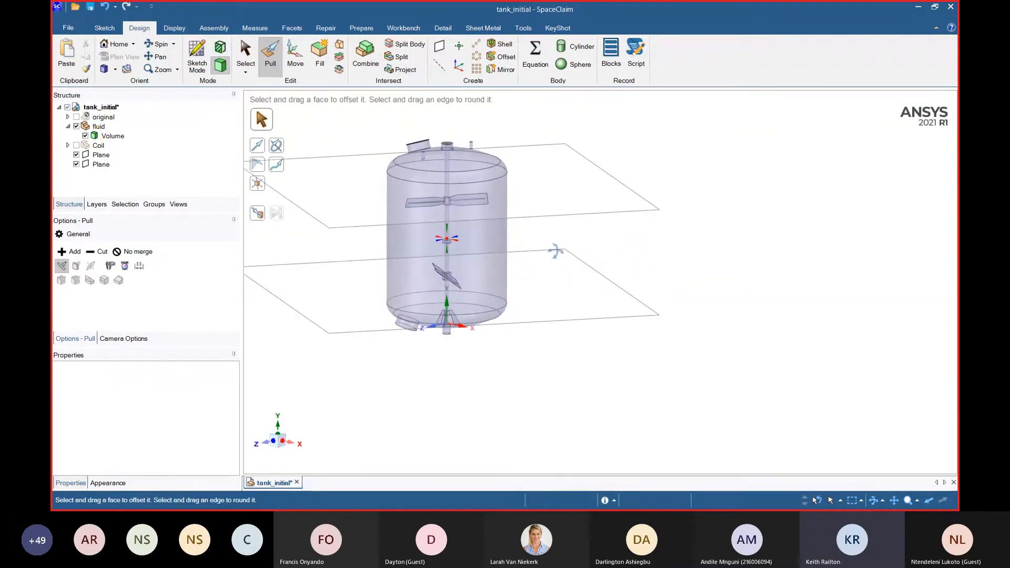
- Split the fluid volume into three bodies with the planes above and below the impellers
{"action": "left_click", "coordinate": [402, 46]}
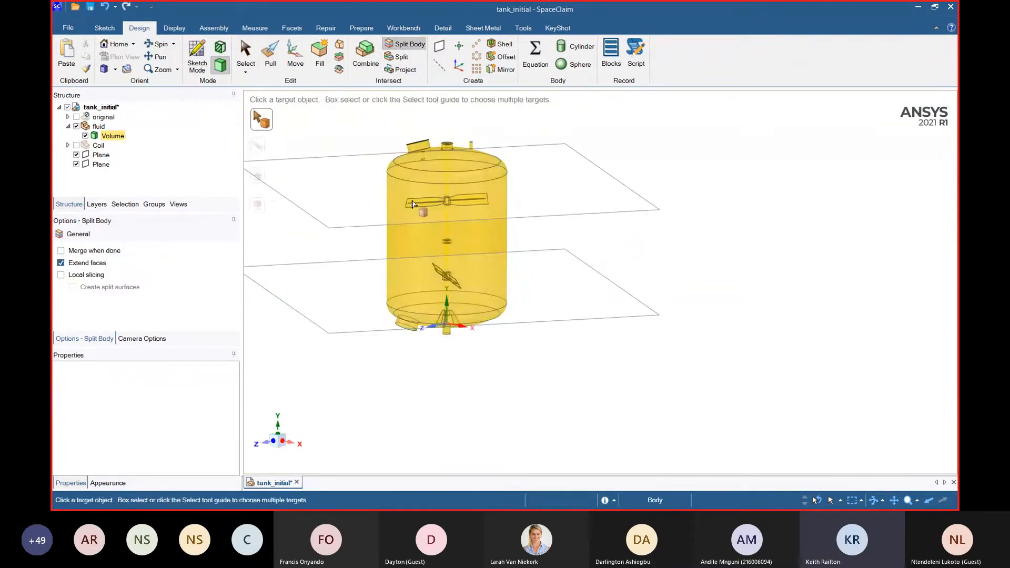
{"action": "left_click", "coordinate": [396, 209]}
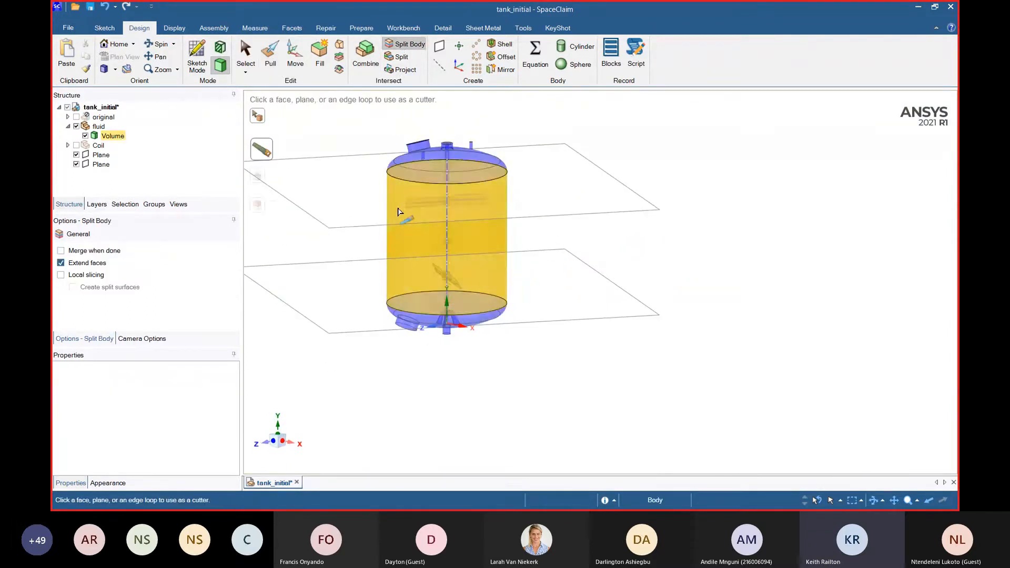
{"action": "left_click", "coordinate": [370, 229]}
{"action": "left_click", "coordinate": [446, 301]}
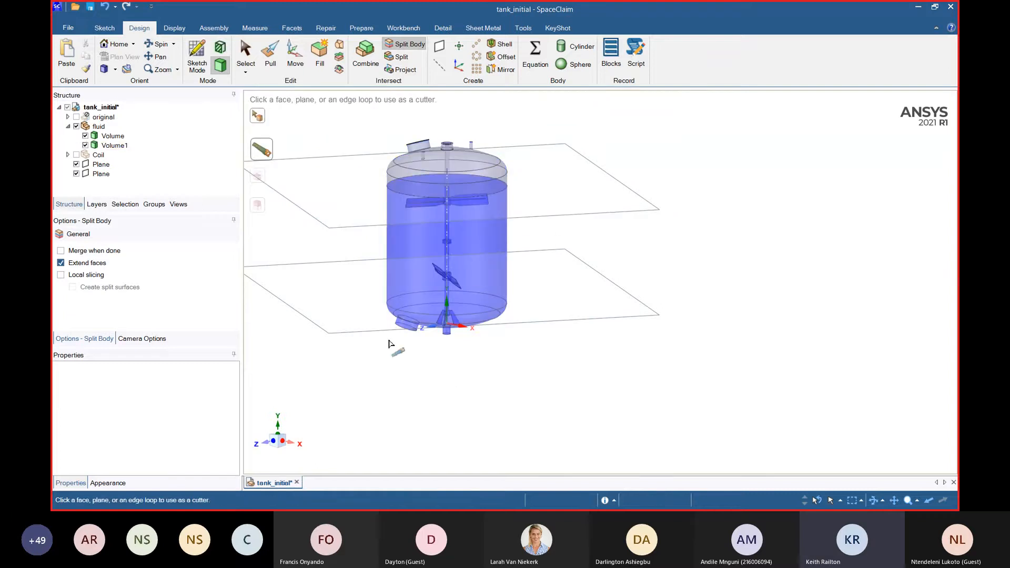
{"action": "left_click", "coordinate": [389, 331]}
{"action": "key", "text": "Escape"}
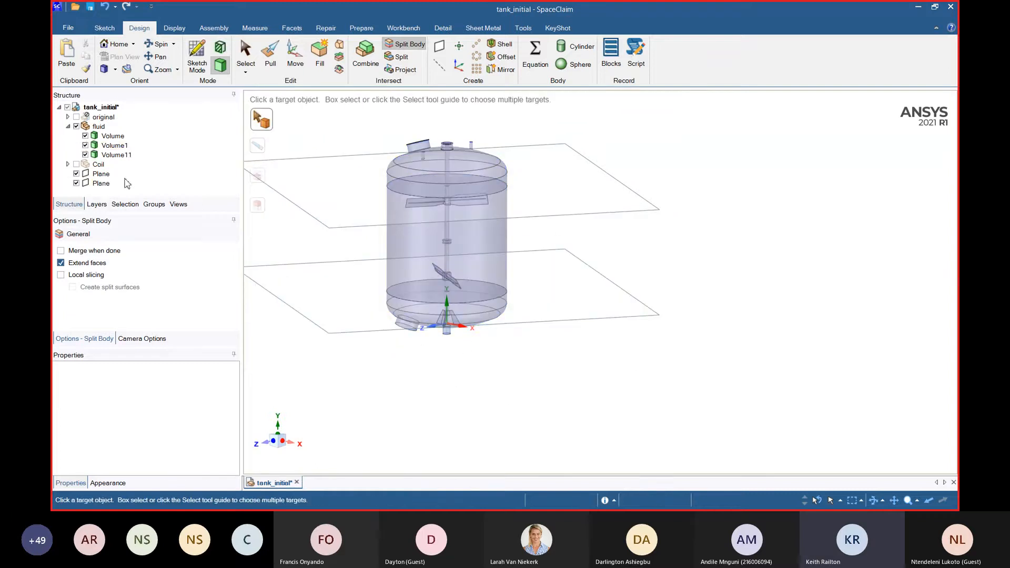
- Isolate the middle fluid body containing the impellers by hiding all other objects
{"action": "right_click", "coordinate": [112, 157]}
{"action": "left_click", "coordinate": [165, 254]}
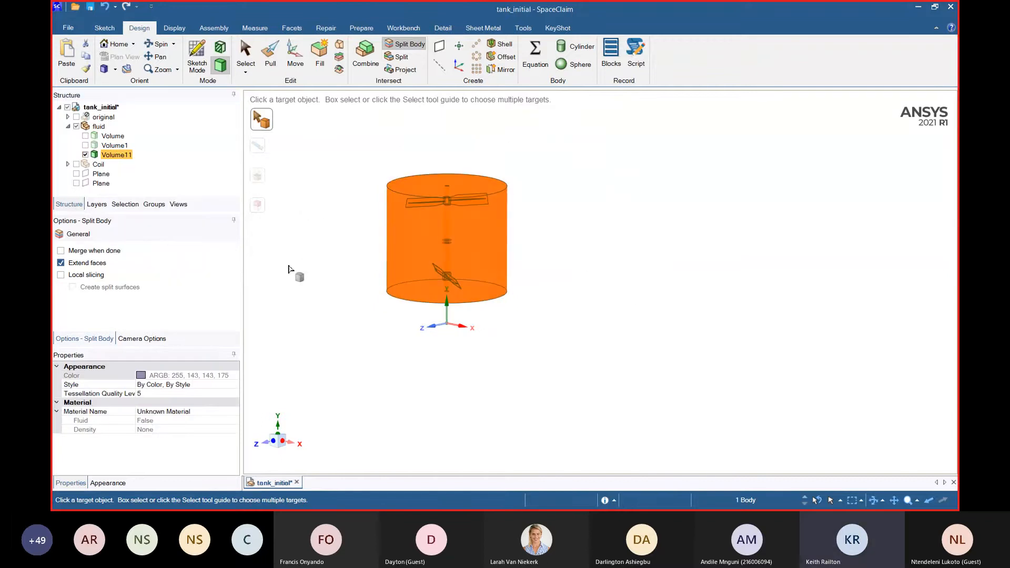
{"action": "middle_click_drag", "start_coordinate": [341, 275], "coordinate": [323, 302]}
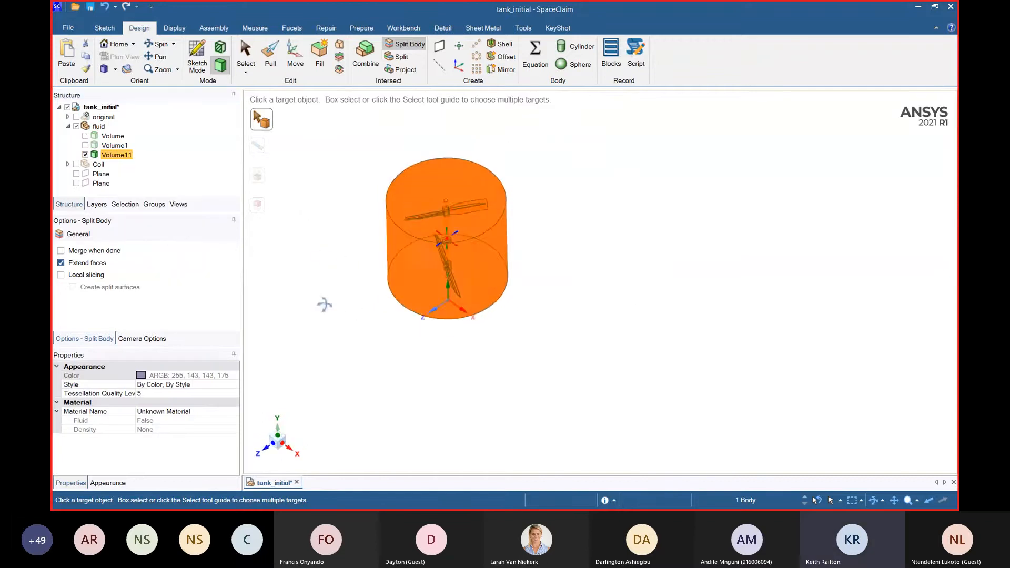
- Show the coil and sketch a 2400 mm diameter circle on the middle body's top face, centred on the tank axis
{"action": "left_click", "coordinate": [245, 52]}
{"action": "left_click", "coordinate": [438, 176]}
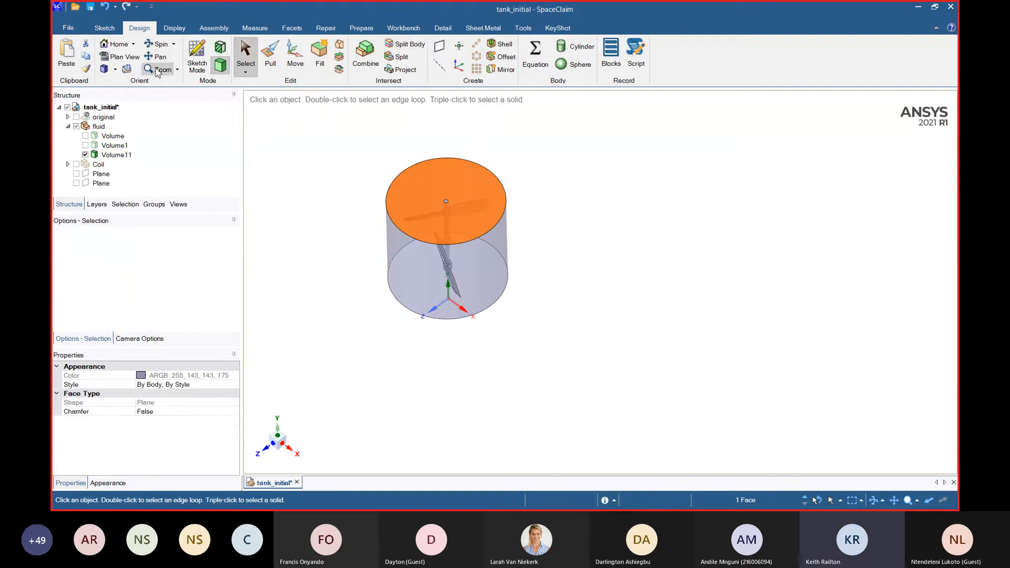
{"action": "left_click", "coordinate": [192, 57]}
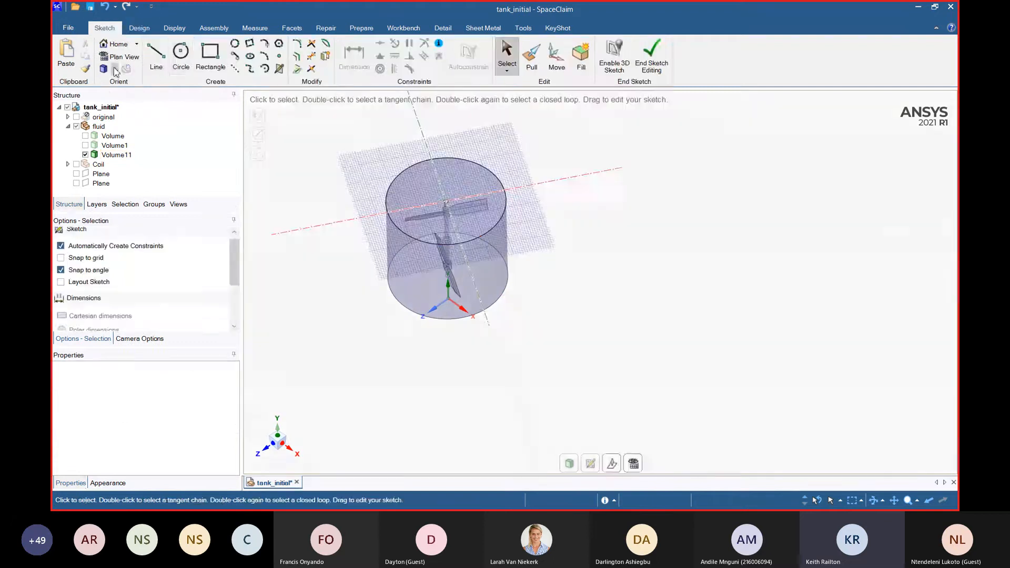
{"action": "left_click", "coordinate": [178, 55]}
{"action": "left_click", "coordinate": [117, 59]}
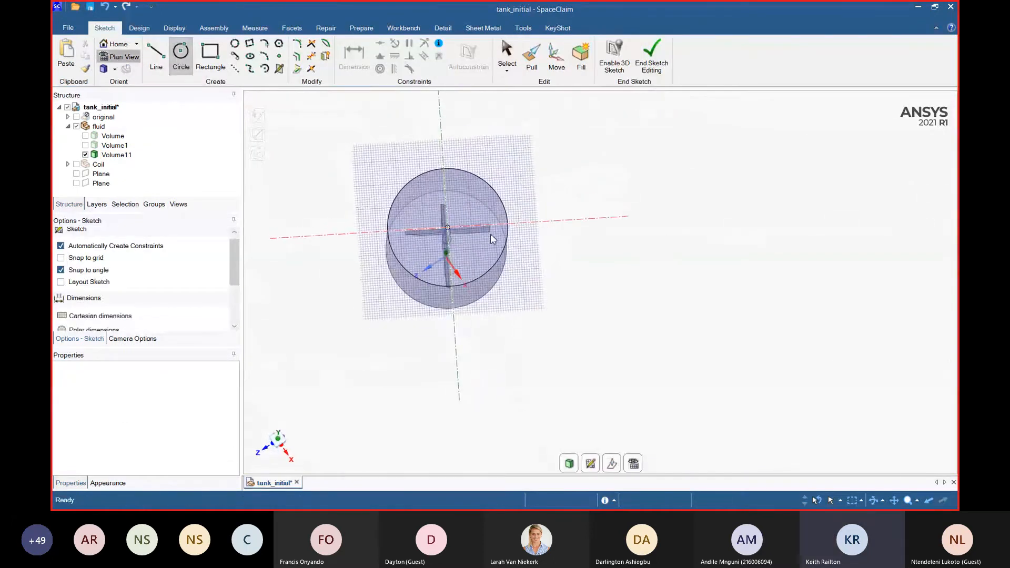
{"action": "scroll", "coordinate": [447, 238], "scroll_direction": "up", "scroll_amount": 5}
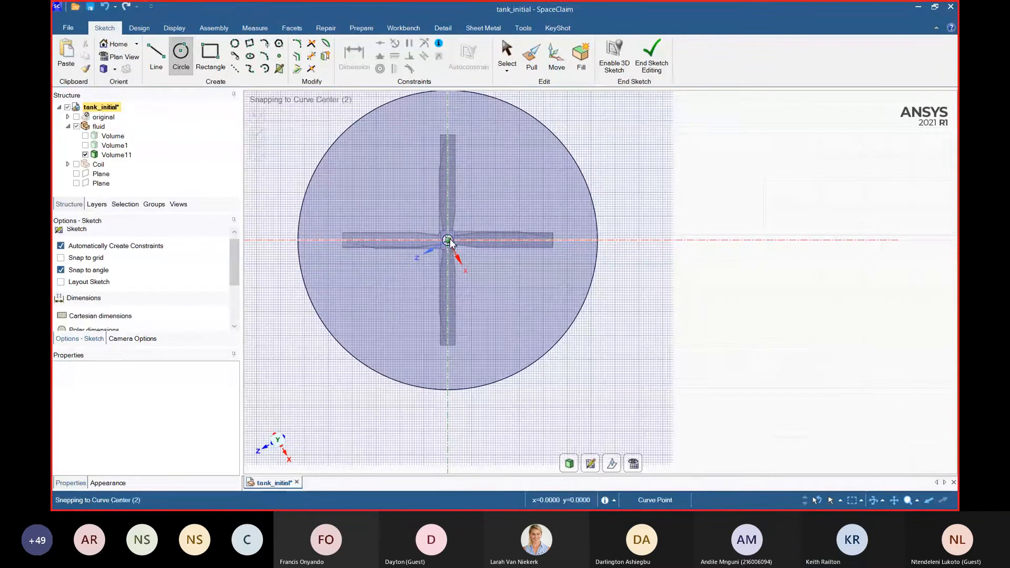
{"action": "left_click", "coordinate": [448, 240]}
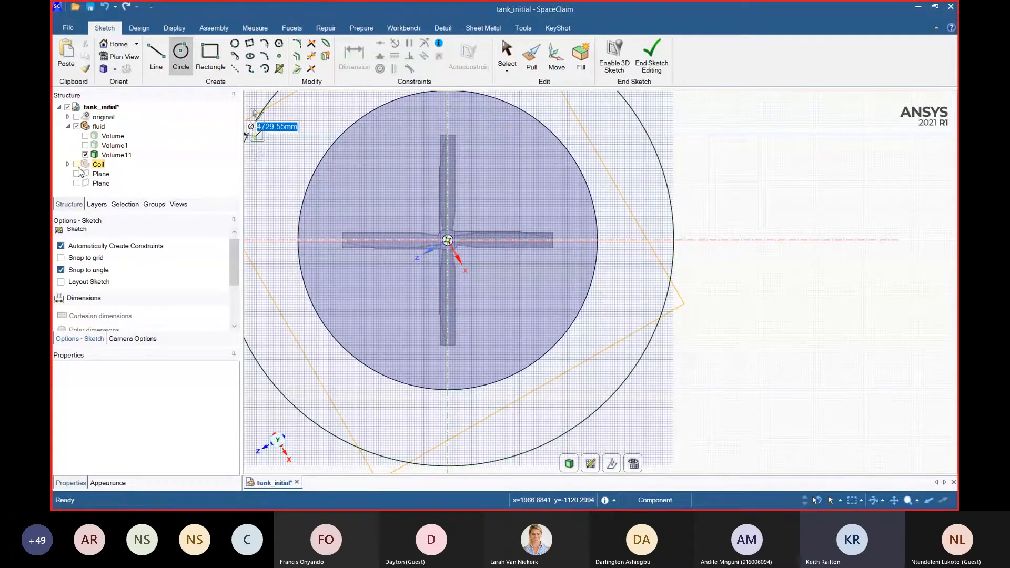
{"action": "left_click", "coordinate": [77, 165]}
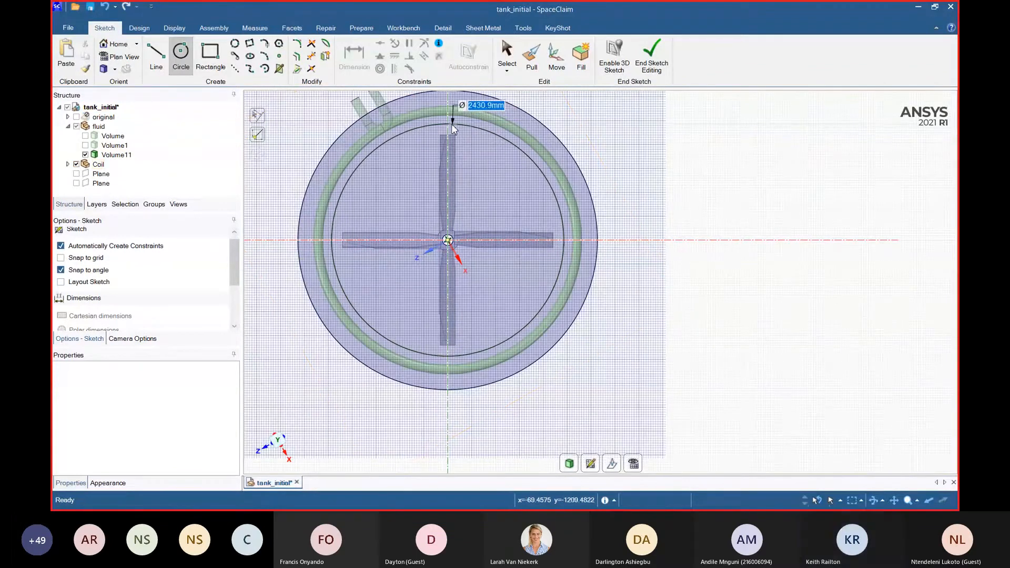
{"action": "type", "text": "2400"}
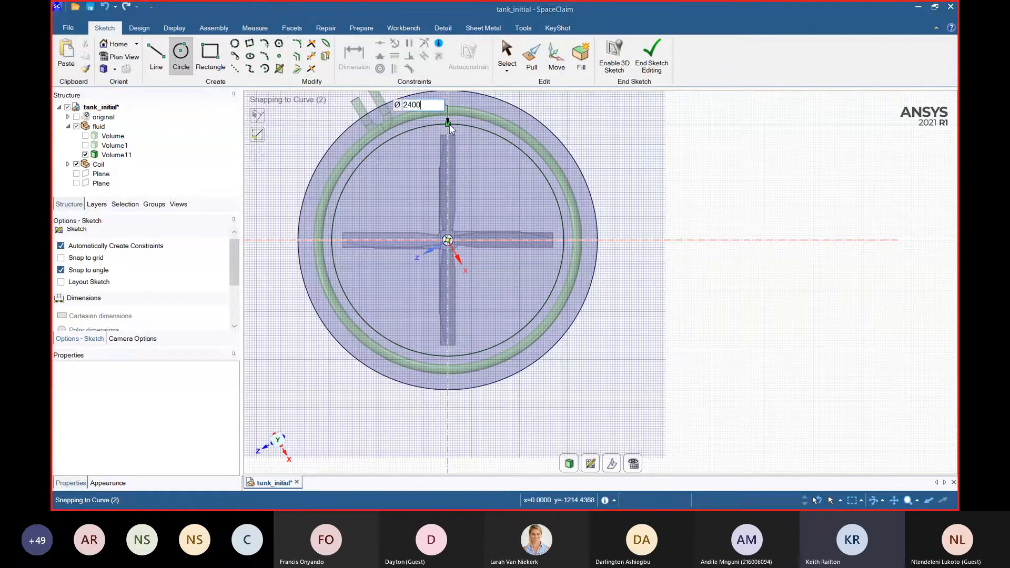
{"action": "key", "text": "Tab"}
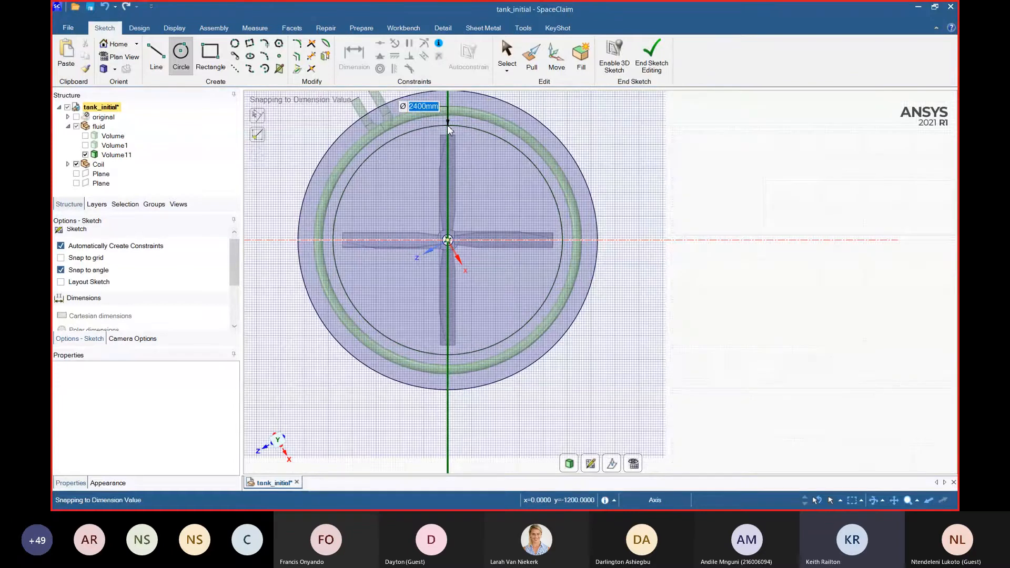
{"action": "key", "text": "Return"}
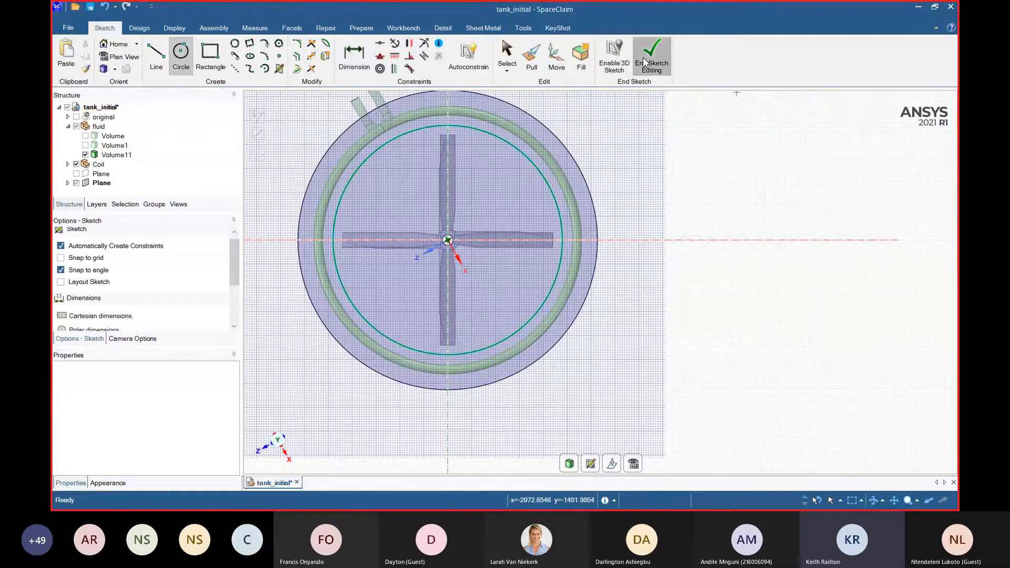
- Extrude the circle's edge downward as a cylindrical surface extending past the bottom of the middle body
{"action": "key", "text": "p"}
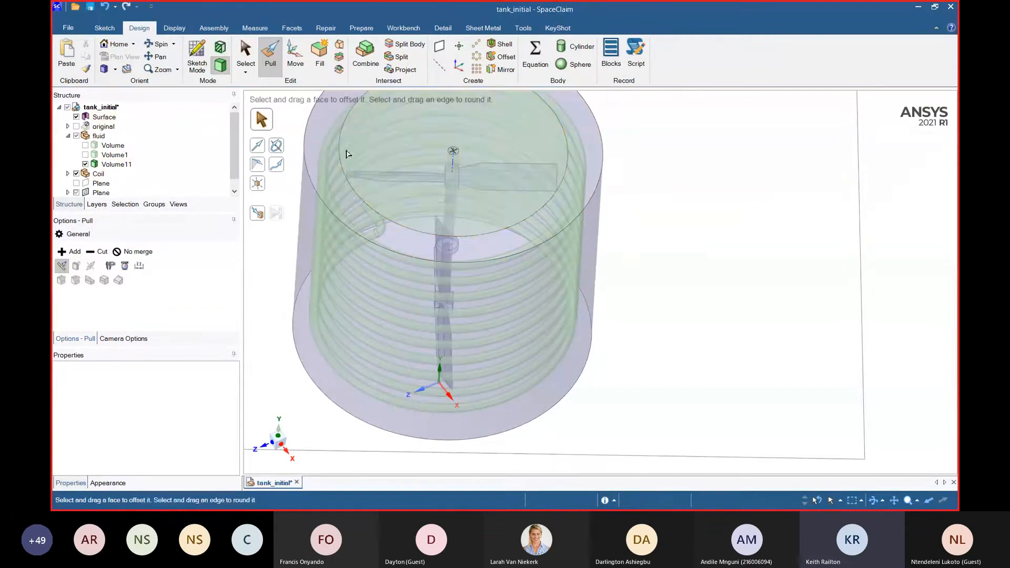
{"action": "left_click", "coordinate": [461, 238]}
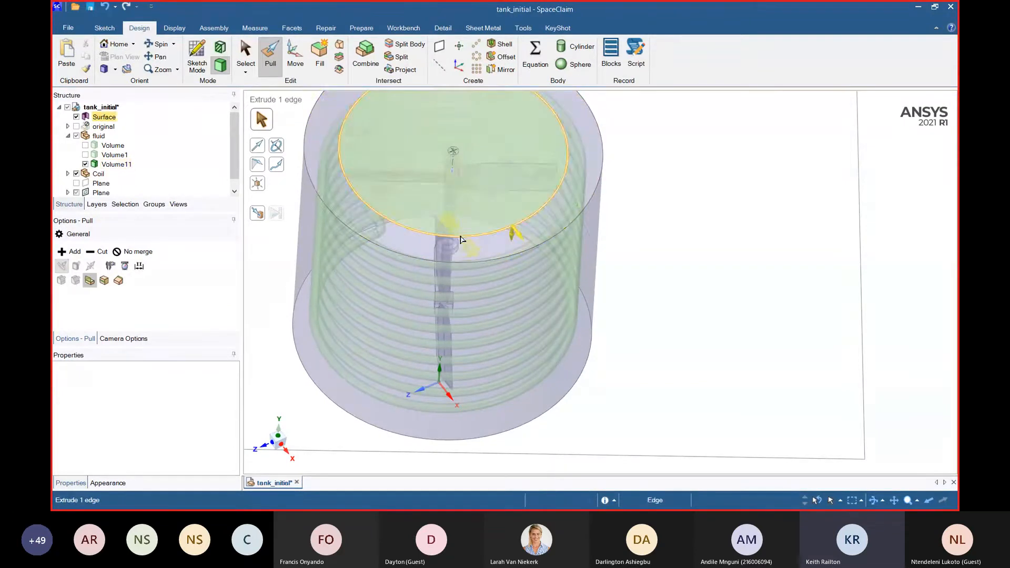
{"action": "left_click_drag", "start_coordinate": [514, 237], "coordinate": [505, 462]}
{"action": "left_click", "coordinate": [641, 232]}
{"action": "scroll", "coordinate": [642, 232], "scroll_direction": "down", "scroll_amount": 3}
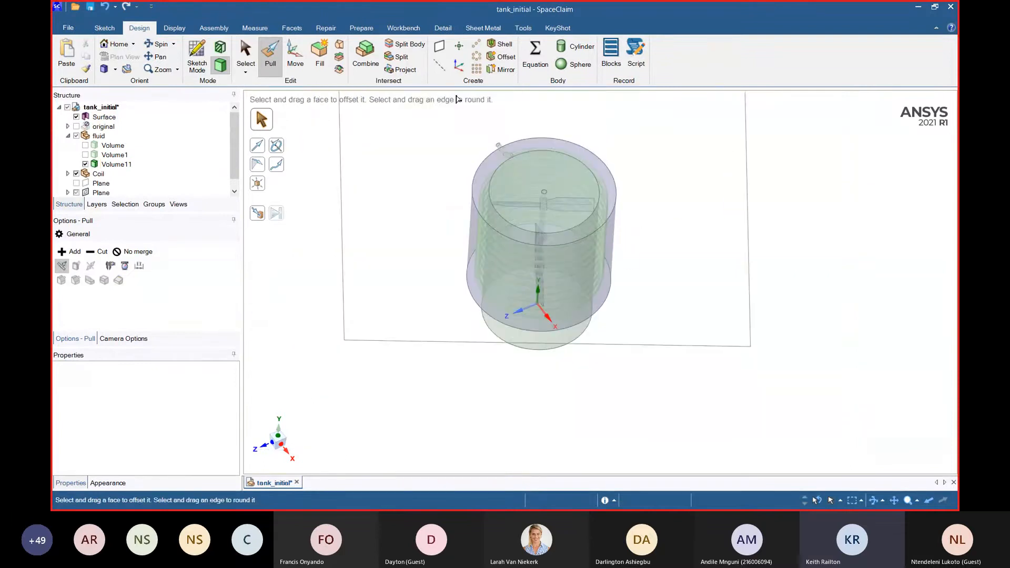
- Split the middle fluid body with the cylindrical surface between the impellers and the coil
{"action": "left_click", "coordinate": [407, 44]}
{"action": "left_click", "coordinate": [503, 337]}
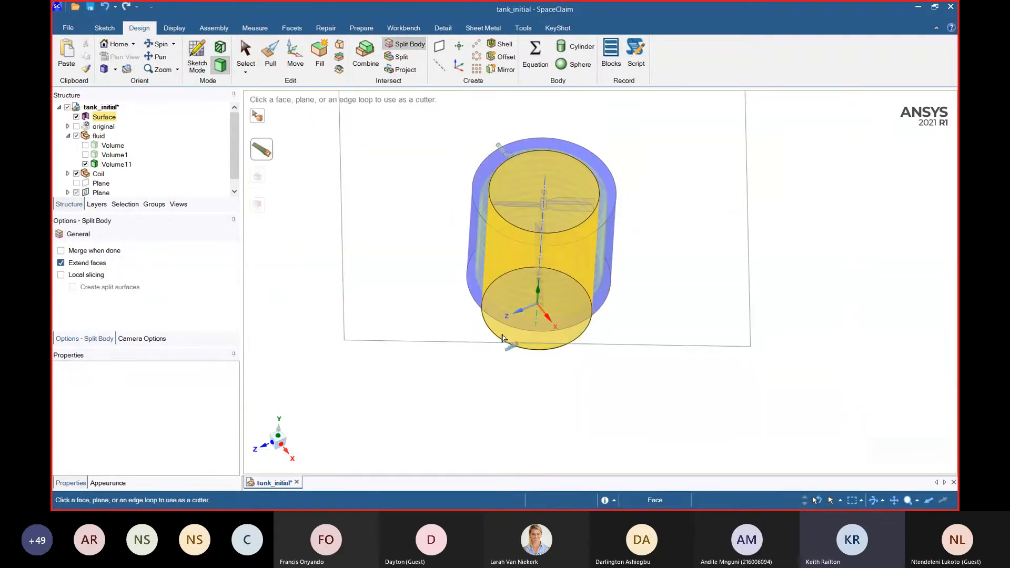
{"action": "left_click", "coordinate": [503, 337]}
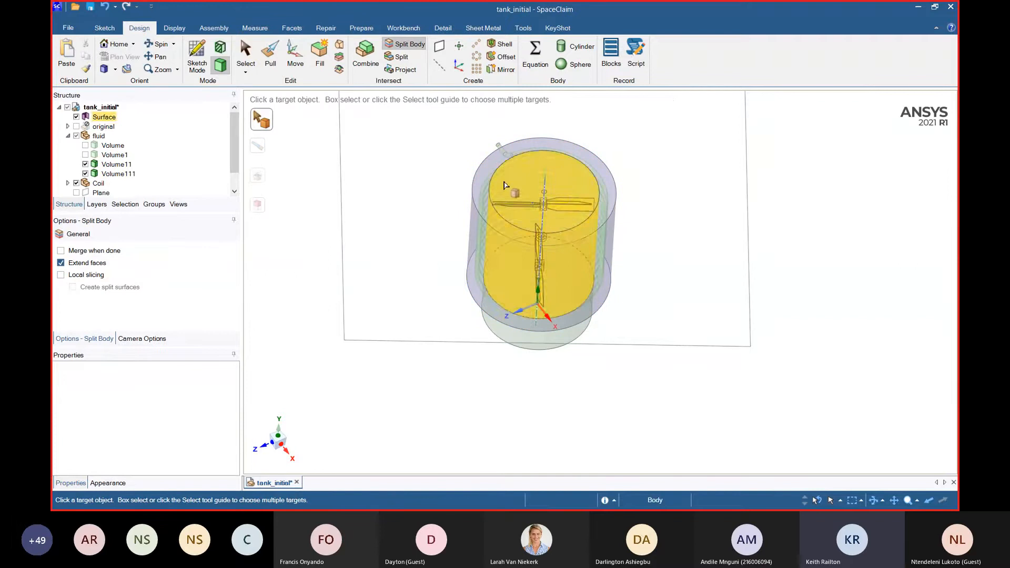
- Rename the inner body around the impellers as rotating and show the hidden upper and lower fluid bodies
{"action": "left_click", "coordinate": [245, 53]}
{"action": "left_click", "coordinate": [92, 174]}
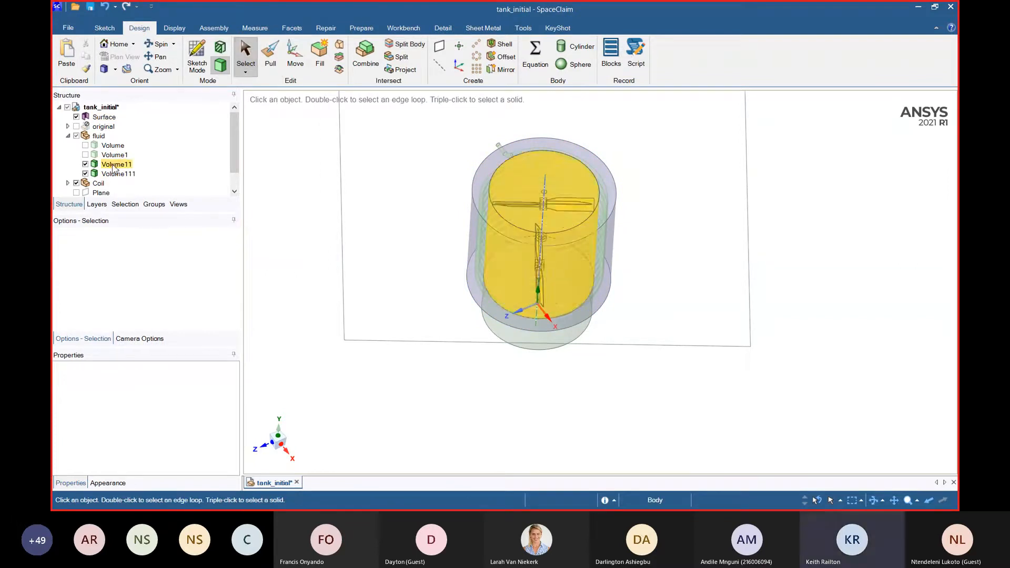
{"action": "left_click", "coordinate": [126, 165]}
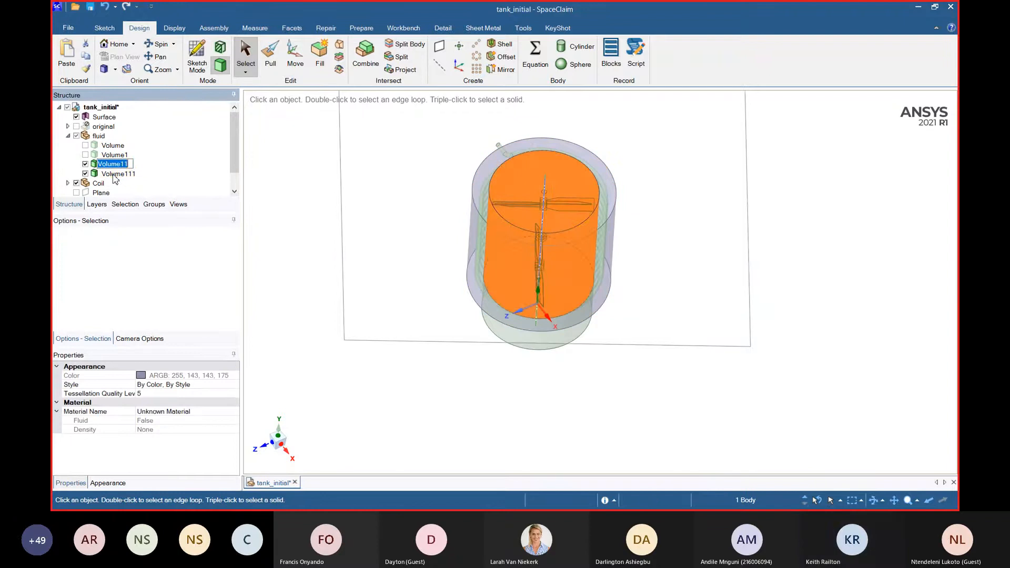
{"action": "key", "text": "F2"}
{"action": "type", "text": "r"}
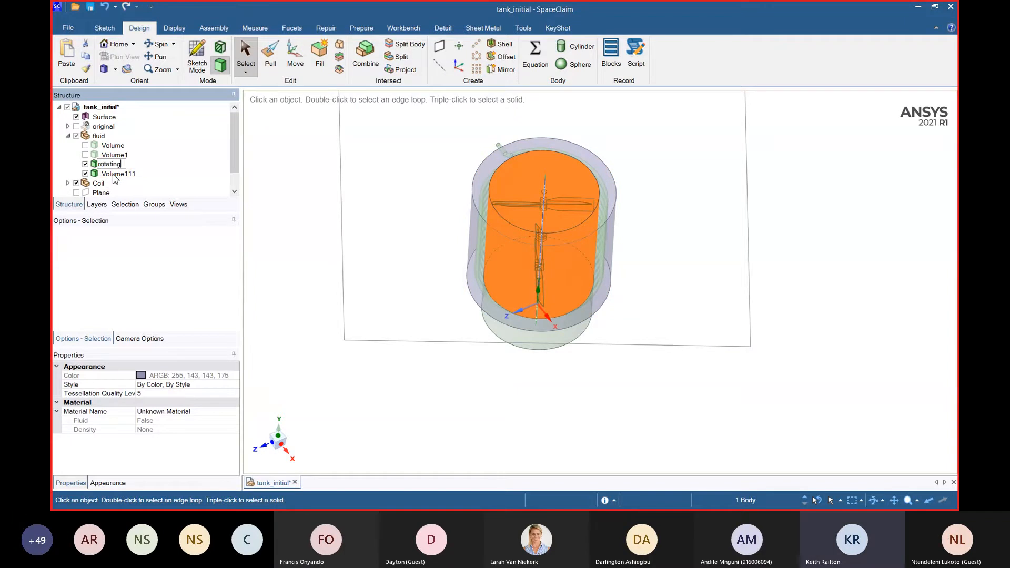
{"action": "type", "text": "otating"}
{"action": "left_click", "coordinate": [85, 145]}
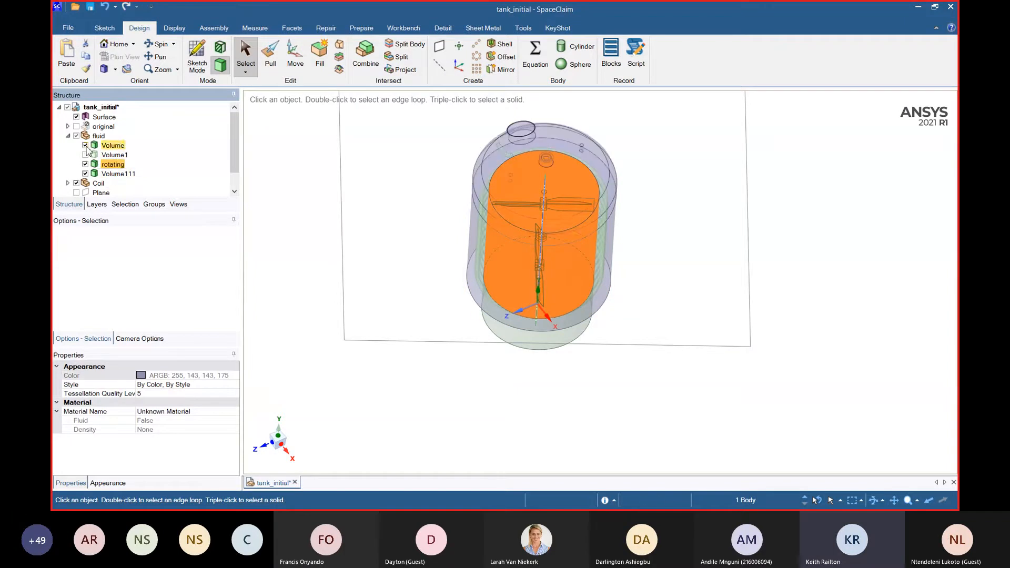
{"action": "left_click", "coordinate": [85, 154]}
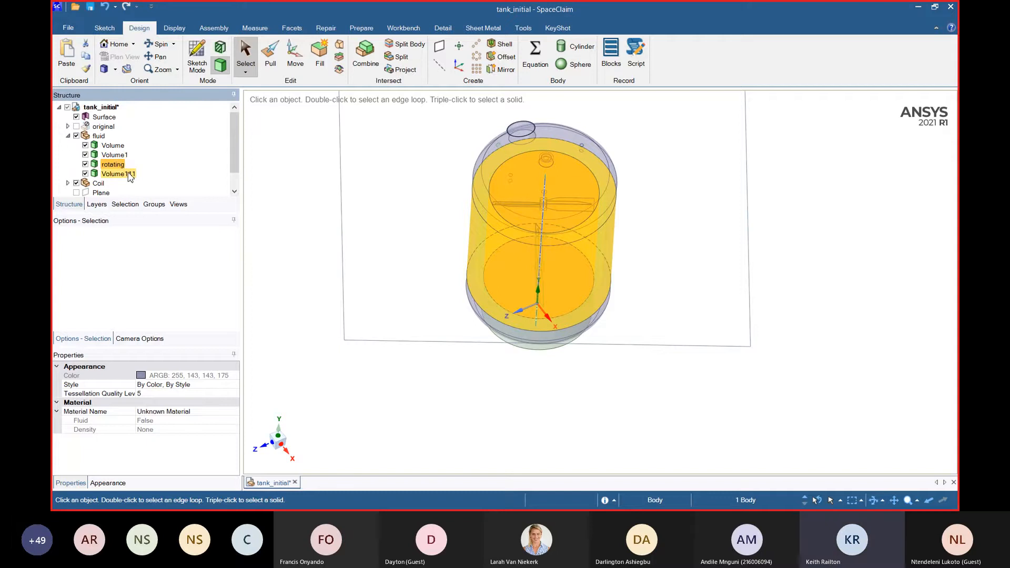
- Merge the upper and lower fluid bodies with the ring-shaped middle body, leaving the rotating body separate
{"action": "left_click", "coordinate": [118, 174]}
{"action": "left_click", "coordinate": [114, 154], "text": "ctrl"}
{"action": "left_click", "coordinate": [113, 145], "text": "ctrl"}
{"action": "key", "text": "i"}
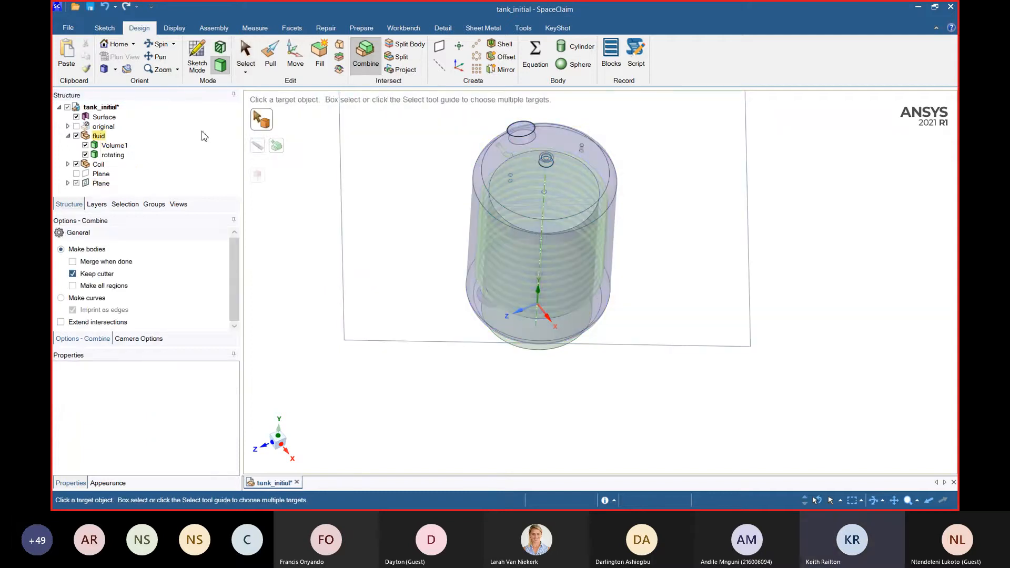
{"action": "key", "text": "Escape"}
- Rename the merged outer fluid body as volume
{"action": "left_click", "coordinate": [108, 146]}
{"action": "left_click", "coordinate": [108, 147]}
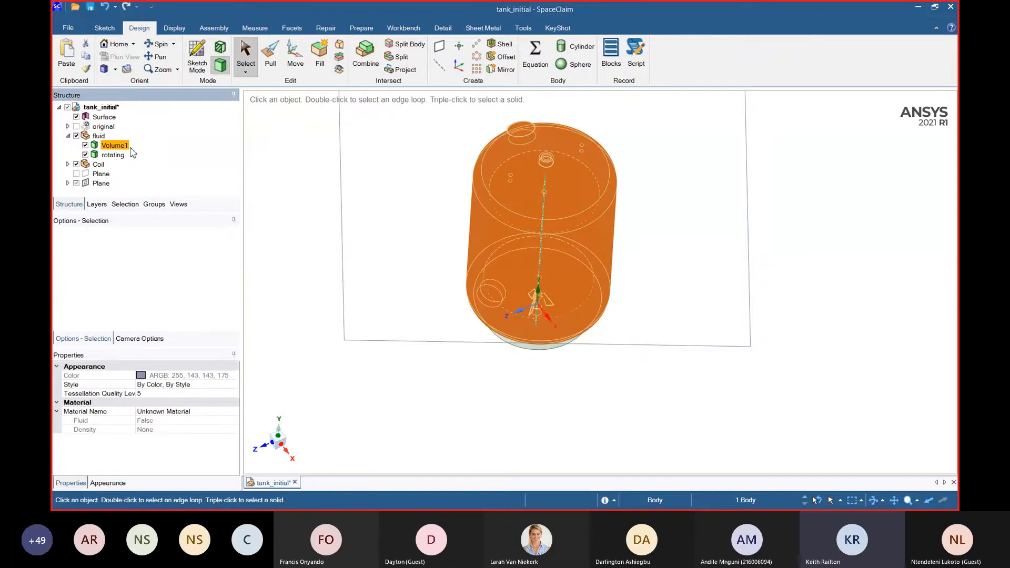
{"action": "key", "text": "F2"}
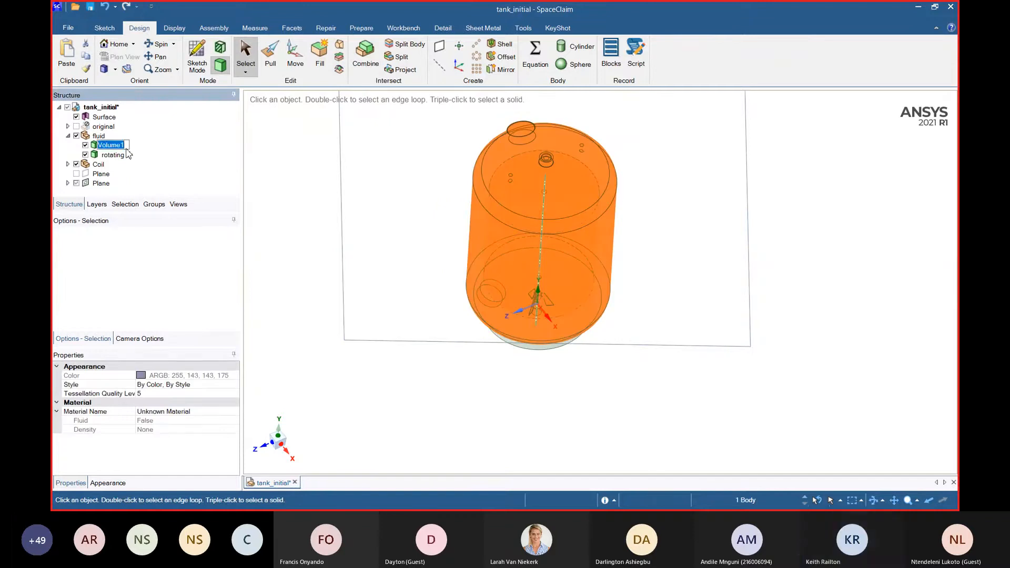
{"action": "type", "text": "volu me"}
{"action": "key", "text": "BackSpace"}
{"action": "key", "text": "BackSpace"}
{"action": "key", "text": "BackSpace"}
{"action": "type", "text": "me"}
{"action": "key", "text": "Return"}
{"action": "left_click", "coordinate": [494, 430]}
- Delete the cylindrical surface that was used for splitting the fluid
{"action": "middle_click_drag", "start_coordinate": [494, 430], "coordinate": [327, 270]}
{"action": "right_click", "coordinate": [108, 124]}
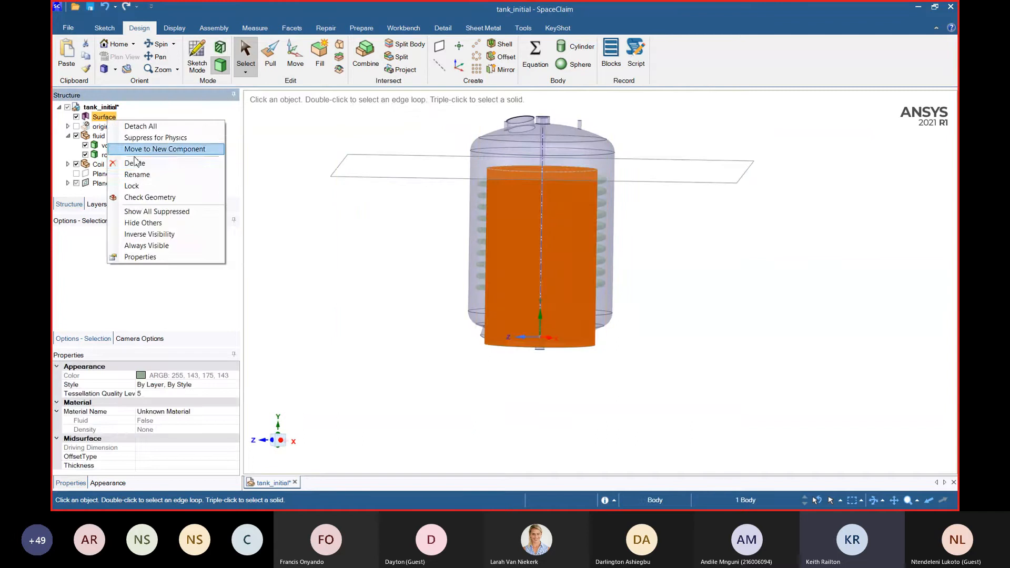
{"action": "left_click", "coordinate": [136, 162]}
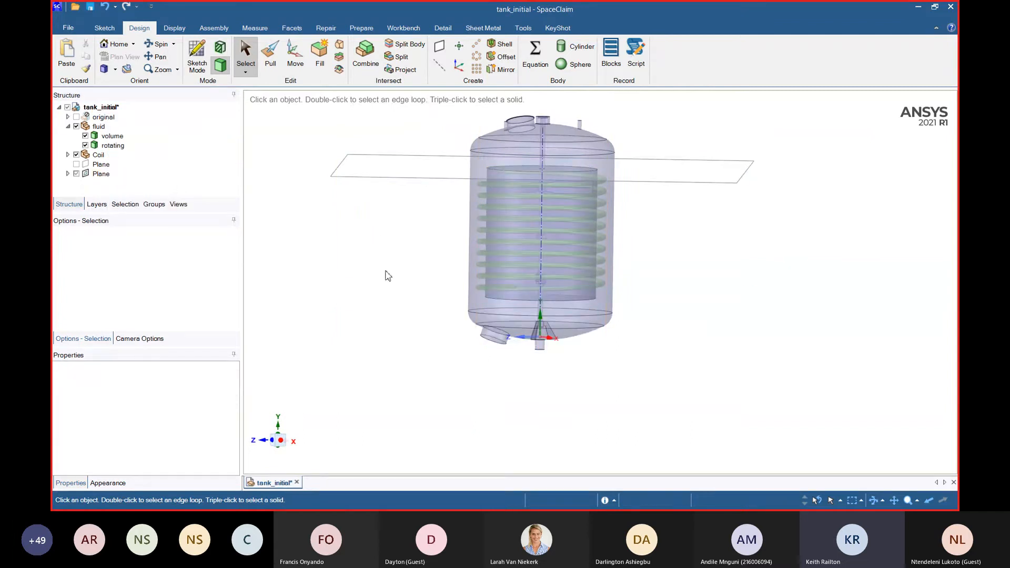
- Cut the volume body with the coil using Combine, and remove the coil-shaped region while keeping the cutter
{"action": "middle_click_drag", "start_coordinate": [388, 276], "coordinate": [400, 317]}
{"action": "left_click", "coordinate": [365, 52]}
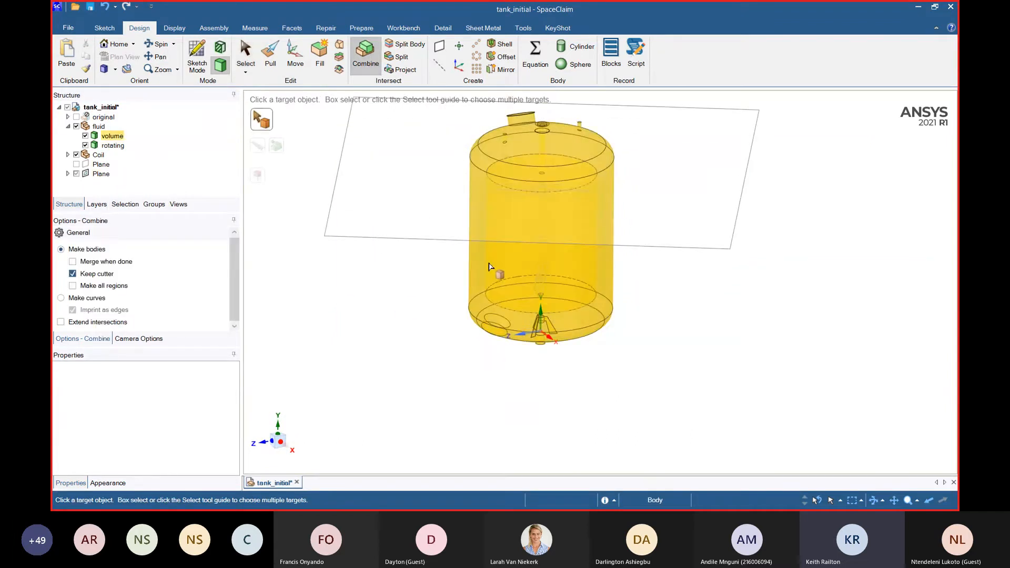
{"action": "left_click", "coordinate": [488, 267]}
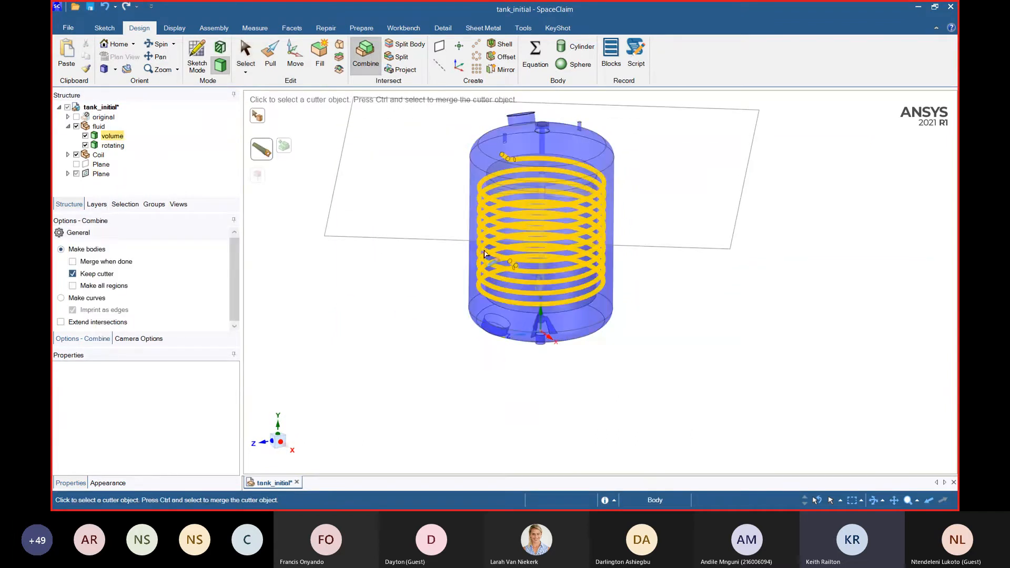
{"action": "left_click", "coordinate": [496, 340]}
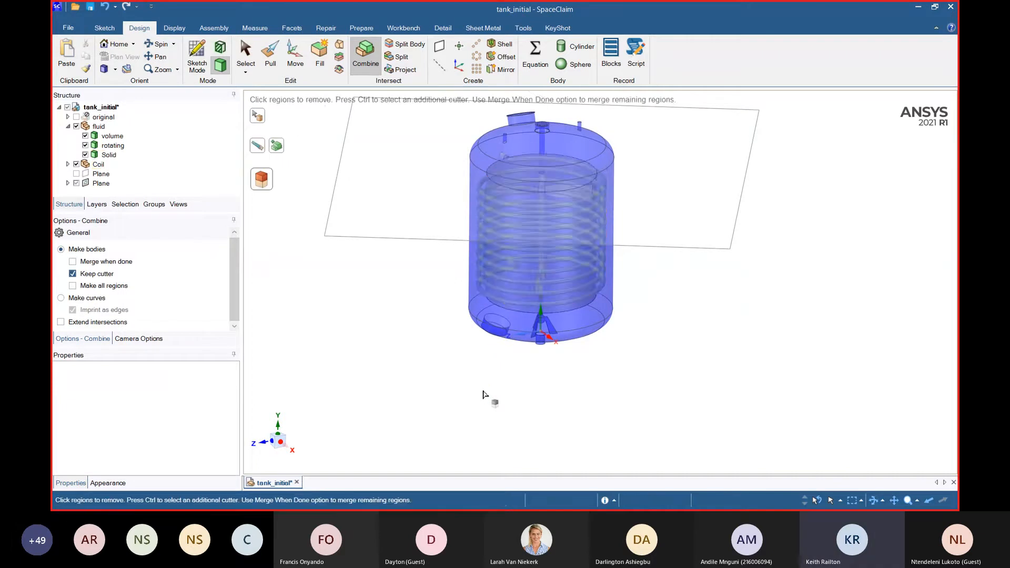
{"action": "middle_click_drag", "start_coordinate": [484, 393], "coordinate": [529, 170]}
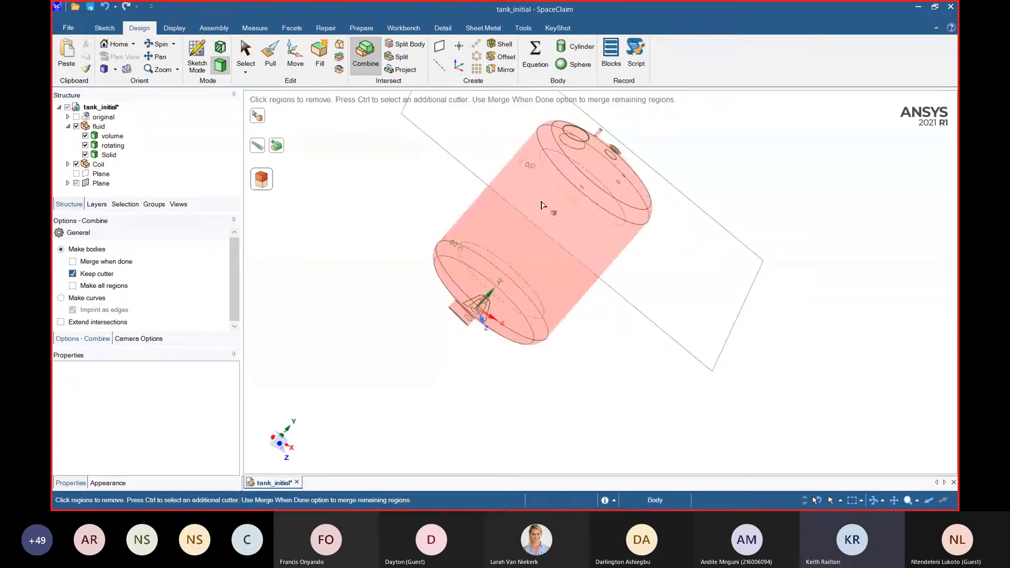
{"action": "left_click", "coordinate": [530, 169]}
{"action": "left_click", "coordinate": [529, 167]}
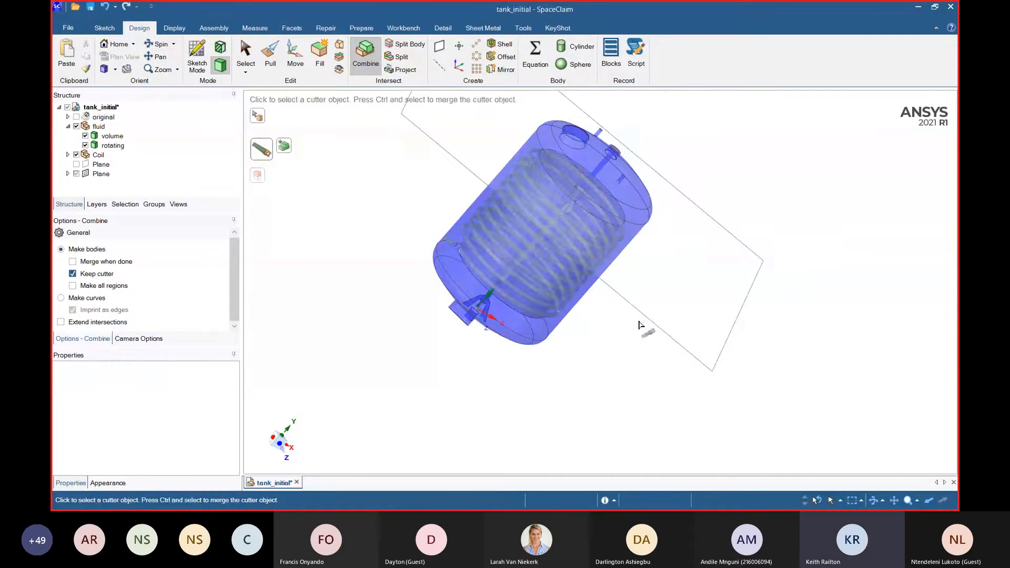
- Hide the coil to inspect the cavity it leaves in the fluid, and show the coil again
{"action": "middle_click_drag", "start_coordinate": [624, 396], "coordinate": [587, 389]}
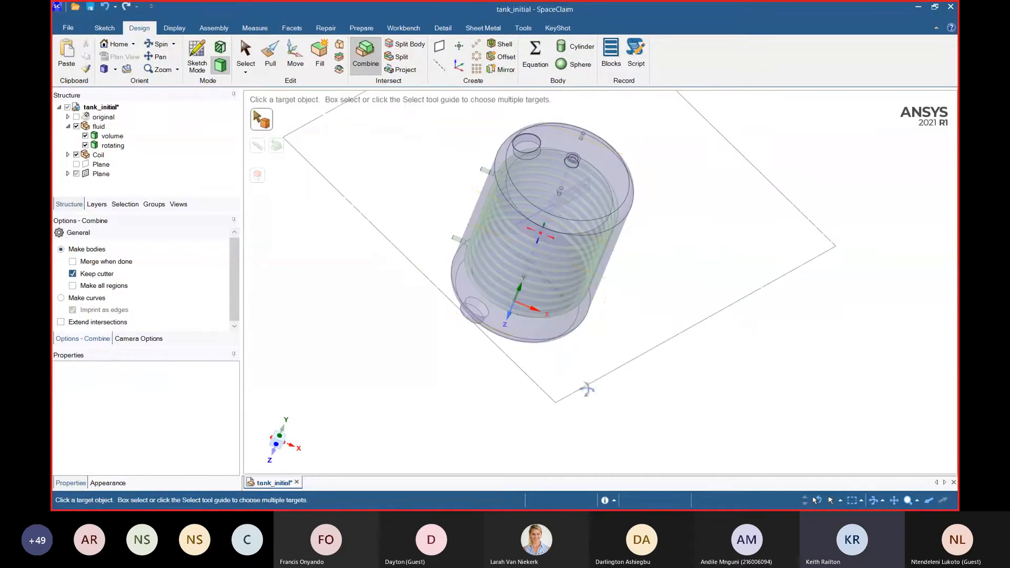
{"action": "left_click", "coordinate": [69, 155]}
{"action": "left_click", "coordinate": [76, 155]}
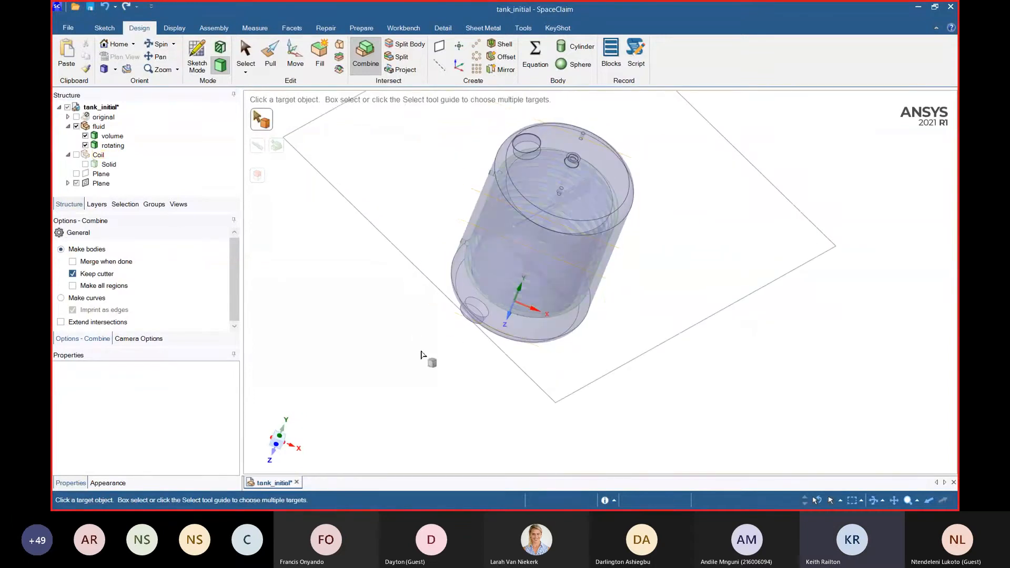
{"action": "middle_click_drag", "start_coordinate": [424, 354], "coordinate": [375, 291]}
{"action": "left_click", "coordinate": [76, 155]}
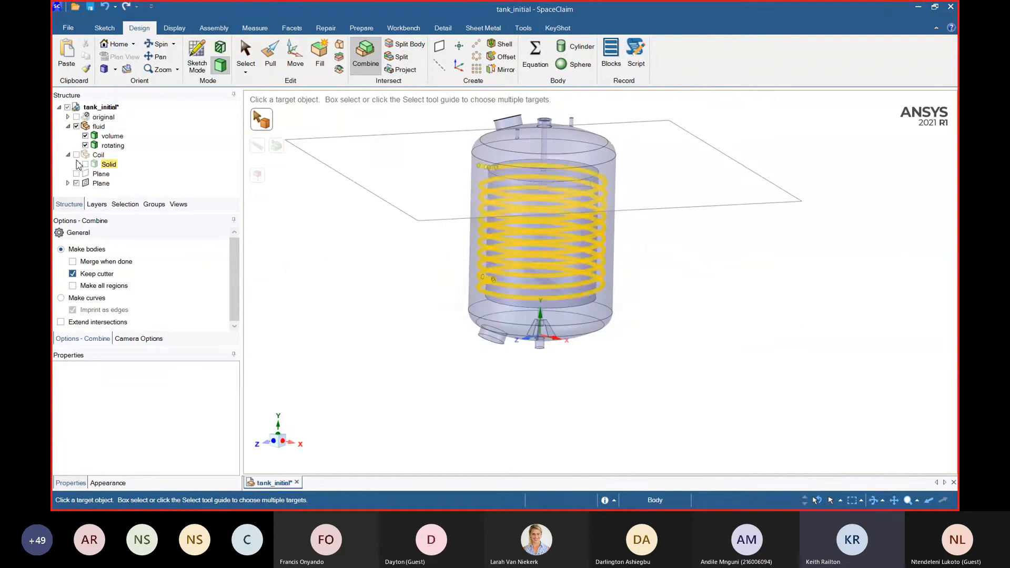
- Delete the two planes from the model
{"action": "left_click", "coordinate": [246, 53]}
{"action": "left_click", "coordinate": [100, 183]}
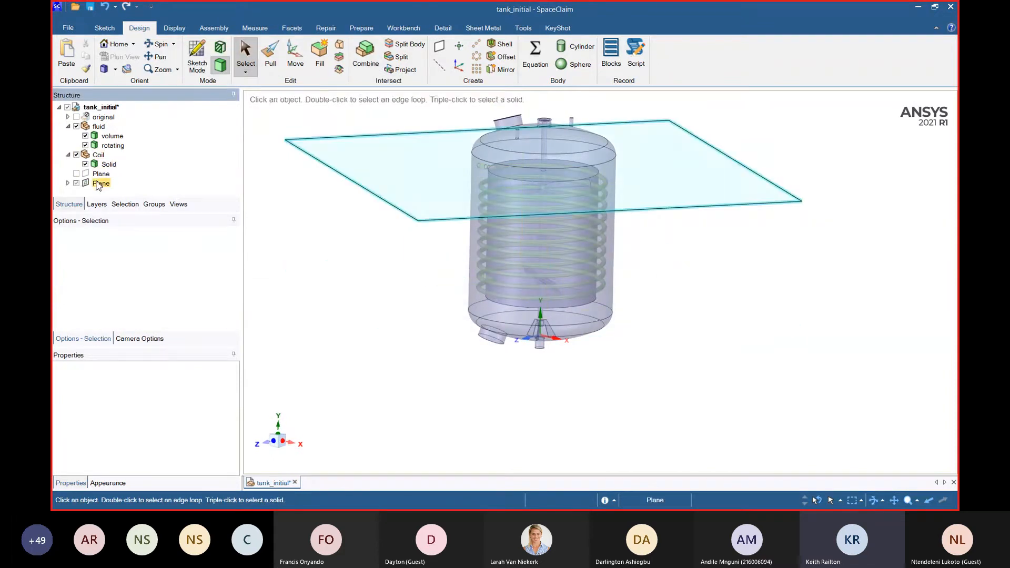
{"action": "left_click", "coordinate": [96, 174], "text": "shift"}
{"action": "right_click", "coordinate": [96, 173]}
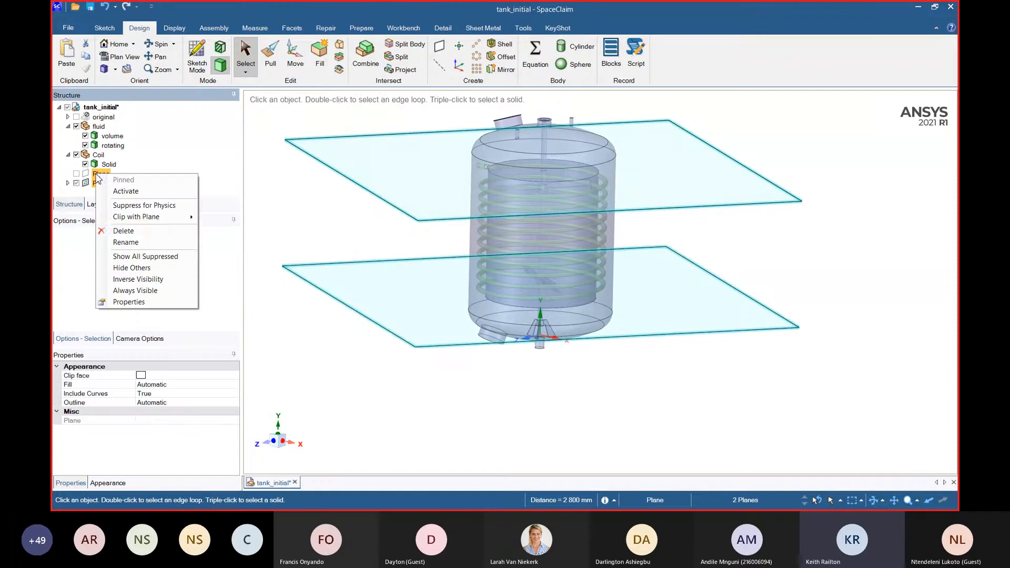
{"action": "left_click", "coordinate": [133, 231]}
- Save the tank_initial document
{"action": "left_click", "coordinate": [103, 117]}
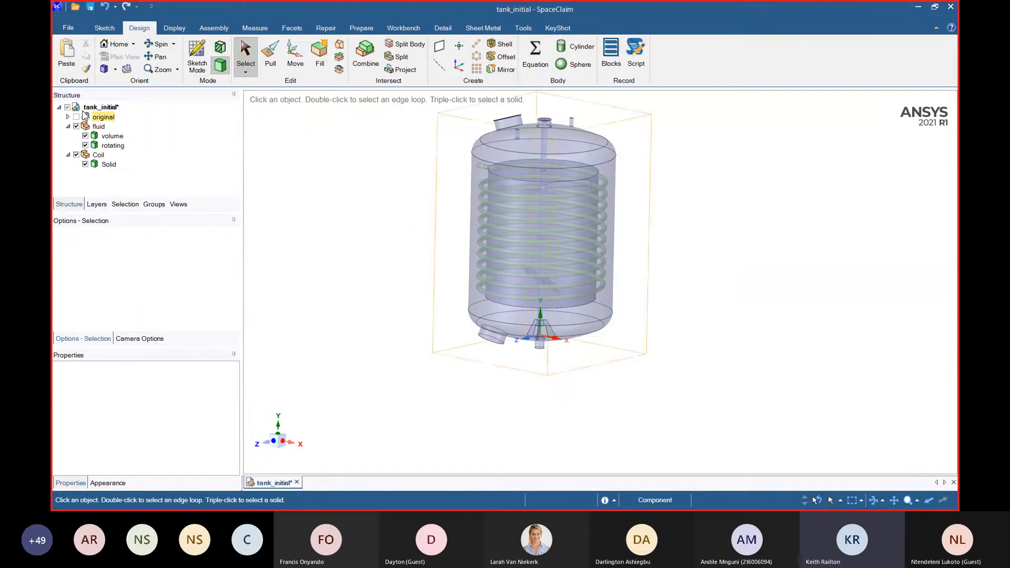
{"action": "left_click", "coordinate": [366, 225]}
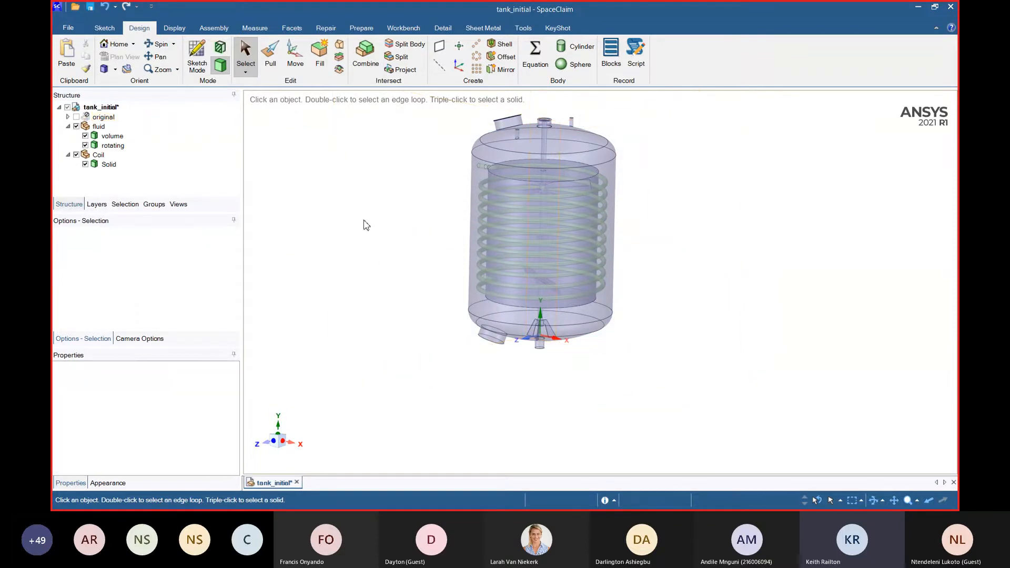
{"action": "key", "text": "ctrl+s"}
{"action": "middle_click_drag", "start_coordinate": [424, 284], "coordinate": [477, 268]}
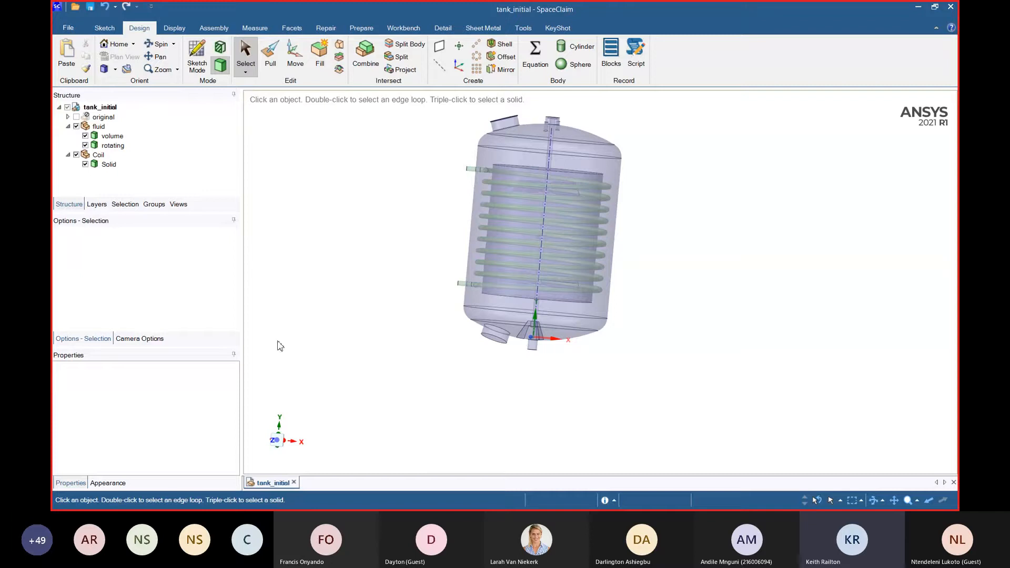
{"action": "middle_click_drag", "start_coordinate": [721, 290], "coordinate": [687, 306]}
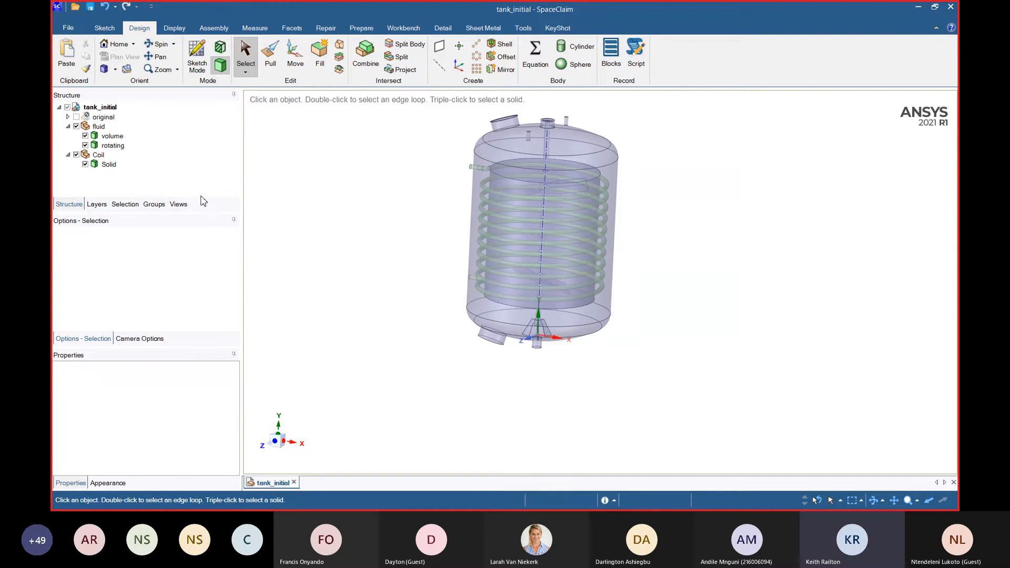
{"action": "left_click", "coordinate": [154, 204]}
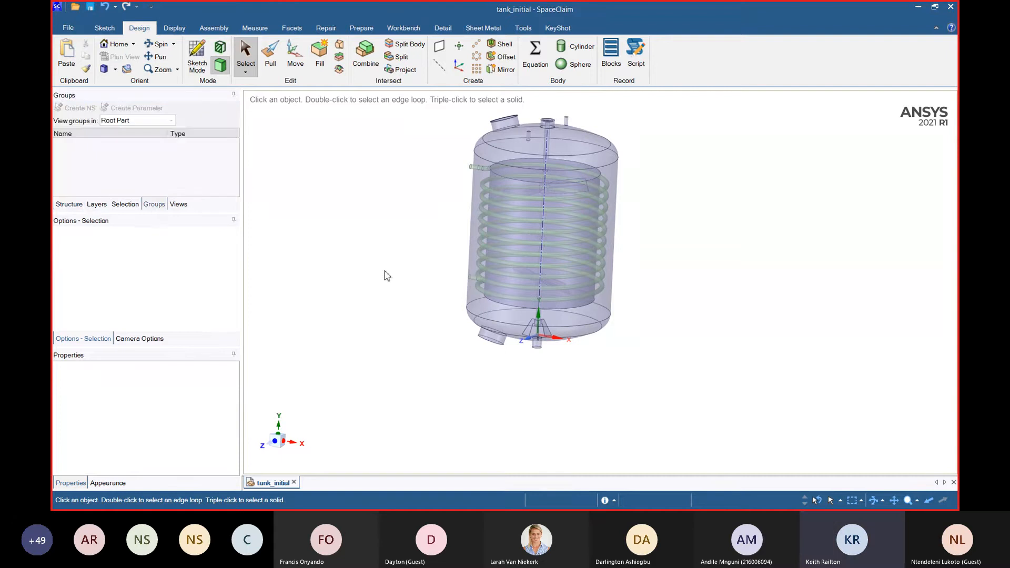
{"action": "left_click", "coordinate": [69, 205]}
{"action": "left_click", "coordinate": [94, 164]}
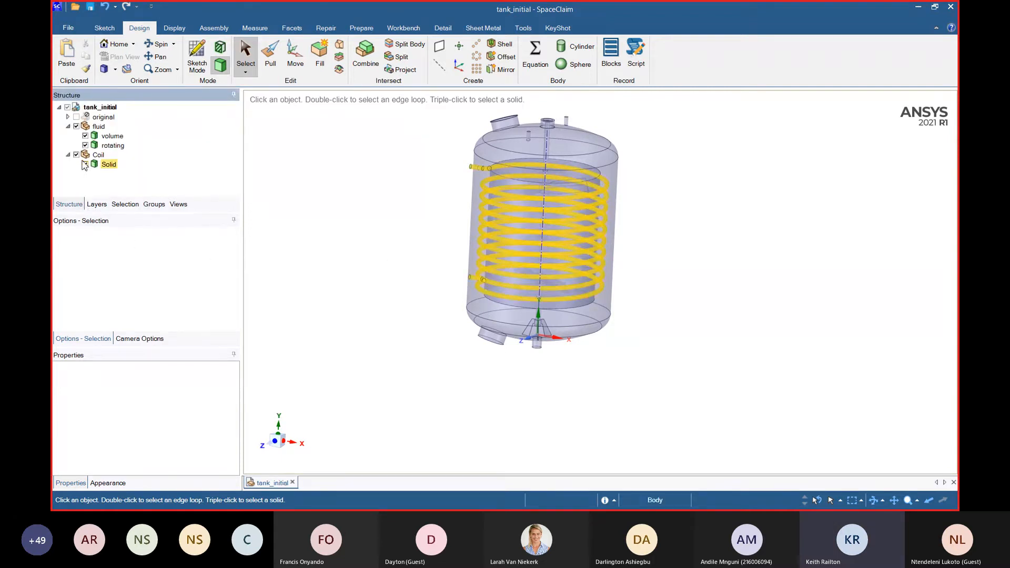
{"action": "left_click", "coordinate": [80, 158]}
{"action": "left_click", "coordinate": [378, 218]}
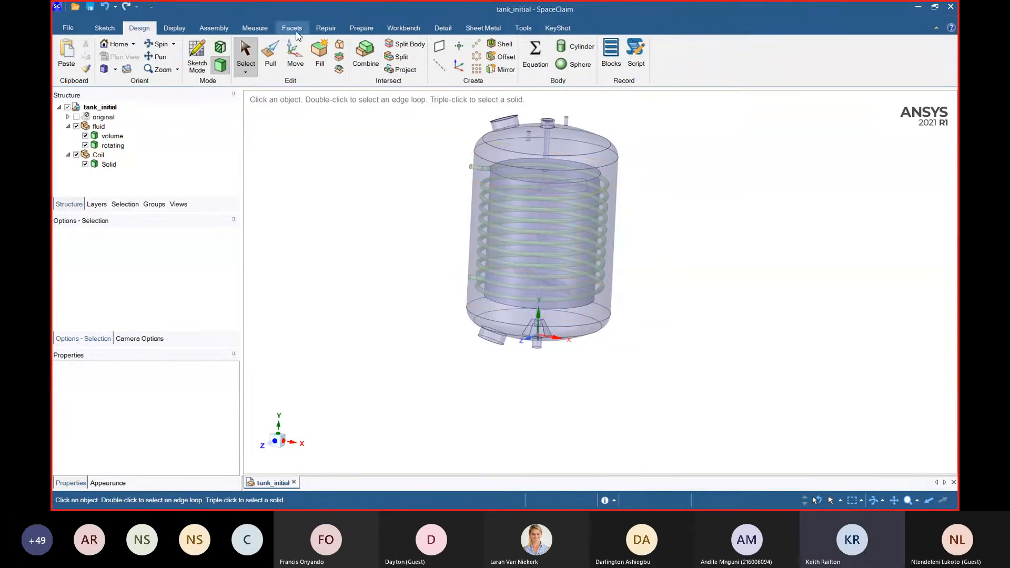
- Hide the Coil component so that only the fluid bodies are shown
{"action": "left_click", "coordinate": [95, 164]}
{"action": "left_click", "coordinate": [77, 157]}
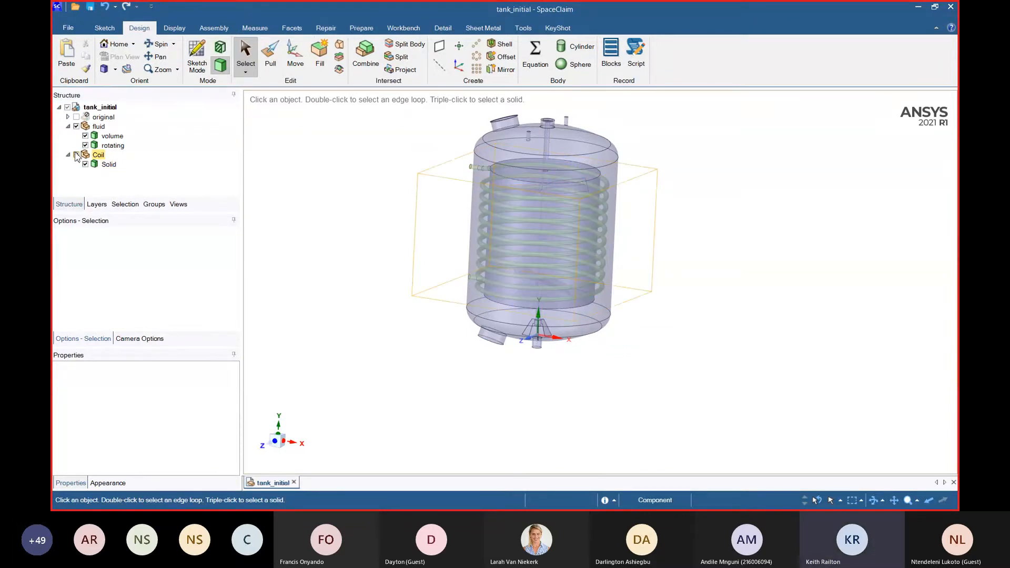
{"action": "left_click", "coordinate": [77, 156]}
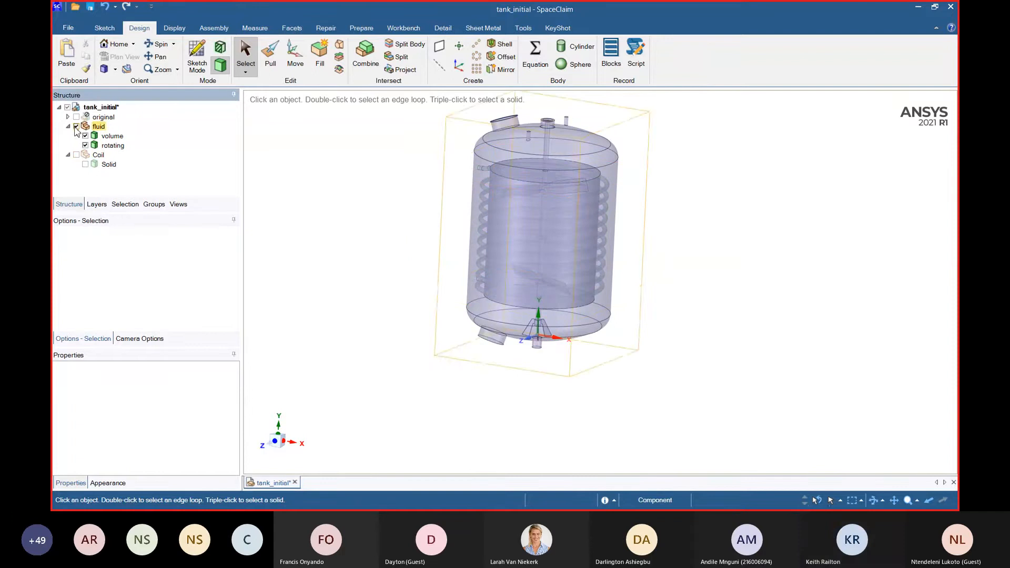
- Create a named selection inlet-1 from the end face of the small front nozzle on the tank's domed top
{"action": "scroll", "coordinate": [544, 122], "scroll_direction": "up", "scroll_amount": 5}
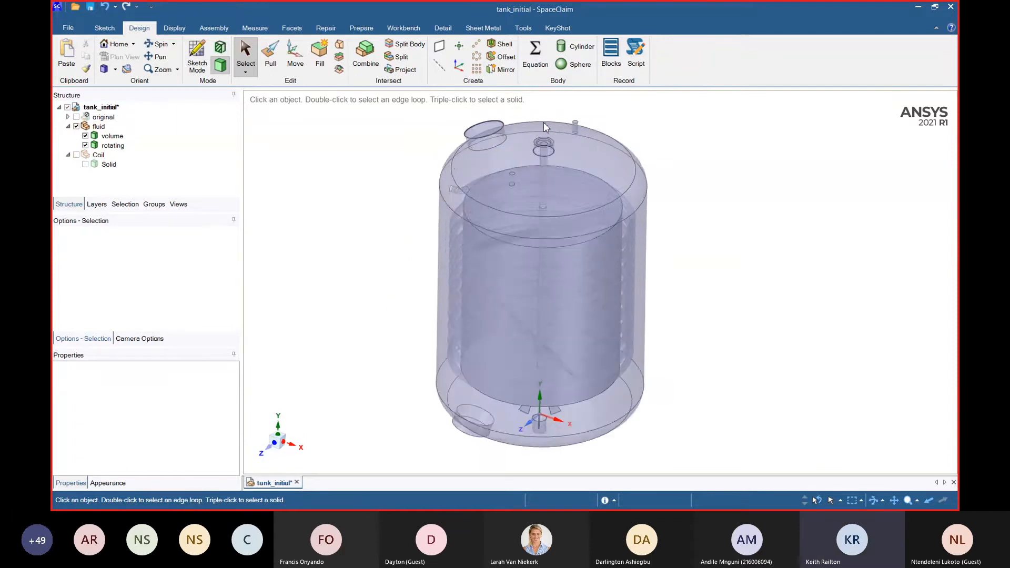
{"action": "left_click", "coordinate": [154, 204]}
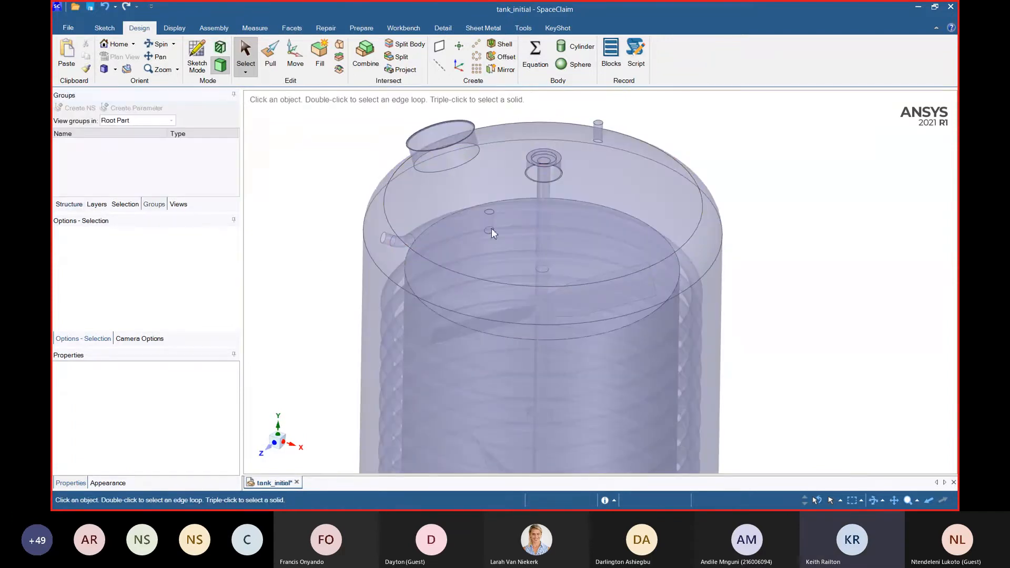
{"action": "scroll", "coordinate": [491, 229], "scroll_direction": "up", "scroll_amount": 5}
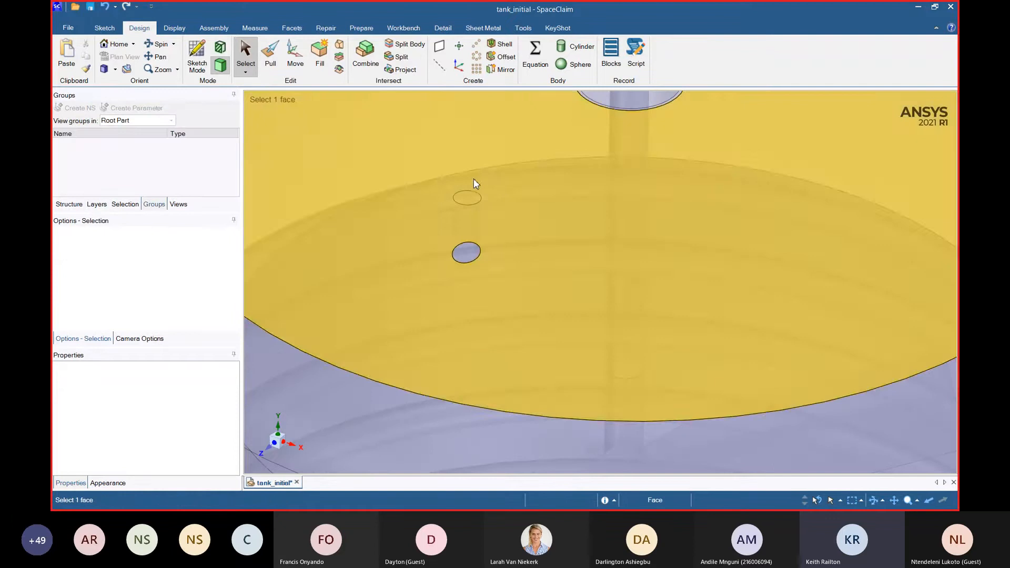
{"action": "left_click", "coordinate": [467, 198]}
{"action": "left_click", "coordinate": [74, 109]}
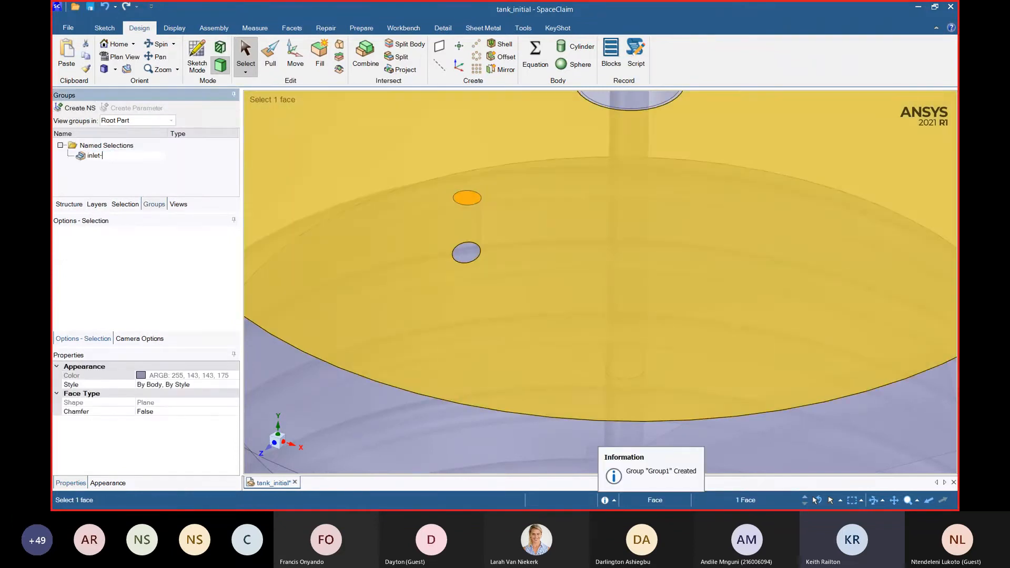
- Create a named selection inlet-2 from the end face of the small rear nozzle on the tank's domed top
{"action": "scroll", "coordinate": [583, 279], "scroll_direction": "down", "scroll_amount": 5}
{"action": "scroll", "coordinate": [583, 278], "scroll_direction": "up", "scroll_amount": 5}
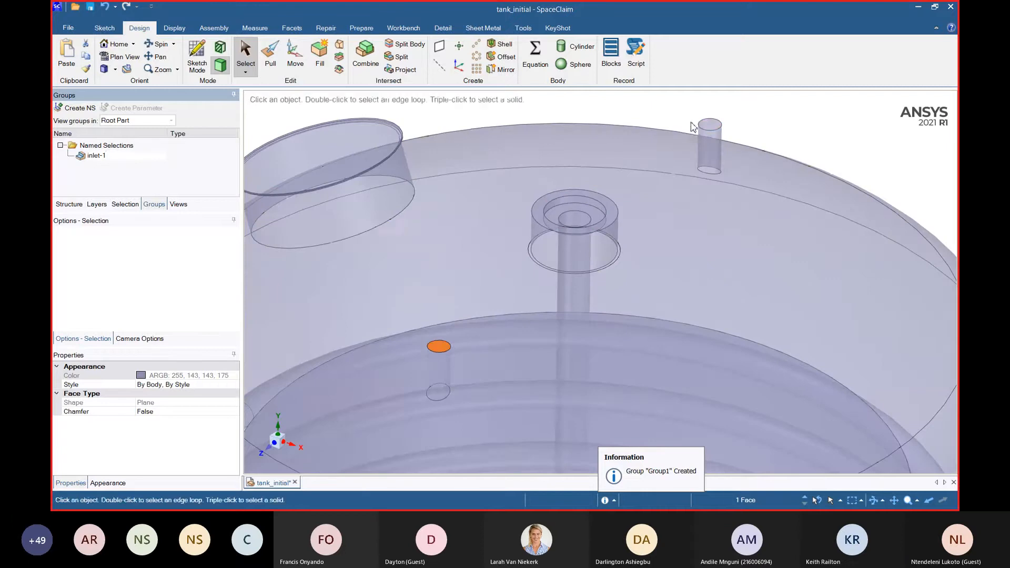
{"action": "left_click", "coordinate": [709, 124]}
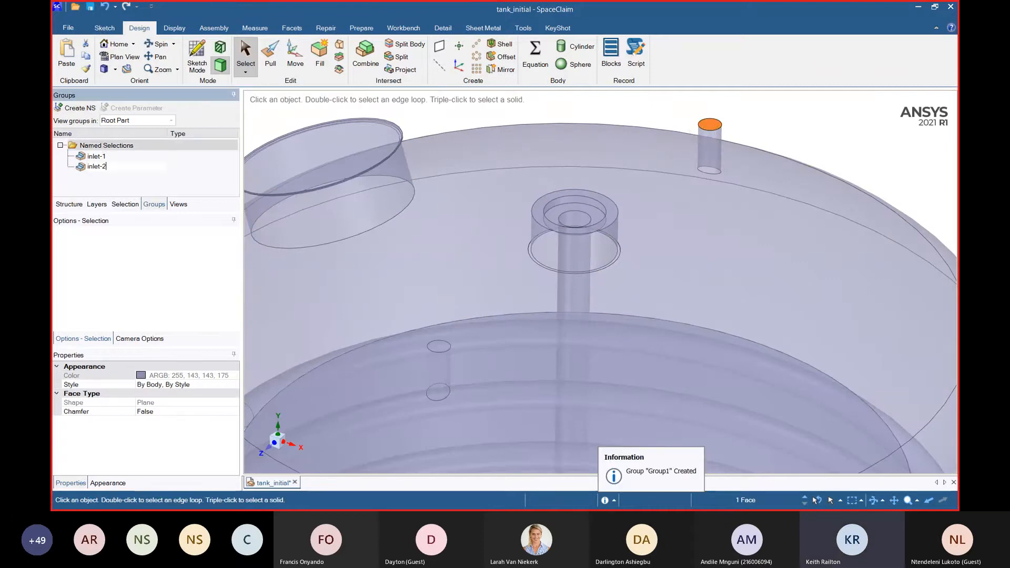
{"action": "key", "text": "Return"}
- Create a named selection outlet from the end face of the central nozzle under the tank's bottom
{"action": "key", "text": "h"}
{"action": "left_click", "coordinate": [530, 360]}
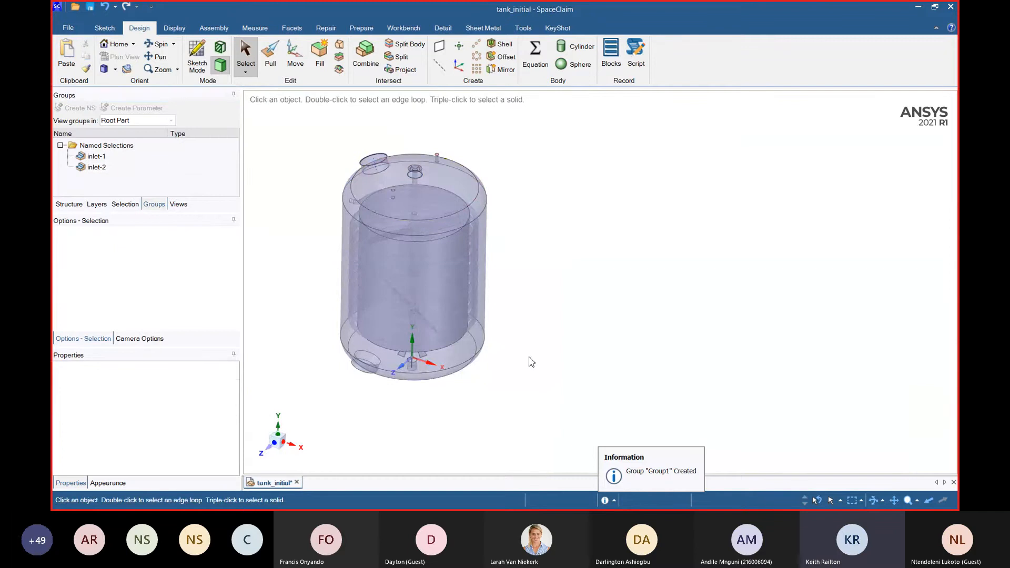
{"action": "scroll", "coordinate": [383, 361], "scroll_direction": "up", "scroll_amount": 6}
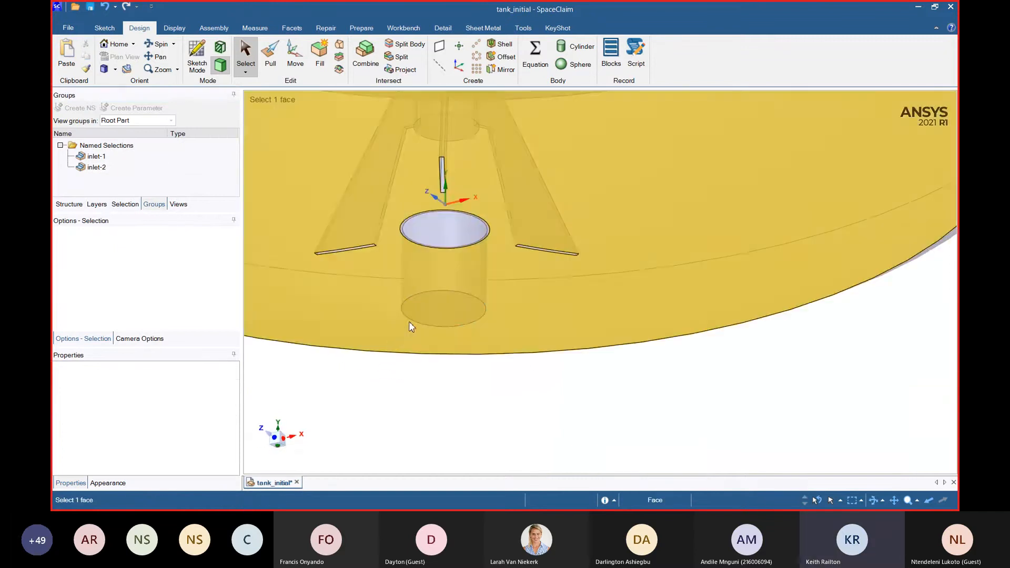
{"action": "left_click", "coordinate": [445, 314]}
{"action": "key", "text": "ctrl+g"}
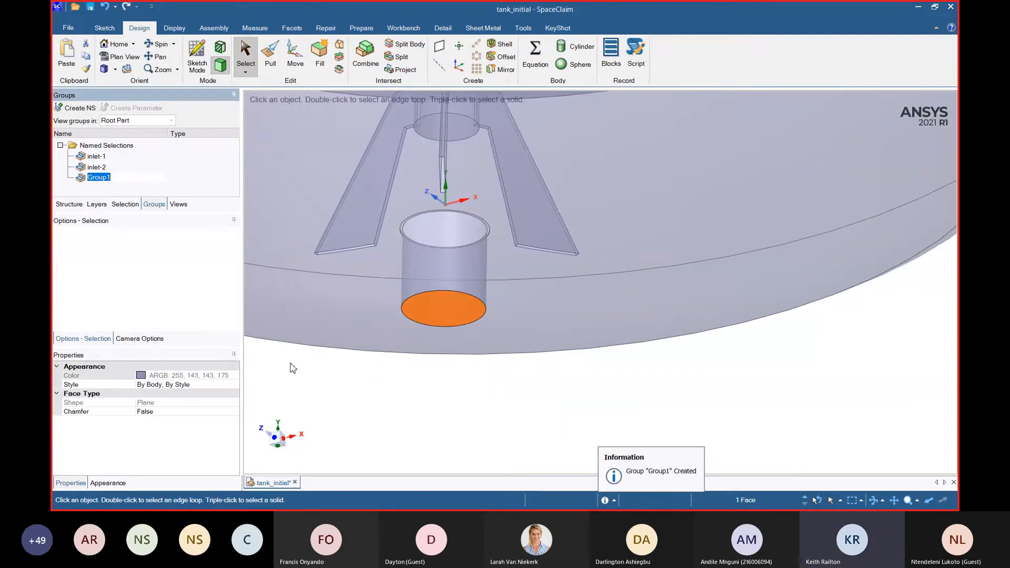
{"action": "type", "text": "outlet"}
{"action": "left_click", "coordinate": [532, 428]}
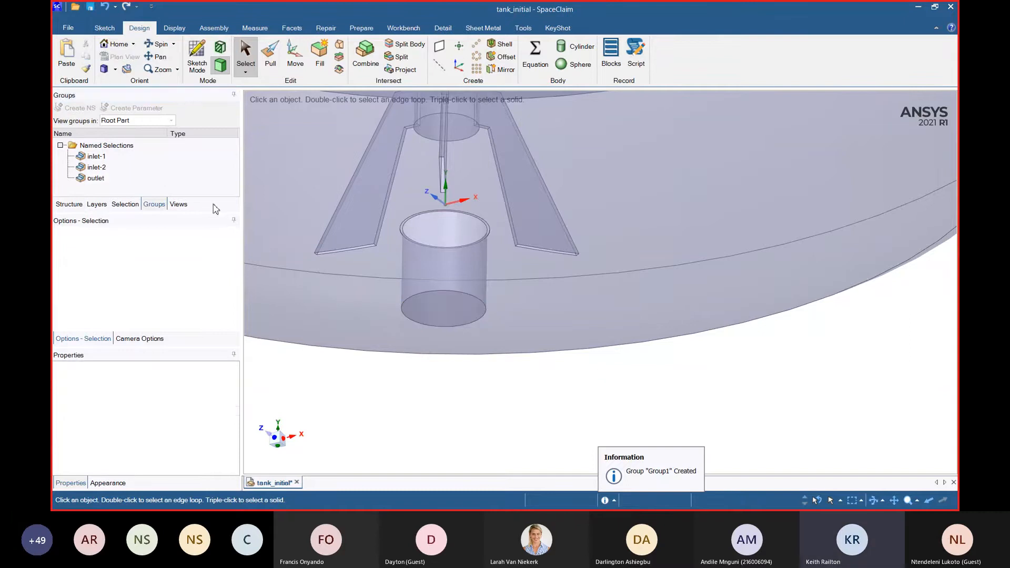
{"action": "left_click", "coordinate": [93, 178], "text": "ctrl"}
{"action": "right_click", "coordinate": [373, 387]}
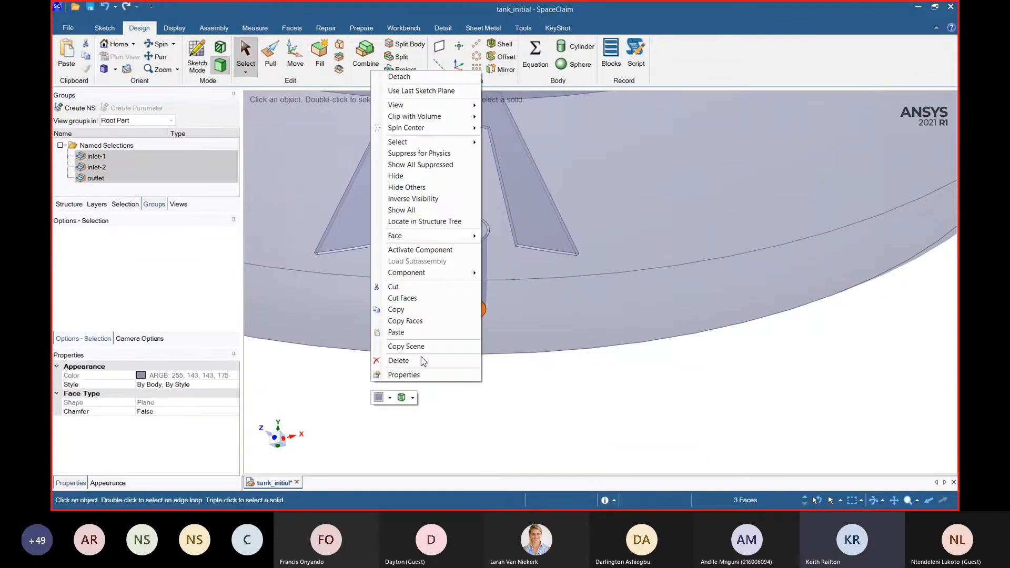
{"action": "left_click", "coordinate": [642, 399]}
- Hide the rotating body in the fluid component so that only the volume body is shown
{"action": "scroll", "coordinate": [642, 399], "scroll_direction": "down", "scroll_amount": 10}
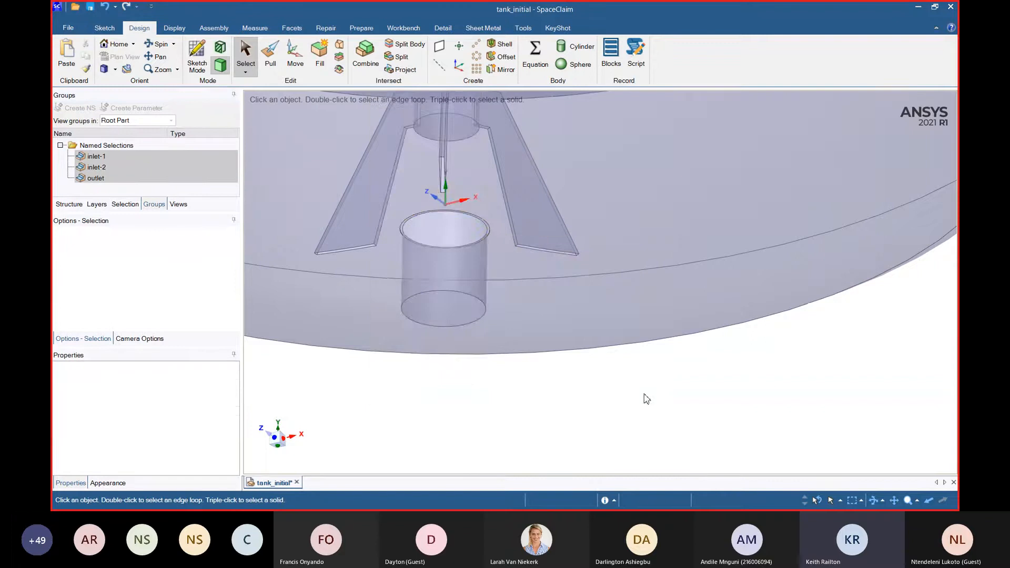
{"action": "middle_click_drag", "start_coordinate": [665, 426], "coordinate": [673, 470]}
{"action": "mouse_move", "coordinate": [717, 430]}
{"action": "middle_mouse_down"}
{"action": "mouse_move", "coordinate": [670, 440]}
{"action": "mouse_move", "coordinate": [665, 415]}
{"action": "mouse_move", "coordinate": [595, 417]}
{"action": "mouse_move", "coordinate": [573, 459]}
{"action": "middle_mouse_up"}
{"action": "scroll", "coordinate": [645, 419], "scroll_direction": "up", "scroll_amount": 3}
{"action": "scroll", "coordinate": [594, 417], "scroll_direction": "down", "scroll_amount": 5}
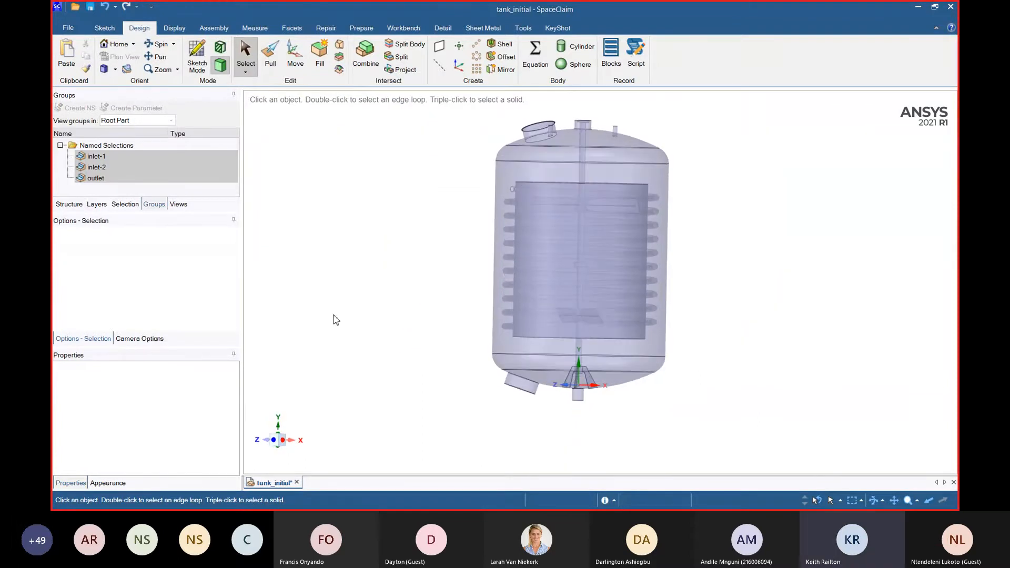
{"action": "left_click", "coordinate": [71, 205]}
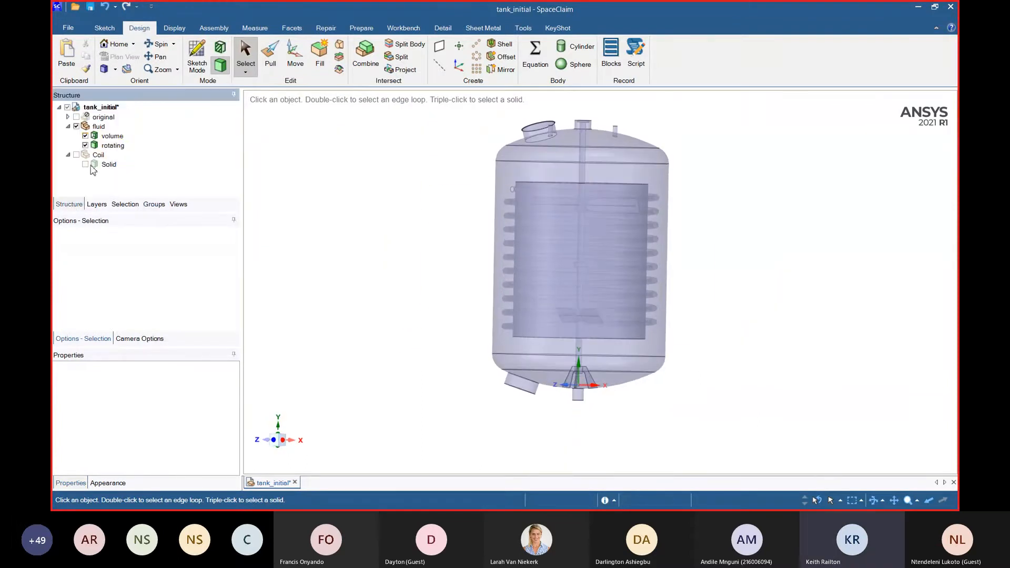
{"action": "left_click", "coordinate": [85, 146]}
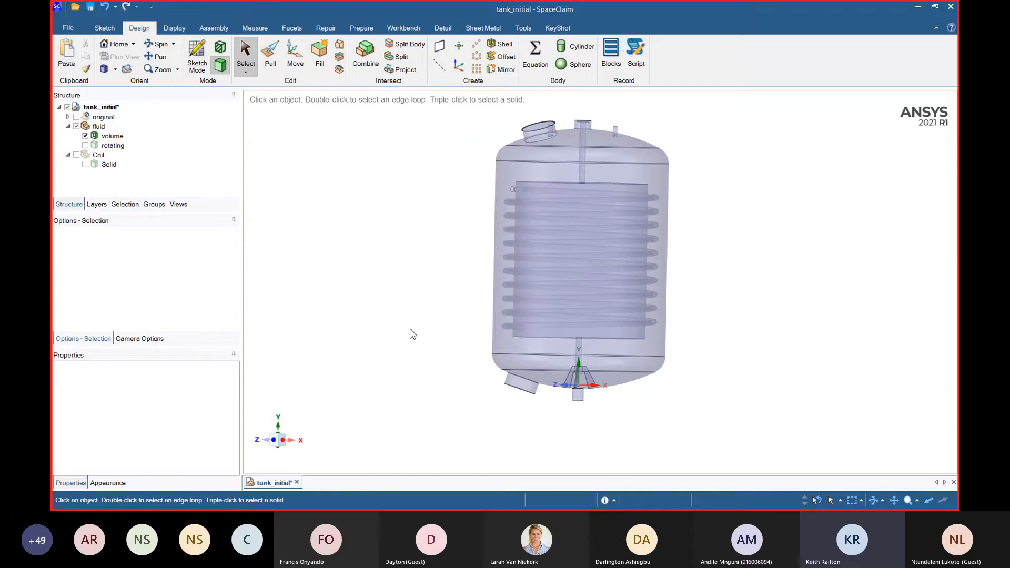
- In the front view, select all faces of the lower shaft section and its finned base at the bottom of the volume body
{"action": "mouse_move", "coordinate": [402, 343]}
{"action": "middle_mouse_down"}
{"action": "mouse_move", "coordinate": [384, 367]}
{"action": "mouse_move", "coordinate": [404, 323]}
{"action": "mouse_move", "coordinate": [405, 343]}
{"action": "middle_mouse_up"}
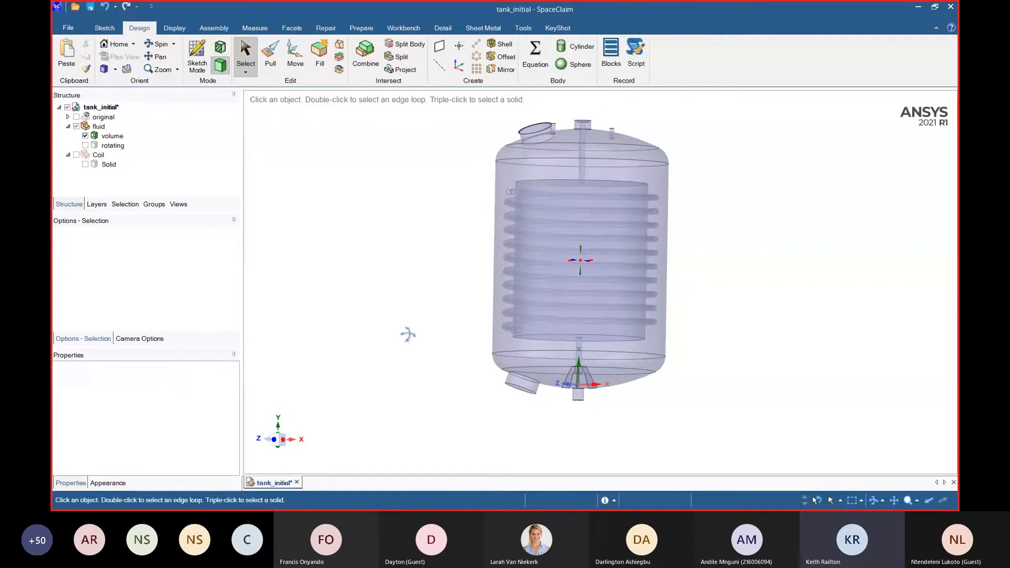
{"action": "left_click", "coordinate": [116, 69]}
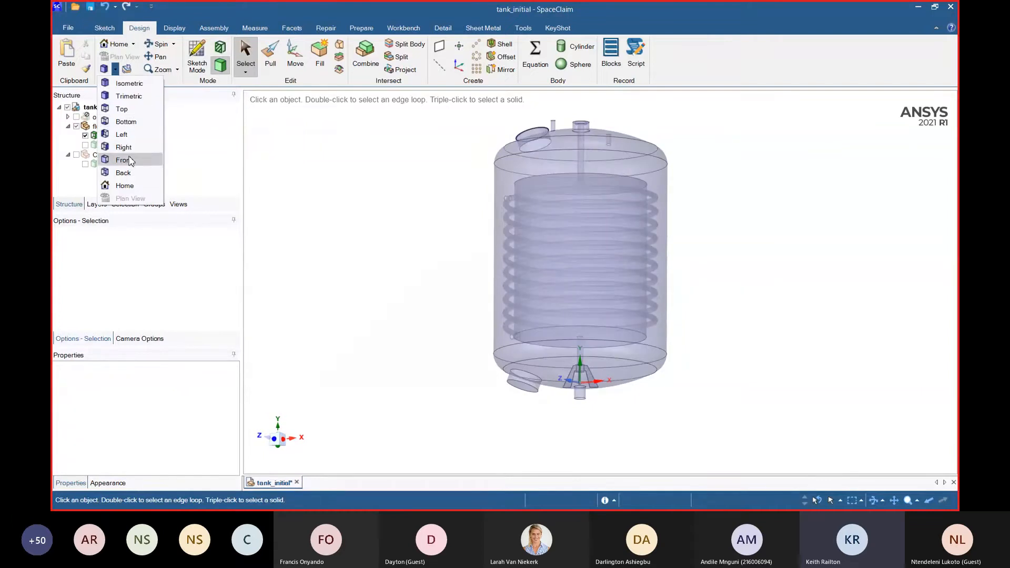
{"action": "left_click", "coordinate": [128, 158]}
{"action": "scroll", "coordinate": [528, 378], "scroll_direction": "up", "scroll_amount": 5}
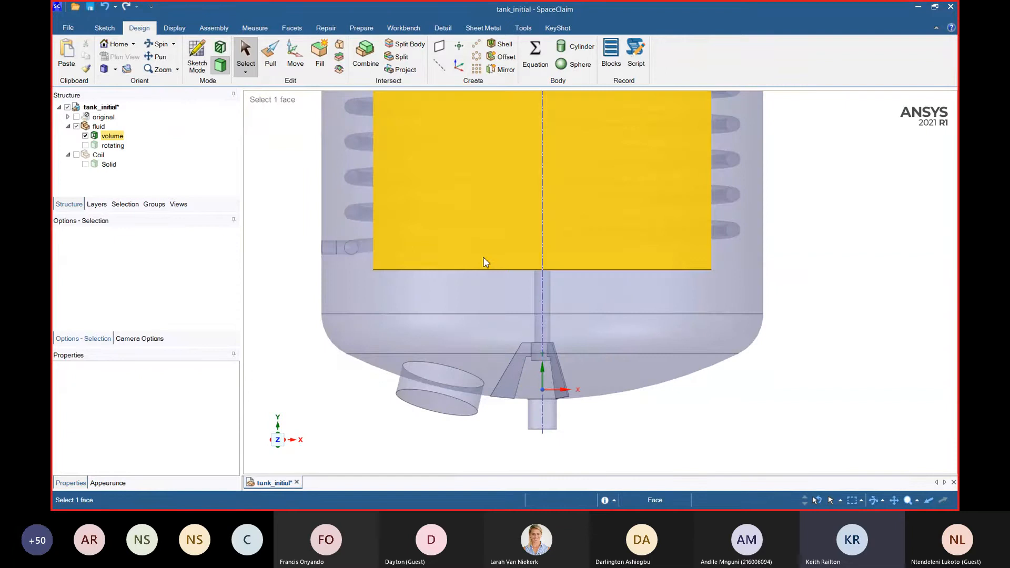
{"action": "left_click_drag", "start_coordinate": [484, 258], "coordinate": [608, 428]}
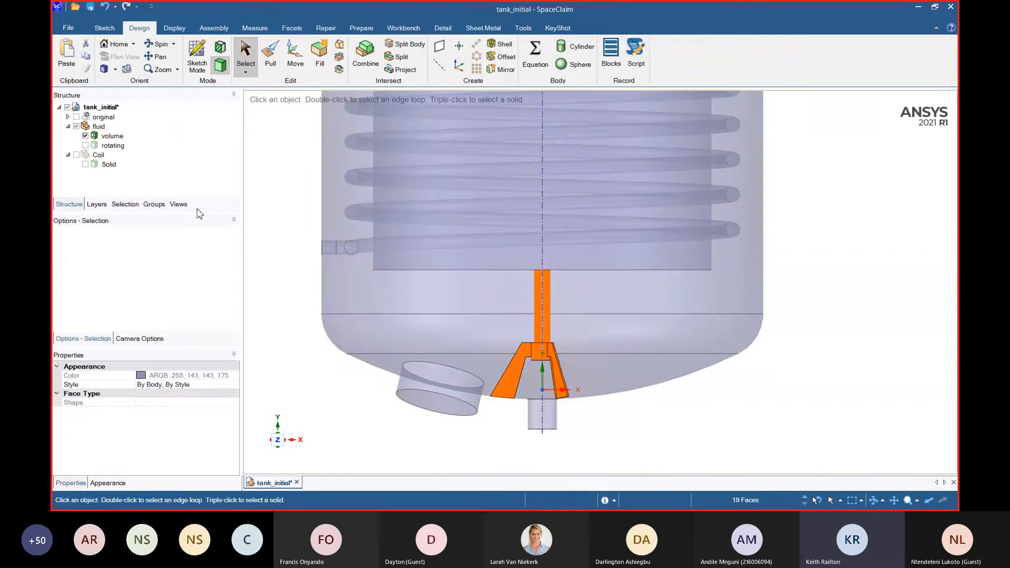
- Add the cylindrical face of the upper shaft section below the tank's central top nozzle to the selection
{"action": "scroll", "coordinate": [563, 372], "scroll_direction": "down", "scroll_amount": 5}
{"action": "middle_click_drag", "start_coordinate": [563, 372], "coordinate": [552, 451]}
{"action": "scroll", "coordinate": [528, 221], "scroll_direction": "up", "scroll_amount": 5}
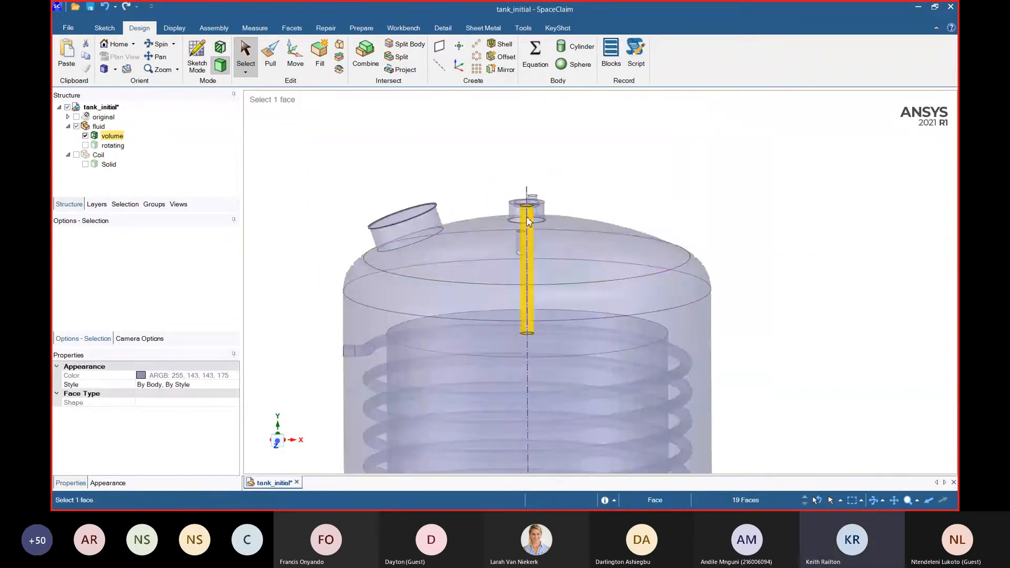
{"action": "scroll", "coordinate": [527, 226], "scroll_direction": "up", "scroll_amount": 5}
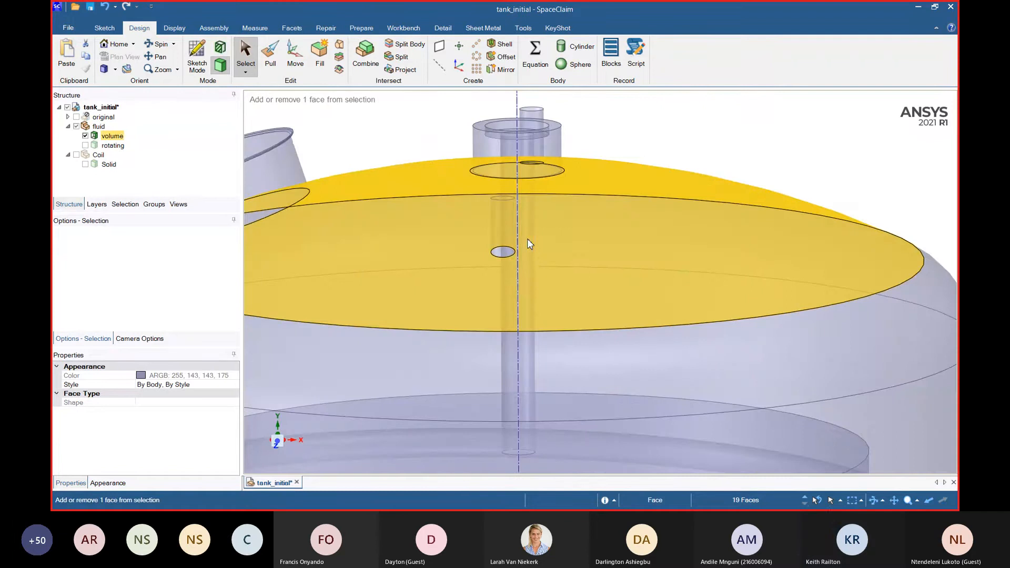
{"action": "scroll", "coordinate": [527, 239], "scroll_direction": "down", "scroll_amount": 2}
{"action": "left_click", "coordinate": [527, 238], "text": "ctrl"}
{"action": "scroll", "coordinate": [527, 238], "scroll_direction": "down", "scroll_amount": 3}
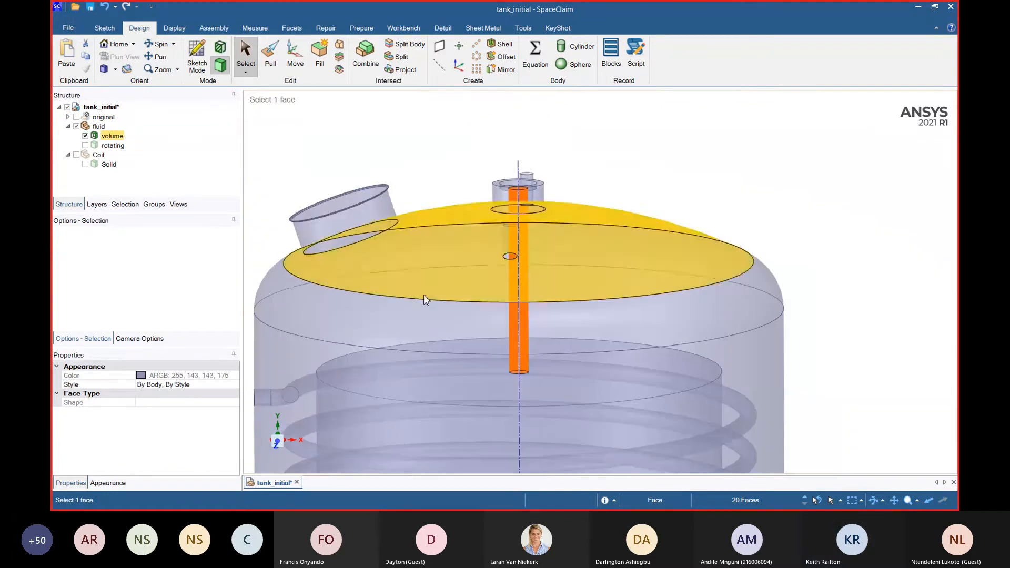
- Create a named selection wall--impeller-shaft from the selected upper and lower shaft faces
{"action": "middle_click_drag", "start_coordinate": [424, 300], "coordinate": [405, 336]}
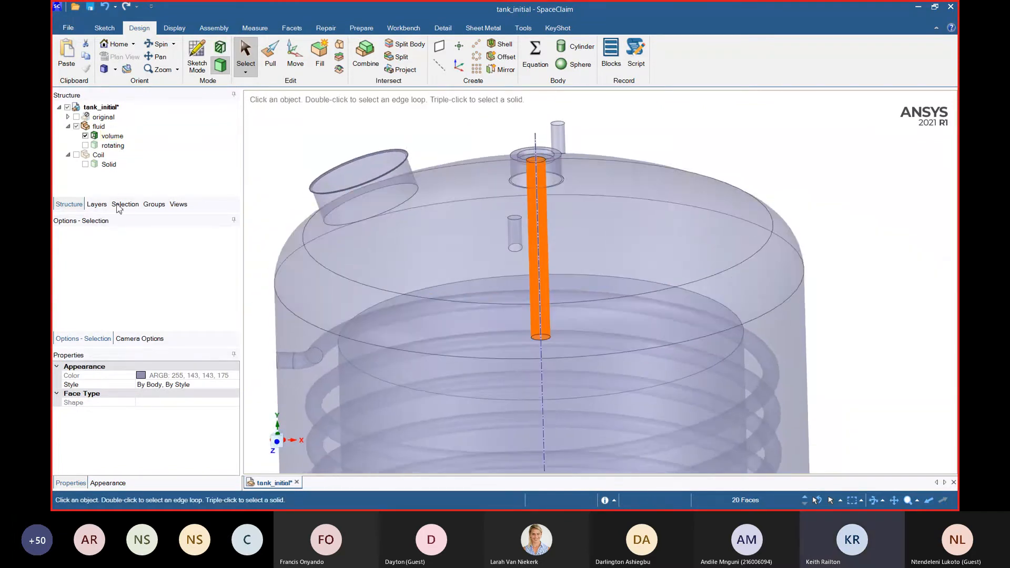
{"action": "left_click", "coordinate": [151, 204]}
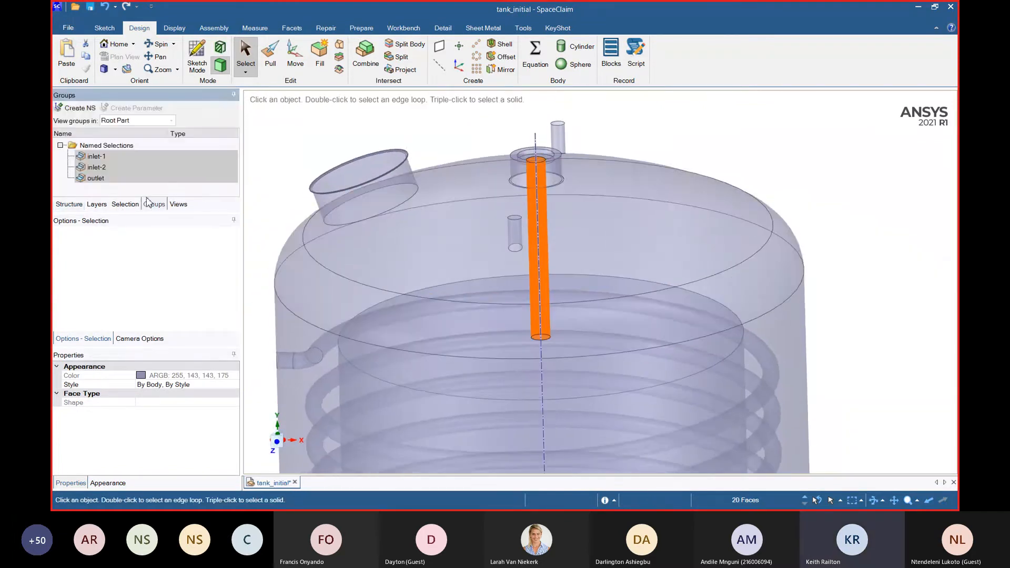
{"action": "left_click", "coordinate": [75, 108]}
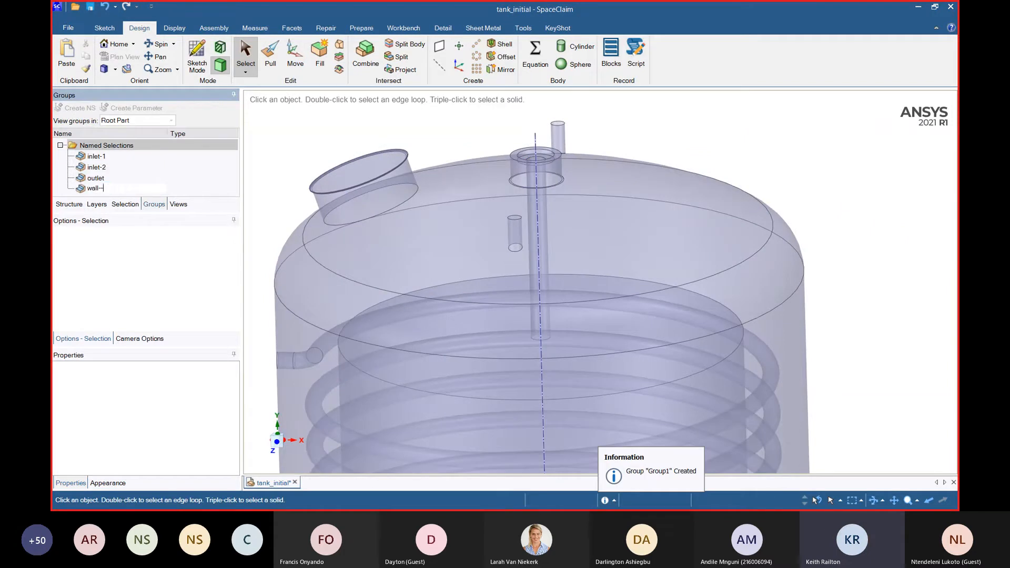
{"action": "type", "text": "wall--im"}
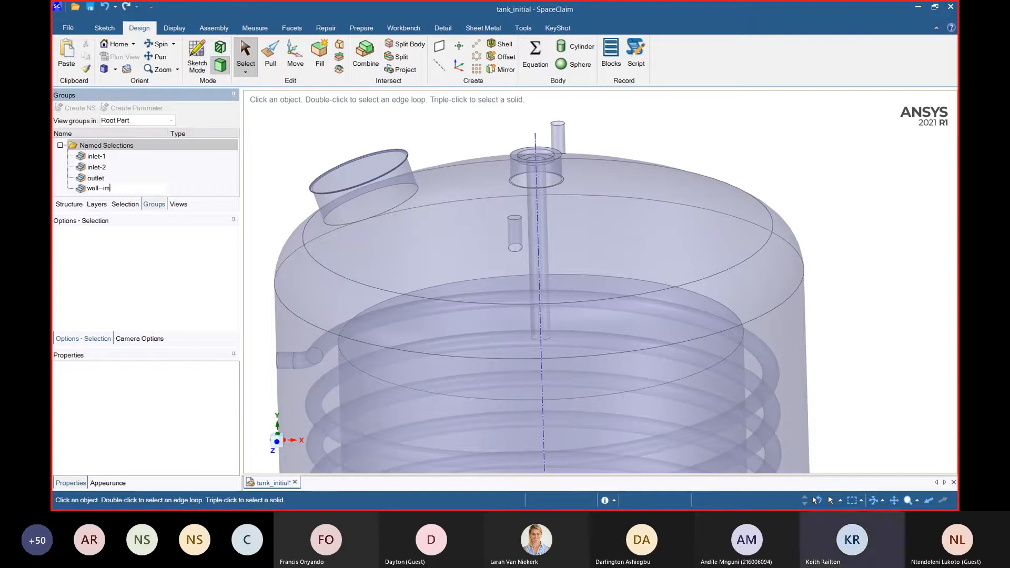
{"action": "type", "text": "peller-shaft"}
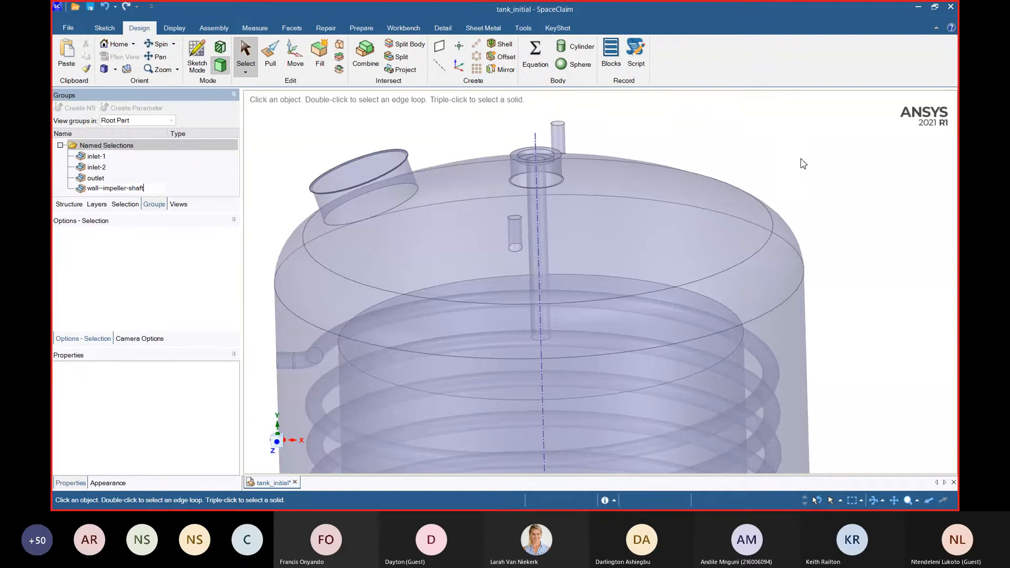
{"action": "left_click", "coordinate": [800, 162]}
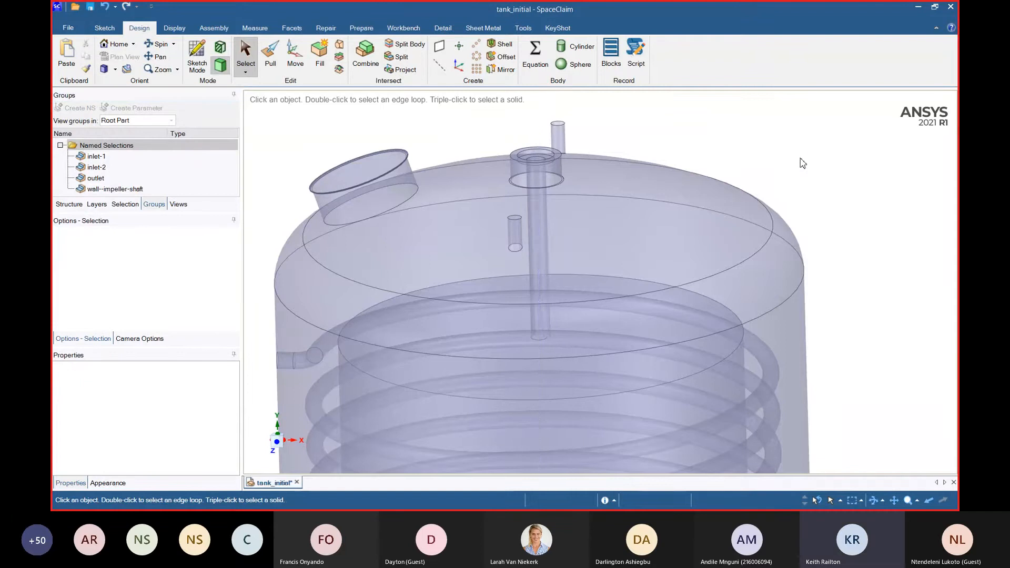
- Hide the faces belonging to the wall--impeller-shaft named selection
{"action": "scroll", "coordinate": [448, 128], "scroll_direction": "down", "scroll_amount": 3}
{"action": "left_click", "coordinate": [106, 189]}
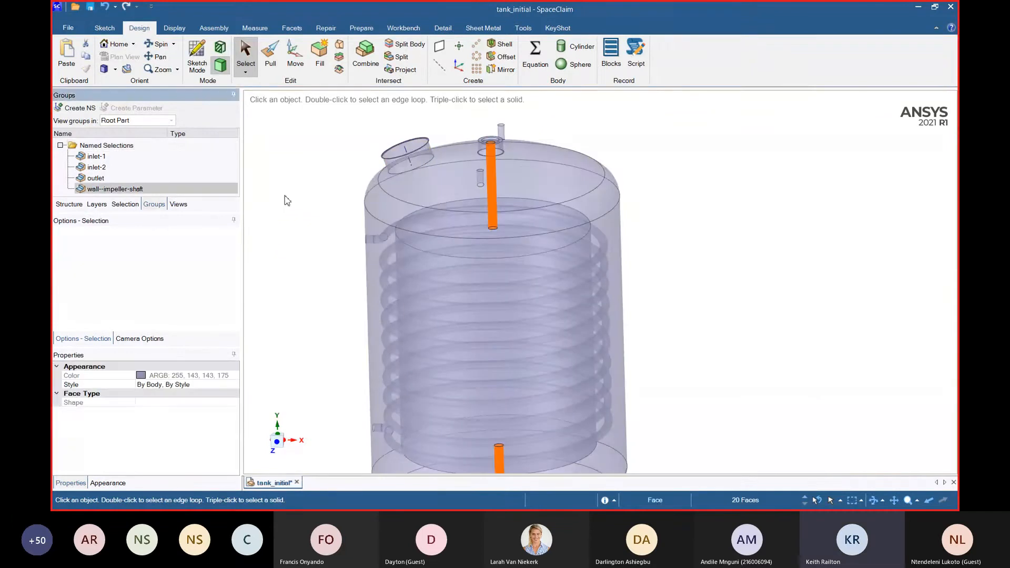
{"action": "right_click", "coordinate": [299, 203]}
{"action": "mouse_move", "coordinate": [379, 168]}
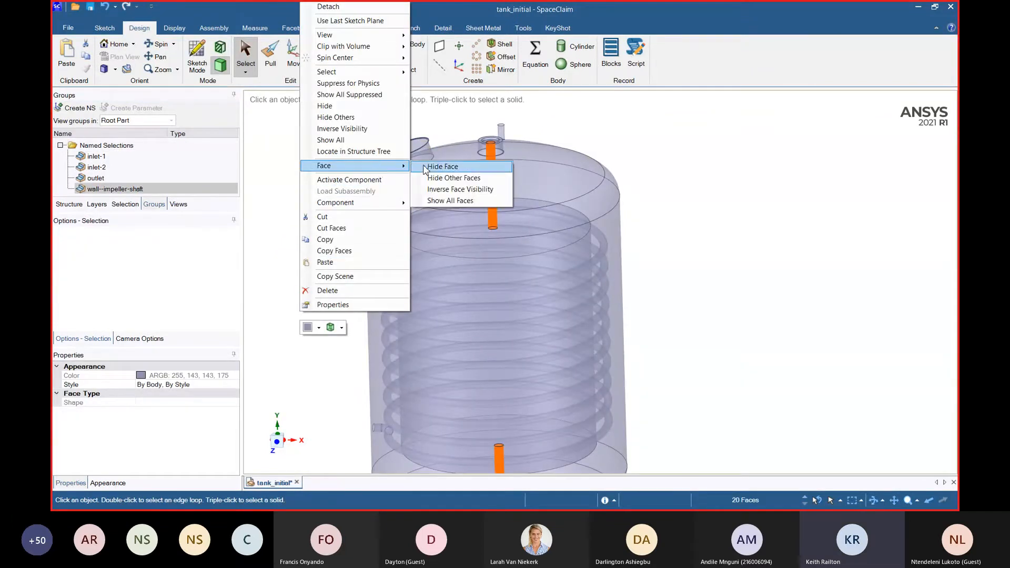
{"action": "left_click", "coordinate": [427, 166]}
- Examine the tank's domed top and the whole volume body for the faces that are still unnamed
{"action": "scroll", "coordinate": [427, 217], "scroll_direction": "down", "scroll_amount": 3}
{"action": "mouse_move", "coordinate": [646, 270]}
{"action": "middle_mouse_down"}
{"action": "mouse_move", "coordinate": [653, 306]}
{"action": "mouse_move", "coordinate": [634, 271]}
{"action": "middle_mouse_up"}
{"action": "scroll", "coordinate": [476, 210], "scroll_direction": "up", "scroll_amount": 6}
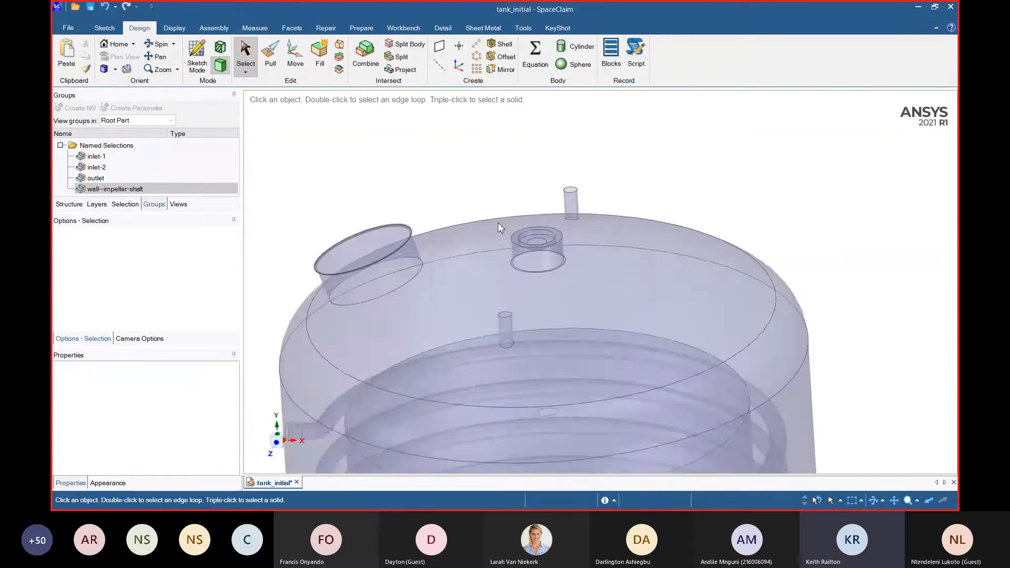
{"action": "scroll", "coordinate": [477, 205], "scroll_direction": "down", "scroll_amount": 4}
{"action": "scroll", "coordinate": [475, 203], "scroll_direction": "down", "scroll_amount": 4}
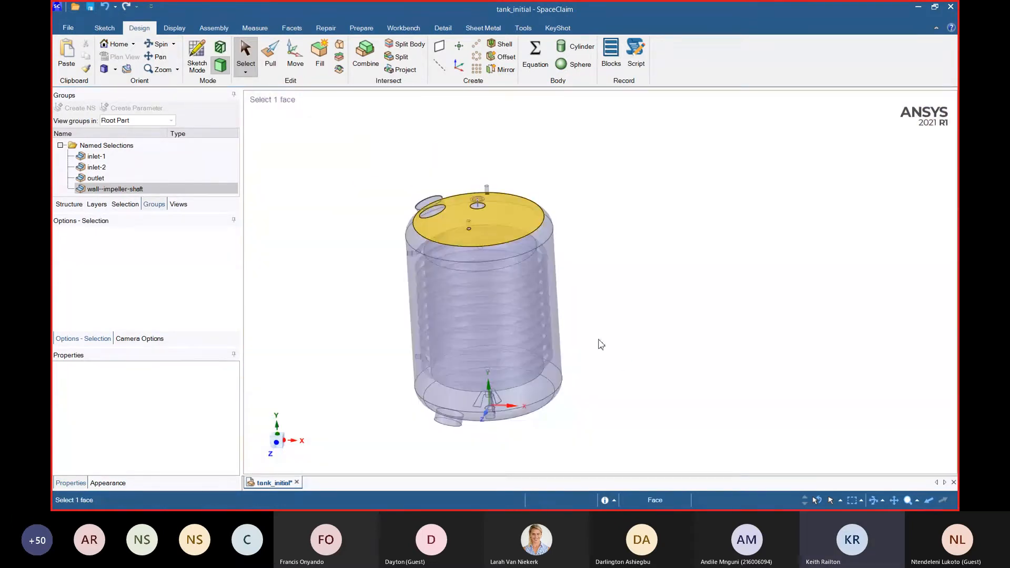
{"action": "middle_click_drag", "start_coordinate": [599, 343], "coordinate": [640, 324]}
{"action": "scroll", "coordinate": [505, 294], "scroll_direction": "up", "scroll_amount": 4}
{"action": "scroll", "coordinate": [499, 295], "scroll_direction": "down", "scroll_amount": 4}
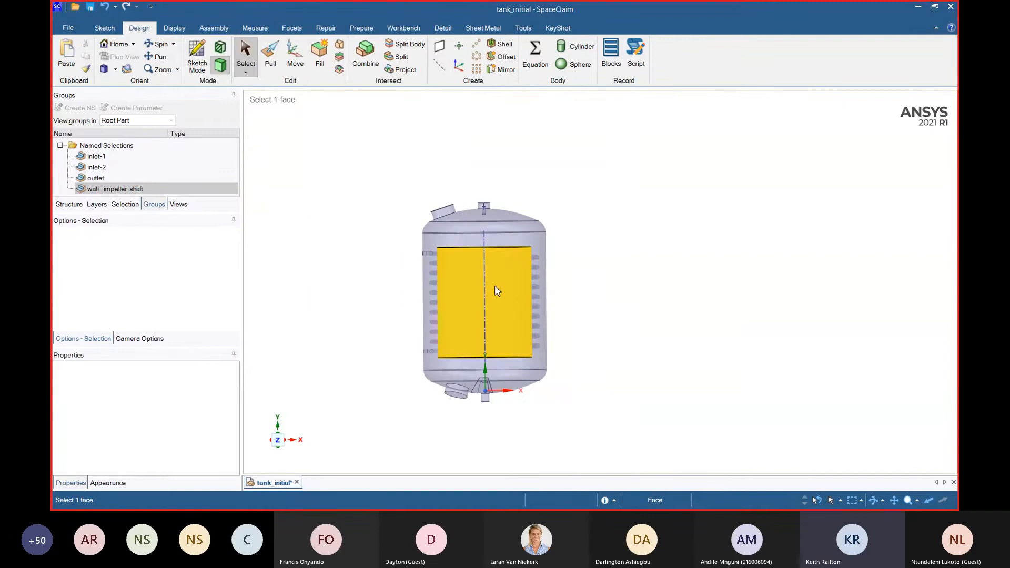
- Create a named selection internal from the top, side and bottom faces of the inner cylinder around the rotating zone
{"action": "middle_click_drag", "start_coordinate": [496, 288], "coordinate": [461, 302]}
{"action": "scroll", "coordinate": [464, 274], "scroll_direction": "up", "scroll_amount": 4}
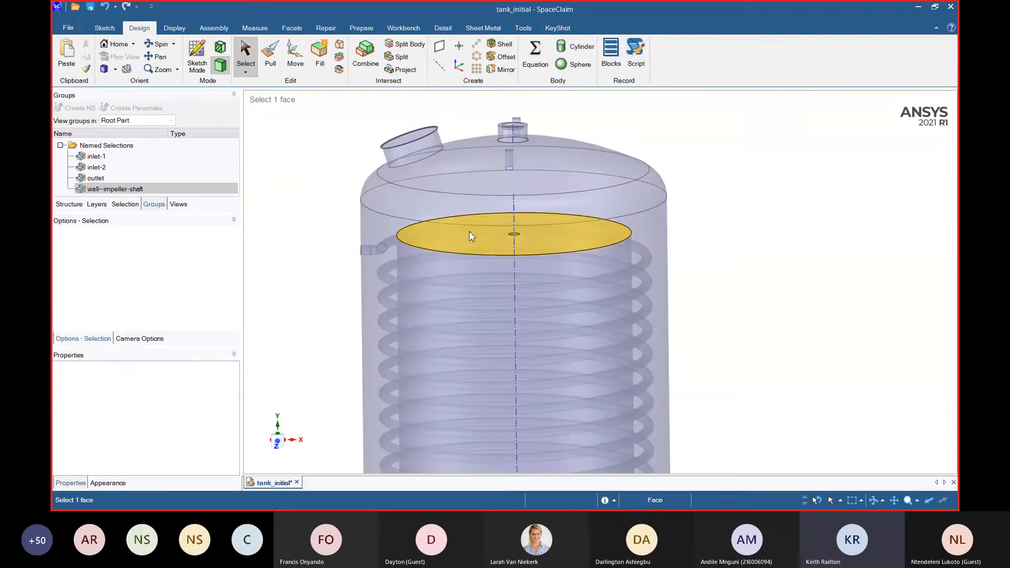
{"action": "left_click", "coordinate": [466, 233], "text": "ctrl"}
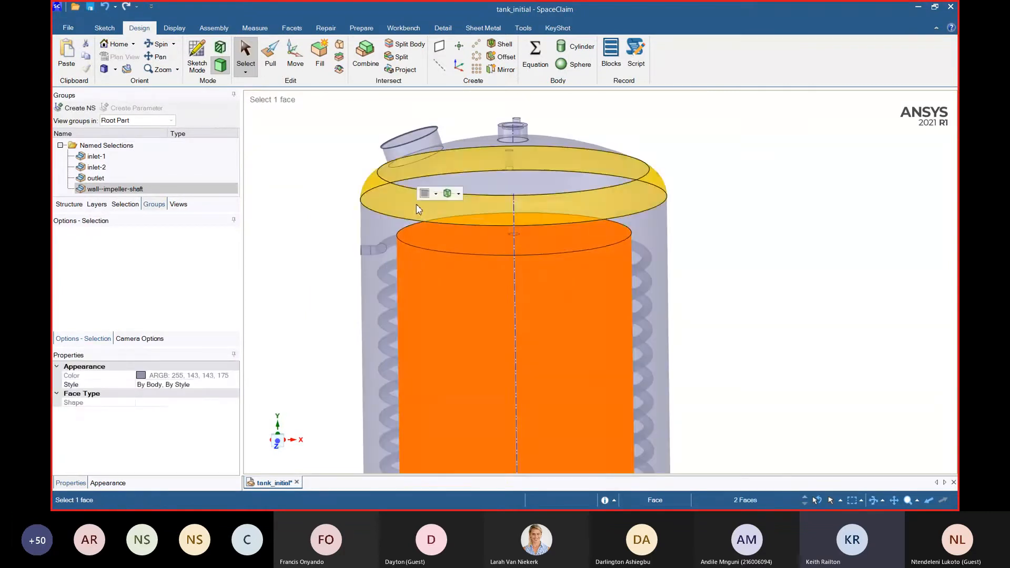
{"action": "scroll", "coordinate": [420, 341], "scroll_direction": "down", "scroll_amount": 4}
{"action": "scroll", "coordinate": [432, 345], "scroll_direction": "up", "scroll_amount": 4}
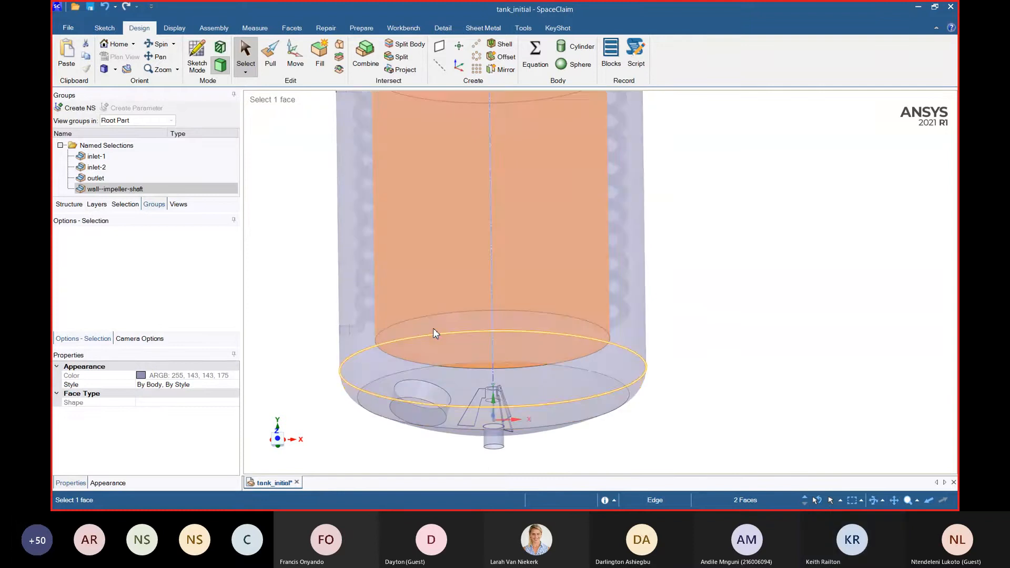
{"action": "left_click", "coordinate": [434, 326], "text": "ctrl"}
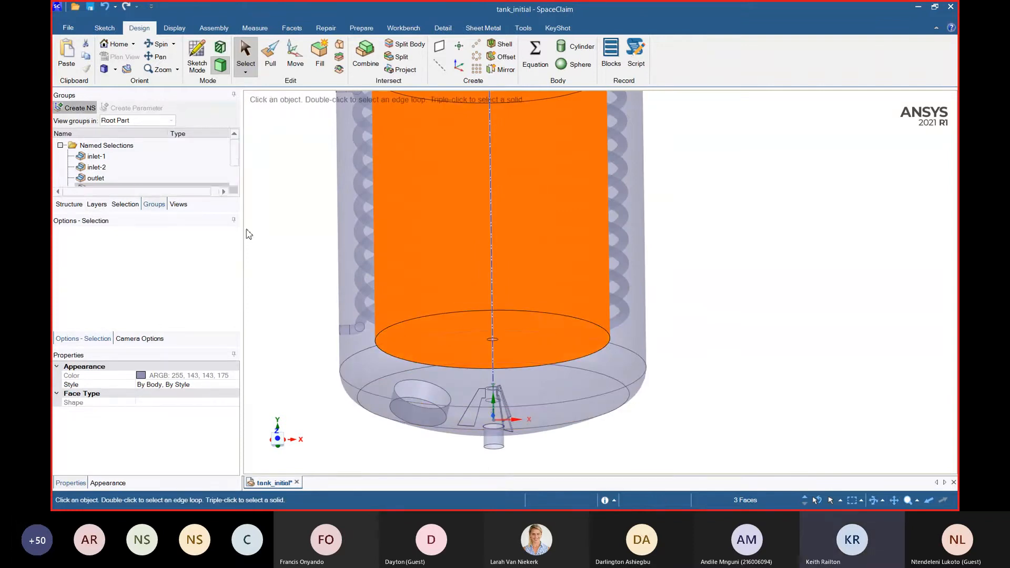
{"action": "key", "text": "ctrl+g"}
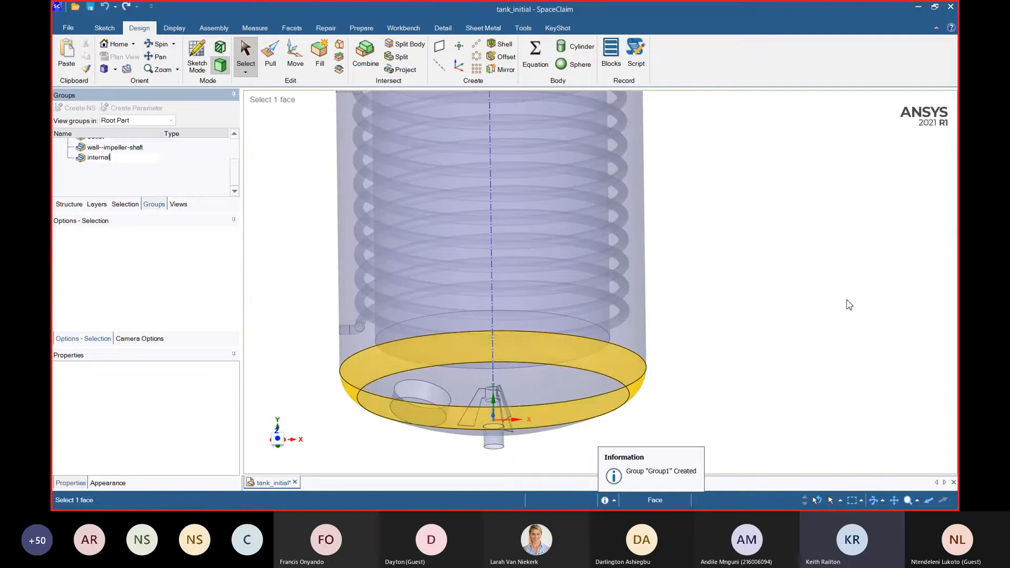
- Hide the faces belonging to the internal named selection
{"action": "left_click", "coordinate": [105, 158]}
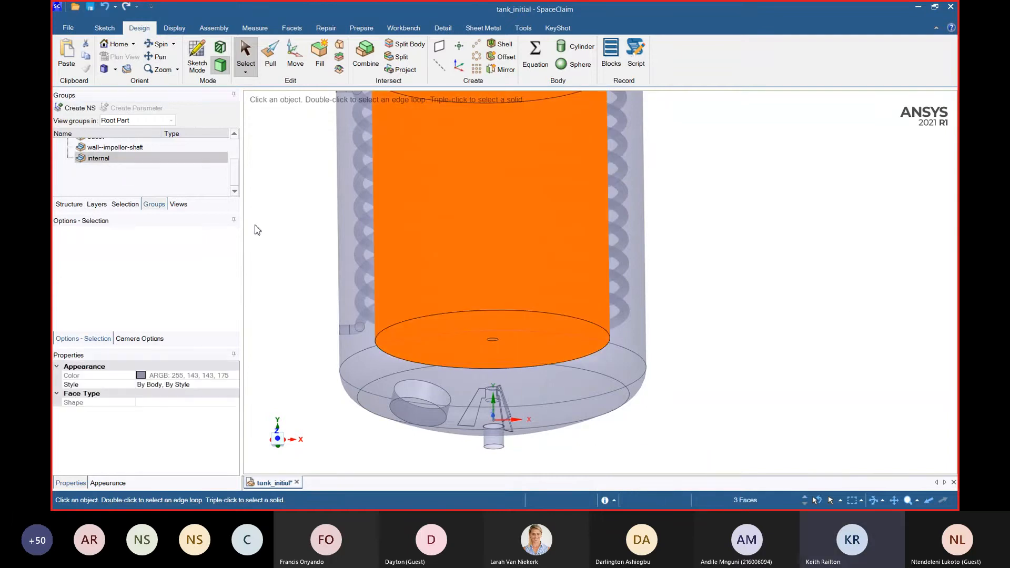
{"action": "right_click", "coordinate": [272, 228]}
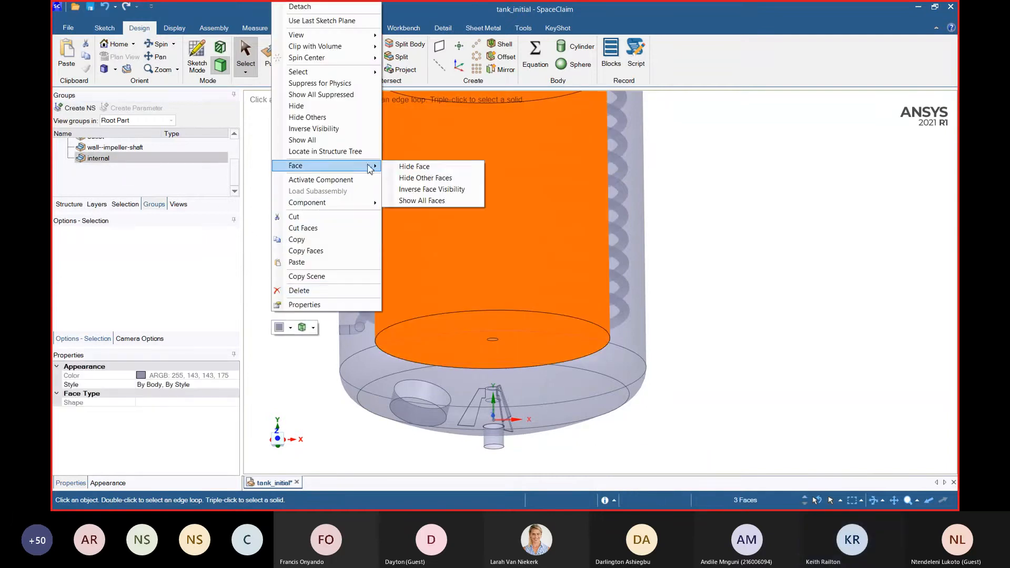
{"action": "left_click", "coordinate": [387, 165]}
- Create a named selection wall--coil from all faces of the coil inside the tank
{"action": "scroll", "coordinate": [346, 385], "scroll_direction": "down", "scroll_amount": 3}
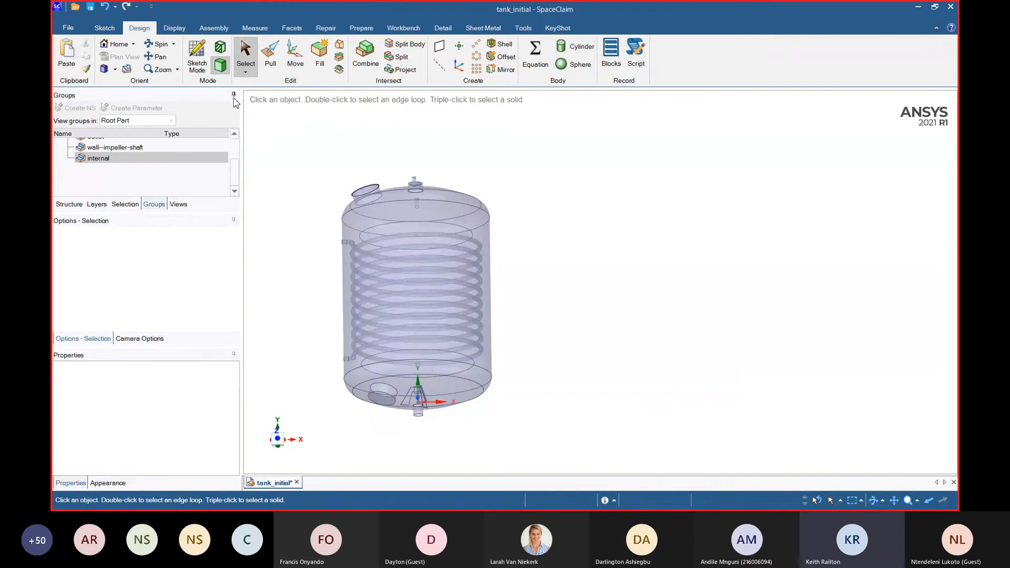
{"action": "left_click", "coordinate": [115, 70]}
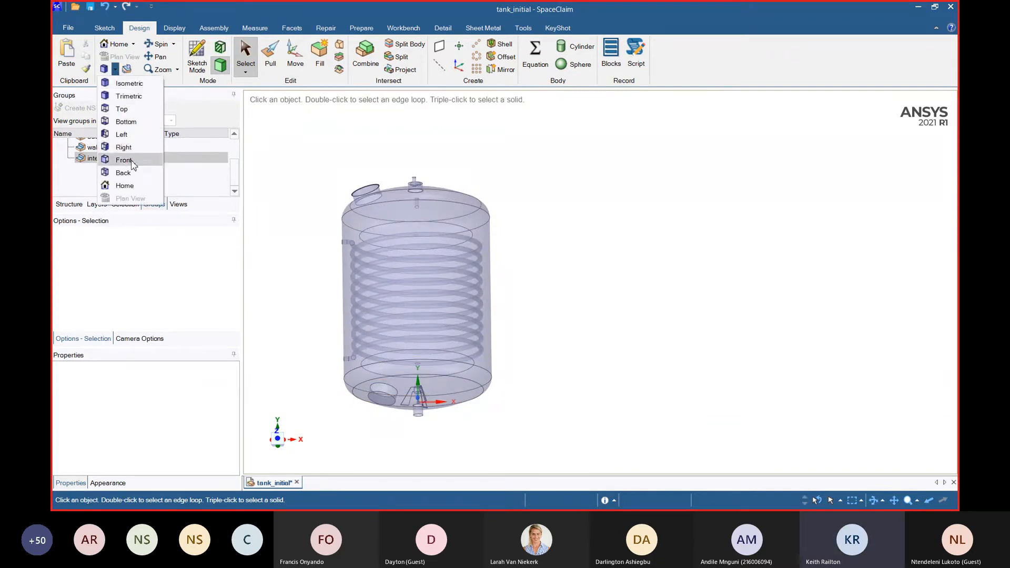
{"action": "left_click", "coordinate": [126, 159]}
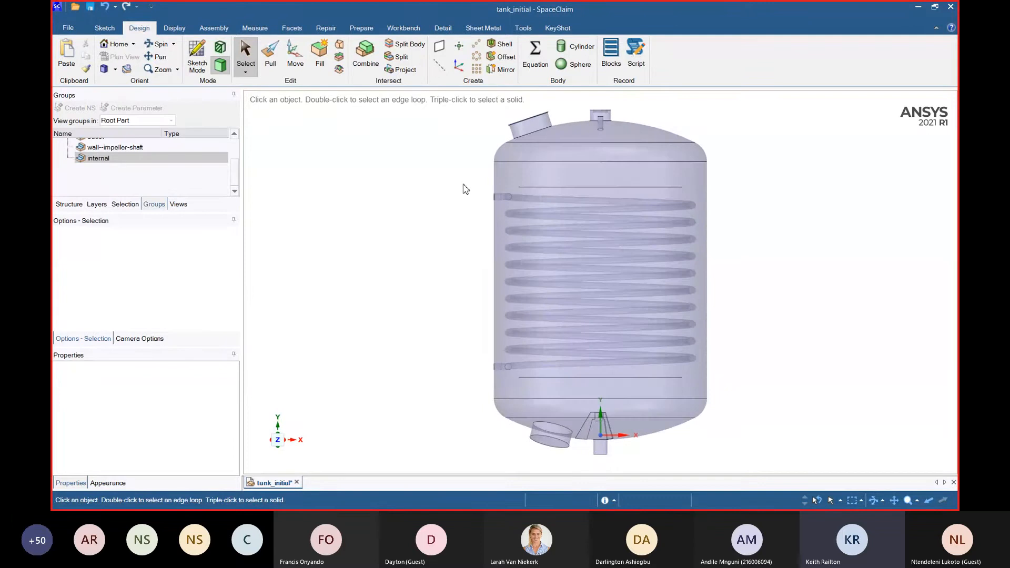
{"action": "left_click_drag", "start_coordinate": [533, 245], "coordinate": [747, 388]}
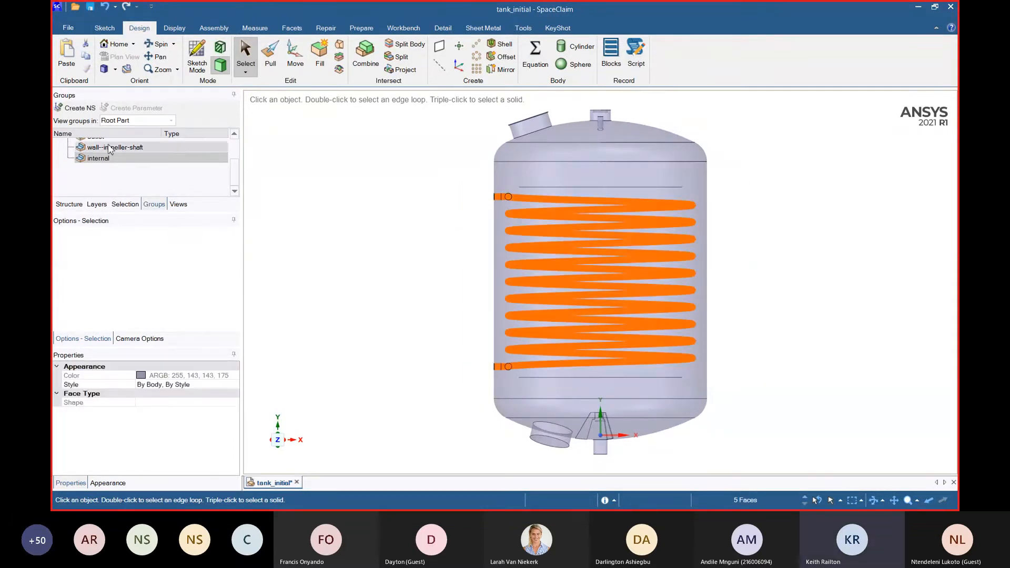
{"action": "left_click", "coordinate": [76, 108]}
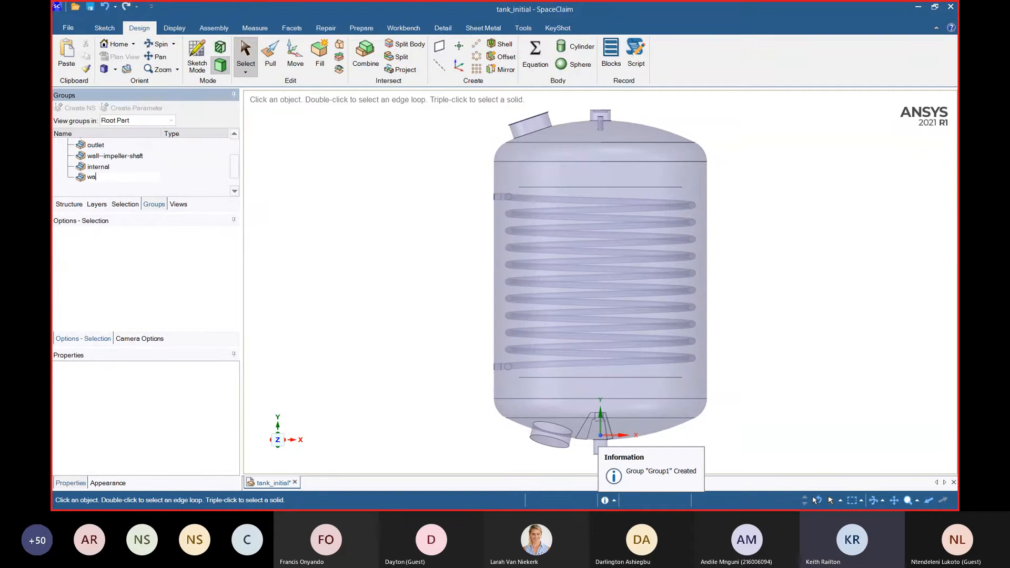
{"action": "type", "text": "wall--coil"}
{"action": "key", "text": "Return"}
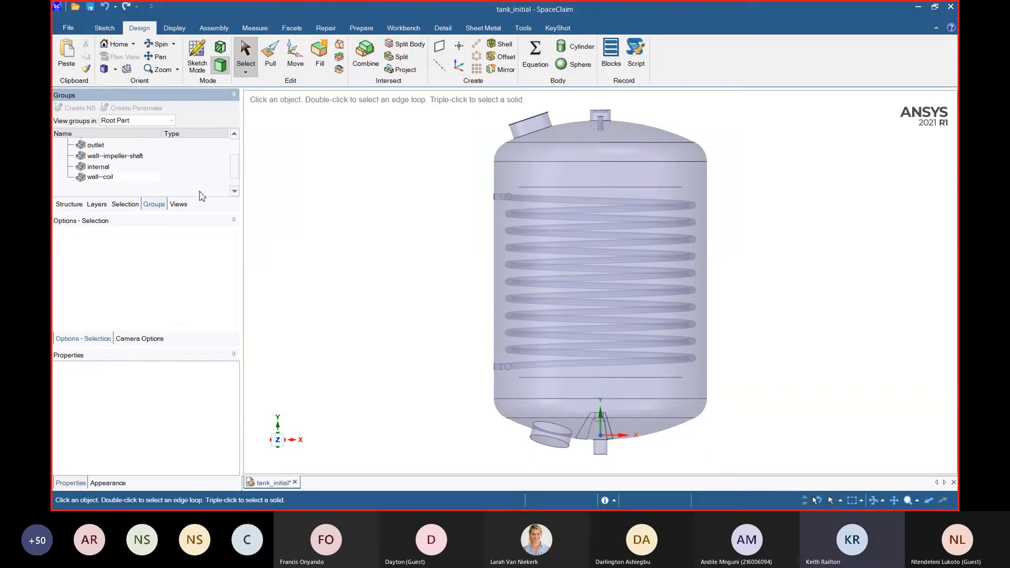
- Hide the faces belonging to the wall--coil named selection
{"action": "left_click", "coordinate": [103, 178]}
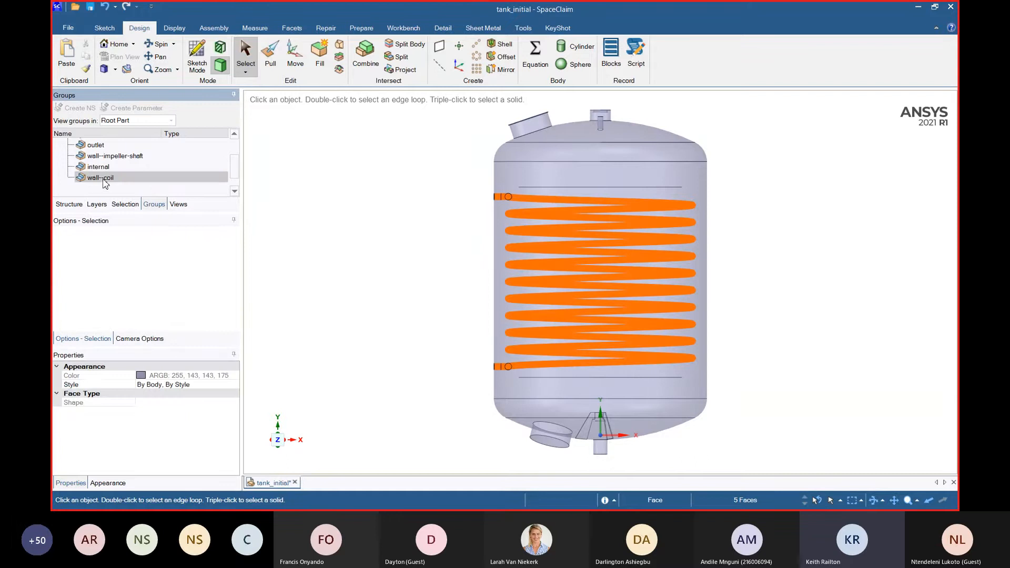
{"action": "right_click", "coordinate": [322, 210]}
{"action": "mouse_move", "coordinate": [403, 202]}
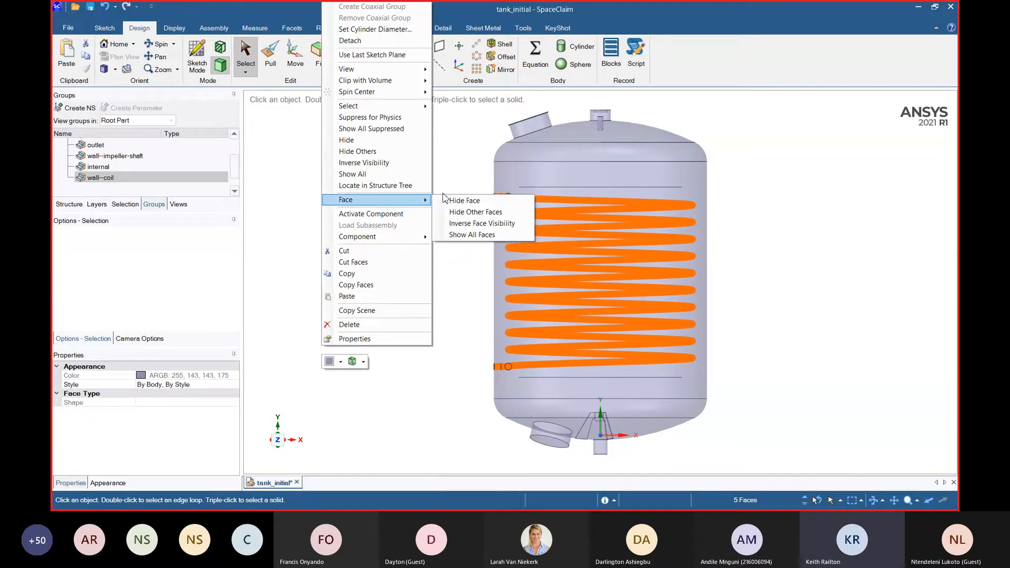
{"action": "left_click", "coordinate": [446, 200]}
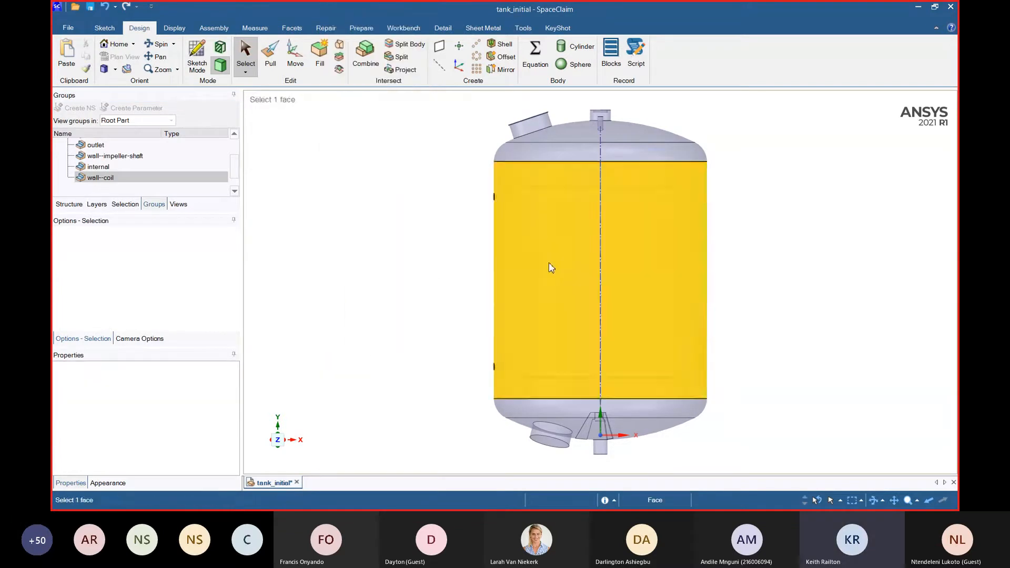
{"action": "left_click", "coordinate": [551, 266]}
{"action": "key", "text": "ctrl+a"}
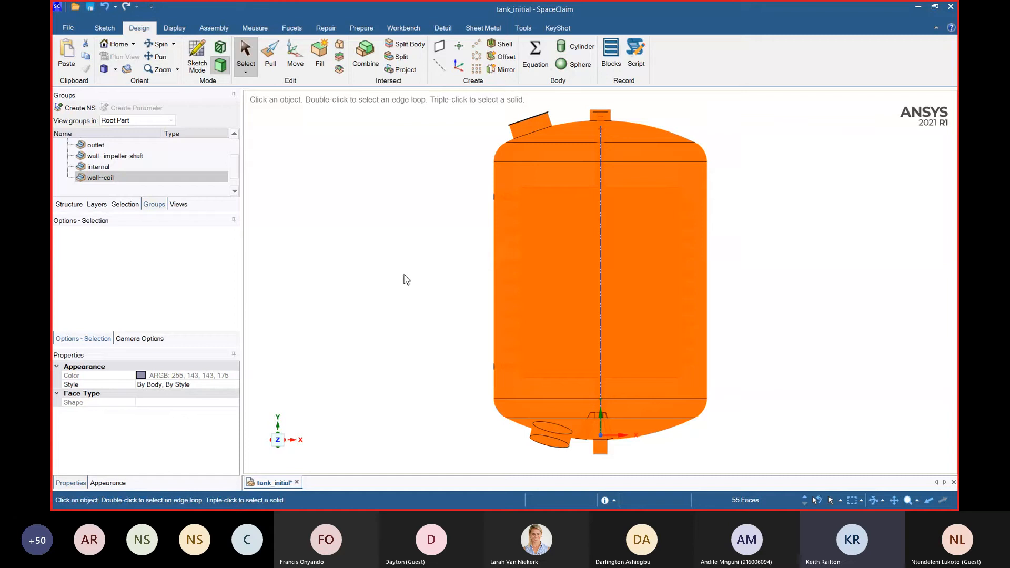
{"action": "middle_click_drag", "start_coordinate": [406, 280], "coordinate": [422, 316]}
{"action": "left_click", "coordinate": [424, 317]}
{"action": "left_click", "coordinate": [534, 259]}
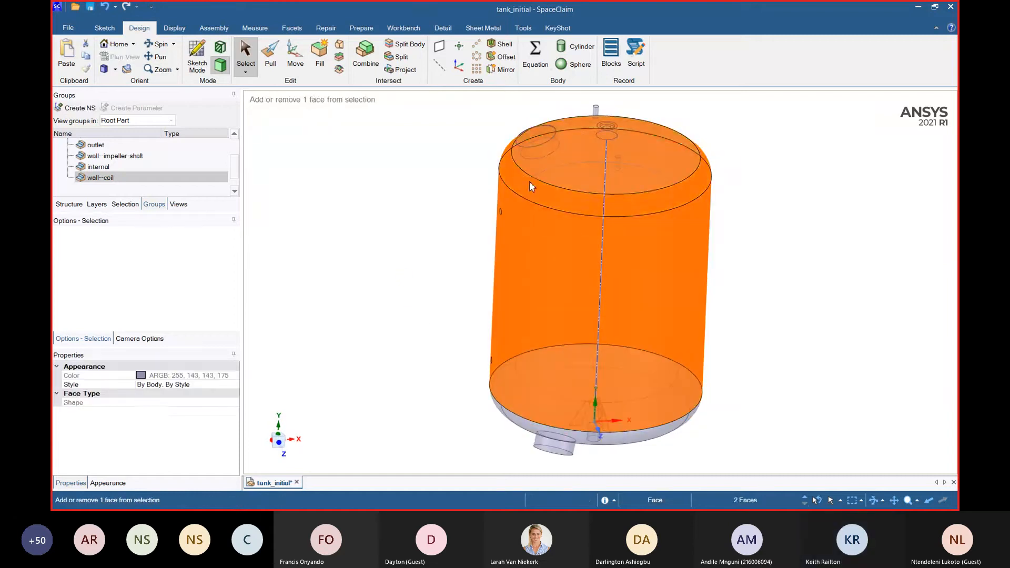
{"action": "left_click", "coordinate": [536, 148], "text": "ctrl"}
{"action": "left_click", "coordinate": [551, 150], "text": "ctrl"}
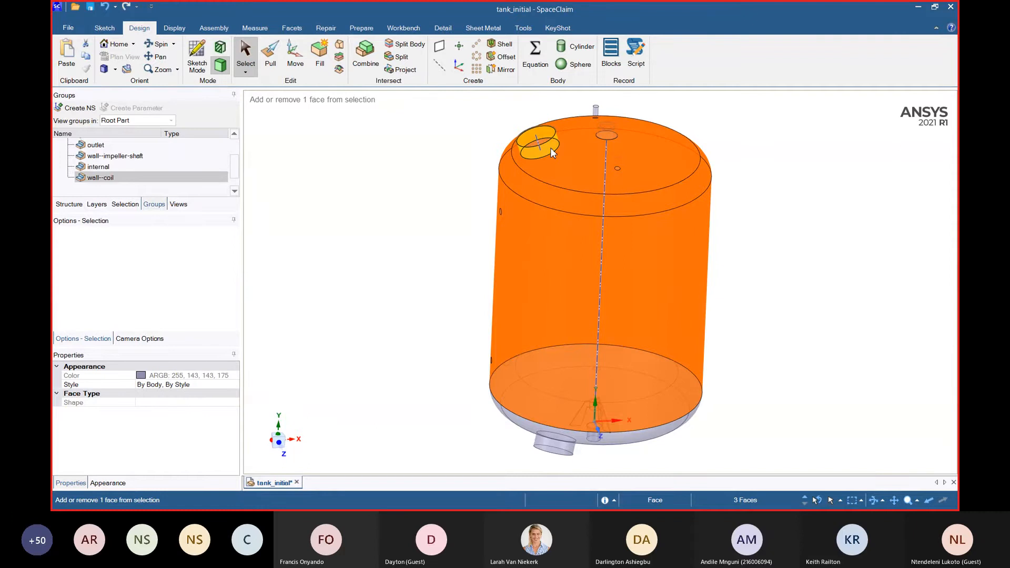
- Create a named selection wall--shell from all the remaining visible faces of the tank
{"action": "scroll", "coordinate": [549, 226], "scroll_direction": "down", "scroll_amount": 3}
{"action": "left_click_drag", "start_coordinate": [431, 118], "coordinate": [794, 445]}
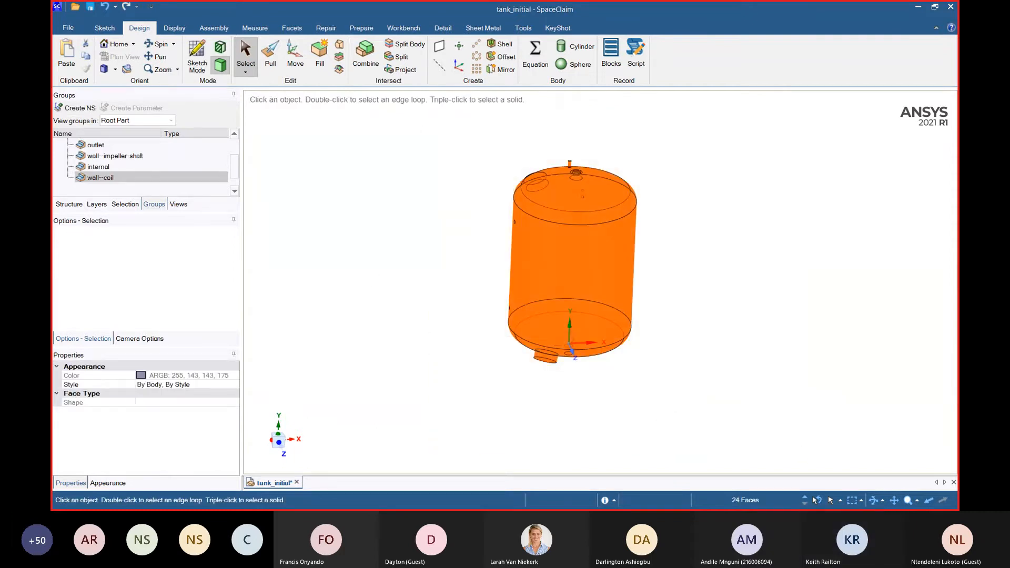
{"action": "left_click", "coordinate": [87, 108]}
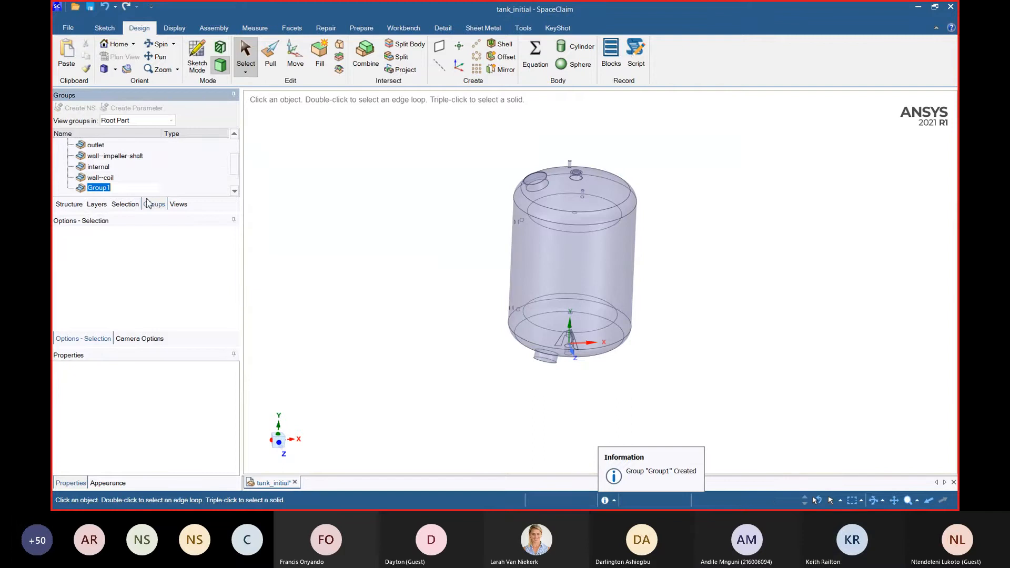
{"action": "left_click", "coordinate": [115, 190]}
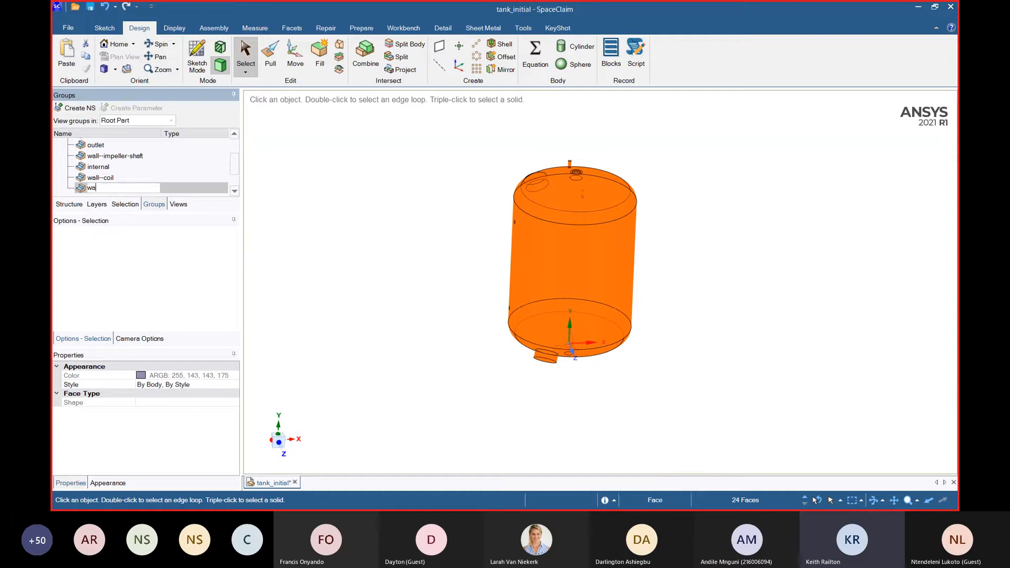
{"action": "type", "text": "ll--shell"}
{"action": "left_click", "coordinate": [429, 290]}
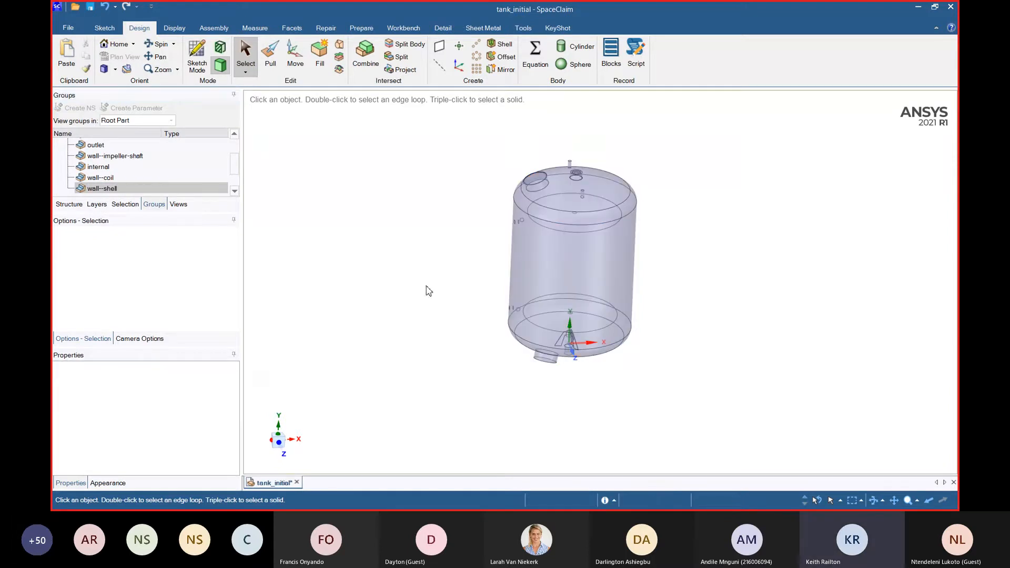
- Show all hidden bodies and faces of the tank model again
{"action": "left_click", "coordinate": [103, 188]}
{"action": "left_click", "coordinate": [332, 243]}
{"action": "right_click", "coordinate": [332, 241]}
{"action": "left_click", "coordinate": [378, 333]}
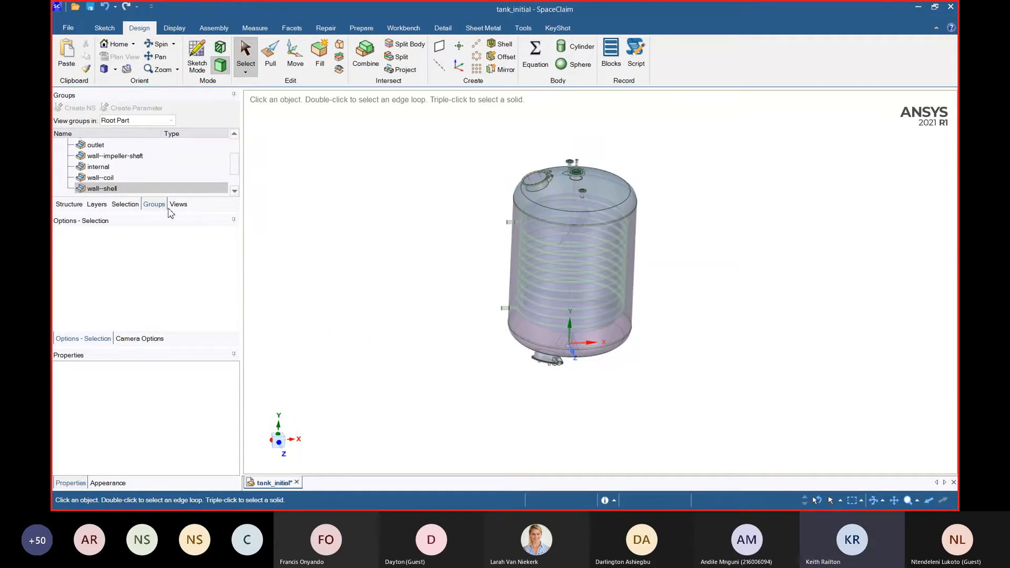
- Check the faces in the wall--shell named selection and hide the original component
{"action": "left_click", "coordinate": [103, 188]}
{"action": "middle_click_drag", "start_coordinate": [399, 194], "coordinate": [355, 287]}
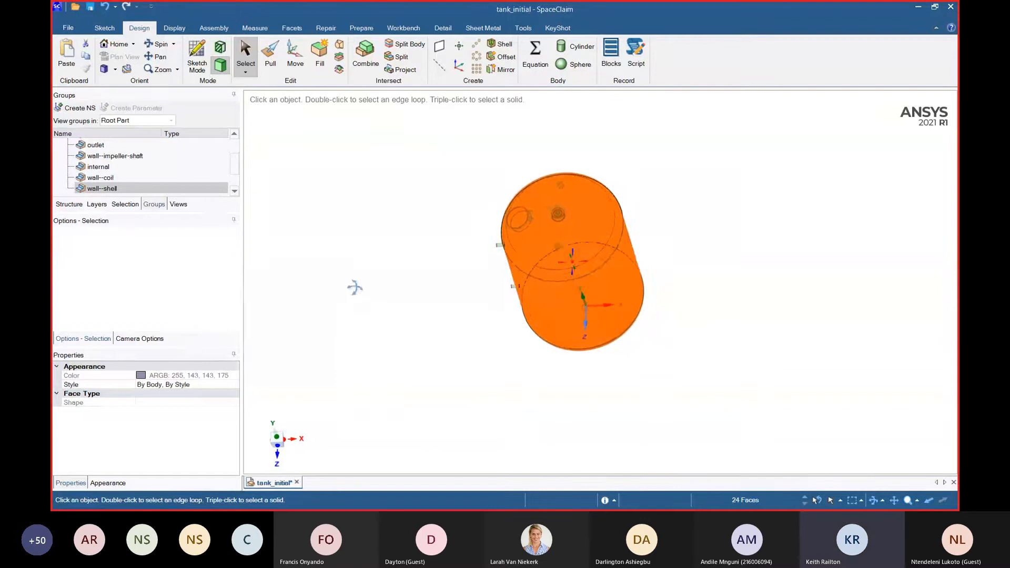
{"action": "left_click", "coordinate": [392, 294]}
{"action": "scroll", "coordinate": [493, 314], "scroll_direction": "up", "scroll_amount": 5}
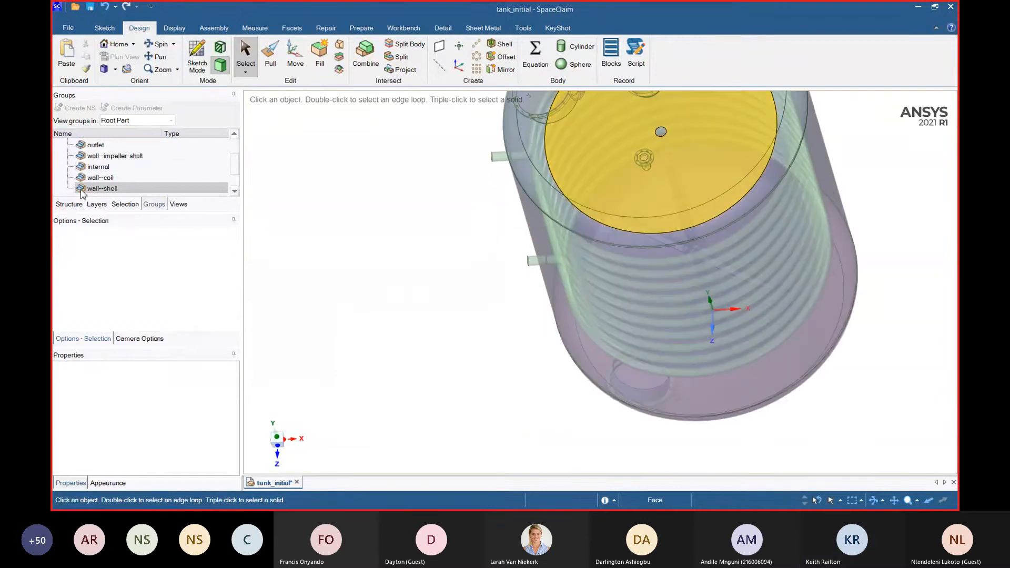
{"action": "left_click", "coordinate": [74, 206]}
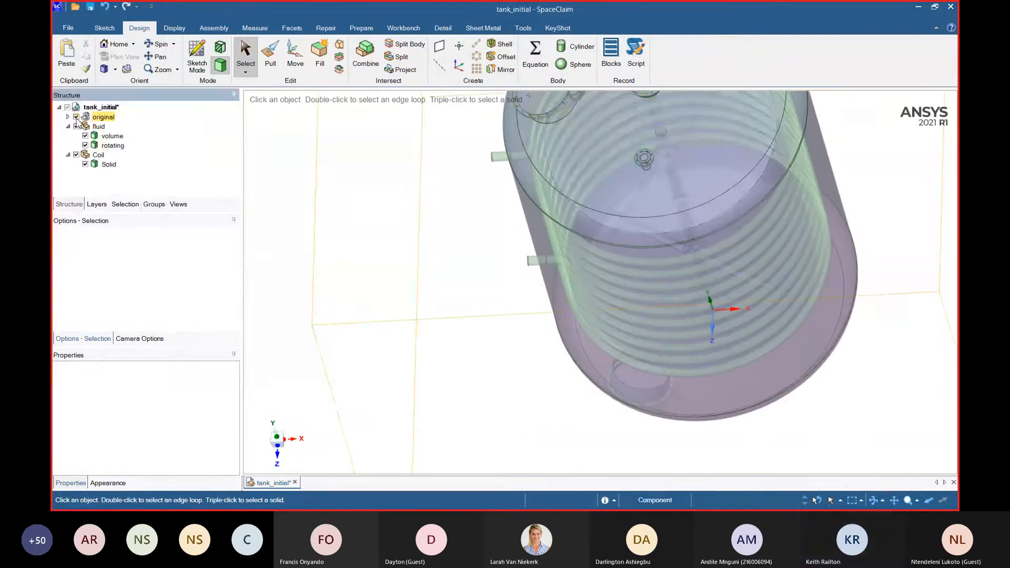
{"action": "middle_click_drag", "start_coordinate": [433, 254], "coordinate": [437, 243]}
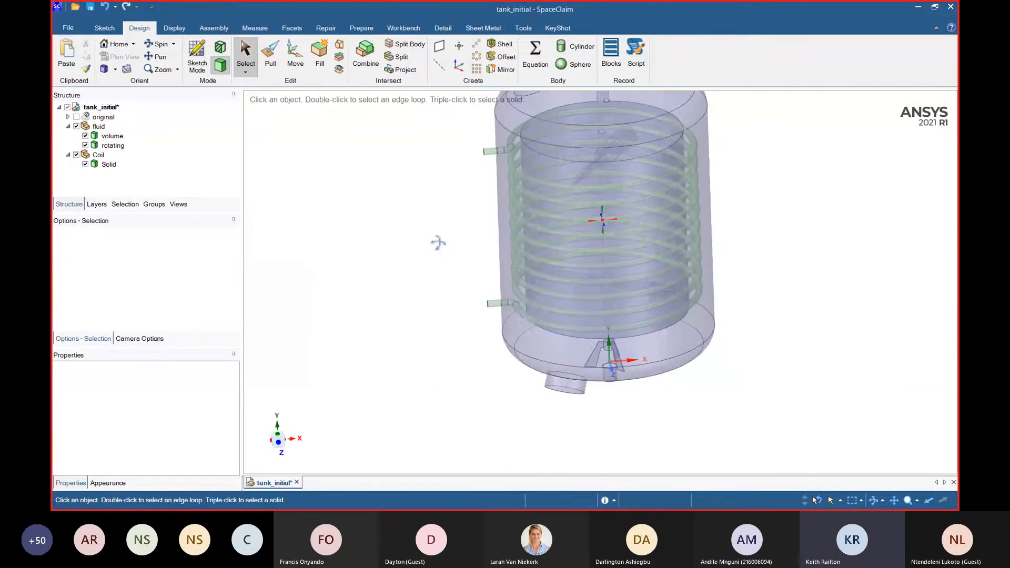
- Examine the wall--shell faces on the whole tank and in a section view through its centre
{"action": "left_click", "coordinate": [155, 204]}
{"action": "left_click", "coordinate": [112, 188]}
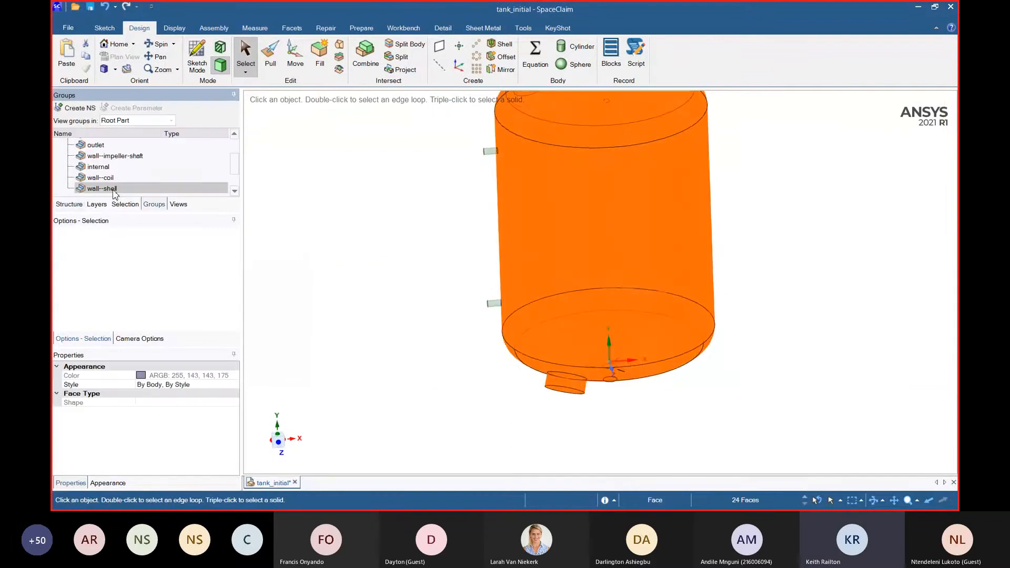
{"action": "middle_click_drag", "start_coordinate": [449, 316], "coordinate": [472, 362]}
{"action": "middle_click_drag", "start_coordinate": [308, 213], "coordinate": [311, 256]}
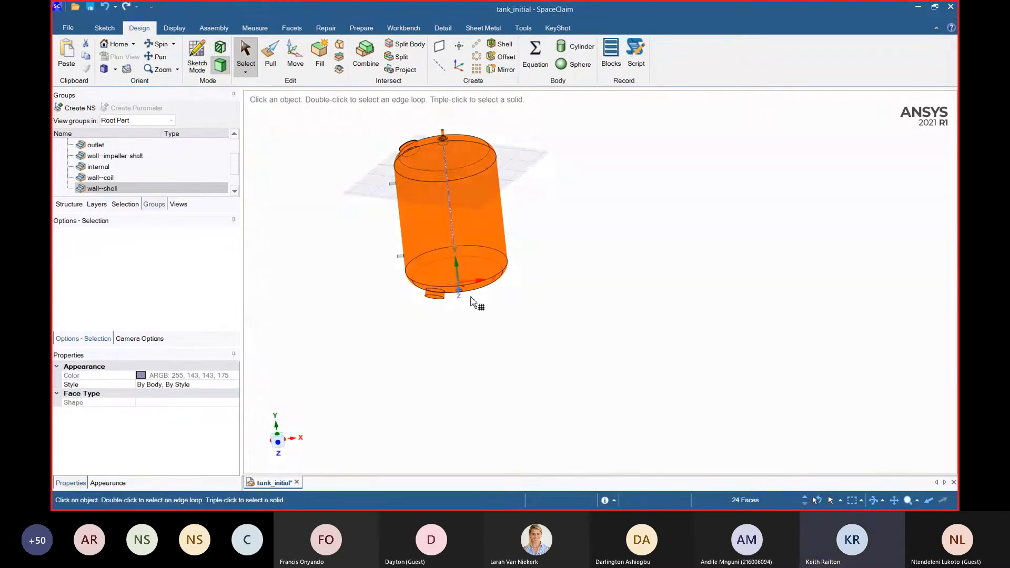
{"action": "left_click", "coordinate": [458, 290]}
{"action": "key", "text": "x"}
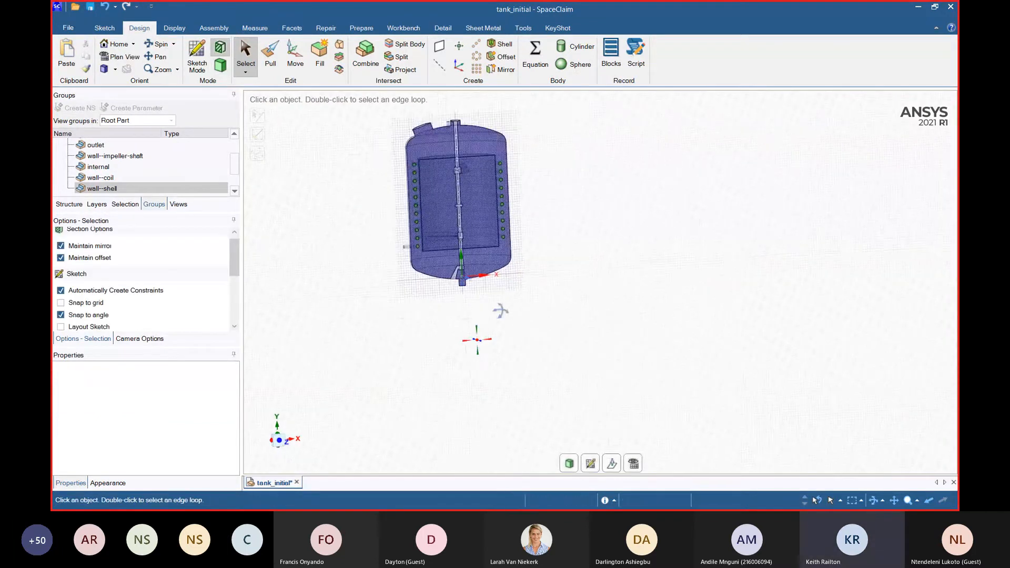
{"action": "scroll", "coordinate": [431, 158], "scroll_direction": "up", "scroll_amount": 3}
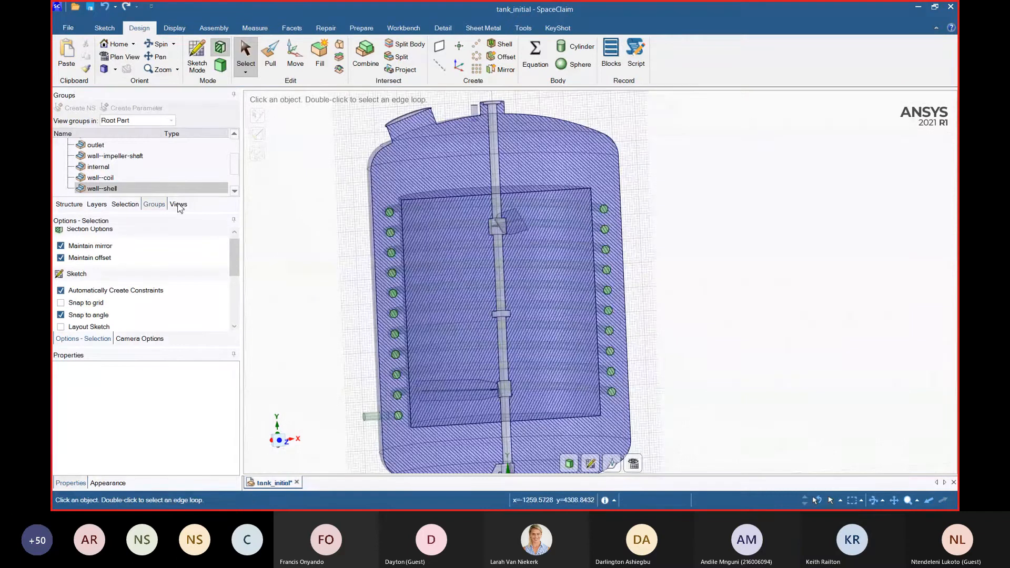
{"action": "left_click", "coordinate": [116, 190]}
{"action": "mouse_move", "coordinate": [316, 190]}
{"action": "middle_mouse_down"}
{"action": "mouse_move", "coordinate": [336, 210]}
{"action": "mouse_move", "coordinate": [363, 279]}
{"action": "mouse_move", "coordinate": [339, 207]}
{"action": "mouse_move", "coordinate": [326, 201]}
{"action": "middle_mouse_up"}
{"action": "left_click", "coordinate": [319, 197]}
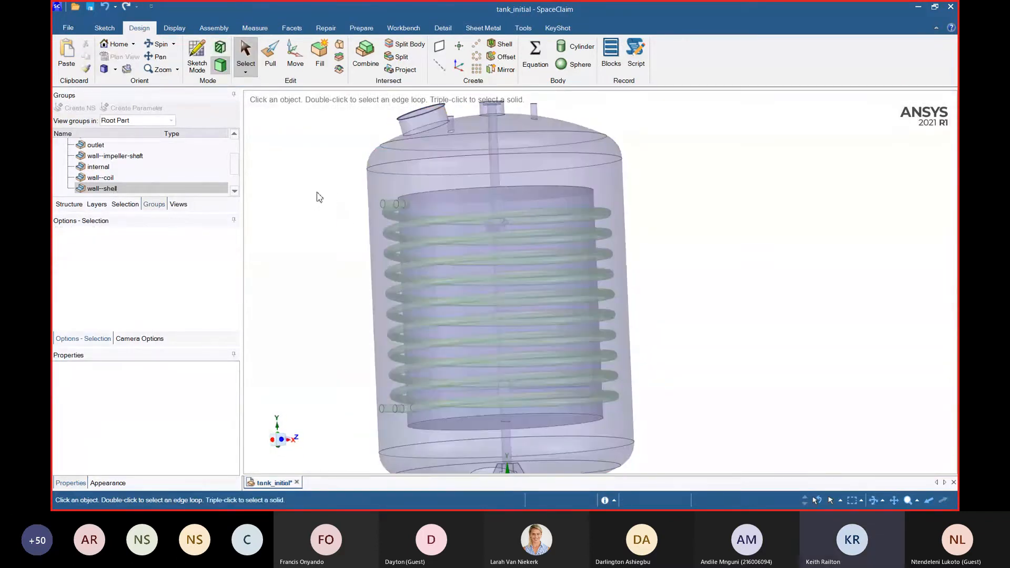
- Examine the tank's outer shell by highlighting its side wall, upper rounded edge and domed top faces
{"action": "scroll", "coordinate": [322, 211], "scroll_direction": "down", "scroll_amount": 2}
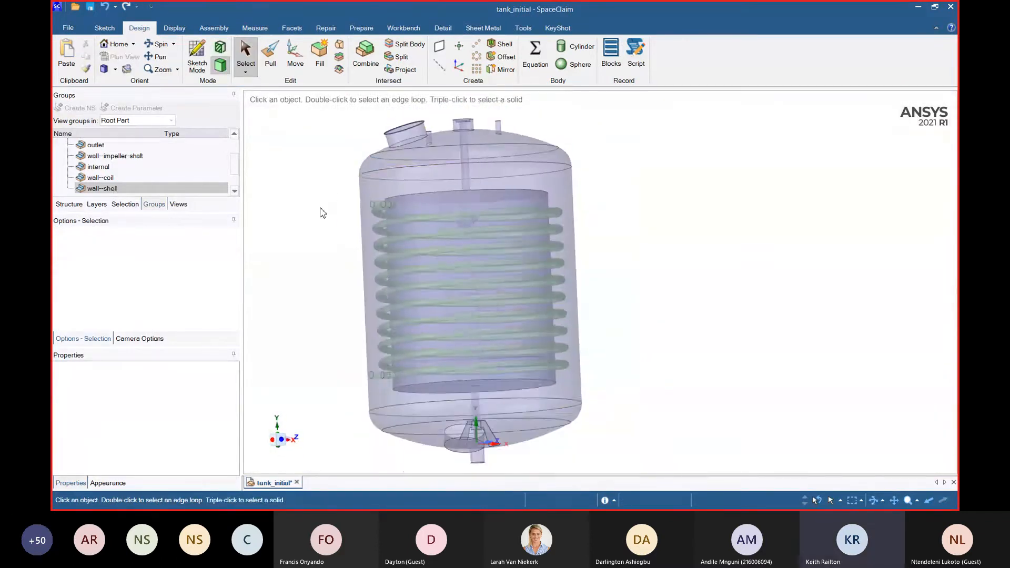
{"action": "left_click", "coordinate": [412, 181]}
{"action": "left_click", "coordinate": [414, 156], "text": "ctrl"}
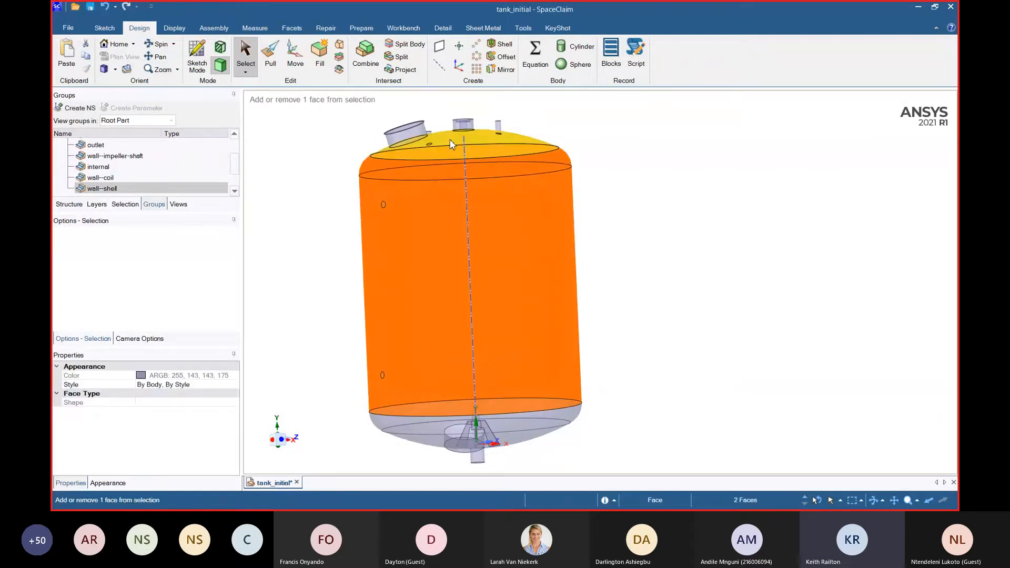
{"action": "left_click", "coordinate": [434, 143], "text": "ctrl"}
{"action": "left_click", "coordinate": [428, 140], "text": "ctrl"}
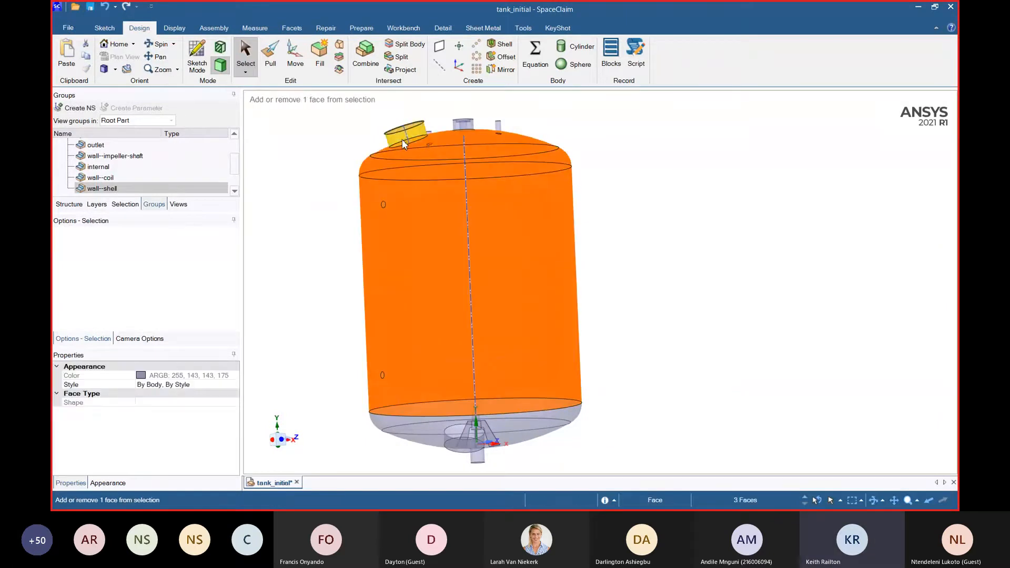
{"action": "middle_click_drag", "start_coordinate": [504, 224], "coordinate": [563, 327]}
{"action": "scroll", "coordinate": [348, 114], "scroll_direction": "up", "scroll_amount": 5}
{"action": "scroll", "coordinate": [425, 207], "scroll_direction": "down", "scroll_amount": 2}
{"action": "left_click", "coordinate": [832, 300]}
{"action": "scroll", "coordinate": [556, 290], "scroll_direction": "down", "scroll_amount": 3}
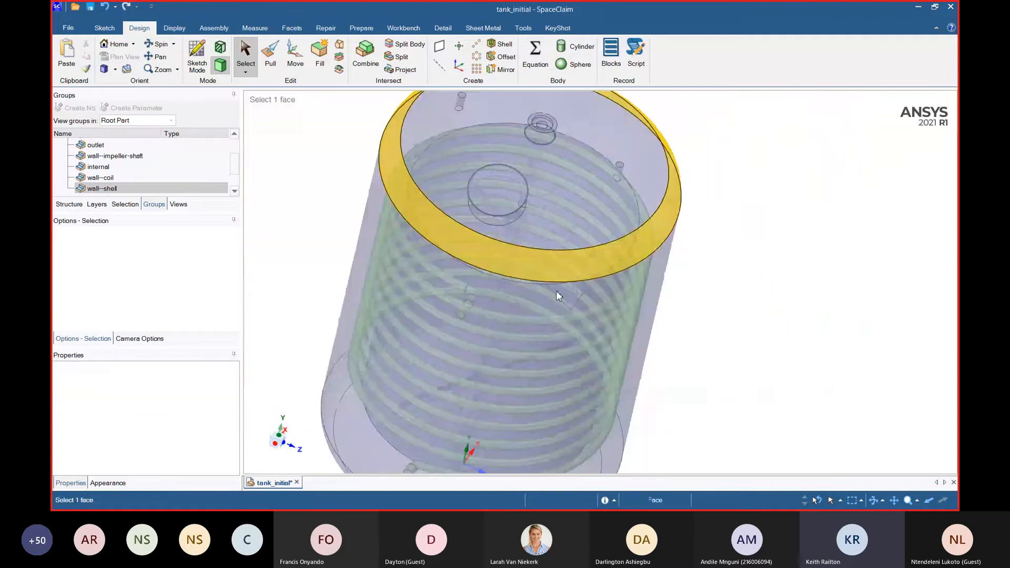
- Pull the thin stepped rim faces at the end of the tank's upper angled nozzle to flatten them
{"action": "scroll", "coordinate": [453, 152], "scroll_direction": "up", "scroll_amount": 7}
{"action": "middle_click_drag", "start_coordinate": [484, 232], "coordinate": [447, 142]}
{"action": "scroll", "coordinate": [417, 205], "scroll_direction": "up", "scroll_amount": 3}
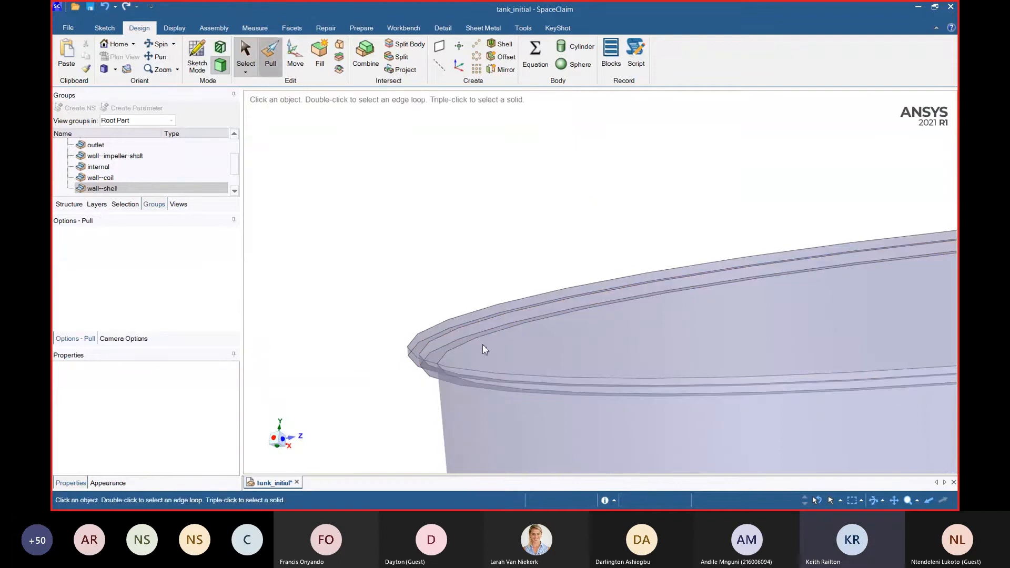
{"action": "key", "text": "p"}
{"action": "left_click", "coordinate": [428, 363]}
{"action": "left_click_drag", "start_coordinate": [428, 363], "coordinate": [430, 306]}
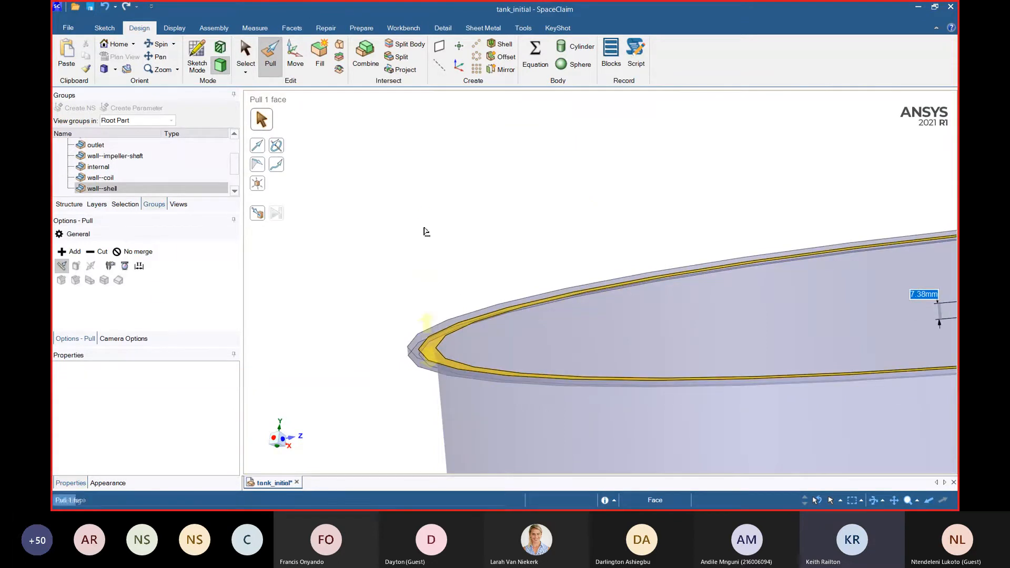
{"action": "left_click_drag", "start_coordinate": [426, 232], "coordinate": [426, 221]}
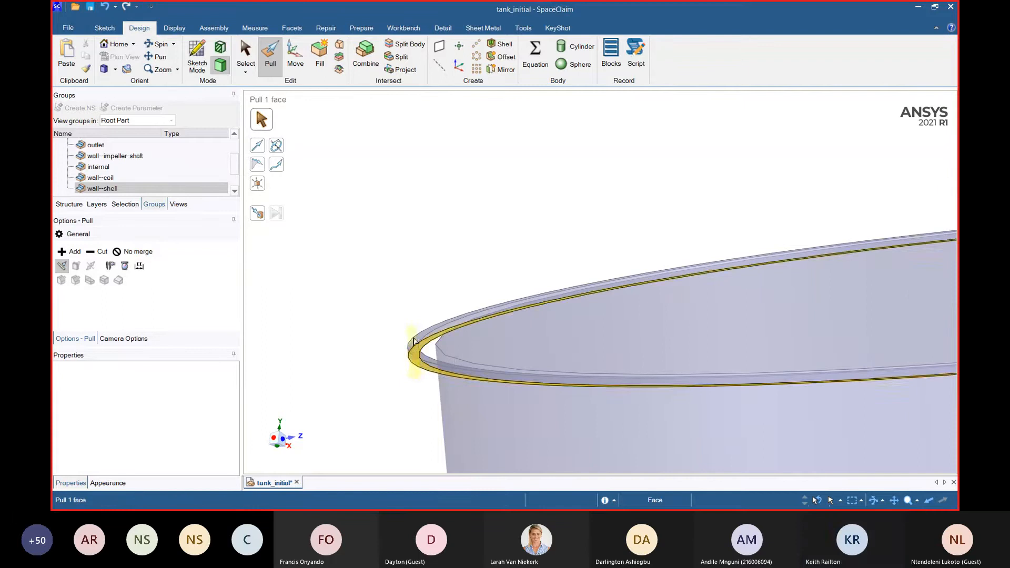
{"action": "key", "text": "ctrl+z"}
- Examine the tank's upper and lower nozzles for remaining stepped rims
{"action": "scroll", "coordinate": [351, 164], "scroll_direction": "down", "scroll_amount": 3}
{"action": "scroll", "coordinate": [420, 239], "scroll_direction": "down", "scroll_amount": 8}
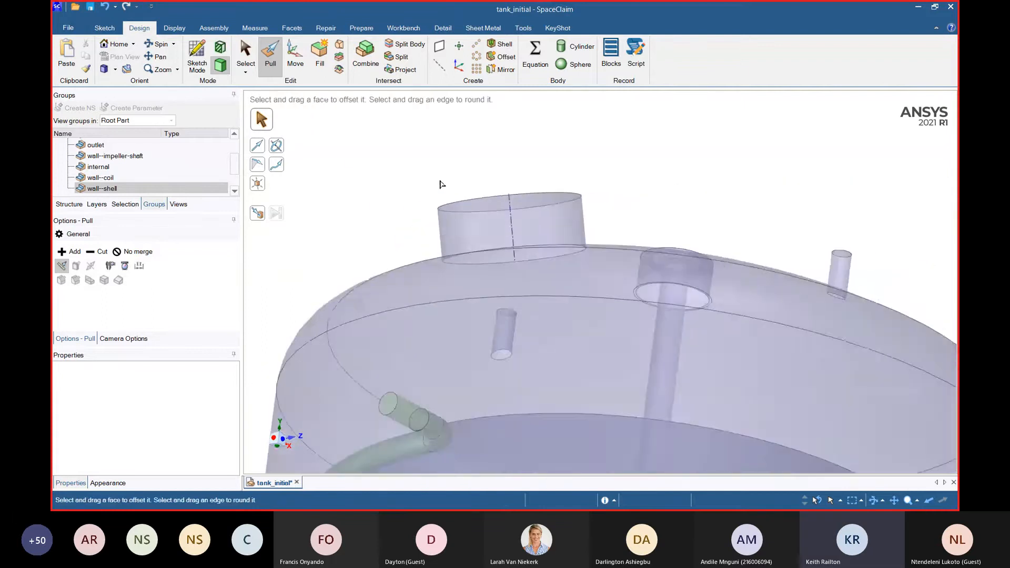
{"action": "scroll", "coordinate": [427, 357], "scroll_direction": "up", "scroll_amount": 5}
{"action": "middle_click_drag", "start_coordinate": [487, 284], "coordinate": [651, 222]}
{"action": "scroll", "coordinate": [605, 226], "scroll_direction": "up", "scroll_amount": 3}
{"action": "scroll", "coordinate": [497, 350], "scroll_direction": "down", "scroll_amount": 5}
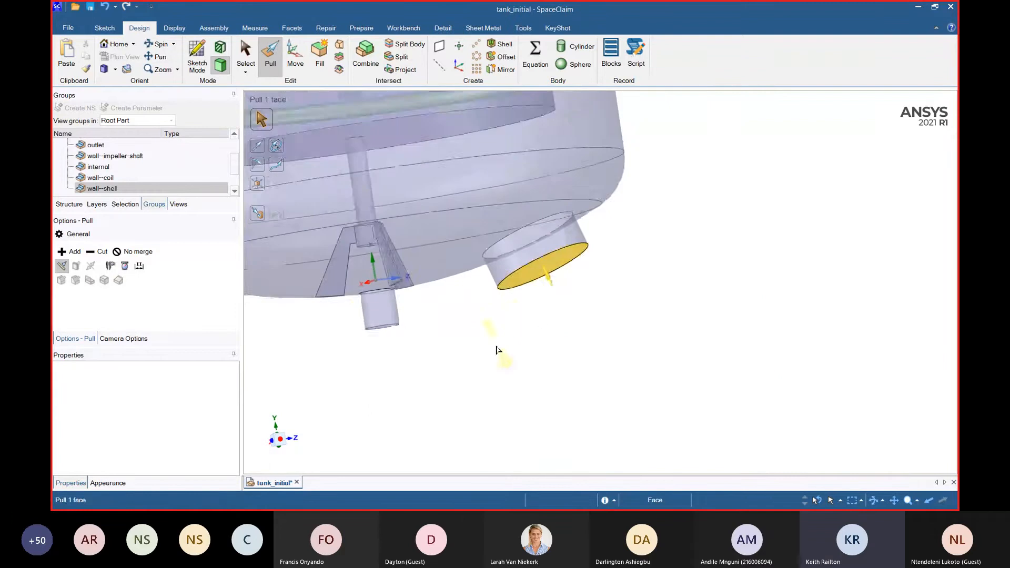
{"action": "scroll", "coordinate": [423, 322], "scroll_direction": "up", "scroll_amount": 5}
{"action": "scroll", "coordinate": [421, 319], "scroll_direction": "up", "scroll_amount": 6}
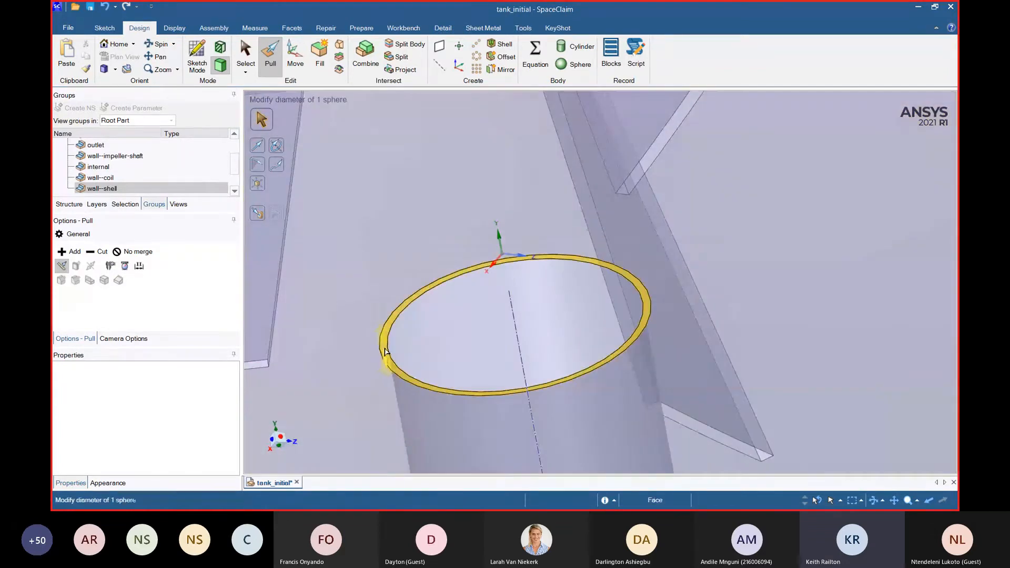
{"action": "left_click", "coordinate": [386, 352]}
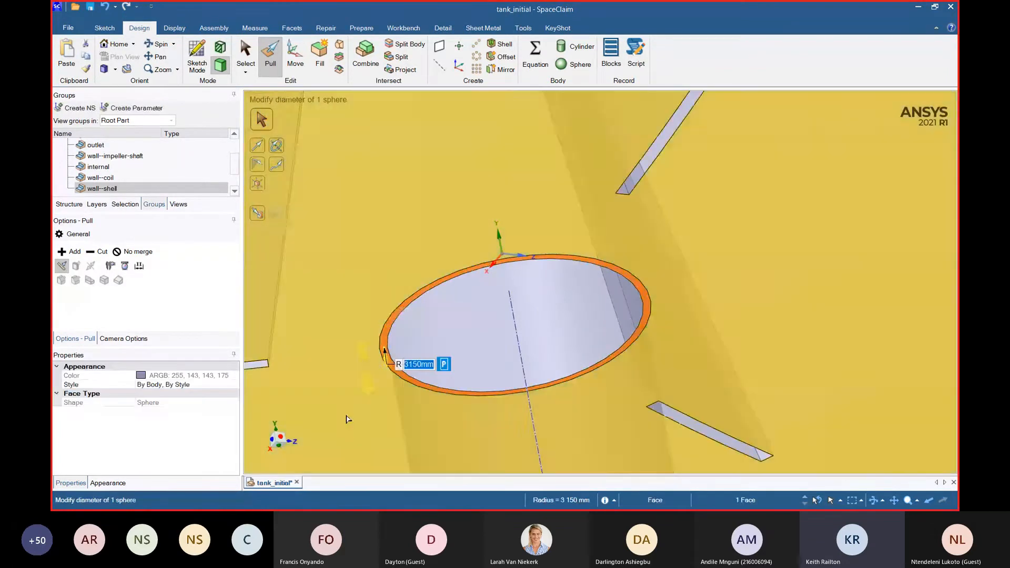
{"action": "middle_click_drag", "start_coordinate": [387, 361], "coordinate": [486, 362]}
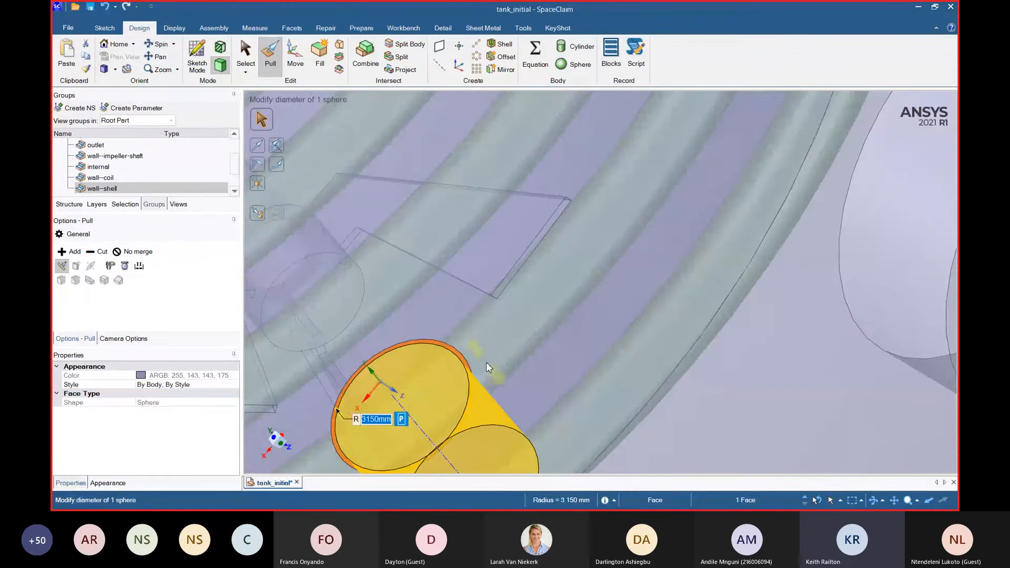
{"action": "key", "text": "Escape"}
{"action": "scroll", "coordinate": [369, 403], "scroll_direction": "up", "scroll_amount": 3}
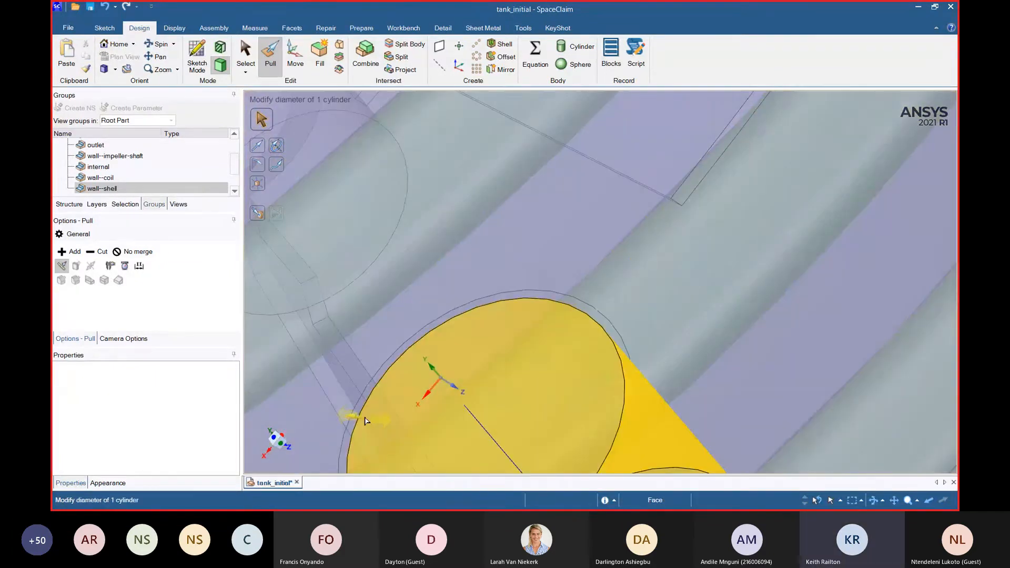
{"action": "scroll", "coordinate": [362, 416], "scroll_direction": "down", "scroll_amount": 3}
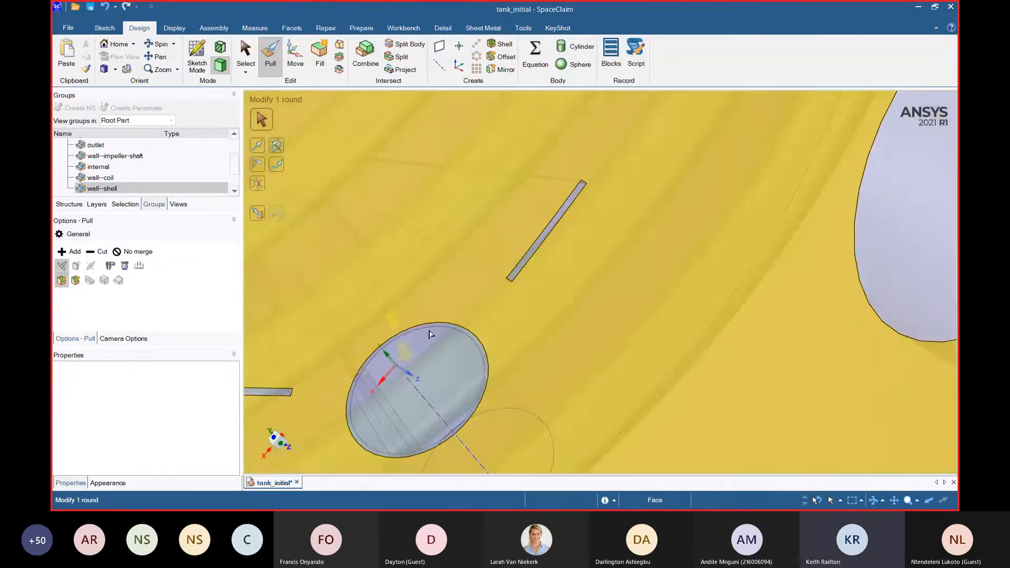
- Pull the thin stepped rim at the inner end of the tank's bottom central nozzle to flatten it
{"action": "mouse_move", "coordinate": [408, 353]}
{"action": "middle_mouse_down"}
{"action": "mouse_move", "coordinate": [507, 331]}
{"action": "mouse_move", "coordinate": [524, 278]}
{"action": "mouse_move", "coordinate": [476, 203]}
{"action": "mouse_move", "coordinate": [419, 149]}
{"action": "mouse_move", "coordinate": [410, 119]}
{"action": "mouse_move", "coordinate": [529, 304]}
{"action": "mouse_move", "coordinate": [518, 289]}
{"action": "middle_mouse_up"}
{"action": "scroll", "coordinate": [471, 266], "scroll_direction": "up", "scroll_amount": 5}
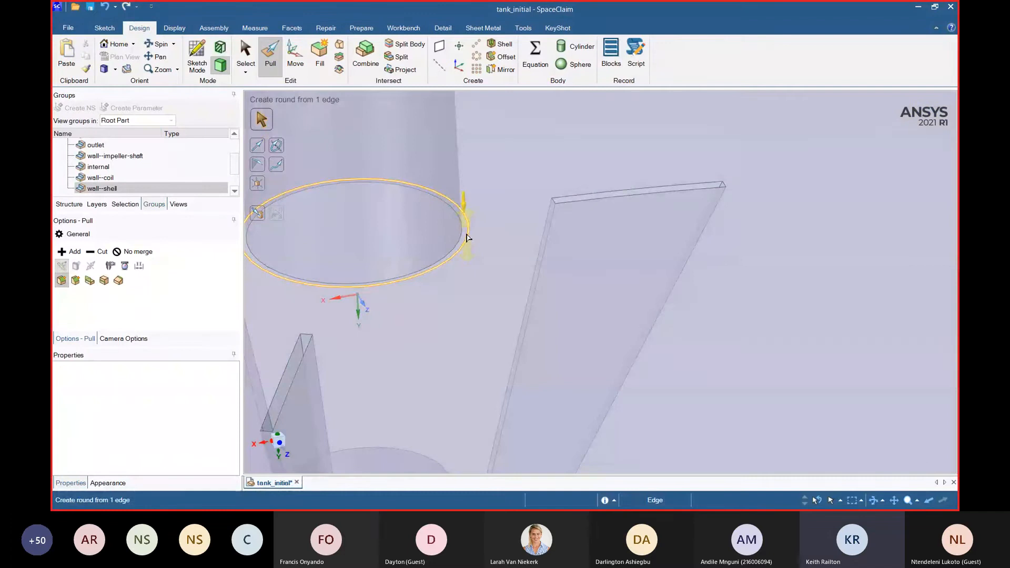
{"action": "left_click", "coordinate": [465, 238]}
{"action": "key", "text": "Escape"}
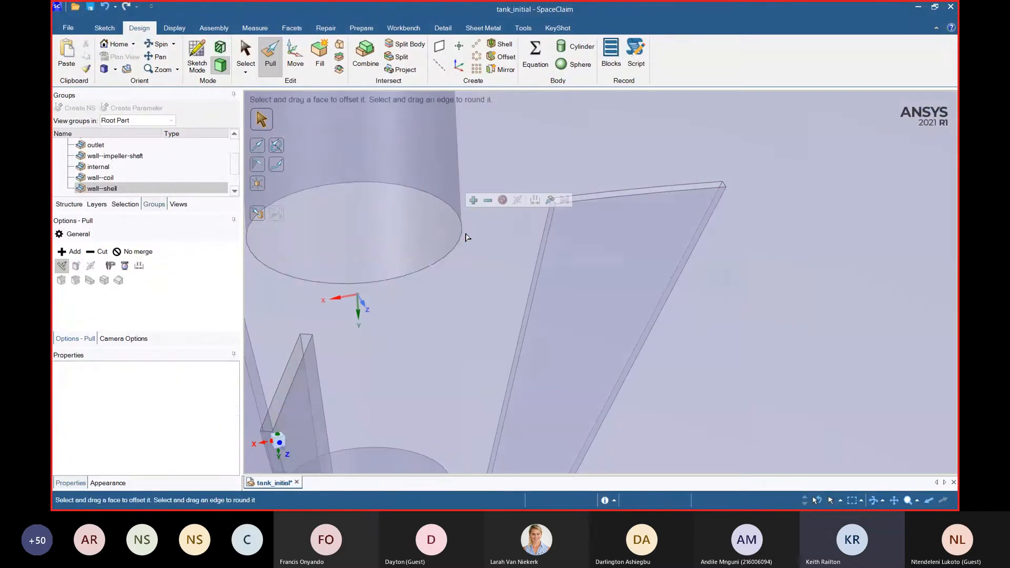
- Pull the thin ring face at the inner end of the top central nozzle around the impeller shaft to flatten it
{"action": "scroll", "coordinate": [420, 221], "scroll_direction": "down", "scroll_amount": 10}
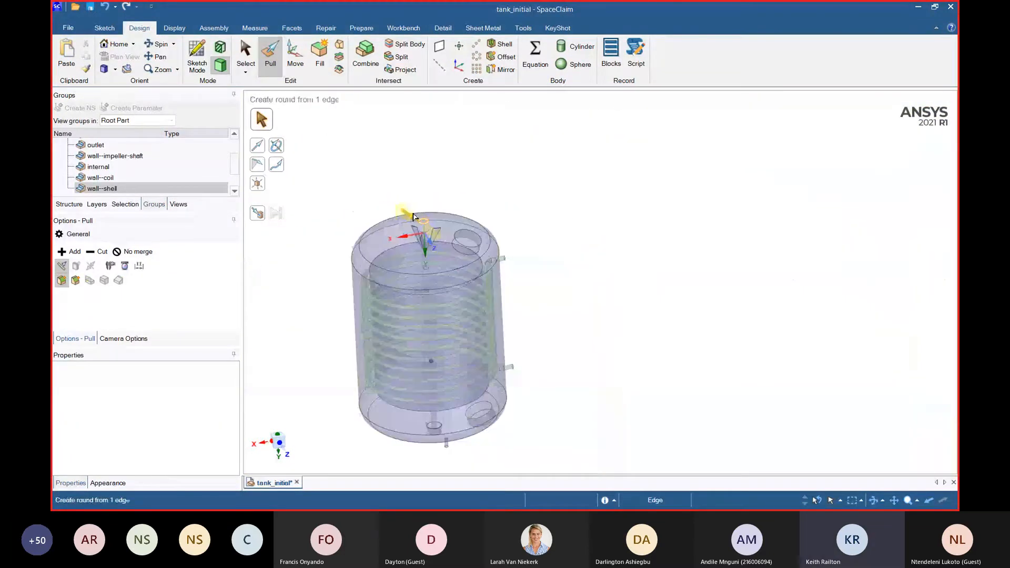
{"action": "scroll", "coordinate": [458, 361], "scroll_direction": "up", "scroll_amount": 10}
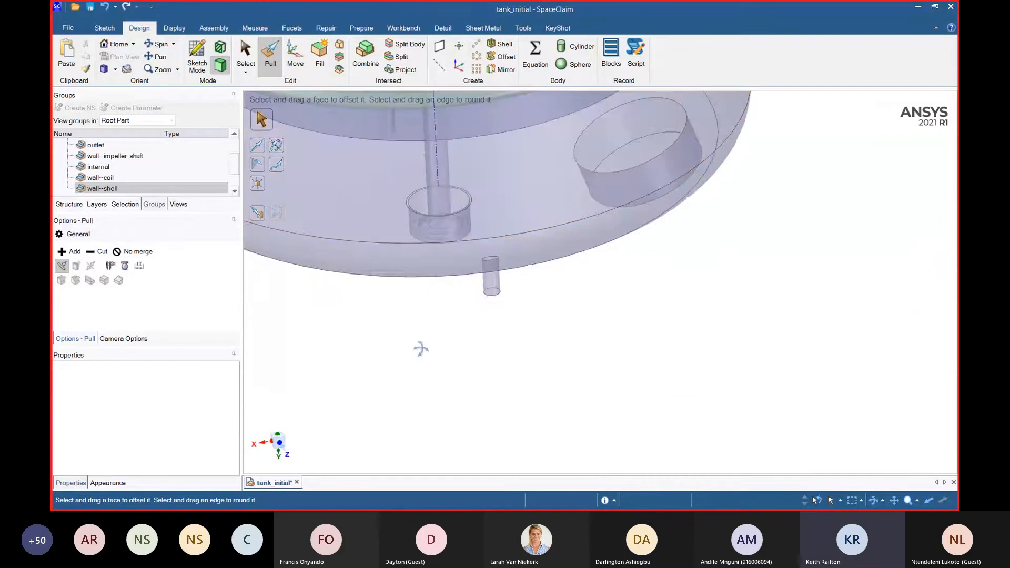
{"action": "scroll", "coordinate": [400, 436], "scroll_direction": "up", "scroll_amount": 5}
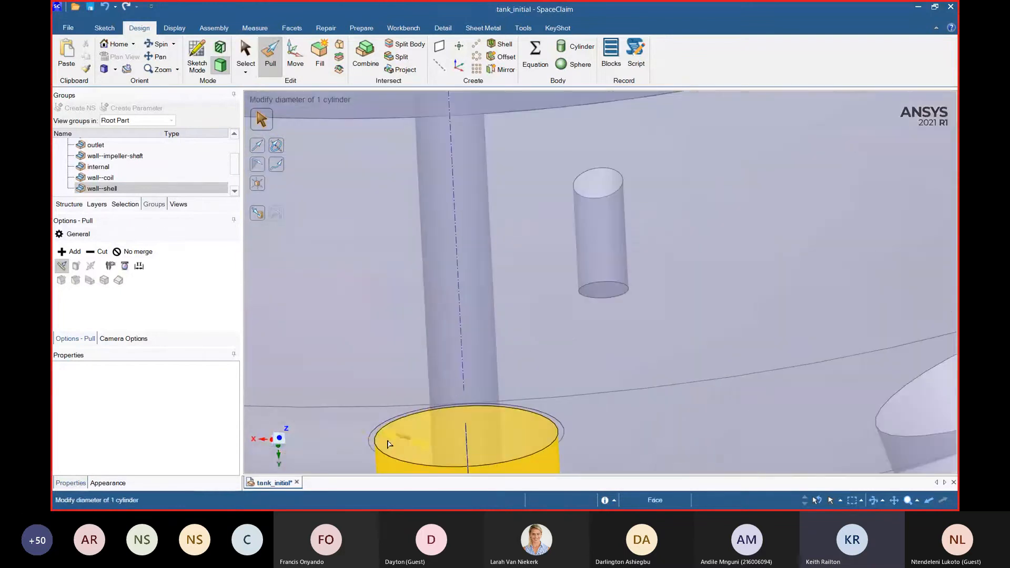
{"action": "left_click", "coordinate": [372, 446]}
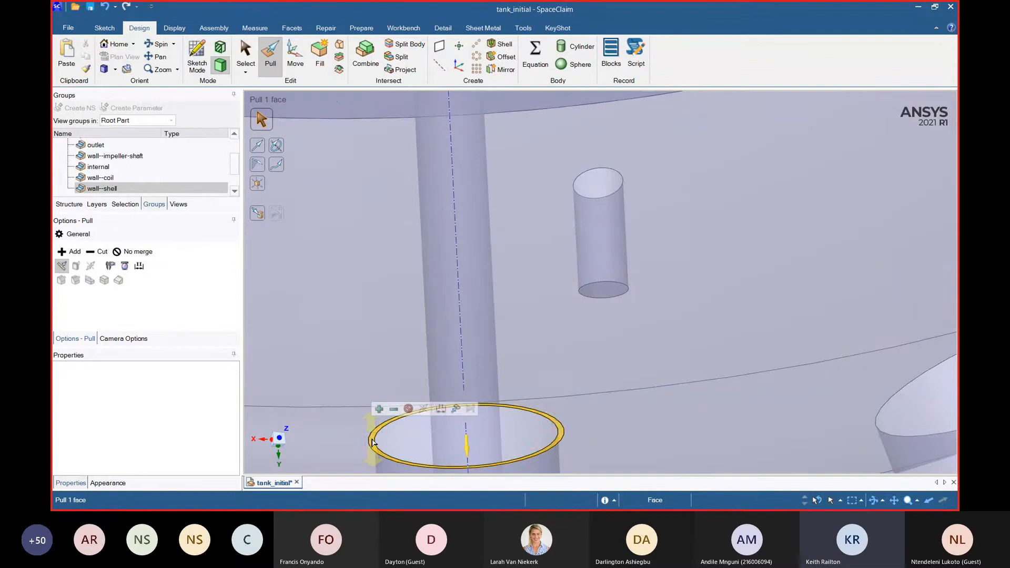
{"action": "left_click", "coordinate": [373, 444]}
{"action": "key", "text": "Escape"}
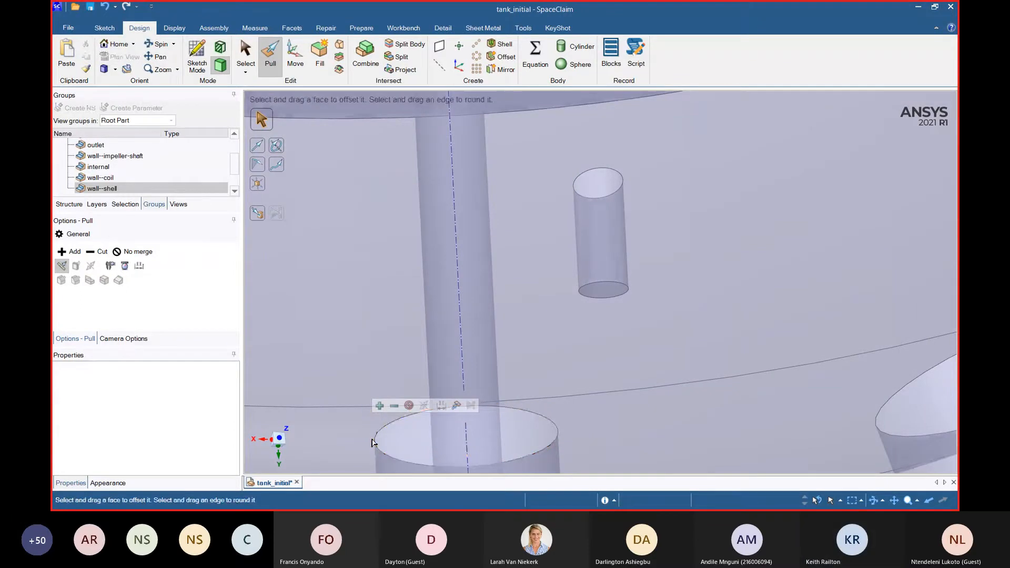
- Check the faces in the wall--shell, wall--coil, internal, wall--impeller-shaft and outlet named selections on the whole tank
{"action": "scroll", "coordinate": [371, 443], "scroll_direction": "down", "scroll_amount": 5}
{"action": "left_click", "coordinate": [69, 204]}
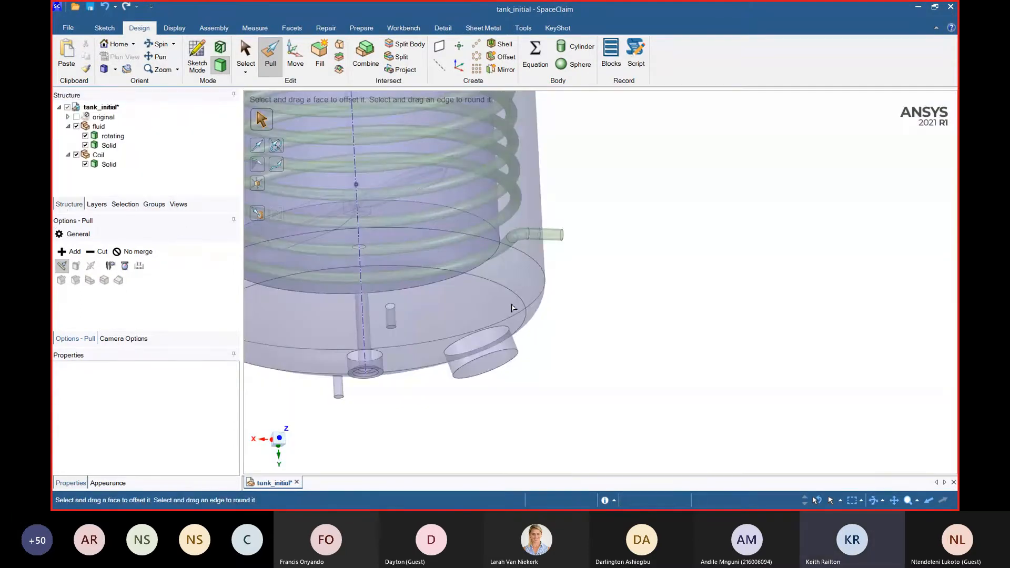
{"action": "scroll", "coordinate": [633, 362], "scroll_direction": "down", "scroll_amount": 3}
{"action": "mouse_move", "coordinate": [681, 282]}
{"action": "middle_mouse_down"}
{"action": "mouse_move", "coordinate": [703, 351]}
{"action": "mouse_move", "coordinate": [708, 286]}
{"action": "mouse_move", "coordinate": [692, 207]}
{"action": "mouse_move", "coordinate": [708, 410]}
{"action": "mouse_move", "coordinate": [704, 402]}
{"action": "middle_mouse_up"}
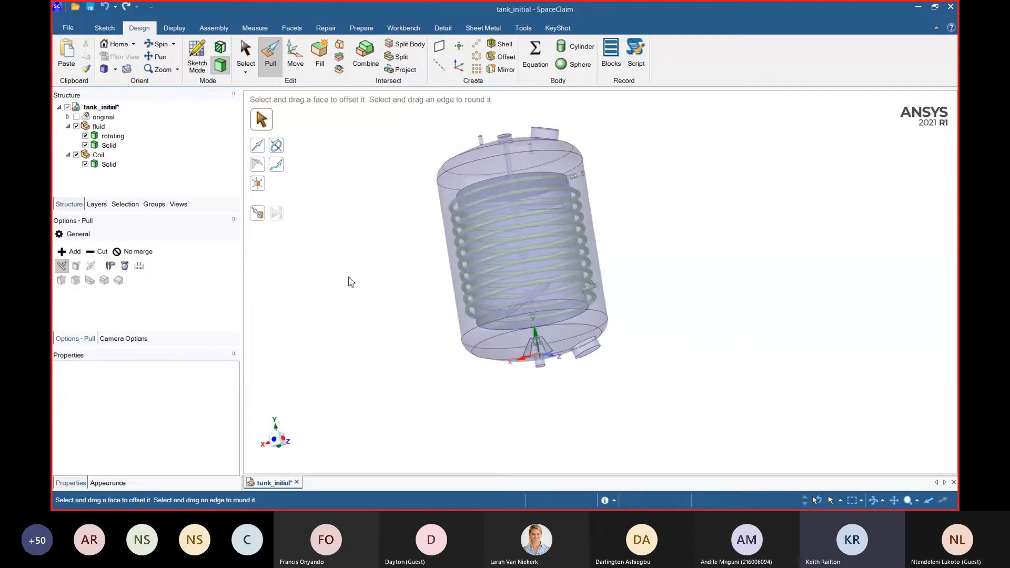
{"action": "left_click", "coordinate": [154, 204]}
{"action": "left_click", "coordinate": [102, 189]}
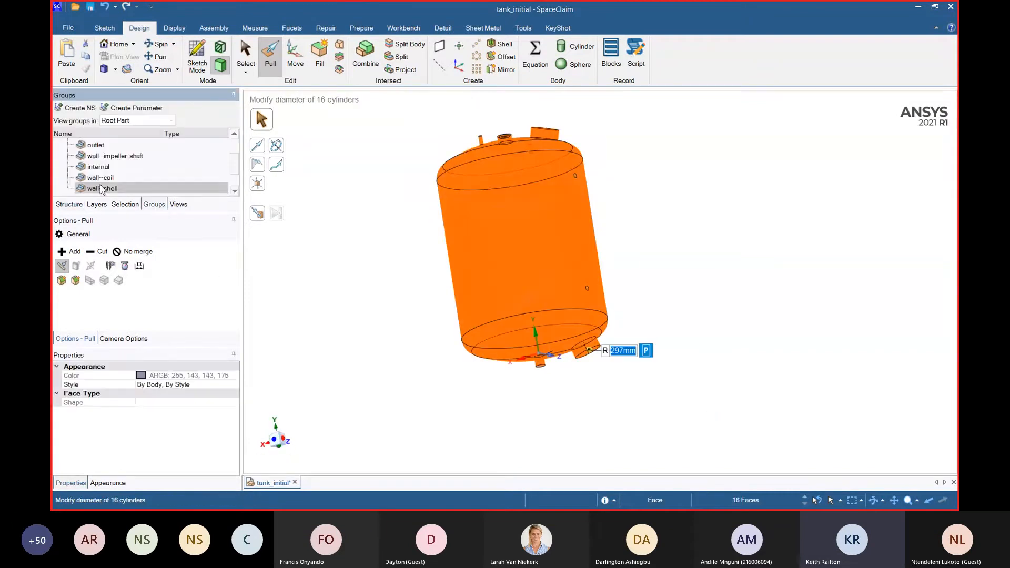
{"action": "left_click", "coordinate": [108, 179]}
{"action": "left_click", "coordinate": [108, 167]}
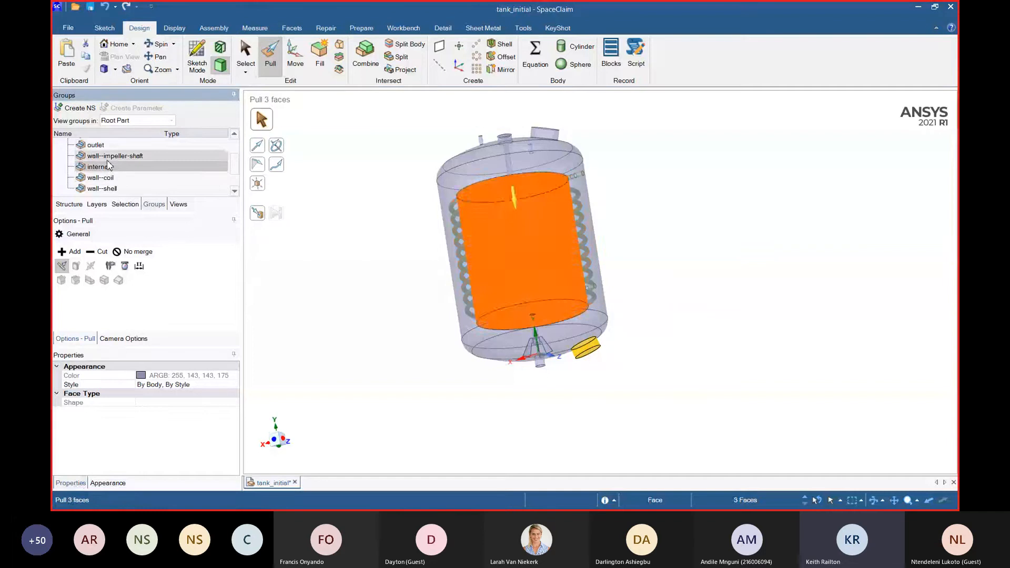
{"action": "left_click", "coordinate": [109, 157]}
{"action": "left_click", "coordinate": [105, 146]}
- Hide the Coil component and the outer fluid Solid, leaving only the rotating body shown in front view
{"action": "left_click", "coordinate": [67, 206]}
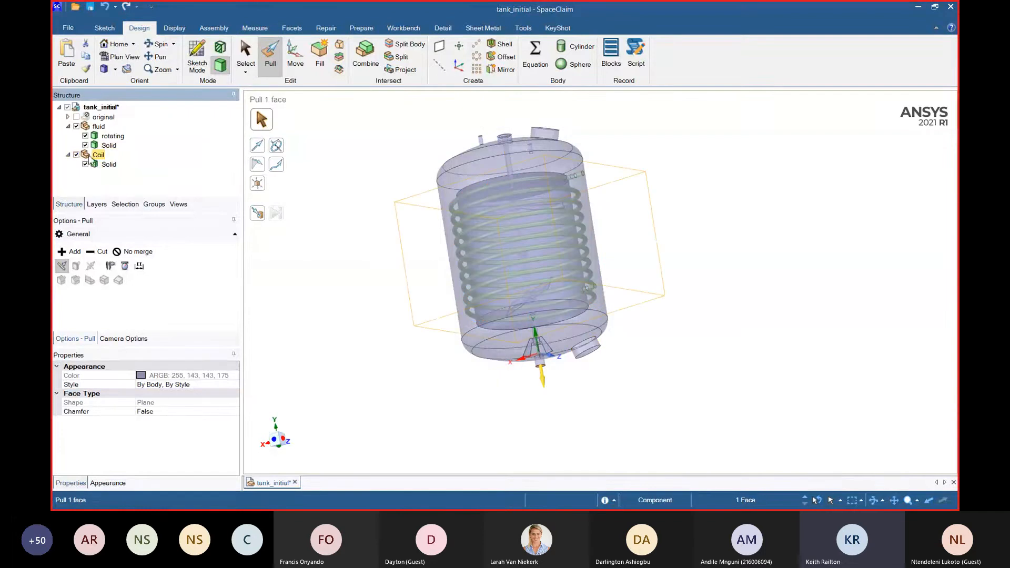
{"action": "left_click", "coordinate": [76, 155]}
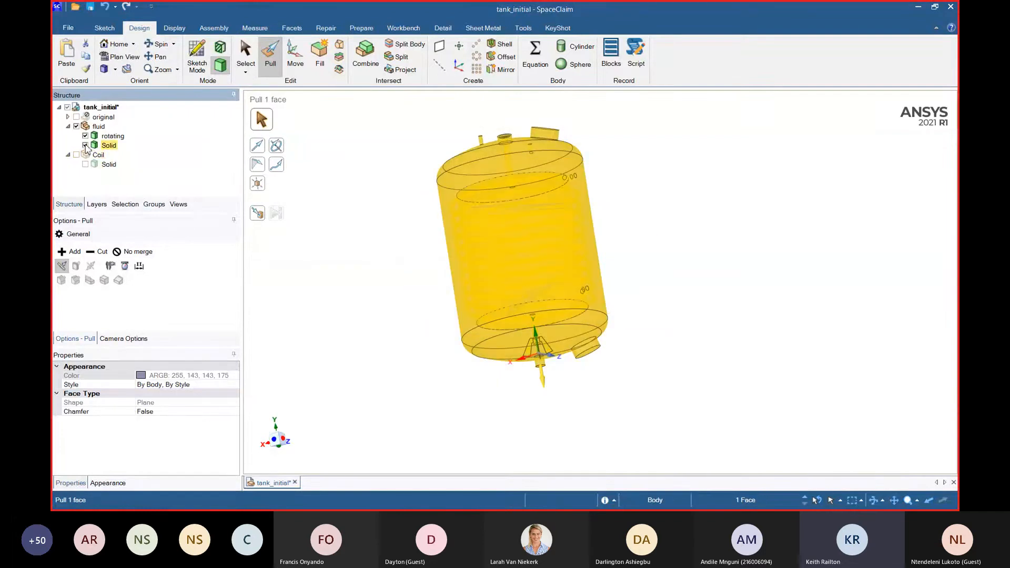
{"action": "left_click", "coordinate": [85, 145]}
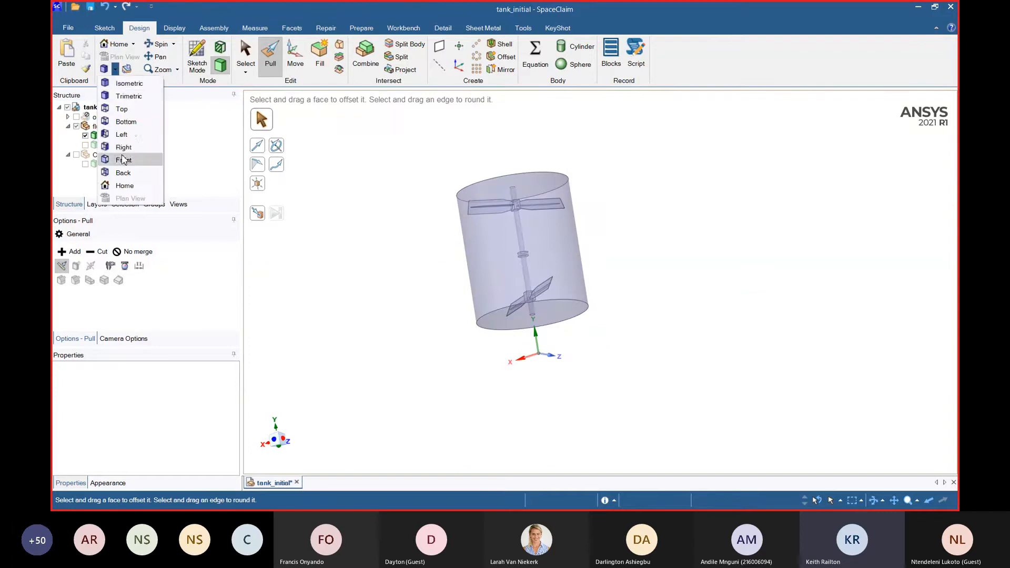
{"action": "left_click", "coordinate": [124, 160]}
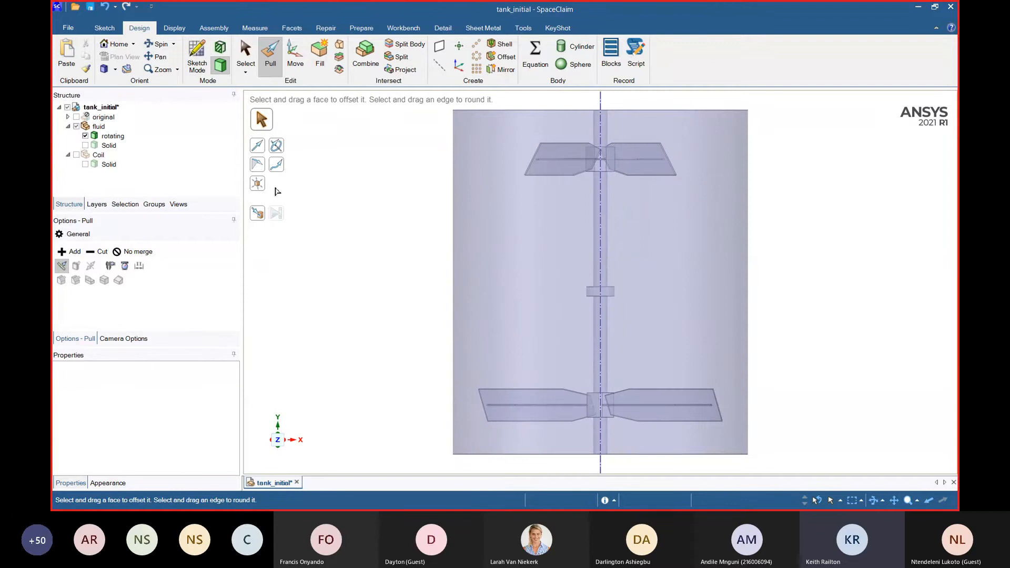
{"action": "left_click_drag", "start_coordinate": [404, 129], "coordinate": [810, 221]}
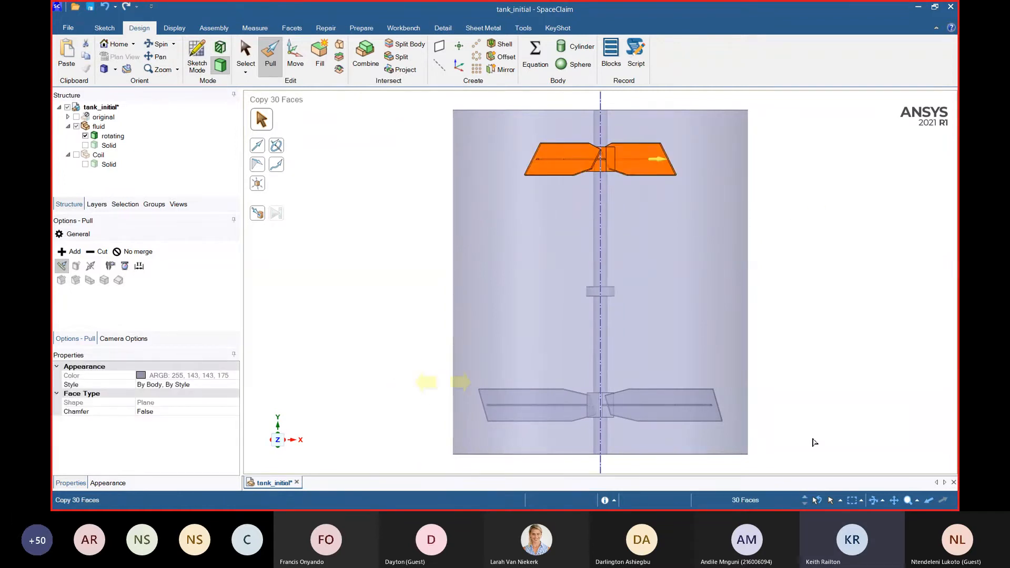
{"action": "key", "text": "space"}
{"action": "key", "text": "Return"}
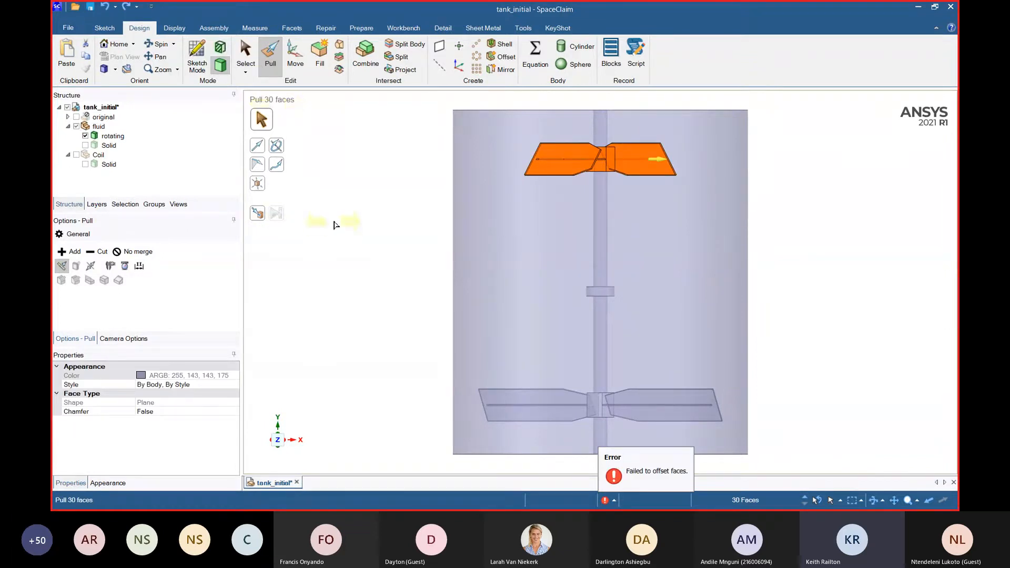
{"action": "key", "text": "Escape"}
- Create a named selection wall--impeller-blade from all faces of the upper and lower impellers in the rotating body
{"action": "left_click", "coordinate": [245, 52]}
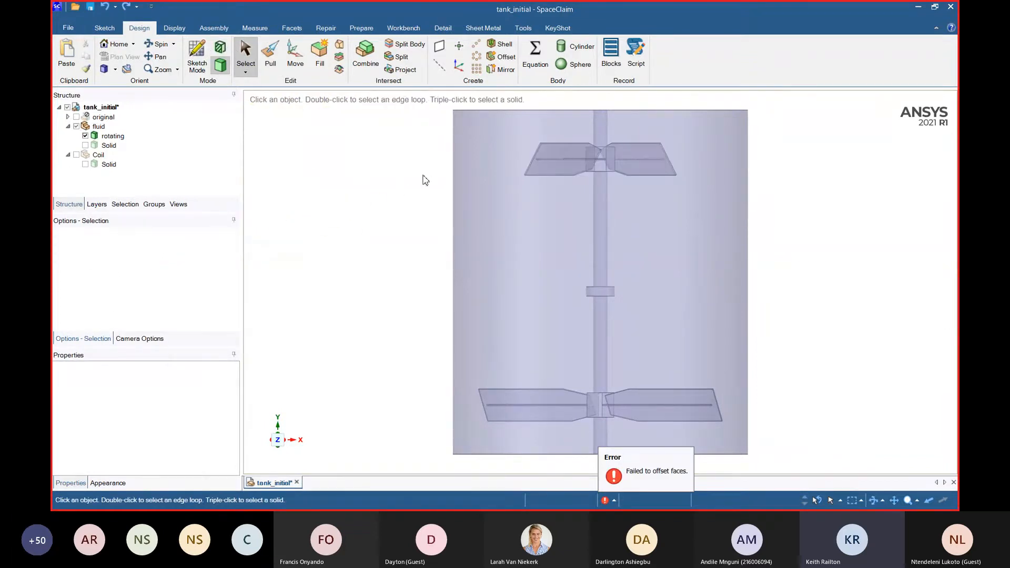
{"action": "left_click_drag", "start_coordinate": [415, 122], "coordinate": [864, 224]}
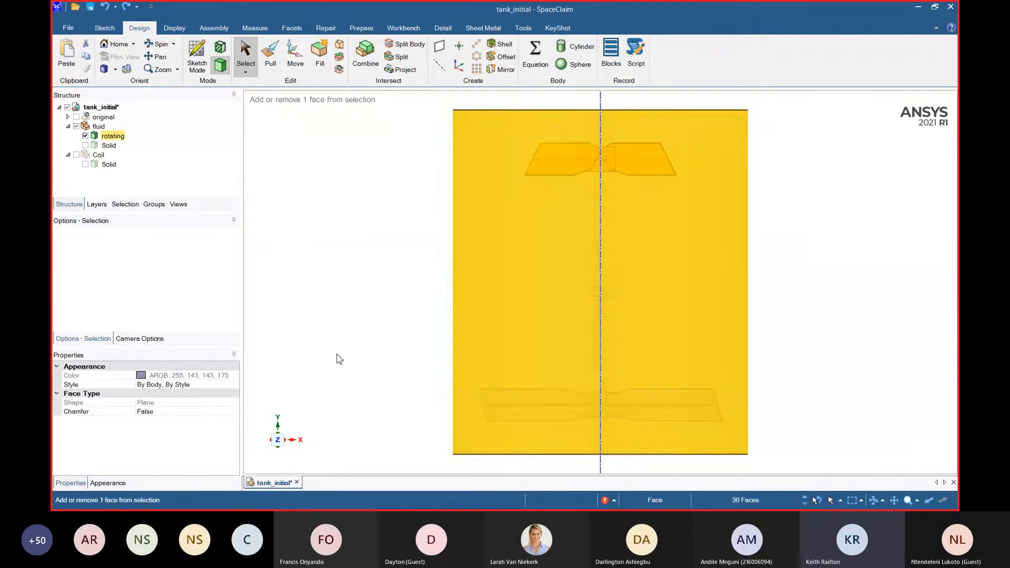
{"action": "left_click_drag", "start_coordinate": [356, 342], "coordinate": [873, 446], "text": "ctrl"}
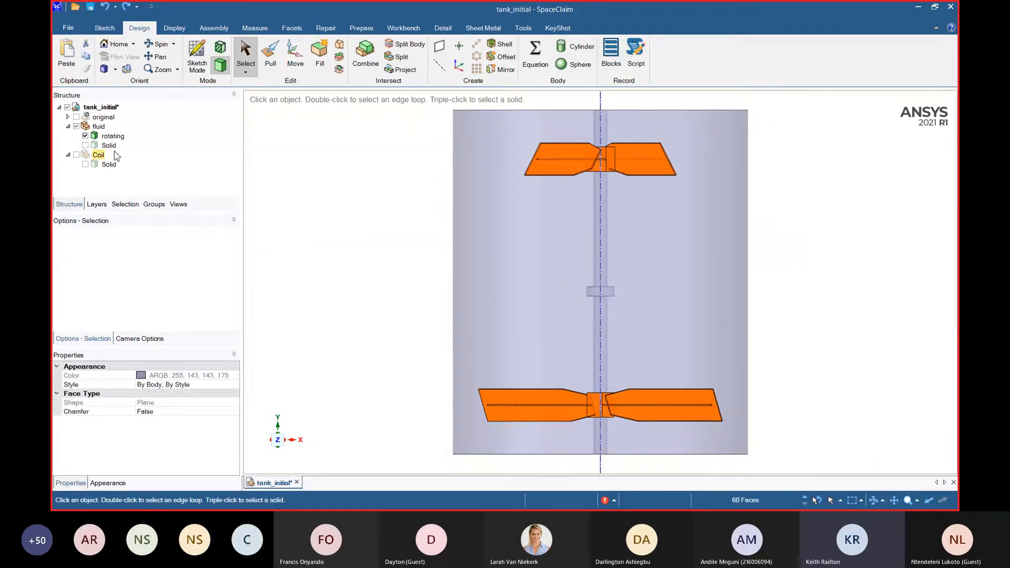
{"action": "left_click", "coordinate": [153, 204]}
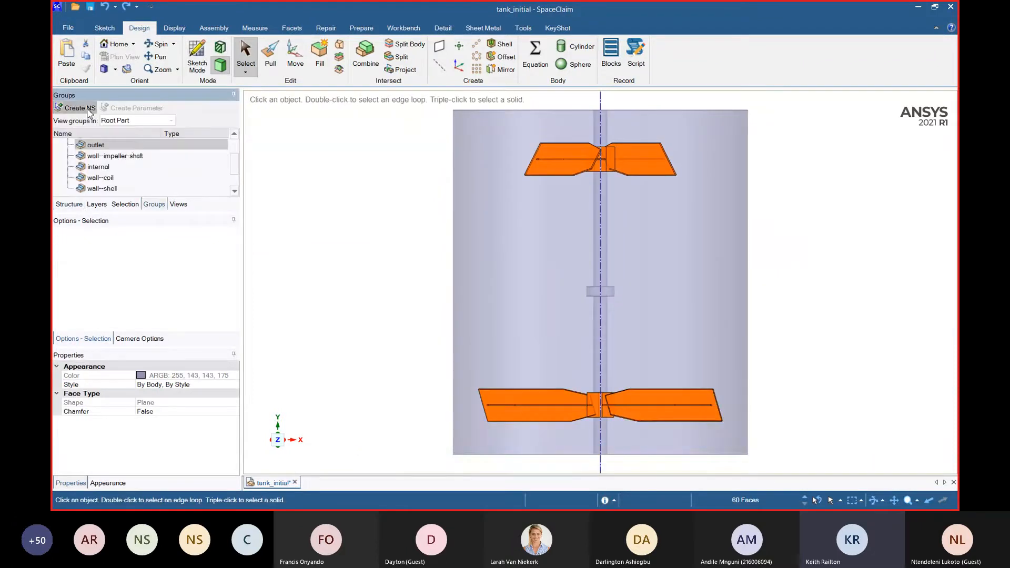
{"action": "left_click", "coordinate": [87, 109]}
{"action": "type", "text": "wall--im"}
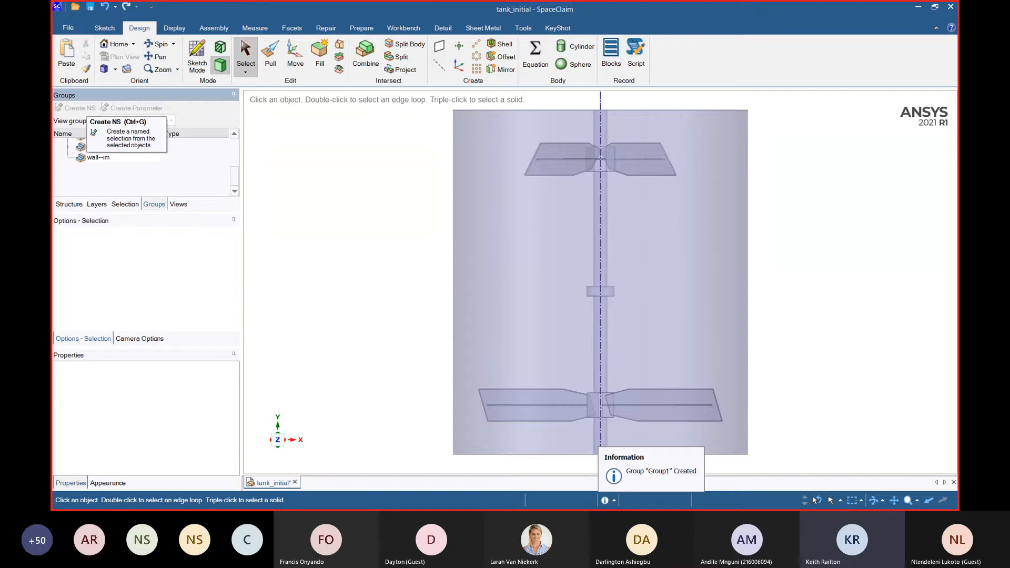
{"action": "type", "text": "peller-bl"}
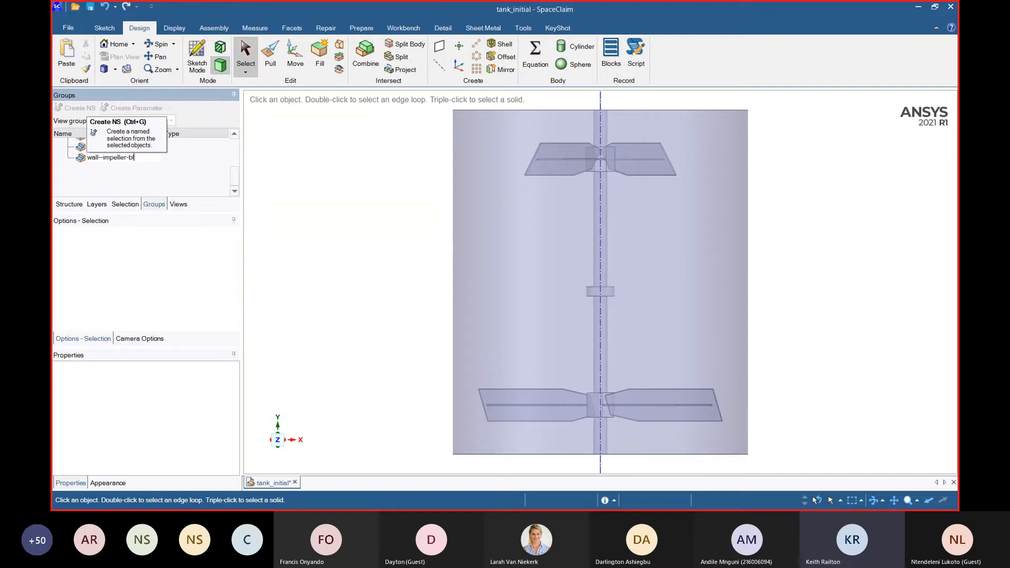
{"action": "type", "text": "ade"}
{"action": "key", "text": "Return"}
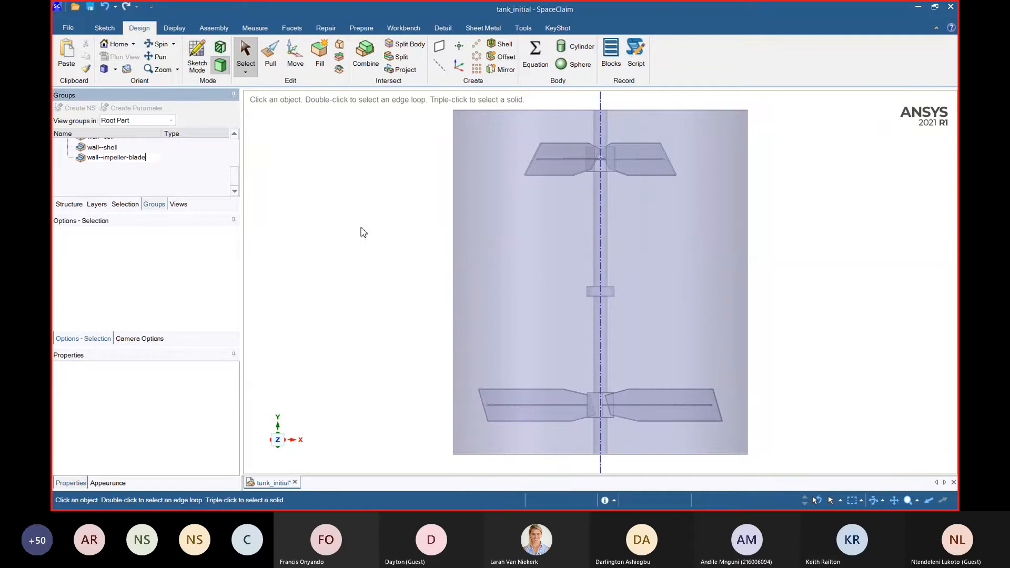
- Create a named selection wall--impeller-shaft-rotating from all shaft segment and collar faces inside the rotating body
{"action": "scroll", "coordinate": [600, 441], "scroll_direction": "up", "scroll_amount": 3}
{"action": "left_click", "coordinate": [594, 433]}
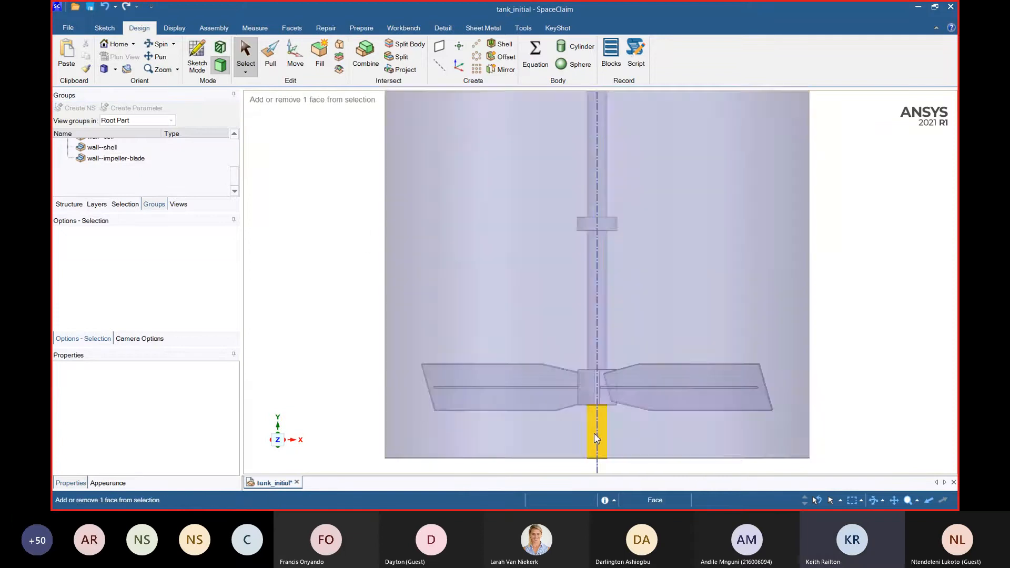
{"action": "left_click", "coordinate": [595, 362], "text": "ctrl"}
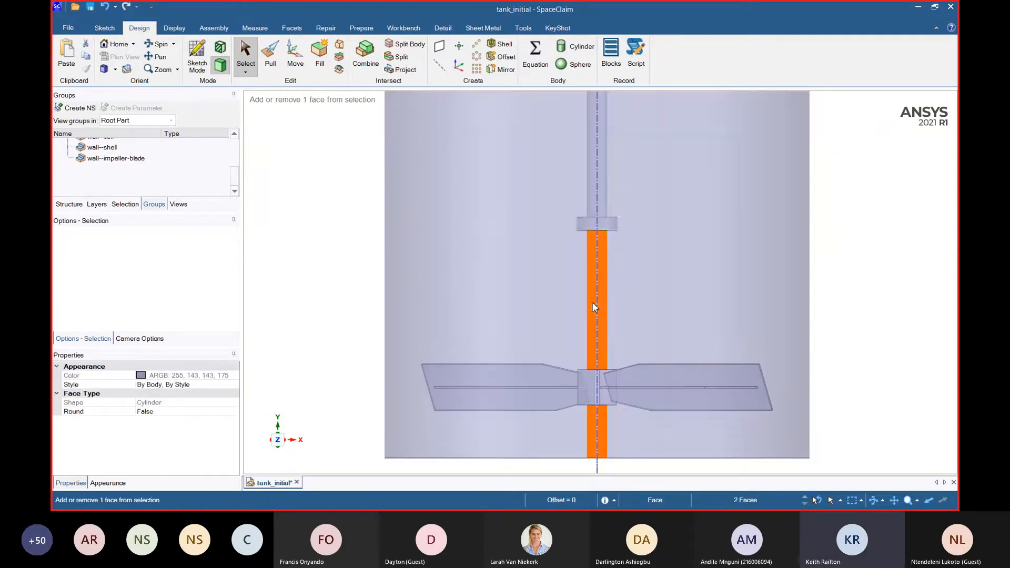
{"action": "left_click", "coordinate": [595, 223], "text": "ctrl"}
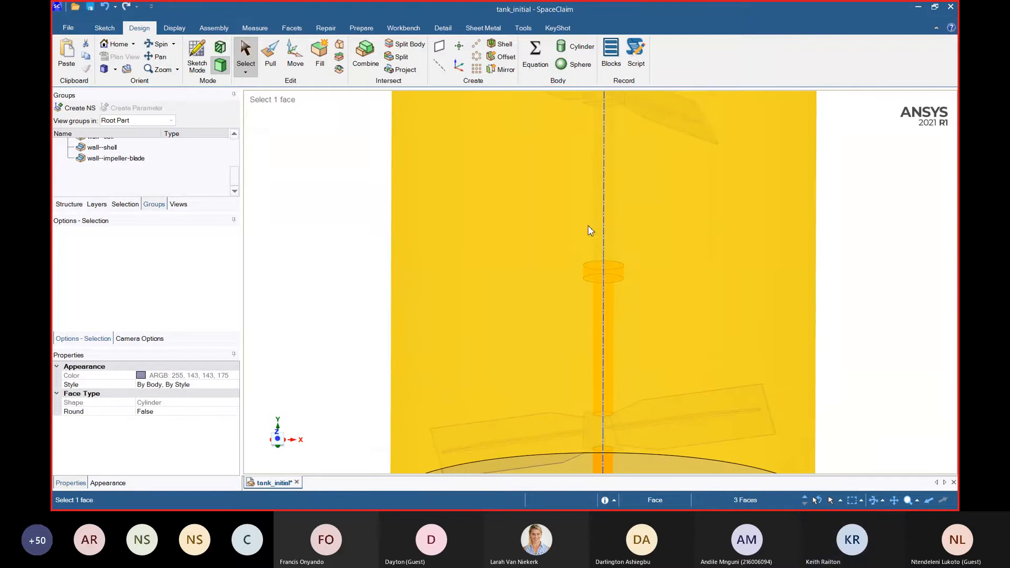
{"action": "scroll", "coordinate": [590, 232], "scroll_direction": "up", "scroll_amount": 5}
{"action": "left_click", "coordinate": [544, 270], "text": "ctrl"}
{"action": "scroll", "coordinate": [541, 237], "scroll_direction": "up", "scroll_amount": 5}
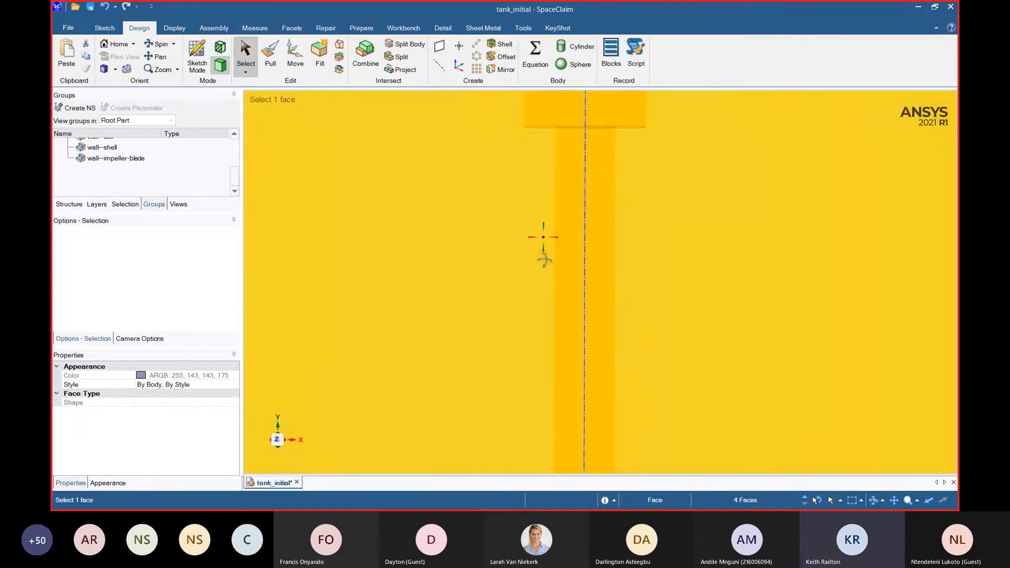
{"action": "scroll", "coordinate": [573, 245], "scroll_direction": "down", "scroll_amount": 5}
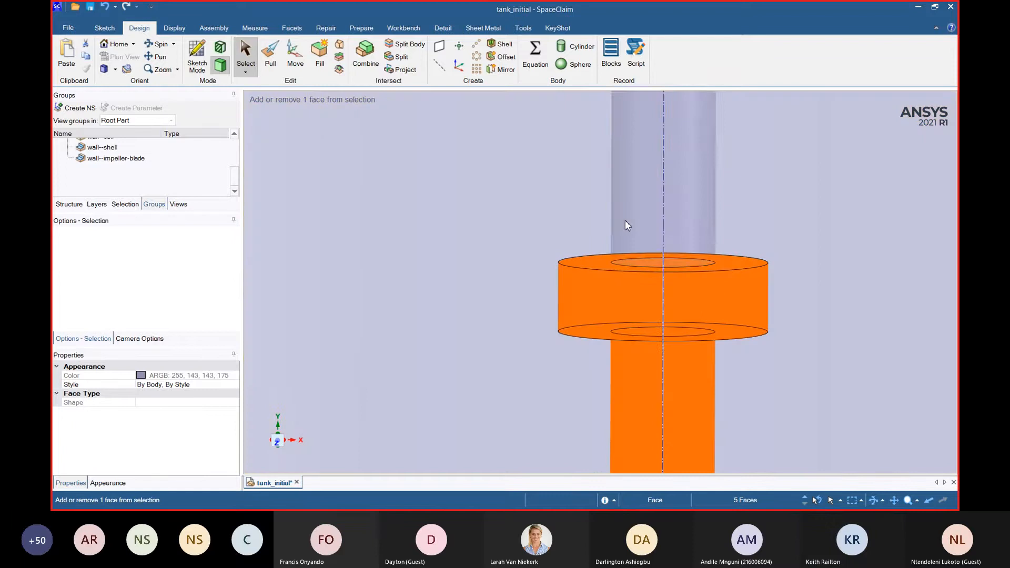
{"action": "left_click", "coordinate": [628, 220], "text": "ctrl"}
{"action": "scroll", "coordinate": [571, 399], "scroll_direction": "up", "scroll_amount": 5}
{"action": "scroll", "coordinate": [605, 229], "scroll_direction": "down", "scroll_amount": 5}
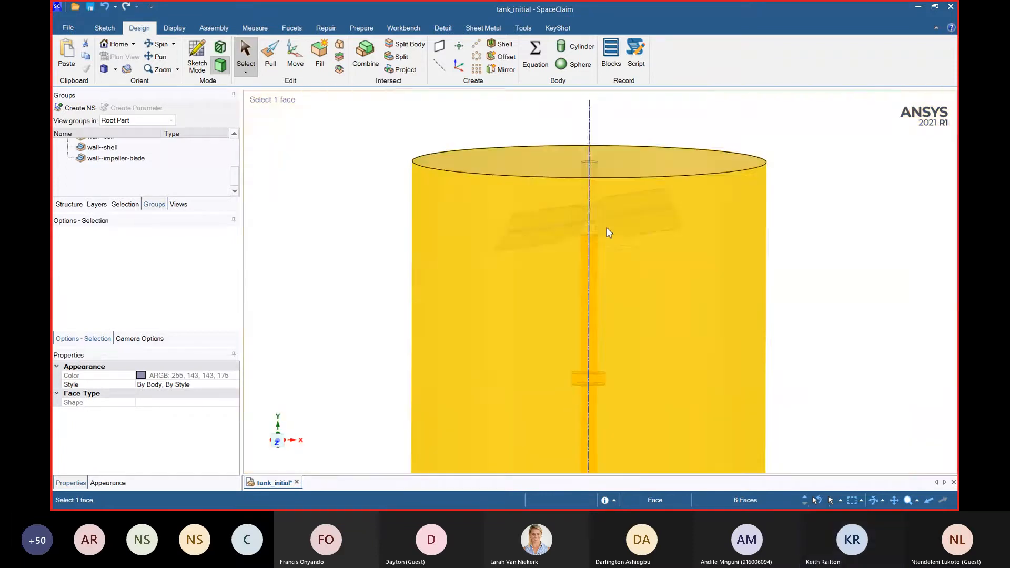
{"action": "left_click", "coordinate": [572, 171], "text": "ctrl"}
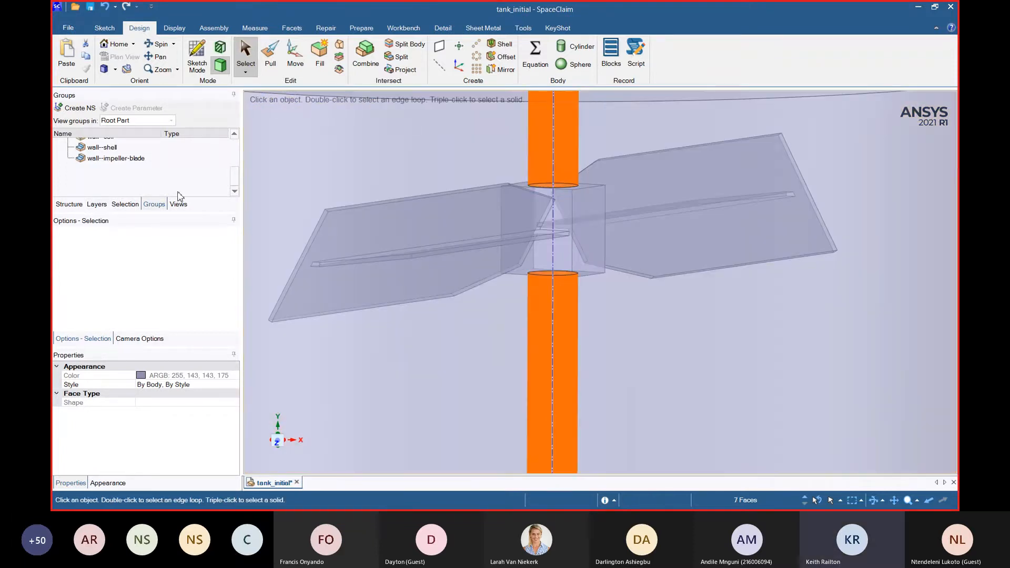
{"action": "left_click", "coordinate": [58, 108]}
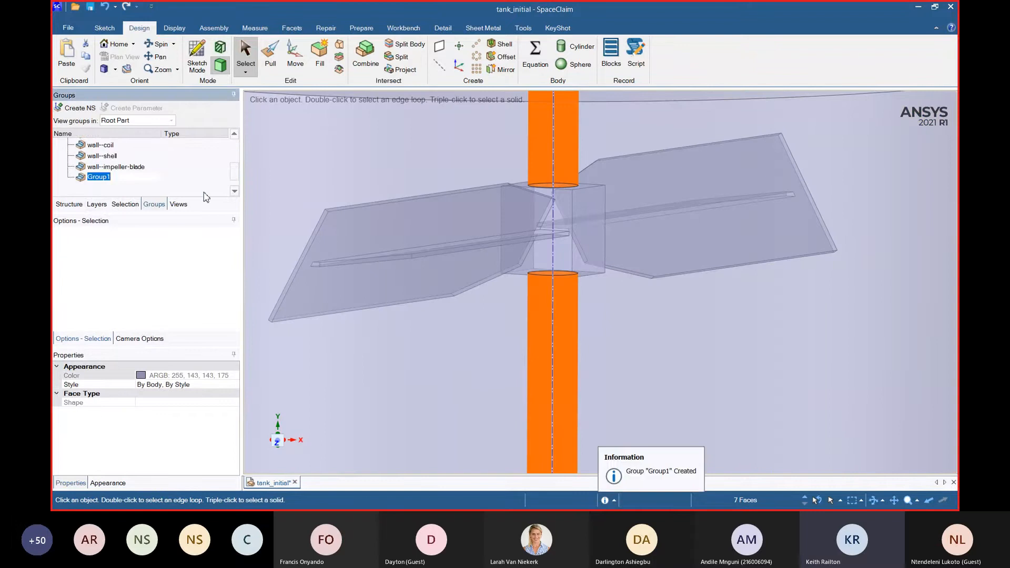
{"action": "type", "text": "wall--impe"}
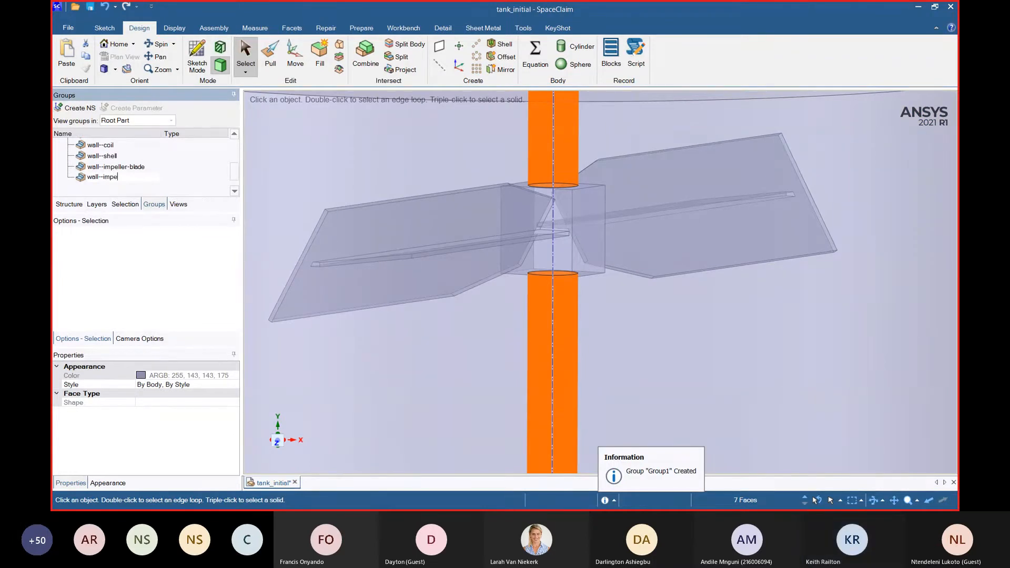
{"action": "type", "text": "ller-sh"}
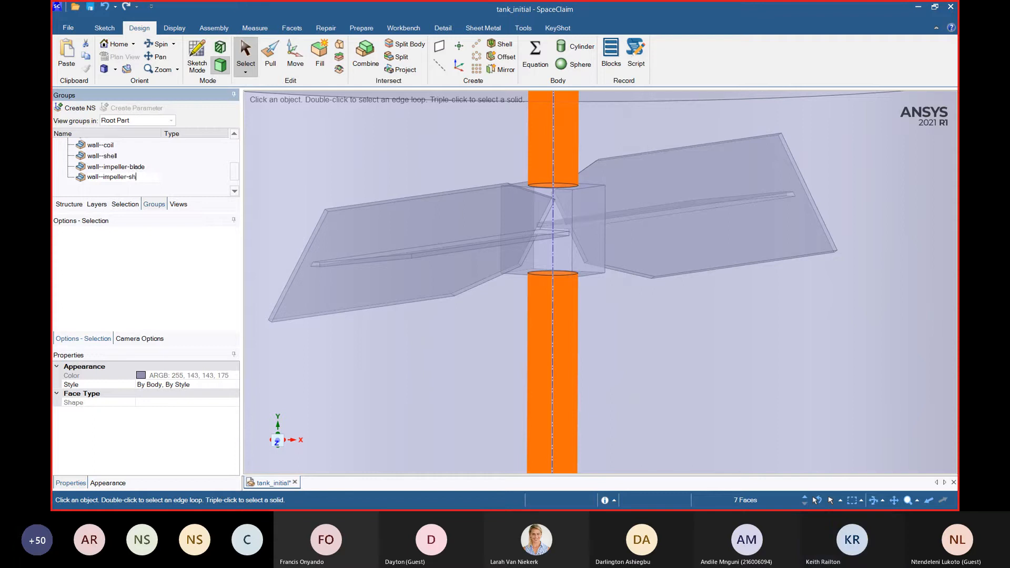
{"action": "type", "text": "aft"}
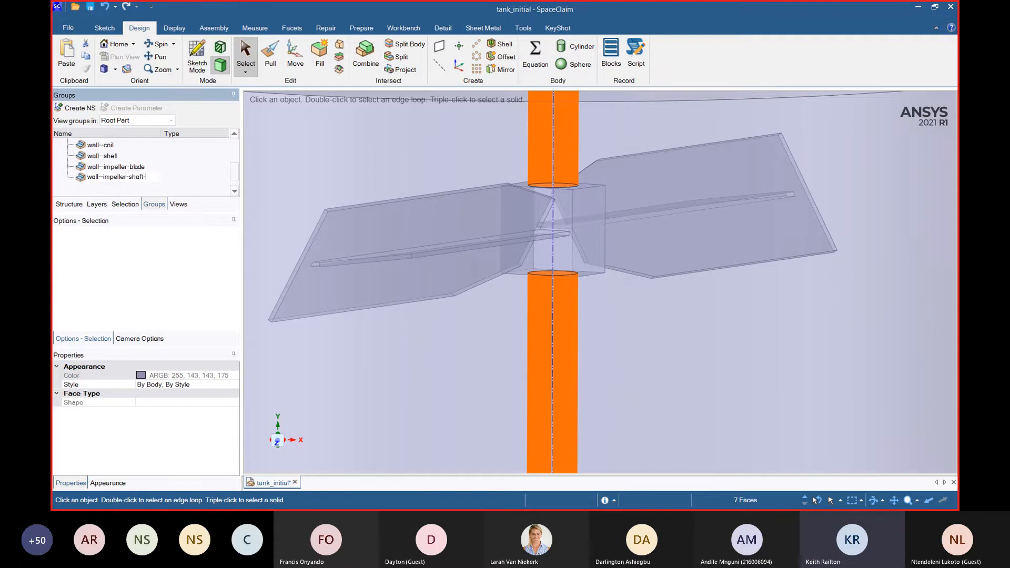
{"action": "type", "text": "-rotating"}
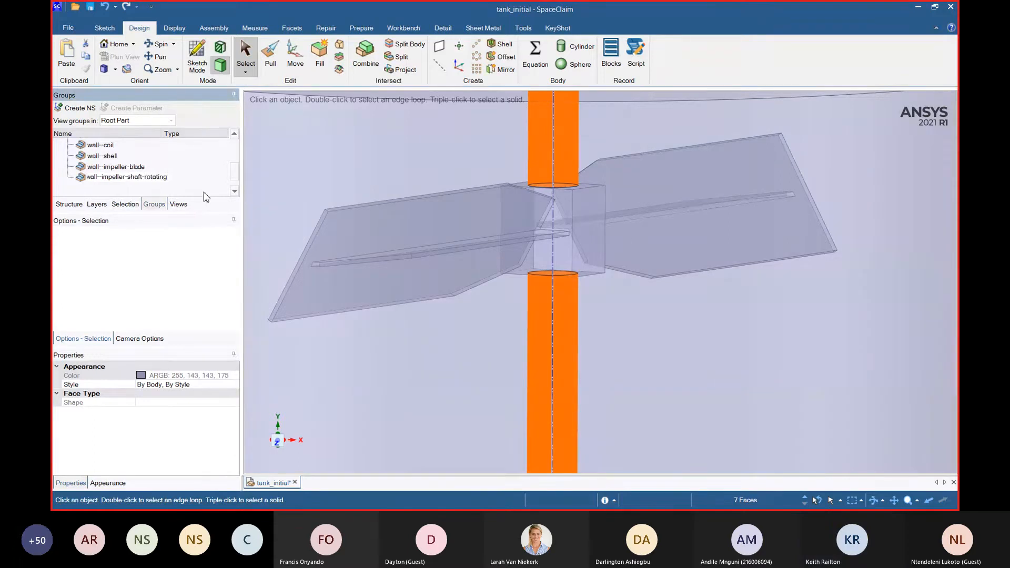
{"action": "scroll", "coordinate": [548, 417], "scroll_direction": "down", "scroll_amount": 8}
{"action": "left_click", "coordinate": [459, 258]}
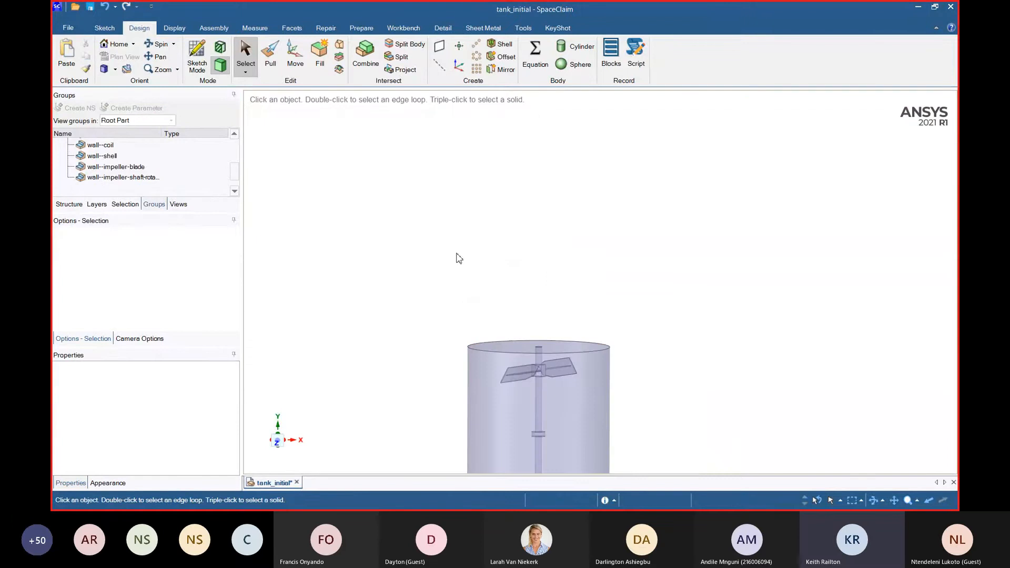
- Check the faces in the wall--impeller-blade and wall--impeller-shaft-rotating named selections on the rotating body
{"action": "scroll", "coordinate": [459, 258], "scroll_direction": "down", "scroll_amount": 4}
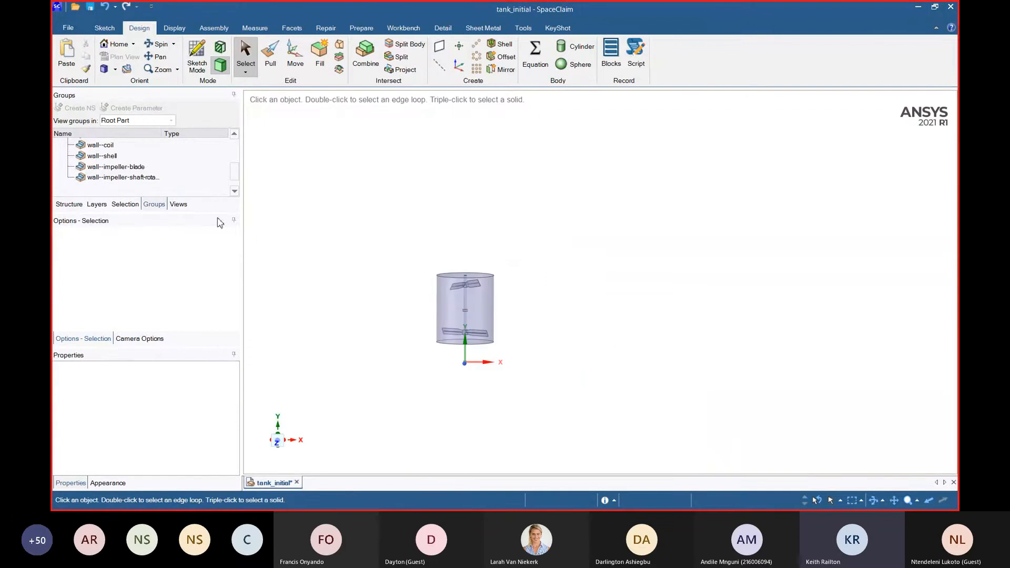
{"action": "left_click", "coordinate": [110, 166]}
{"action": "left_click", "coordinate": [126, 177], "text": "ctrl"}
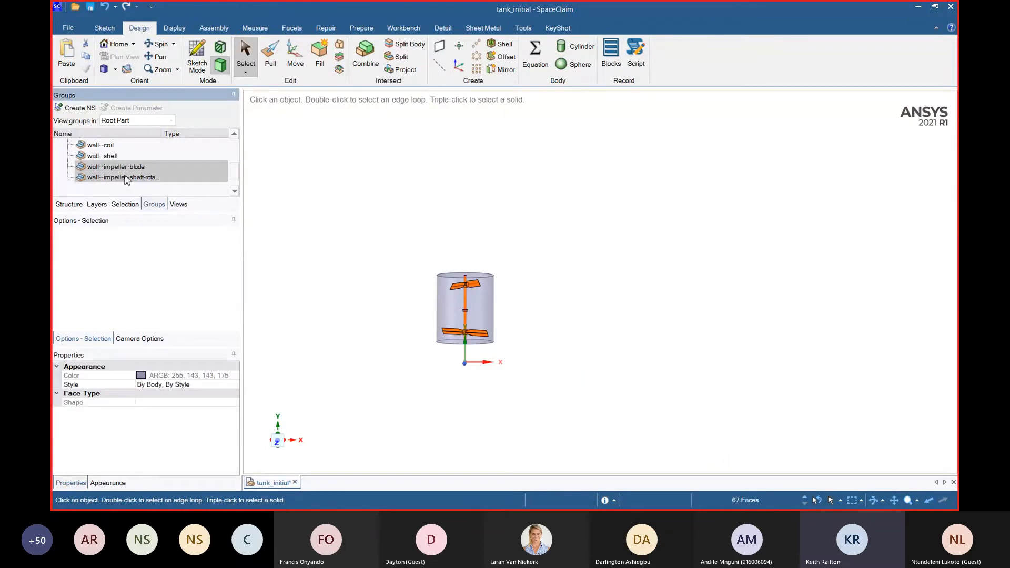
{"action": "left_click", "coordinate": [378, 242]}
- Show all bodies of the tank and hide the faces in the wall--shell named selection
{"action": "right_click", "coordinate": [349, 235]}
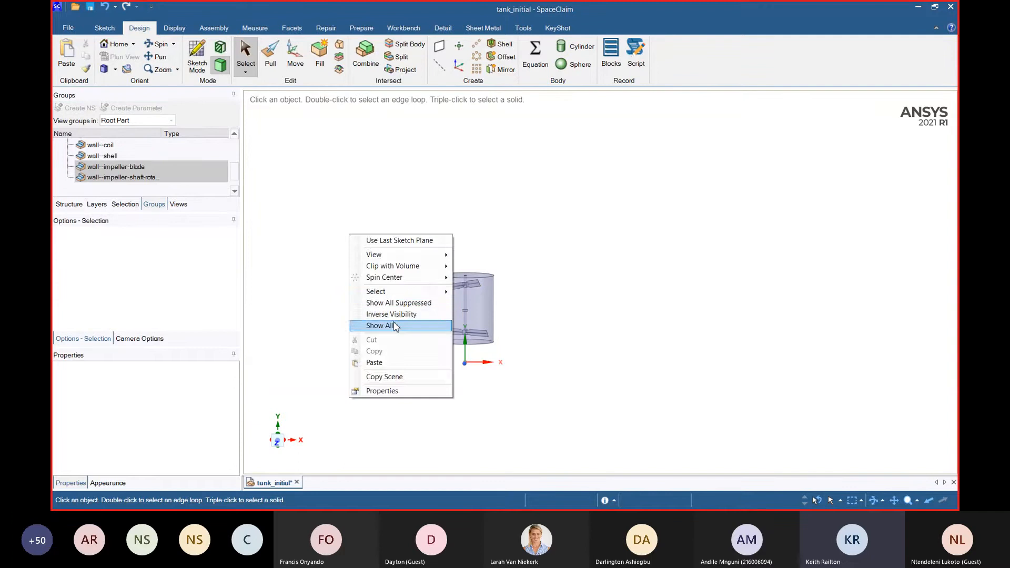
{"action": "left_click", "coordinate": [394, 325]}
{"action": "left_click", "coordinate": [102, 156]}
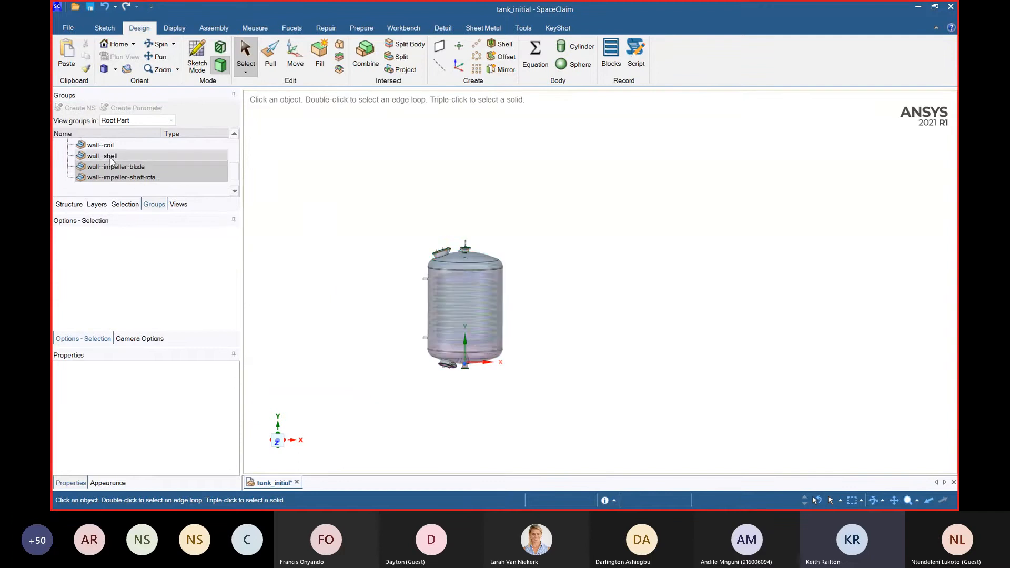
{"action": "right_click", "coordinate": [341, 253]}
{"action": "mouse_move", "coordinate": [414, 201]}
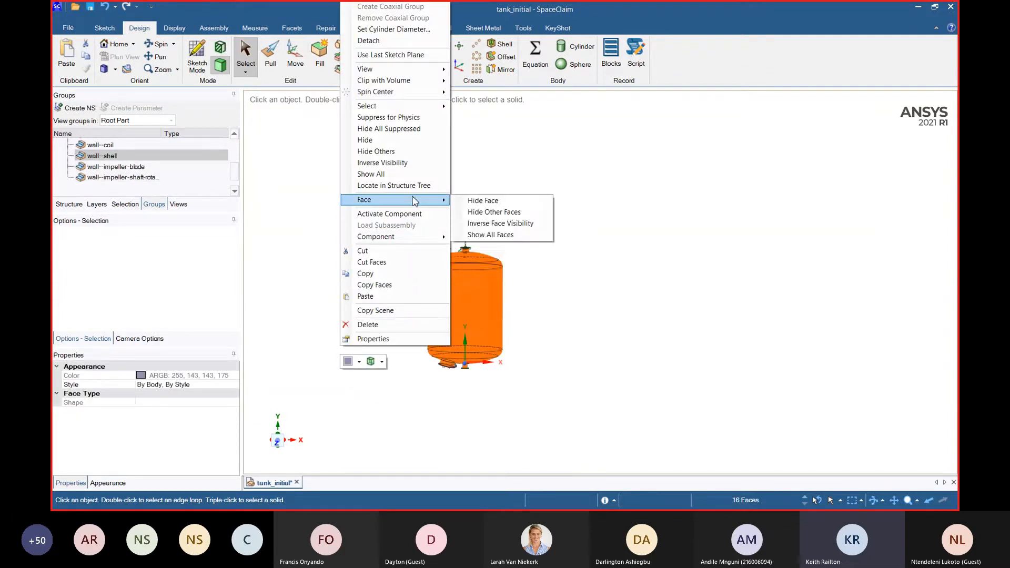
{"action": "left_click", "coordinate": [483, 200]}
{"action": "scroll", "coordinate": [397, 313], "scroll_direction": "up", "scroll_amount": 3}
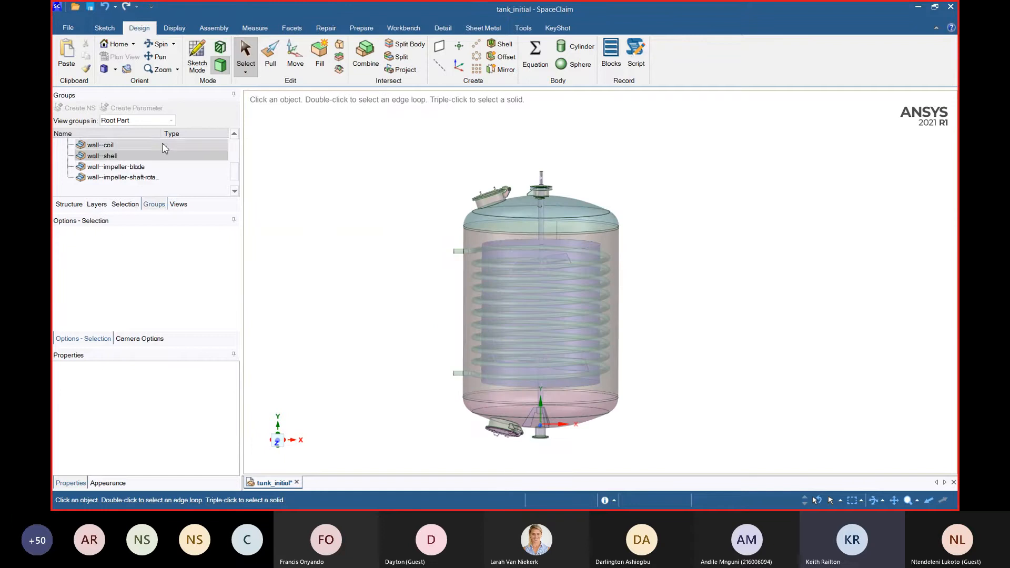
- Hide the original component and examine the coil and rotating body with the shell faces hidden
{"action": "left_click", "coordinate": [69, 204]}
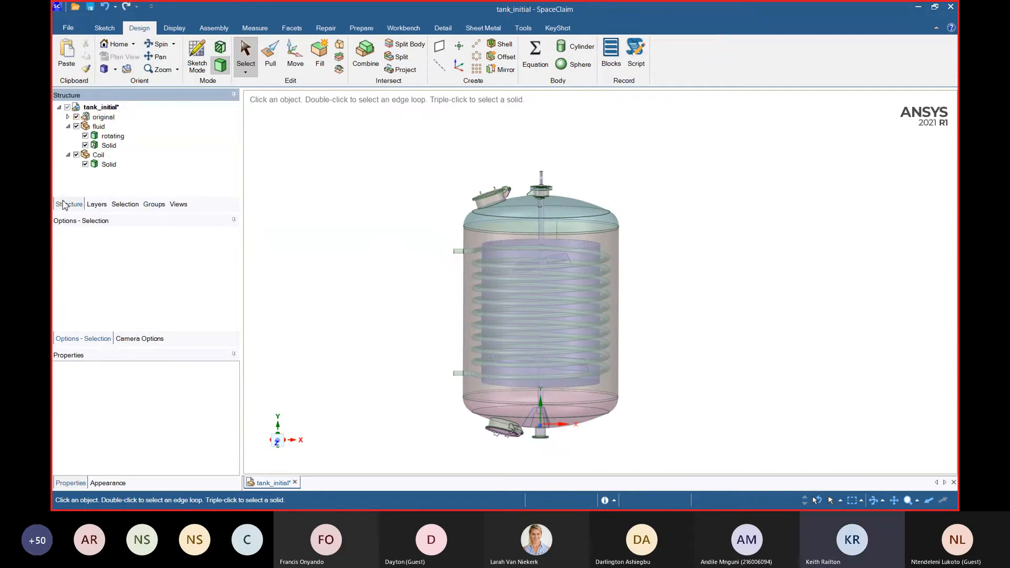
{"action": "left_click", "coordinate": [103, 116]}
{"action": "left_click", "coordinate": [77, 117]}
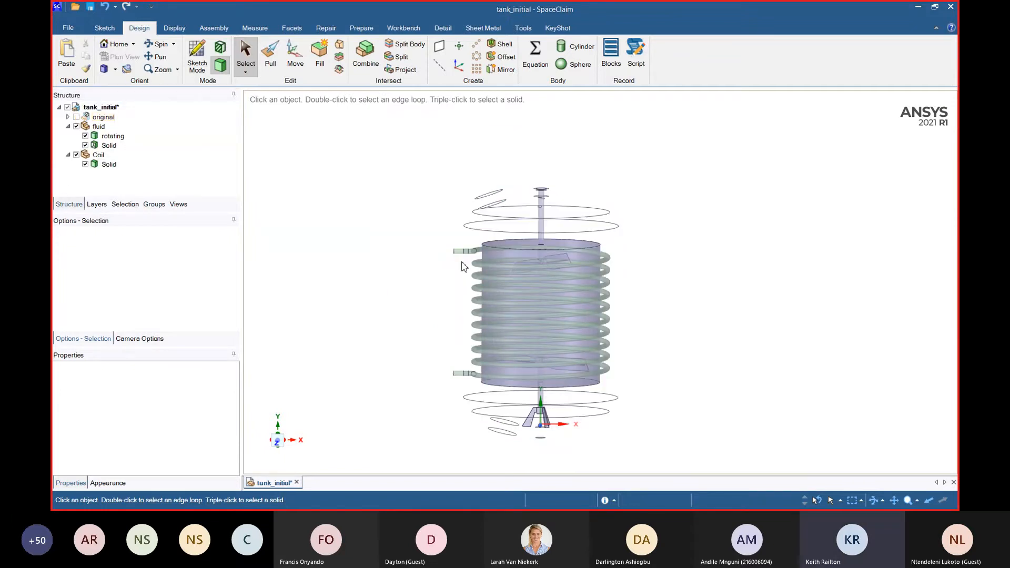
{"action": "middle_click_drag", "start_coordinate": [408, 284], "coordinate": [452, 258]}
{"action": "scroll", "coordinate": [485, 202], "scroll_direction": "up", "scroll_amount": 5}
{"action": "scroll", "coordinate": [554, 251], "scroll_direction": "down", "scroll_amount": 5}
{"action": "scroll", "coordinate": [489, 254], "scroll_direction": "down", "scroll_amount": 3}
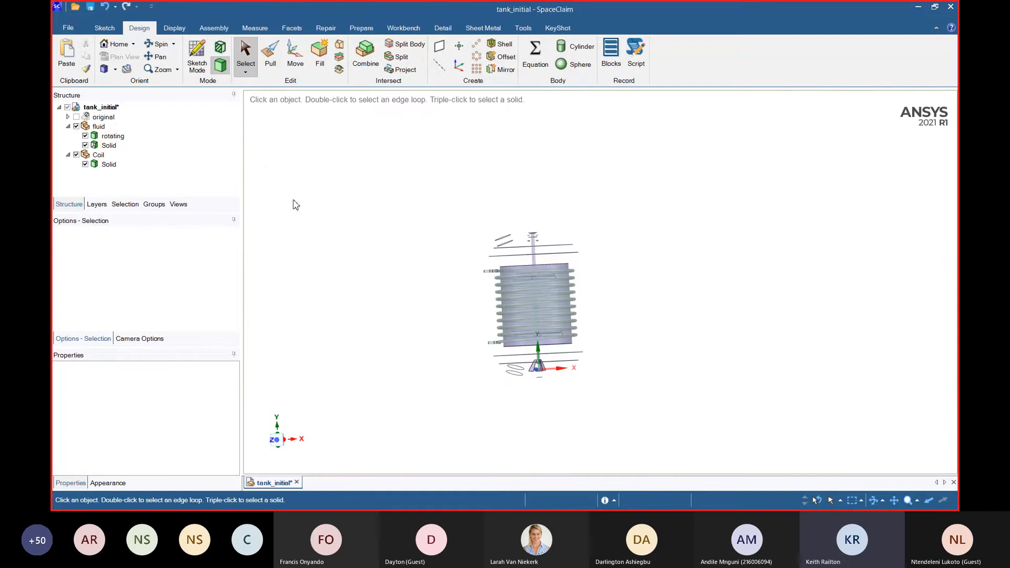
- Save the tank_initial document with its named selections
{"action": "left_click", "coordinate": [154, 205]}
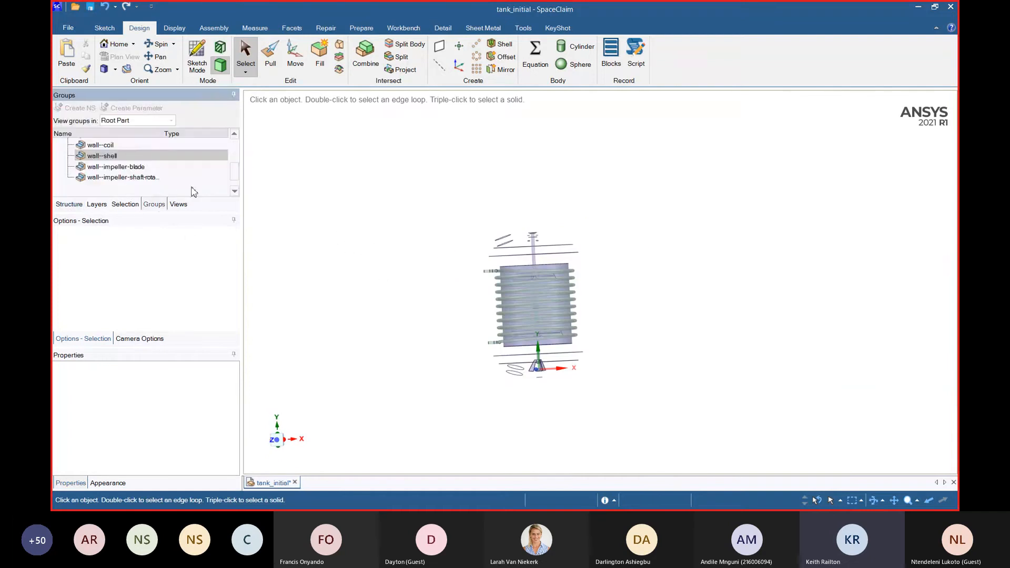
{"action": "left_click", "coordinate": [359, 218]}
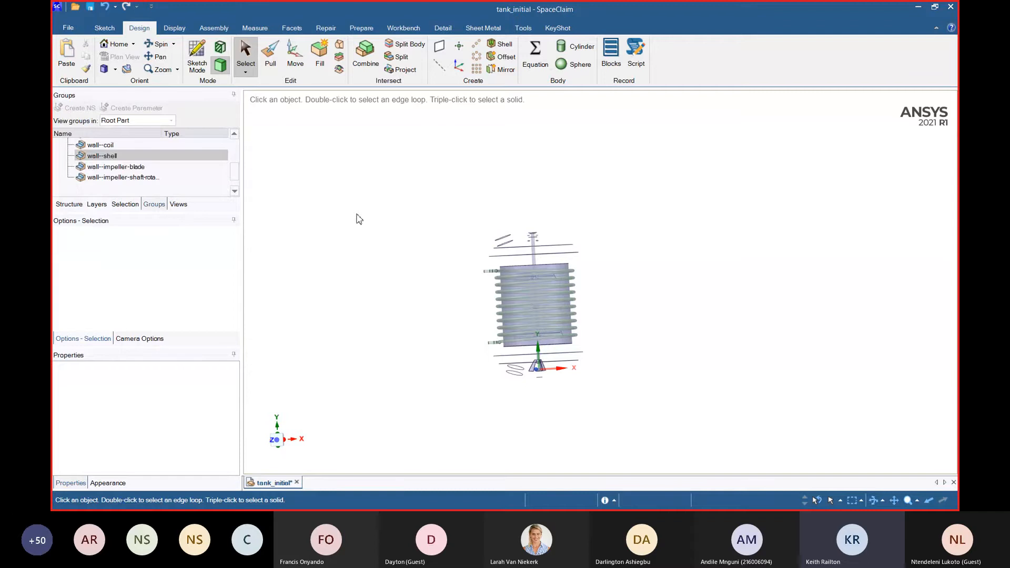
{"action": "key", "text": "ctrl+s"}
{"action": "middle_click_drag", "start_coordinate": [667, 340], "coordinate": [606, 344]}
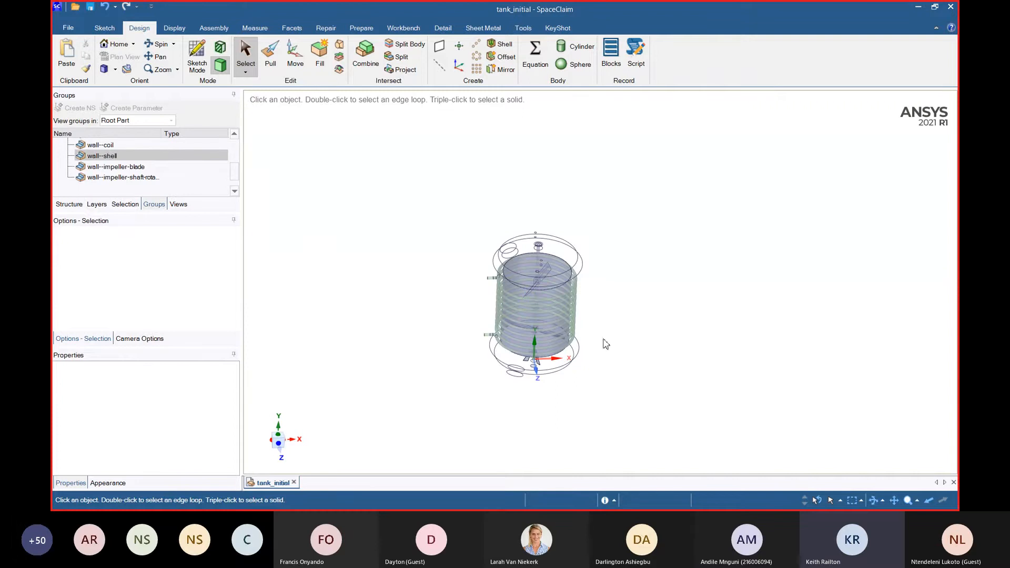
- Show all bodies and faces, and hide only the original component, keeping the fluid and Coil bodies displayed
{"action": "right_click", "coordinate": [398, 171]}
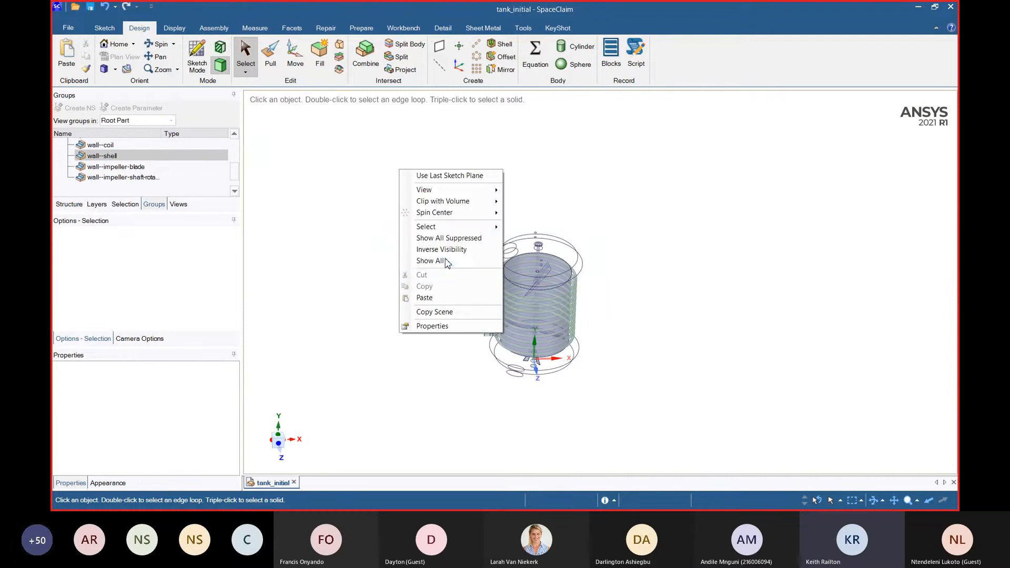
{"action": "left_click", "coordinate": [447, 261]}
{"action": "left_click", "coordinate": [69, 204]}
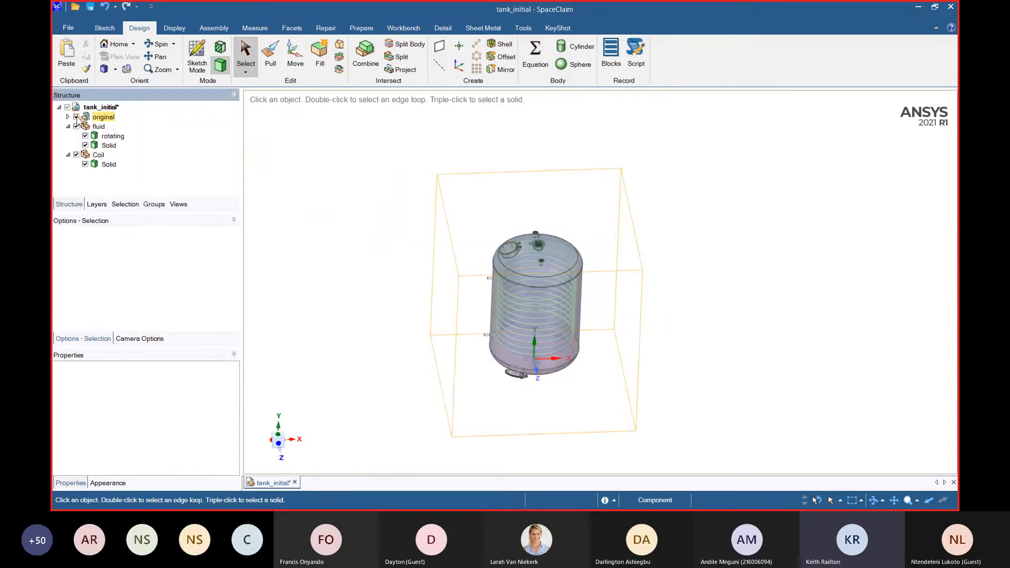
{"action": "middle_click_drag", "start_coordinate": [373, 213], "coordinate": [363, 185]}
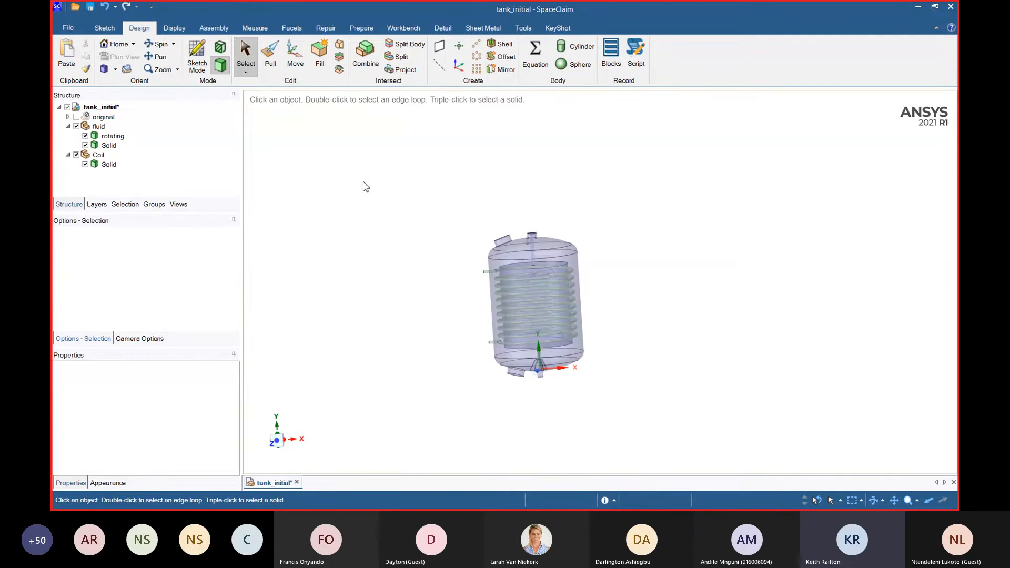
- Share all coincident topology between the rotating body, outer fluid Solid and Coil, and inspect the shared edges
{"action": "left_click", "coordinate": [403, 28]}
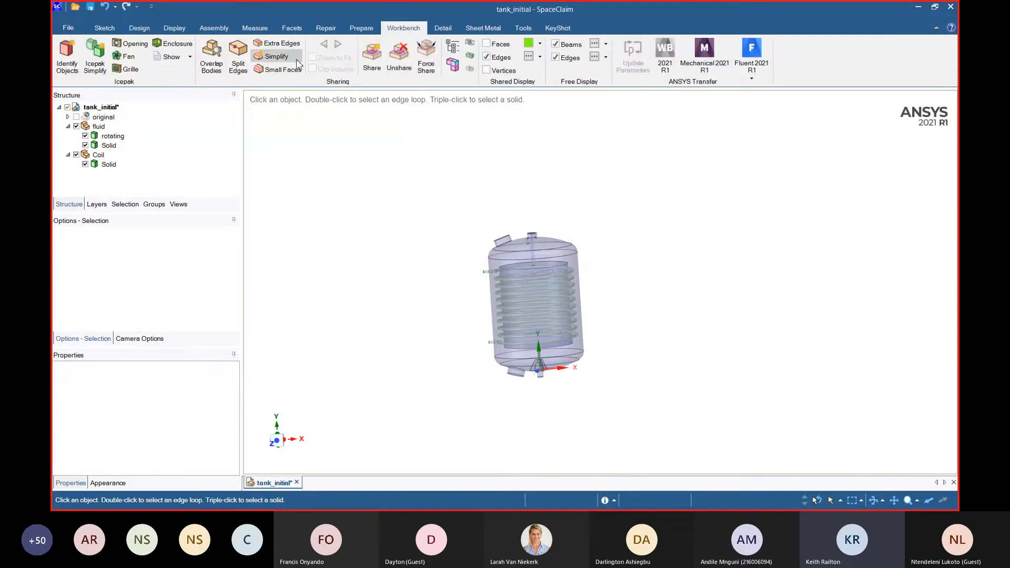
{"action": "left_click", "coordinate": [370, 66]}
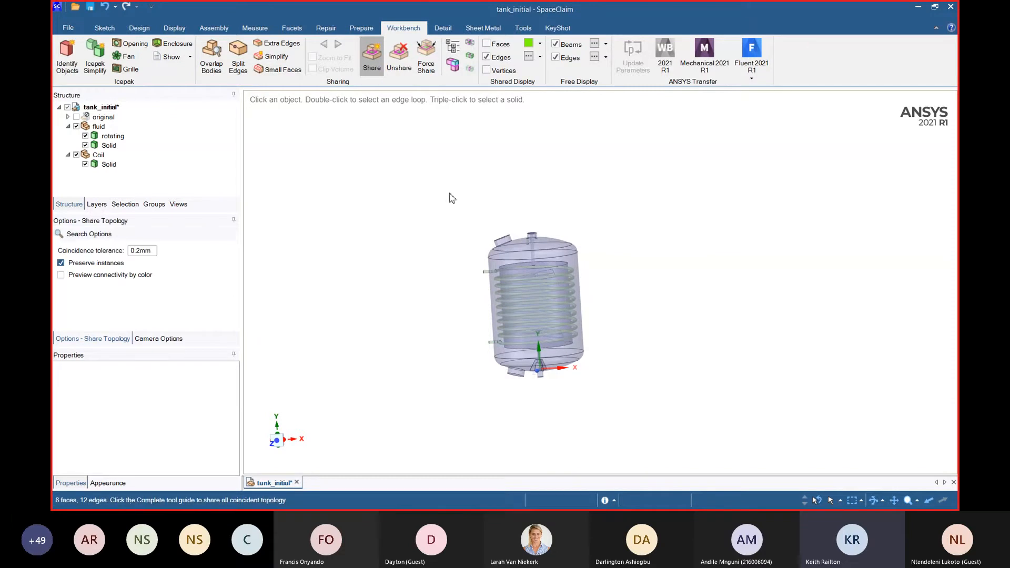
{"action": "left_click_drag", "start_coordinate": [411, 184], "coordinate": [712, 431]}
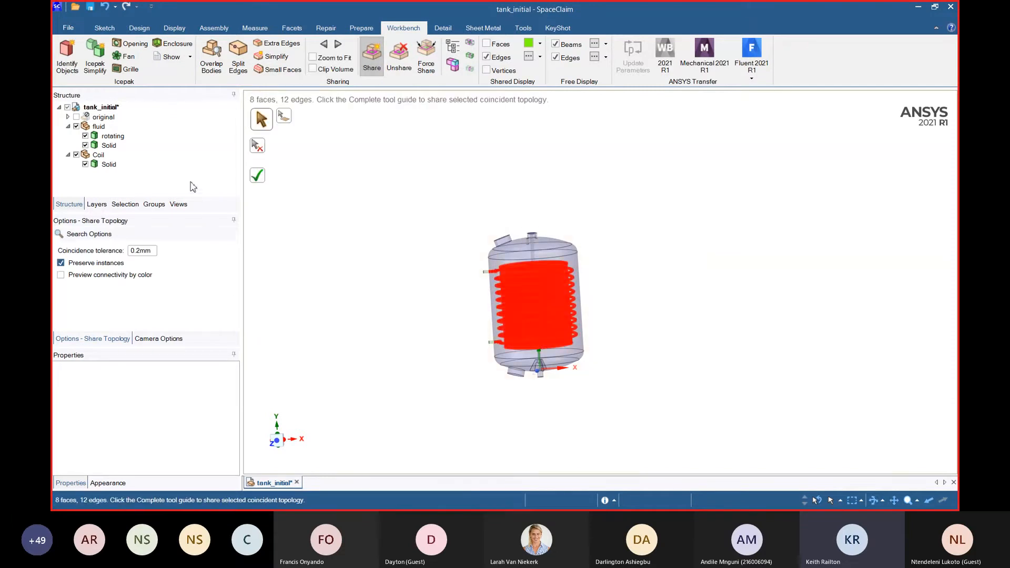
{"action": "left_click", "coordinate": [257, 176]}
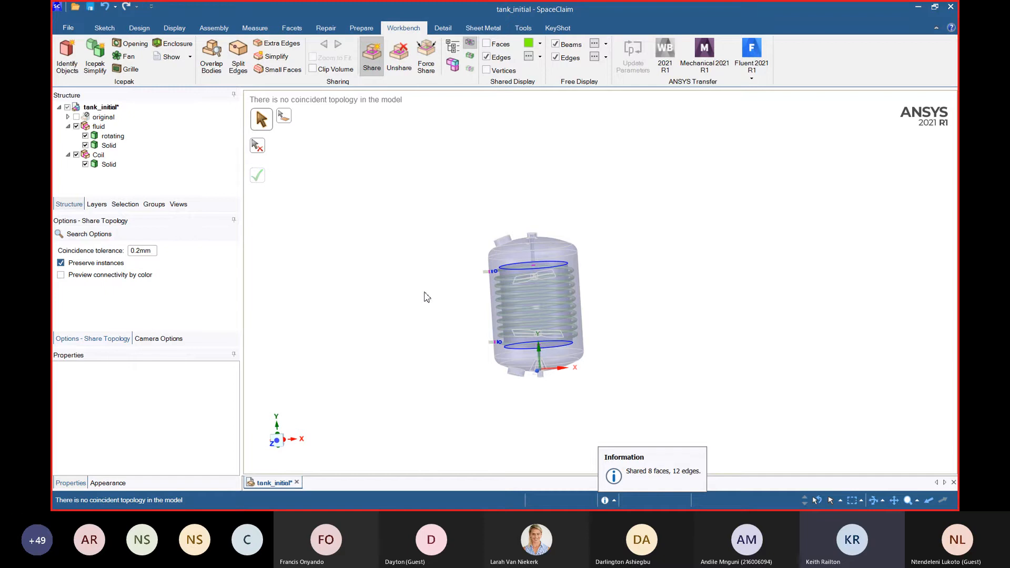
{"action": "scroll", "coordinate": [535, 275], "scroll_direction": "up", "scroll_amount": 5}
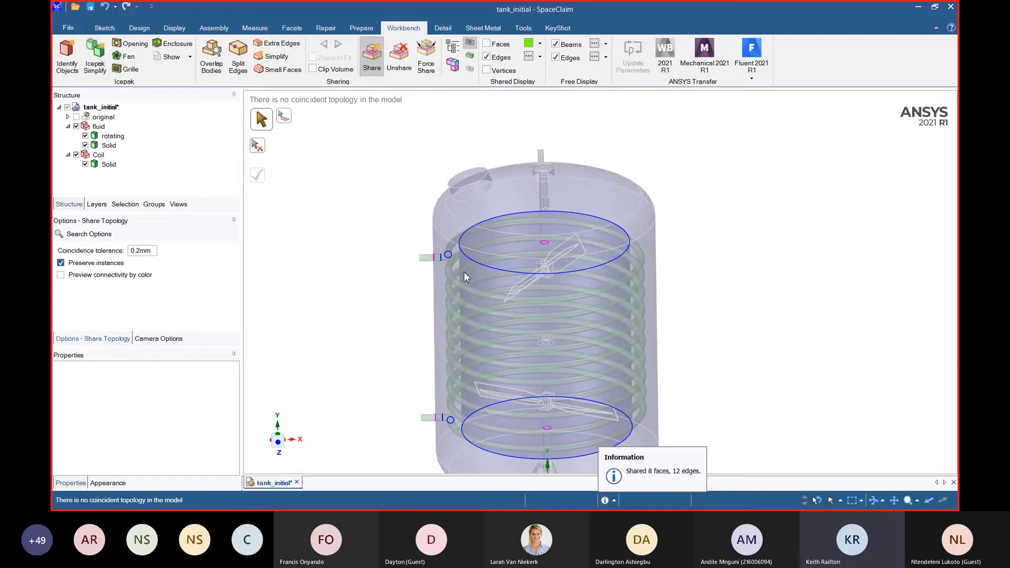
{"action": "mouse_move", "coordinate": [388, 294]}
{"action": "middle_mouse_down"}
{"action": "mouse_move", "coordinate": [410, 307]}
{"action": "mouse_move", "coordinate": [388, 293]}
{"action": "middle_mouse_up"}
- Select the faces of the wall--coil named selection and inspect them around the coil's upper connection
{"action": "left_click", "coordinate": [154, 204]}
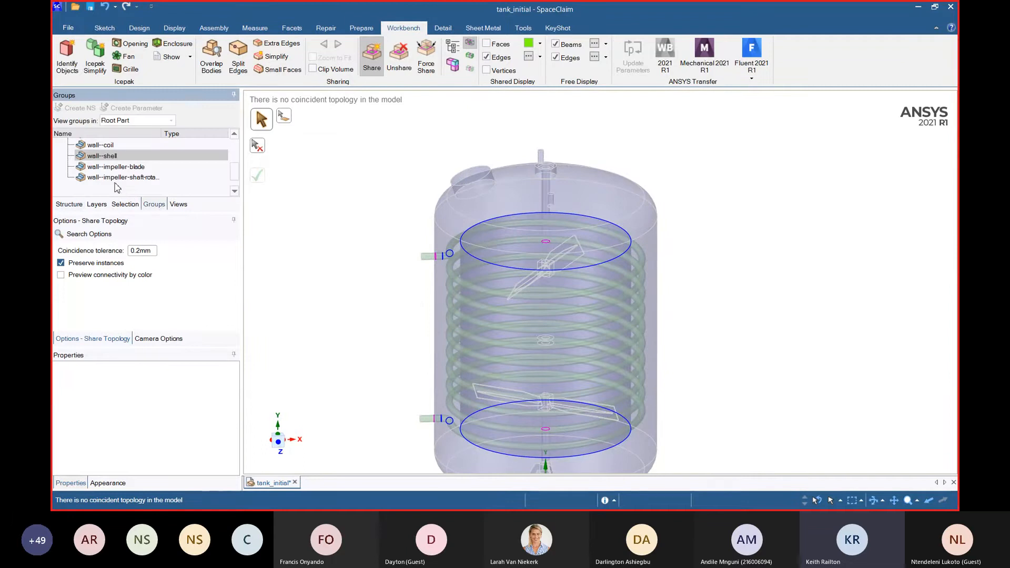
{"action": "scroll", "coordinate": [108, 189], "scroll_direction": "up", "scroll_amount": 3}
{"action": "scroll", "coordinate": [109, 191], "scroll_direction": "down", "scroll_amount": 1}
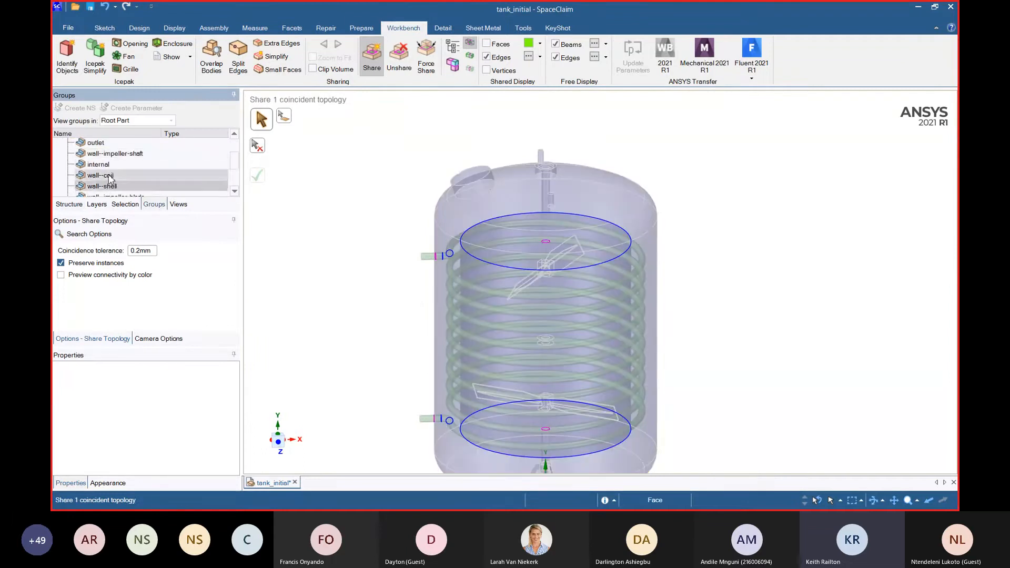
{"action": "left_click", "coordinate": [111, 177]}
{"action": "middle_click_drag", "start_coordinate": [295, 279], "coordinate": [315, 281]}
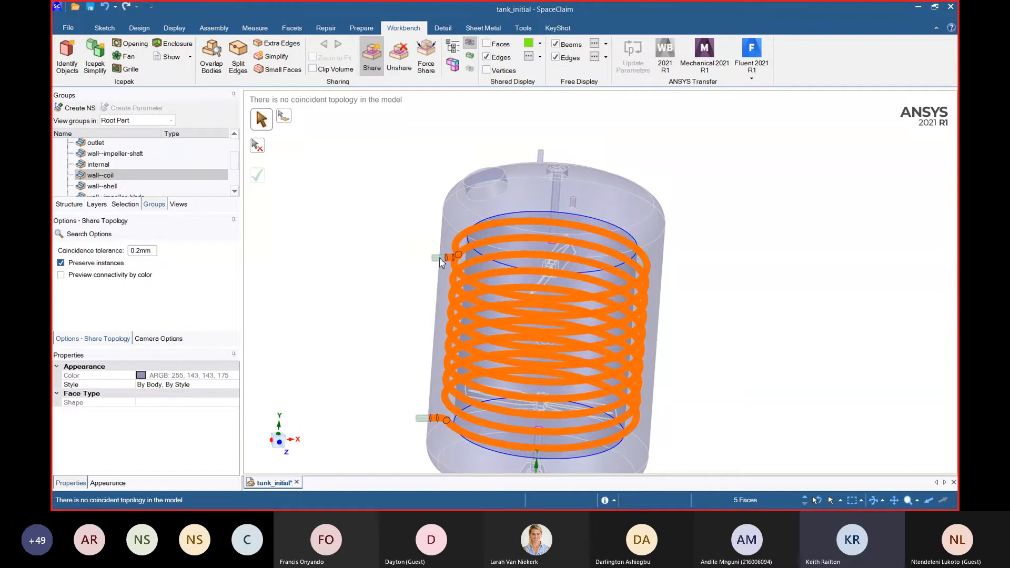
{"action": "scroll", "coordinate": [440, 257], "scroll_direction": "up", "scroll_amount": 2}
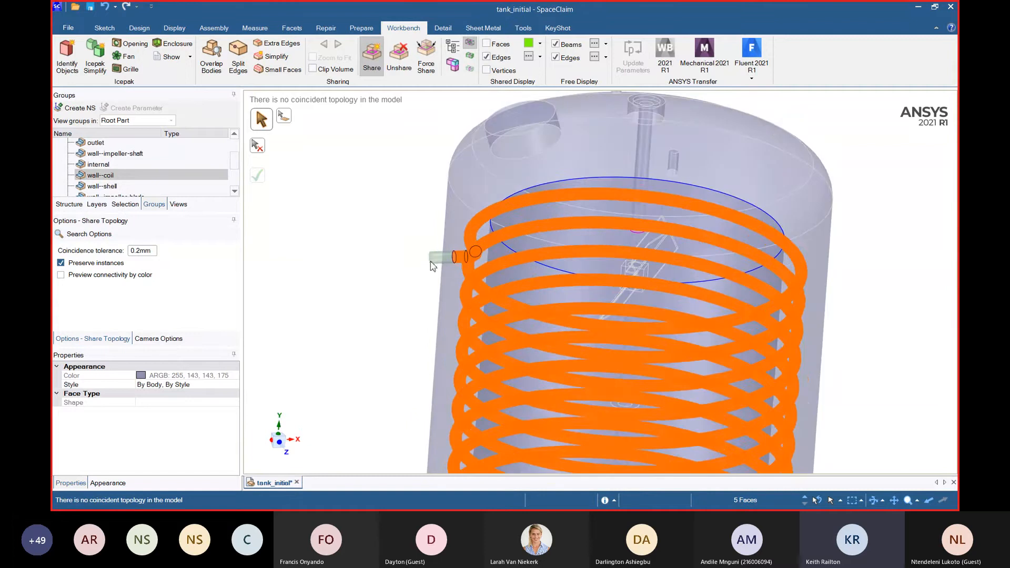
- Add the outer pipe faces and end faces of the coil's upper and lower connections to the wall--coil named selection
{"action": "left_click", "coordinate": [139, 28]}
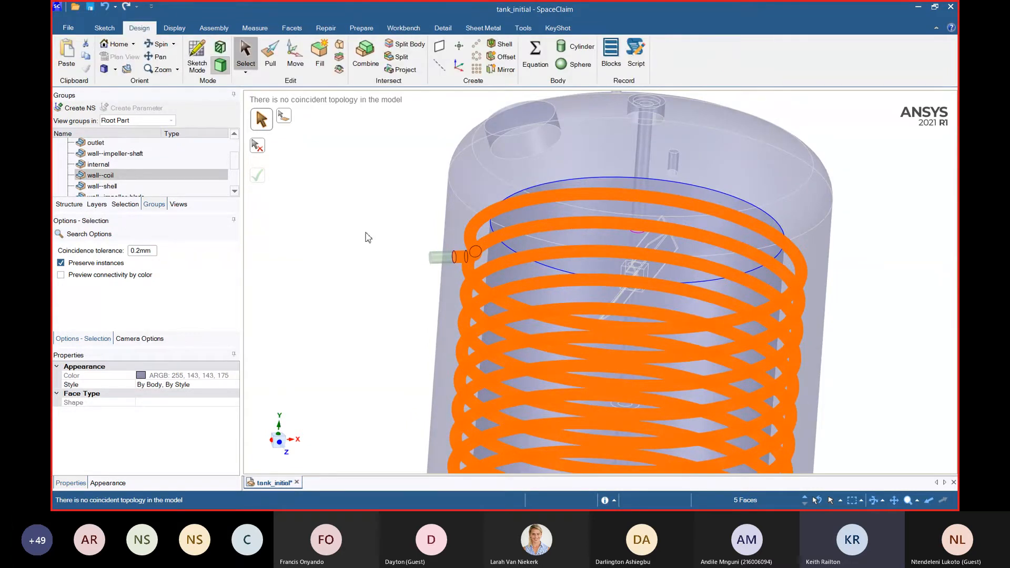
{"action": "scroll", "coordinate": [499, 279], "scroll_direction": "up", "scroll_amount": 3}
{"action": "left_click", "coordinate": [523, 287], "text": "ctrl"}
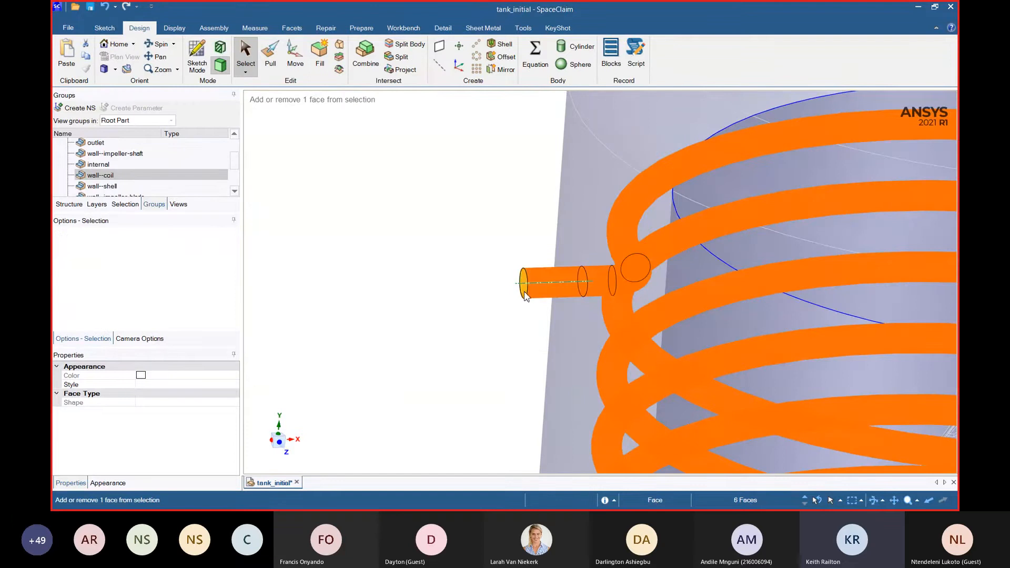
{"action": "left_click", "coordinate": [523, 294], "text": "ctrl"}
{"action": "scroll", "coordinate": [514, 288], "scroll_direction": "down", "scroll_amount": 3}
{"action": "left_click", "coordinate": [395, 362], "text": "ctrl"}
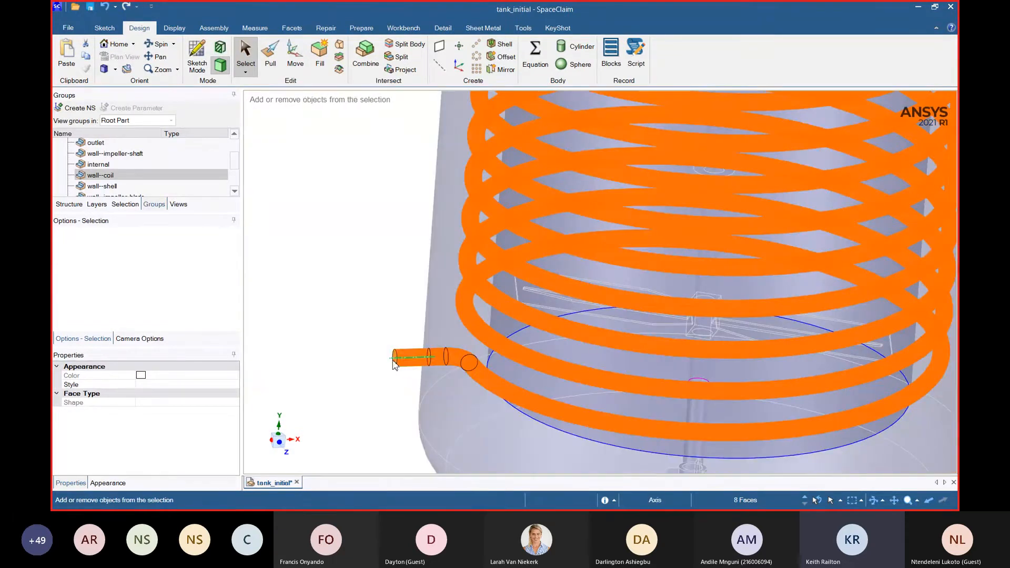
{"action": "scroll", "coordinate": [395, 363], "scroll_direction": "up", "scroll_amount": 5}
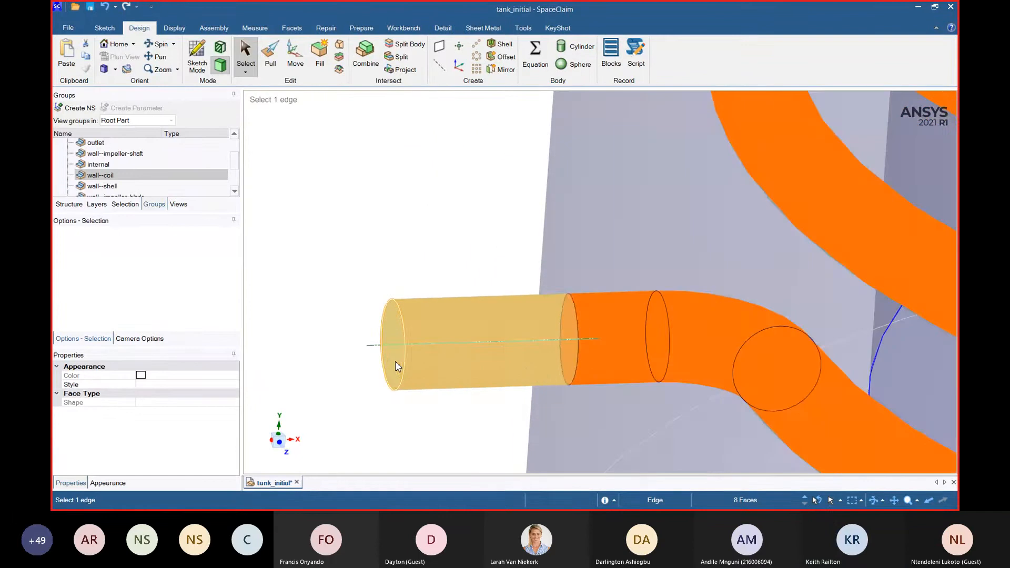
{"action": "right_click", "coordinate": [109, 177]}
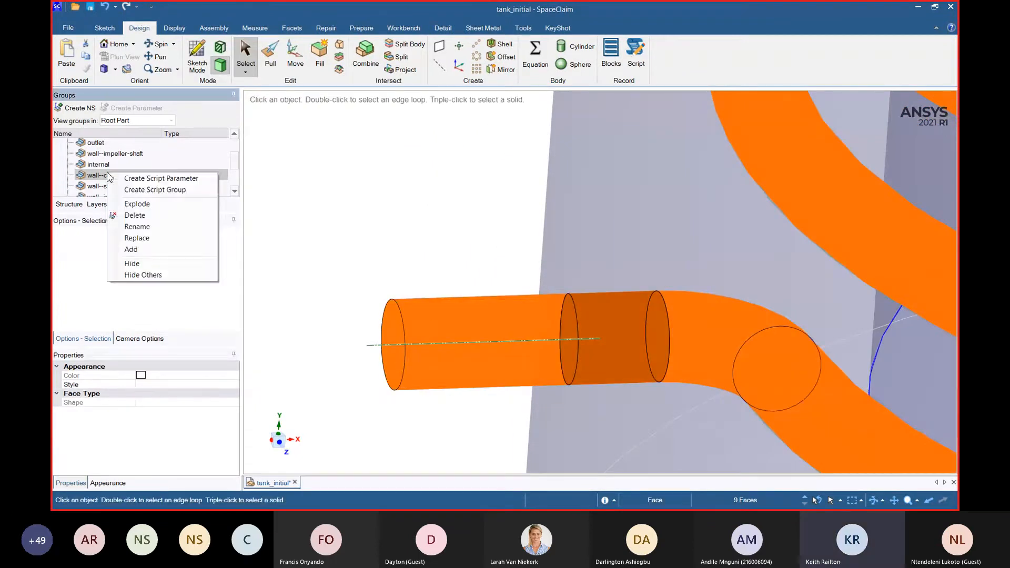
{"action": "left_click", "coordinate": [131, 249]}
{"action": "left_click", "coordinate": [322, 287]}
{"action": "scroll", "coordinate": [322, 287], "scroll_direction": "down", "scroll_amount": 1}
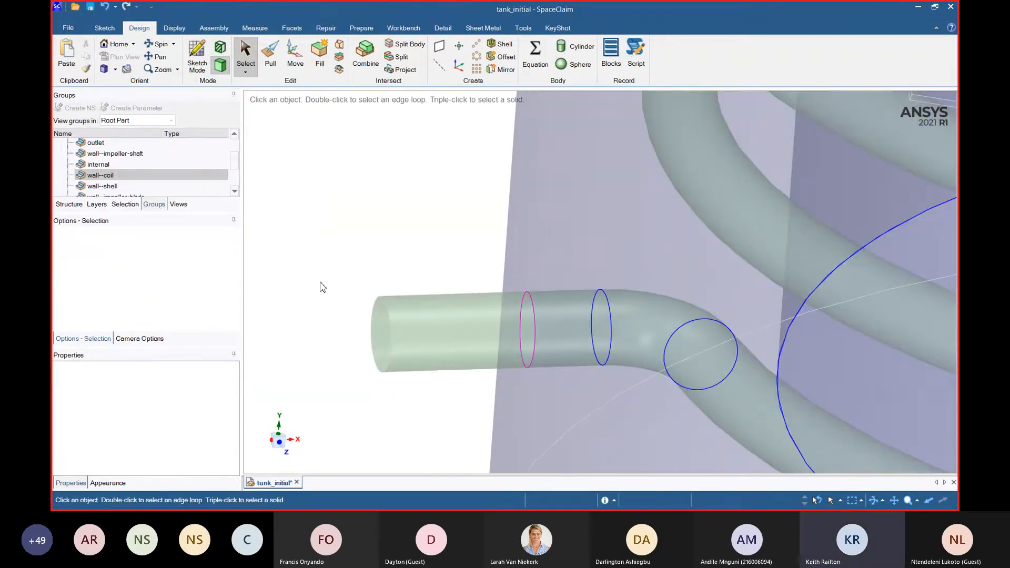
- Check the faces in the wall--coil named selection and save the tank_initial document
{"action": "left_click", "coordinate": [100, 176]}
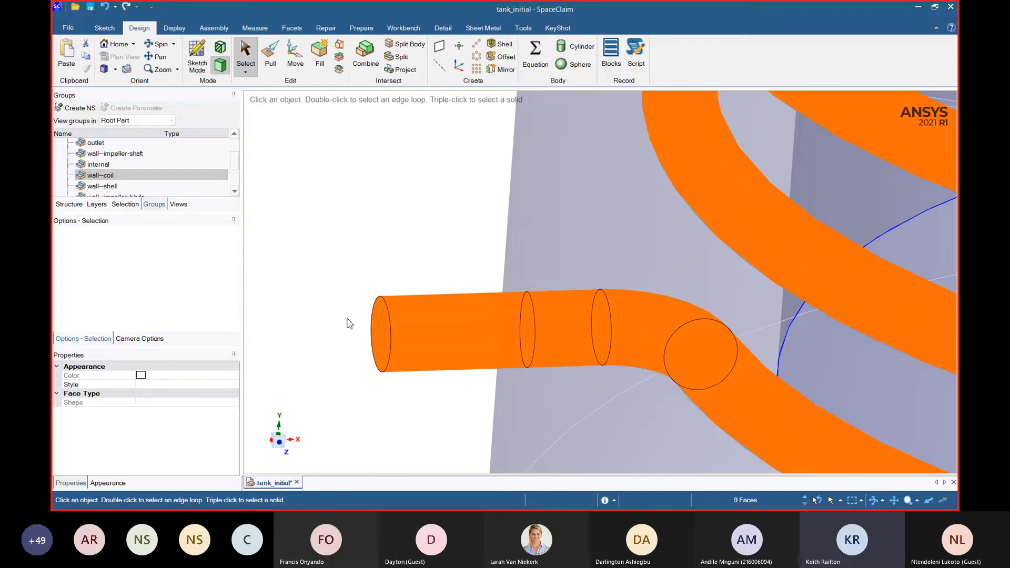
{"action": "scroll", "coordinate": [368, 337], "scroll_direction": "down", "scroll_amount": 3}
{"action": "scroll", "coordinate": [368, 336], "scroll_direction": "down", "scroll_amount": 5}
{"action": "left_click", "coordinate": [672, 299]}
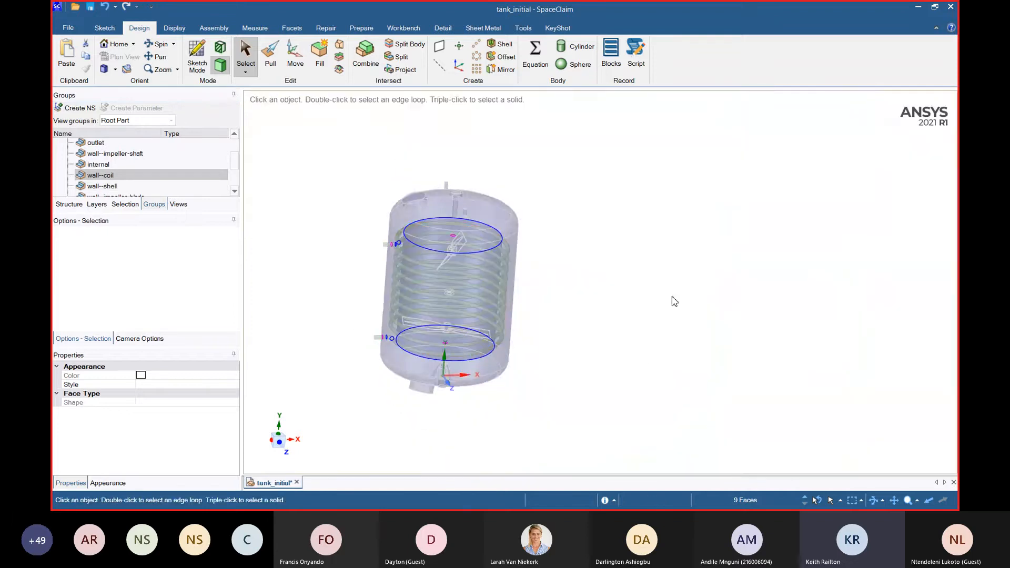
{"action": "middle_click_drag", "start_coordinate": [587, 215], "coordinate": [566, 221]}
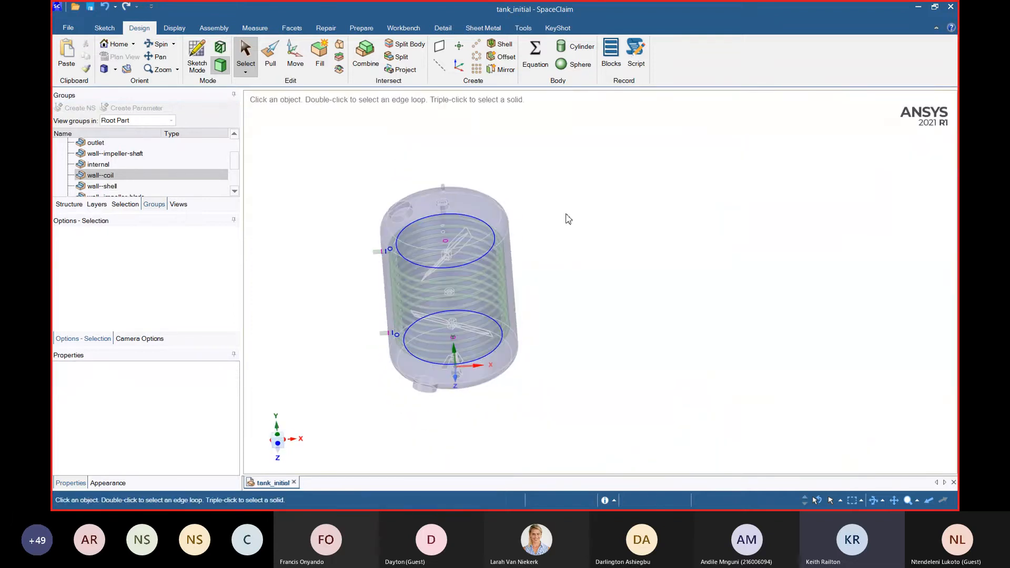
- Transfer the tank to Fluent 2021 R1 with the Watertight Geometry Workflow, start the session and reveal the geometry import's advanced options
{"action": "left_click", "coordinate": [404, 29]}
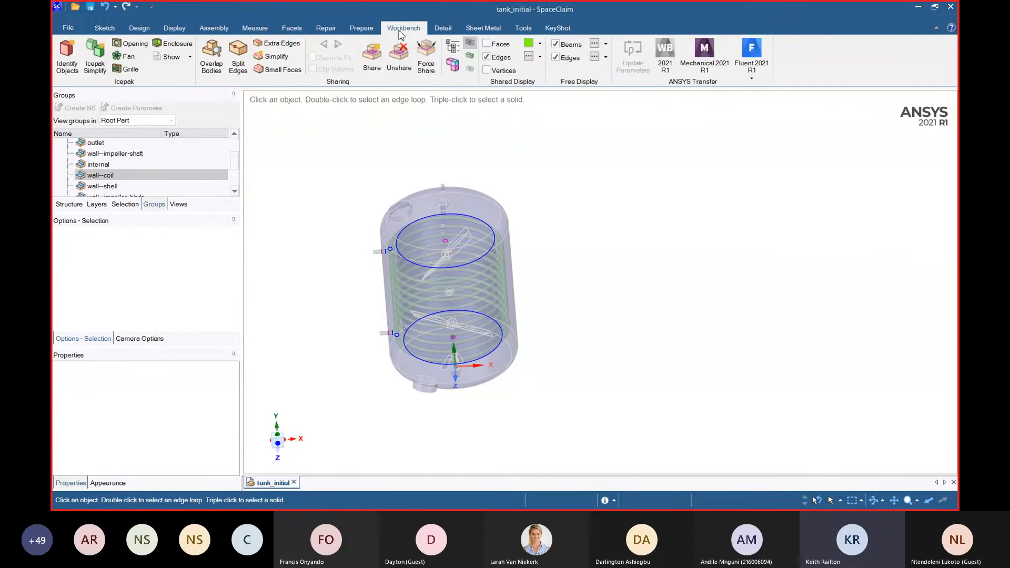
{"action": "left_click", "coordinate": [757, 77]}
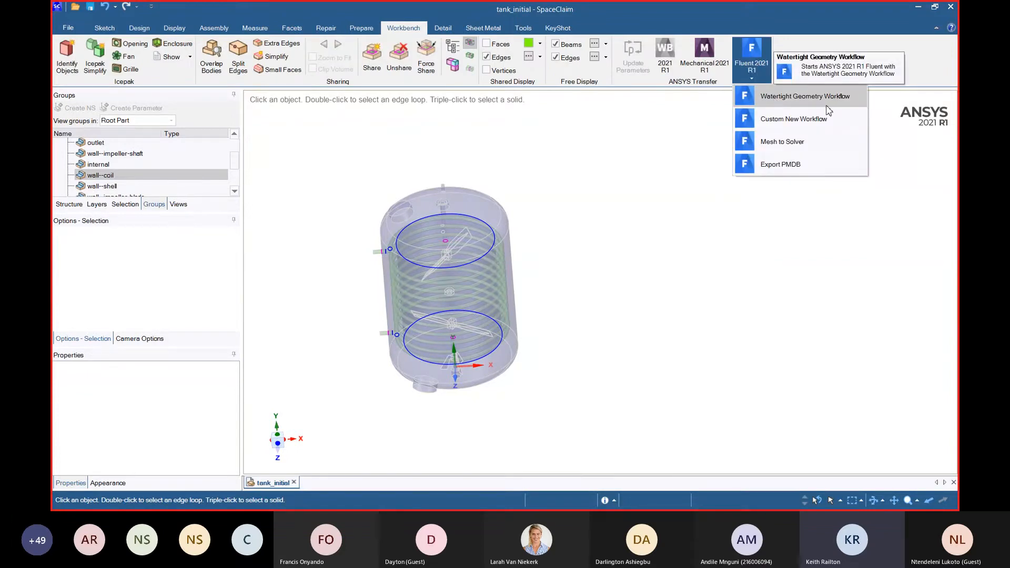
{"action": "left_click", "coordinate": [810, 105]}
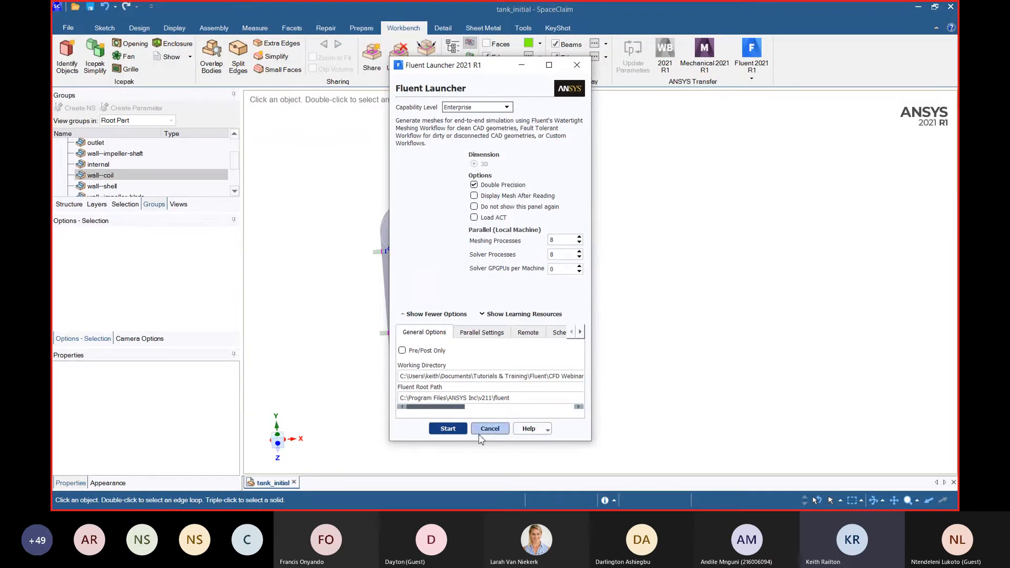
{"action": "left_click", "coordinate": [456, 433]}
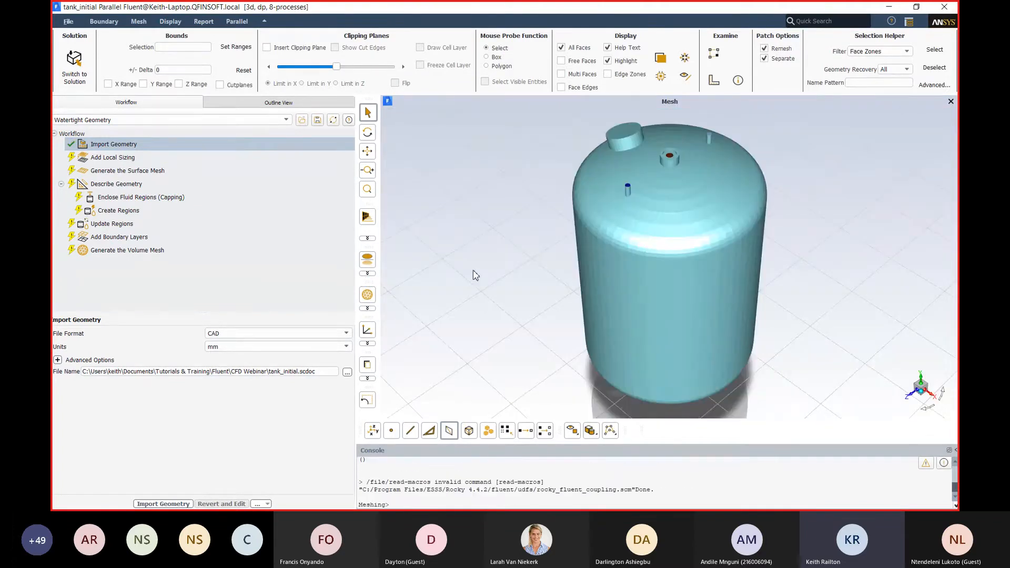
{"action": "left_click_drag", "start_coordinate": [473, 270], "coordinate": [487, 249]}
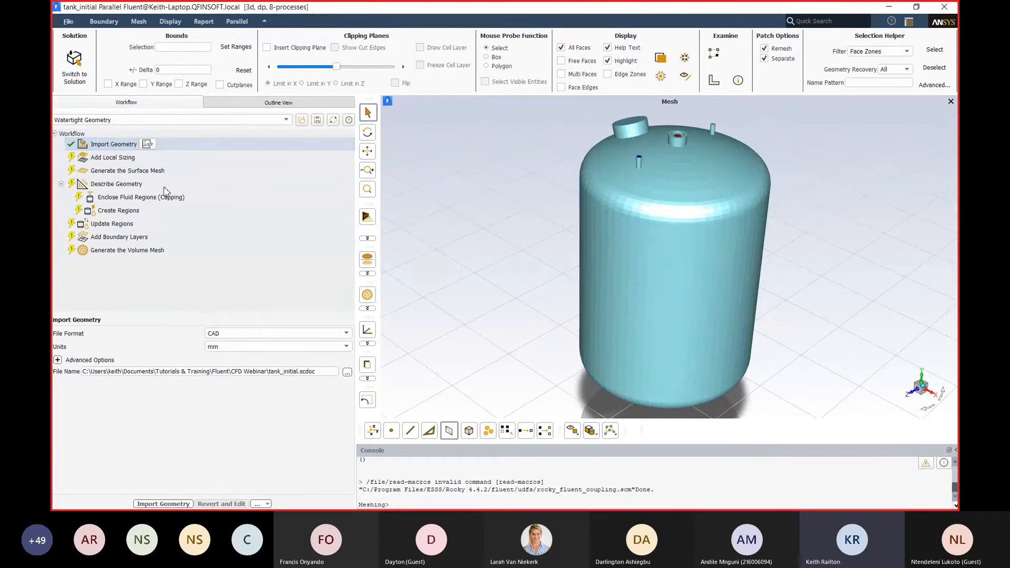
{"action": "left_click", "coordinate": [57, 359]}
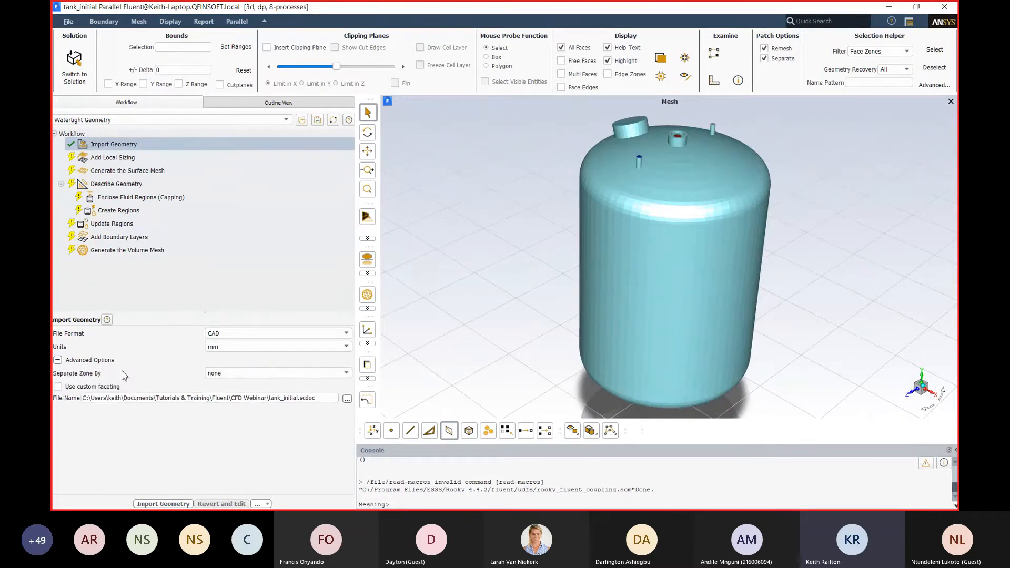
- Add a Body Size local sizing with a target mesh size of 20 mm on coil-solid, and review its settings and the import units
{"action": "left_click", "coordinate": [112, 157]}
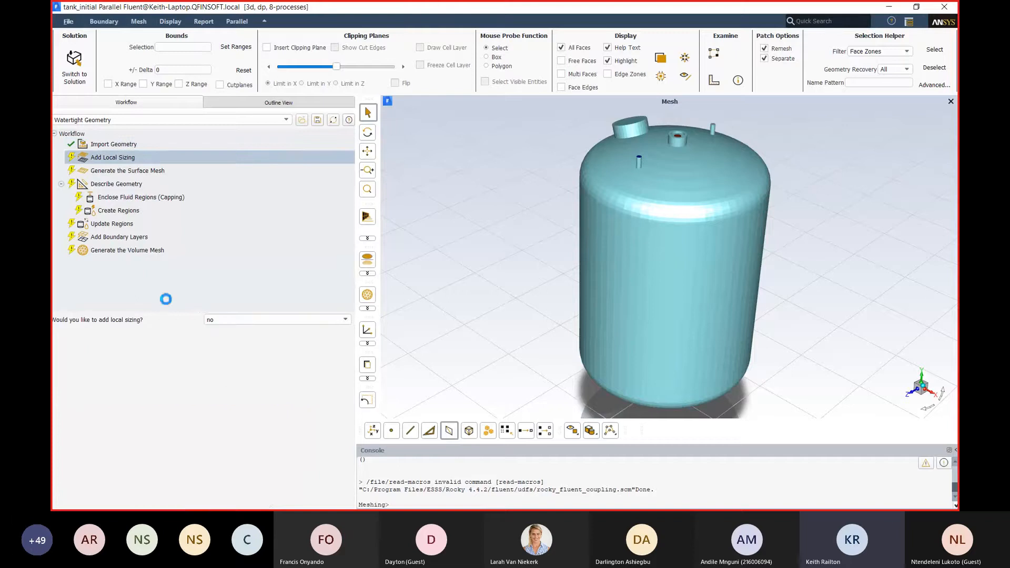
{"action": "left_click", "coordinate": [218, 320]}
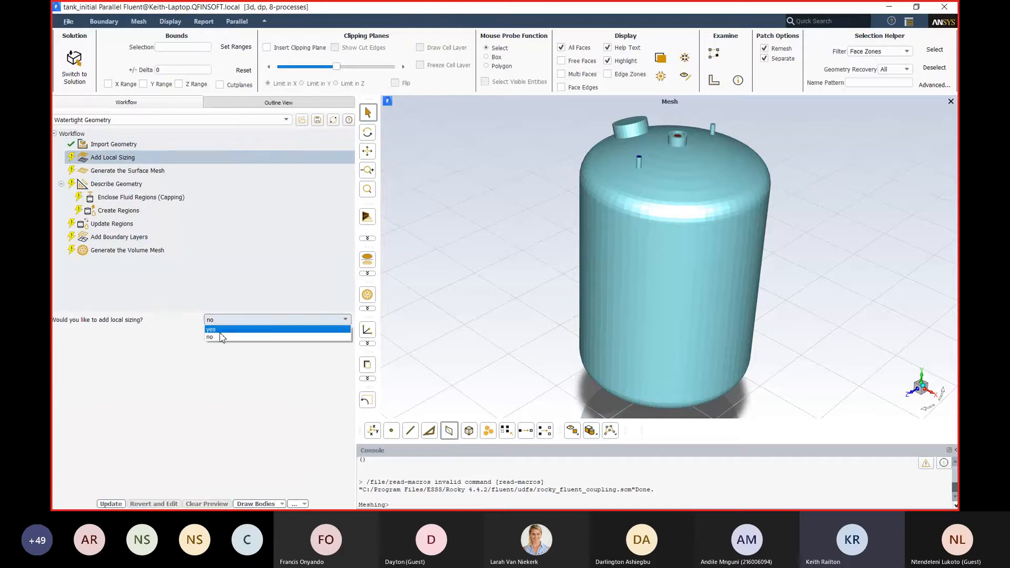
{"action": "left_click", "coordinate": [220, 329]}
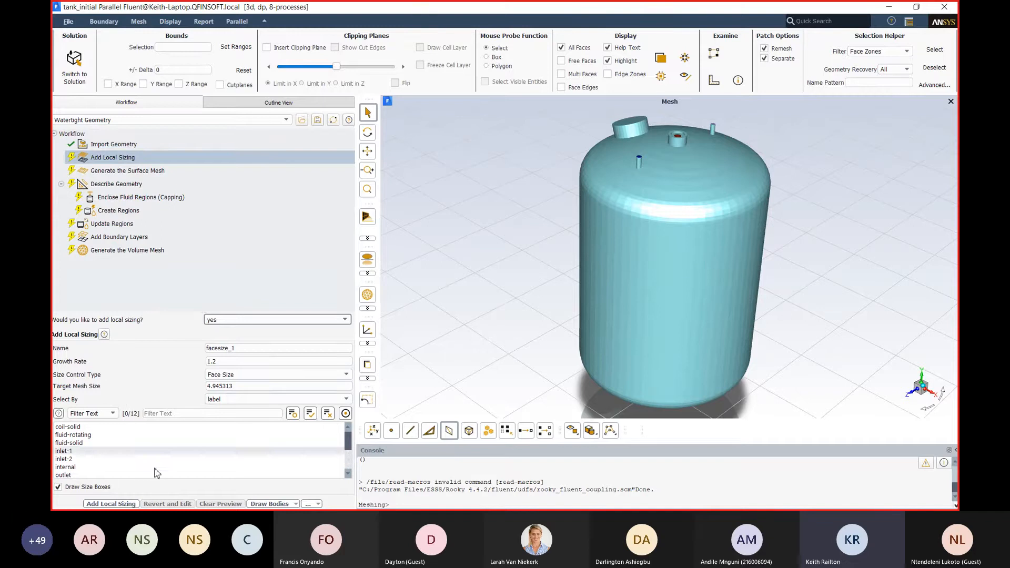
{"action": "left_click", "coordinate": [228, 378]}
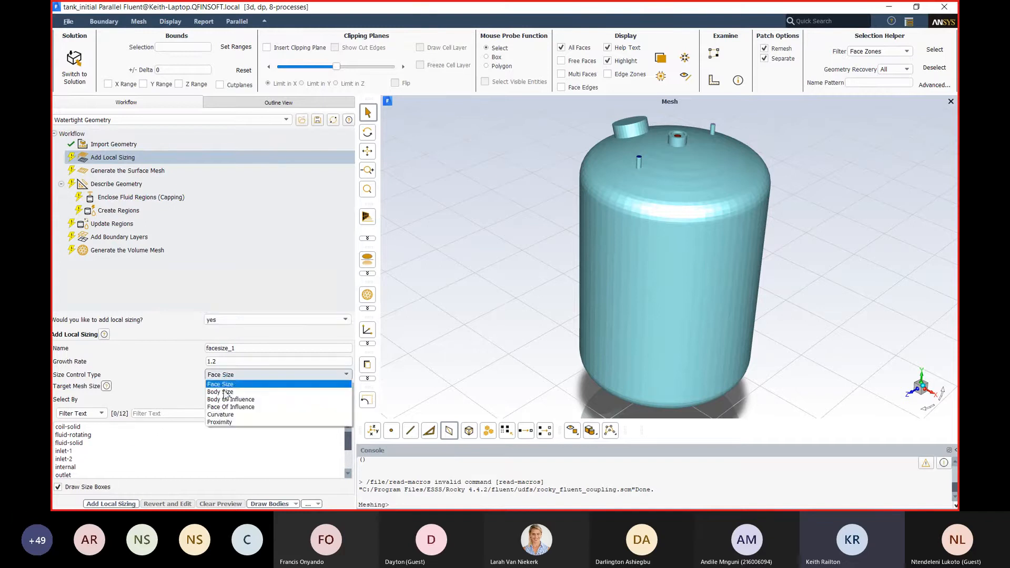
{"action": "left_click", "coordinate": [226, 393]}
{"action": "left_click", "coordinate": [67, 426]}
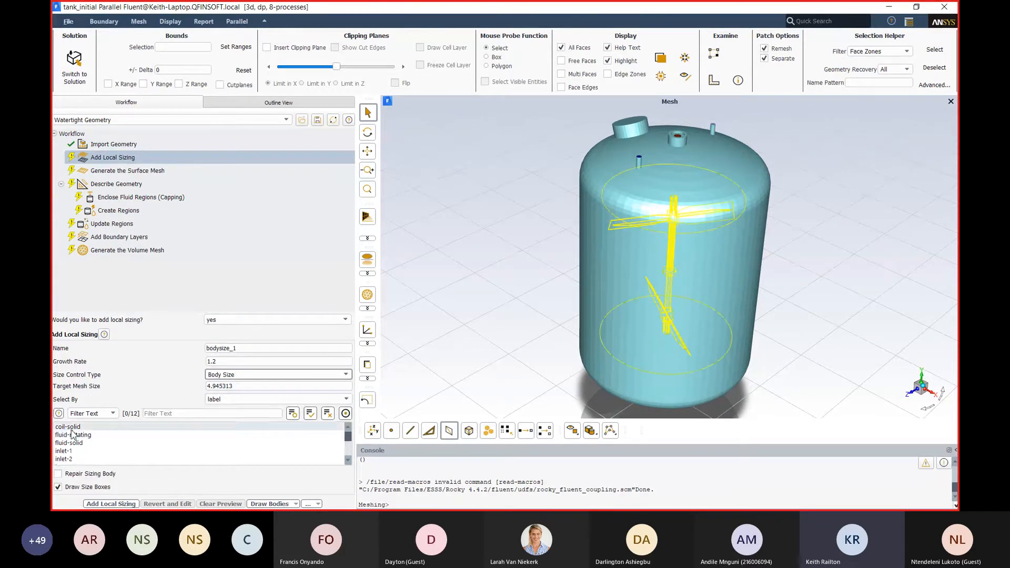
{"action": "left_click_drag", "start_coordinate": [232, 386], "coordinate": [198, 386]}
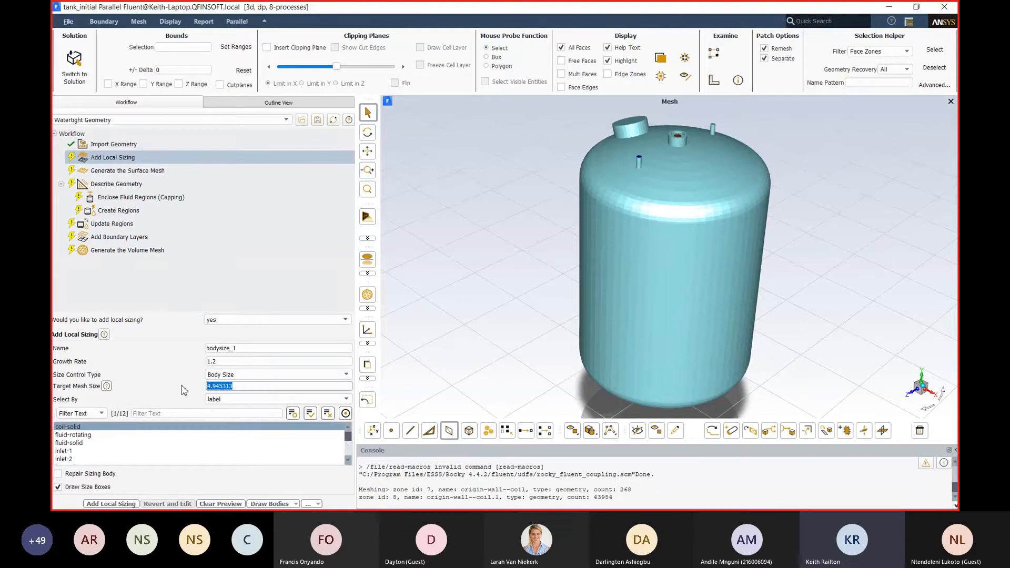
{"action": "type", "text": "20"}
{"action": "left_click", "coordinate": [111, 503]}
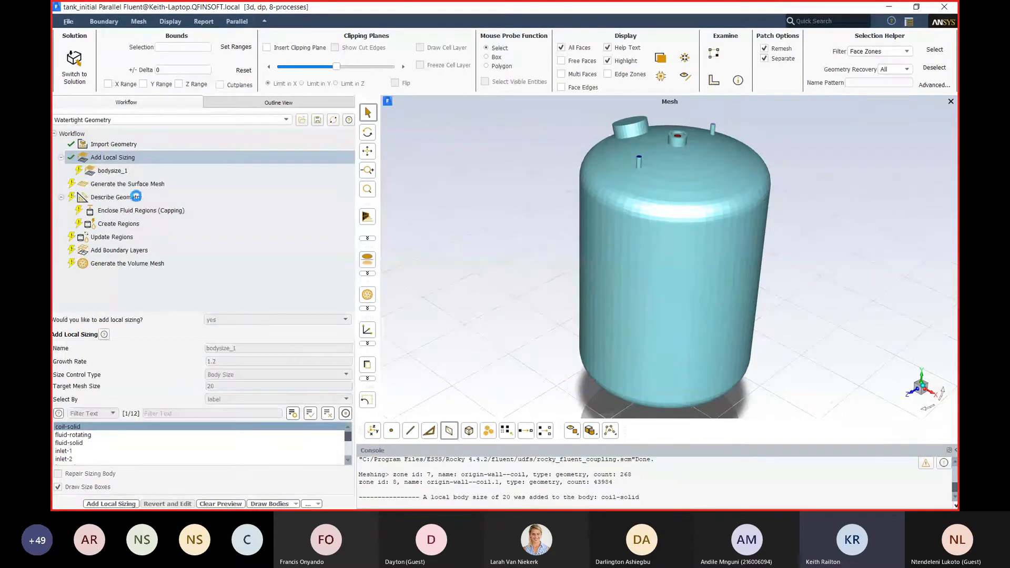
{"action": "left_click", "coordinate": [115, 145]}
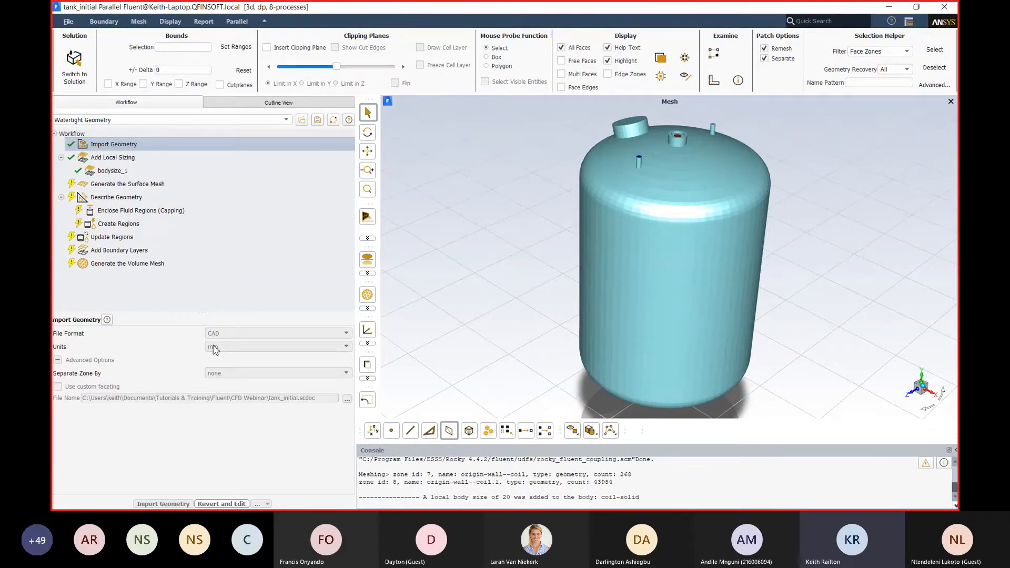
{"action": "left_click", "coordinate": [111, 171]}
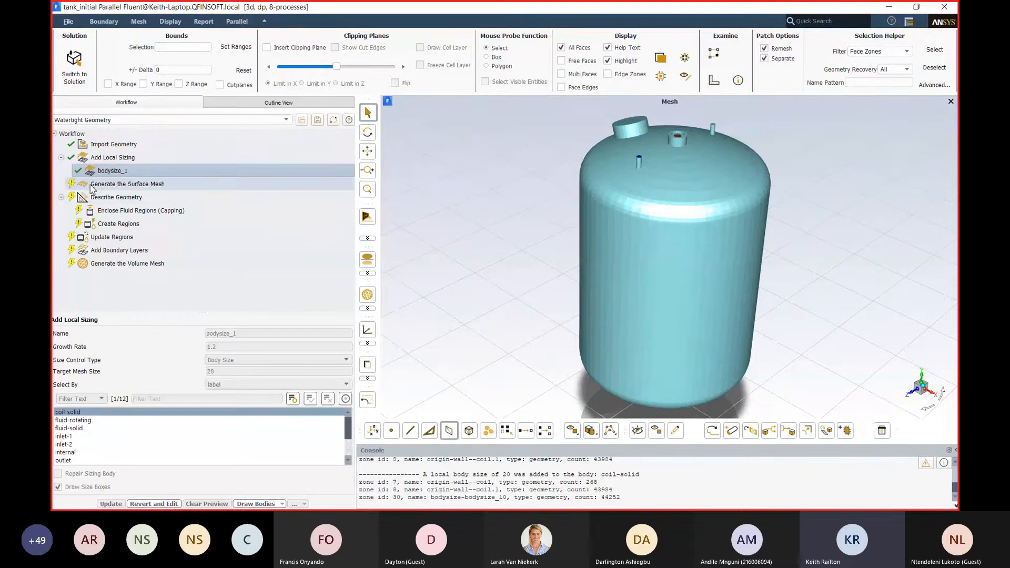
- Add a Face Size local sizing of 10 mm on wall--impeller-blade, wall--impeller-shaft and wall--impeller-shaft-rotating
{"action": "left_click", "coordinate": [112, 158]}
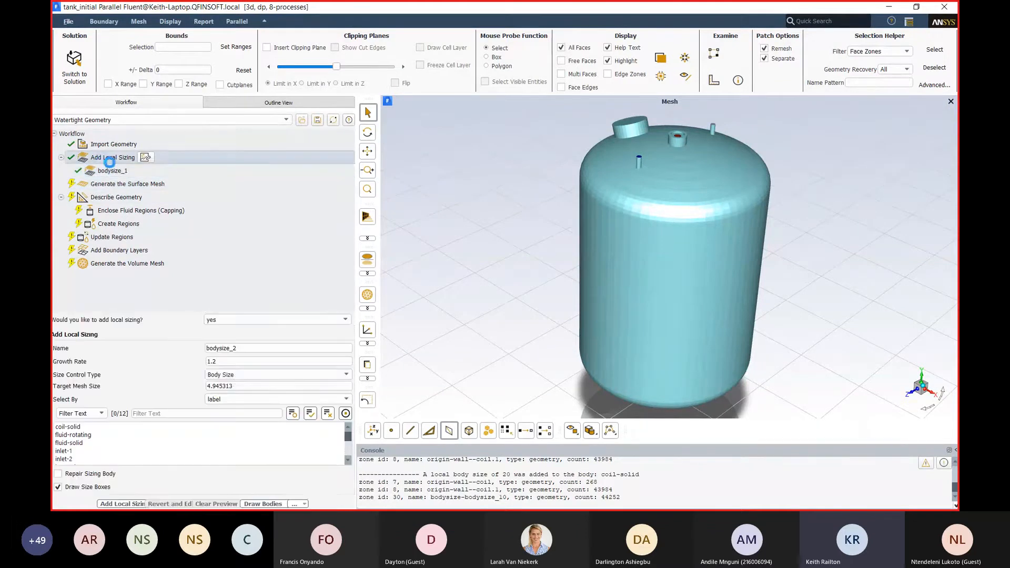
{"action": "left_click", "coordinate": [235, 374]}
{"action": "left_click", "coordinate": [231, 383]}
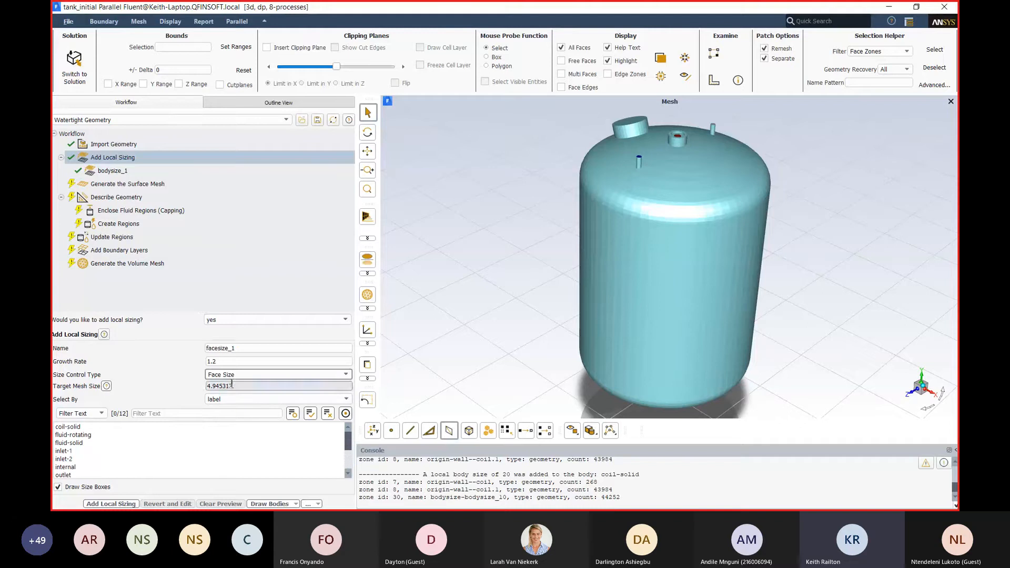
{"action": "double_click", "coordinate": [231, 386]}
{"action": "type", "text": "1"}
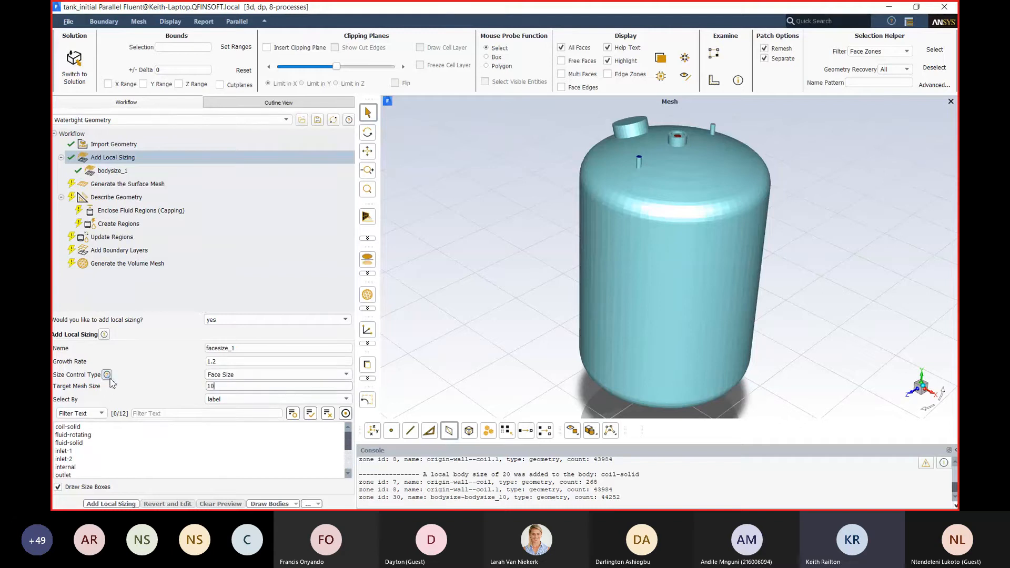
{"action": "type", "text": "0"}
{"action": "scroll", "coordinate": [106, 439], "scroll_direction": "down", "scroll_amount": 2}
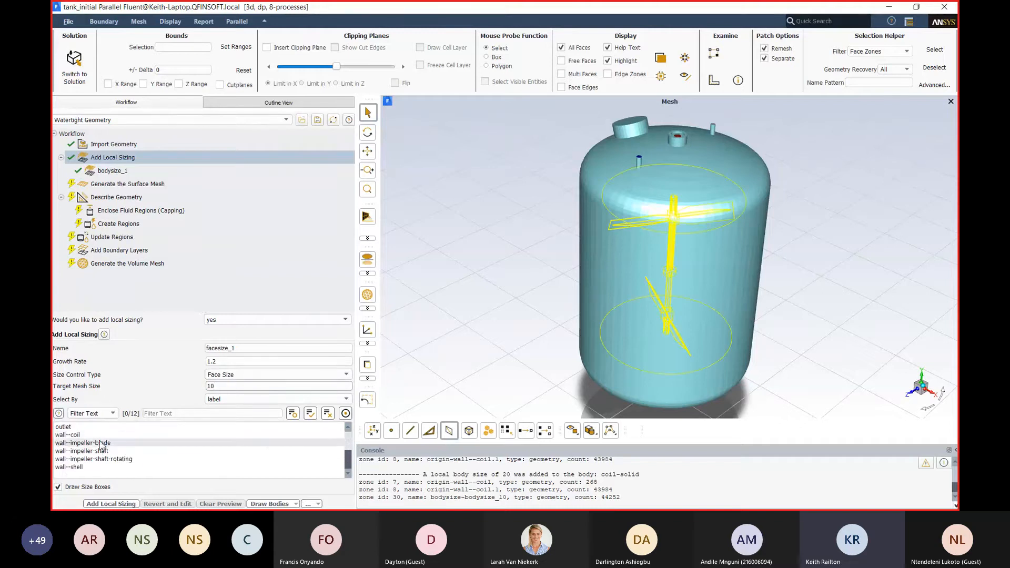
{"action": "left_click", "coordinate": [101, 442]}
{"action": "left_click", "coordinate": [95, 450]}
{"action": "left_click", "coordinate": [94, 459]}
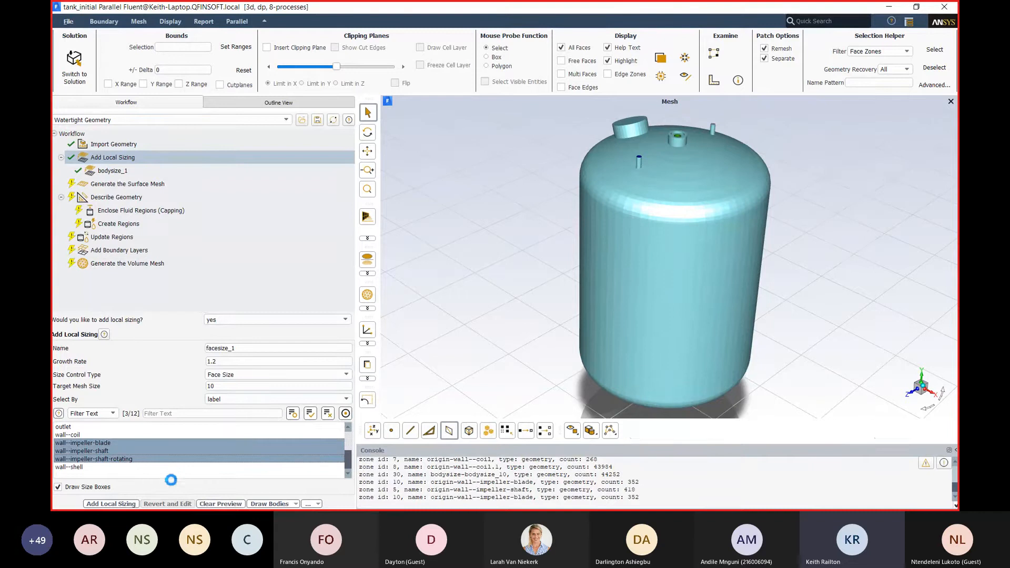
{"action": "left_click", "coordinate": [111, 504]}
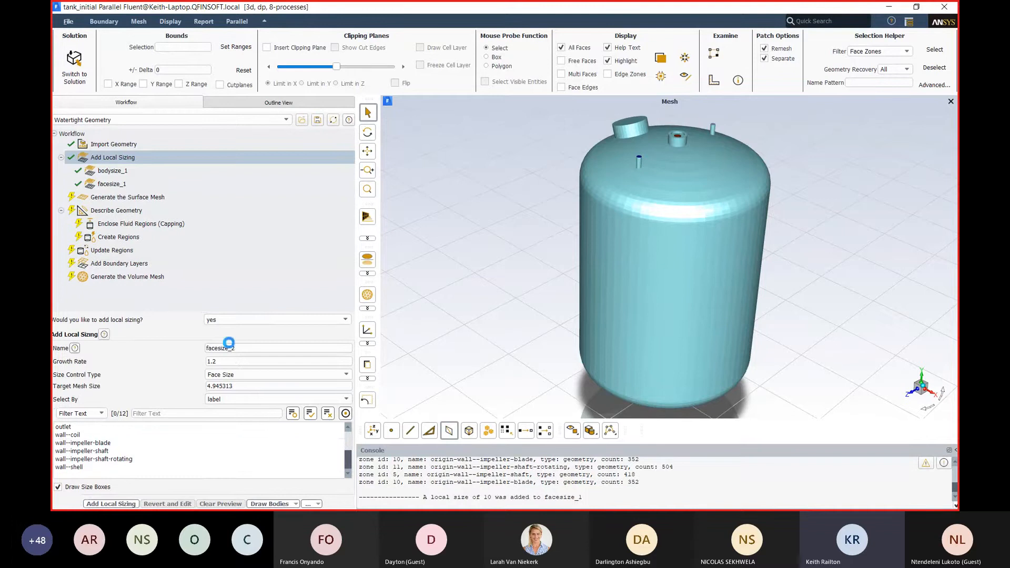
- Define a Proximity local sizing with a local minimum size of 10 mm, a maximum size of 50 mm and 5 cells per gap
{"action": "left_click", "coordinate": [232, 374]}
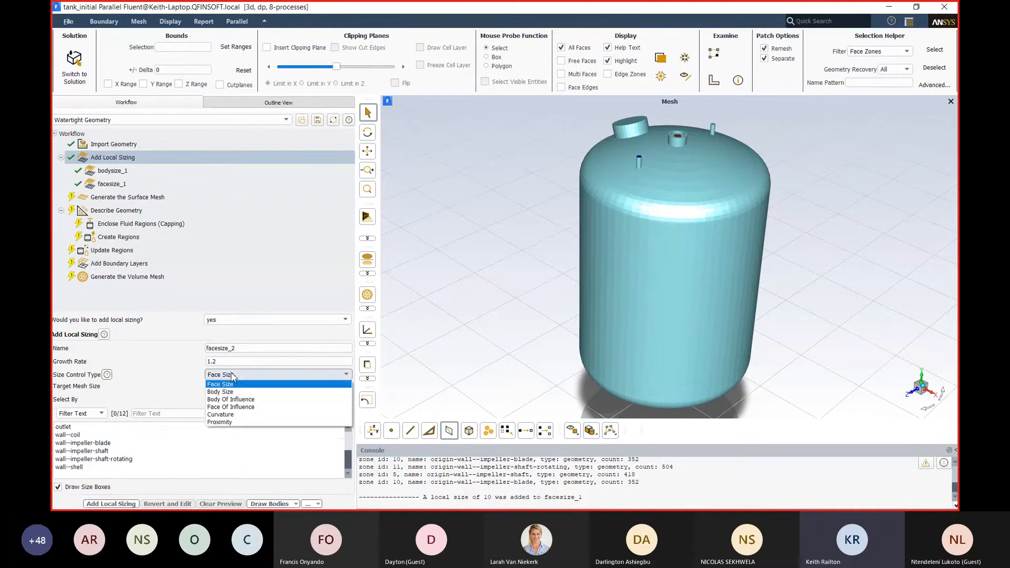
{"action": "left_click", "coordinate": [219, 422]}
{"action": "left_click_drag", "start_coordinate": [246, 372], "coordinate": [154, 374]}
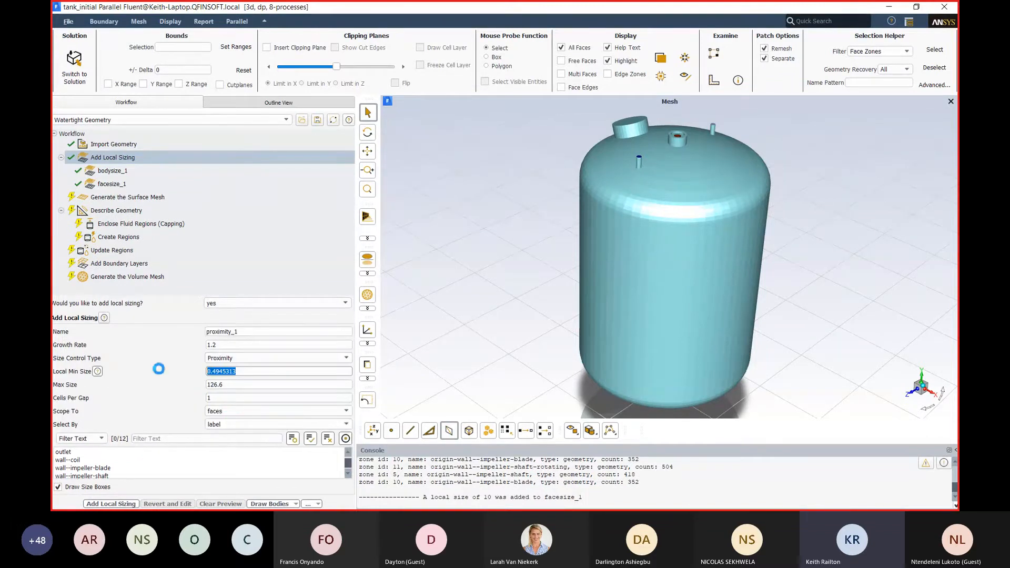
{"action": "type", "text": "10"}
{"action": "left_click_drag", "start_coordinate": [237, 387], "coordinate": [125, 387]}
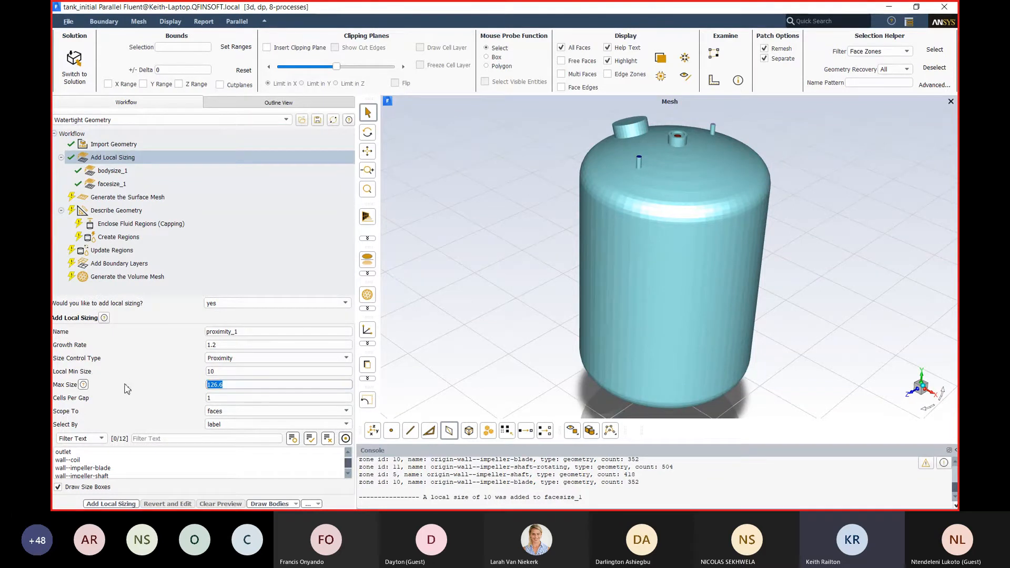
{"action": "type", "text": "50"}
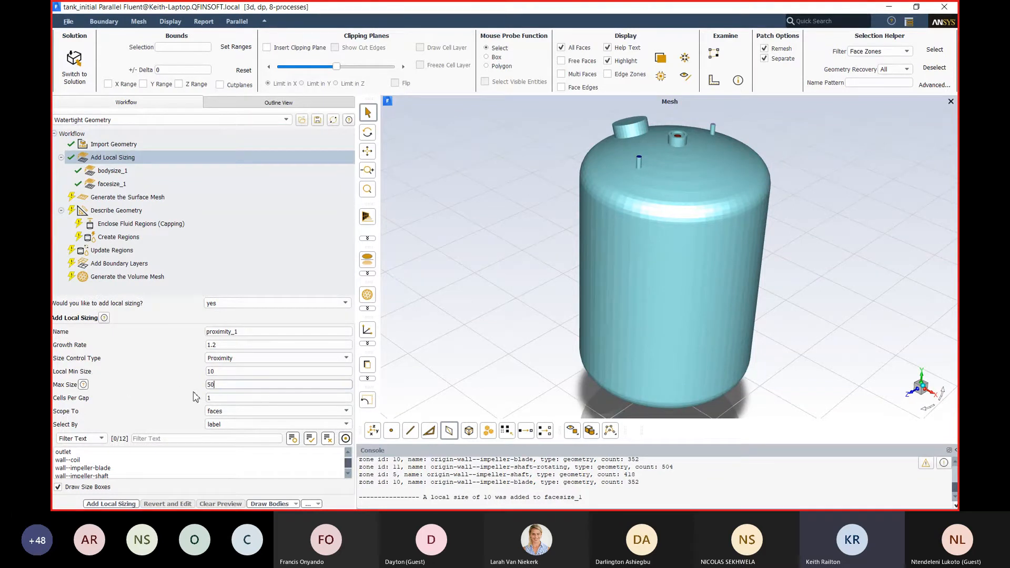
{"action": "left_click", "coordinate": [225, 399]}
{"action": "key", "text": "BackSpace"}
{"action": "type", "text": "5"}
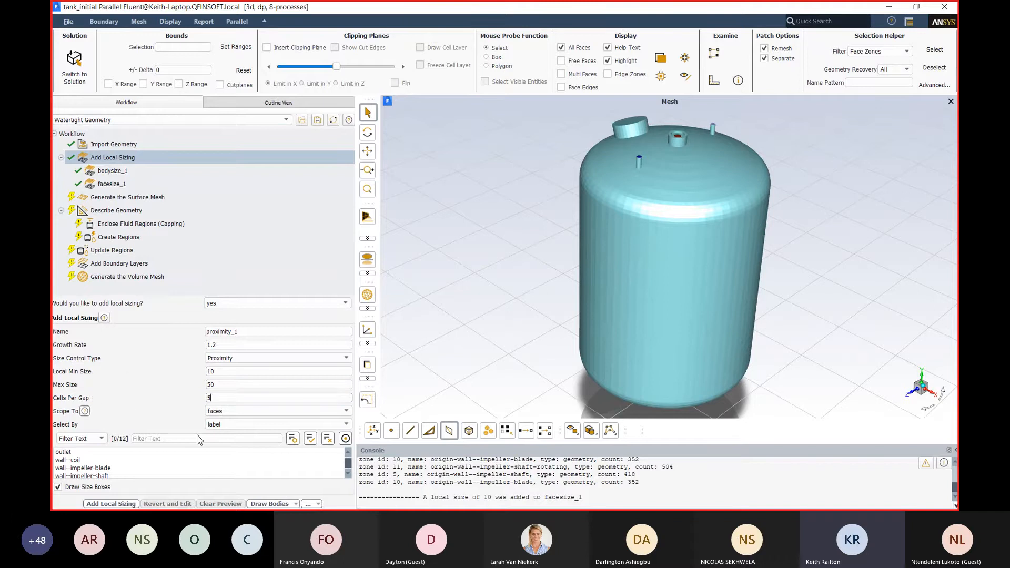
- Scope the proximity sizing to faces, select fluid-rotating and fluid-solid, and add it to the local sizings
{"action": "left_click", "coordinate": [218, 412]}
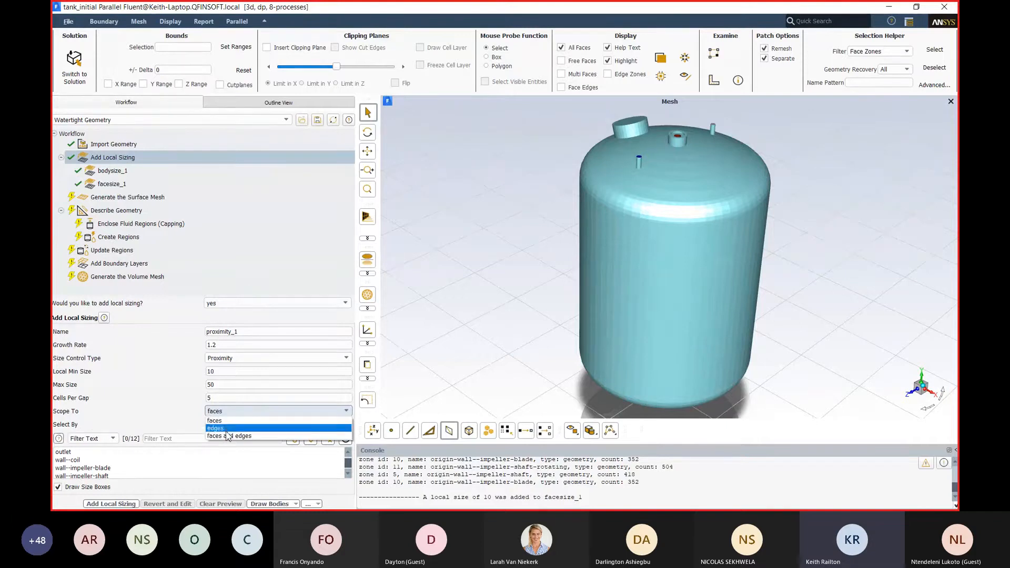
{"action": "left_click", "coordinate": [215, 421]}
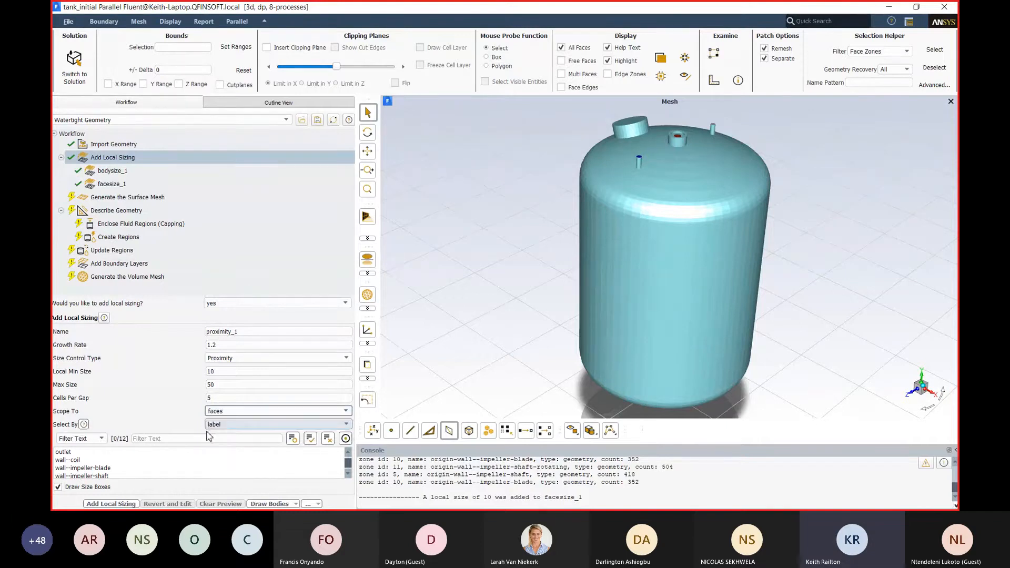
{"action": "left_click", "coordinate": [94, 459]}
{"action": "scroll", "coordinate": [95, 461], "scroll_direction": "up", "scroll_amount": 3}
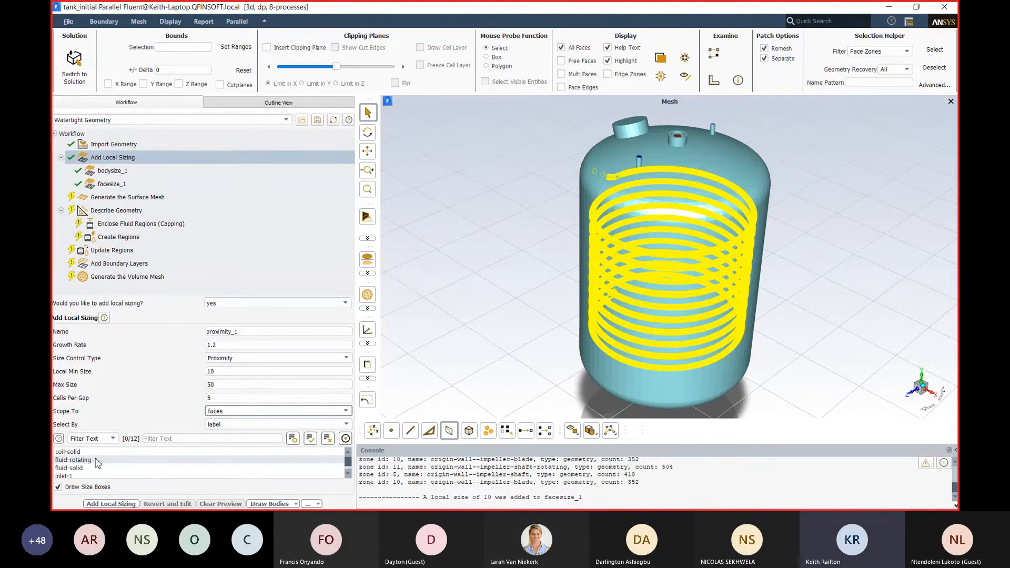
{"action": "left_click", "coordinate": [90, 461]}
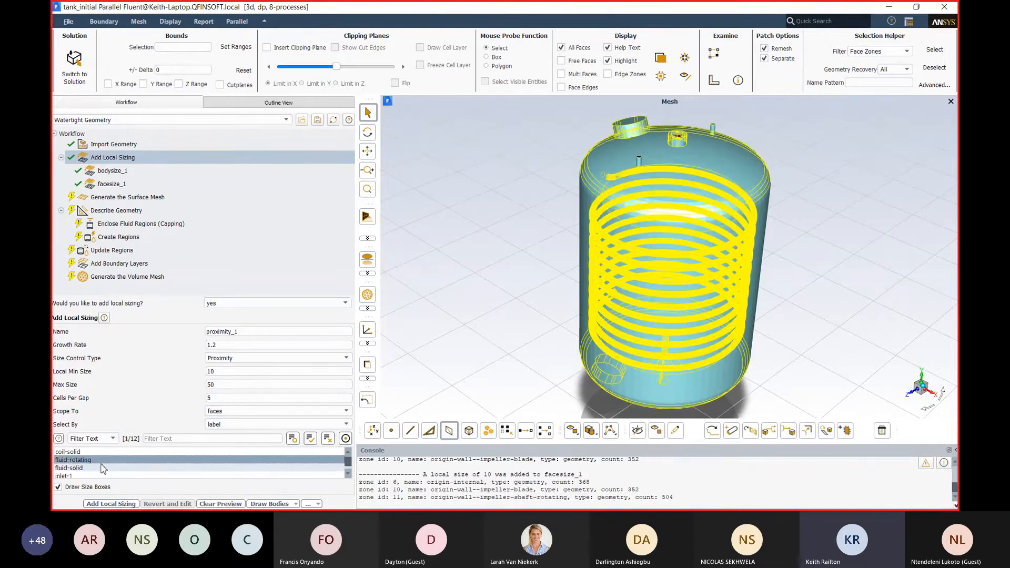
{"action": "left_click", "coordinate": [73, 467], "text": "ctrl"}
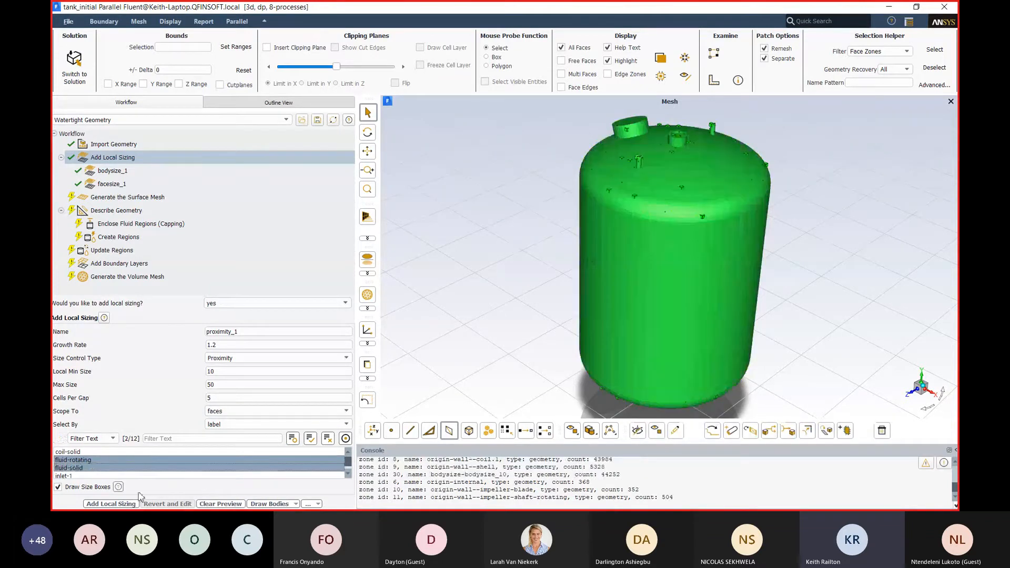
{"action": "left_click", "coordinate": [128, 505]}
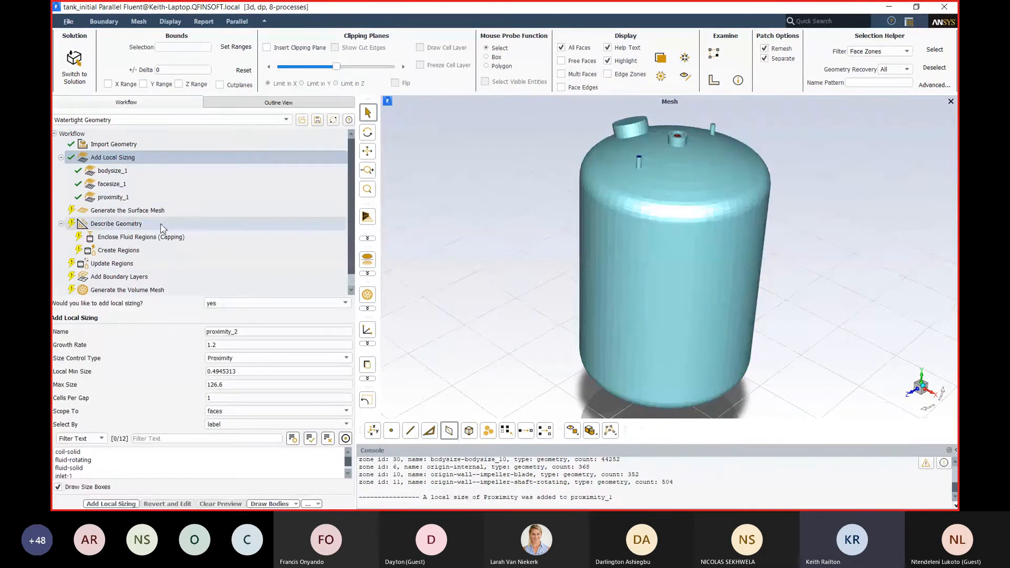
- Generate the surface mesh with a minimum size of 10 mm and a maximum size of 50 mm, keeping the default curvature and proximity settings
{"action": "left_click", "coordinate": [126, 213]}
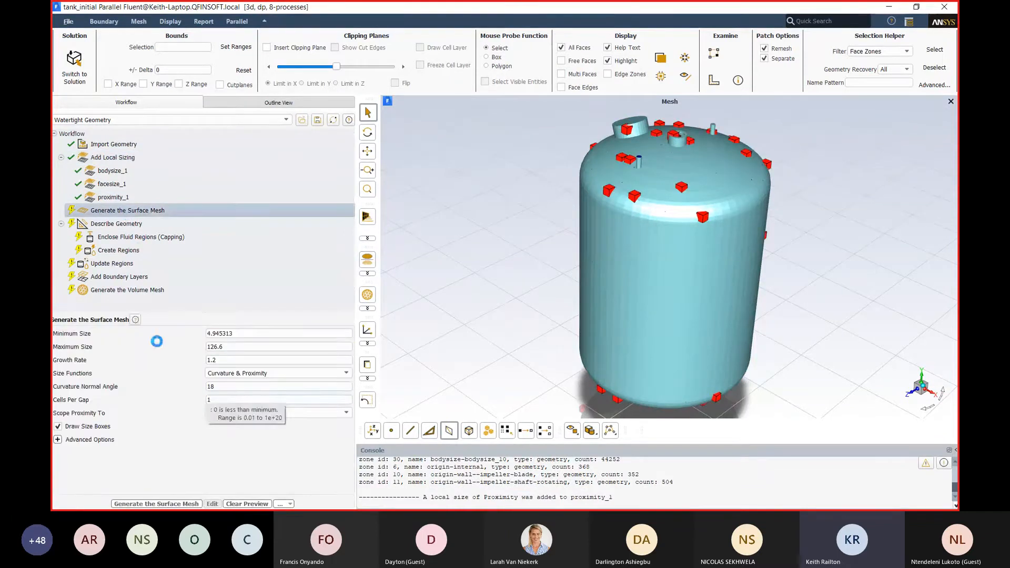
{"action": "left_click_drag", "start_coordinate": [242, 333], "coordinate": [207, 333]}
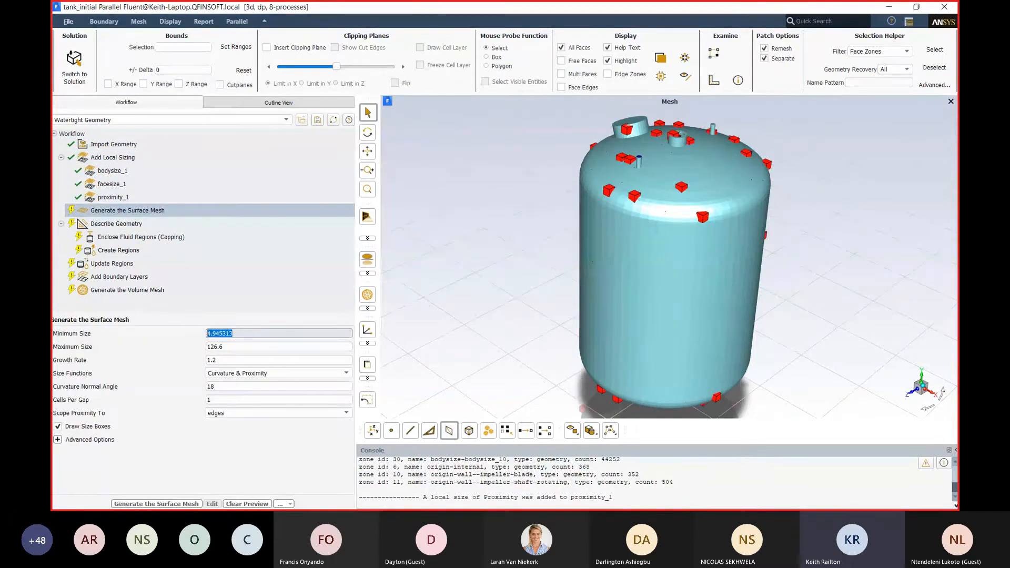
{"action": "type", "text": "1"}
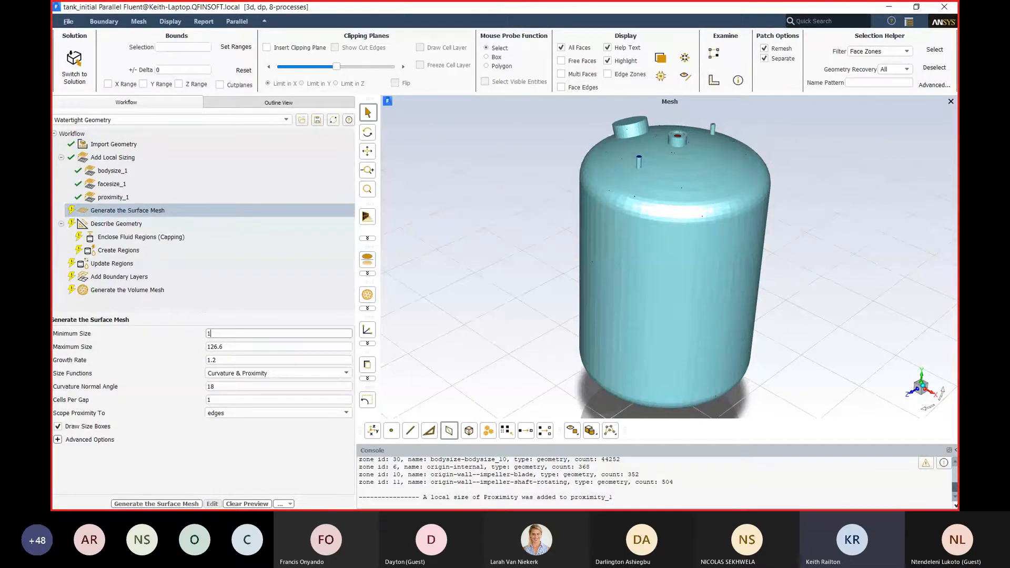
{"action": "type", "text": "0"}
{"action": "key", "text": "Tab"}
{"action": "type", "text": "50"}
{"action": "left_click", "coordinate": [222, 400]}
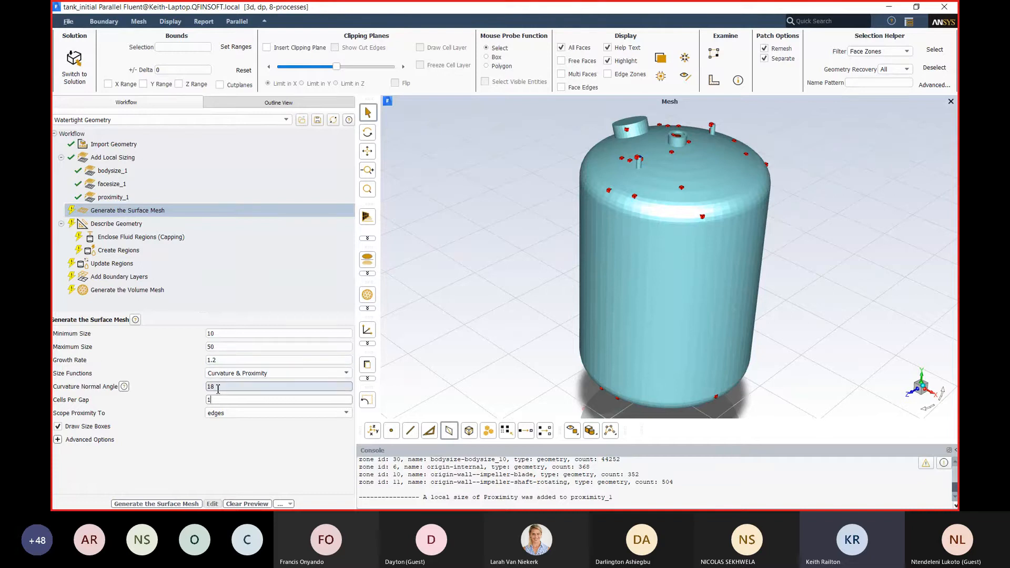
{"action": "left_click", "coordinate": [225, 385]}
{"action": "double_click", "coordinate": [232, 390]}
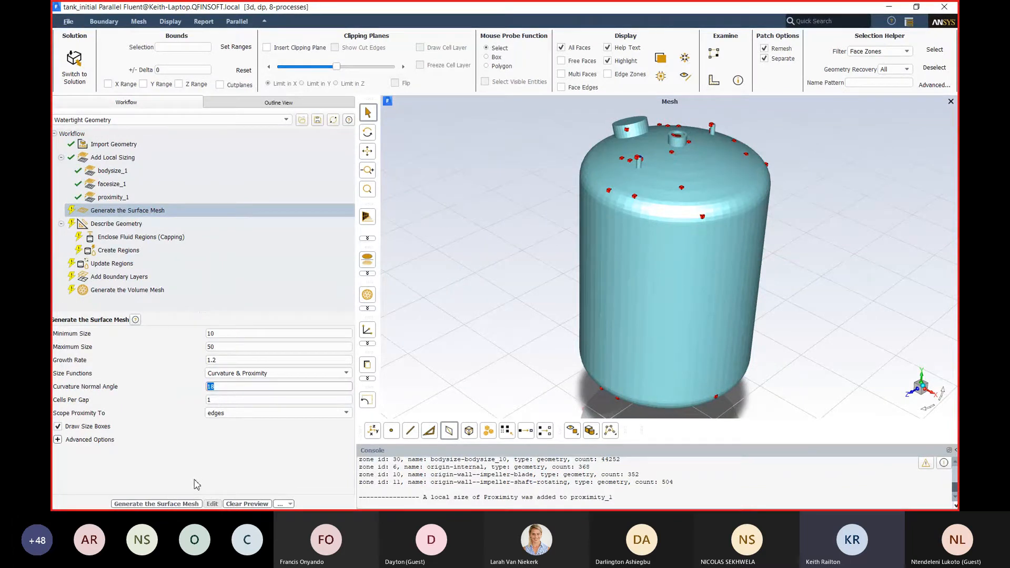
{"action": "left_click", "coordinate": [237, 449]}
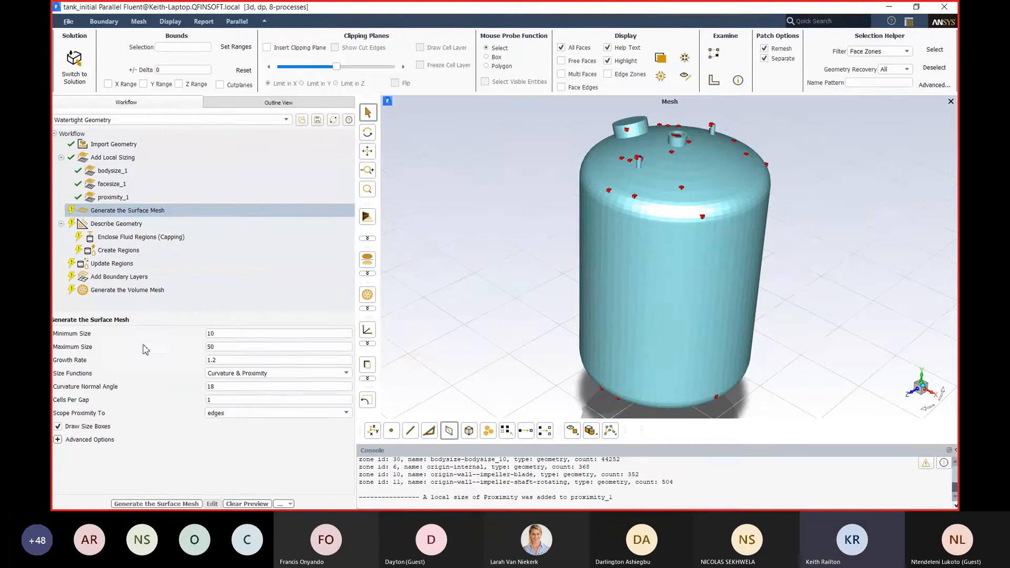
{"action": "left_click", "coordinate": [181, 504]}
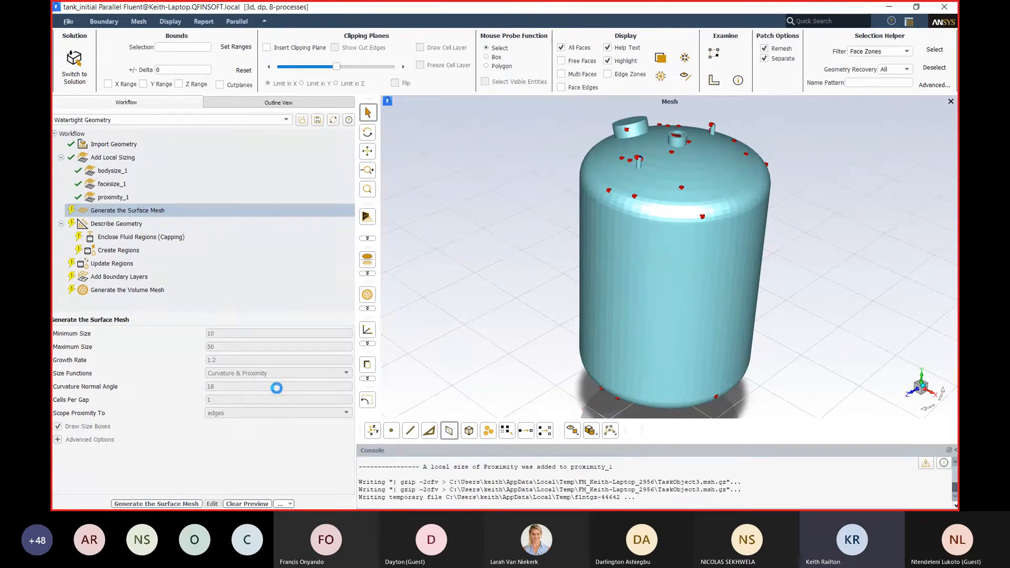
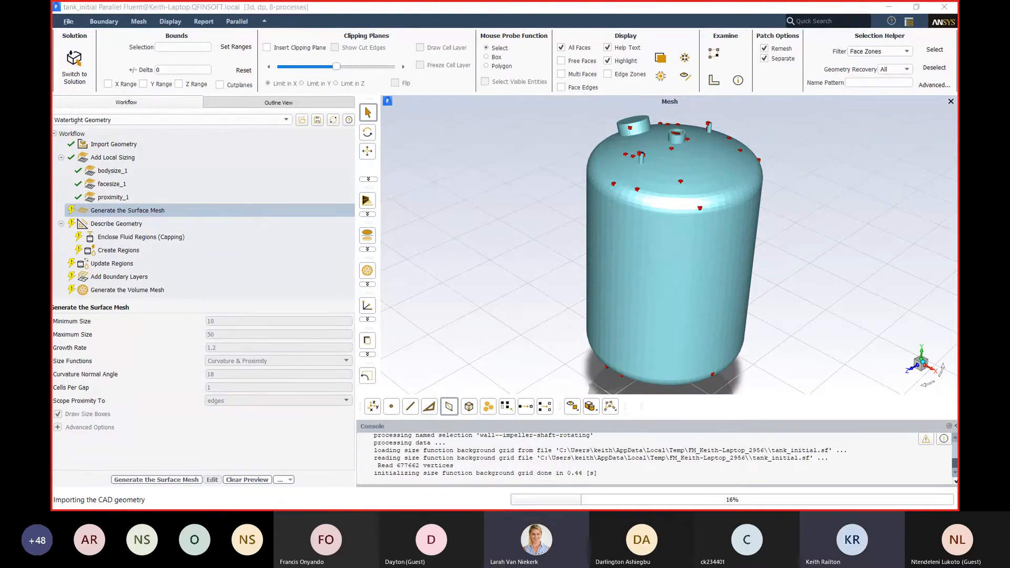
- Switch to the Teams meeting chat, read the participants' latest questions and minimise the chat window
{"action": "key", "text": "super+d"}
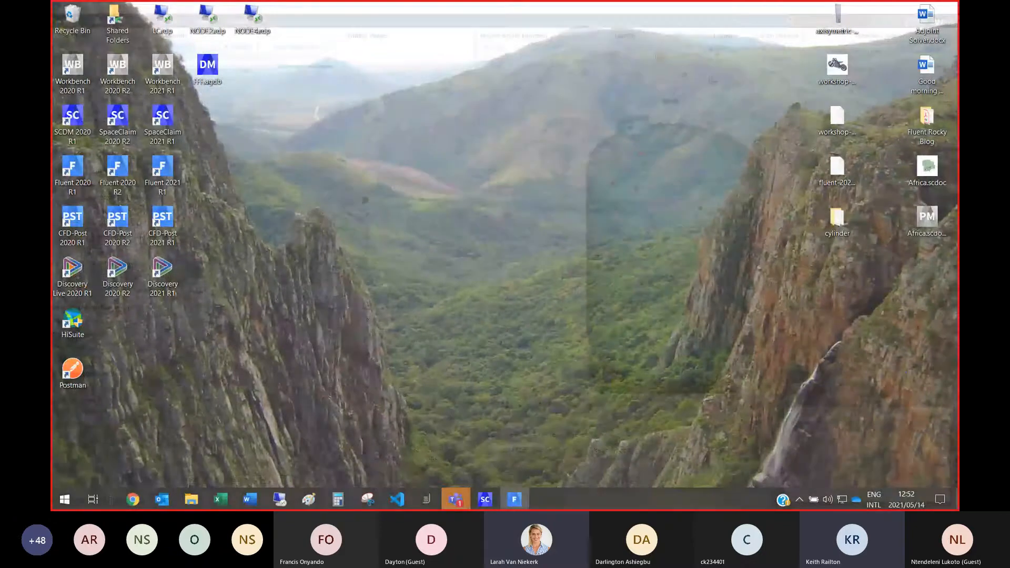
{"action": "key", "text": "super+d"}
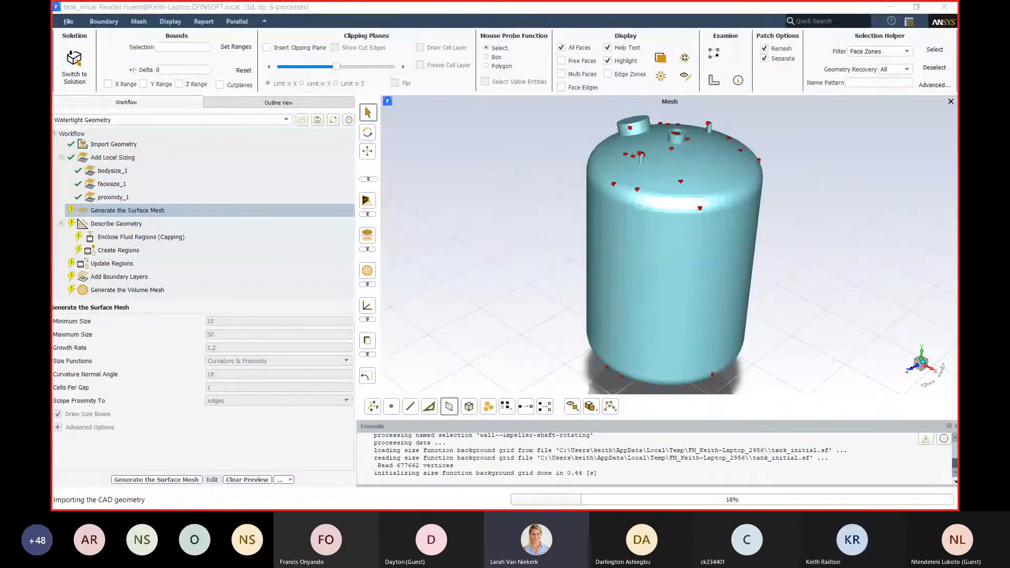
{"action": "key", "text": "alt+Tab"}
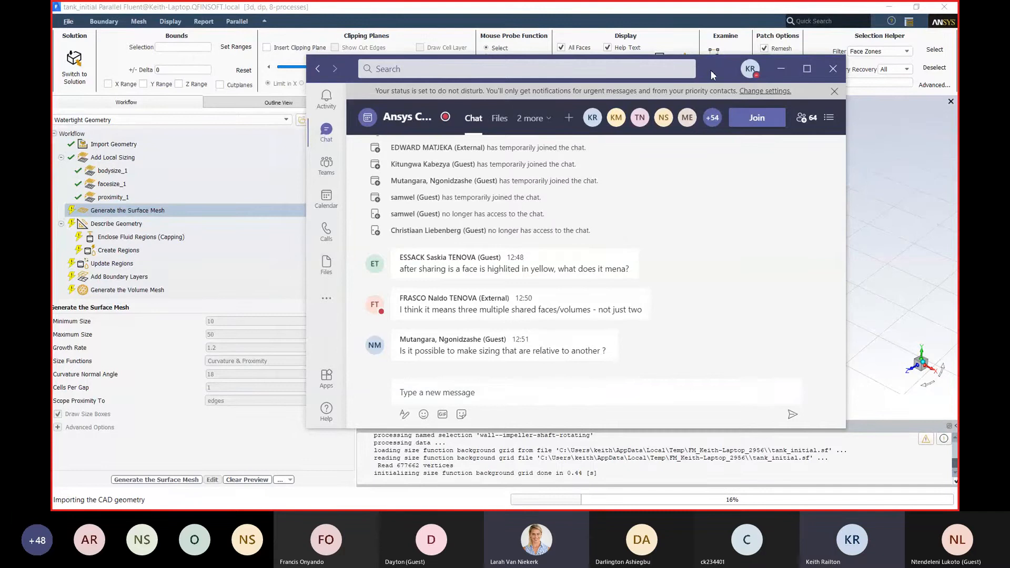
{"action": "left_click", "coordinate": [781, 68]}
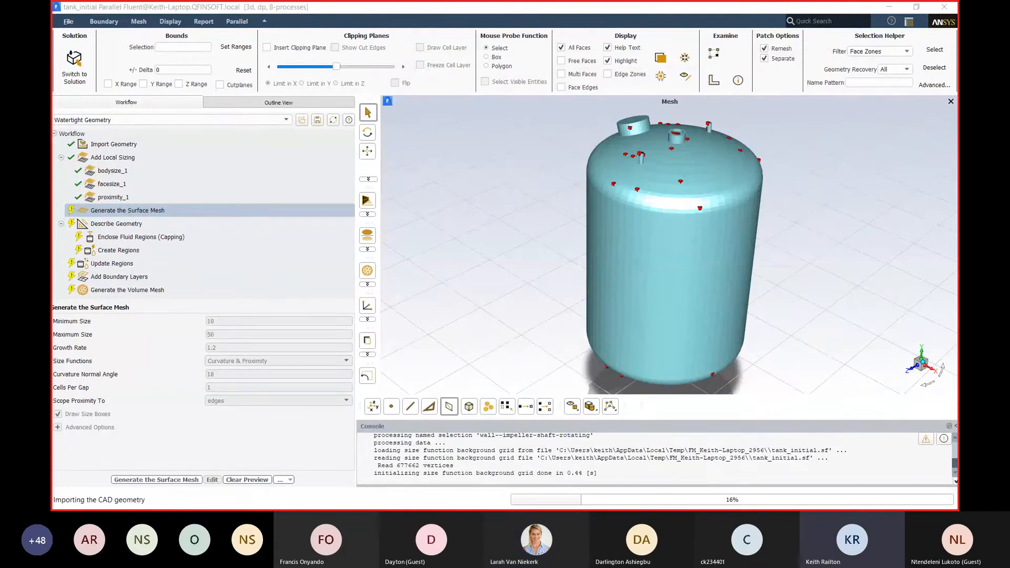
- Switch to the tank_initial model in SpaceClaim and examine the colours assigned to double, triple and multiple shared edges
{"action": "left_click", "coordinate": [888, 6]}
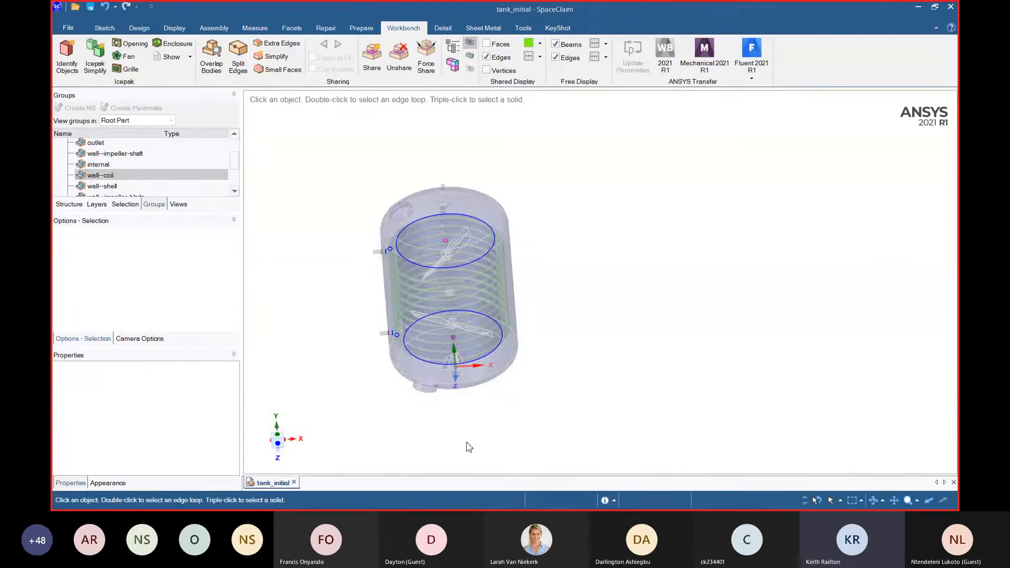
{"action": "middle_click_drag", "start_coordinate": [466, 444], "coordinate": [511, 417]}
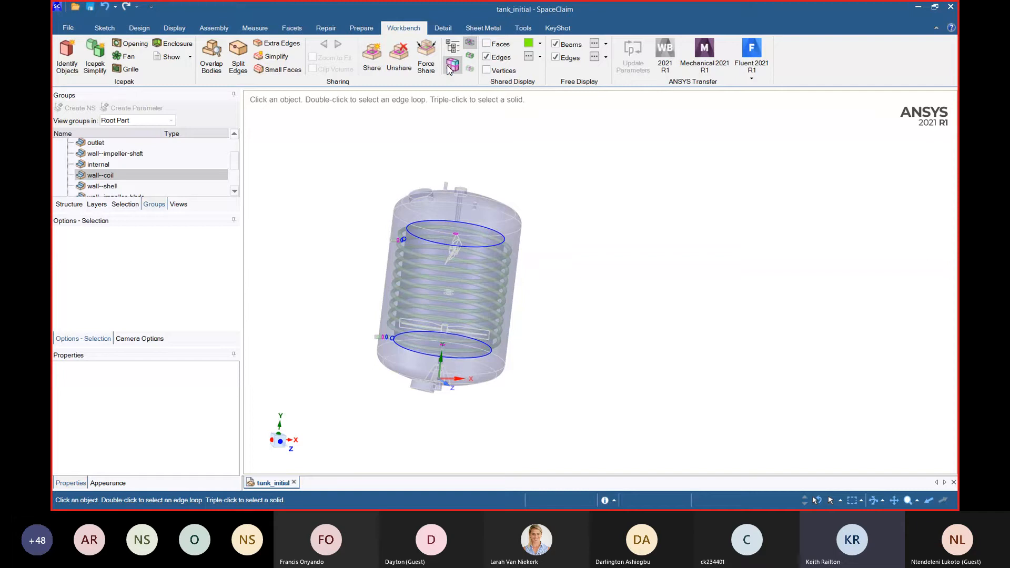
{"action": "left_click", "coordinate": [453, 64]}
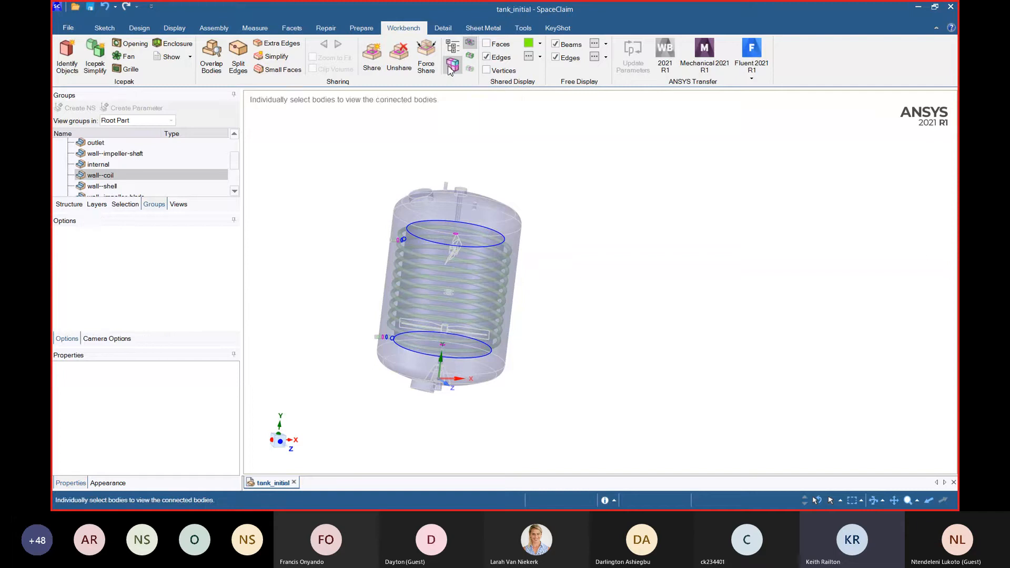
{"action": "left_click", "coordinate": [540, 58]}
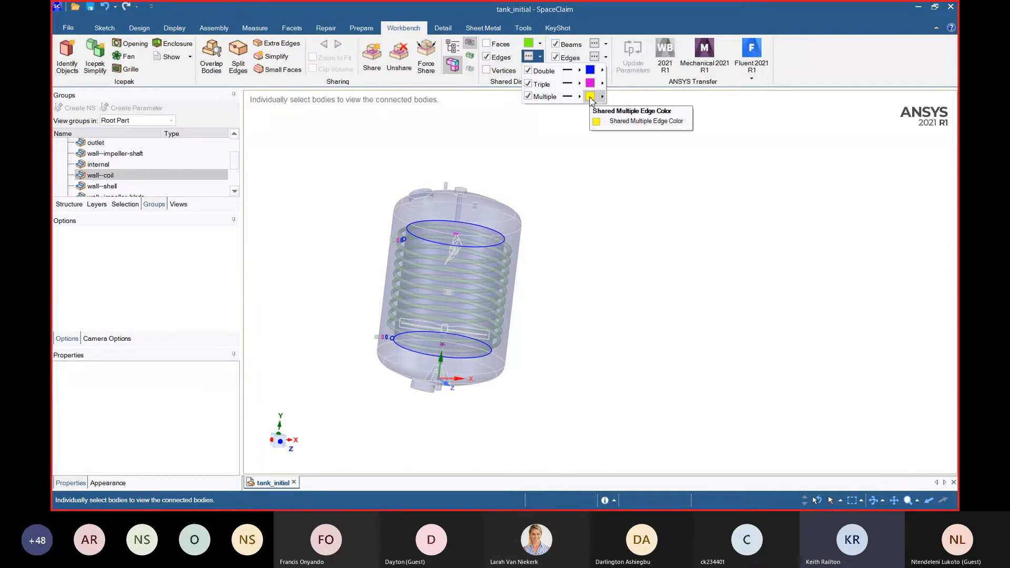
{"action": "middle_click_drag", "start_coordinate": [591, 255], "coordinate": [561, 279]}
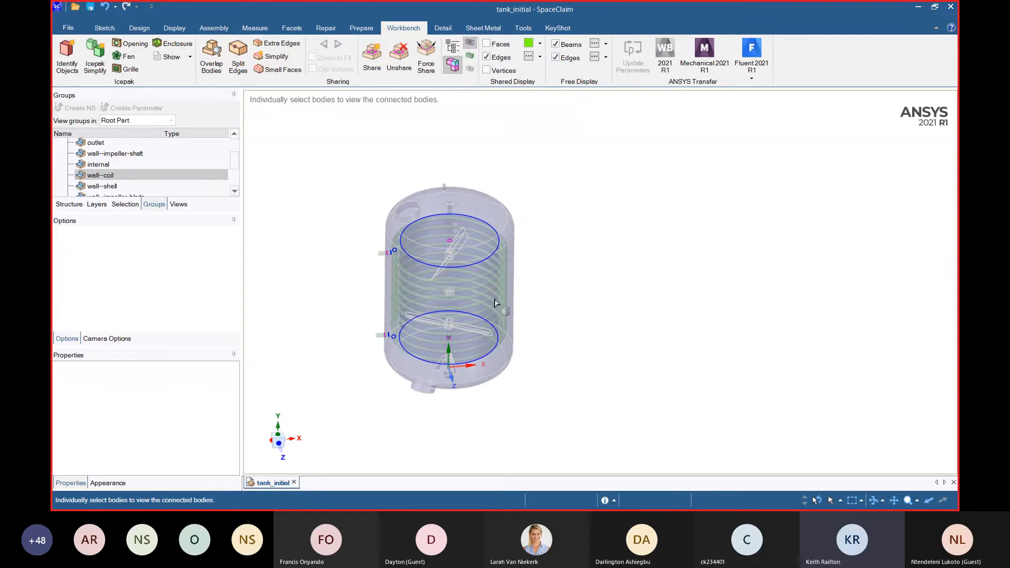
{"action": "scroll", "coordinate": [494, 303], "scroll_direction": "up", "scroll_amount": 2}
{"action": "scroll", "coordinate": [635, 262], "scroll_direction": "down", "scroll_amount": 3}
{"action": "middle_click_drag", "start_coordinate": [636, 262], "coordinate": [693, 244]}
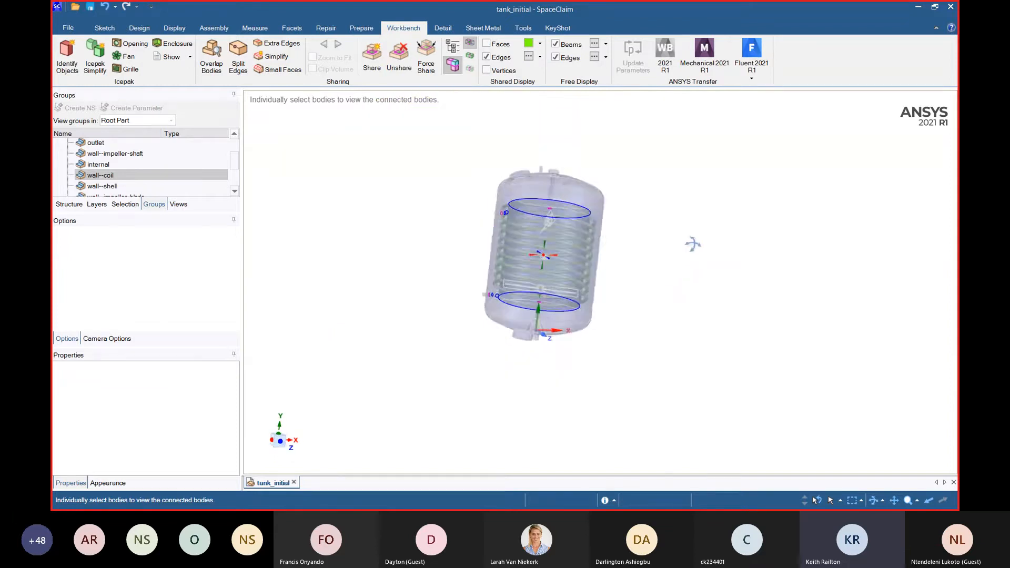
{"action": "left_click", "coordinate": [589, 262]}
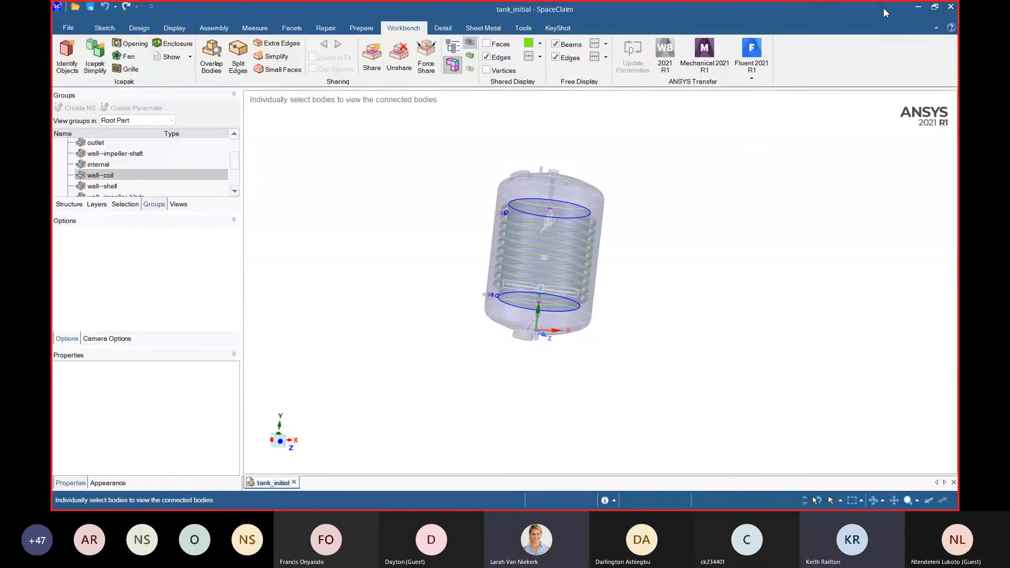
- Return to Fluent and inspect the generated surface mesh on the tank
{"action": "left_click", "coordinate": [917, 7]}
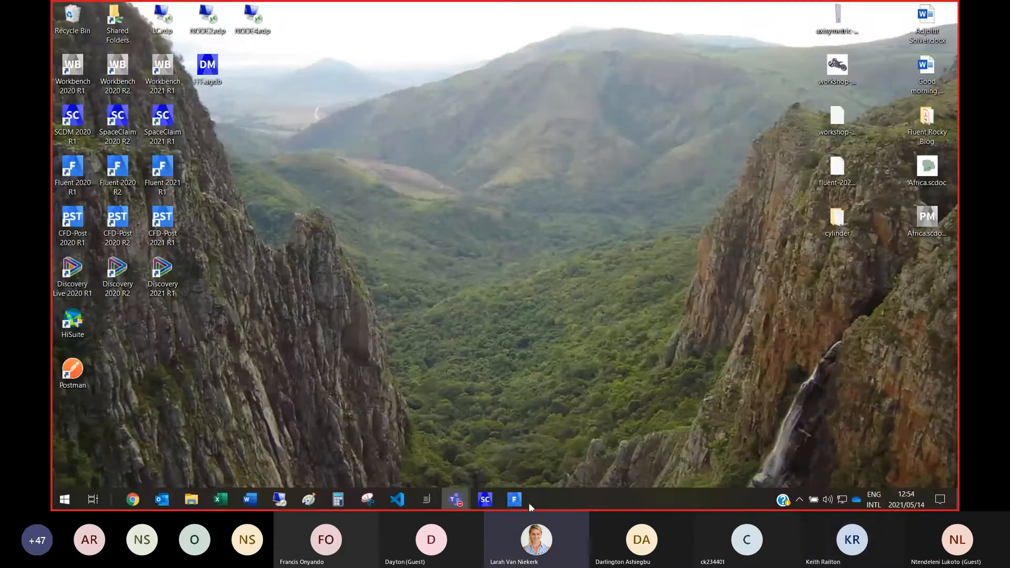
{"action": "left_click", "coordinate": [517, 500]}
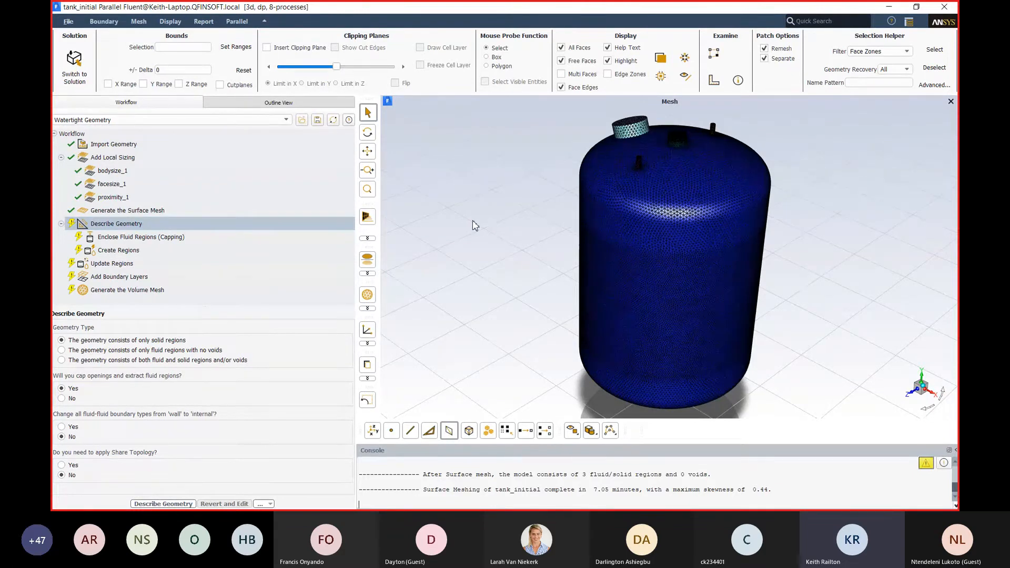
{"action": "scroll", "coordinate": [474, 225], "scroll_direction": "down", "scroll_amount": 2}
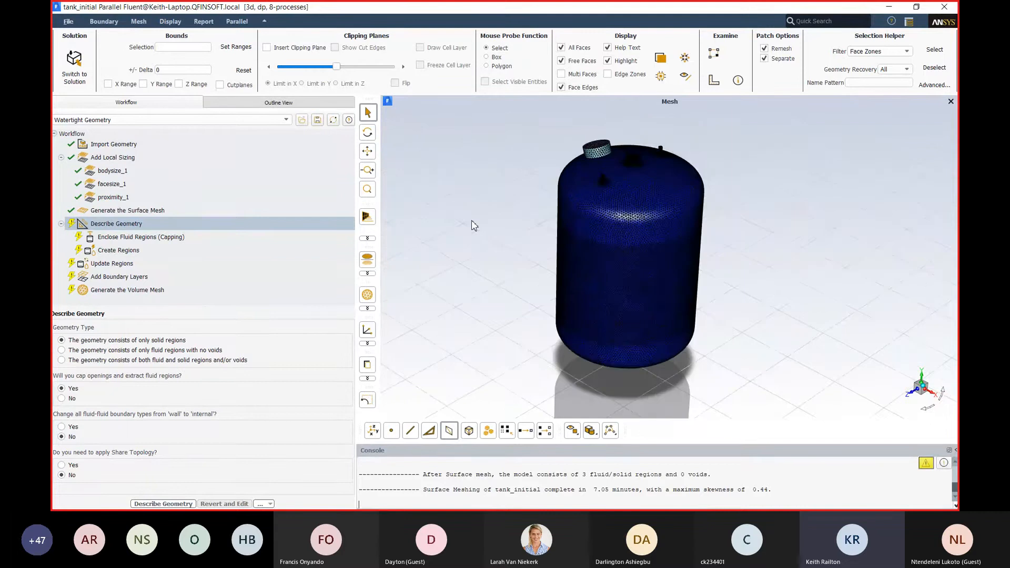
{"action": "scroll", "coordinate": [714, 261], "scroll_direction": "up", "scroll_amount": 2}
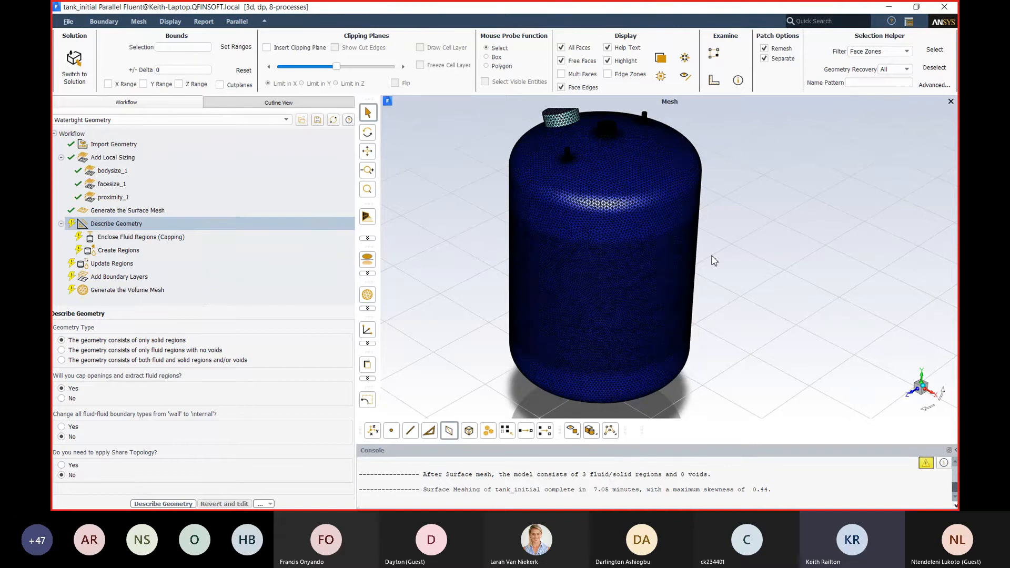
{"action": "scroll", "coordinate": [711, 256], "scroll_direction": "down", "scroll_amount": 2}
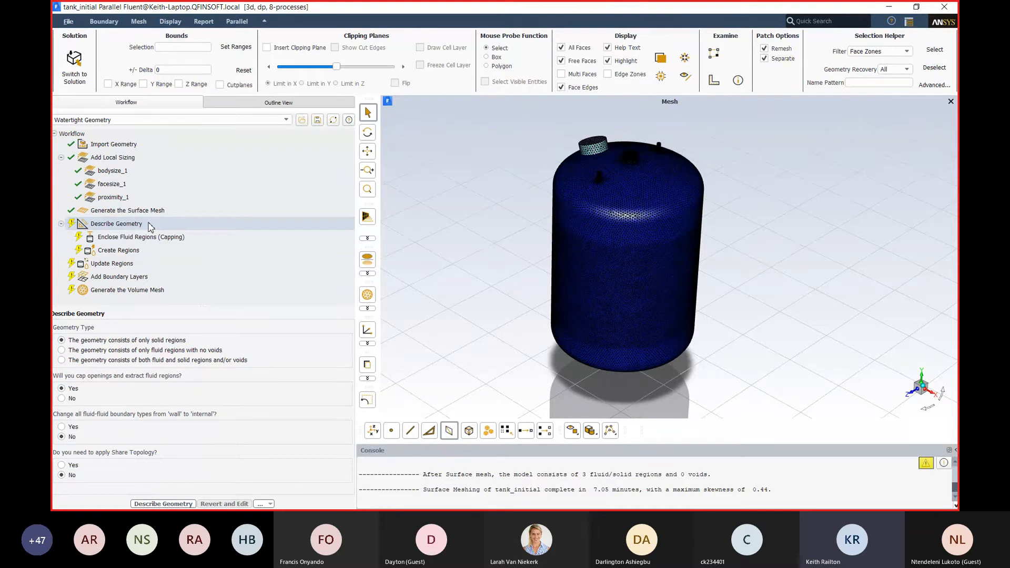
- Insert a clipping plane through the tank and examine the surface mesh on the interior, rotating zone, impeller blades and coil
{"action": "scroll", "coordinate": [559, 223], "scroll_direction": "up", "scroll_amount": 1}
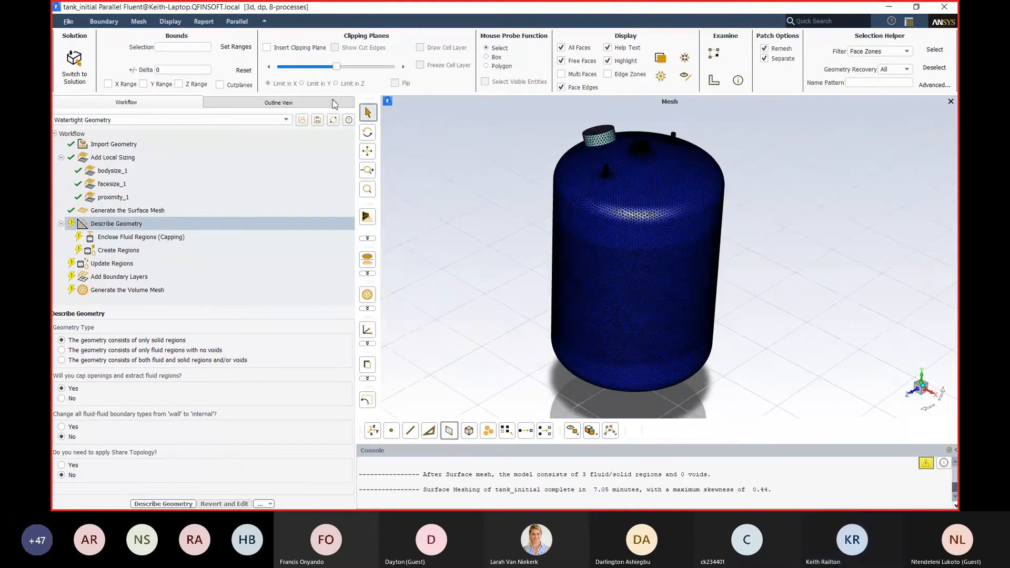
{"action": "left_click", "coordinate": [293, 47]}
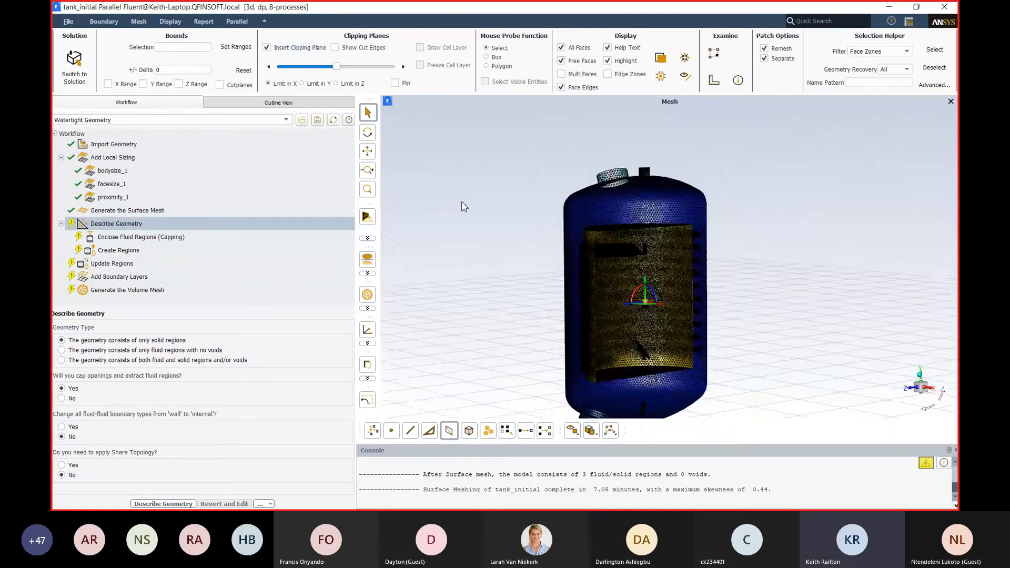
{"action": "scroll", "coordinate": [633, 207], "scroll_direction": "up", "scroll_amount": 2}
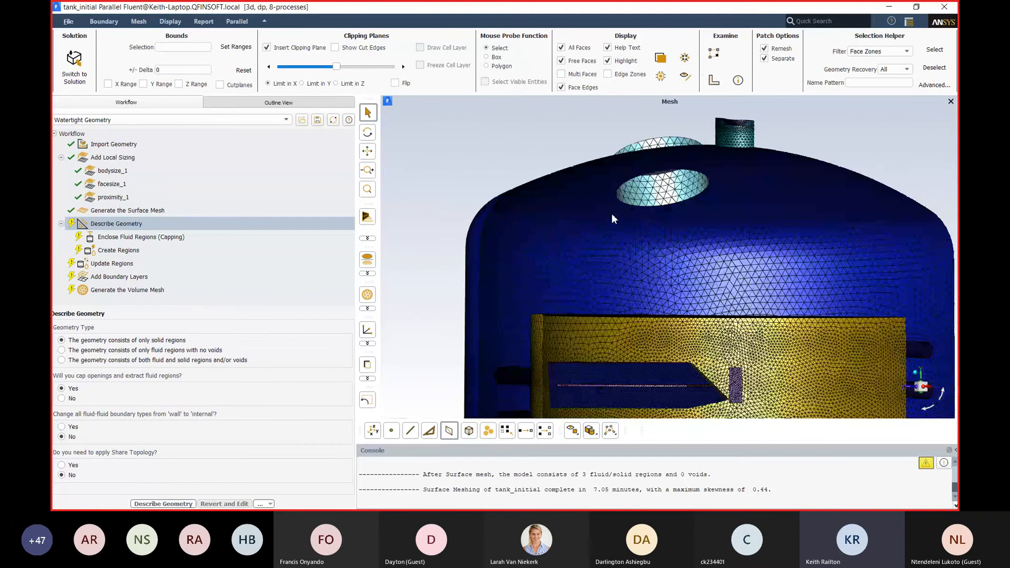
{"action": "scroll", "coordinate": [611, 213], "scroll_direction": "down", "scroll_amount": 3}
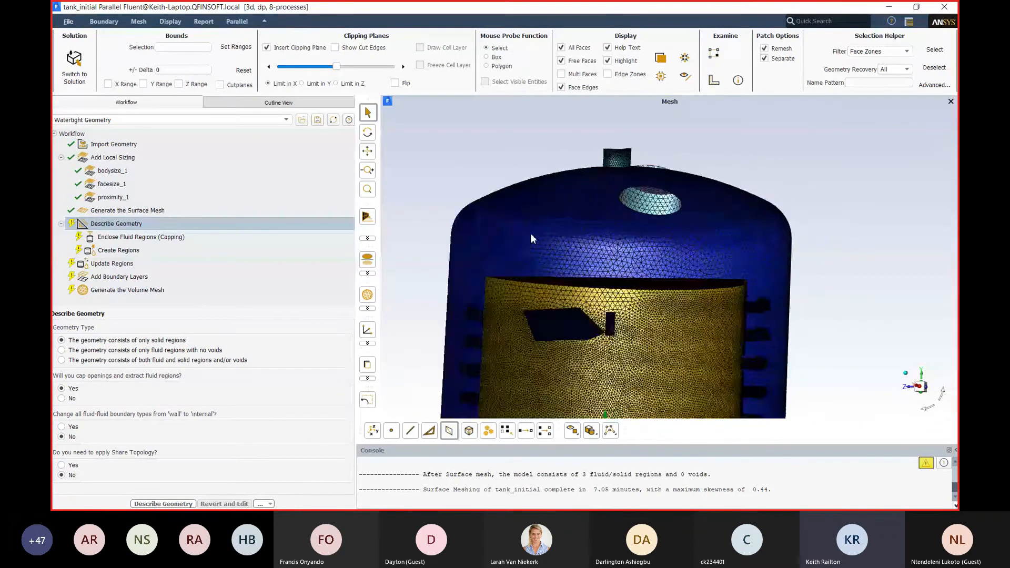
{"action": "scroll", "coordinate": [531, 238], "scroll_direction": "up", "scroll_amount": 2}
{"action": "scroll", "coordinate": [559, 316], "scroll_direction": "up", "scroll_amount": 3}
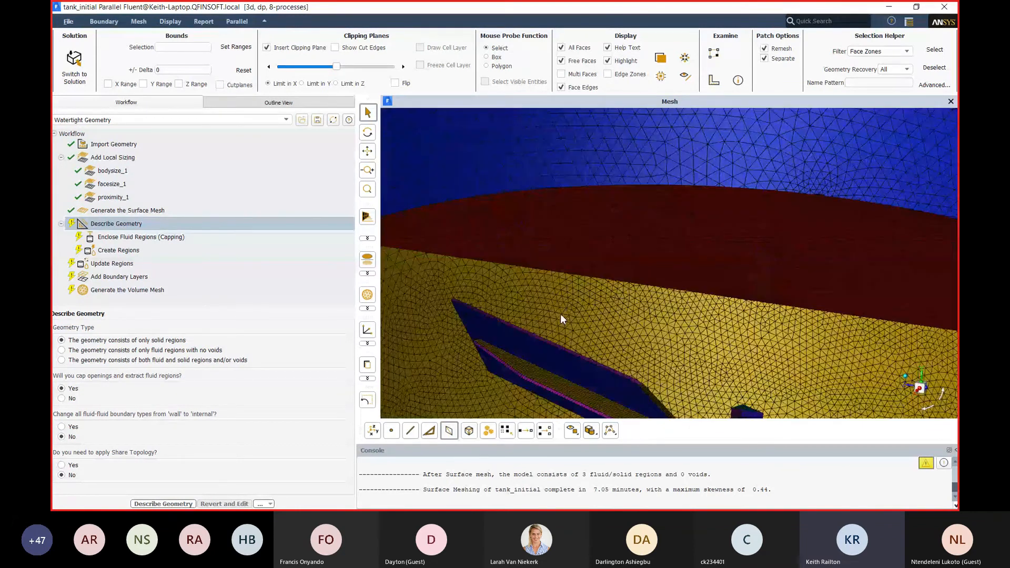
{"action": "scroll", "coordinate": [561, 314], "scroll_direction": "up", "scroll_amount": 2}
{"action": "scroll", "coordinate": [538, 289], "scroll_direction": "up", "scroll_amount": 2}
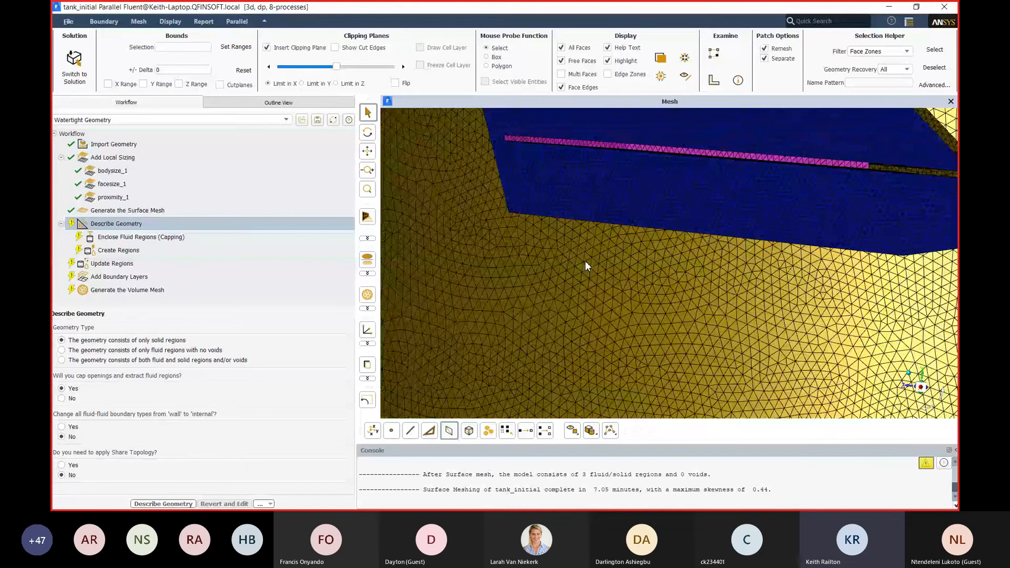
{"action": "scroll", "coordinate": [578, 252], "scroll_direction": "down", "scroll_amount": 2}
{"action": "scroll", "coordinate": [528, 194], "scroll_direction": "down", "scroll_amount": 4}
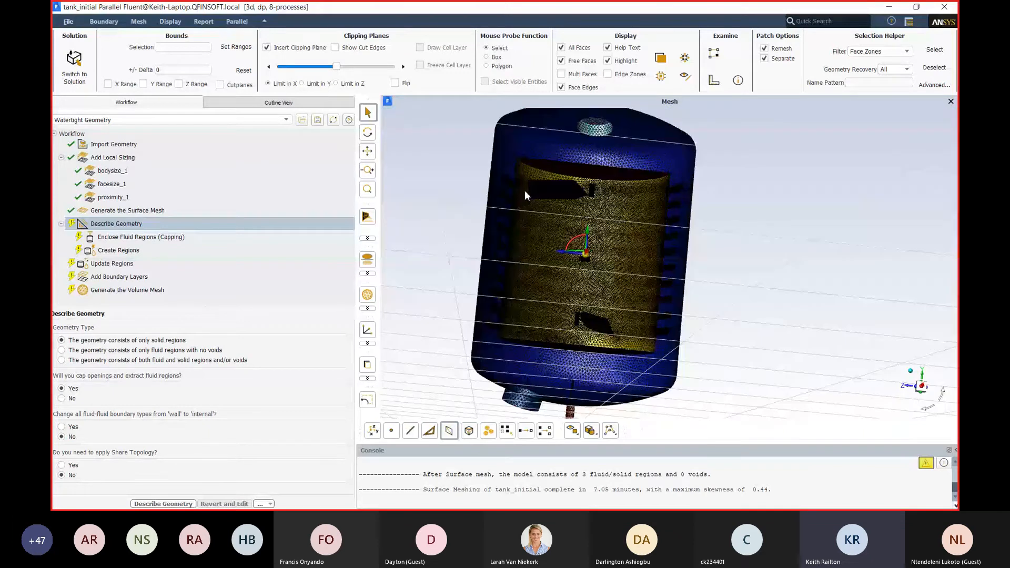
{"action": "left_click_drag", "start_coordinate": [525, 190], "coordinate": [563, 327]}
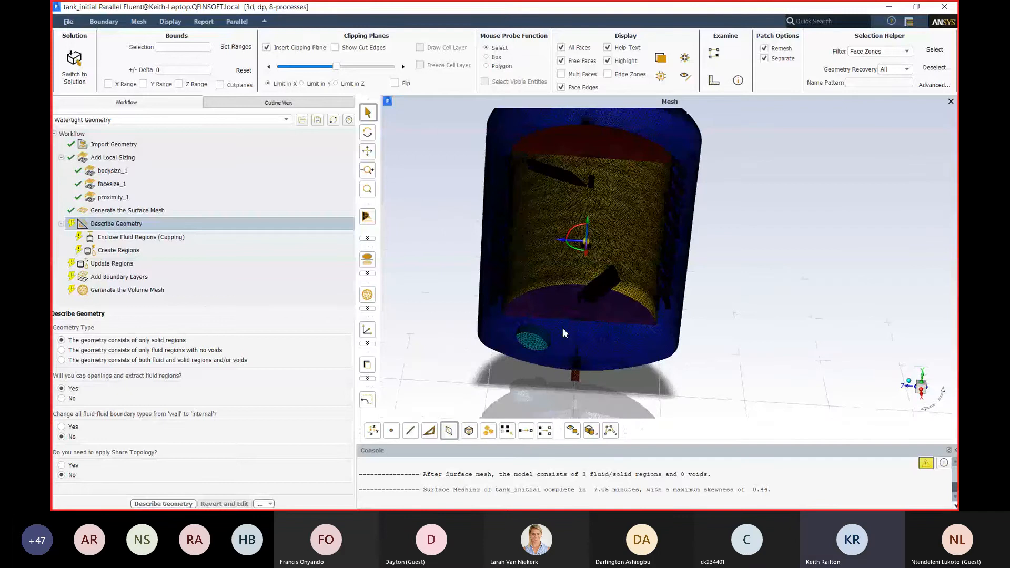
{"action": "scroll", "coordinate": [562, 327], "scroll_direction": "up", "scroll_amount": 4}
{"action": "scroll", "coordinate": [712, 183], "scroll_direction": "down", "scroll_amount": 5}
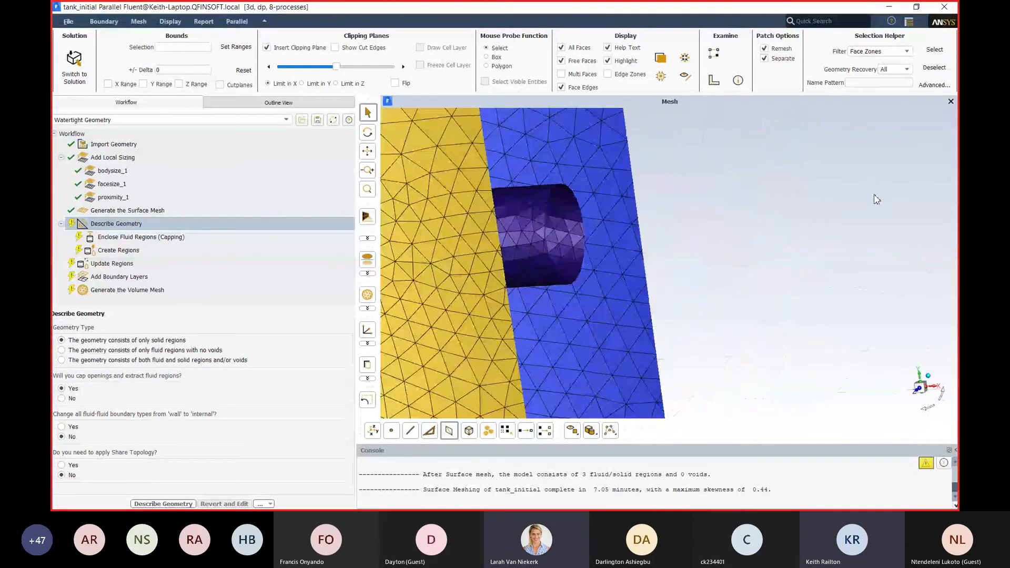
{"action": "left_click_drag", "start_coordinate": [631, 221], "coordinate": [458, 231]}
{"action": "scroll", "coordinate": [517, 190], "scroll_direction": "down", "scroll_amount": 6}
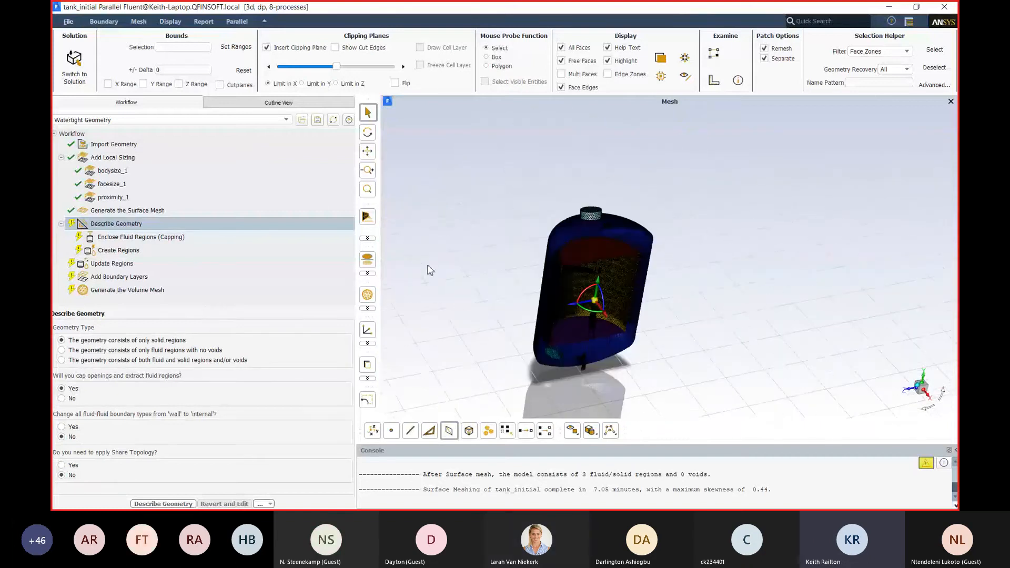
- Describe the geometry as consisting of both fluid and solid regions and/or voids, and update the boundaries with their assigned types
{"action": "left_click", "coordinate": [108, 361]}
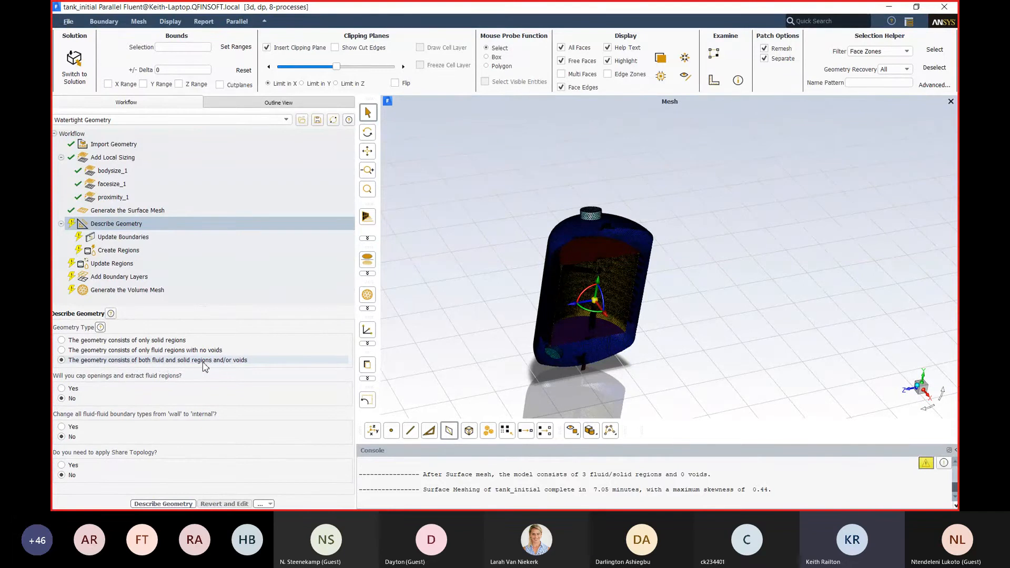
{"action": "left_click", "coordinate": [149, 505]}
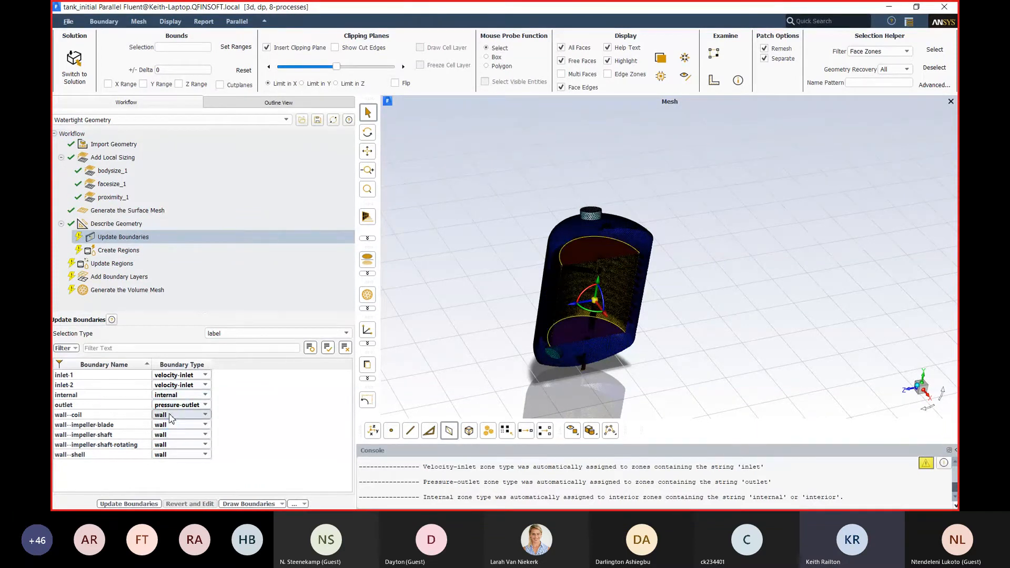
{"action": "left_click", "coordinate": [140, 504]}
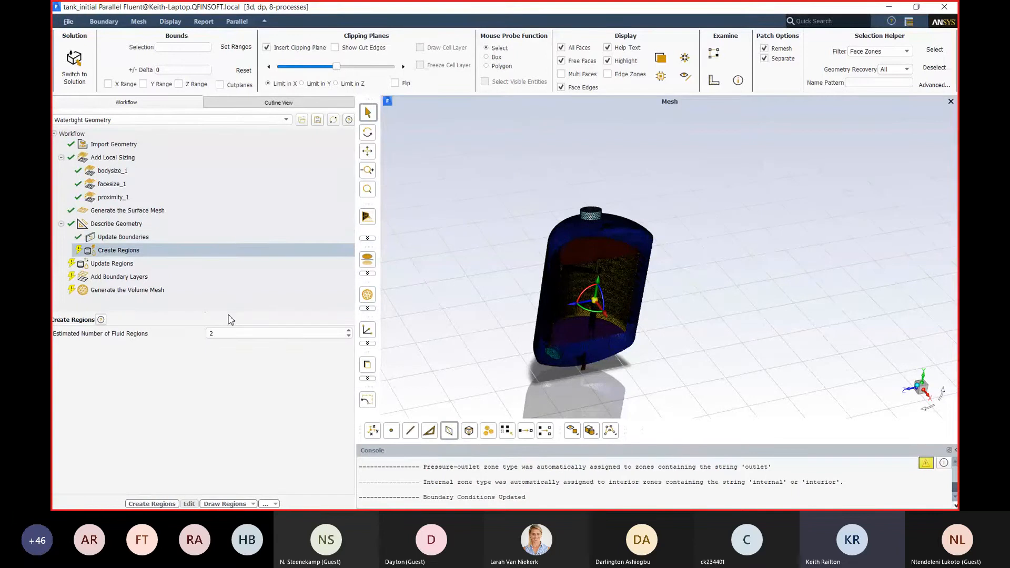
- Create regions with 2 estimated fluid regions, check each one and update them with coil-solid as solid and fluid-rotating and fluid-solid as fluid
{"action": "left_click", "coordinate": [163, 504]}
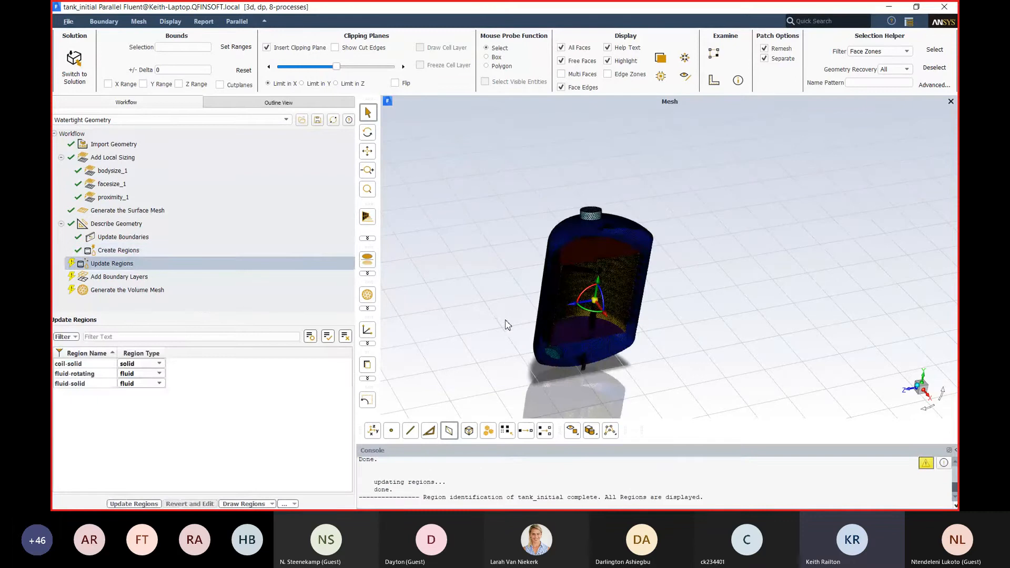
{"action": "left_click", "coordinate": [85, 364]}
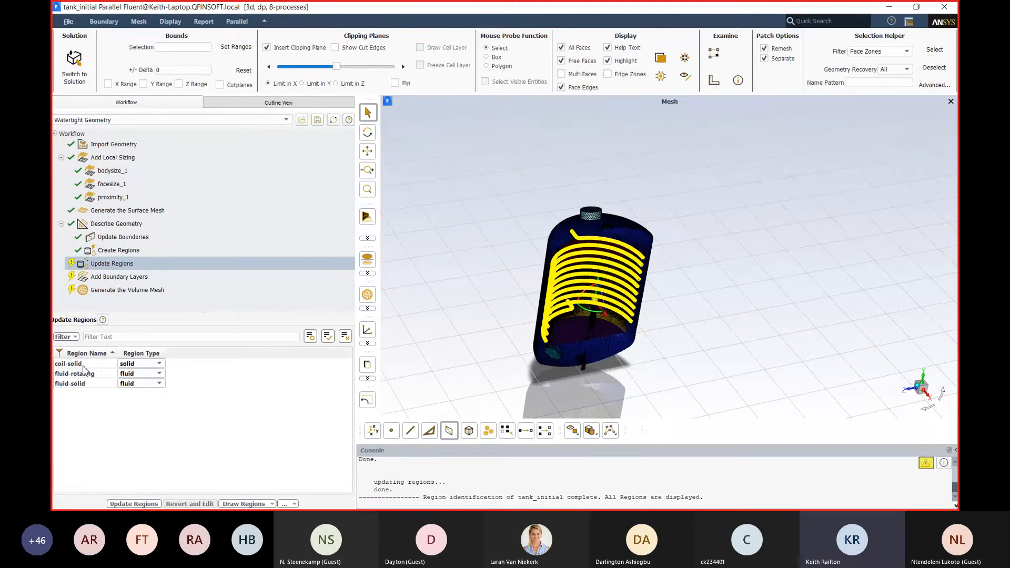
{"action": "left_click", "coordinate": [83, 365]}
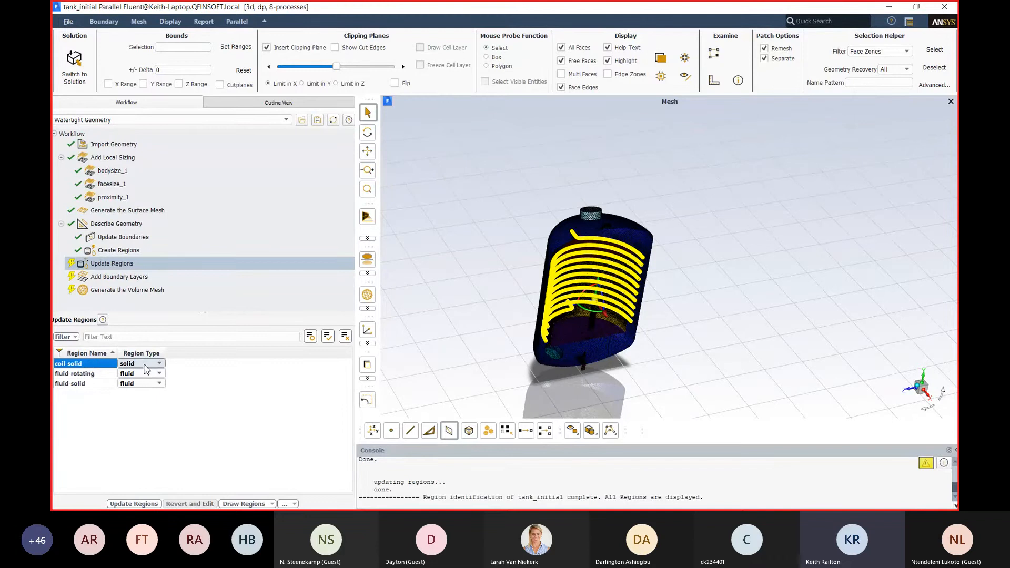
{"action": "left_click", "coordinate": [91, 375]}
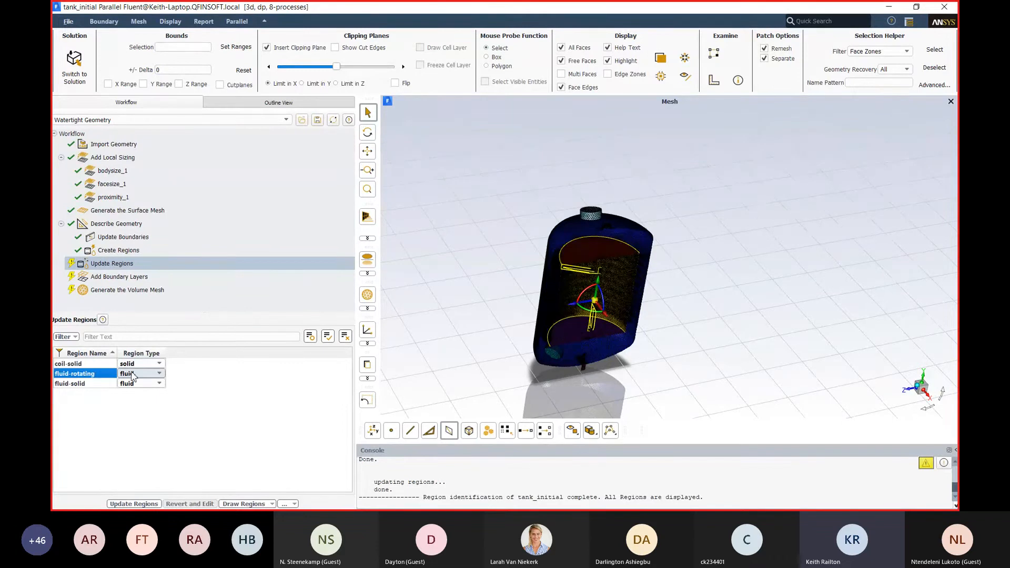
{"action": "left_click", "coordinate": [86, 385]}
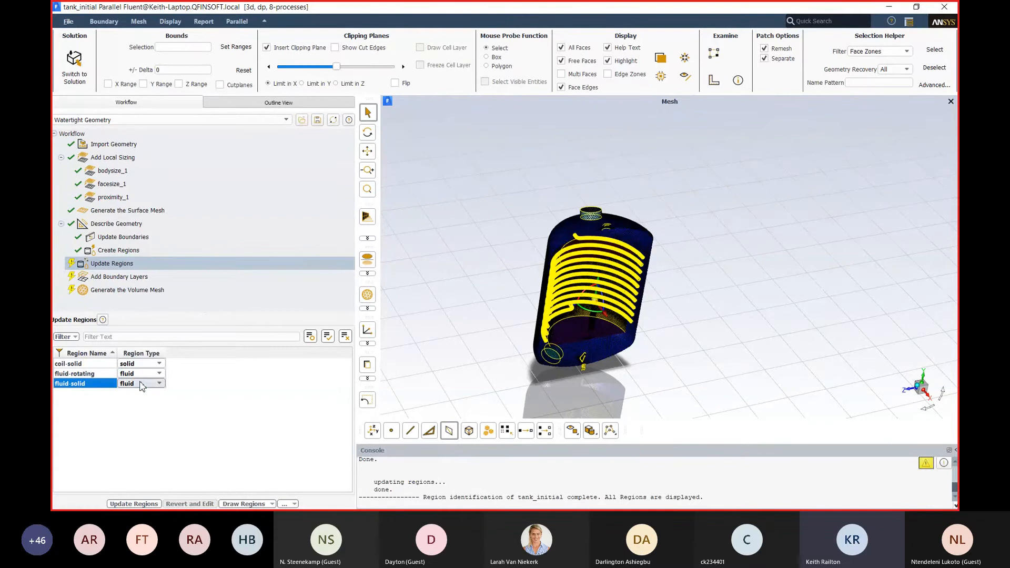
{"action": "left_click", "coordinate": [140, 504]}
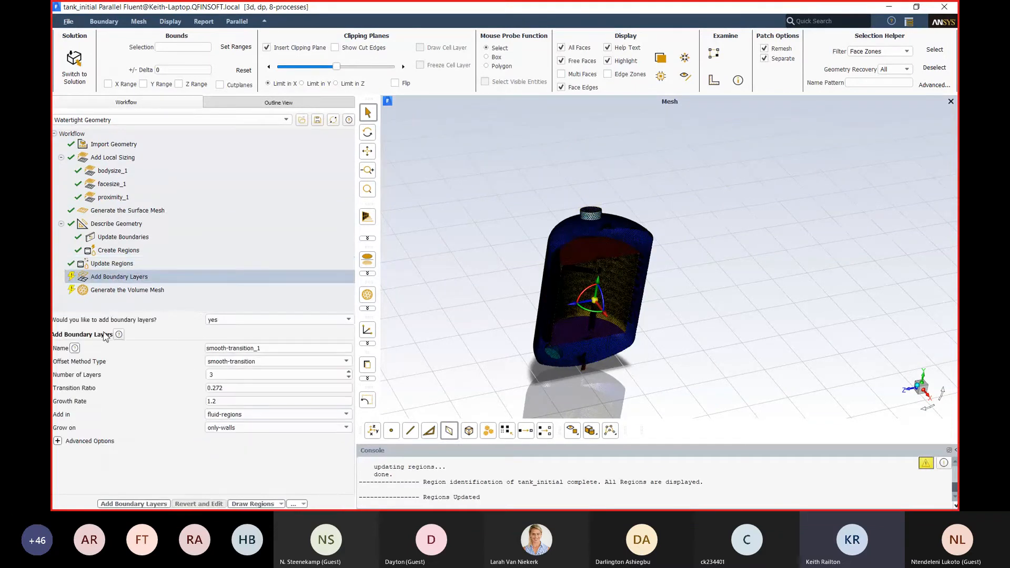
- Add 10 smooth-transition boundary layers on the walls of the fluid regions, keeping the default transition ratio and growth rate
{"action": "double_click", "coordinate": [212, 375]}
{"action": "type", "text": "1"}
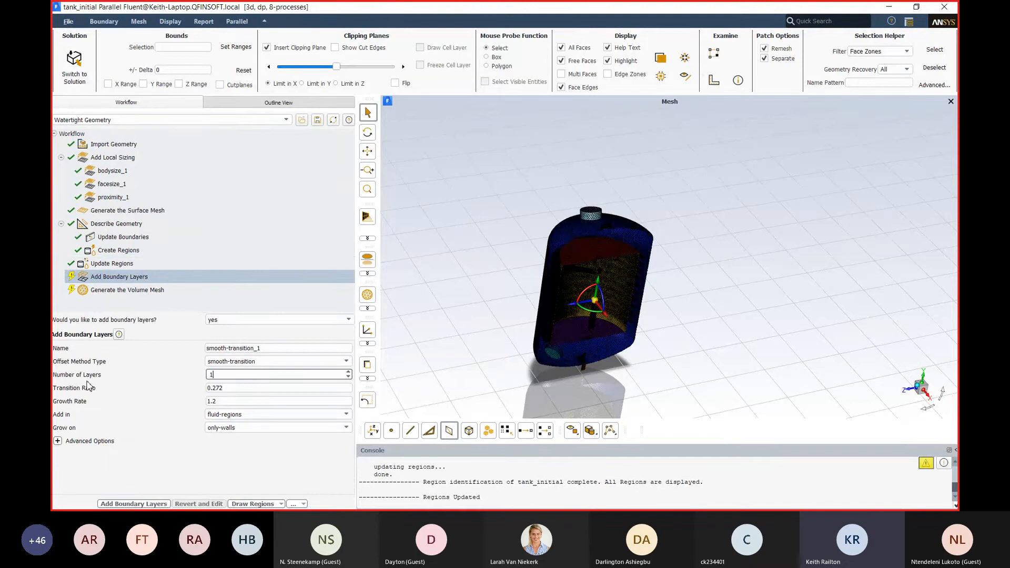
{"action": "type", "text": "0"}
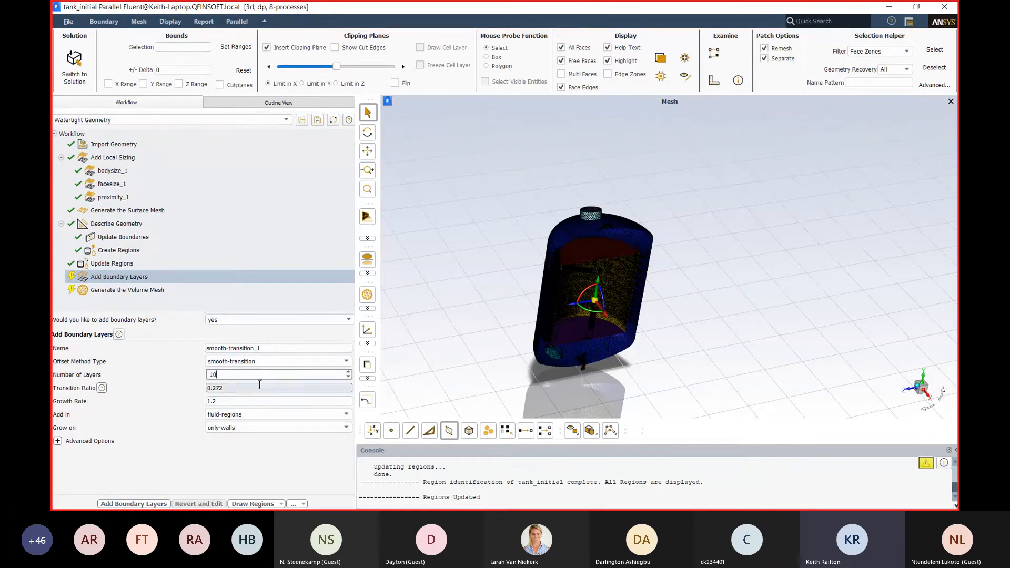
{"action": "left_click", "coordinate": [277, 363]}
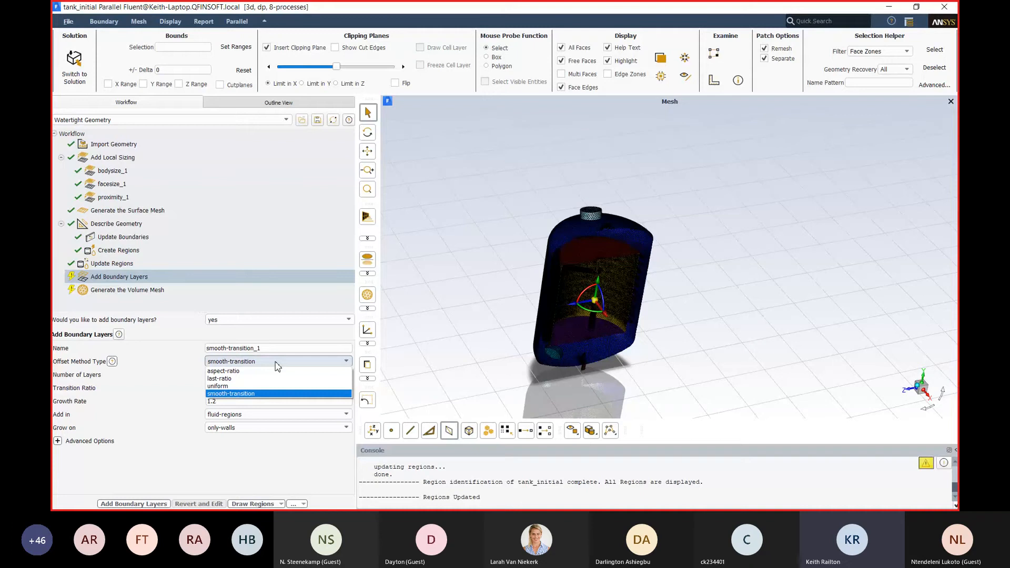
{"action": "left_click", "coordinate": [227, 388]}
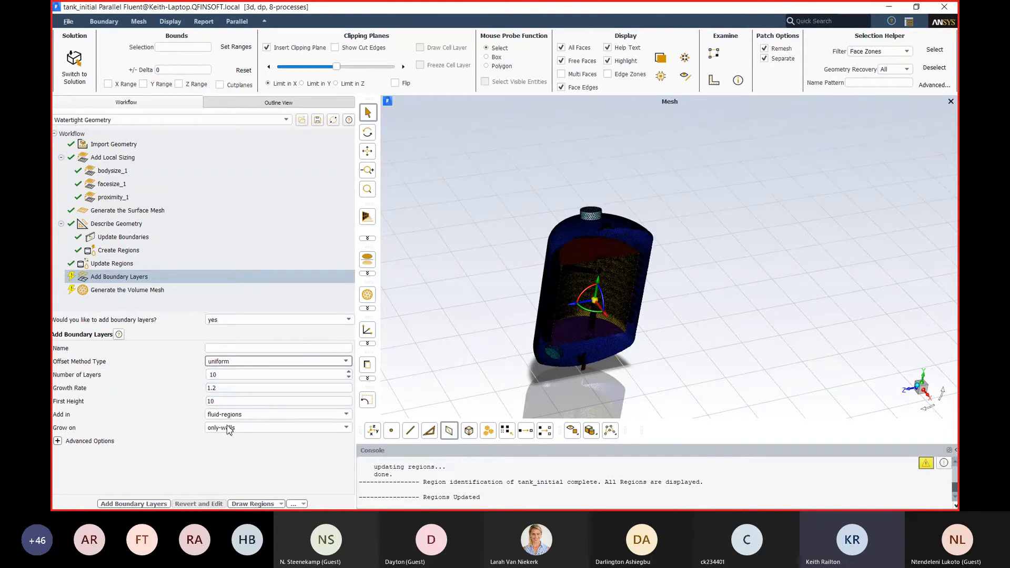
{"action": "left_click", "coordinate": [235, 362]}
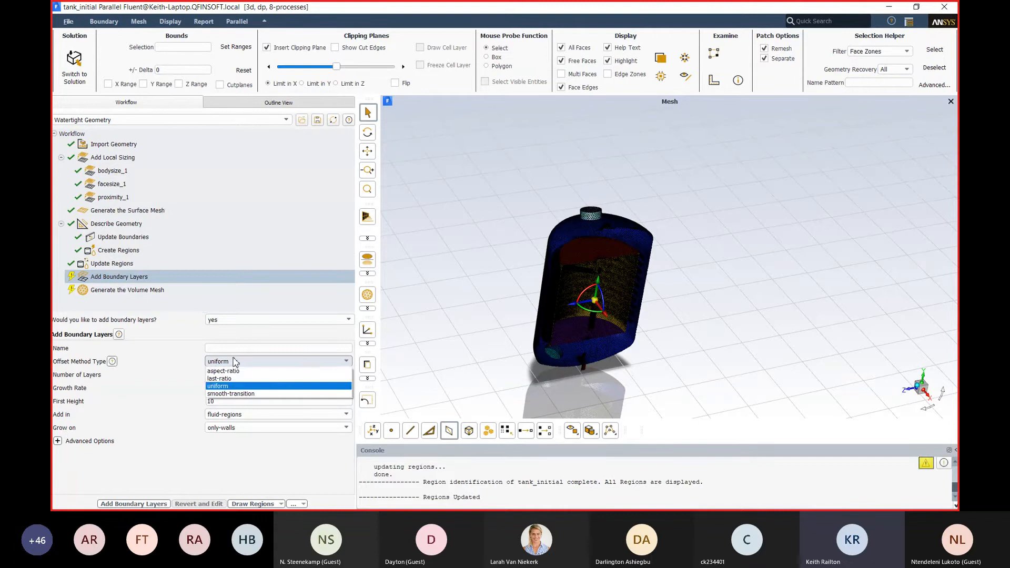
{"action": "left_click", "coordinate": [224, 395]}
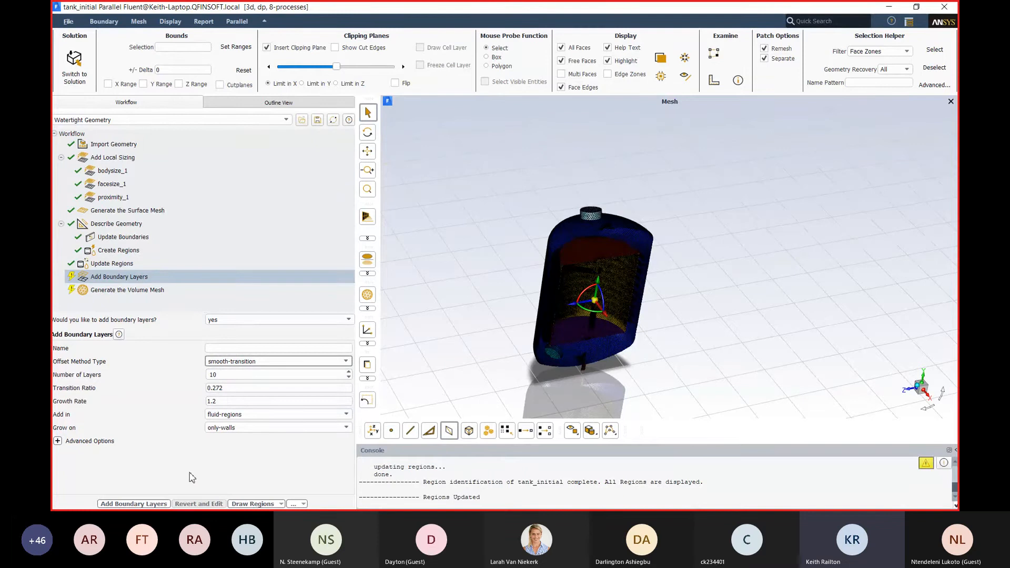
{"action": "left_click", "coordinate": [160, 504]}
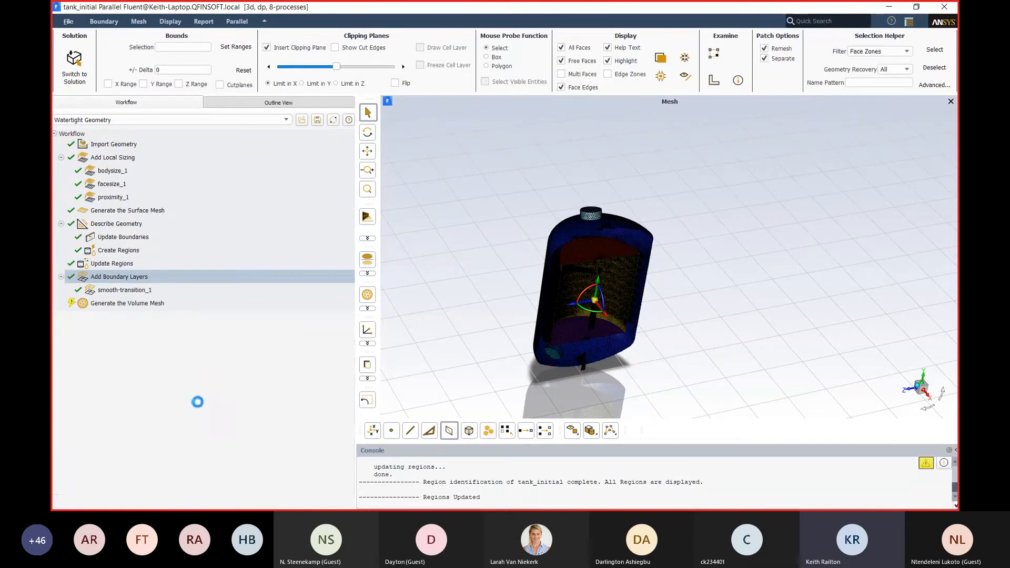
- Generate a poly-hexcore volume mesh, entering a maximum cell length of 50 and keeping the minimum cell length of 10
{"action": "left_click", "coordinate": [141, 305]}
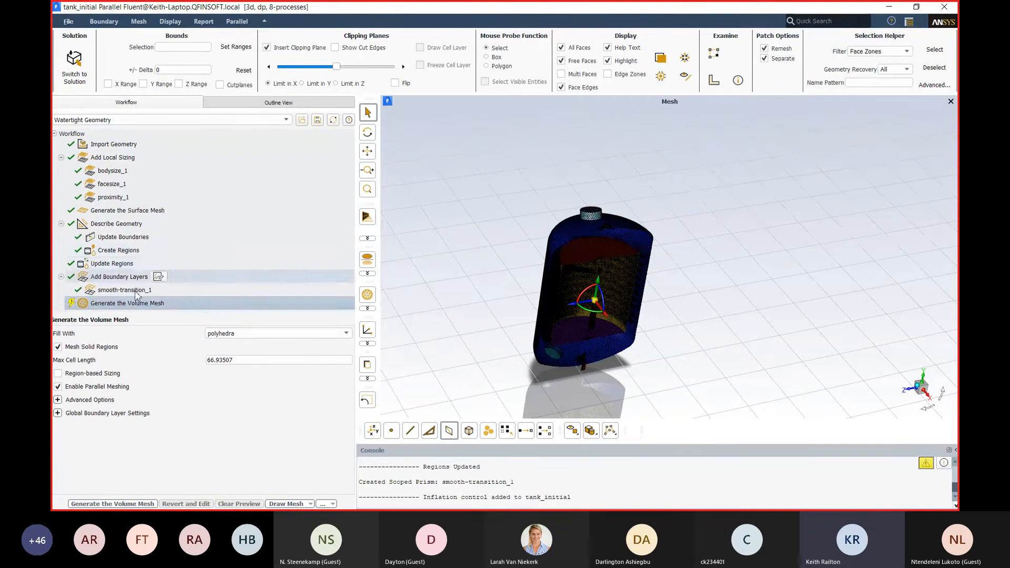
{"action": "left_click", "coordinate": [256, 337]}
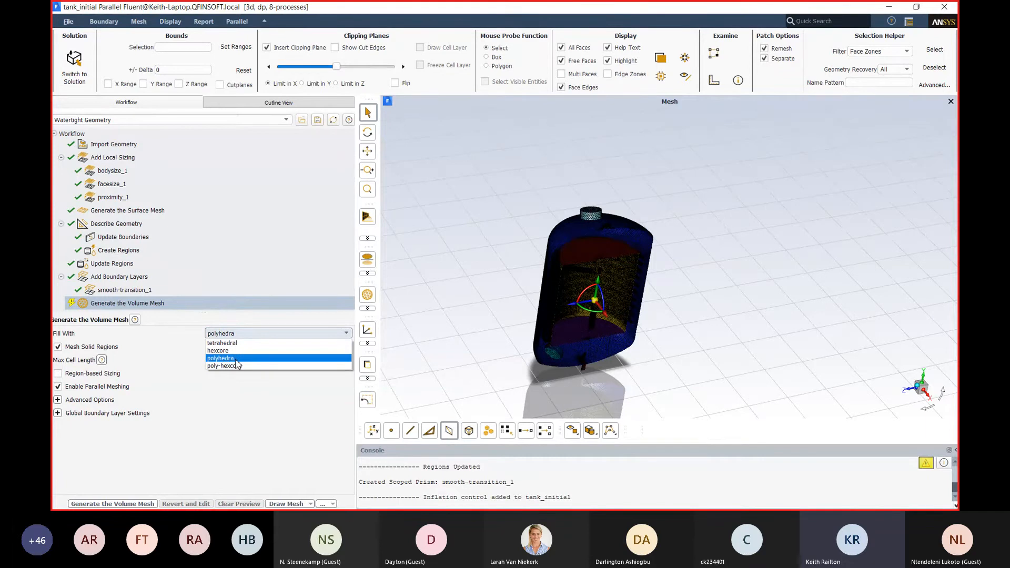
{"action": "left_click", "coordinate": [237, 366]}
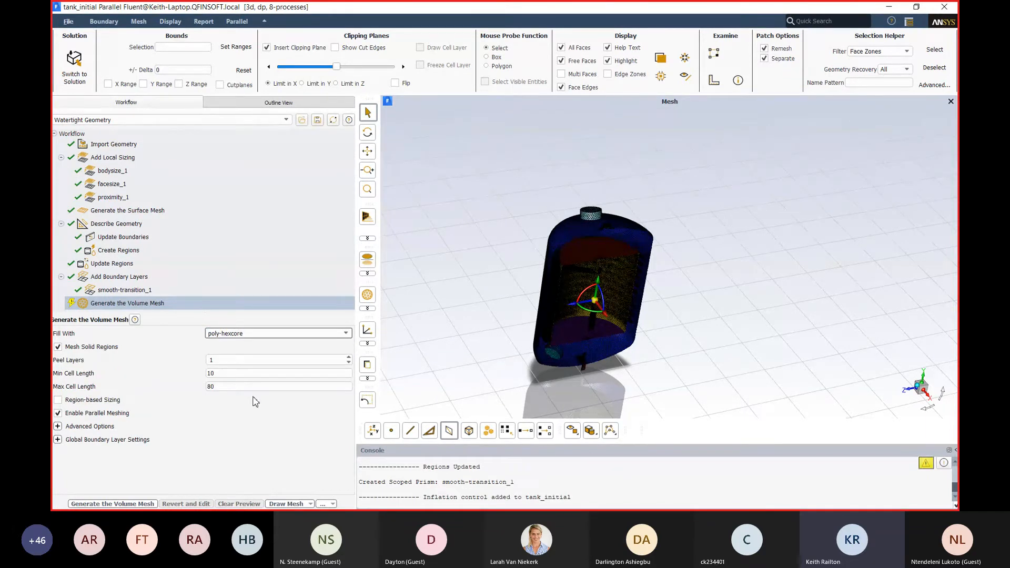
{"action": "double_click", "coordinate": [225, 388]}
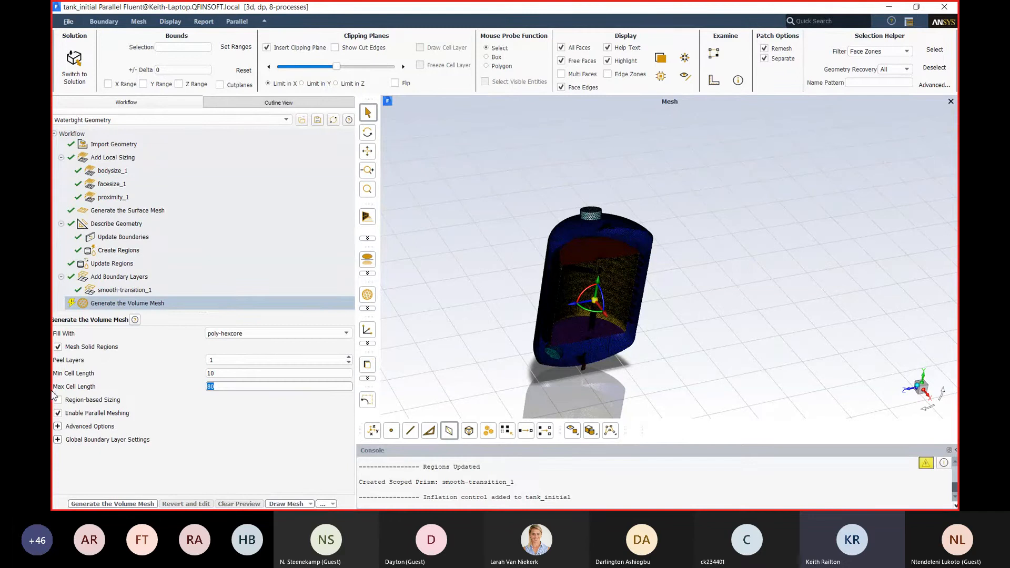
{"action": "type", "text": "50"}
{"action": "left_click", "coordinate": [314, 404]}
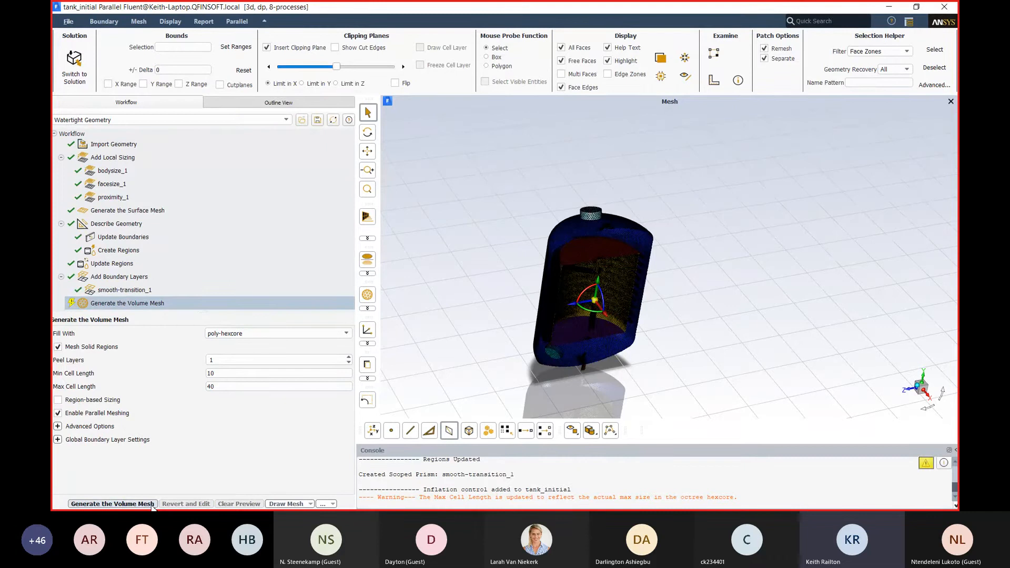
{"action": "left_click", "coordinate": [152, 506]}
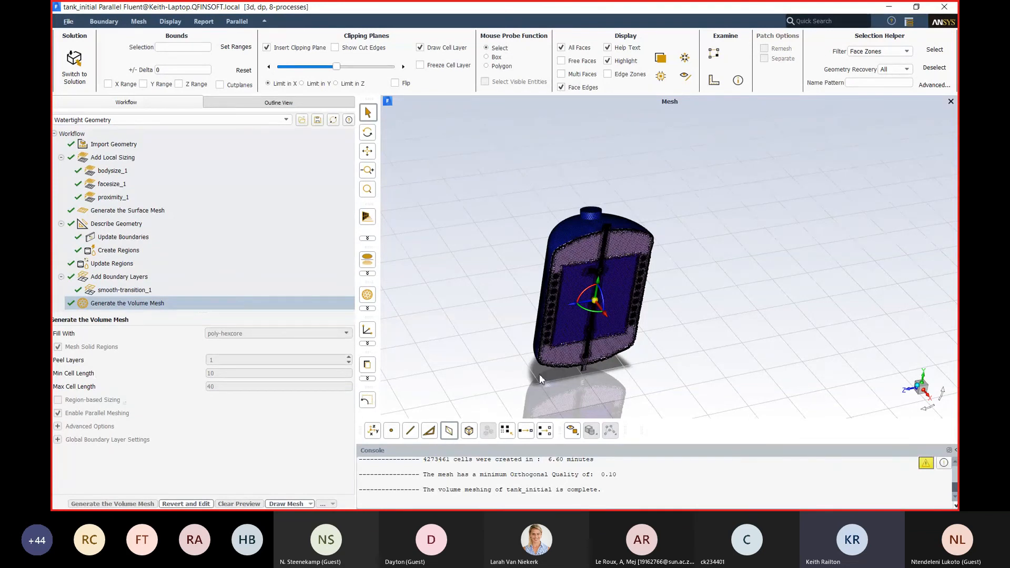
- Inspect the clipped volume mesh around the tank's bottom wall, outlet pipe and shaft, including the boundary layers and polyhedral transition
{"action": "scroll", "coordinate": [643, 231], "scroll_direction": "up", "scroll_amount": 5}
{"action": "left_click_drag", "start_coordinate": [638, 240], "coordinate": [521, 249]}
{"action": "scroll", "coordinate": [660, 376], "scroll_direction": "up", "scroll_amount": 6}
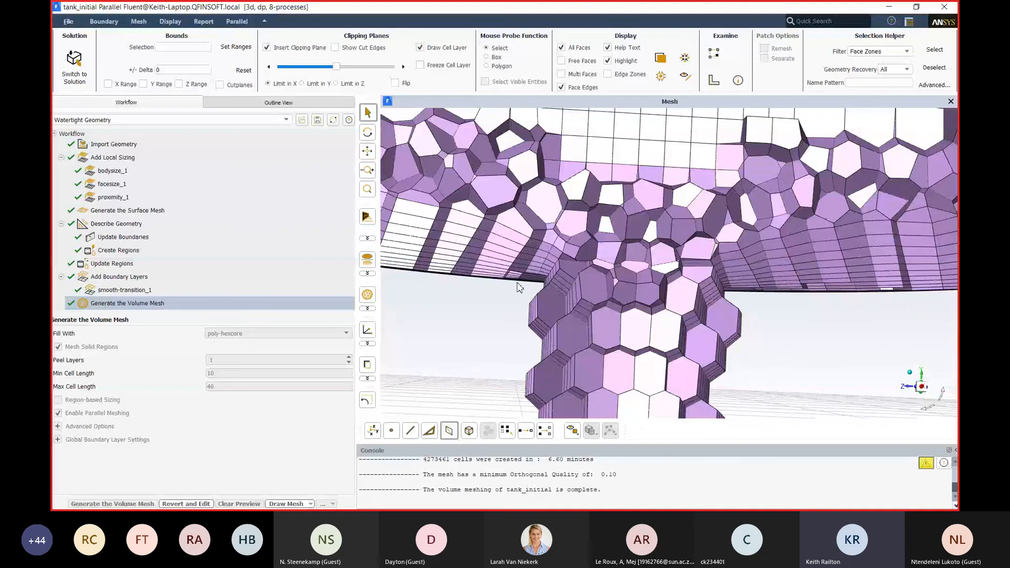
{"action": "scroll", "coordinate": [565, 308], "scroll_direction": "down", "scroll_amount": 3}
{"action": "scroll", "coordinate": [610, 326], "scroll_direction": "down", "scroll_amount": 5}
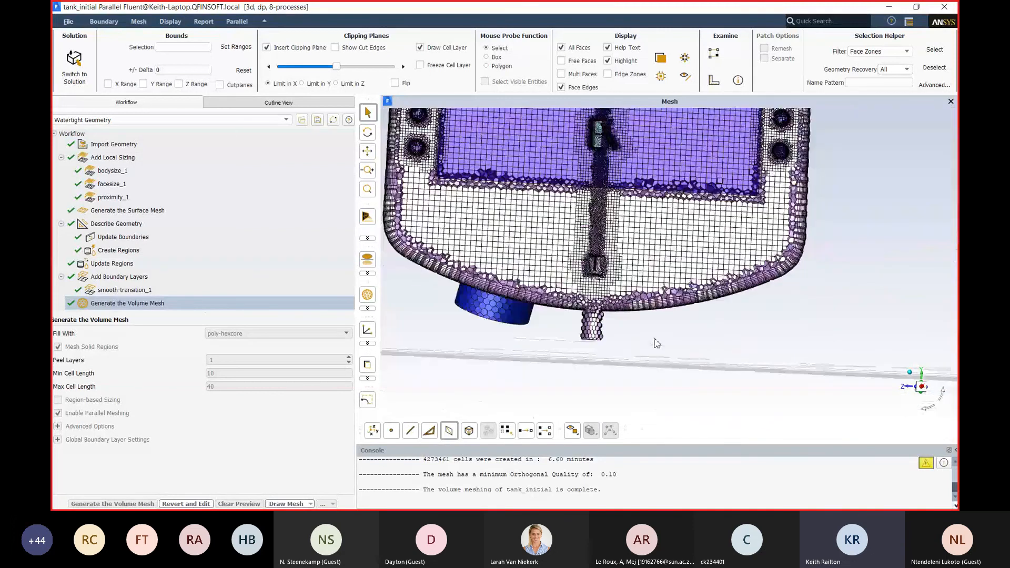
{"action": "scroll", "coordinate": [656, 343], "scroll_direction": "up", "scroll_amount": 4}
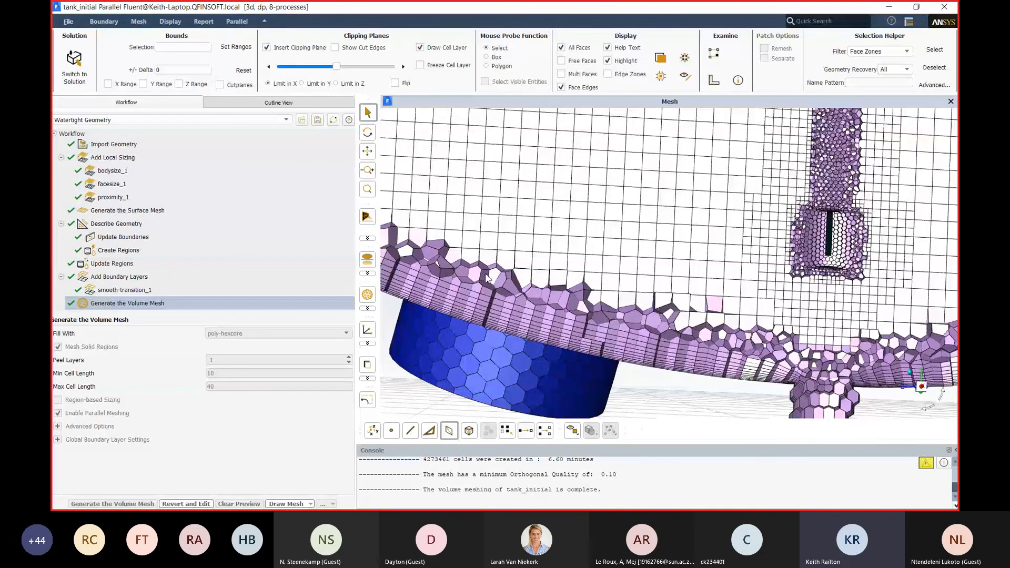
- Inspect the clipped volume mesh at the lower rotating-region interface and around the coil cross-sections, including their boundary layers and solid cores
{"action": "scroll", "coordinate": [529, 368], "scroll_direction": "down", "scroll_amount": 3}
{"action": "scroll", "coordinate": [529, 390], "scroll_direction": "down", "scroll_amount": 2}
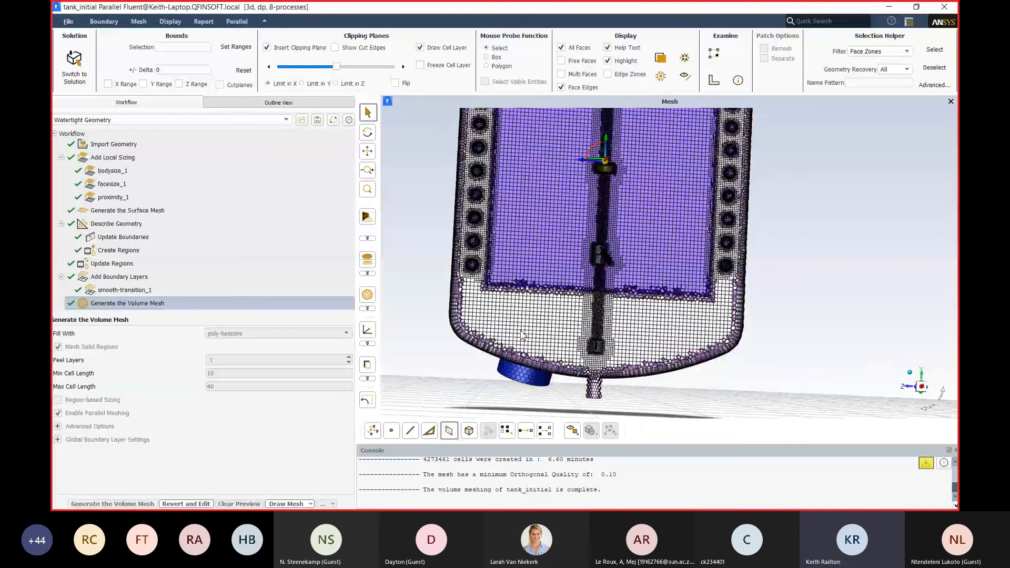
{"action": "scroll", "coordinate": [522, 335], "scroll_direction": "up", "scroll_amount": 5}
{"action": "scroll", "coordinate": [553, 330], "scroll_direction": "down", "scroll_amount": 1}
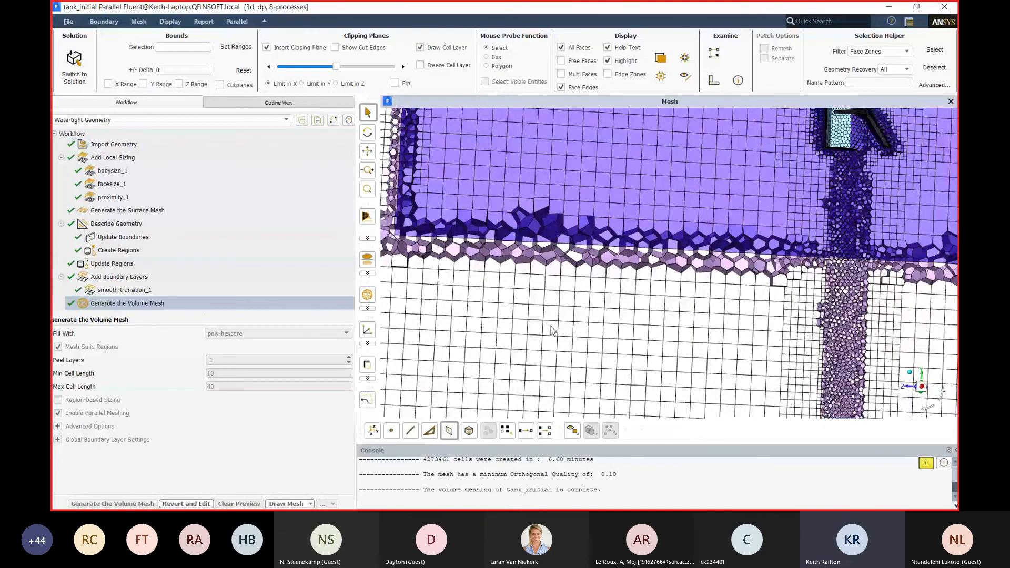
{"action": "scroll", "coordinate": [551, 330], "scroll_direction": "down", "scroll_amount": 4}
{"action": "scroll", "coordinate": [541, 231], "scroll_direction": "up", "scroll_amount": 6}
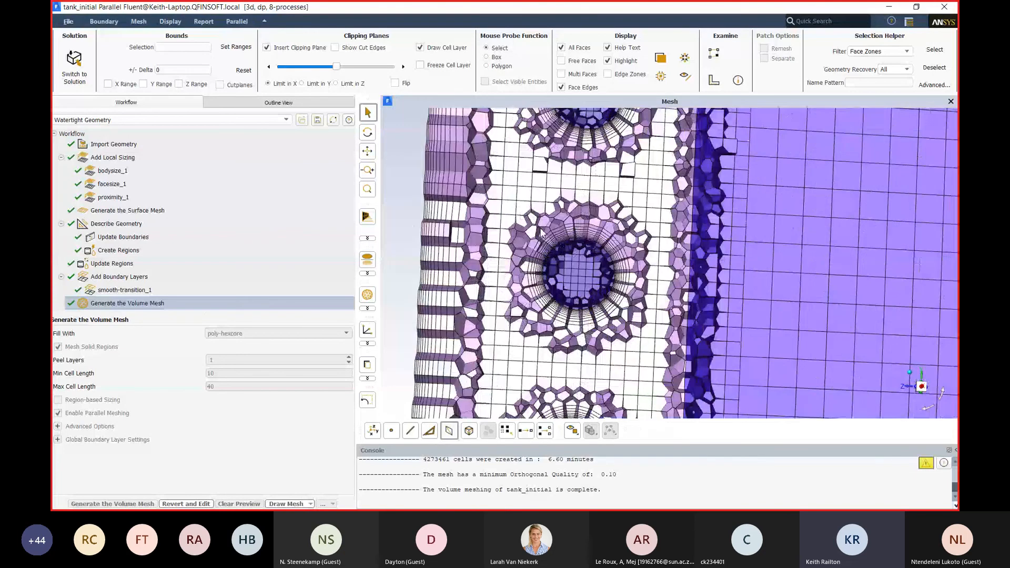
{"action": "scroll", "coordinate": [540, 231], "scroll_direction": "up", "scroll_amount": 1}
{"action": "scroll", "coordinate": [585, 232], "scroll_direction": "down", "scroll_amount": 1}
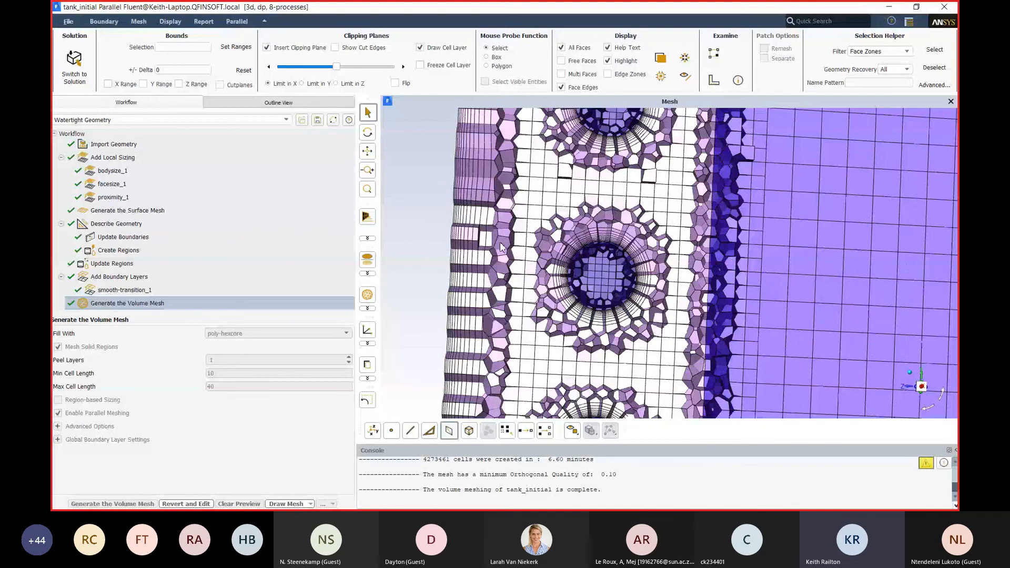
{"action": "scroll", "coordinate": [589, 279], "scroll_direction": "up", "scroll_amount": 4}
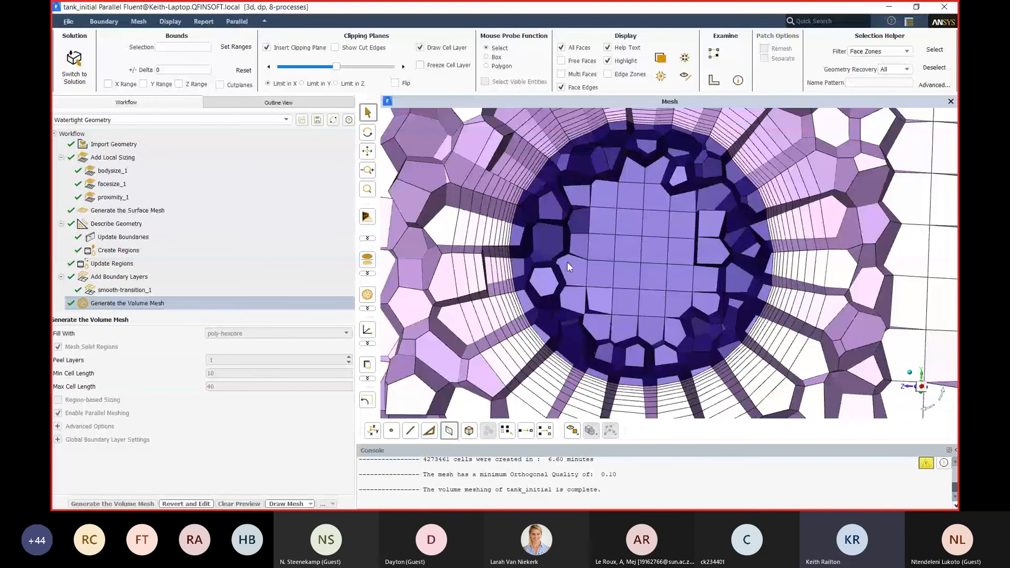
{"action": "scroll", "coordinate": [566, 261], "scroll_direction": "down", "scroll_amount": 3}
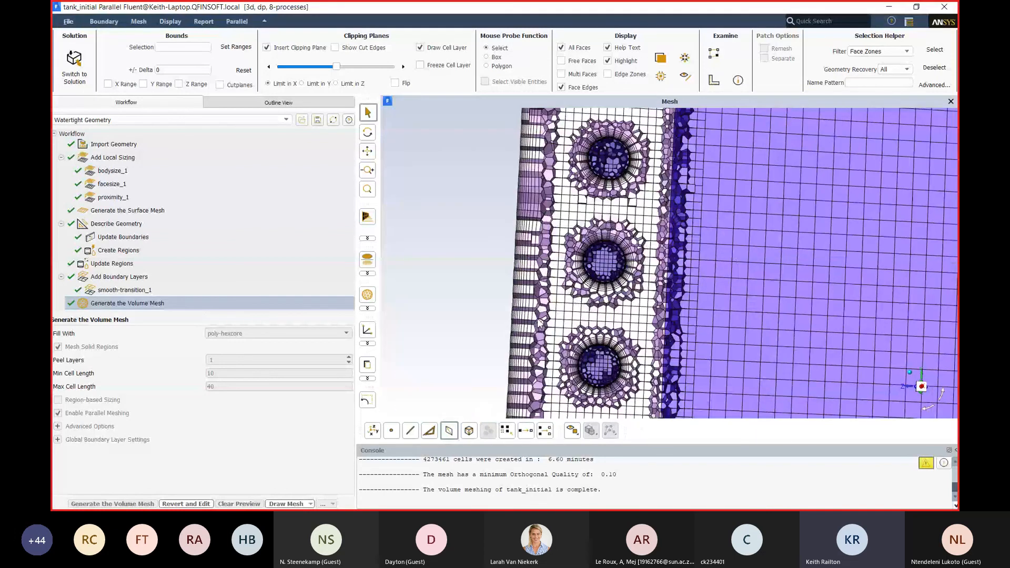
- Examine the clipped volume mesh around the impeller blades and hub, the upper shaft, and the tank's top wall
{"action": "scroll", "coordinate": [538, 322], "scroll_direction": "down", "scroll_amount": 5}
{"action": "scroll", "coordinate": [704, 232], "scroll_direction": "up", "scroll_amount": 7}
{"action": "middle_click_drag", "start_coordinate": [606, 247], "coordinate": [579, 249]}
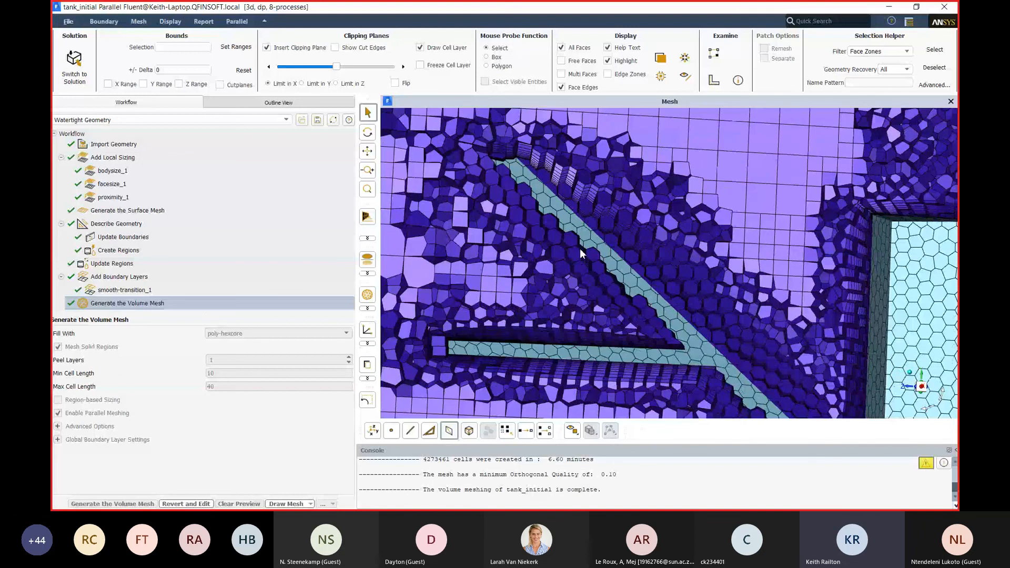
{"action": "scroll", "coordinate": [568, 251], "scroll_direction": "down", "scroll_amount": 1}
{"action": "scroll", "coordinate": [564, 252], "scroll_direction": "down", "scroll_amount": 2}
{"action": "scroll", "coordinate": [591, 243], "scroll_direction": "up", "scroll_amount": 6}
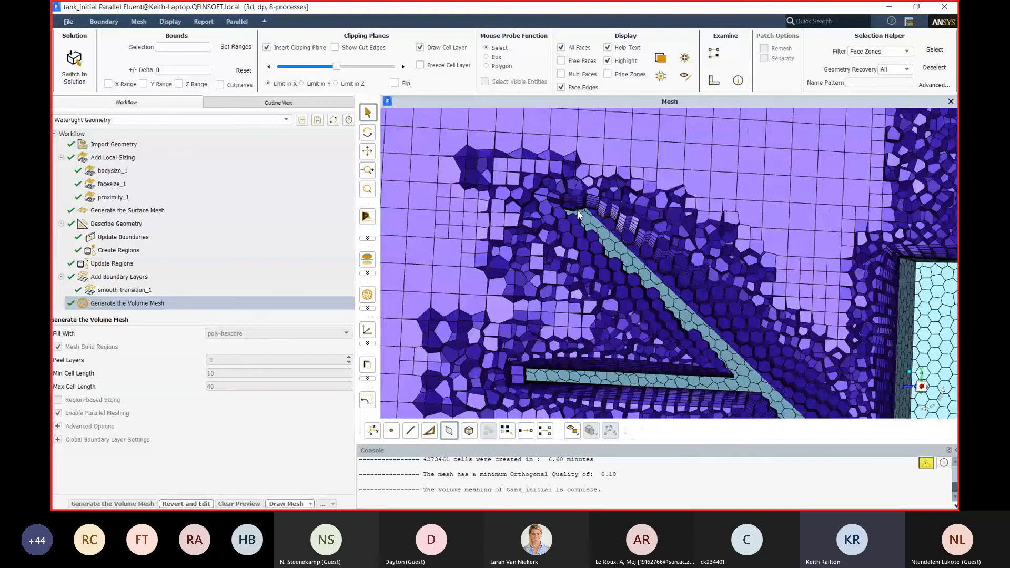
{"action": "scroll", "coordinate": [587, 220], "scroll_direction": "down", "scroll_amount": 5}
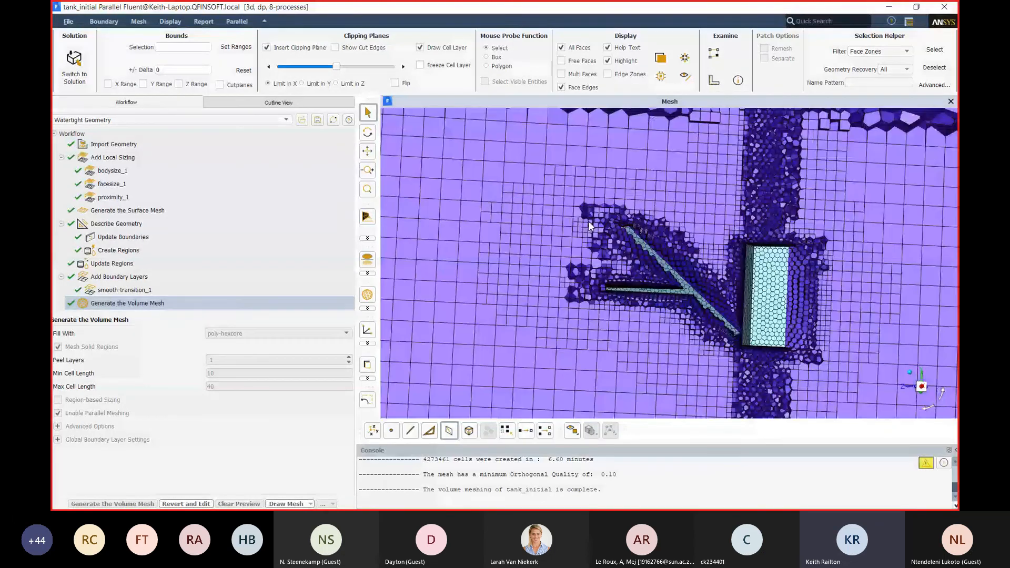
{"action": "scroll", "coordinate": [588, 221], "scroll_direction": "down", "scroll_amount": 6}
{"action": "scroll", "coordinate": [602, 190], "scroll_direction": "up", "scroll_amount": 4}
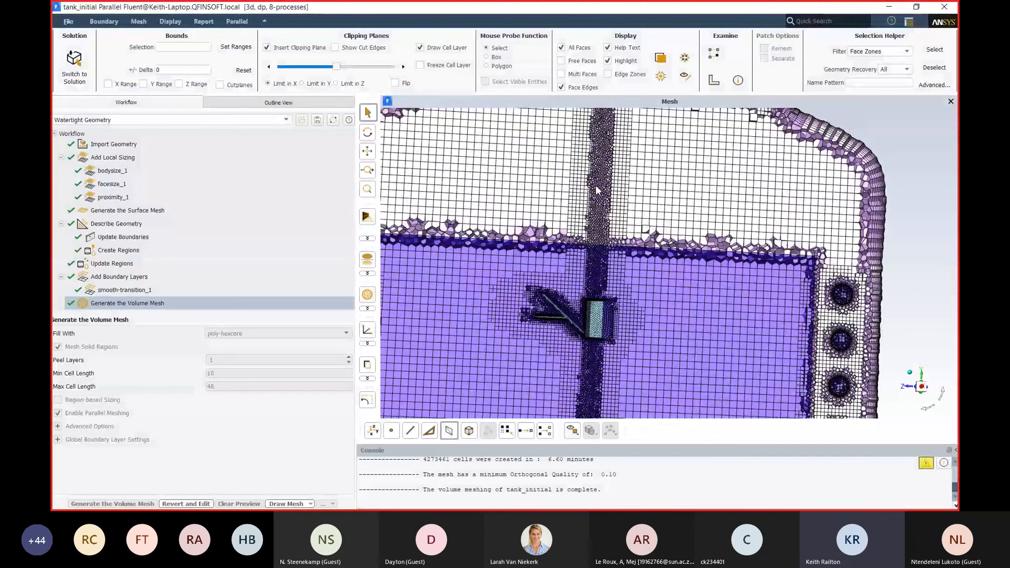
{"action": "scroll", "coordinate": [627, 223], "scroll_direction": "up", "scroll_amount": 3}
{"action": "scroll", "coordinate": [751, 242], "scroll_direction": "down", "scroll_amount": 6}
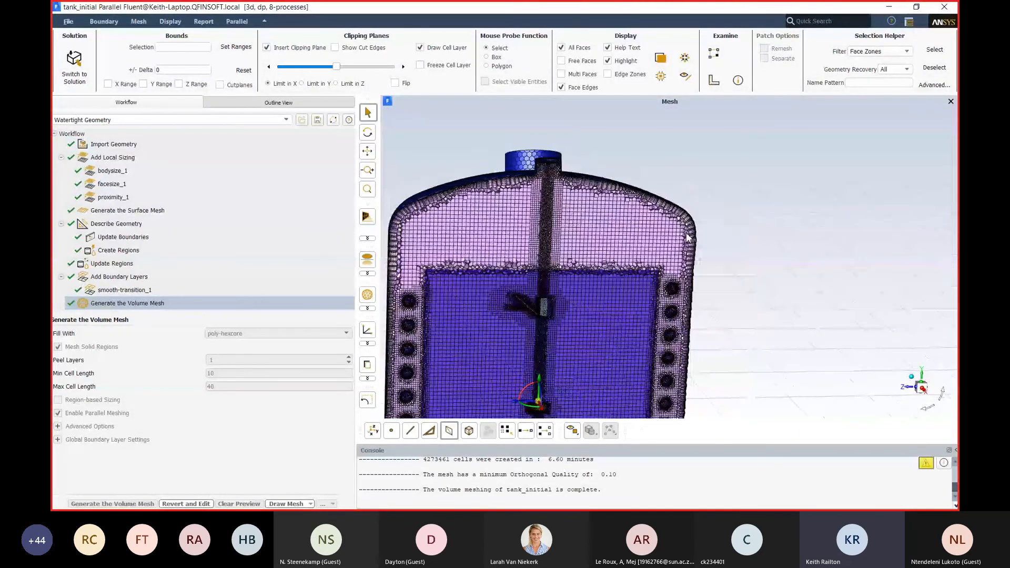
{"action": "scroll", "coordinate": [750, 242], "scroll_direction": "down", "scroll_amount": 4}
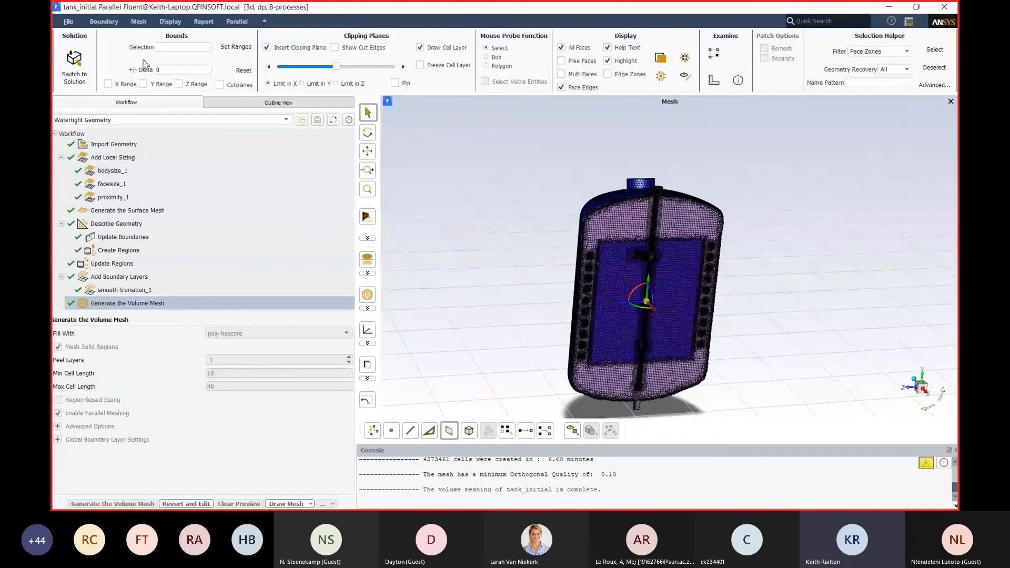
- Write the volume mesh to the CFD Webinar folder as the binary mesh file tank_initial.msh.gz
{"action": "left_click", "coordinate": [69, 21]}
{"action": "mouse_move", "coordinate": [74, 46]}
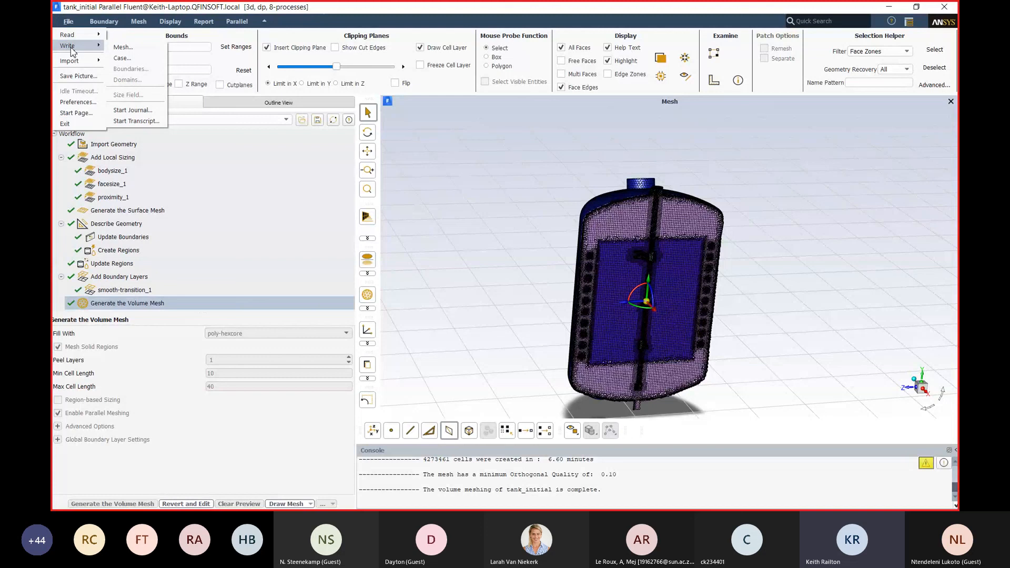
{"action": "left_click", "coordinate": [128, 48]}
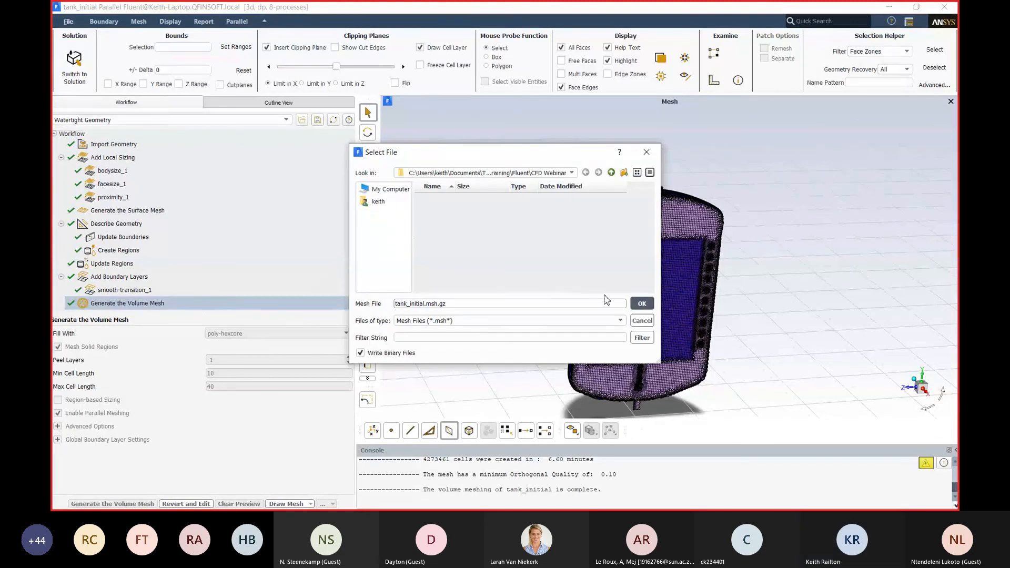
{"action": "left_click", "coordinate": [640, 304]}
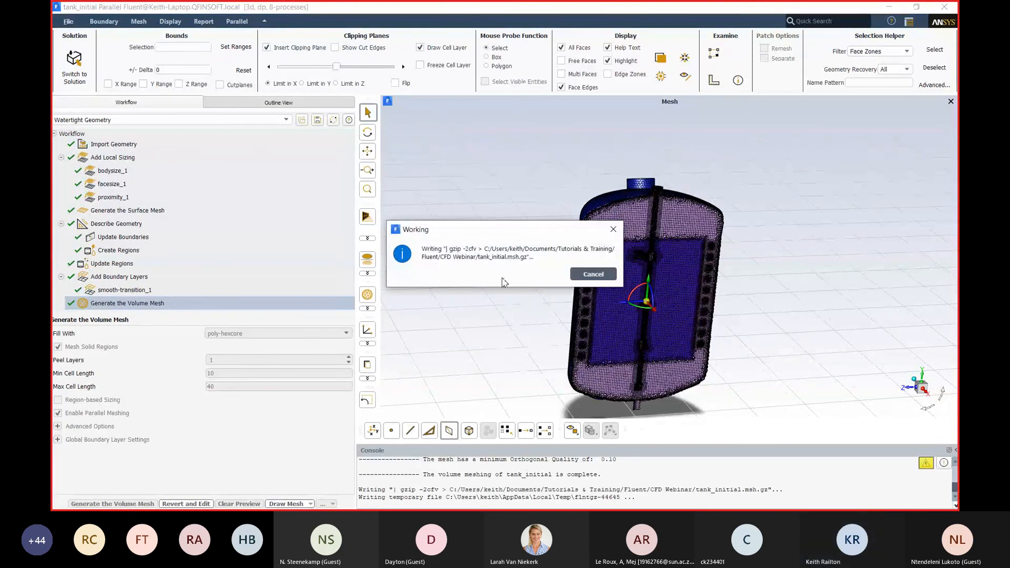